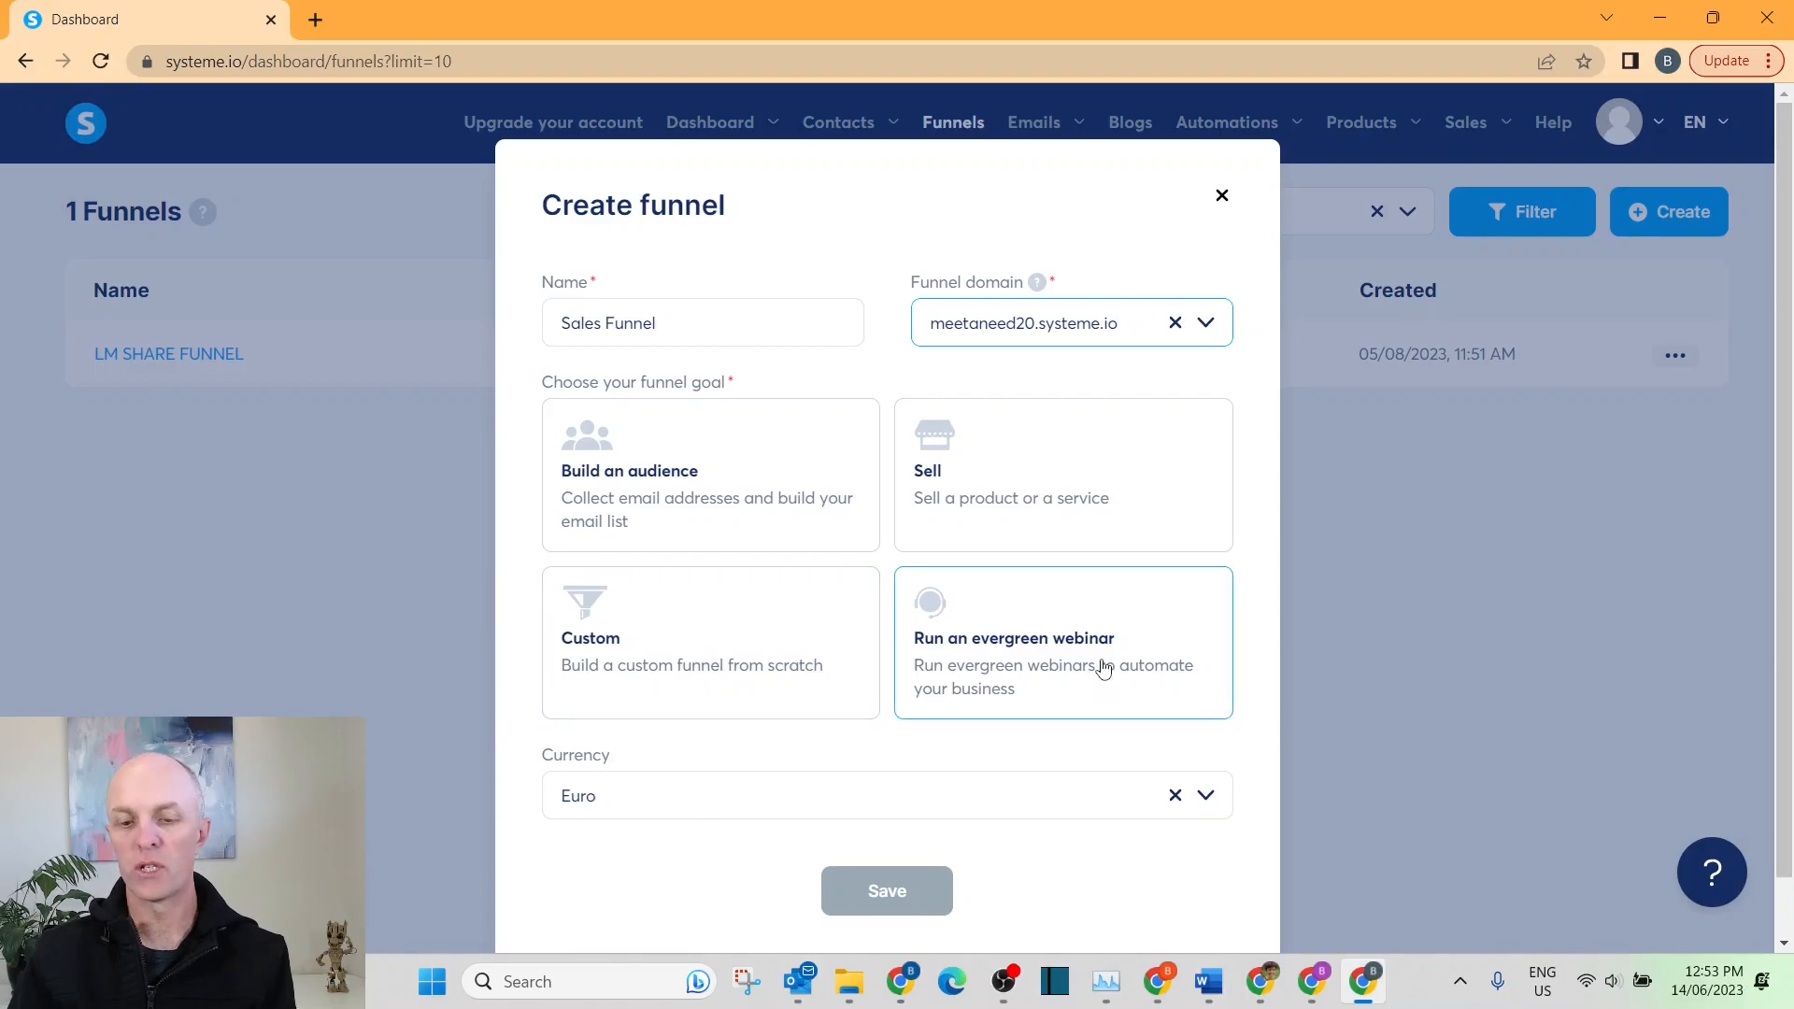
Set the new funnel's goal to Sell and its currency to U.S. Dollar, and save the funnel.
left_click(997, 448)
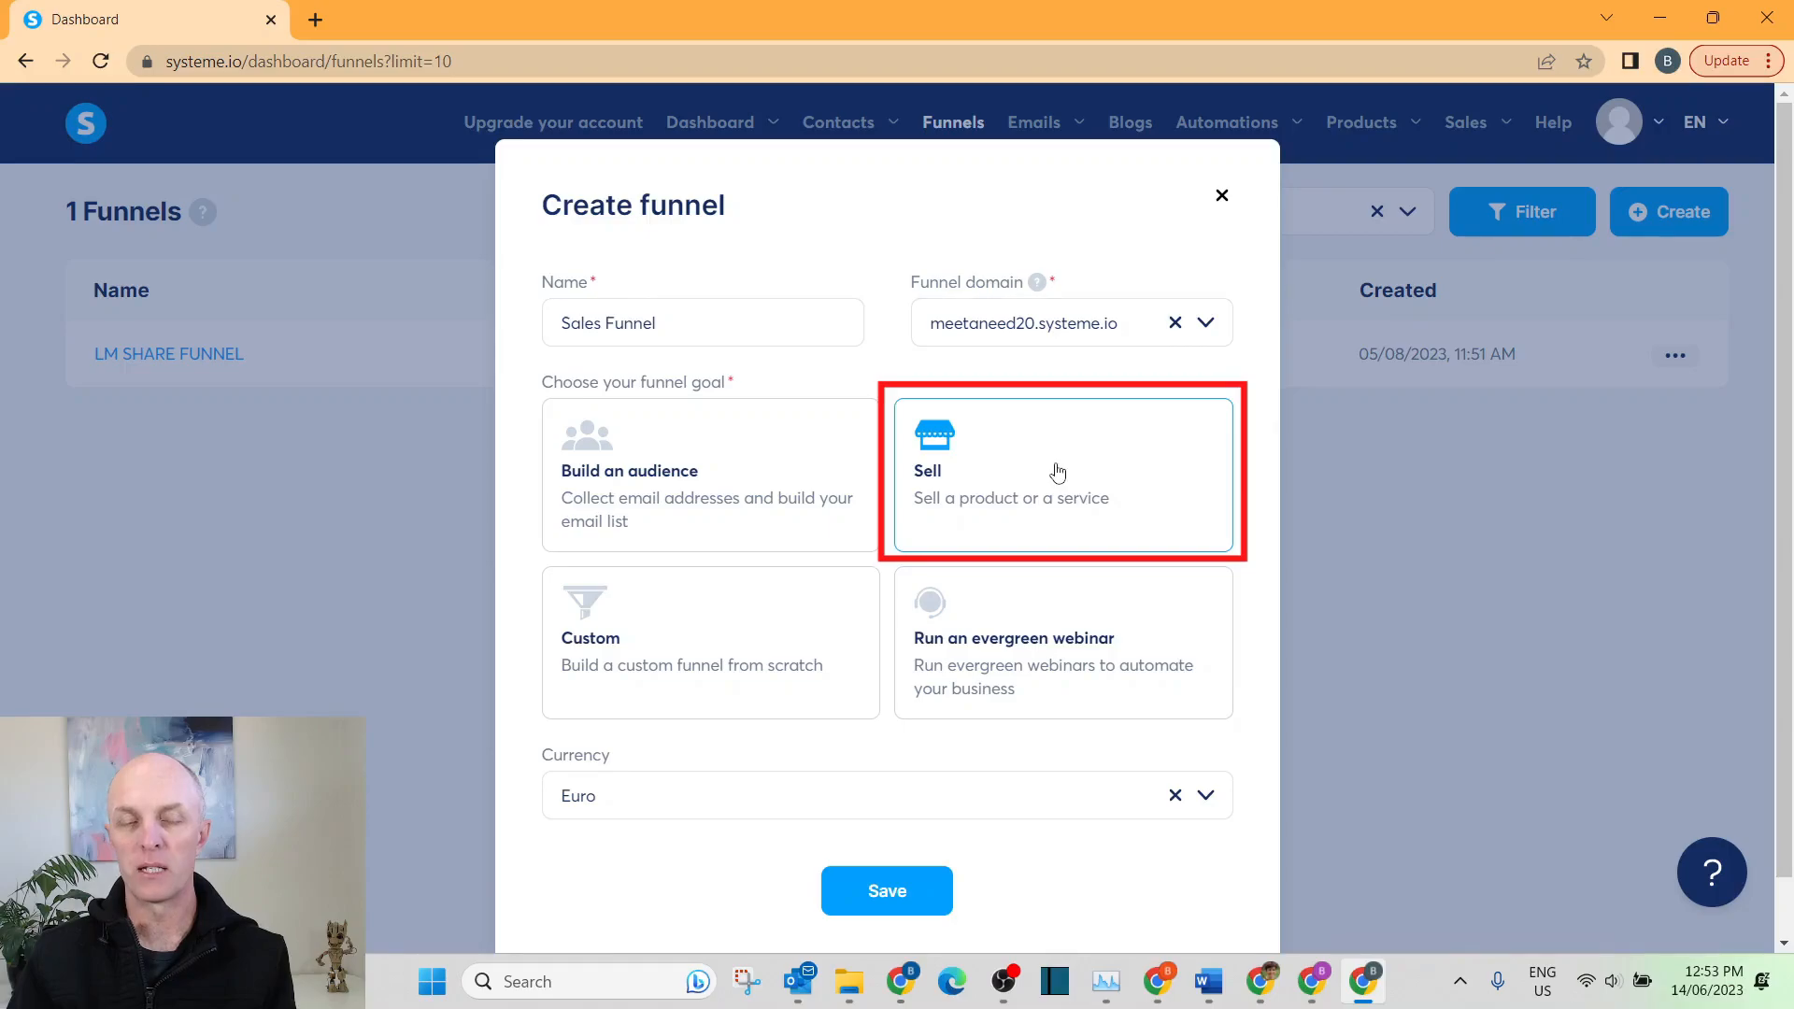
scroll(1247, 400, "down", 1)
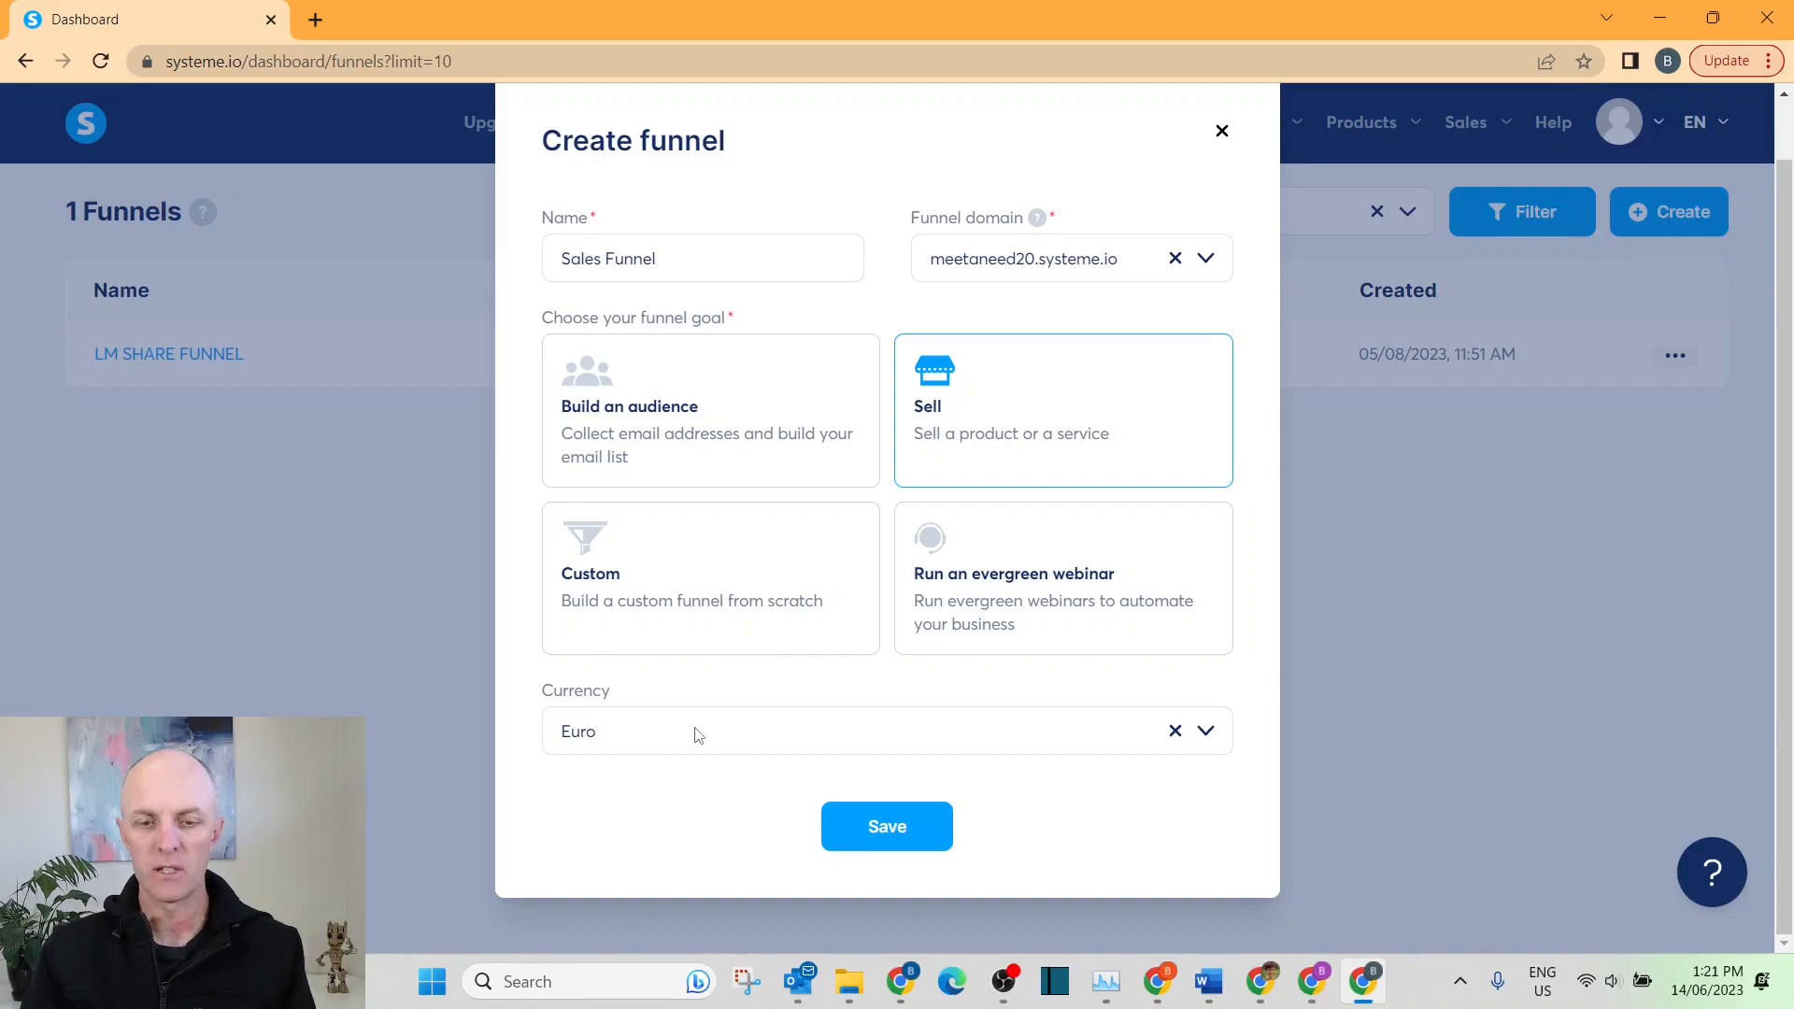
left_click(1207, 733)
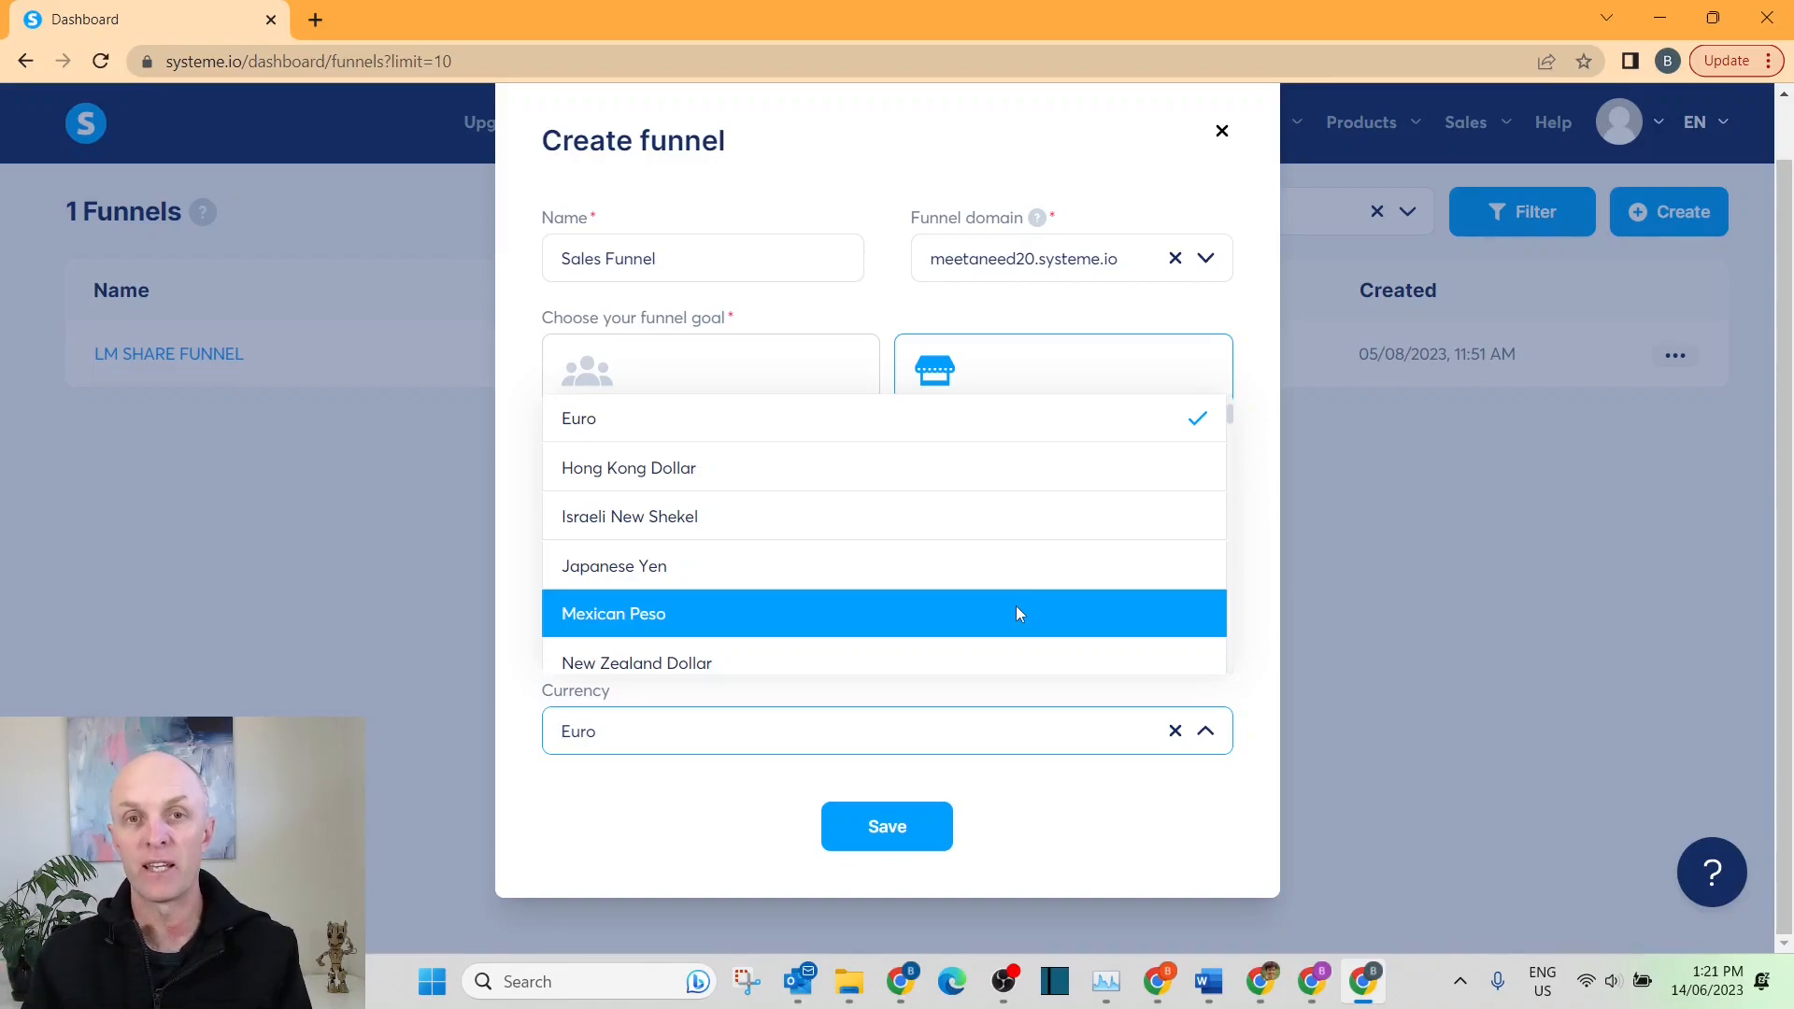
scroll(938, 589, "down", 3)
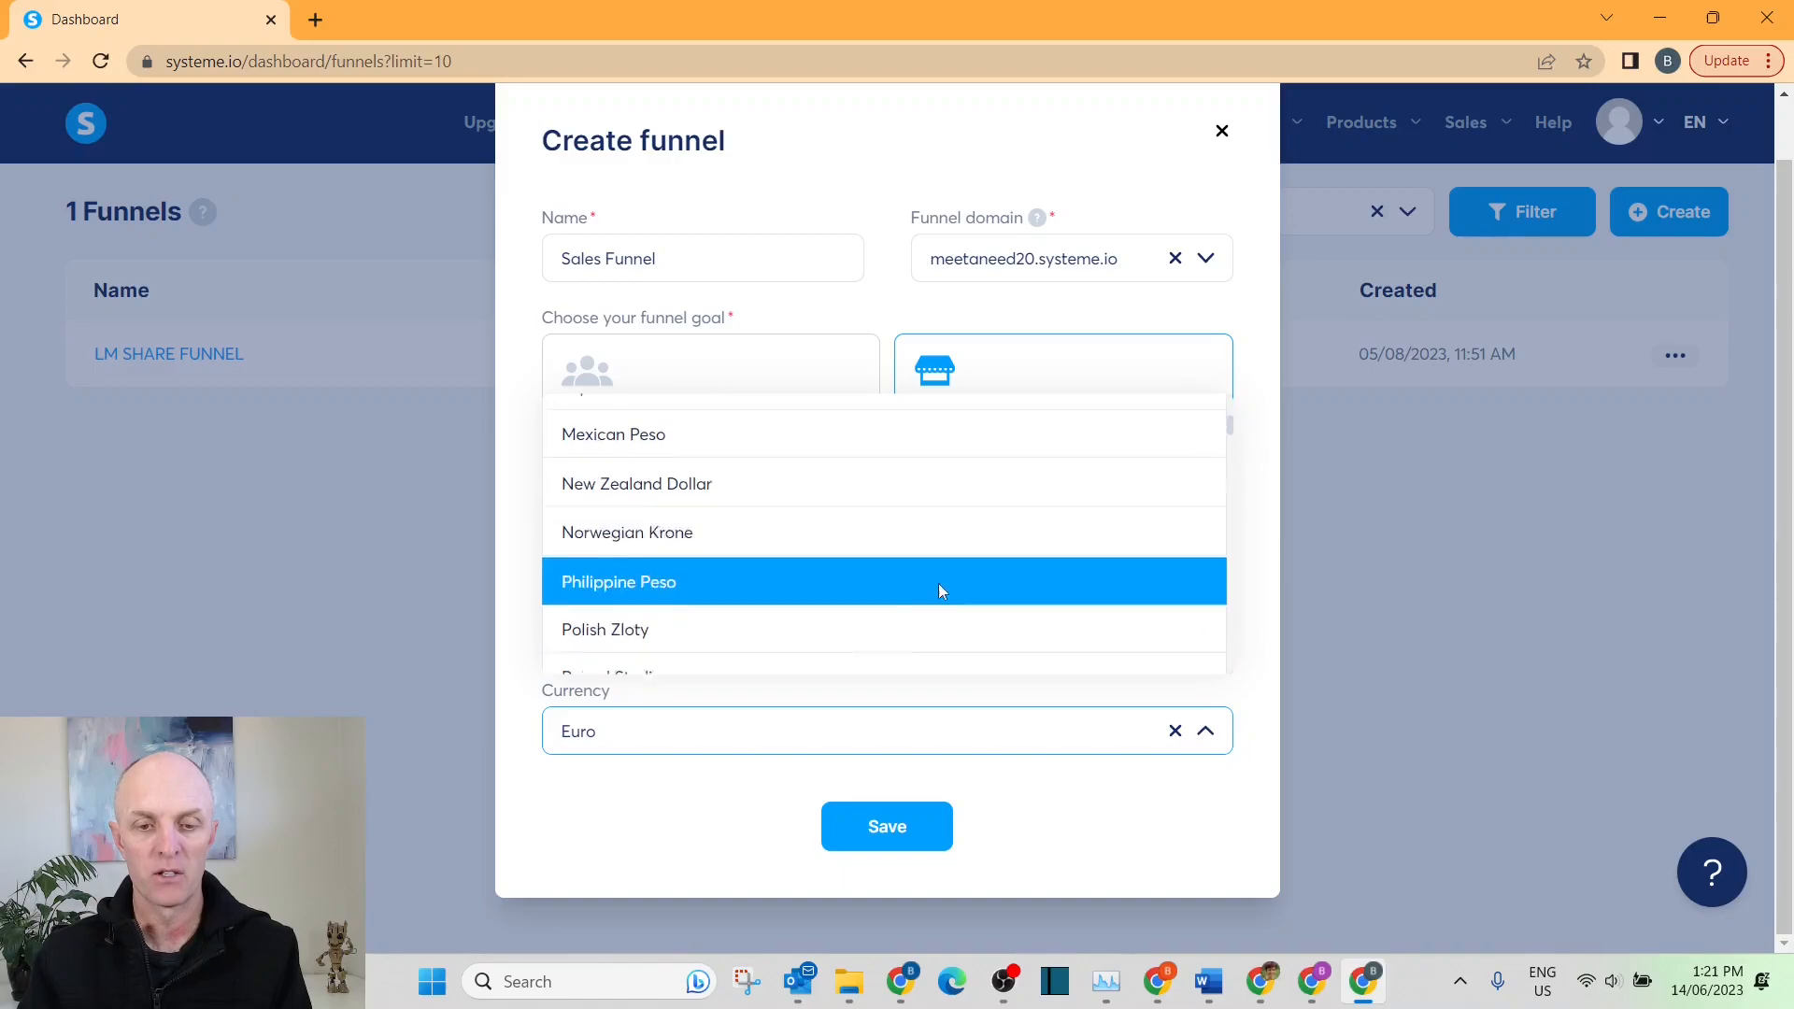
scroll(942, 591, "down", 5)
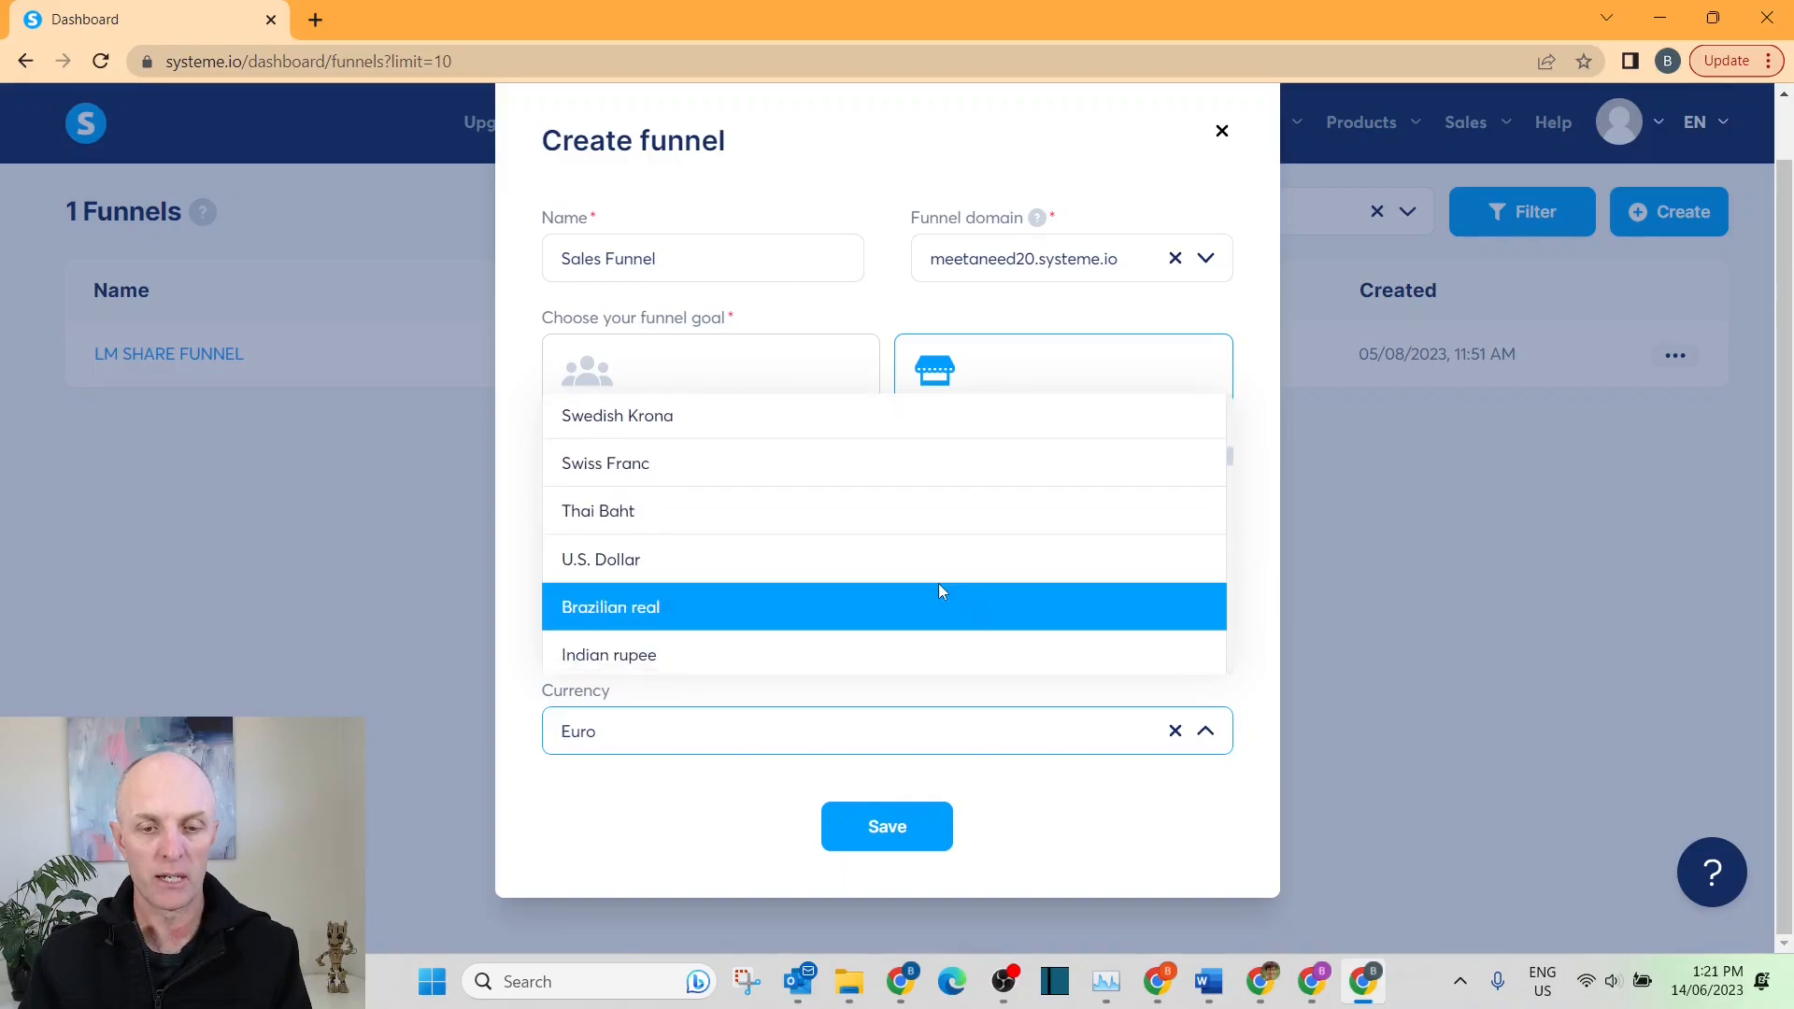
left_click(807, 565)
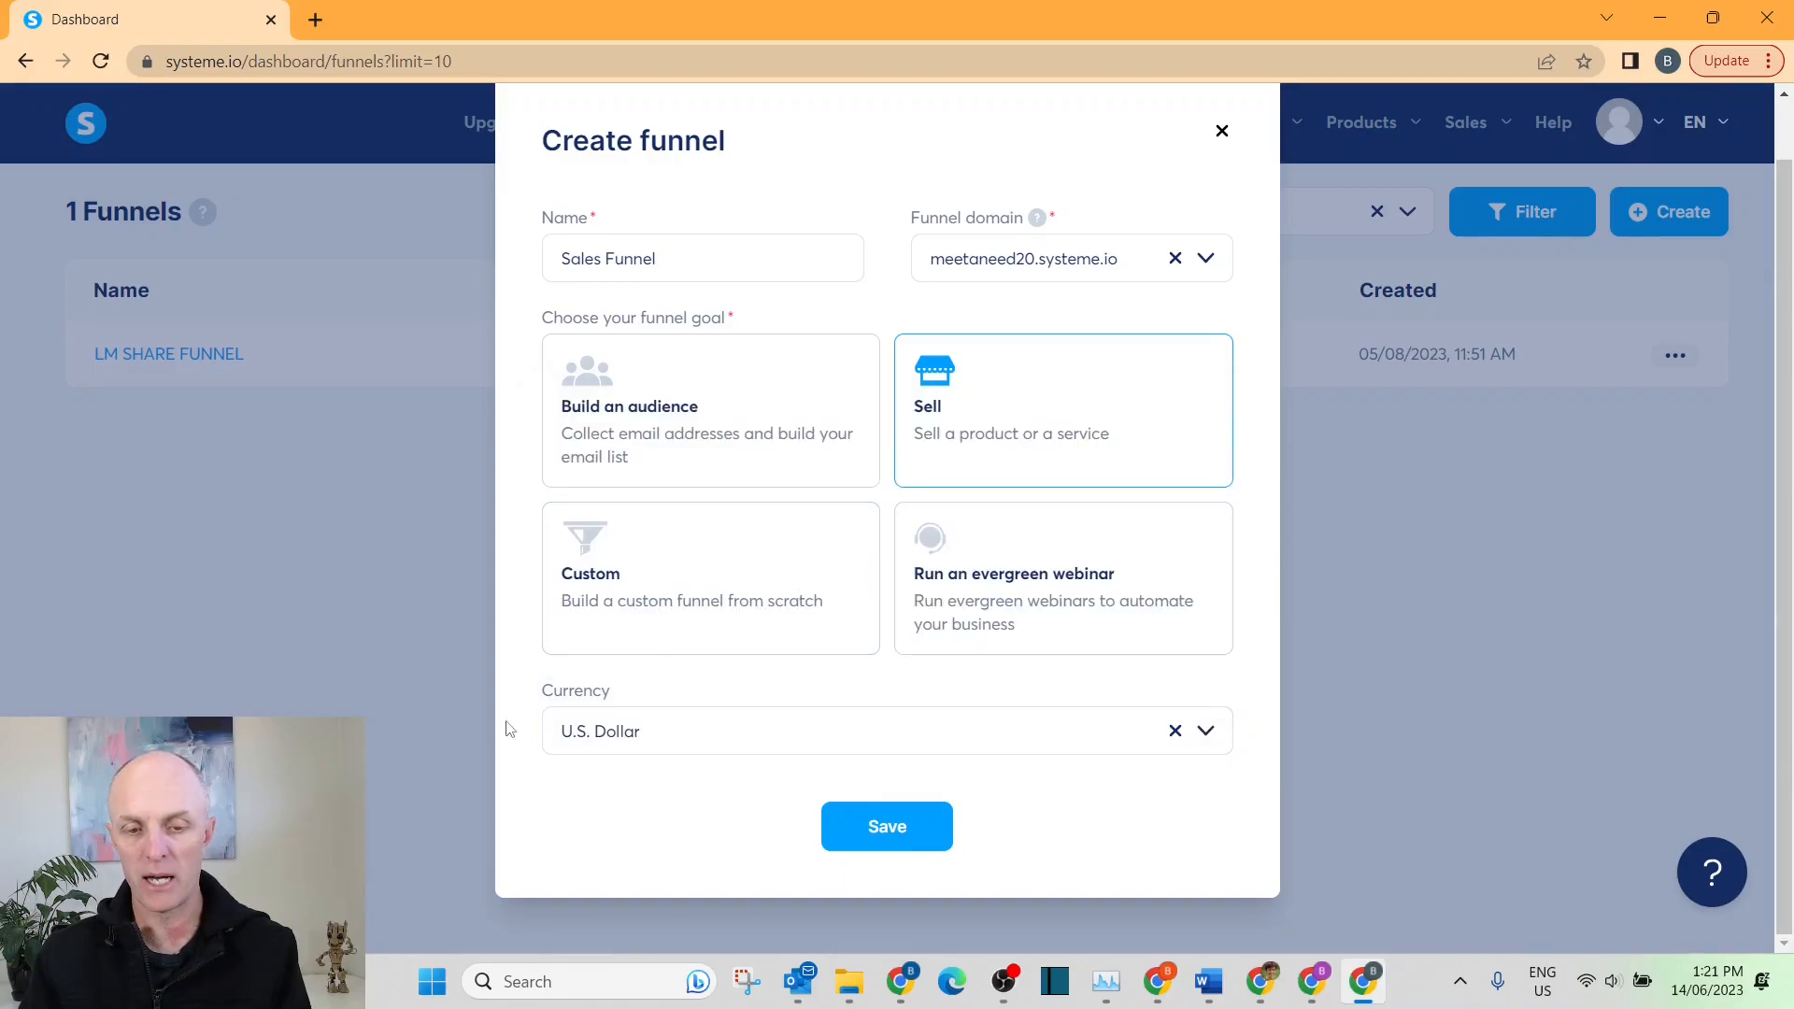
left_click(927, 826)
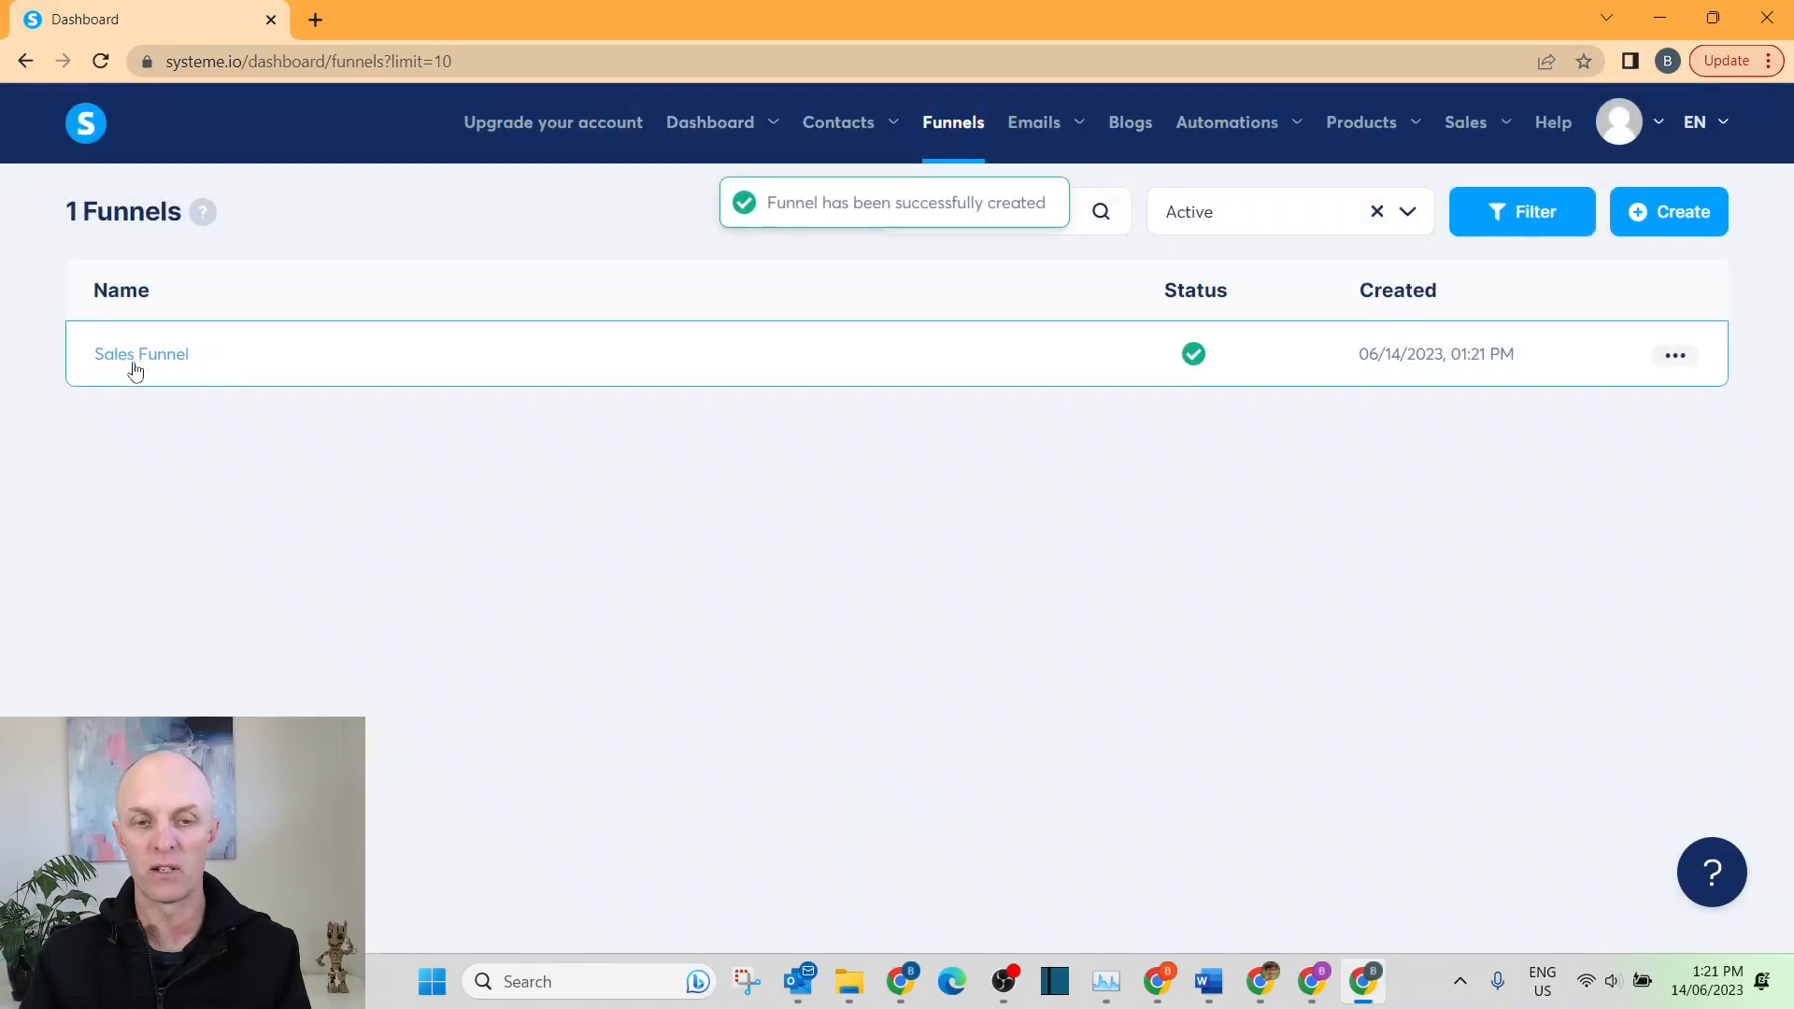
Open the Sales Funnel and preview the "You're One Step Away From" order form template, reading through the page and closing it.
left_click(155, 360)
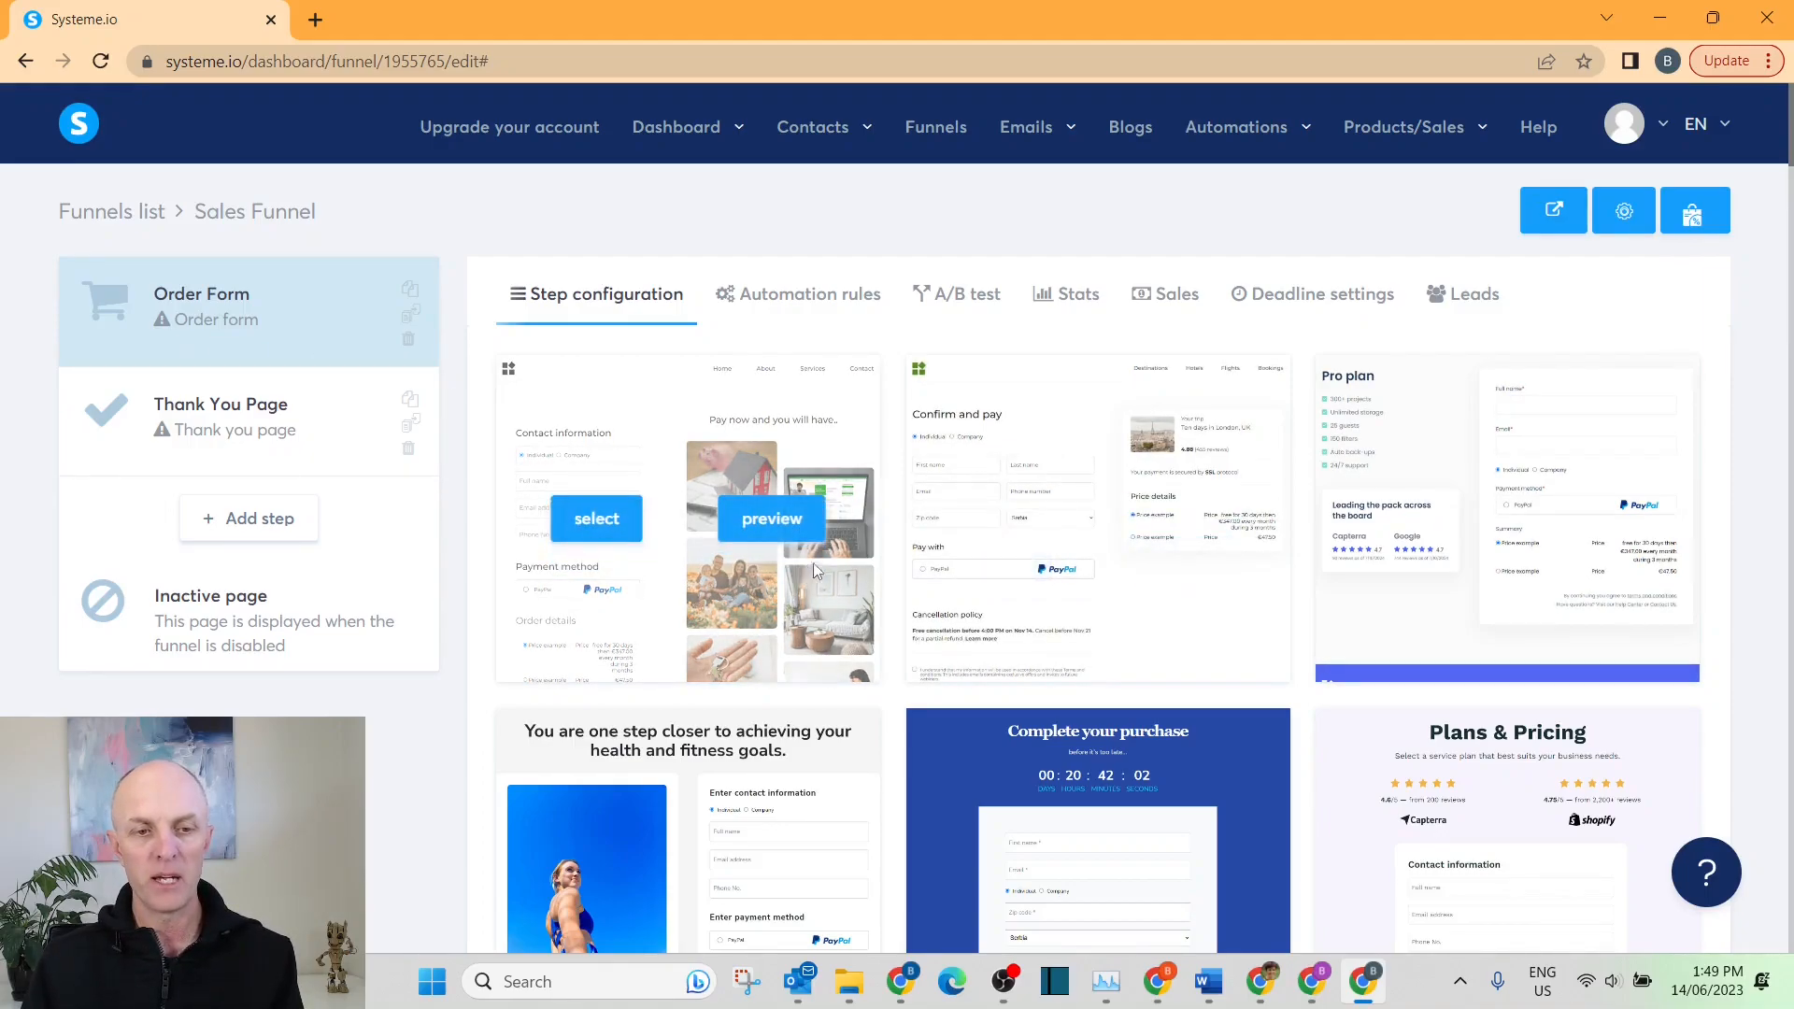
scroll(1173, 493, "down", 10)
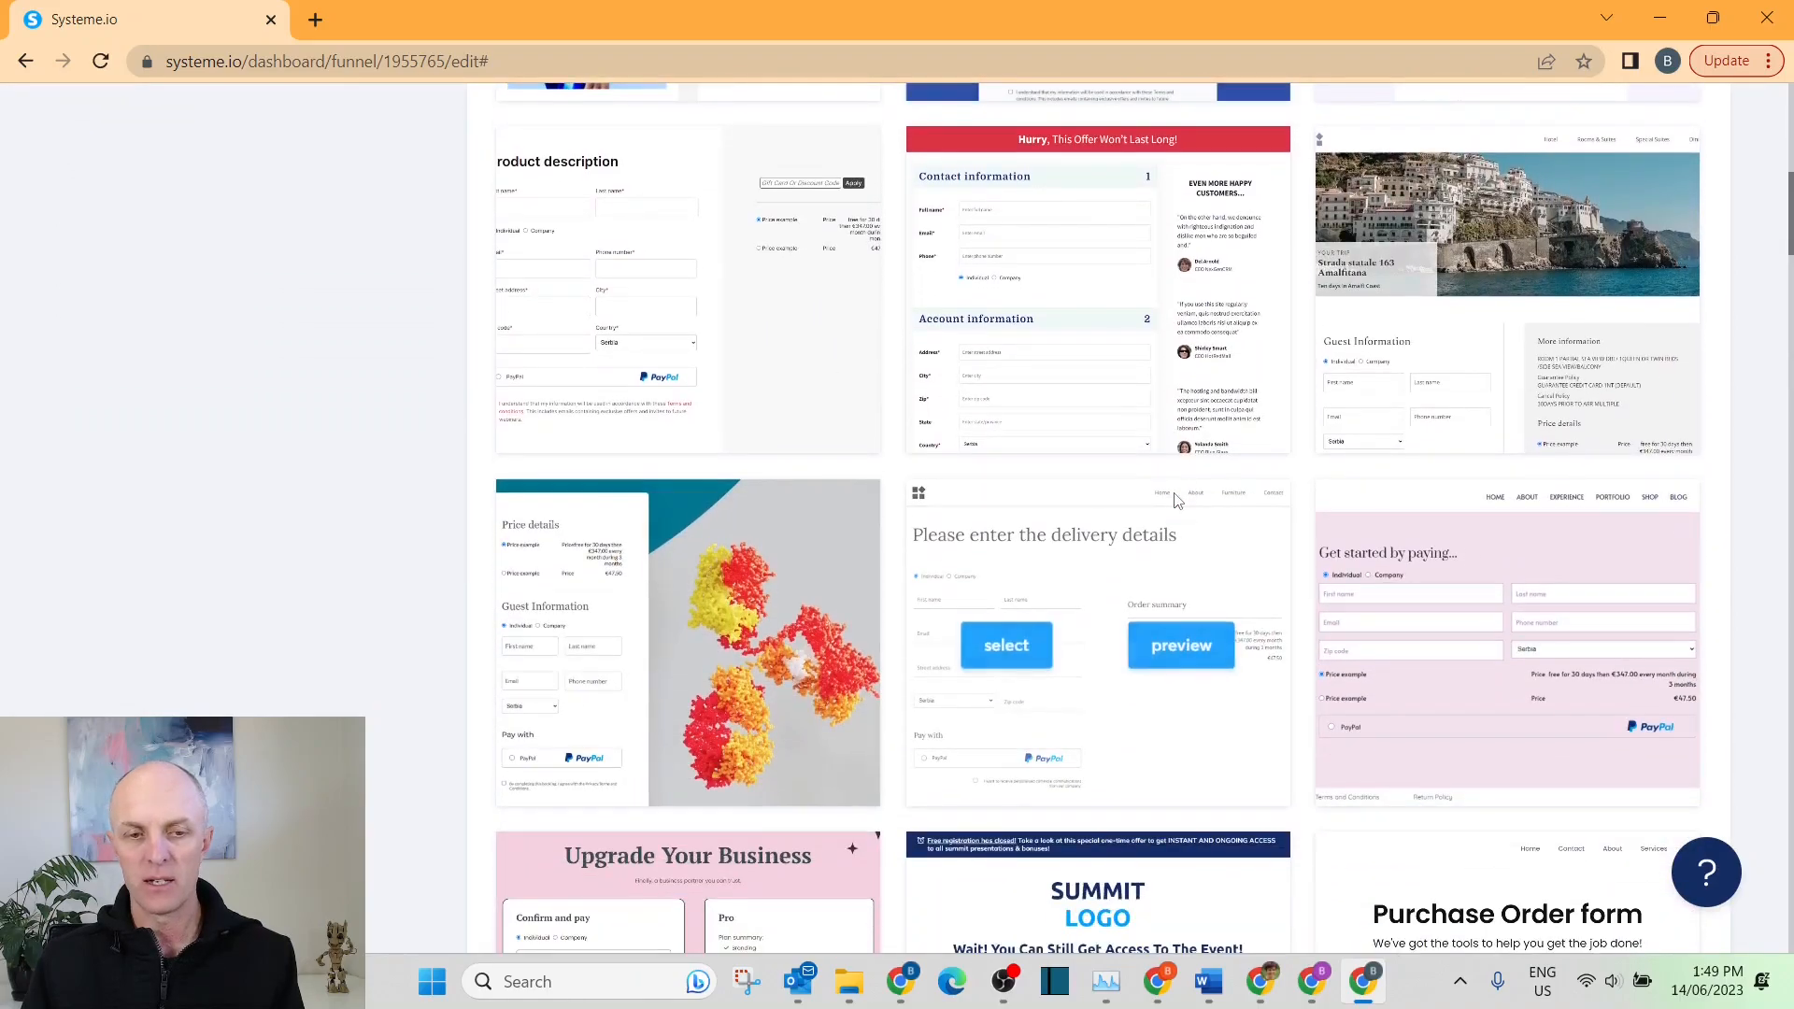
scroll(1175, 499, "down", 8)
scroll(1178, 509, "down", 6)
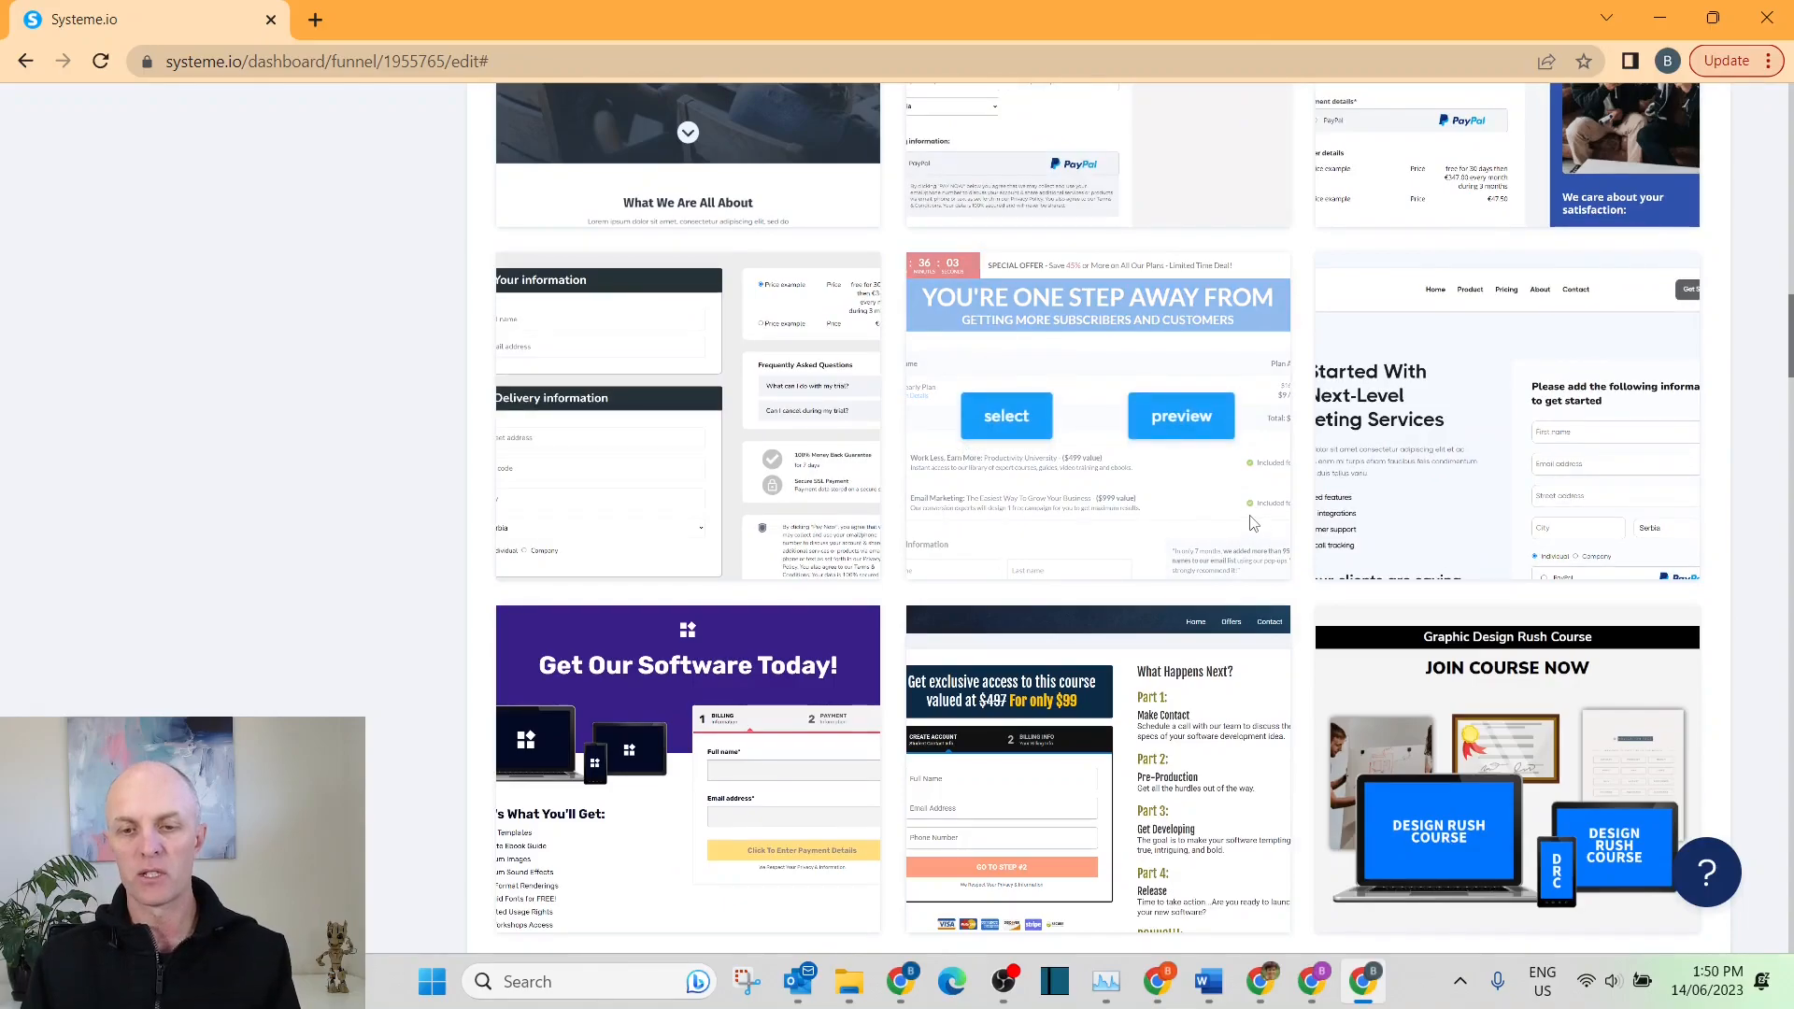
scroll(1460, 533, "up", 1)
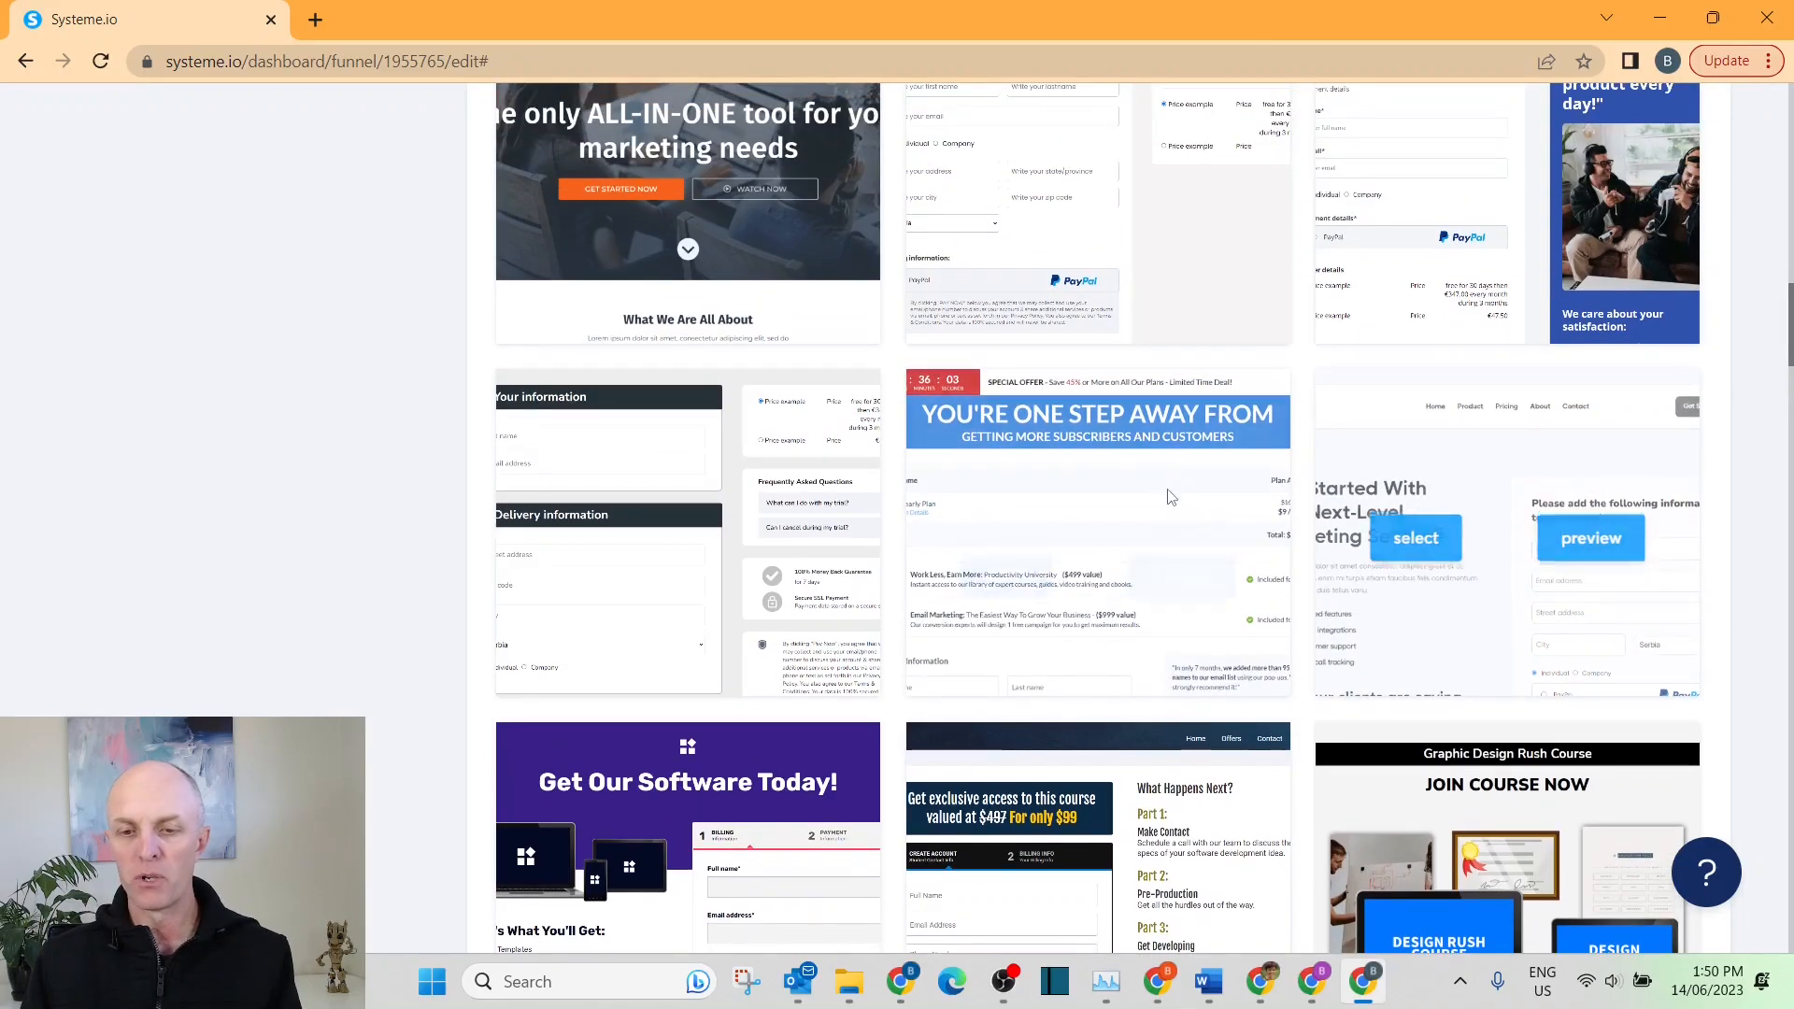
left_click(1181, 533)
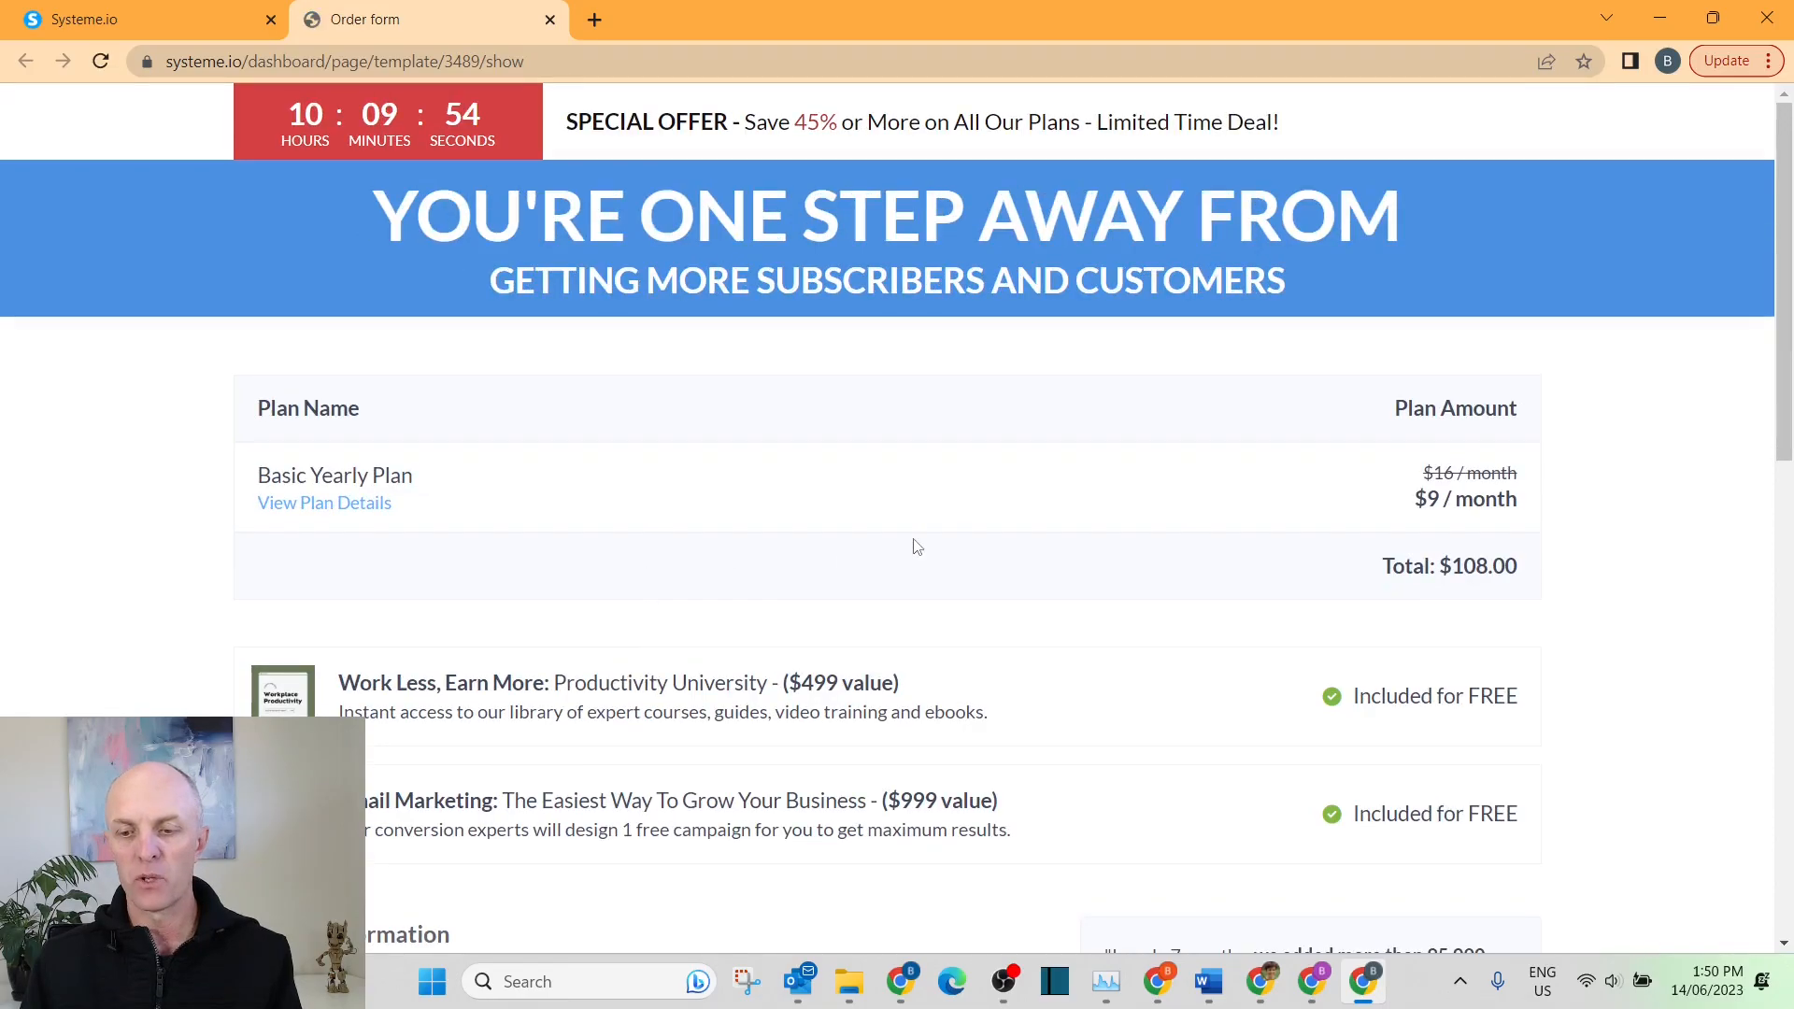
scroll(1089, 460, "down", 9)
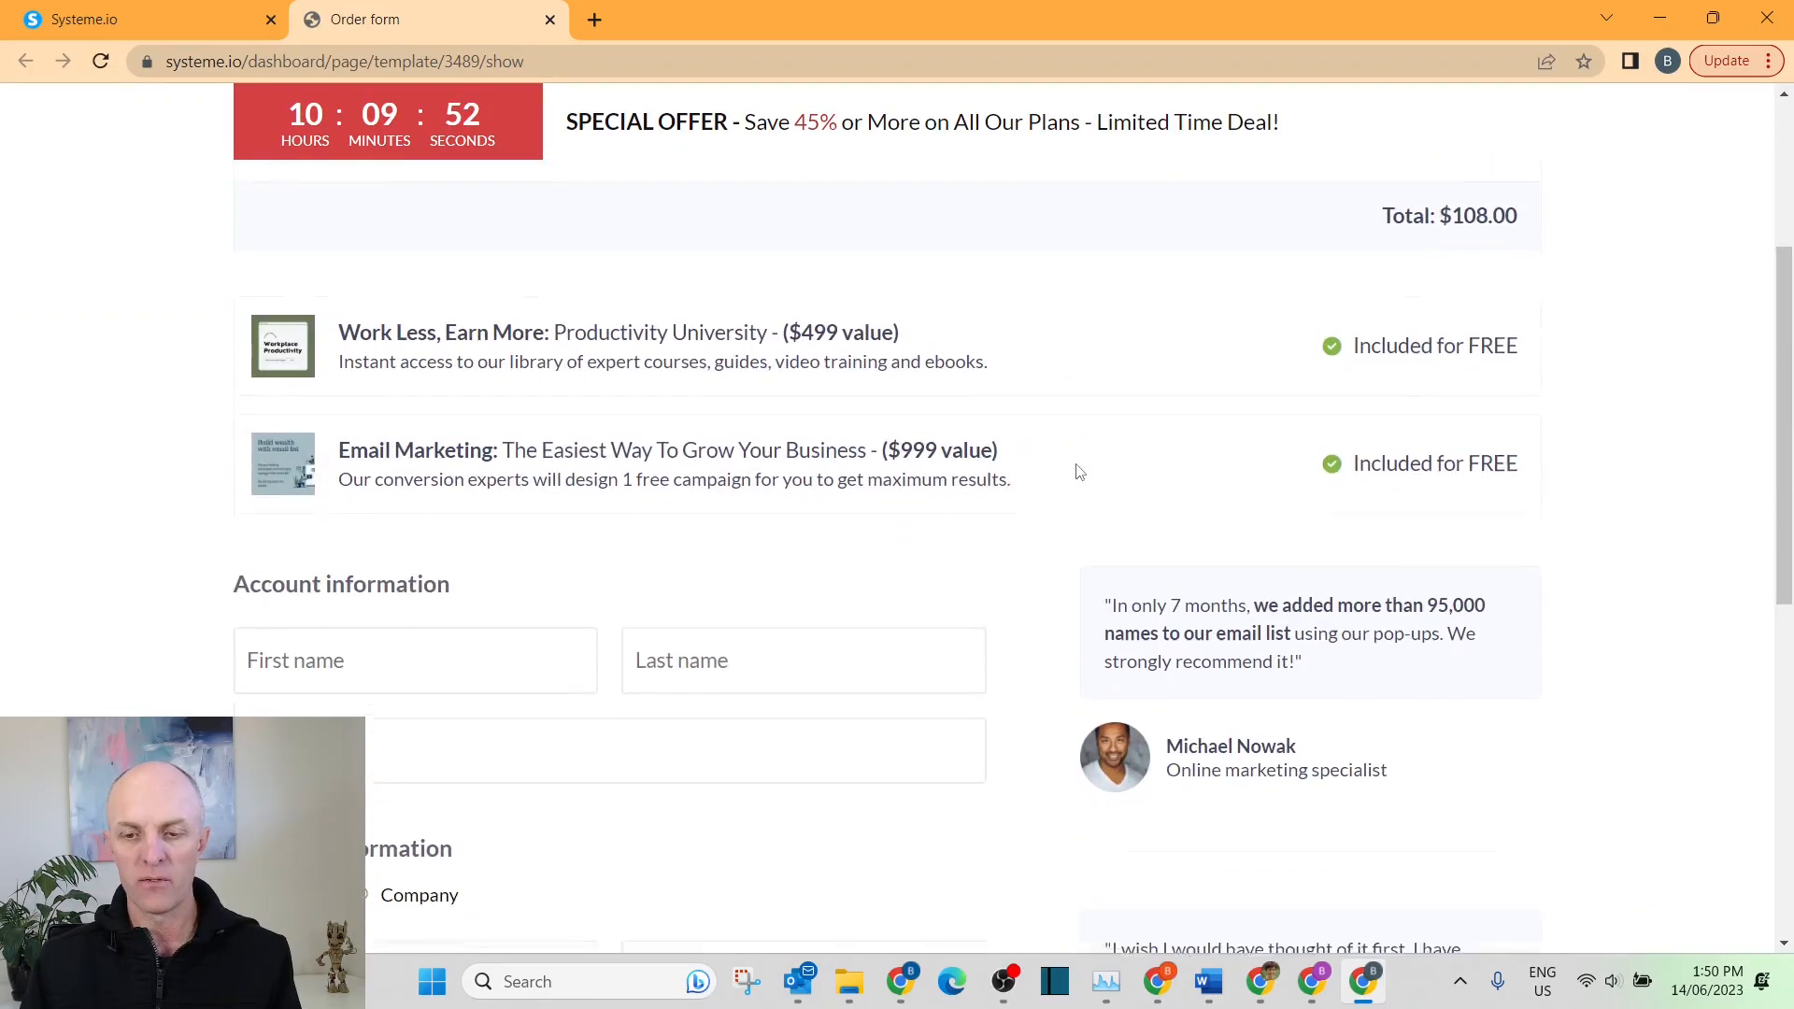
scroll(1081, 470, "down", 3)
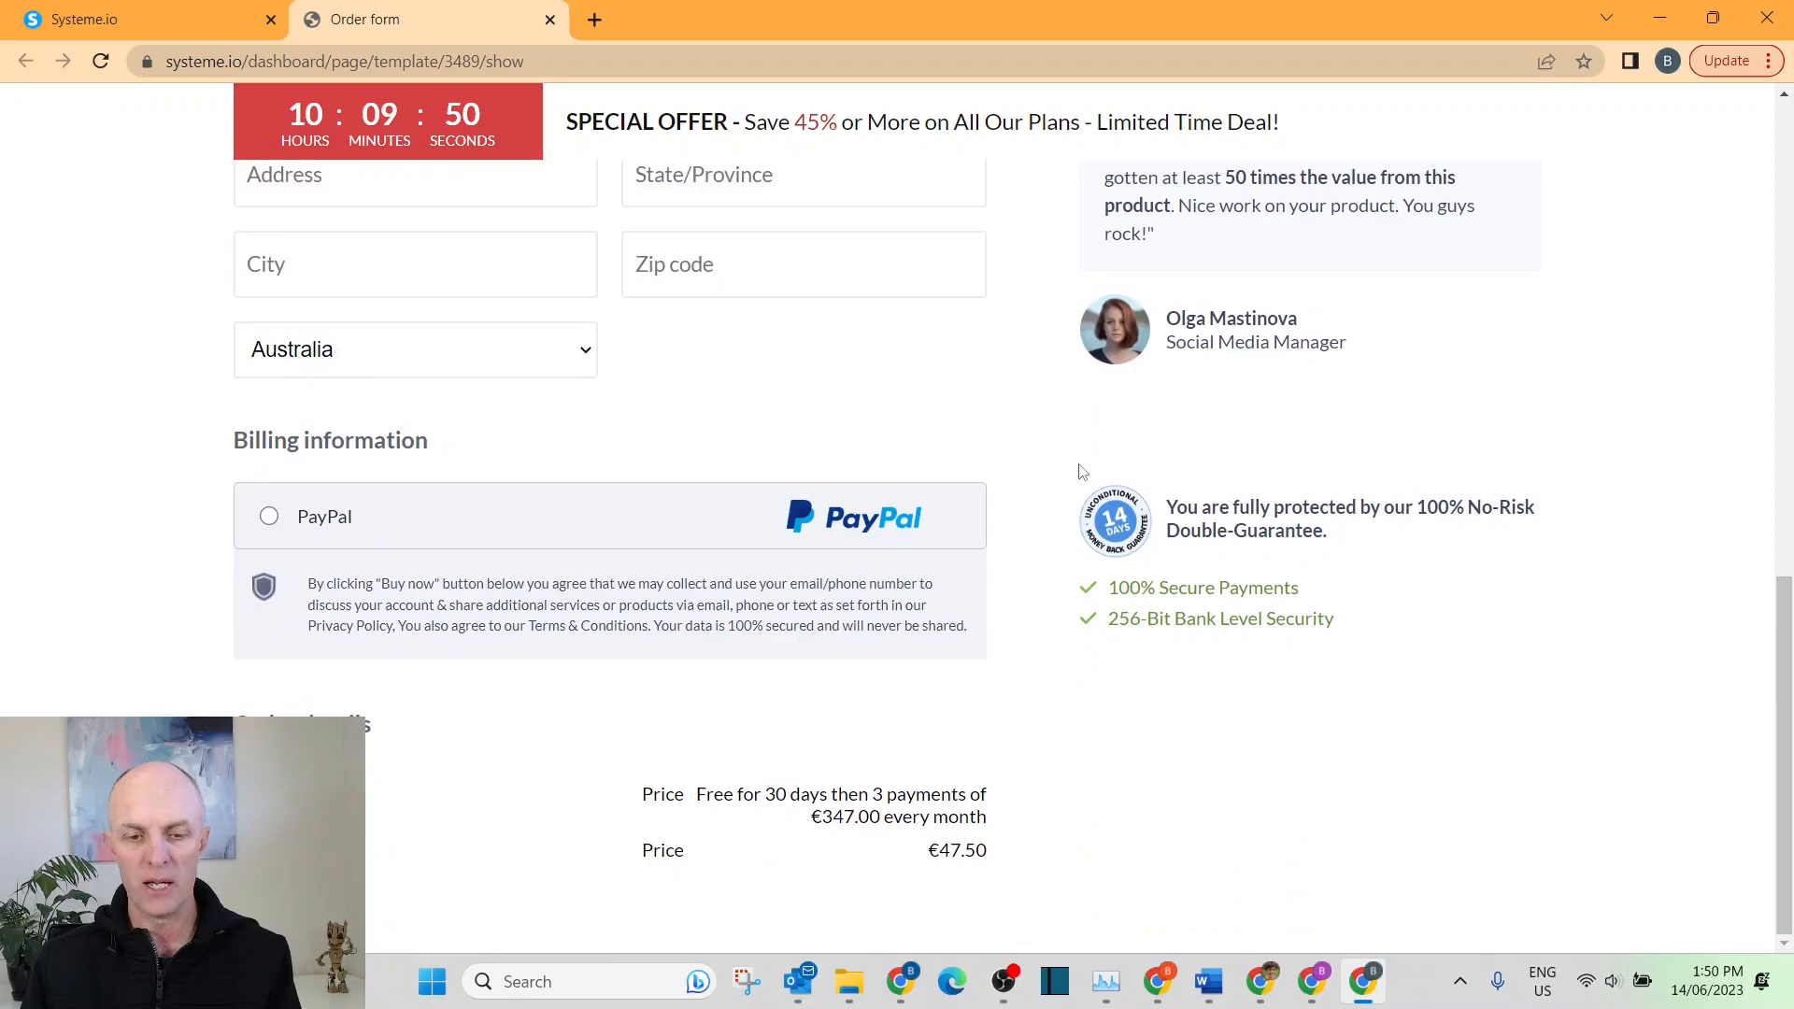
scroll(1080, 472, "up", 7)
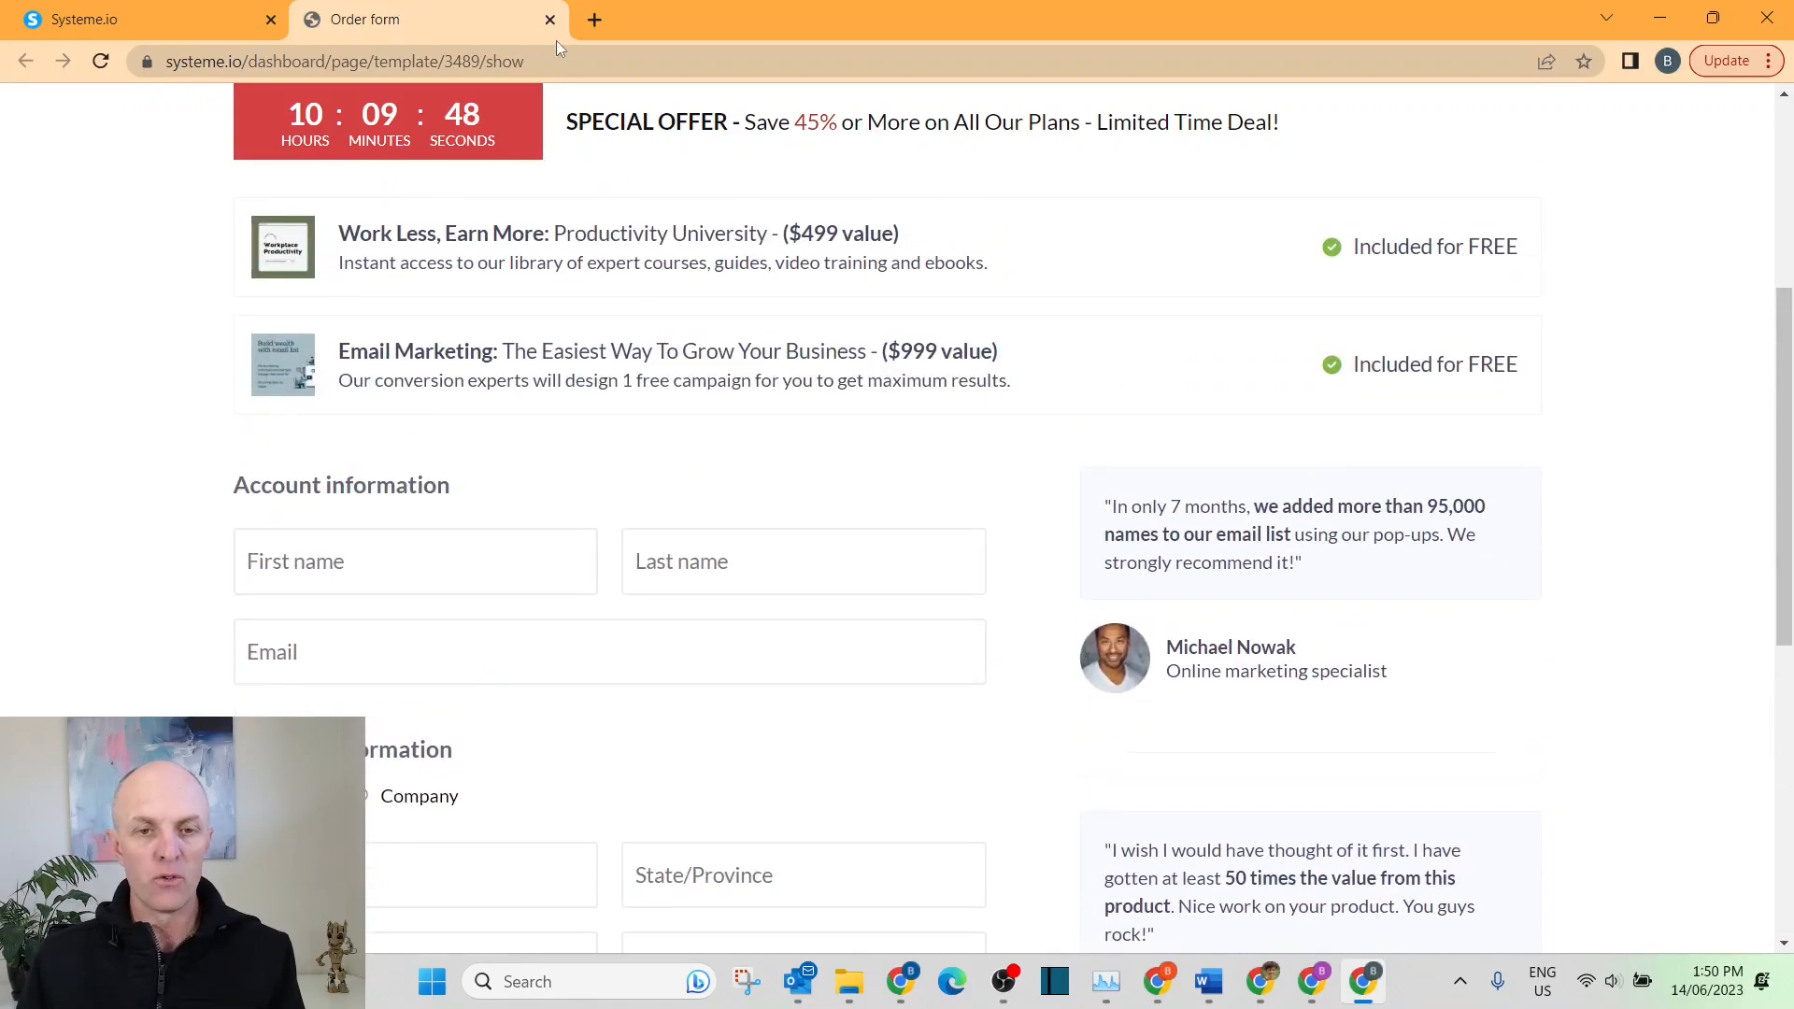
left_click(550, 20)
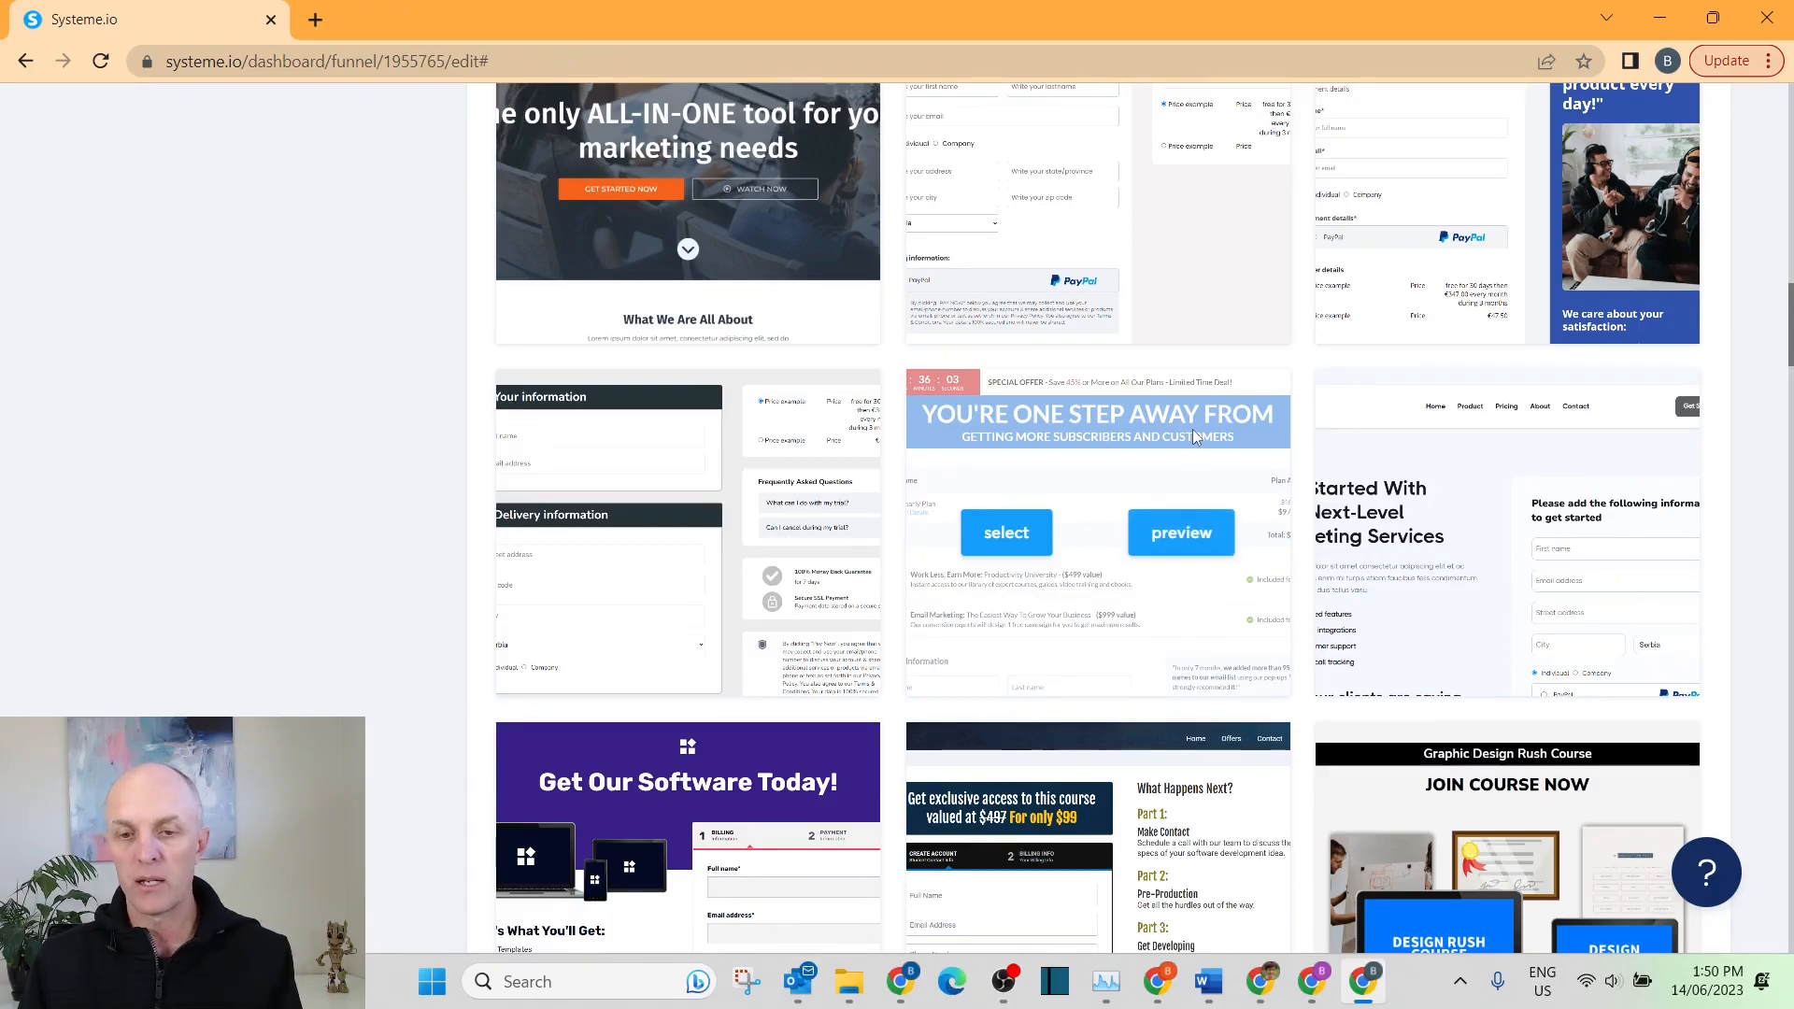
Apply the "Here's an Offer You Can't Refuse" template to the Order Form step.
scroll(1192, 429, "up", 3)
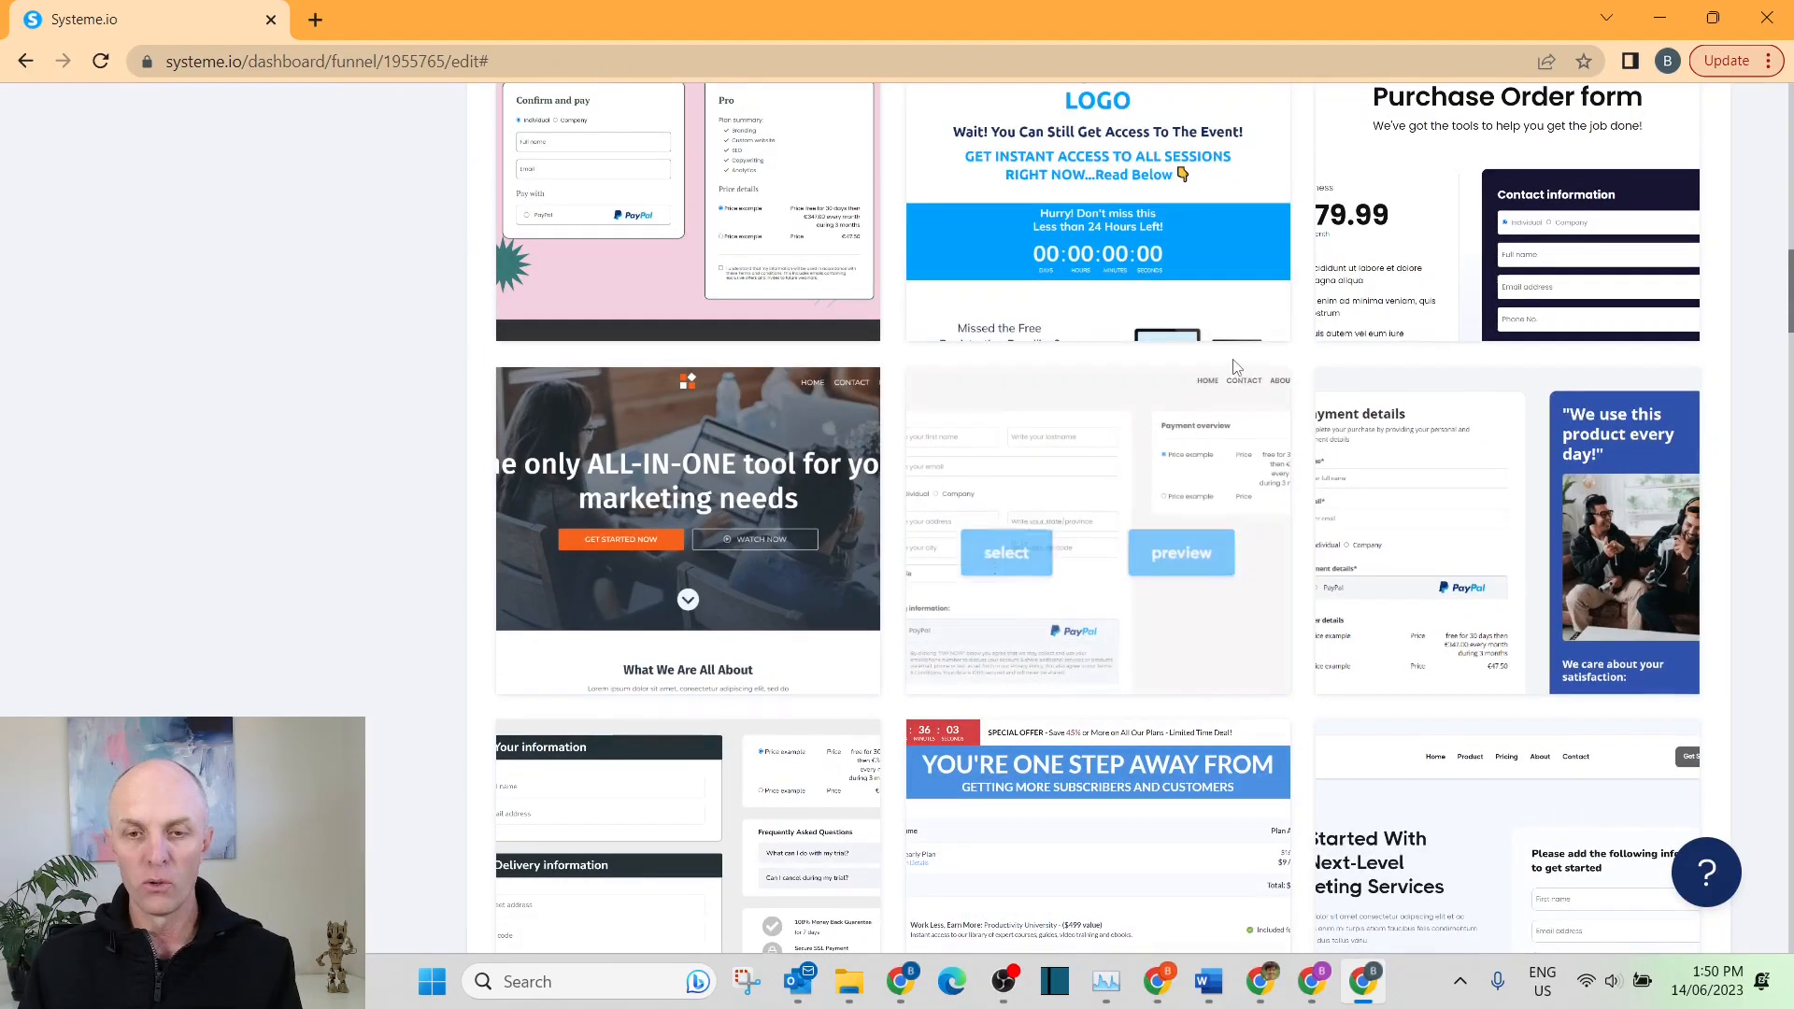
scroll(1233, 366, "up", 2)
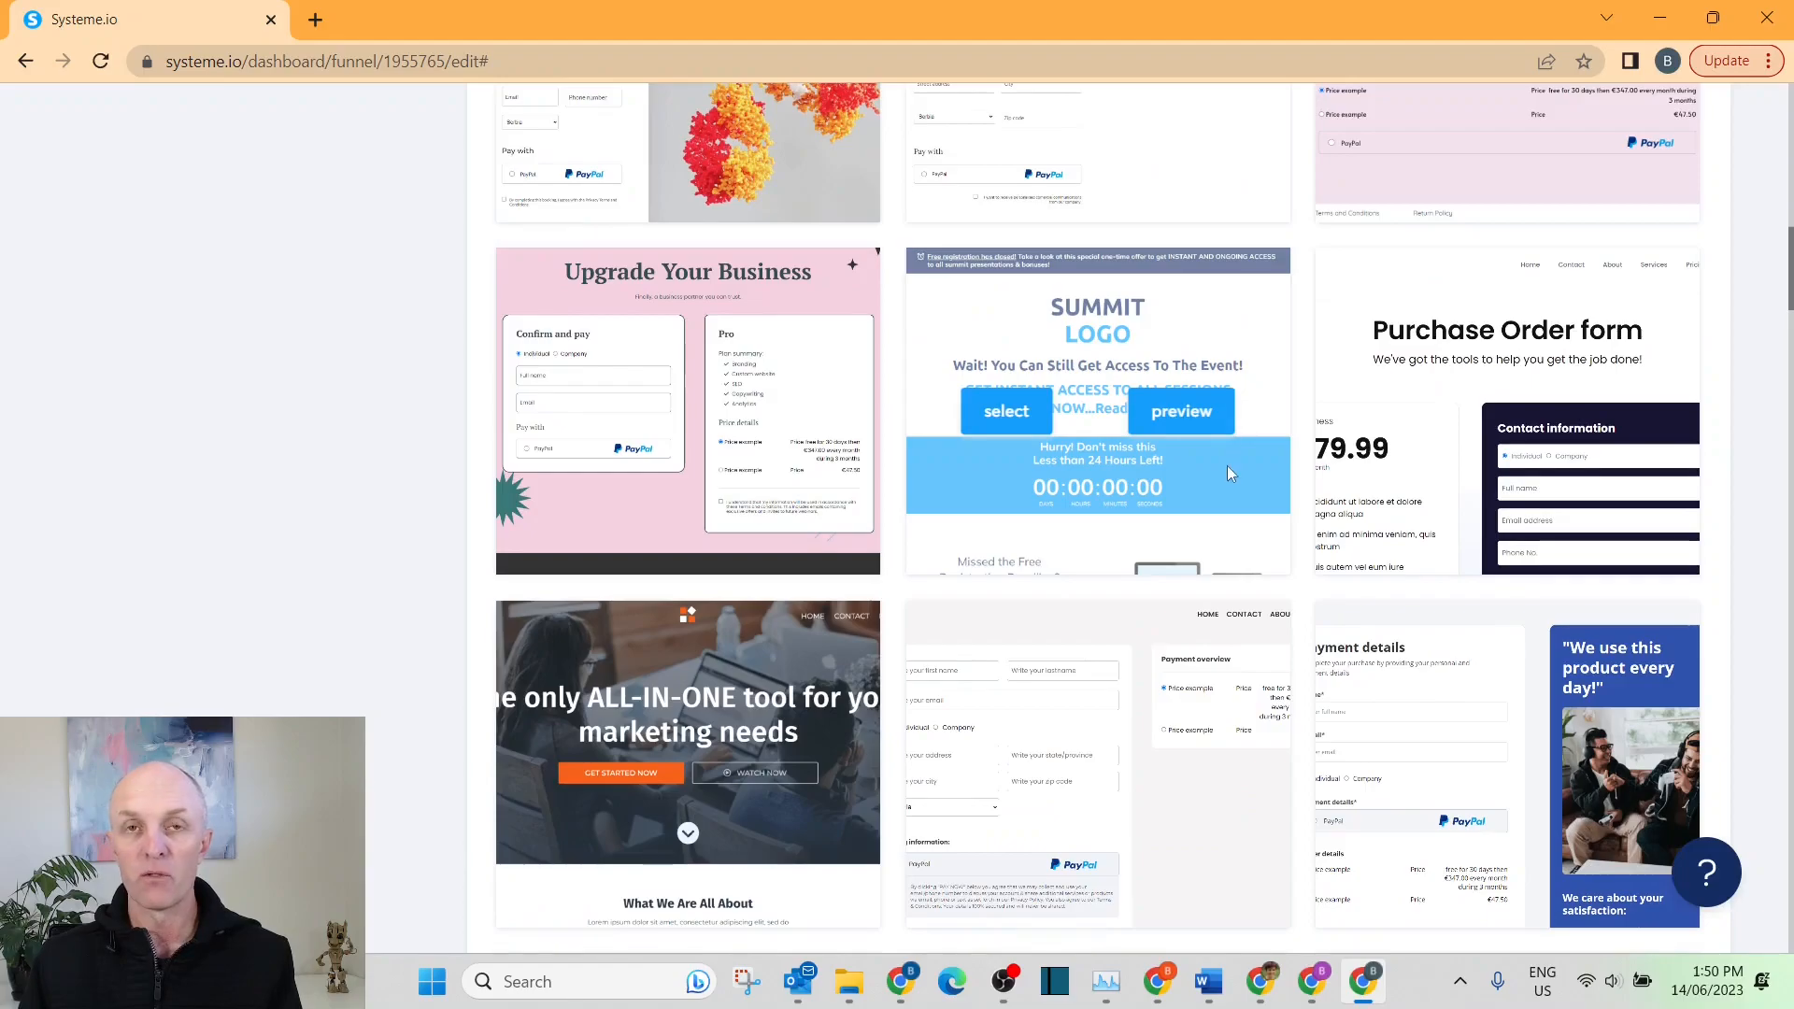
scroll(1205, 510, "down", 11)
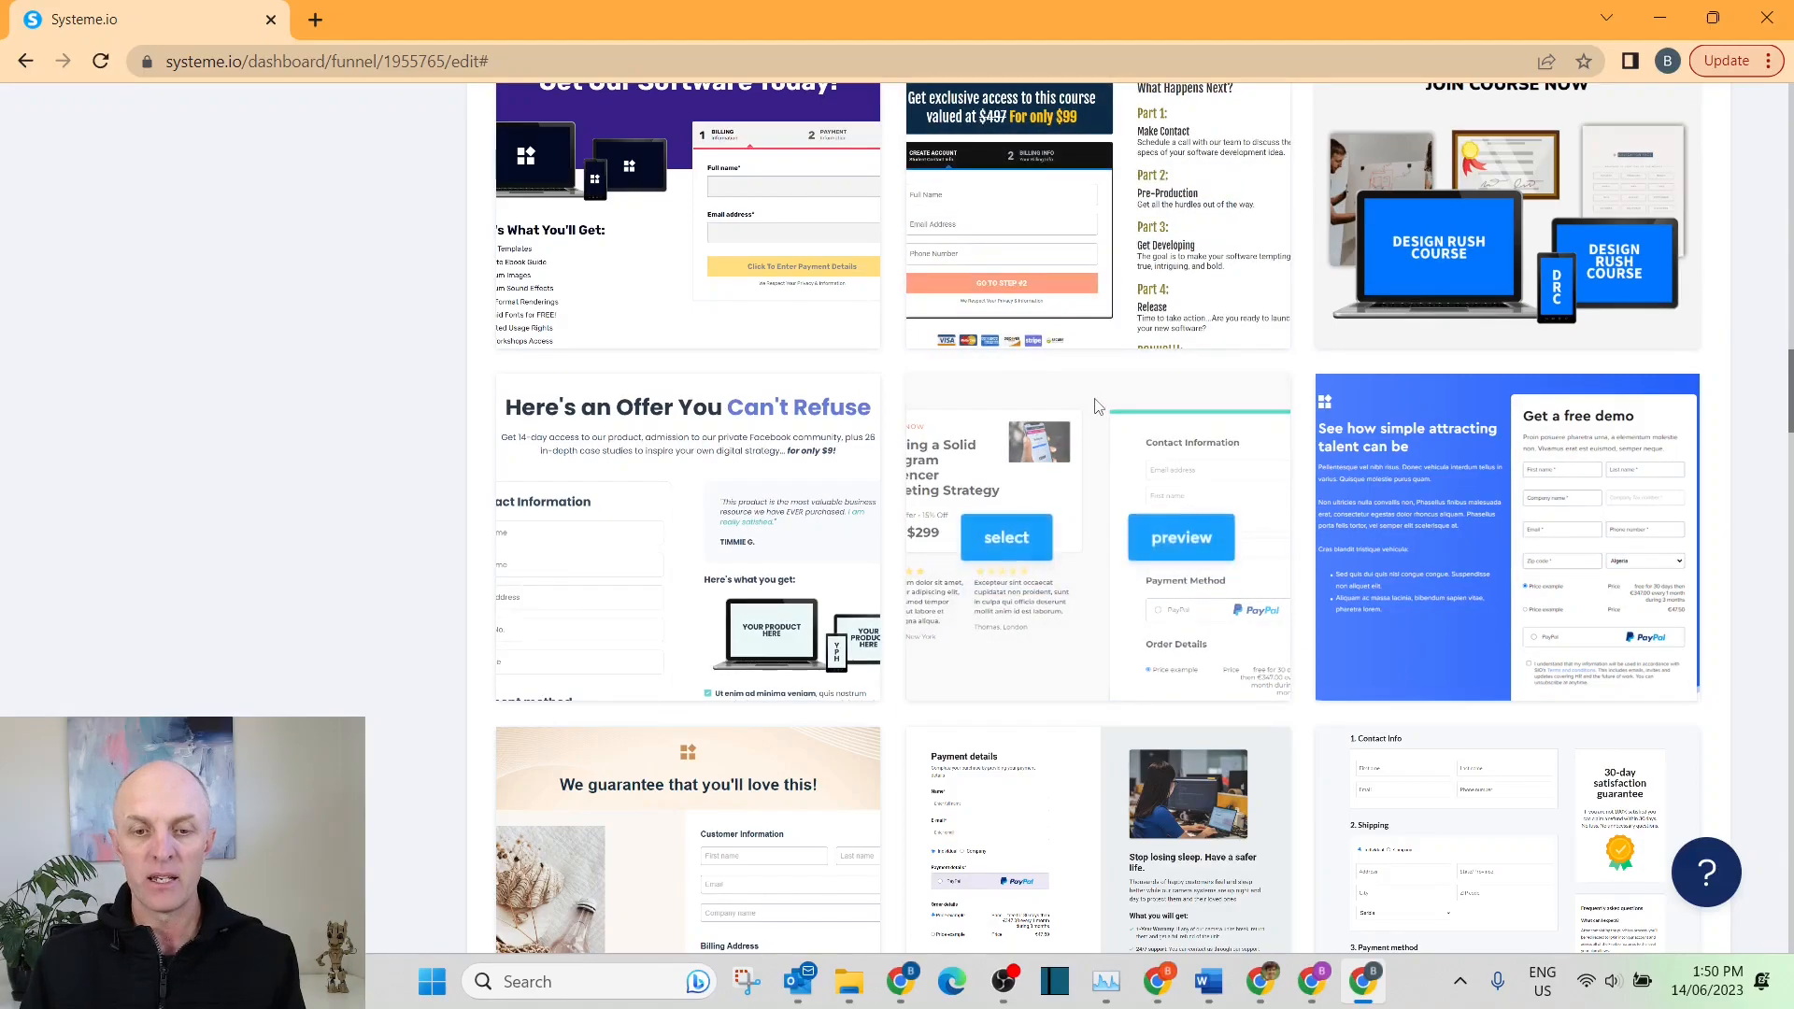
scroll(718, 552, "down", 1)
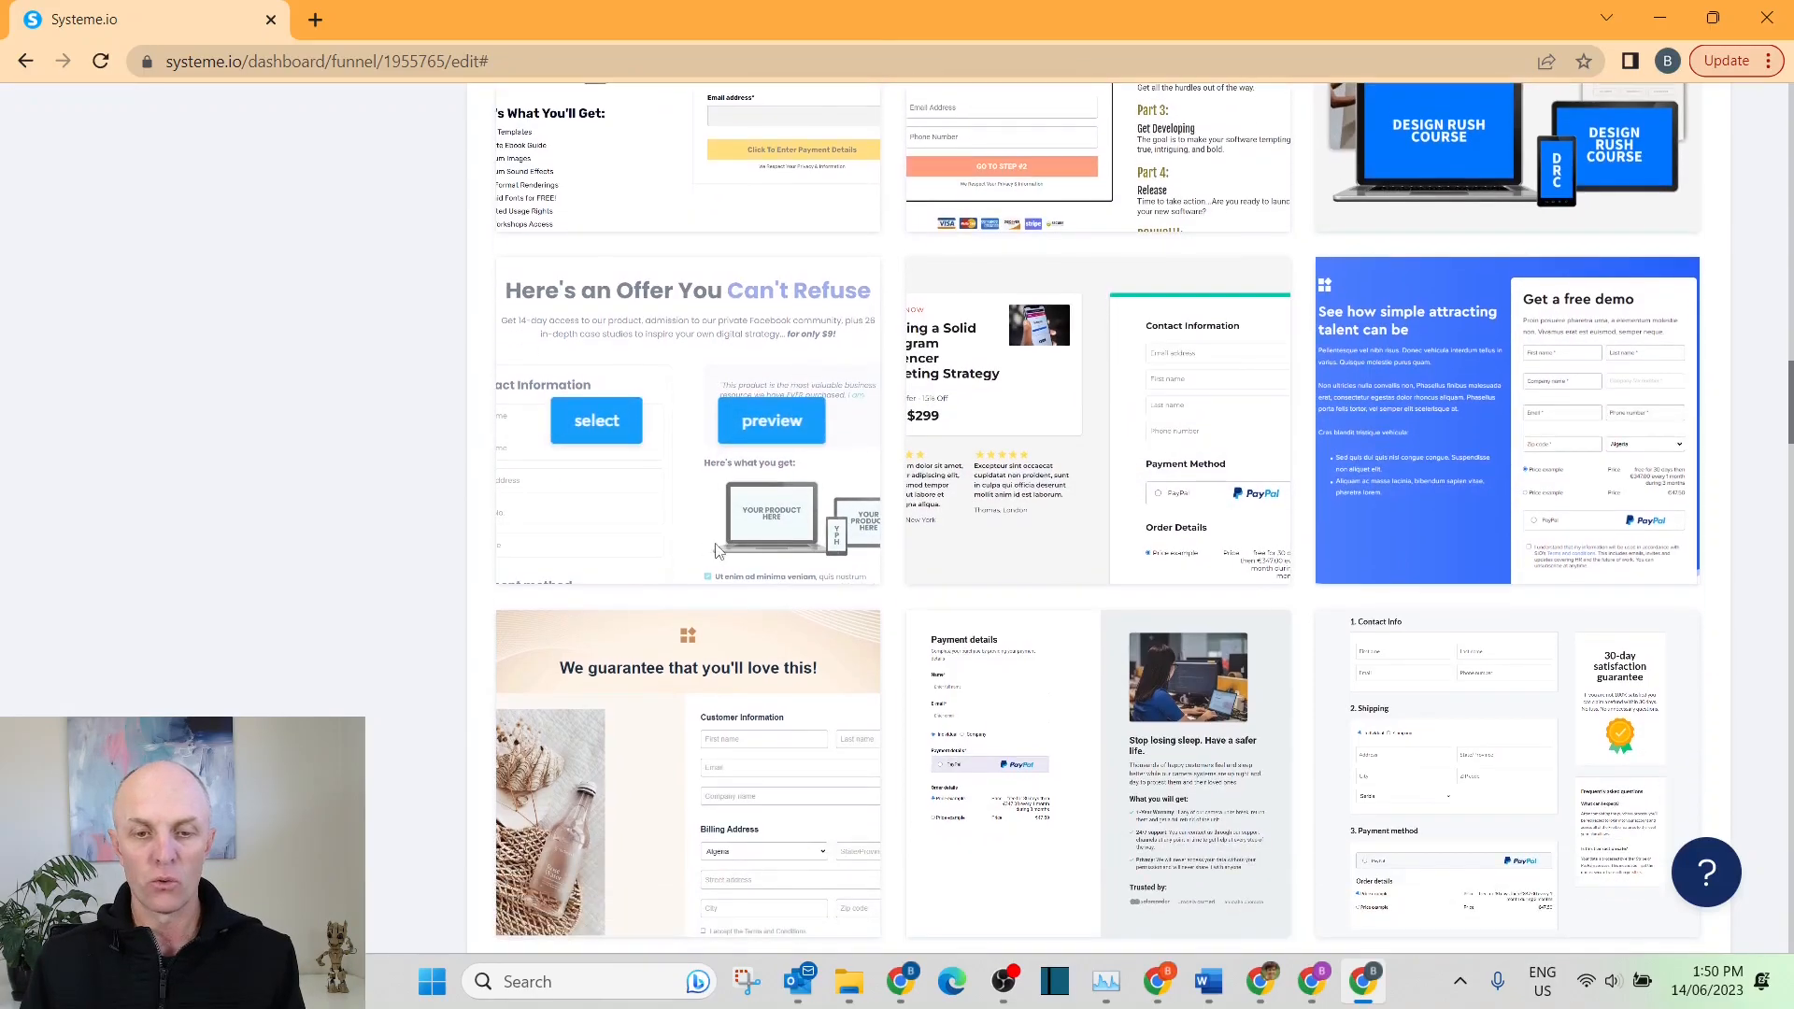
left_click(596, 422)
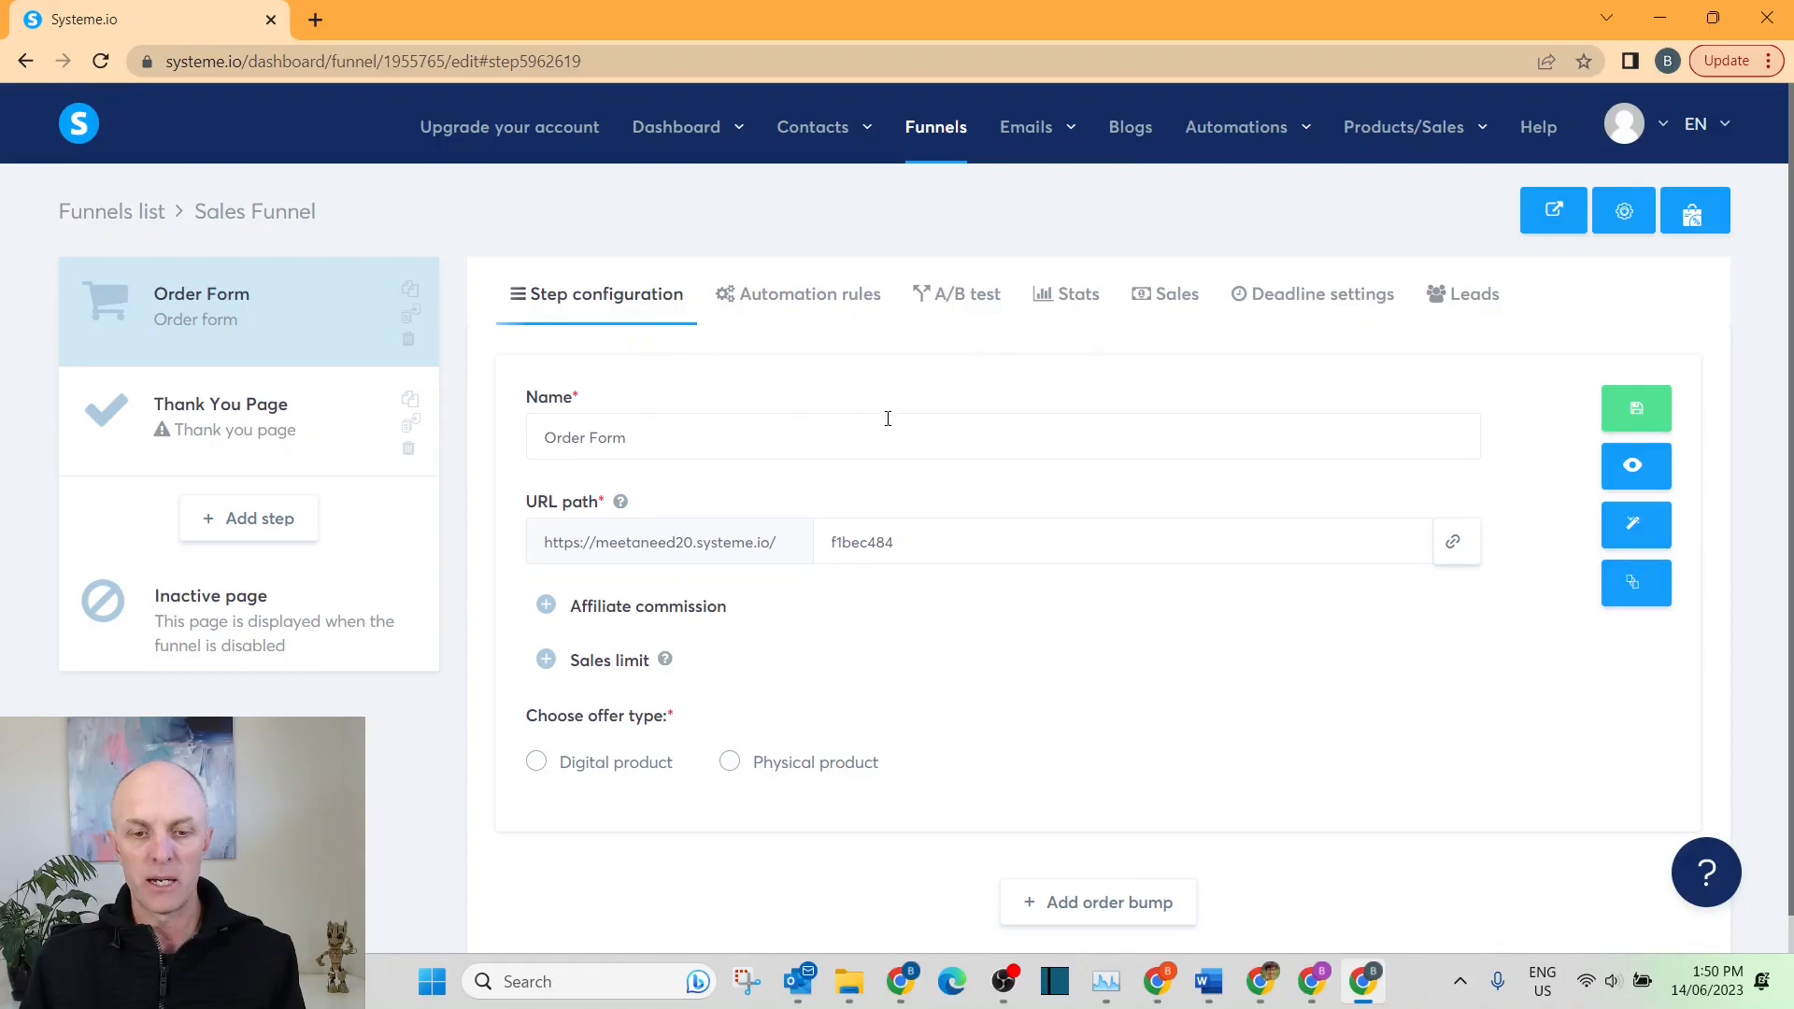
Review the Order Form step's configuration, automation rules, A/B test, stats, sales, deadline settings and leads, and return to the configuration.
scroll(888, 417, "down", 1)
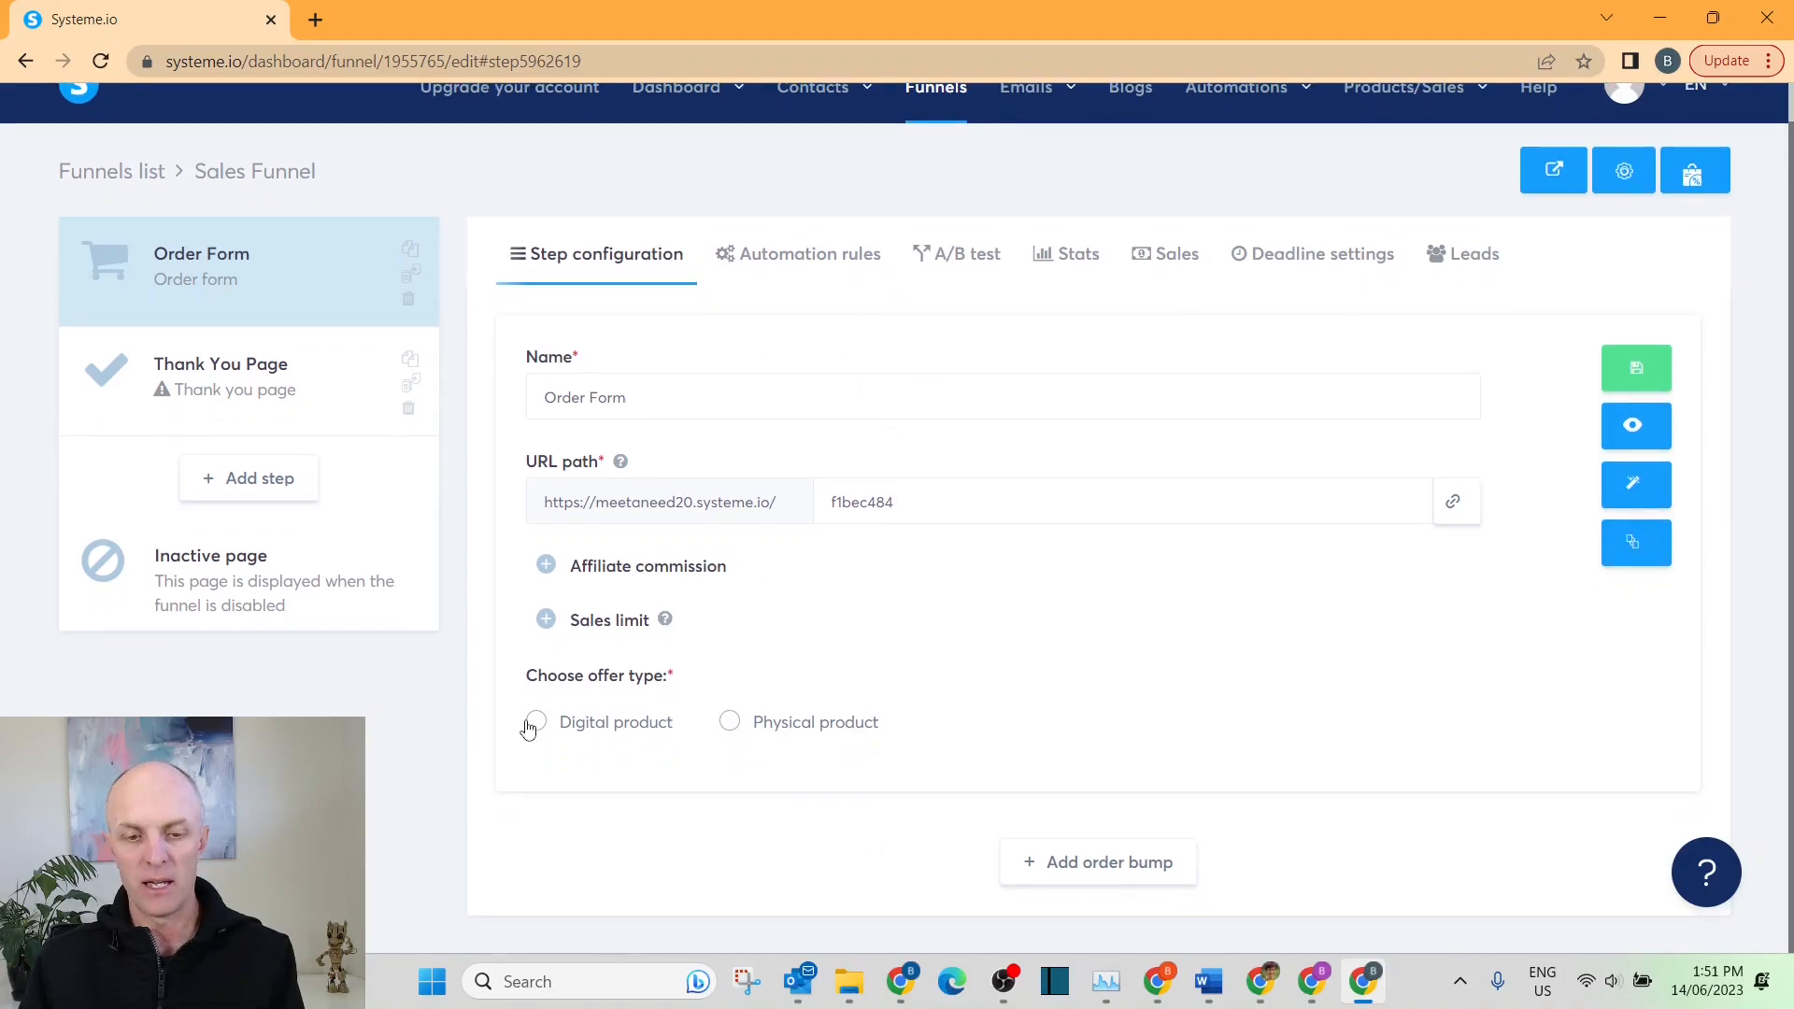
left_click(864, 271)
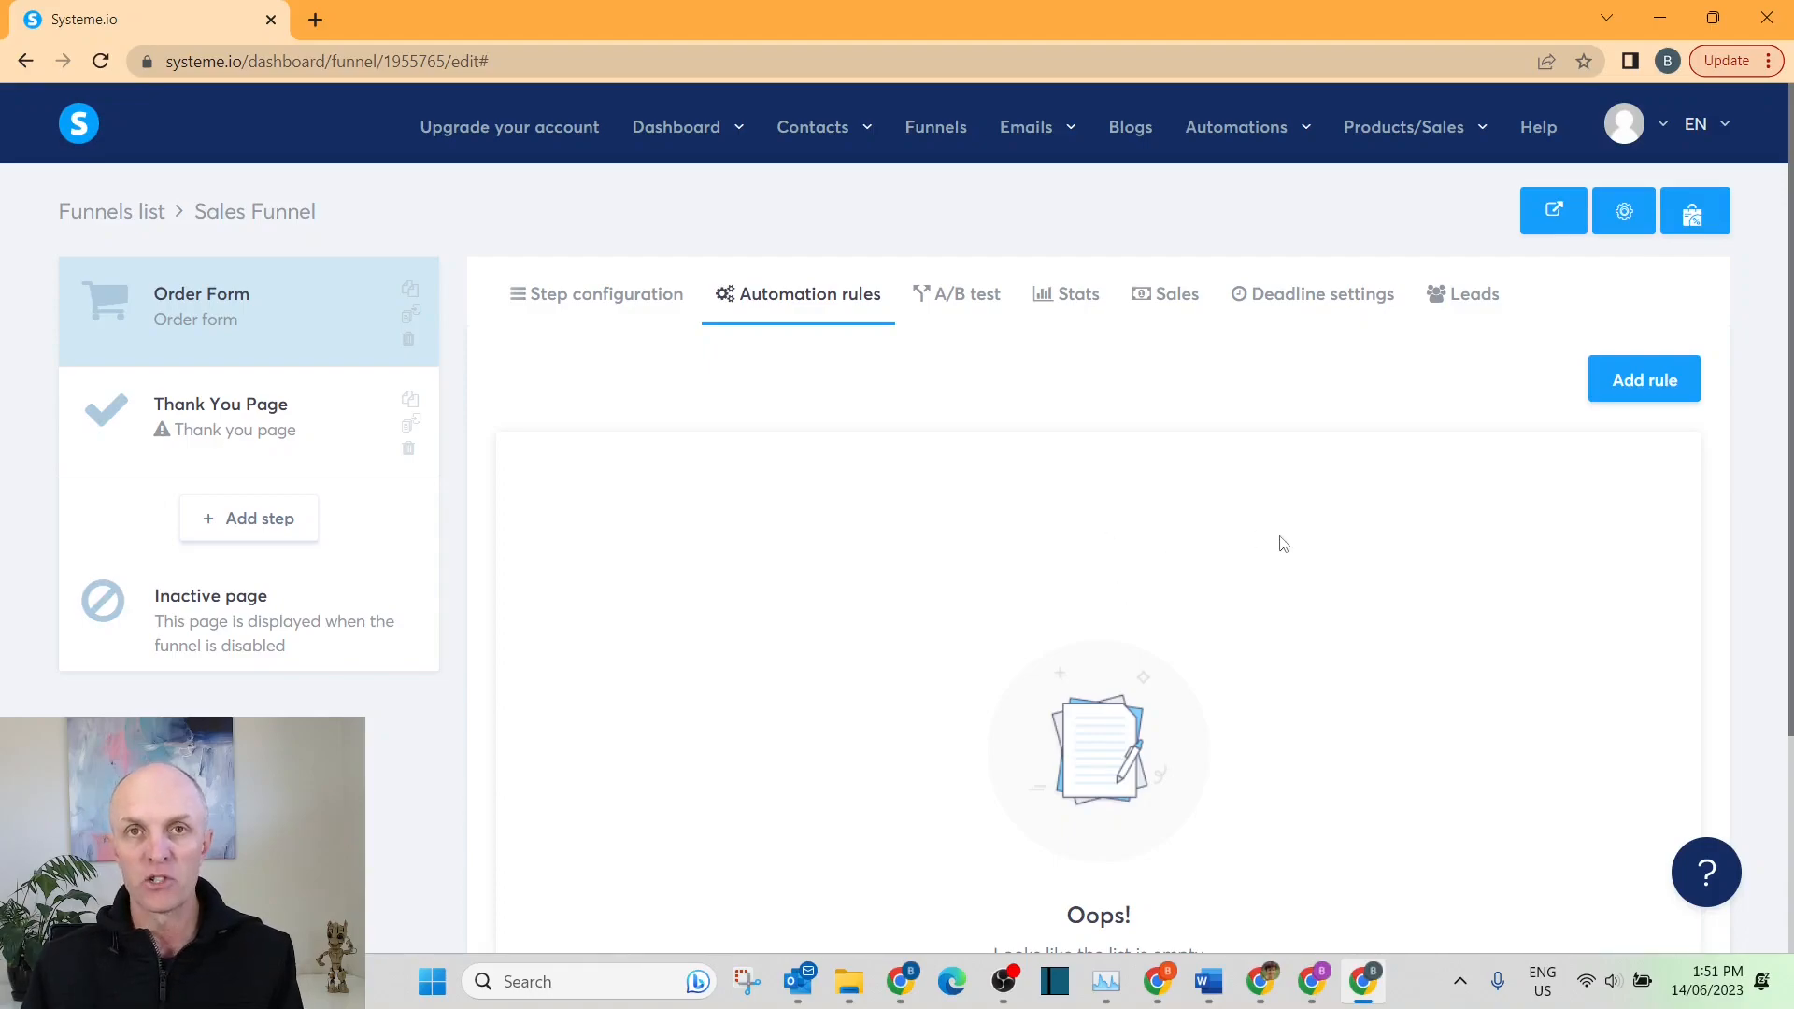
left_click(962, 293)
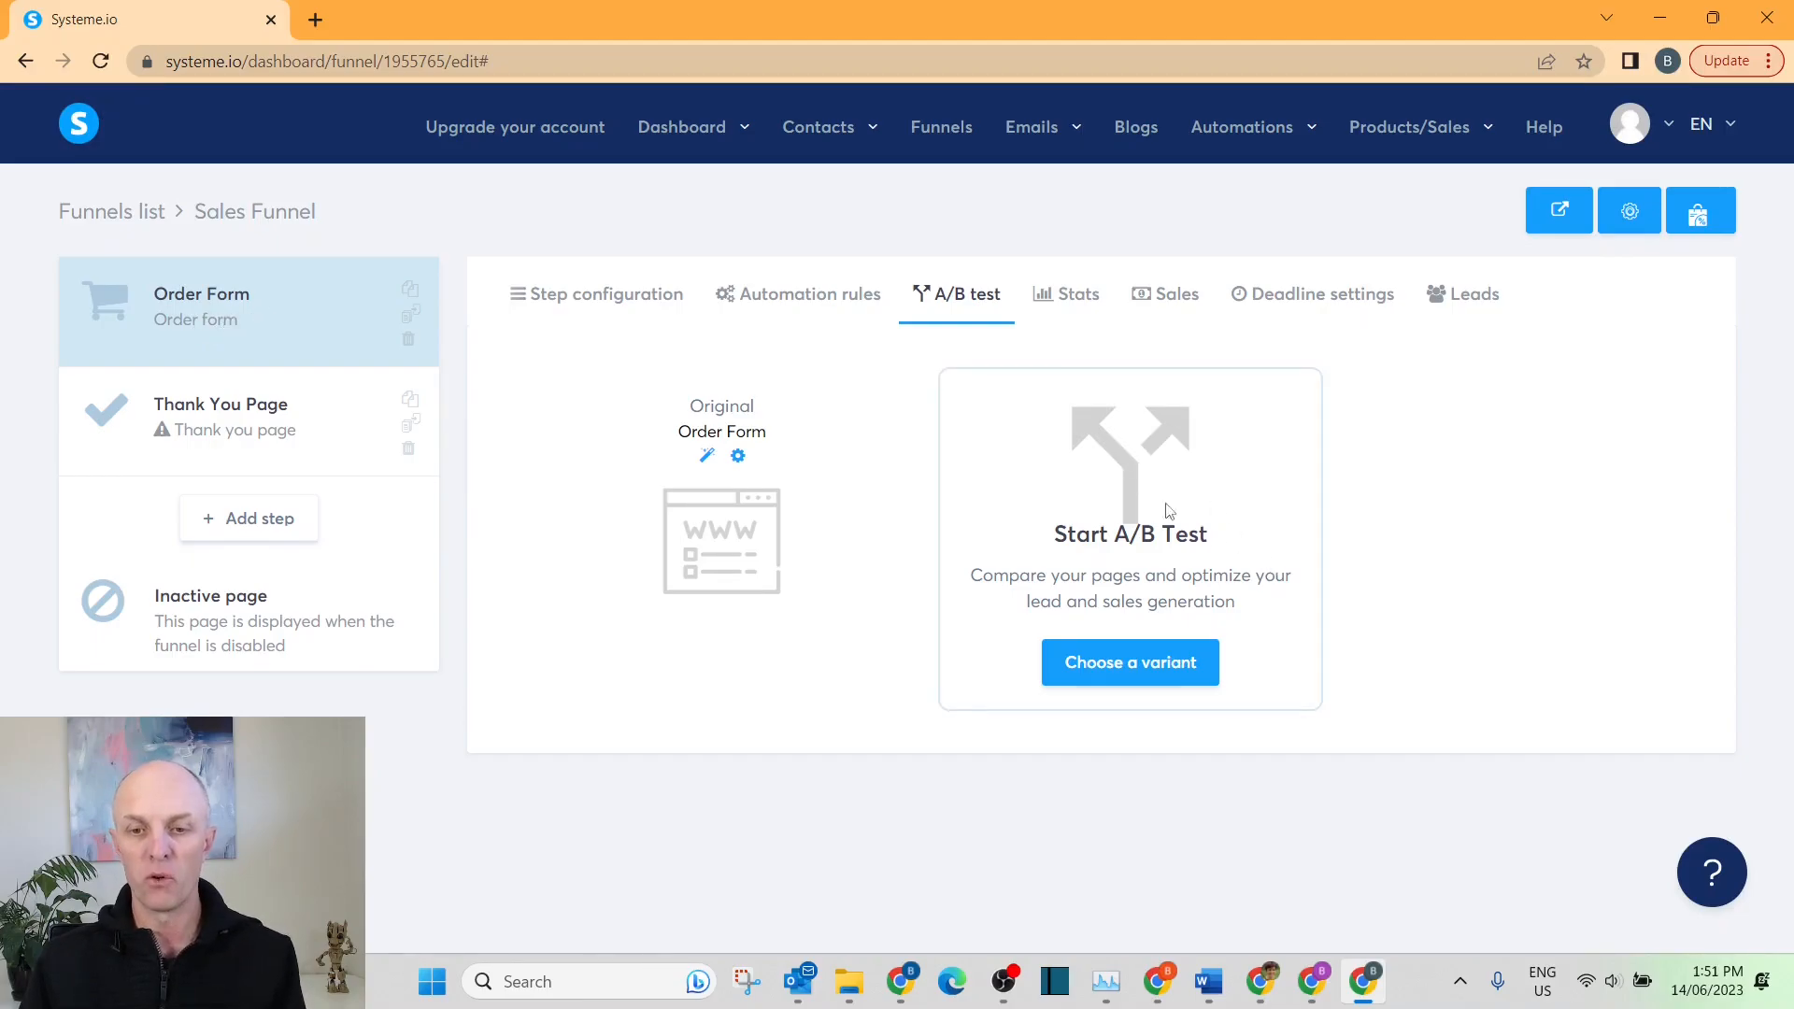
left_click(1068, 294)
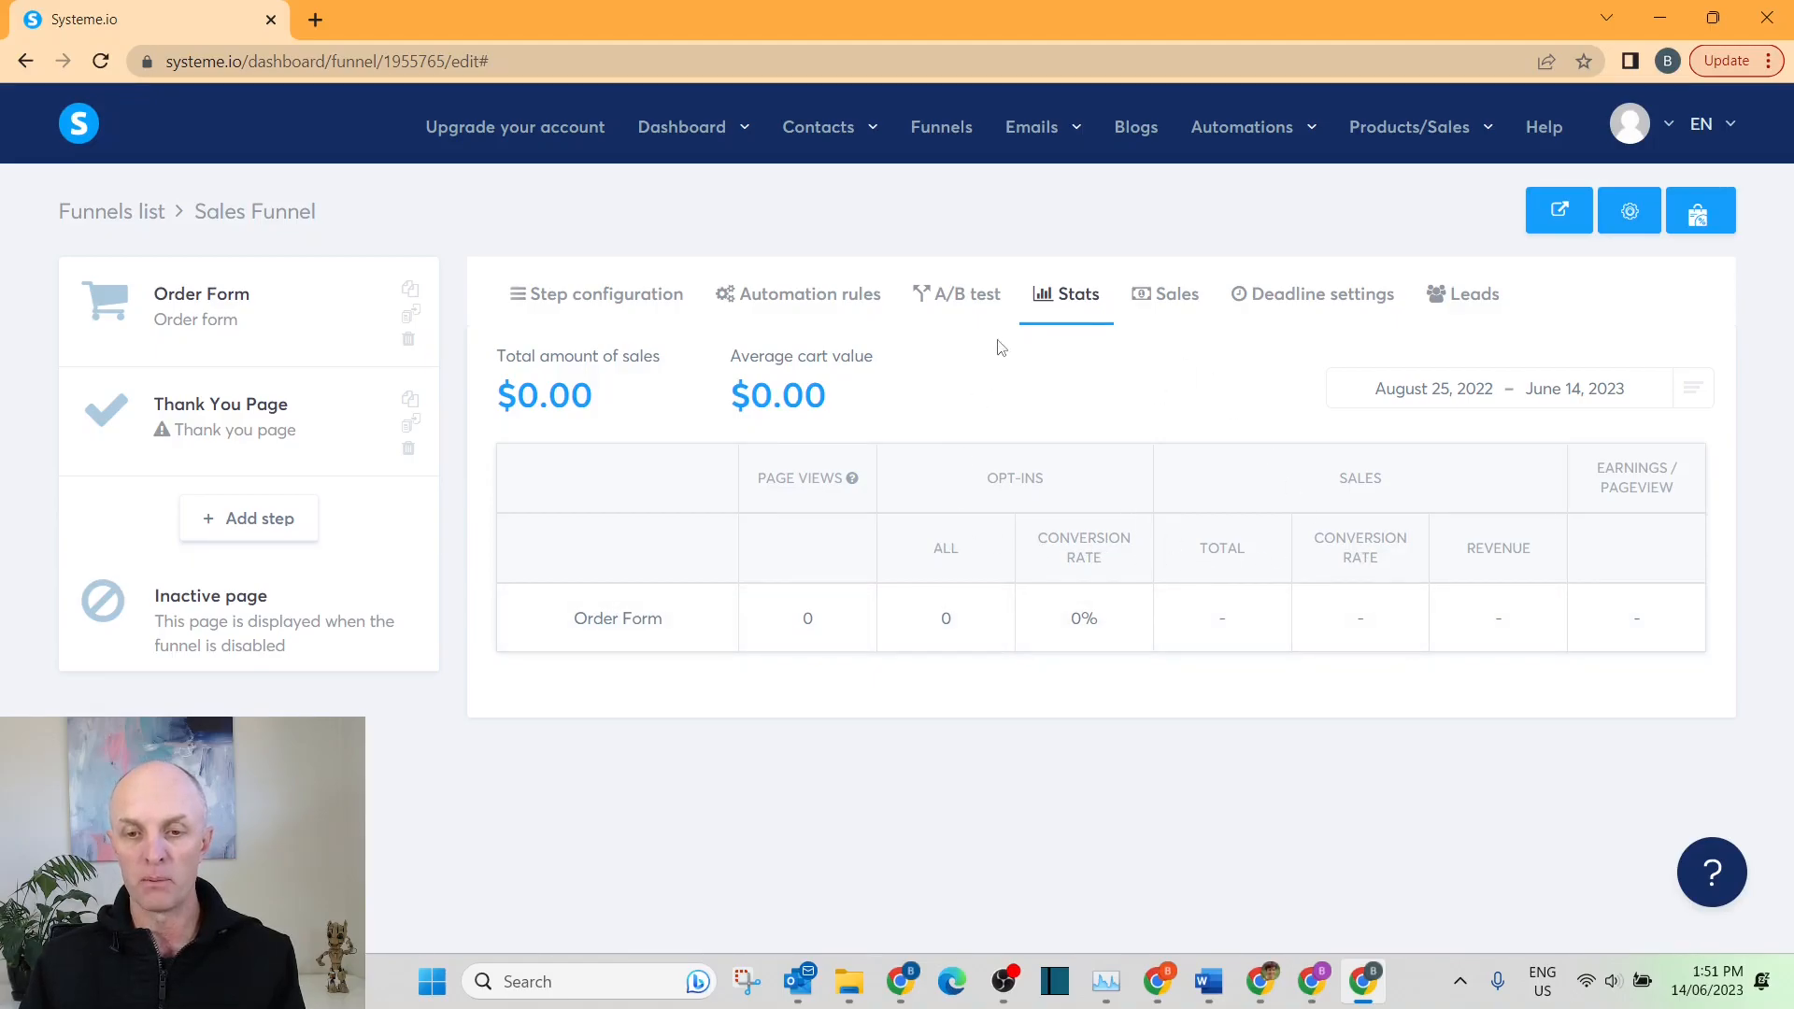
left_click(1168, 295)
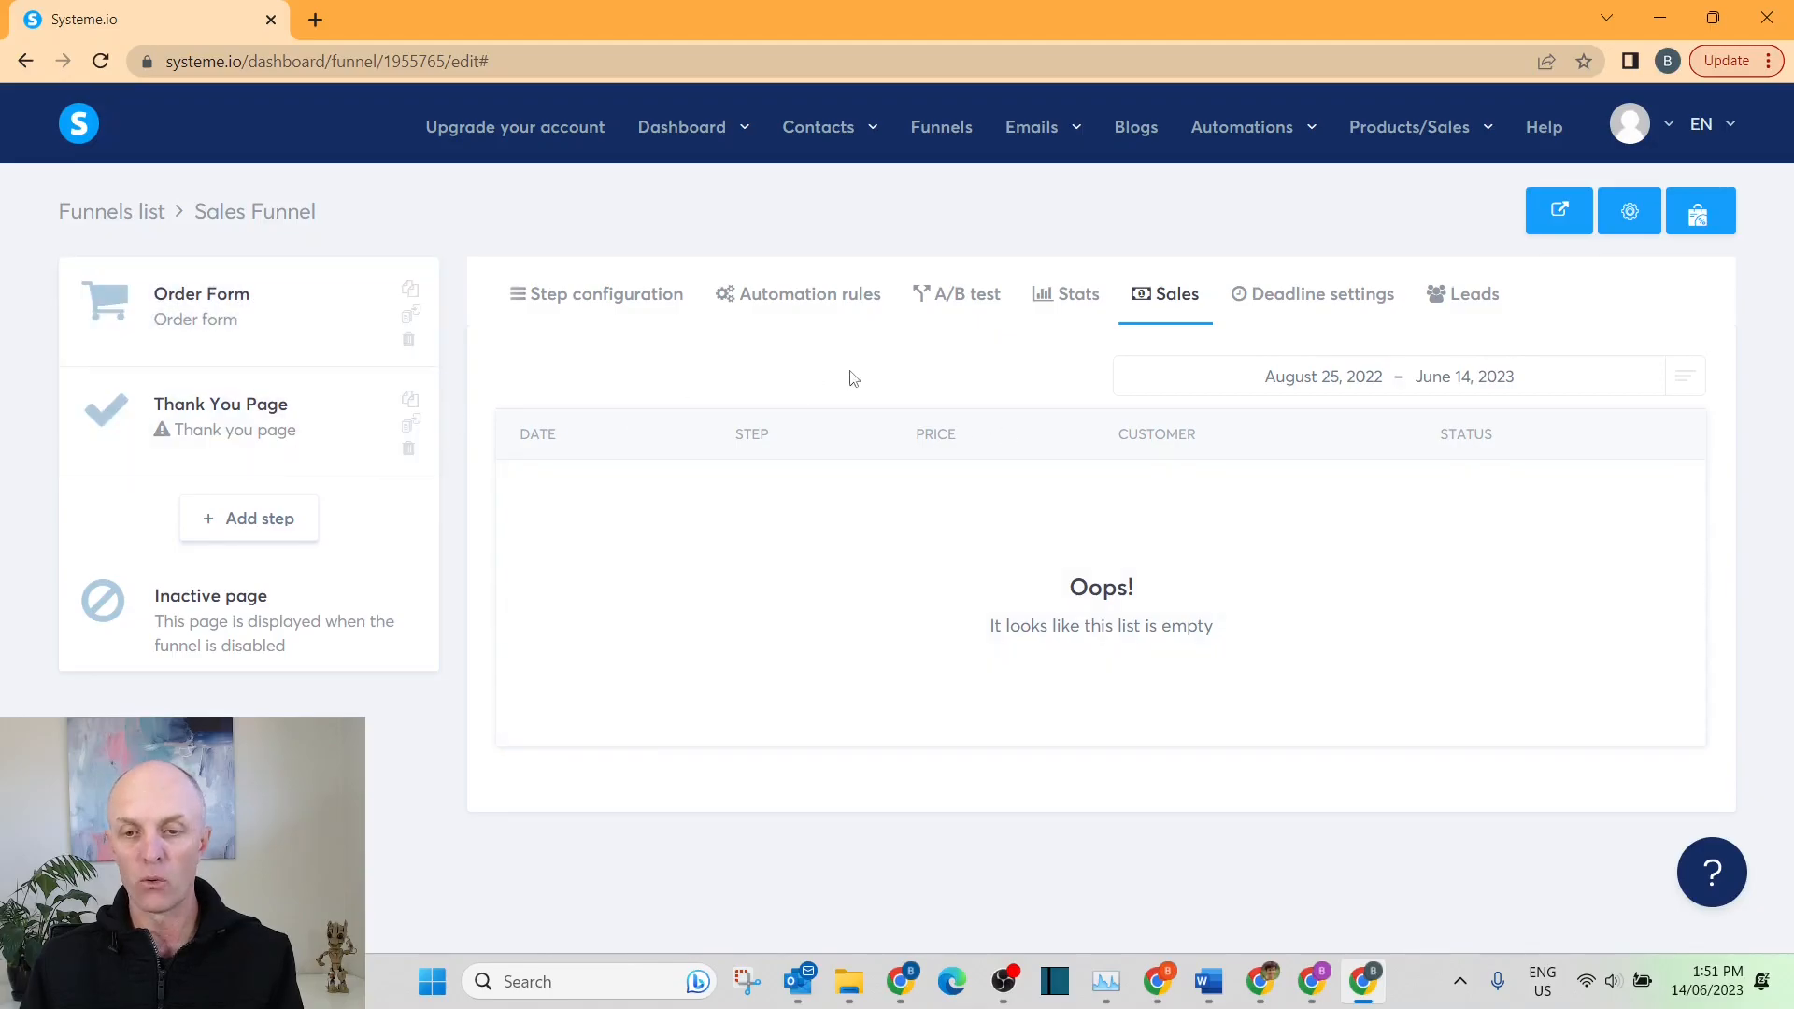
left_click(1297, 311)
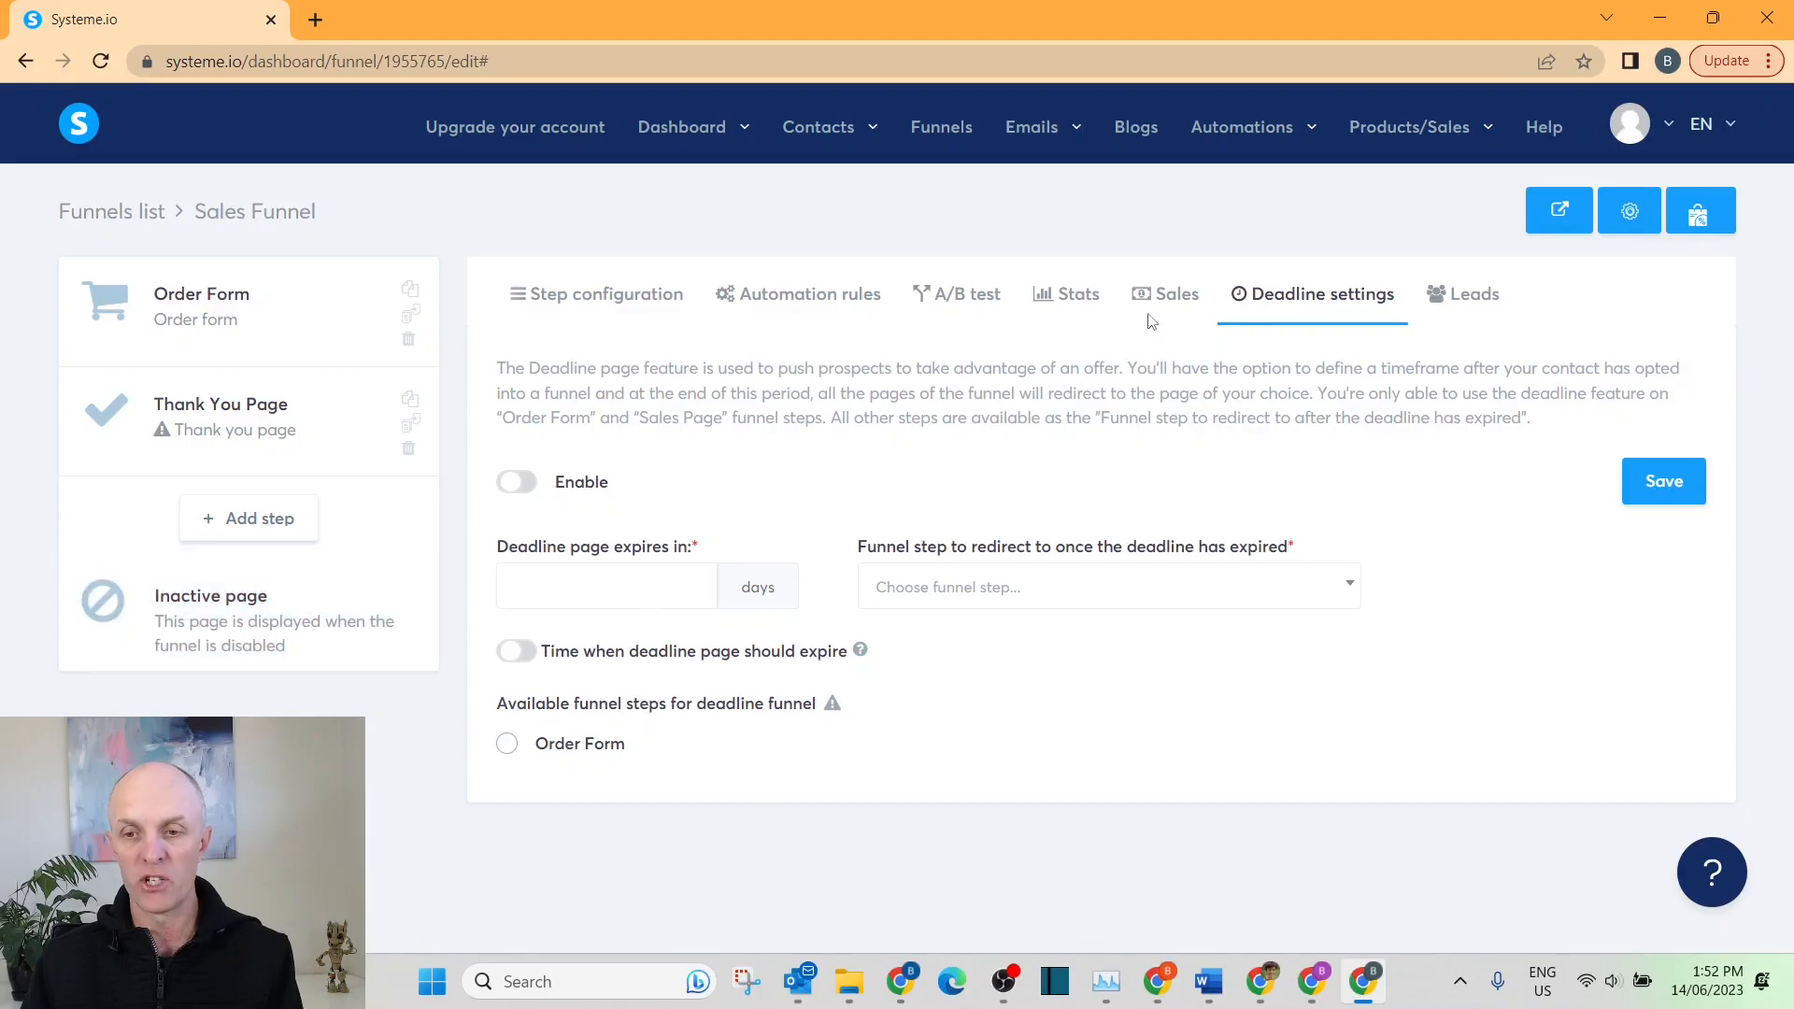
left_click(1457, 294)
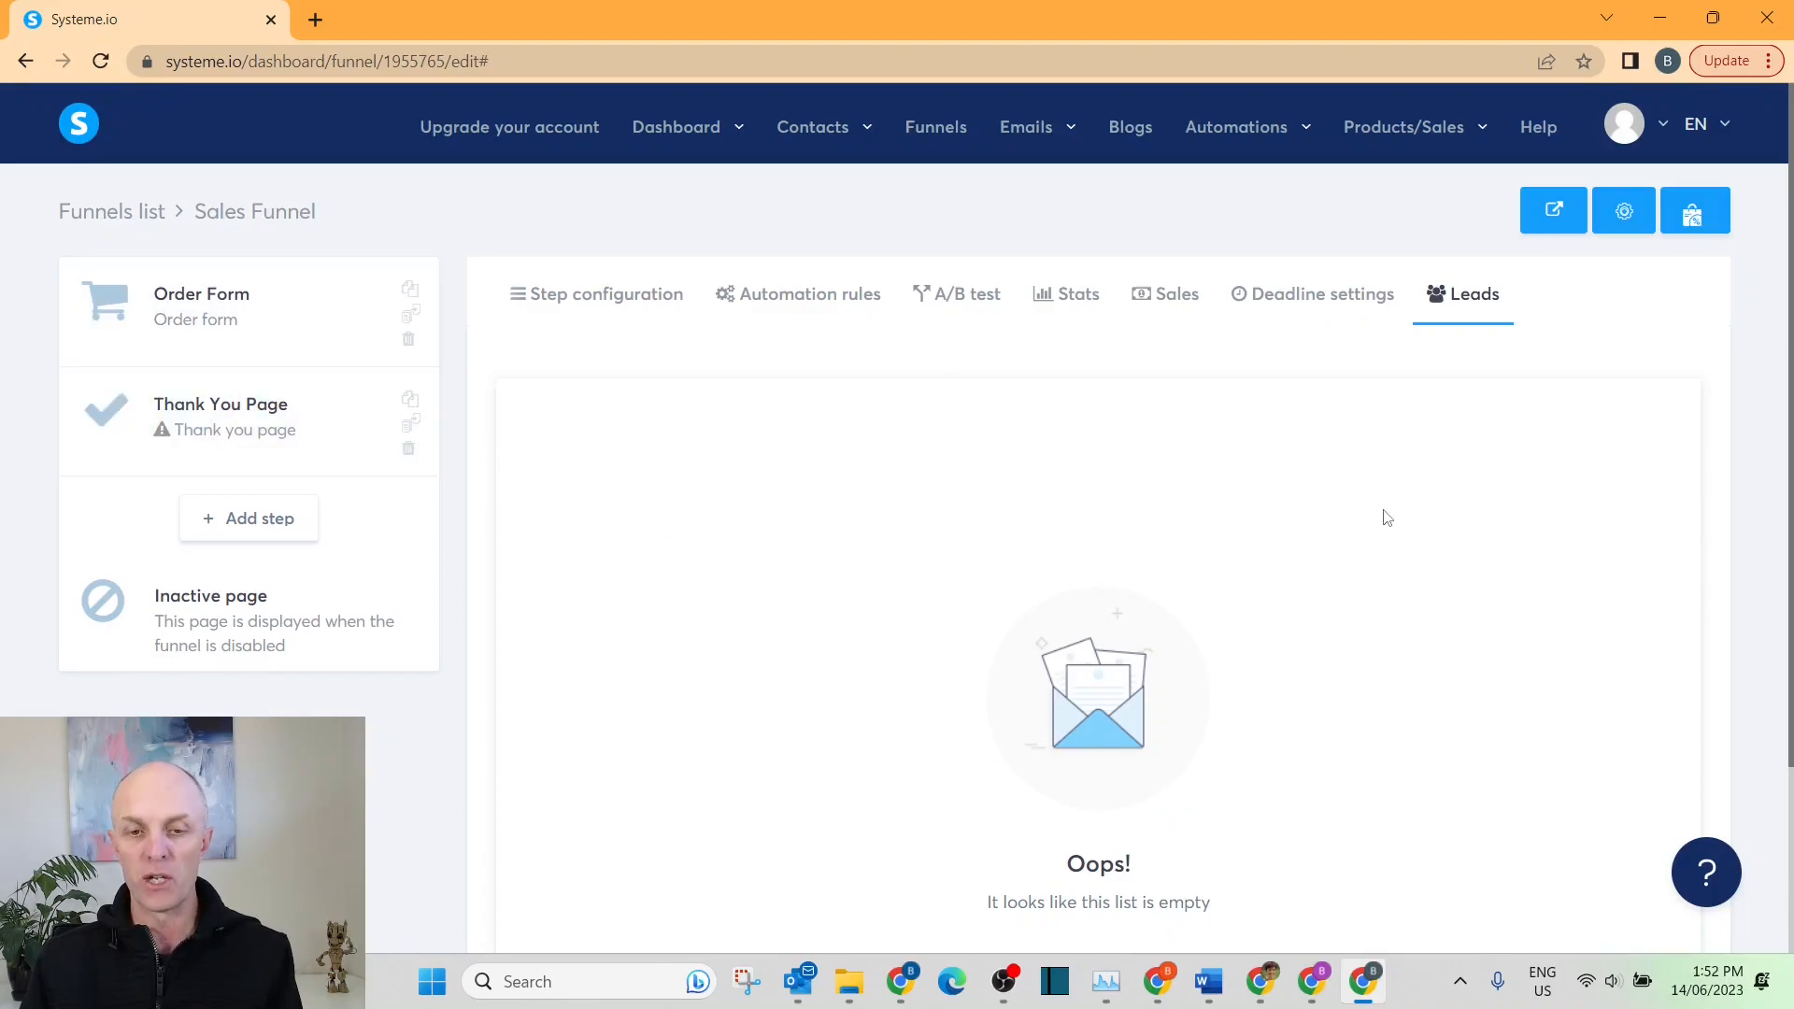
left_click(613, 297)
left_click(217, 322)
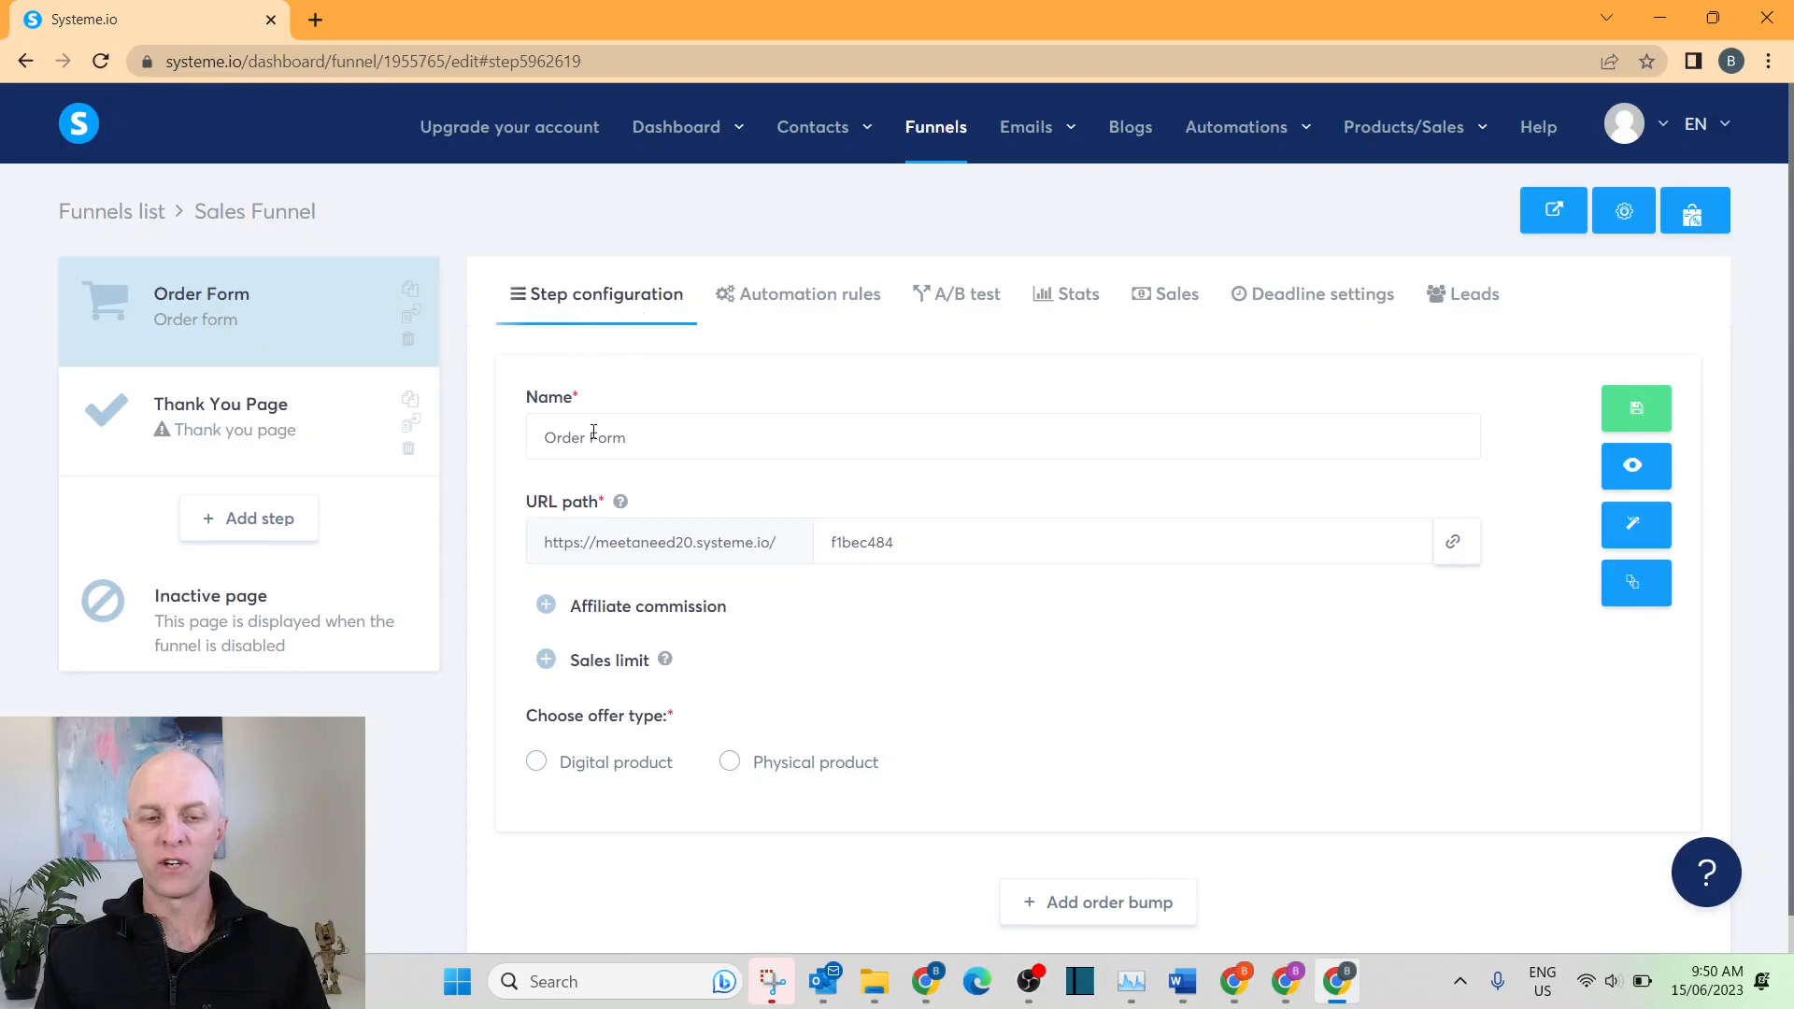
Try turning PayPal off and back on among the accepted payment methods in the funnel settings, and close them without saving.
left_click(1625, 224)
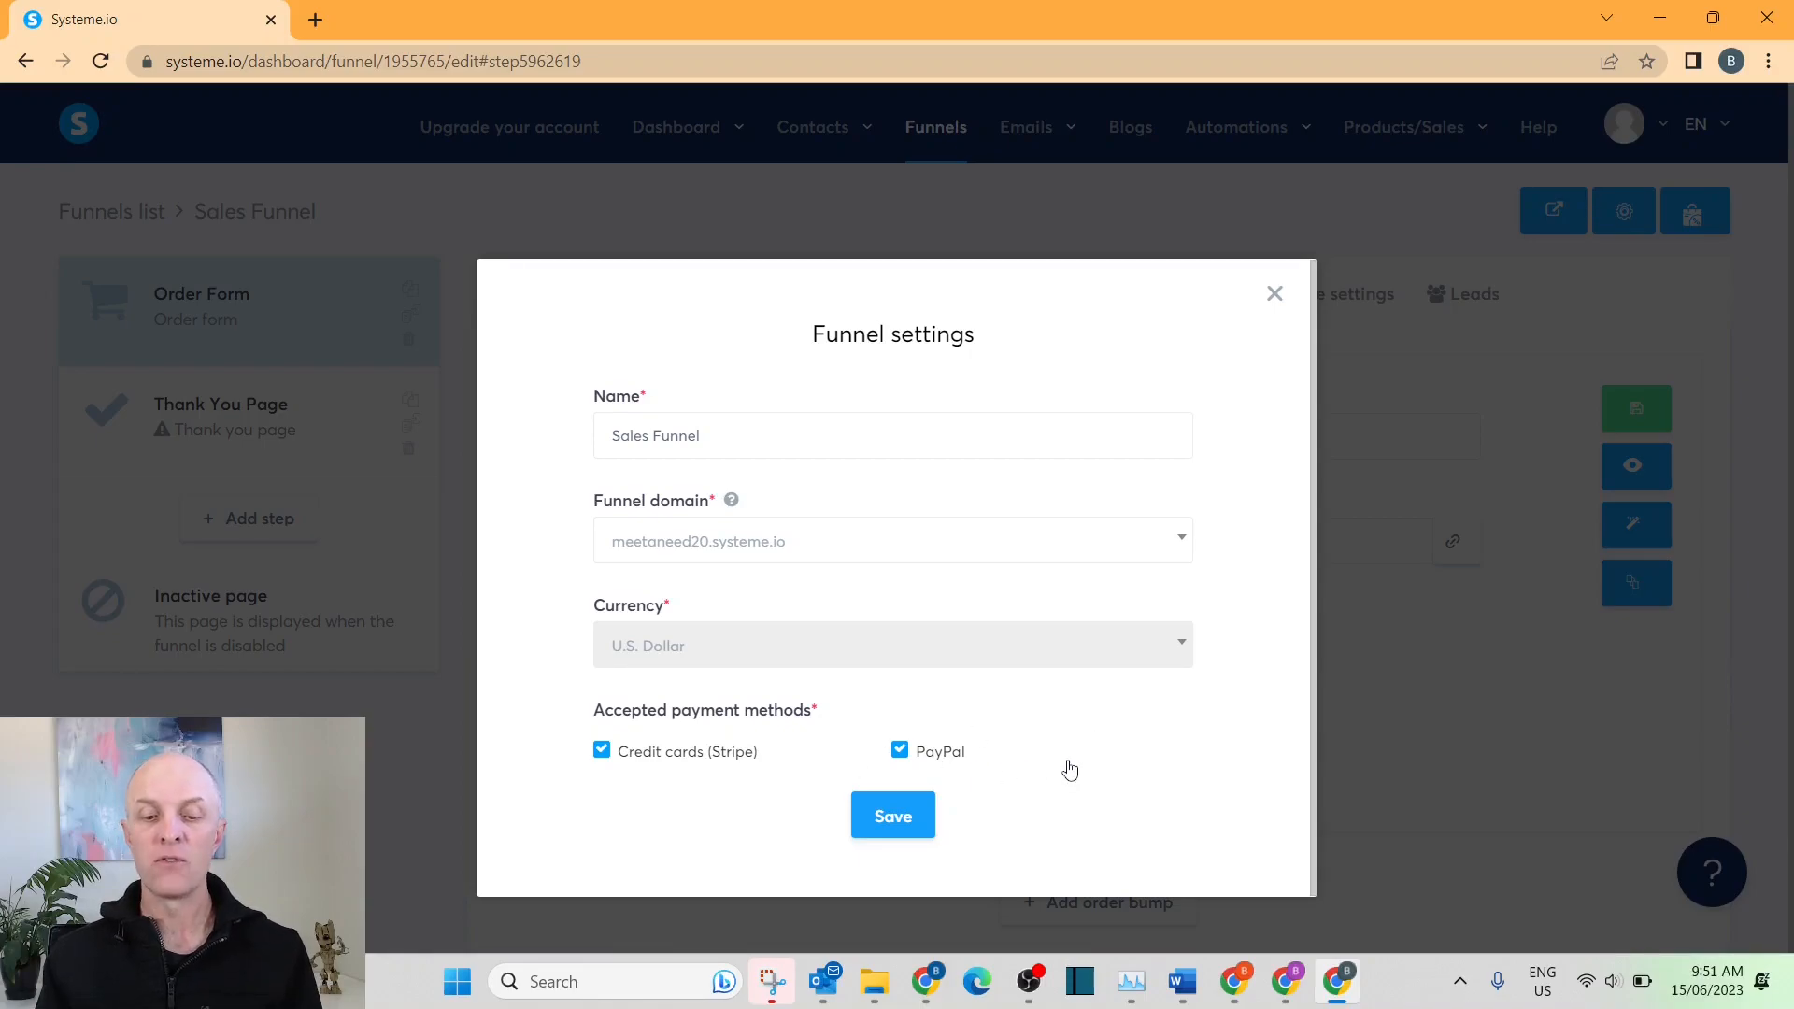
left_click(901, 752)
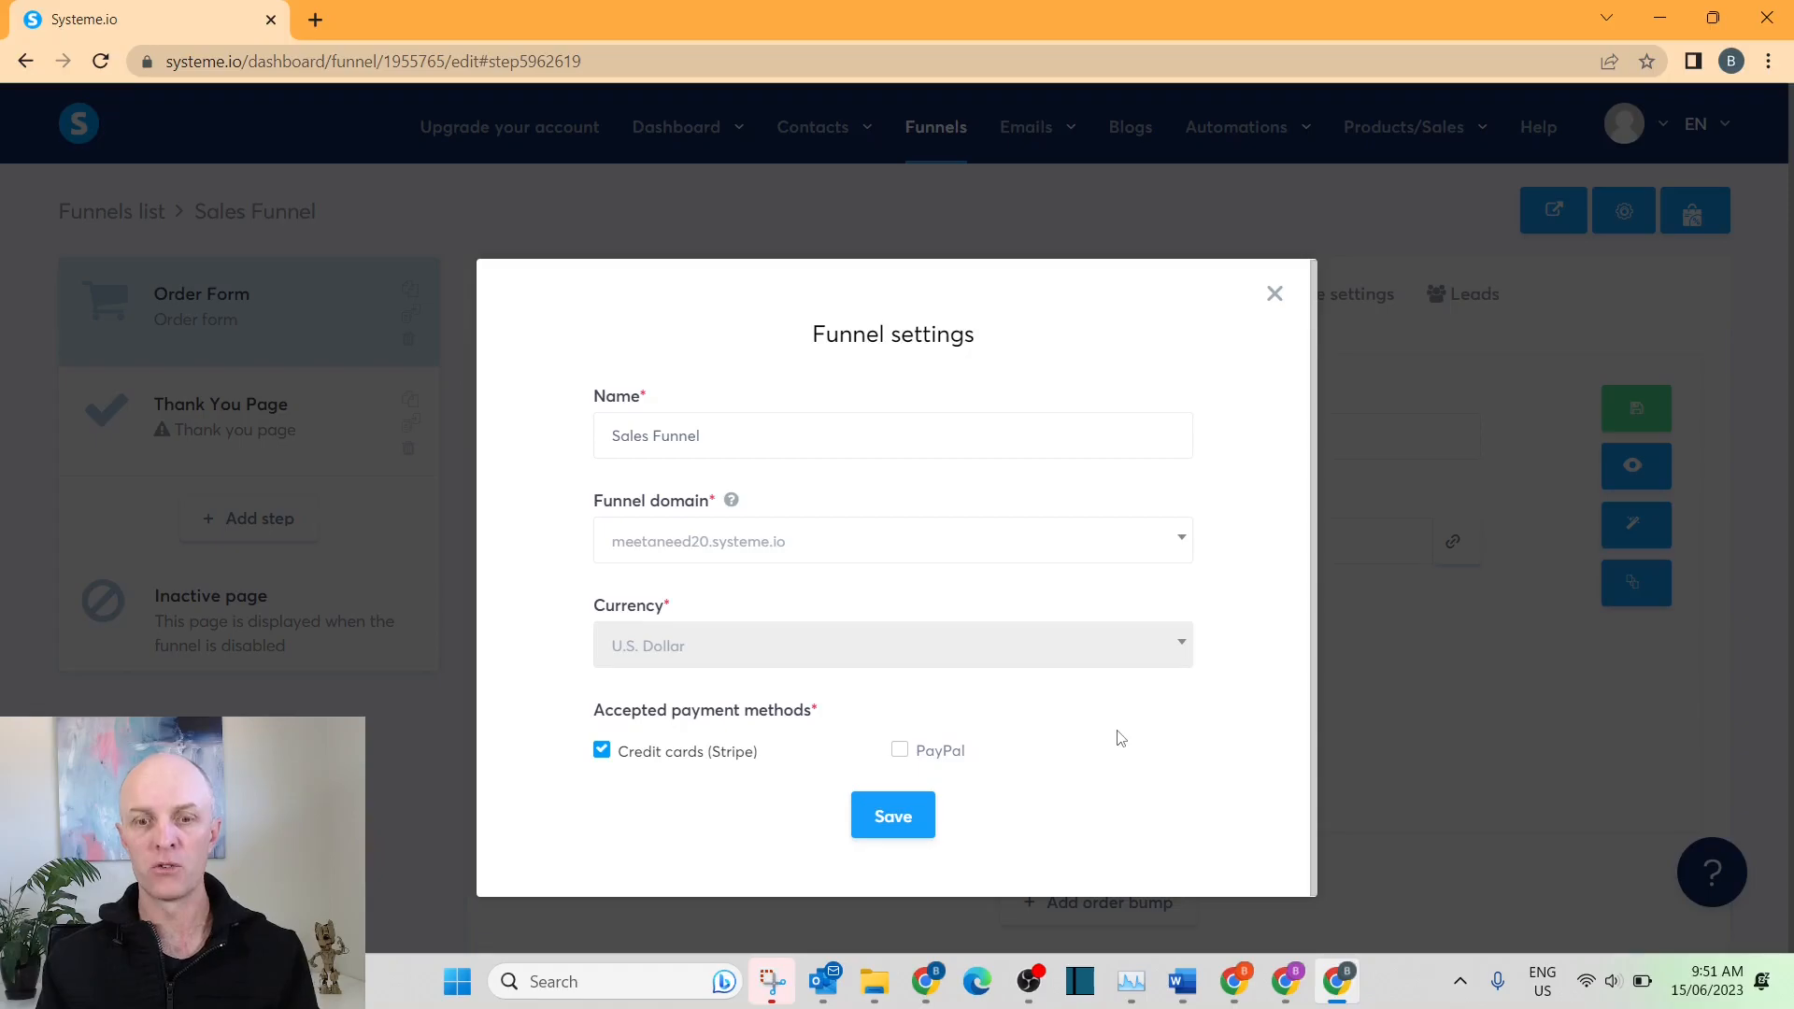
left_click(900, 753)
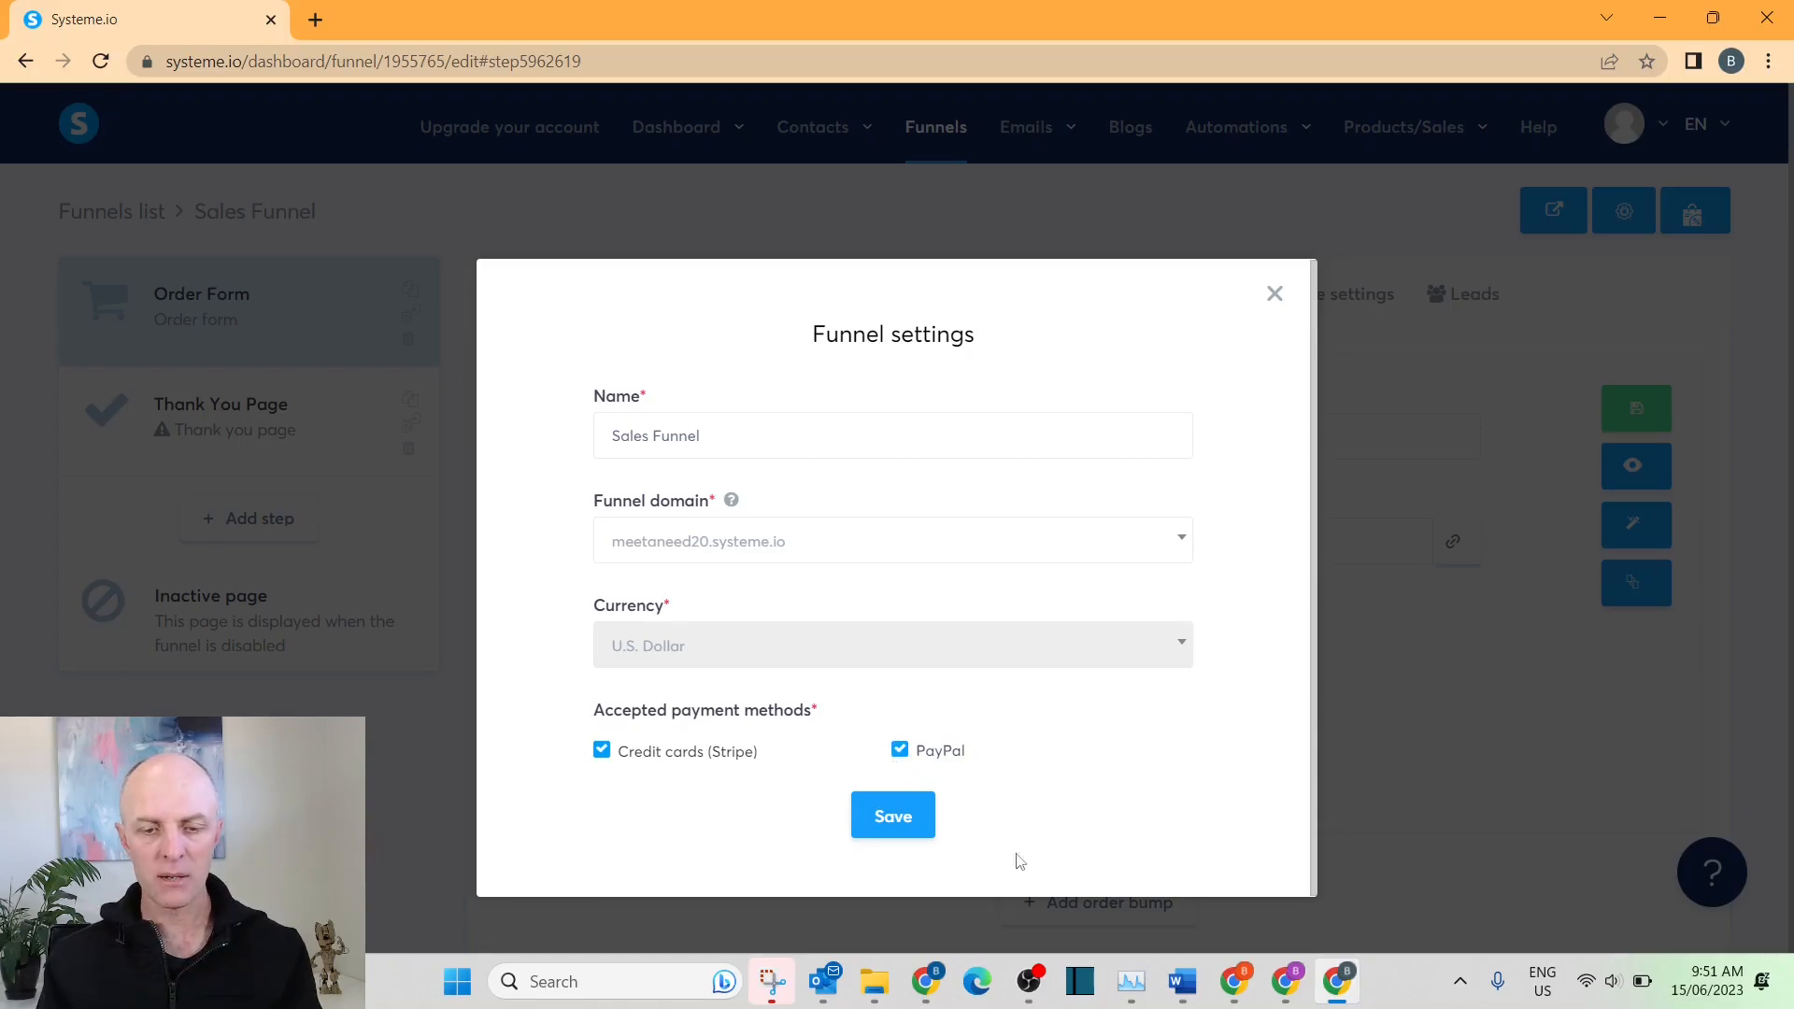
left_click(1275, 295)
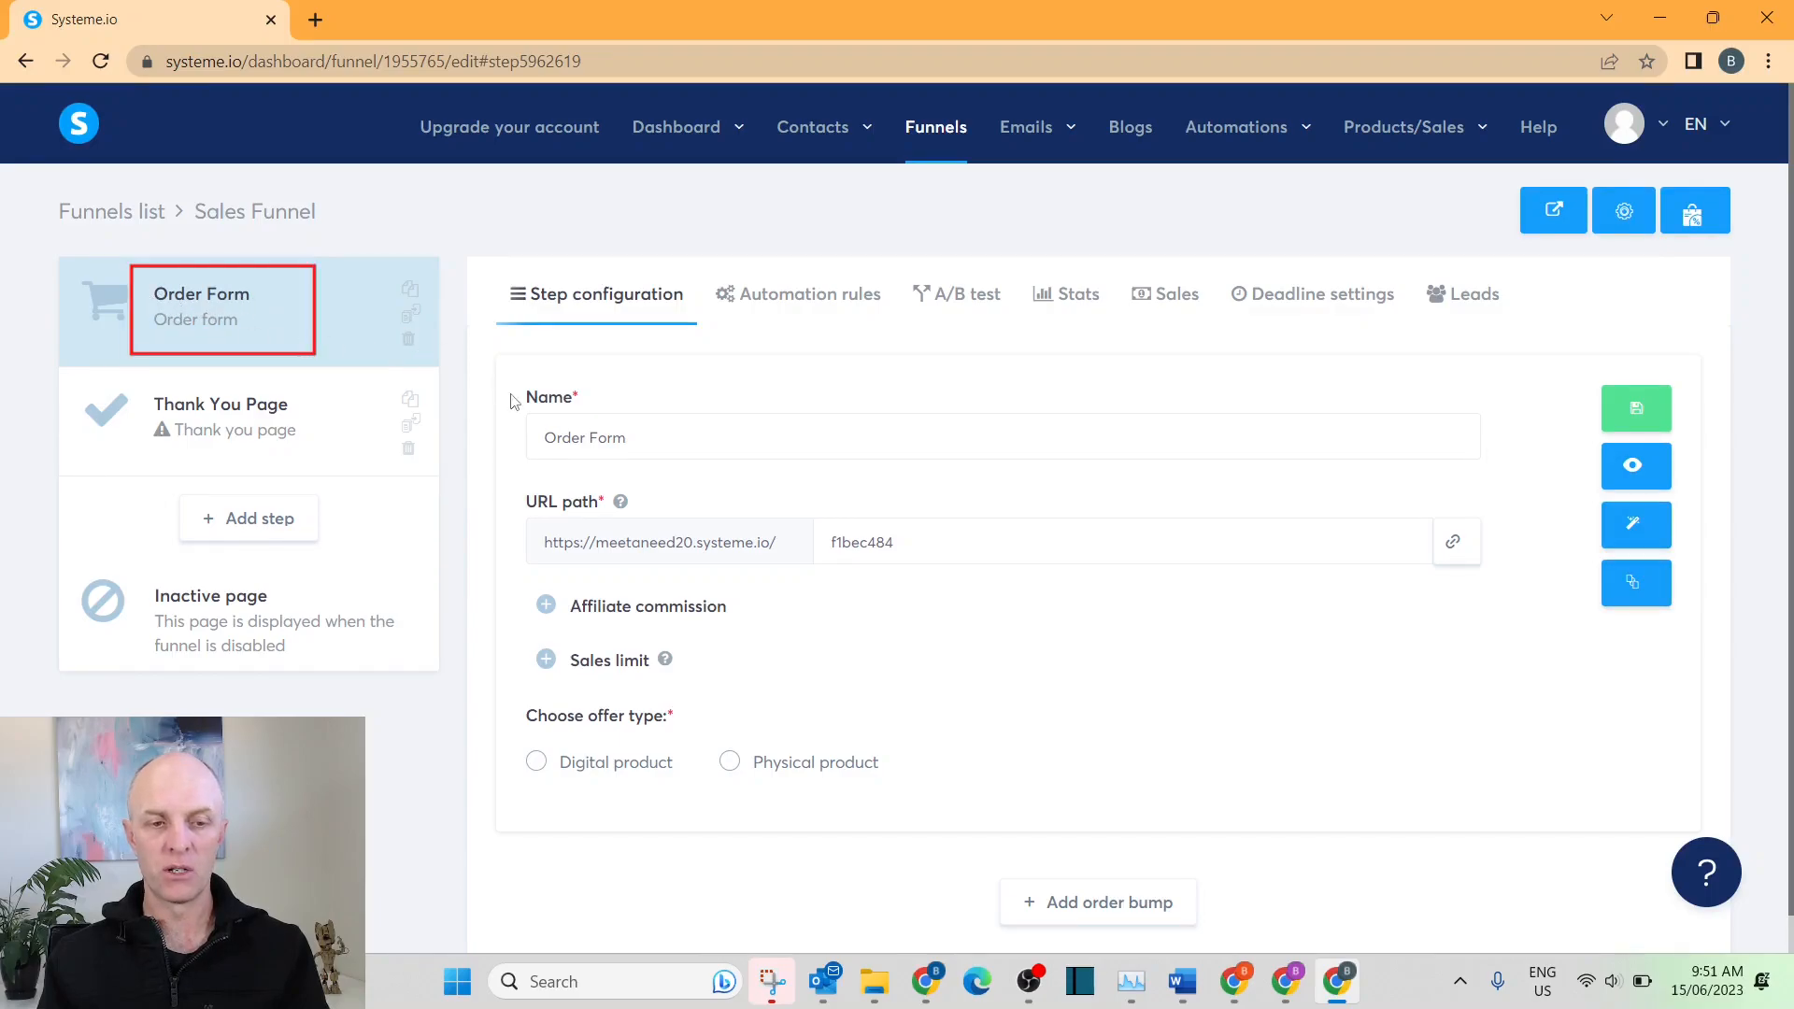
Rename the Order Form step to "Order Forms" and save the step configuration.
left_click(660, 450)
type("s")
left_click(1636, 408)
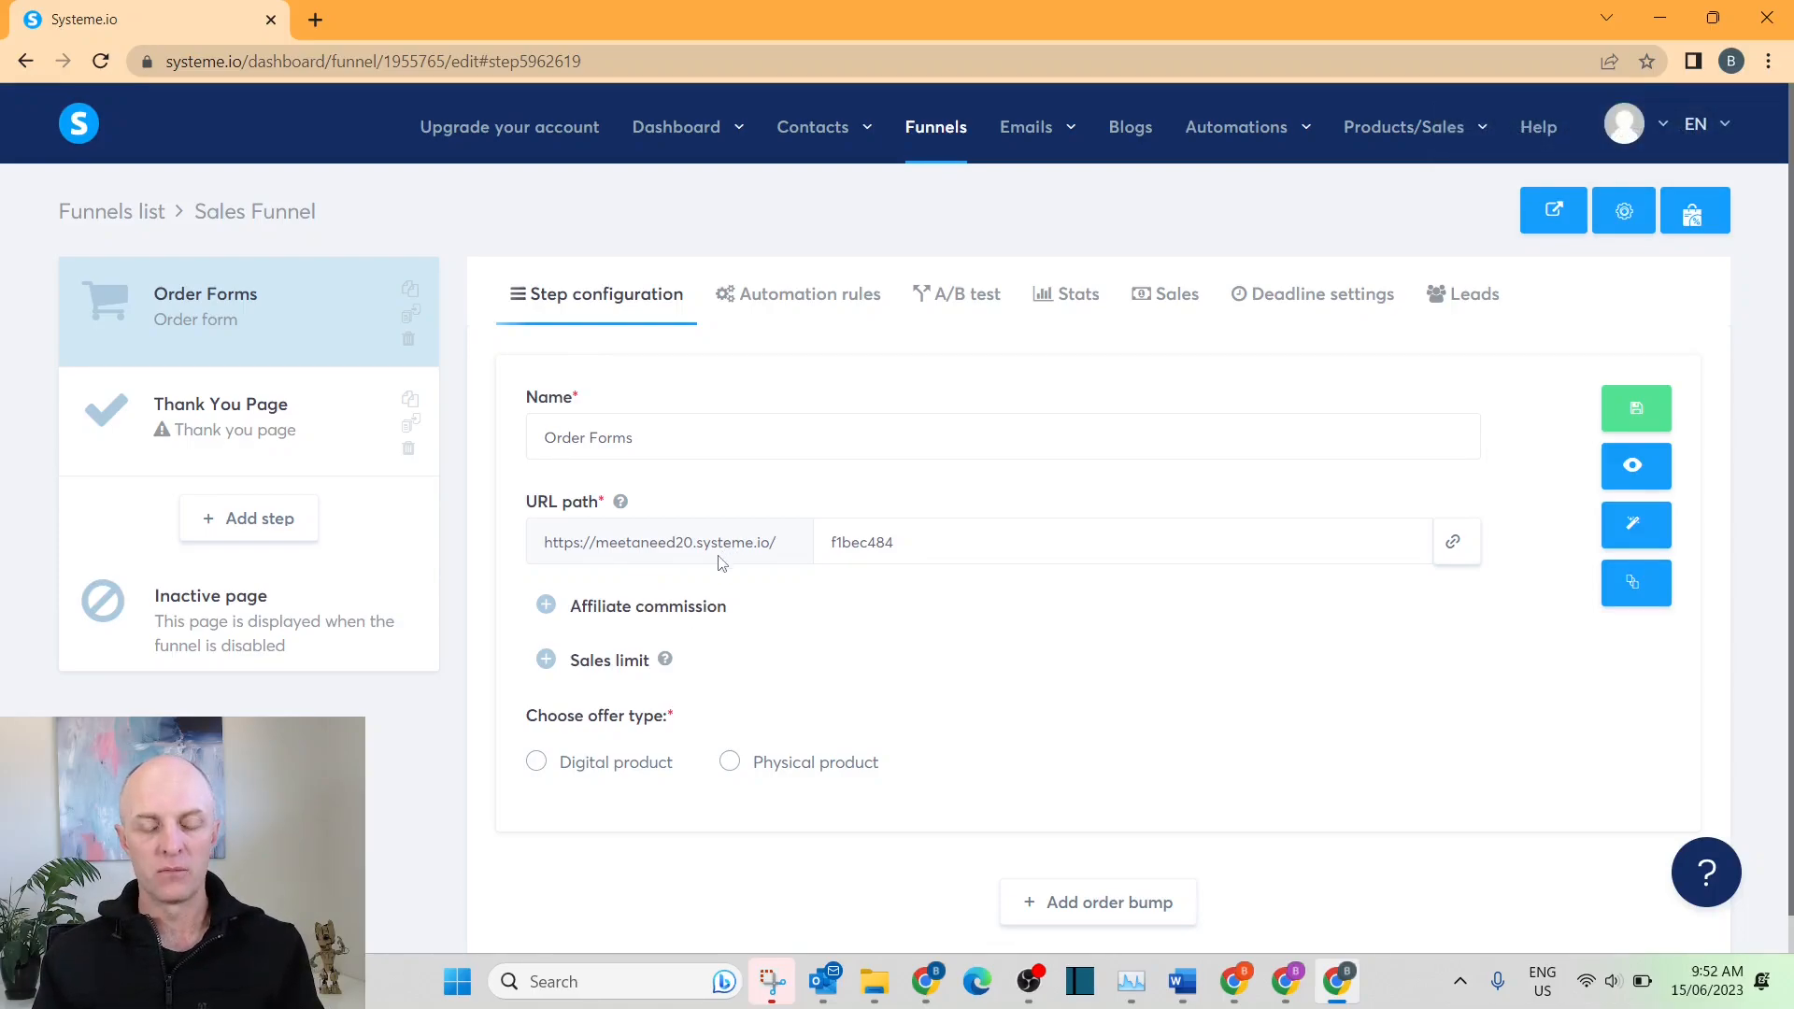
Set the Order Forms step's URL path to "order-form" and save the step configuration.
double_click(805, 546)
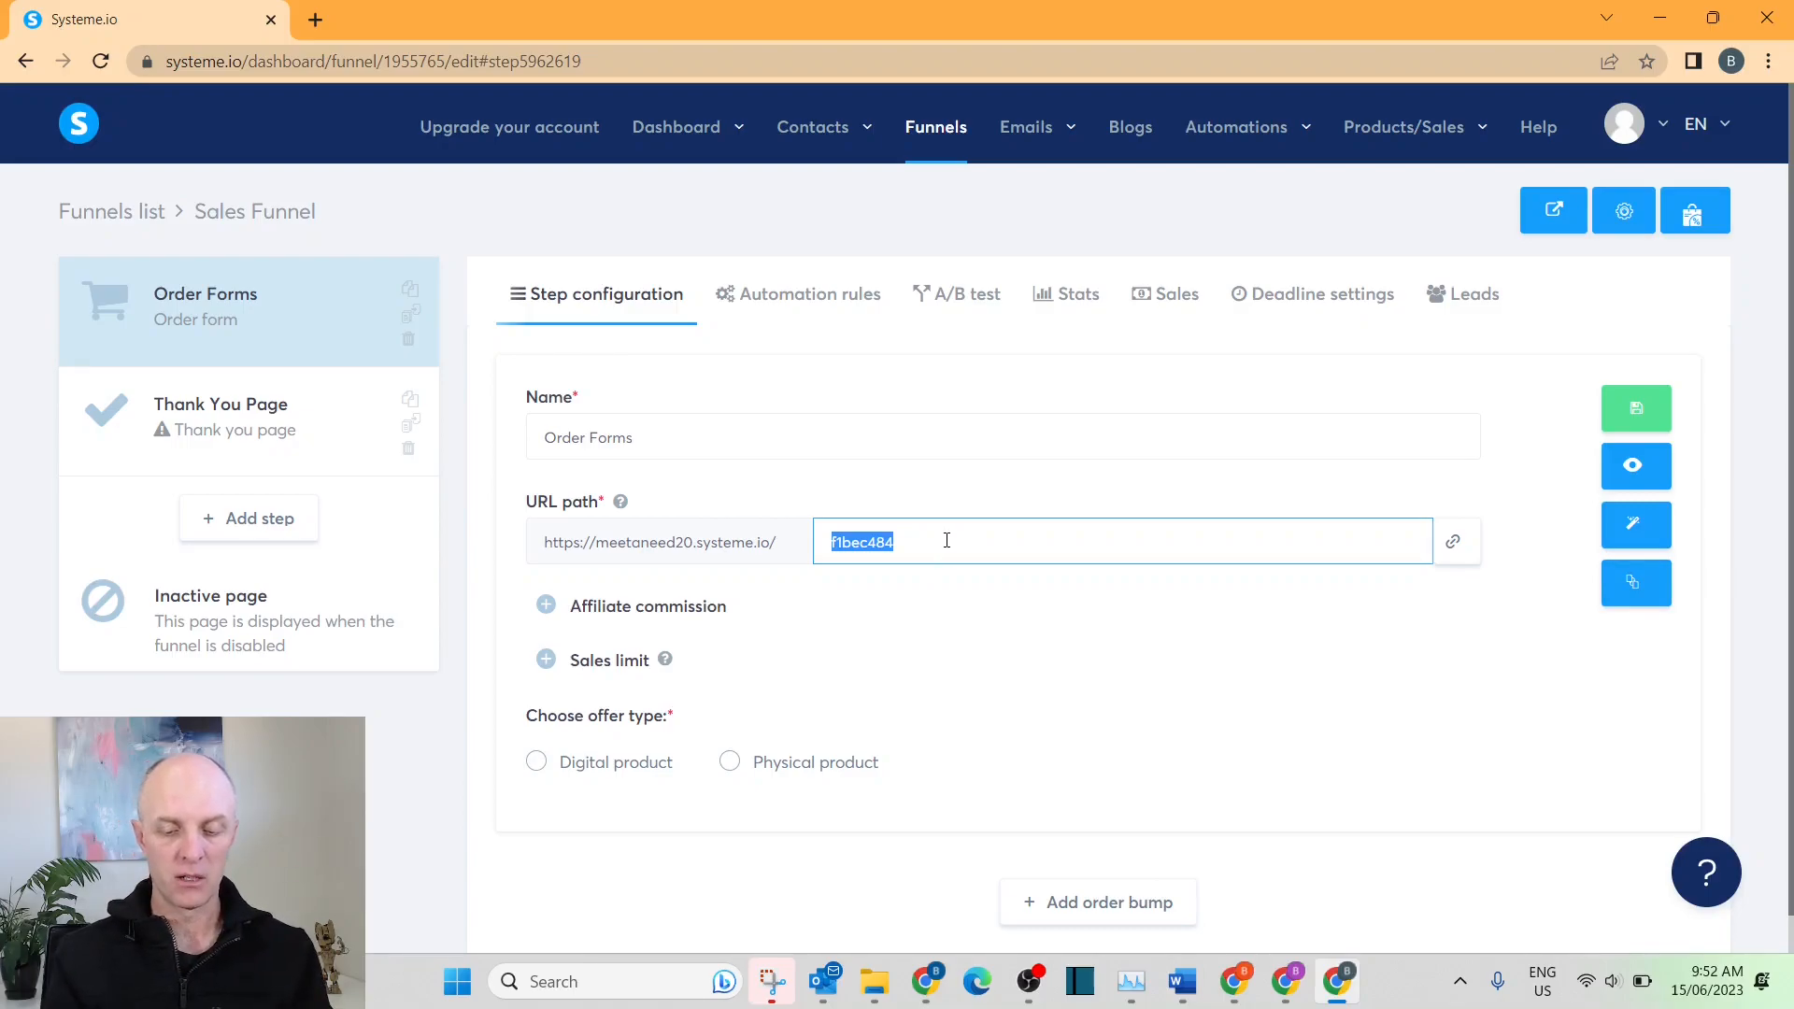
type("order-form")
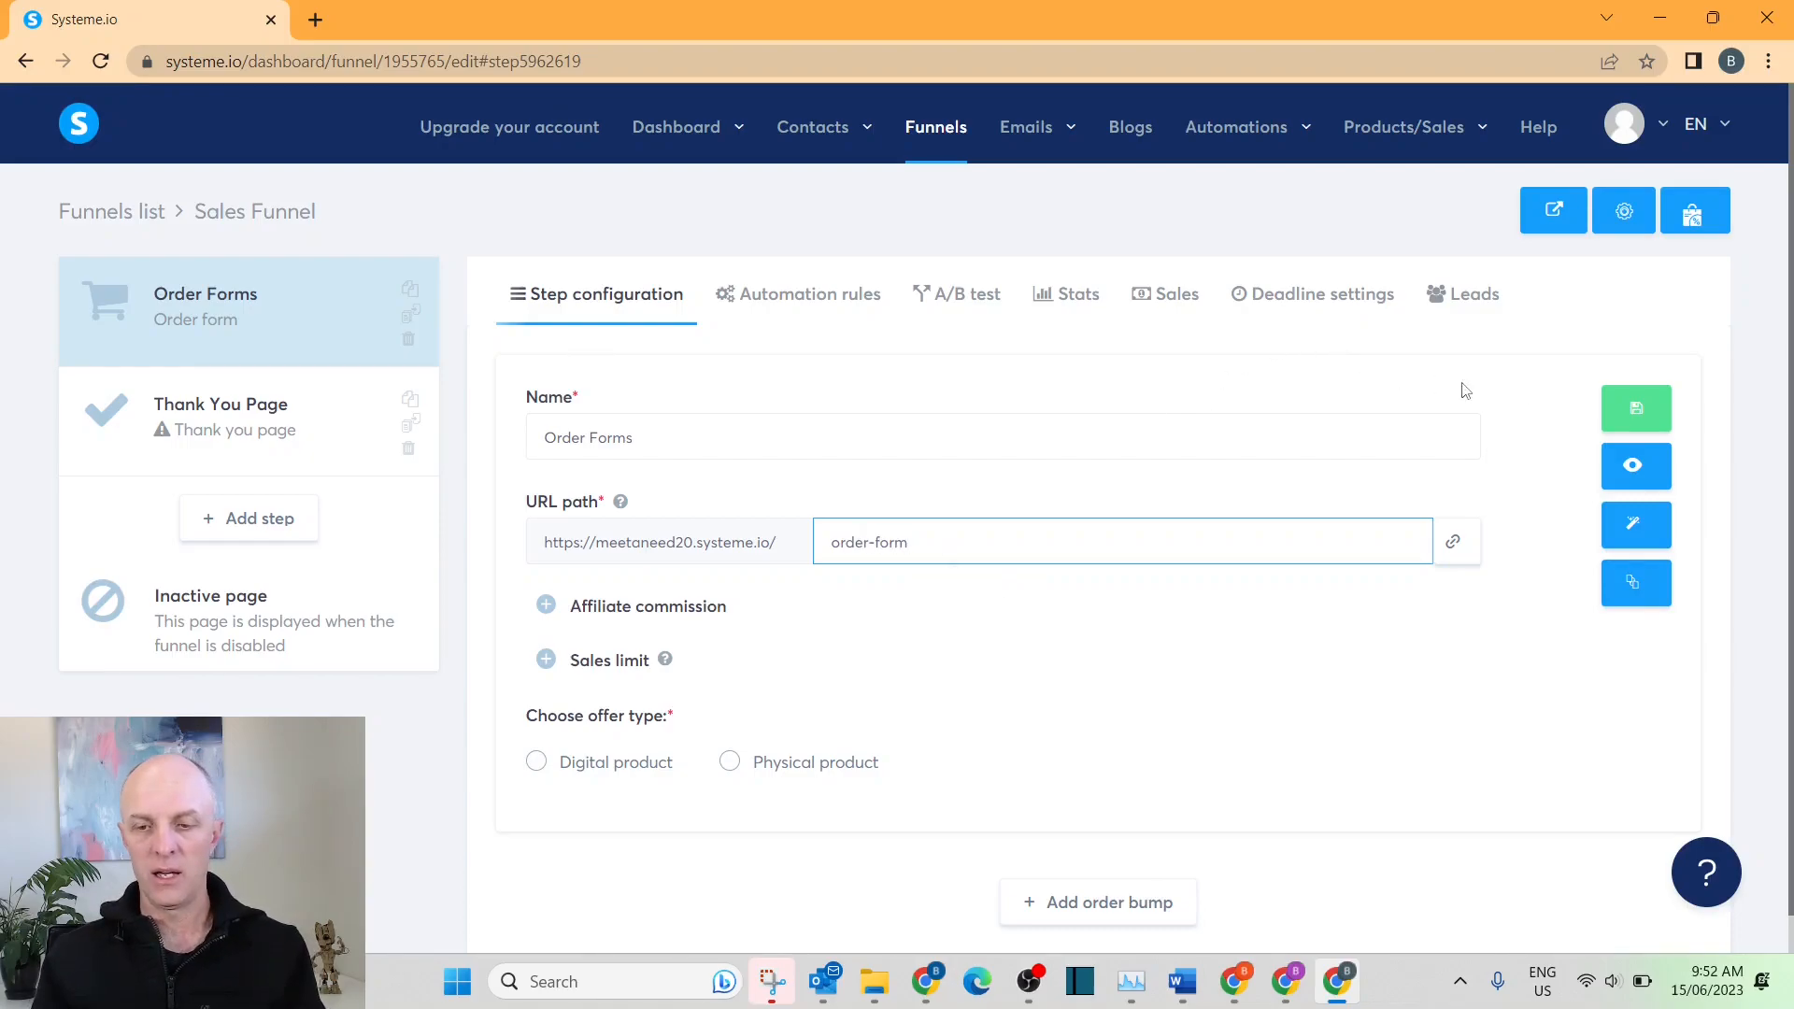
left_click(1636, 409)
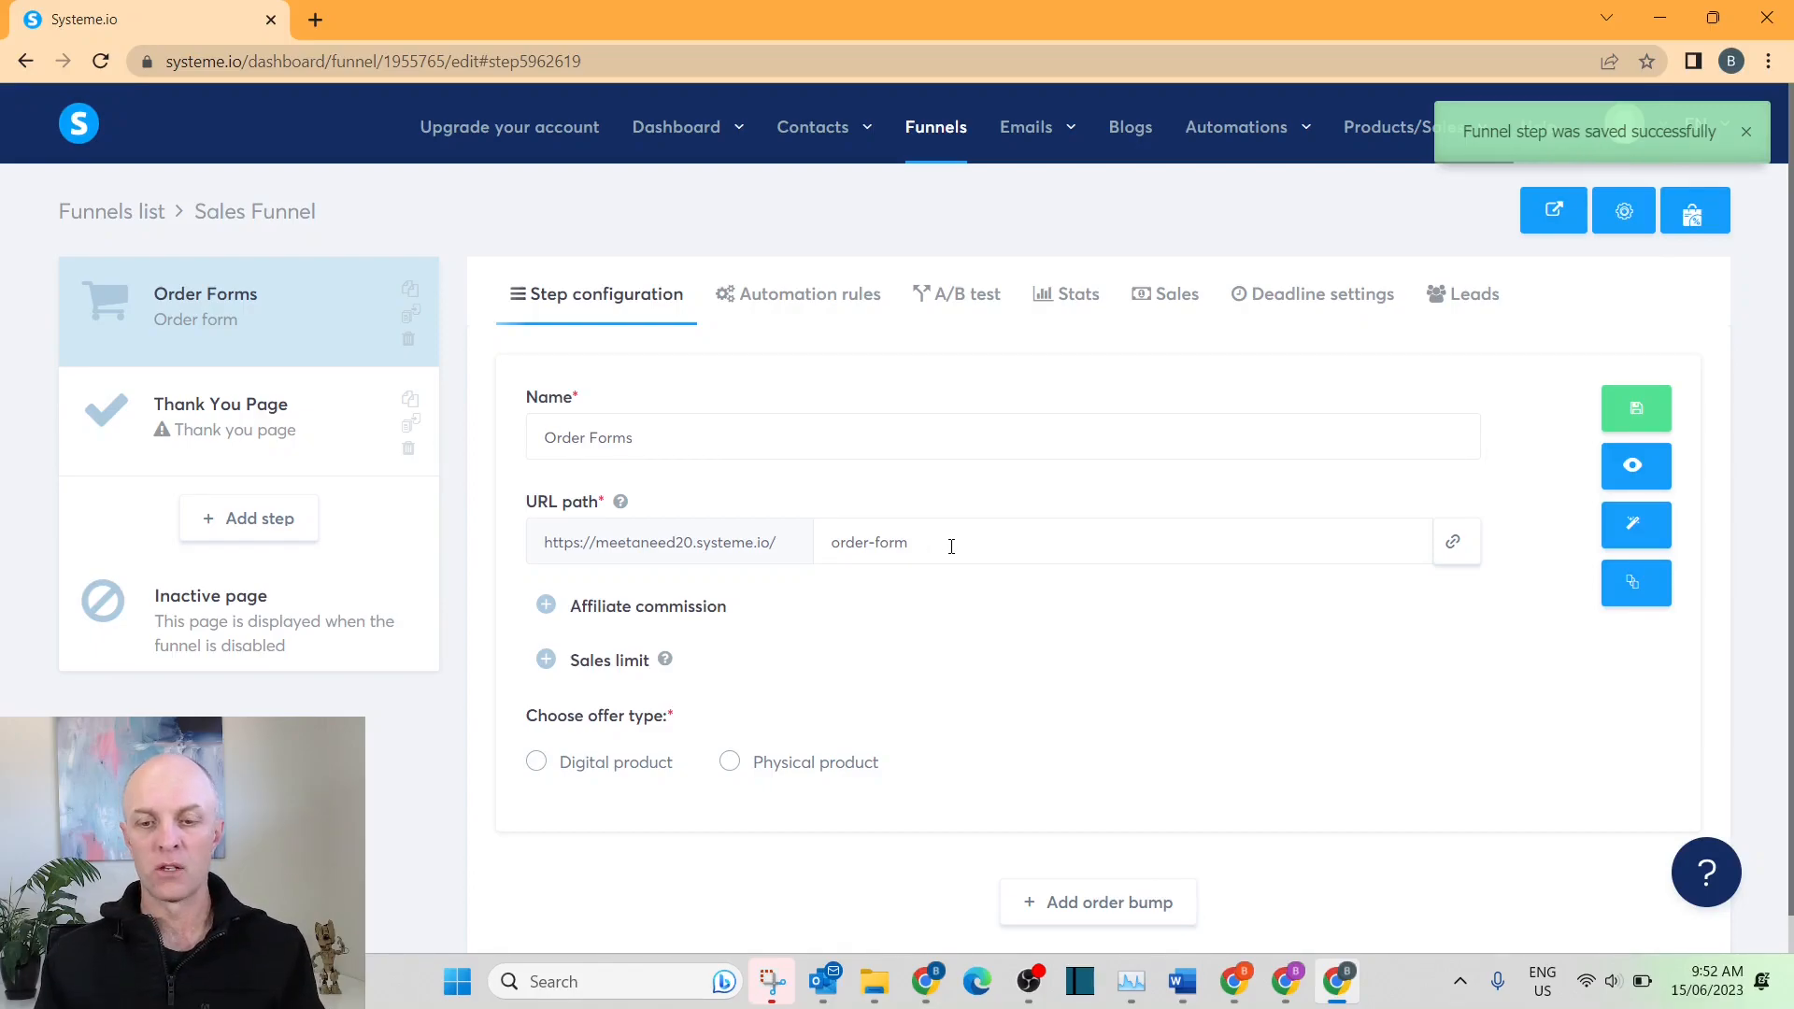
Examine the affiliate commission and payout delay options of the order form step, and collapse them unchanged.
scroll(549, 577, "down", 1)
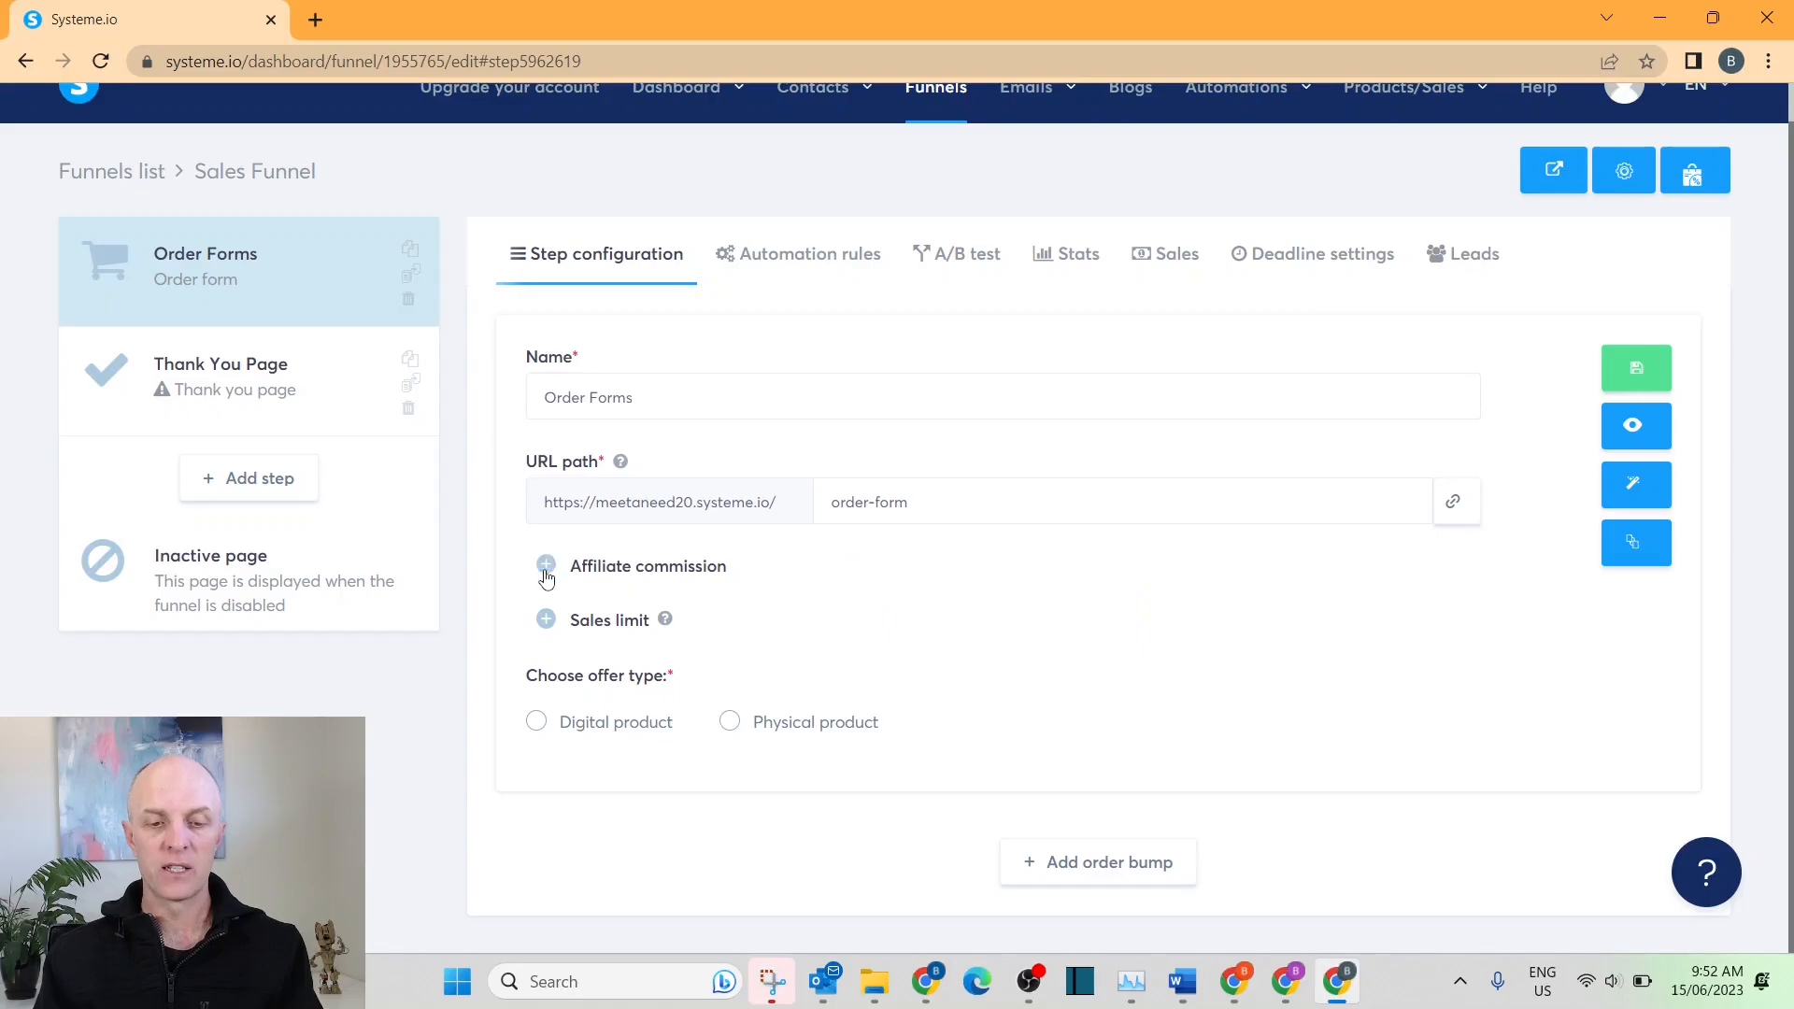
left_click(547, 568)
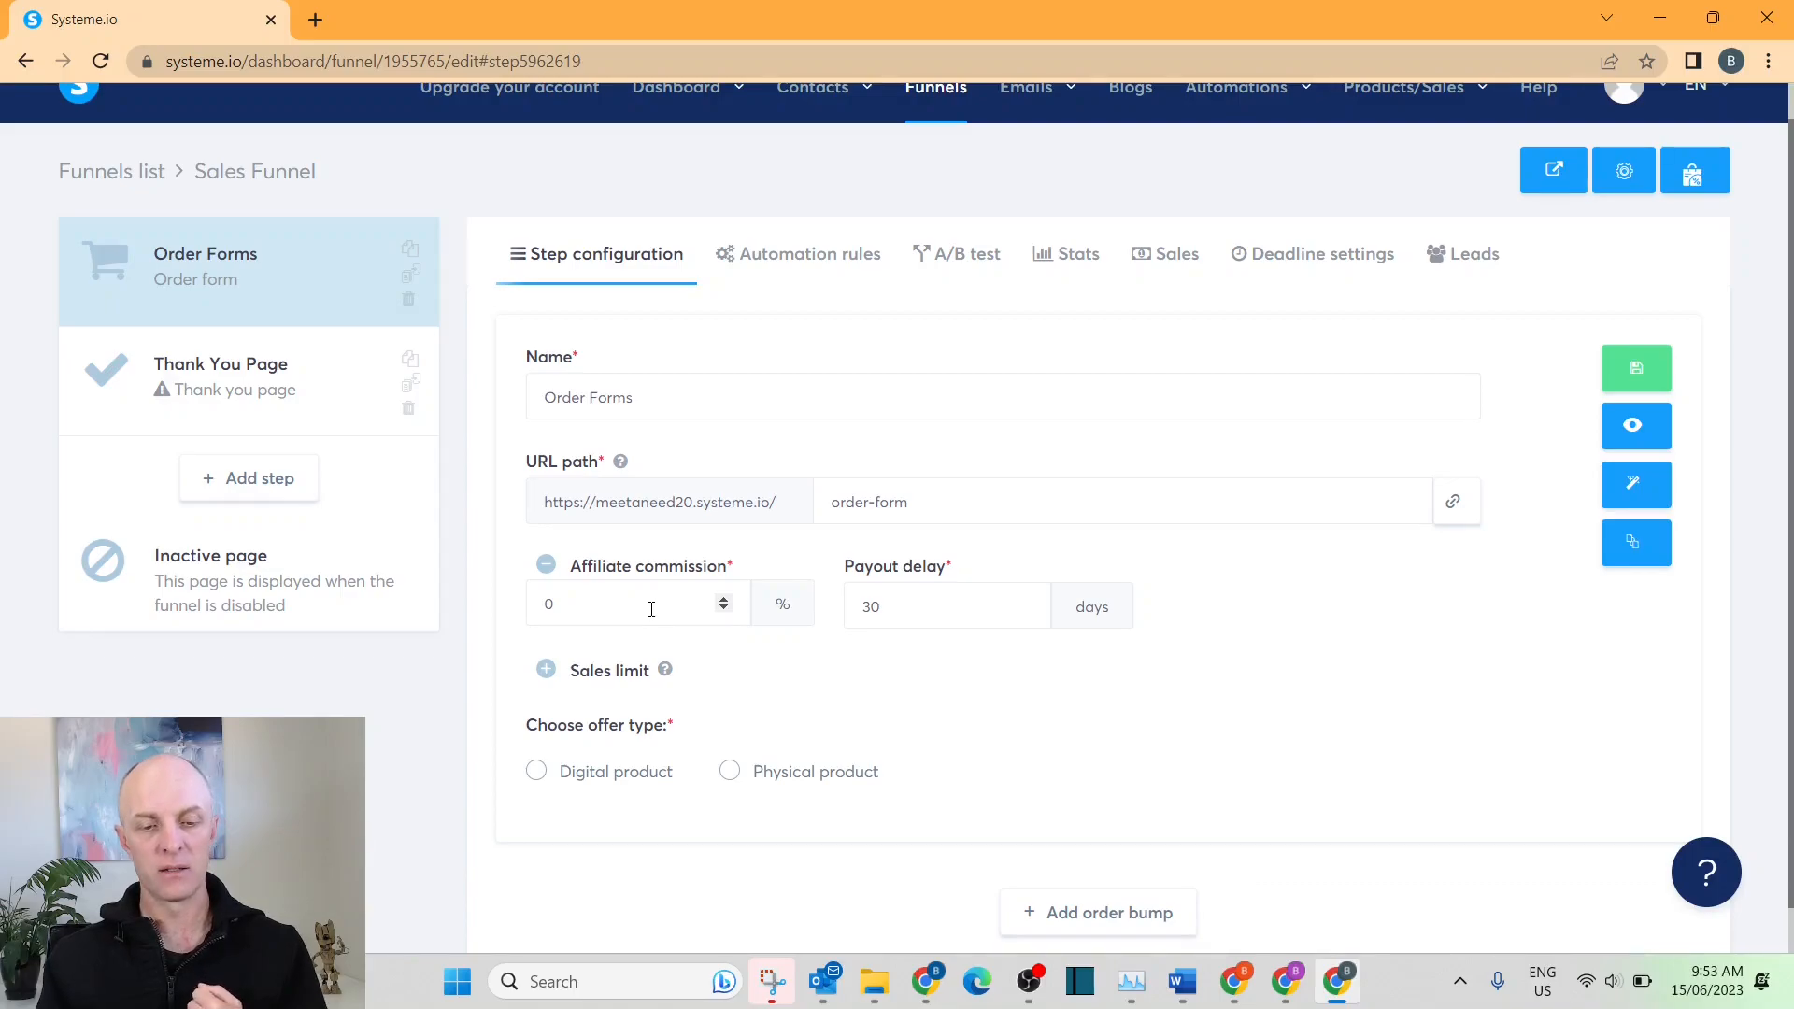
scroll(1210, 584, "down", 1)
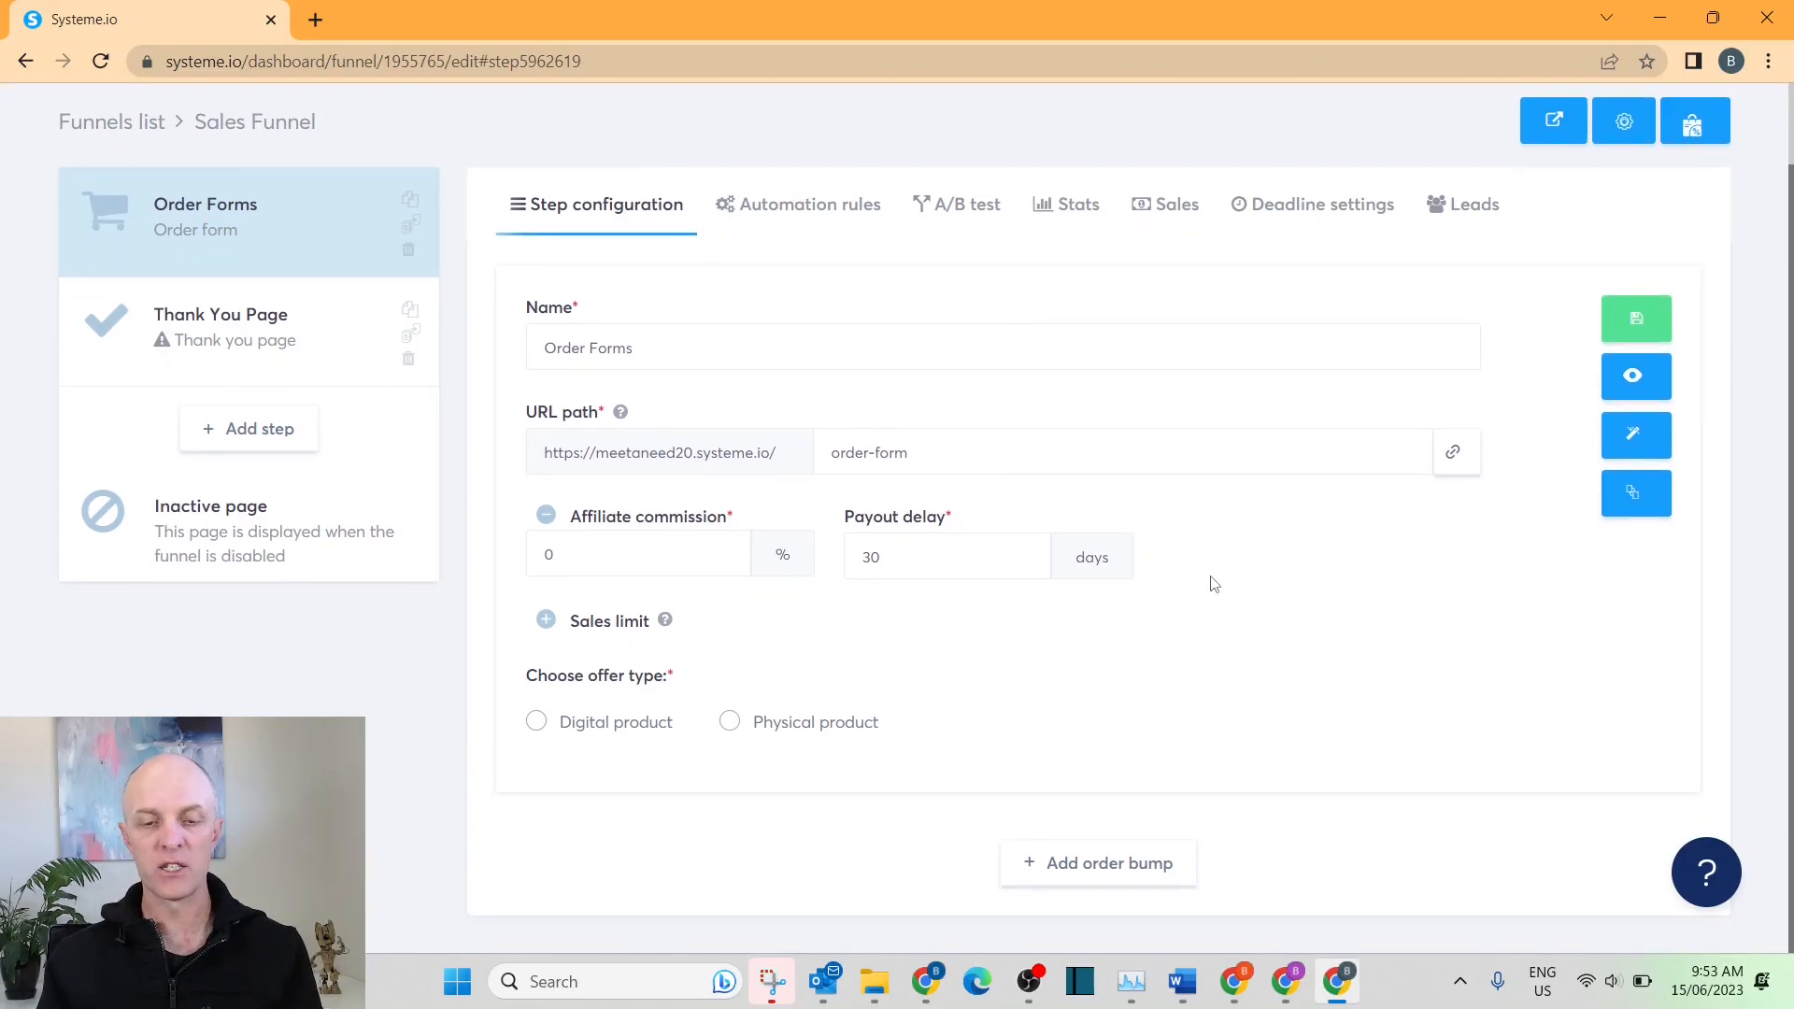
left_click(547, 516)
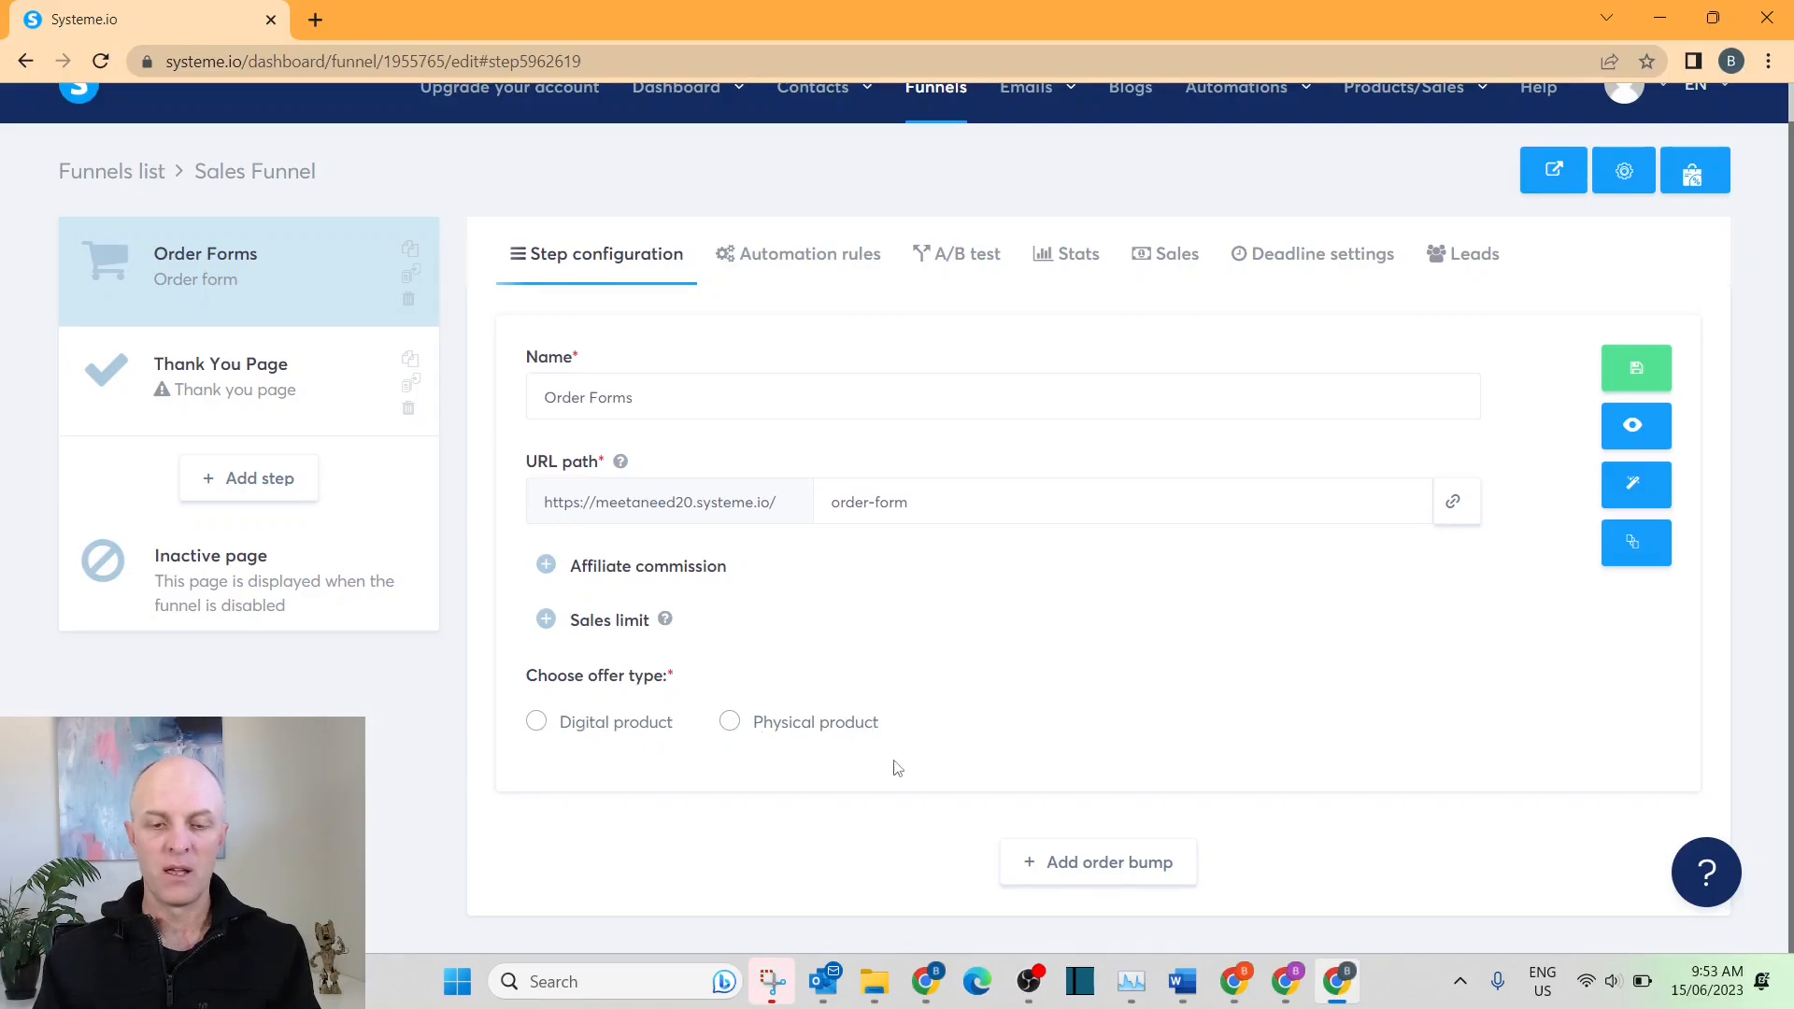
Set the offer type to Physical product, choose Plain T-Shirts as the product, and save the step configuration.
left_click(730, 722)
scroll(1364, 649, "down", 1)
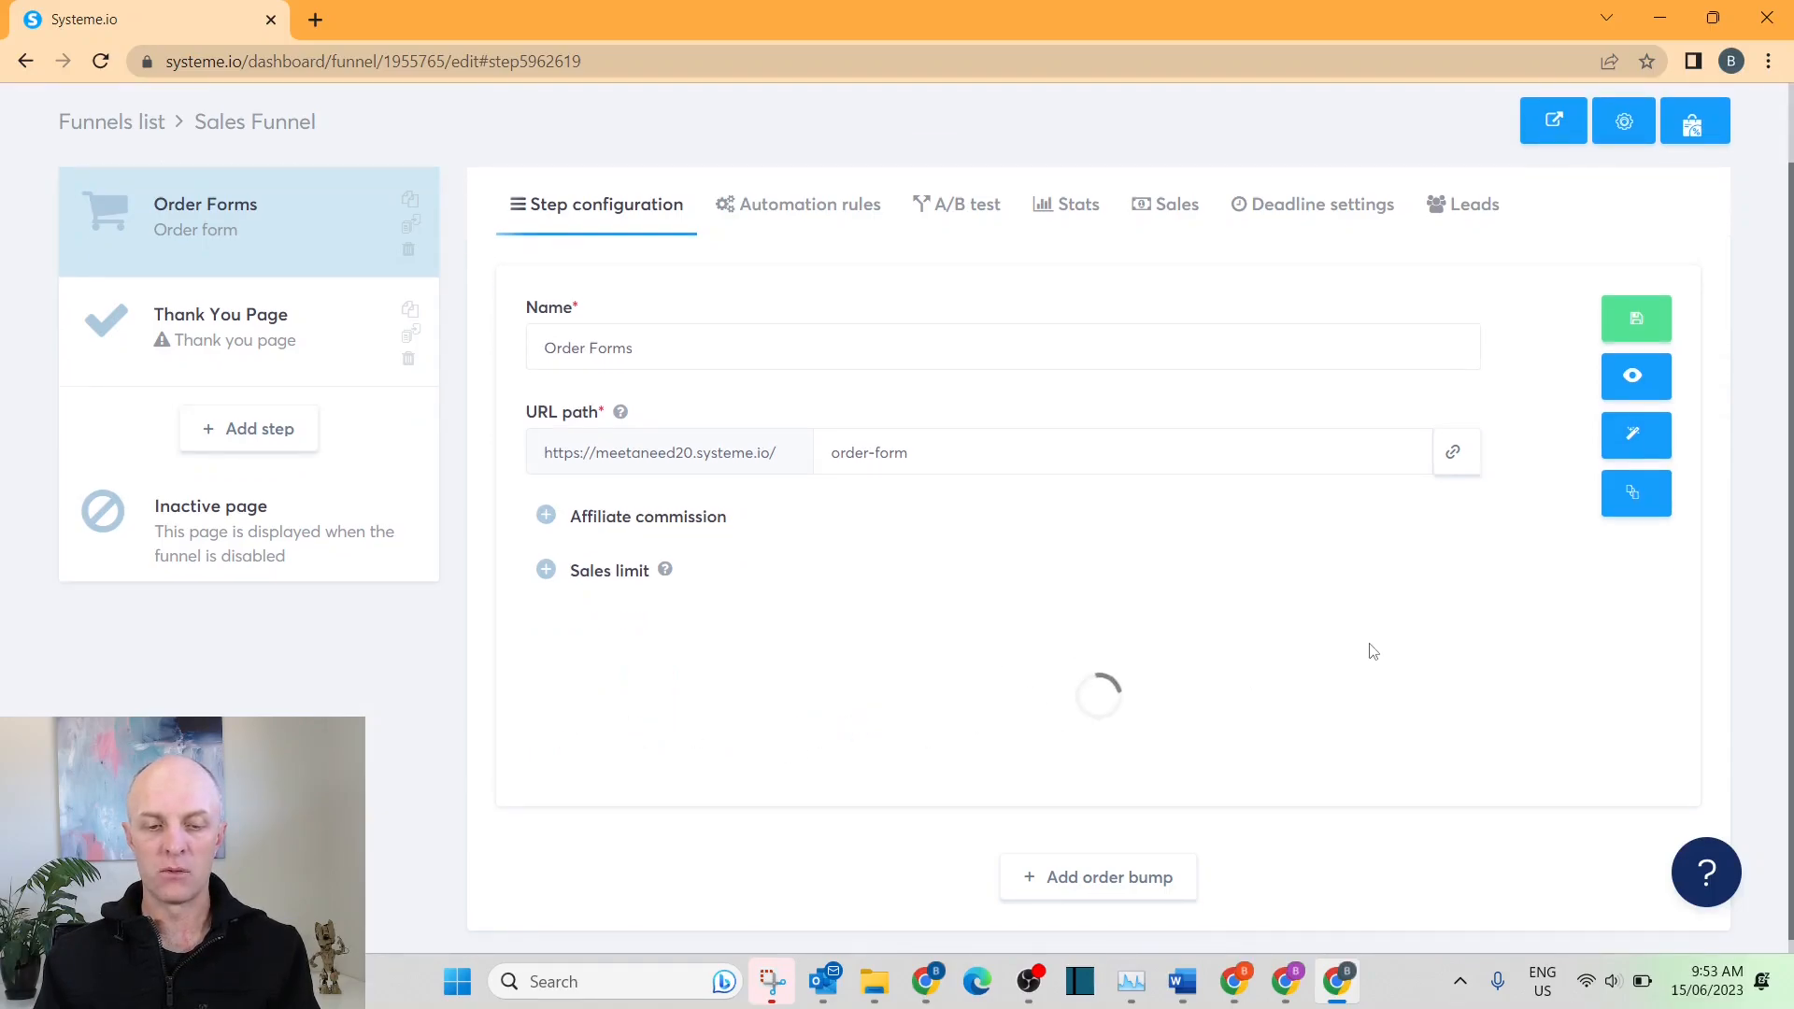
scroll(1141, 580, "down", 3)
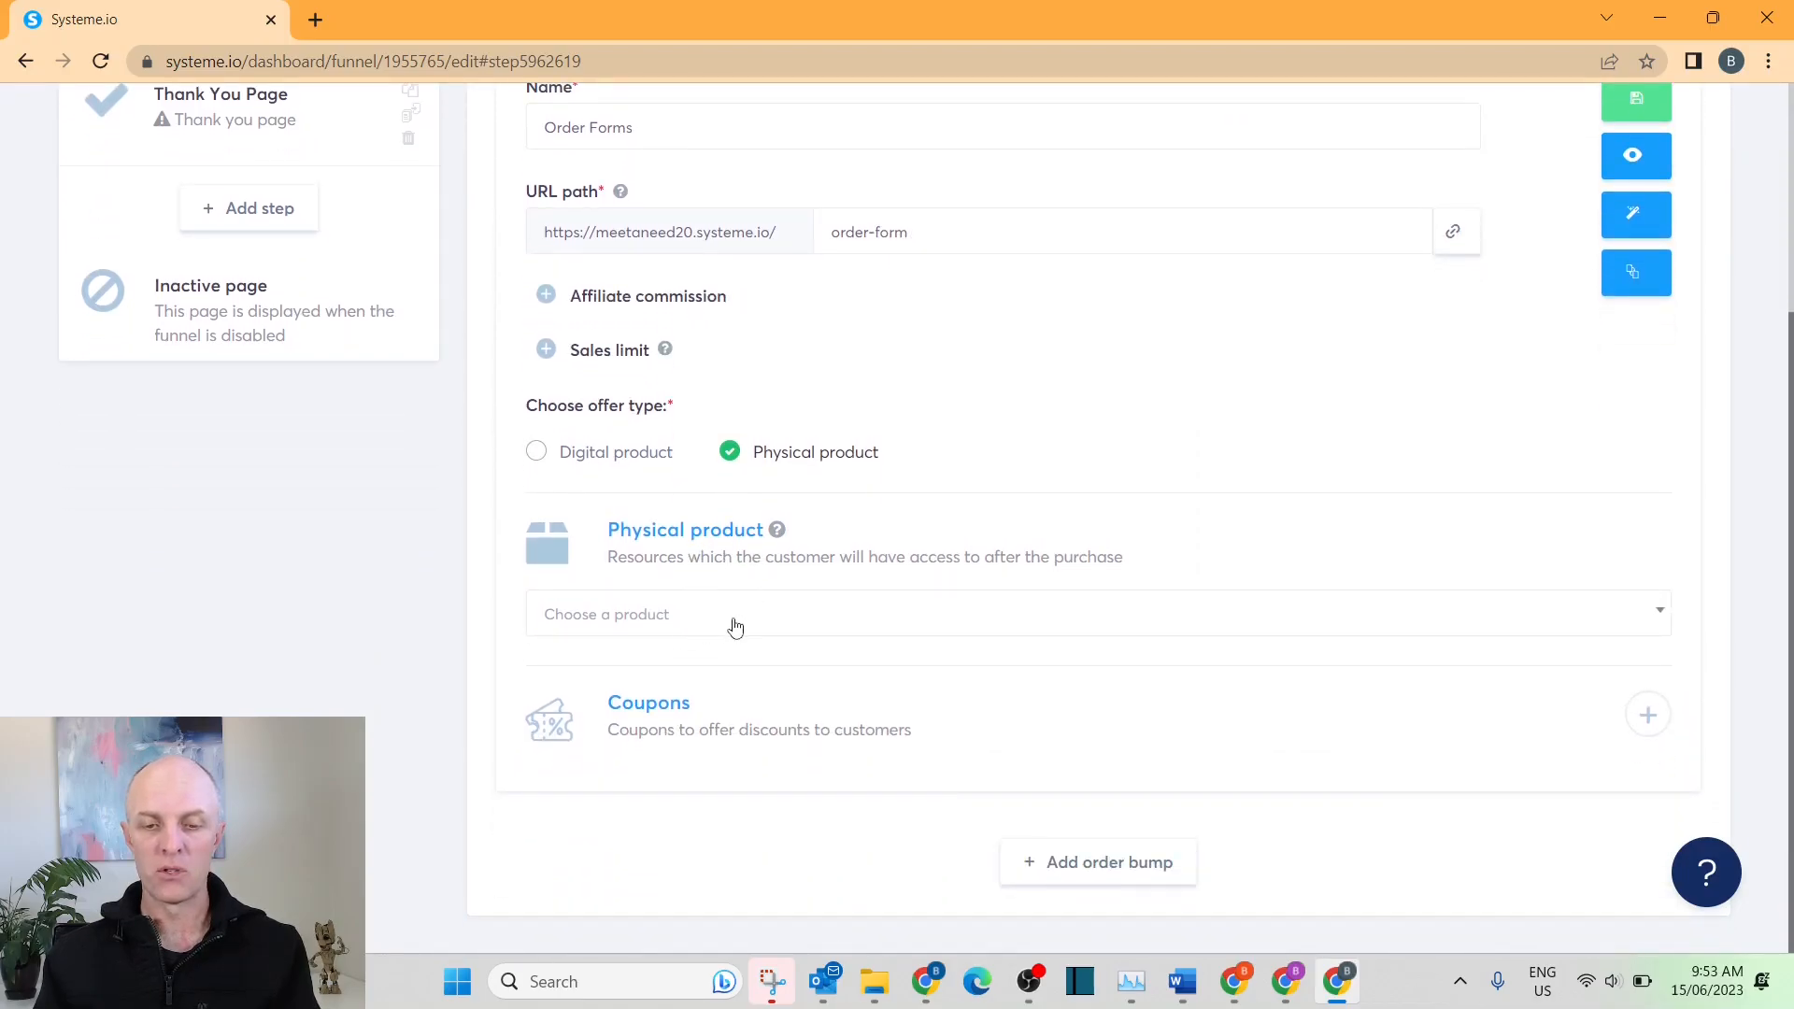
left_click(1275, 626)
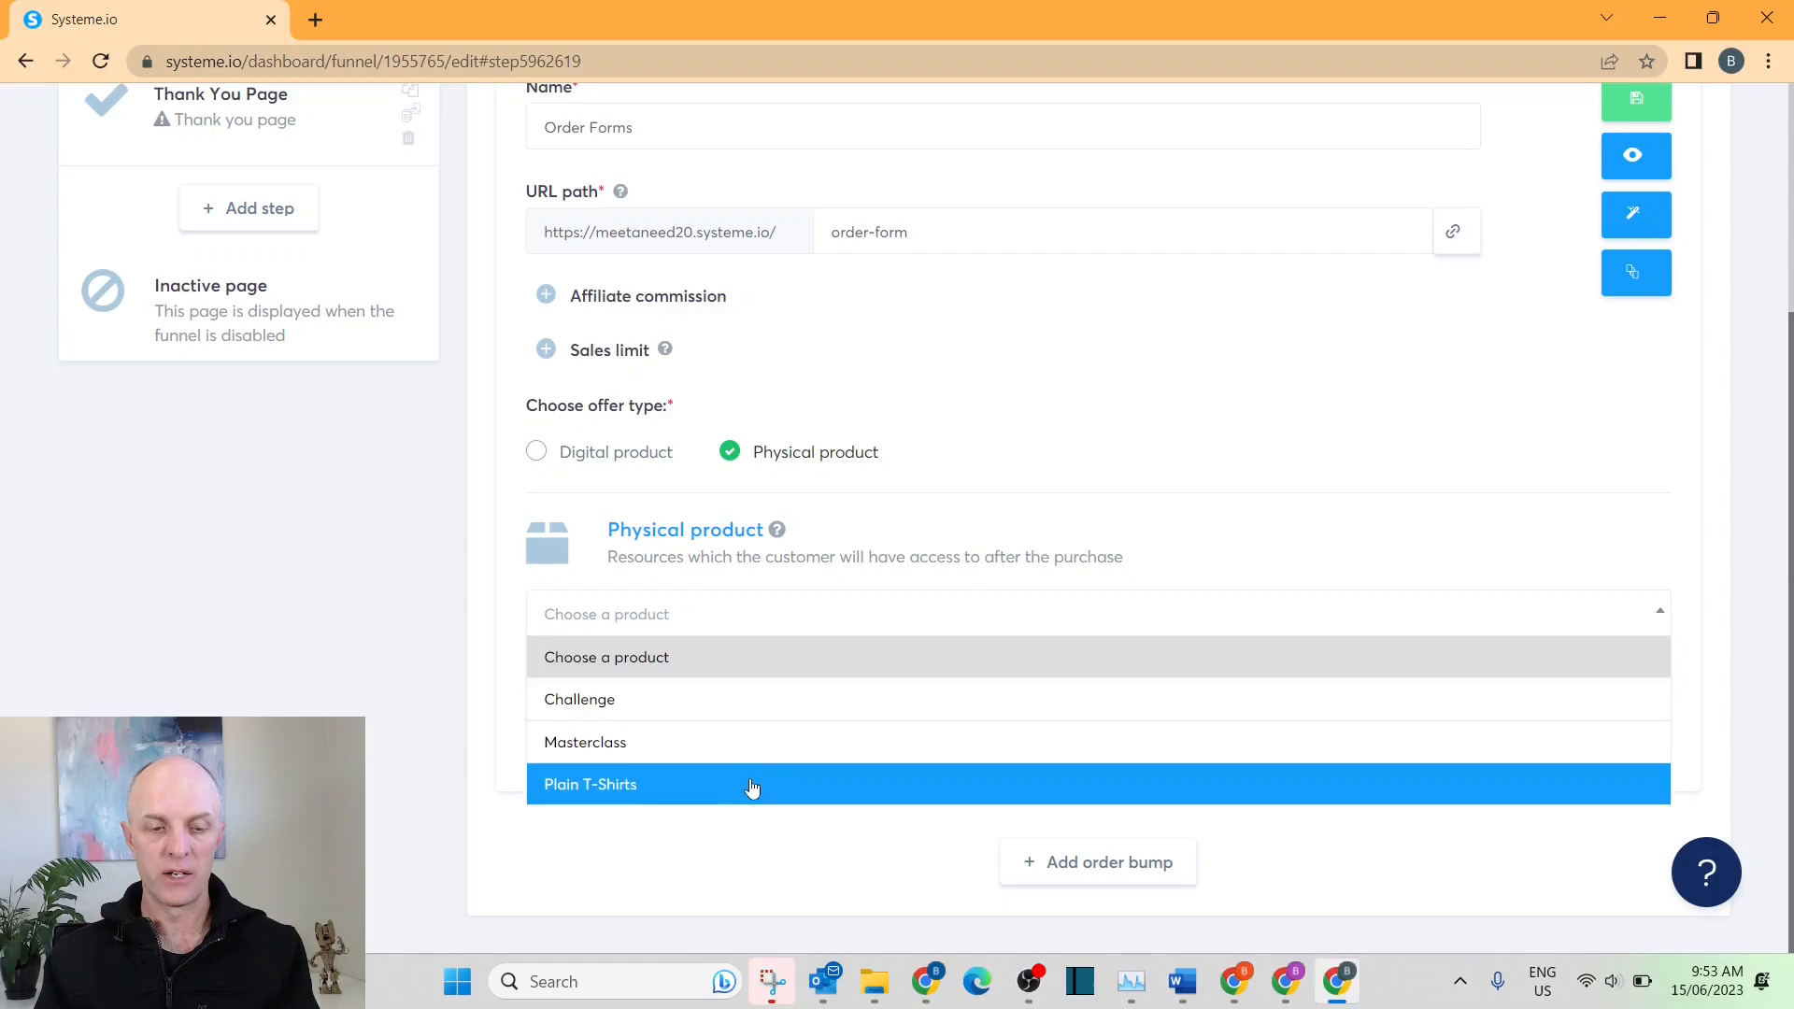
left_click(602, 789)
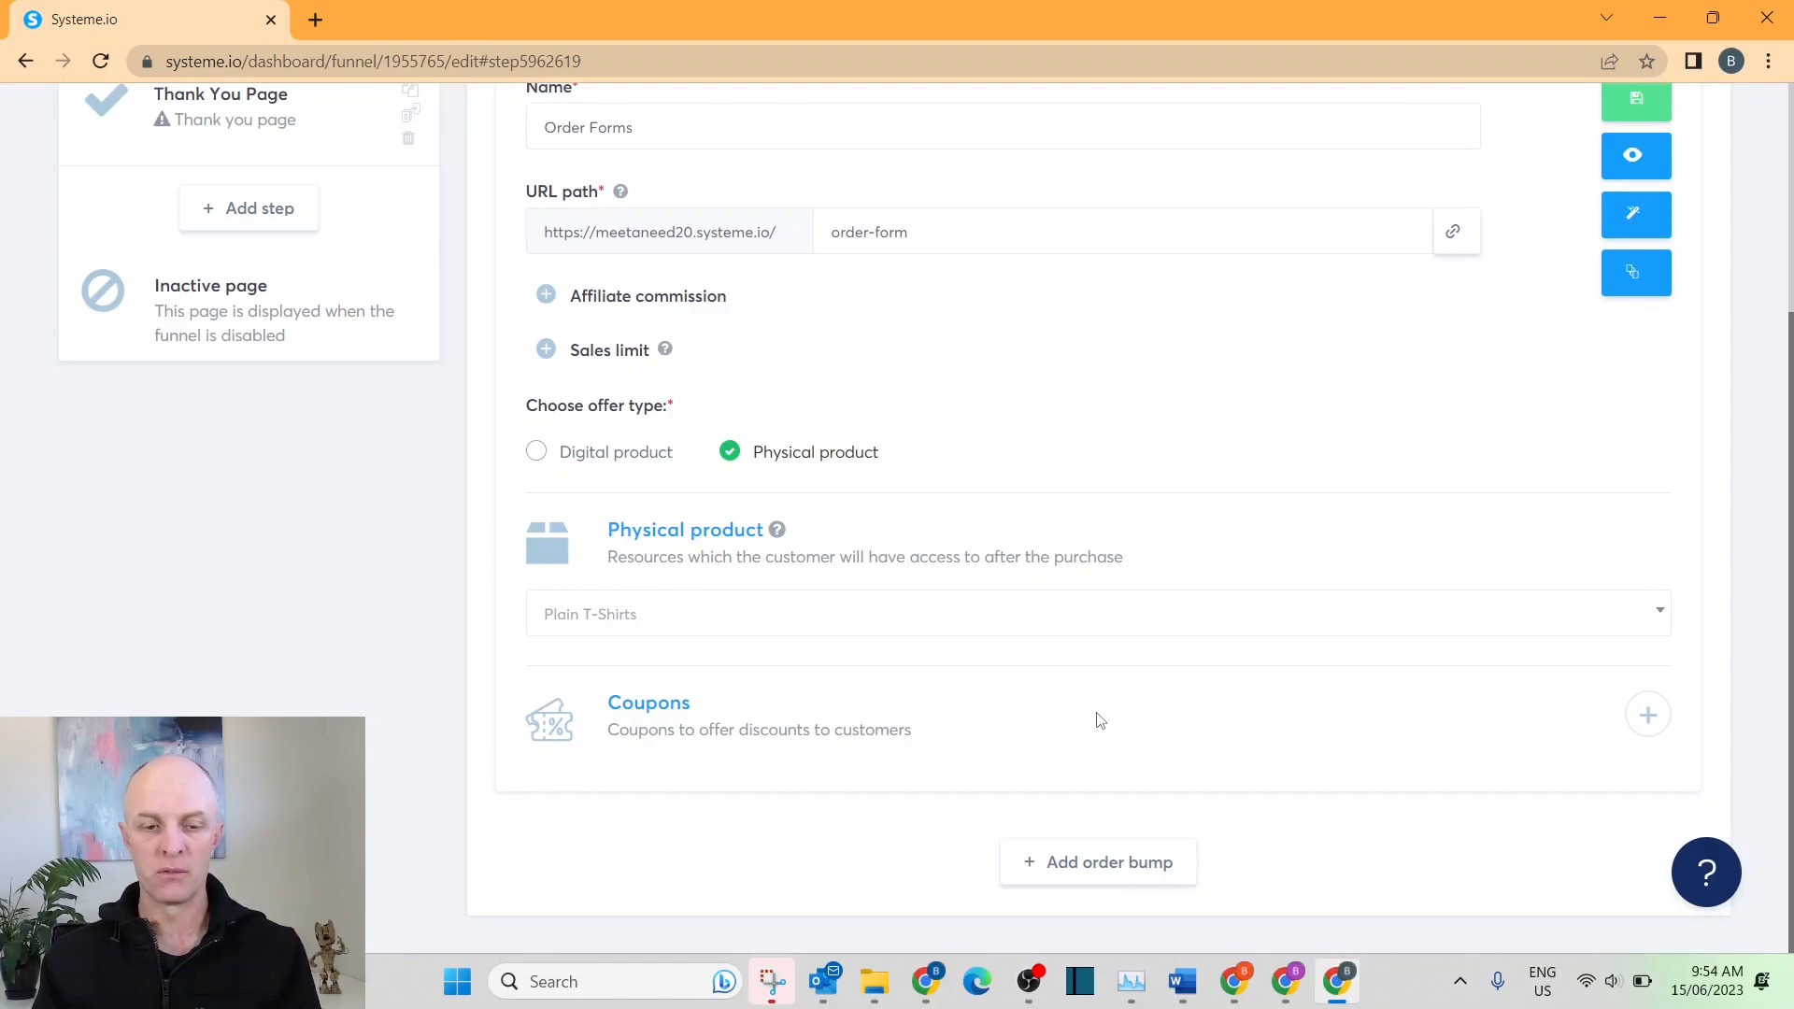
scroll(1411, 453, "up", 3)
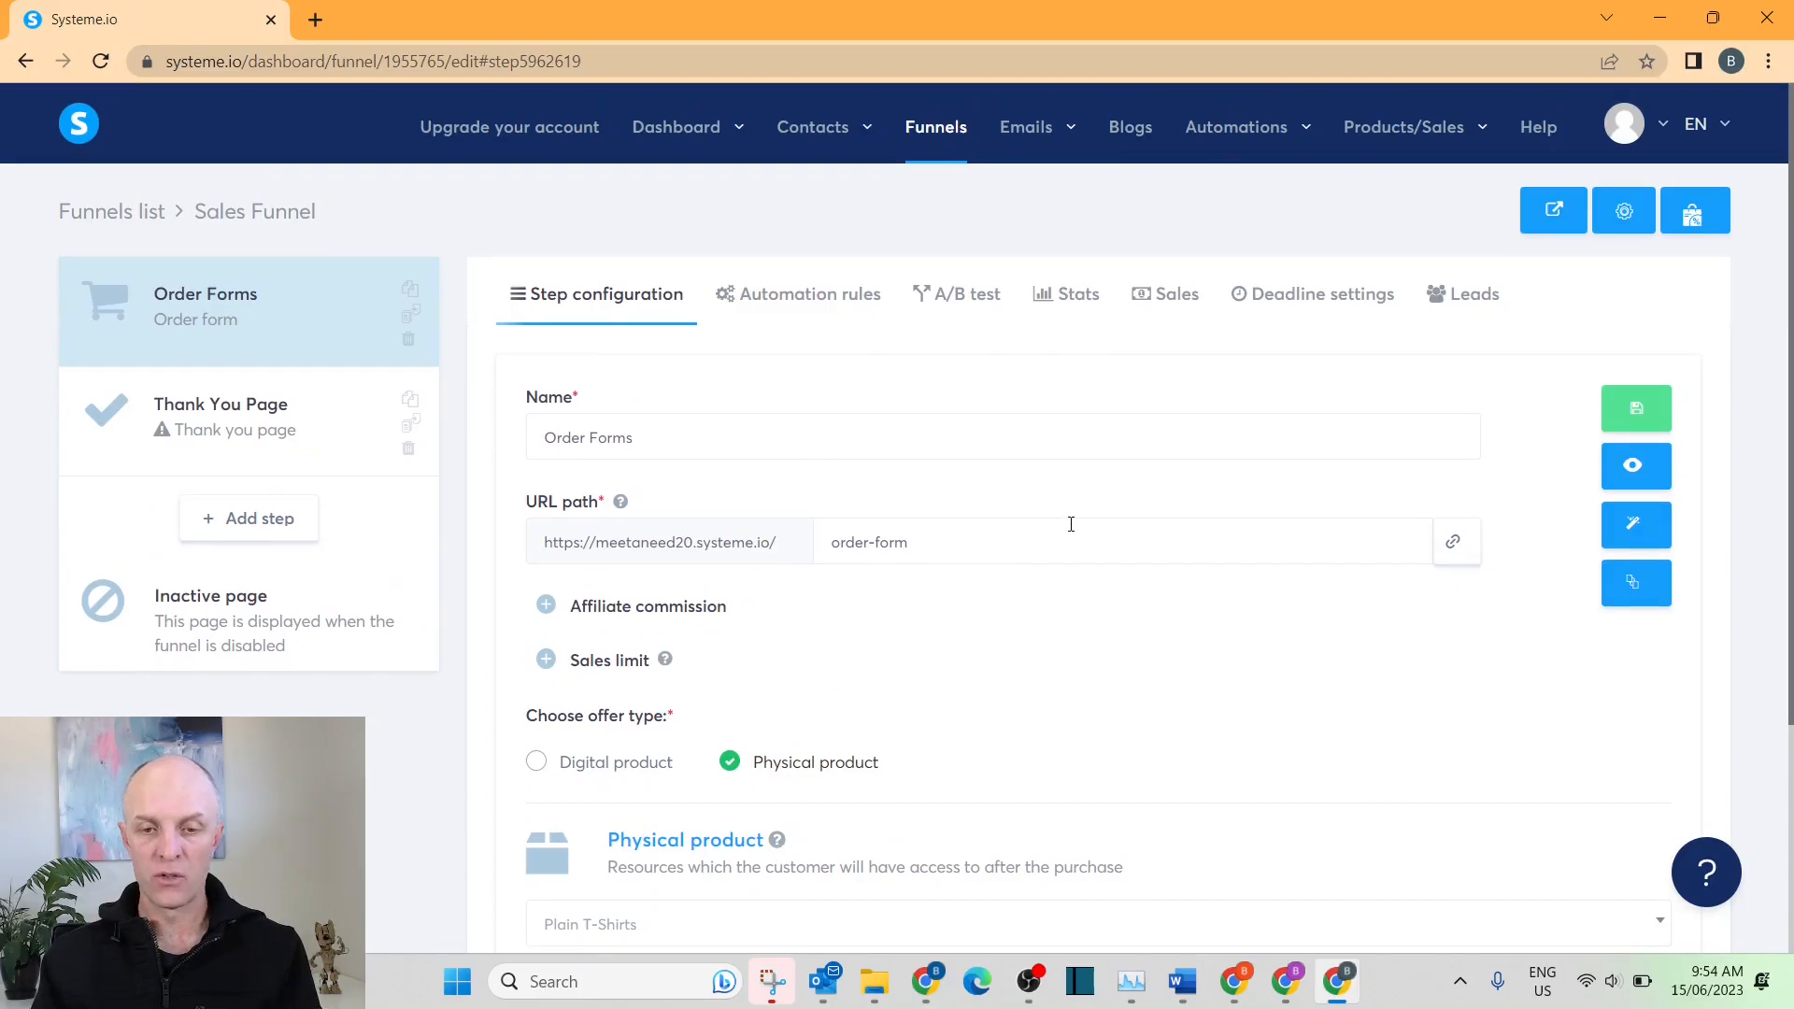
left_click(1634, 418)
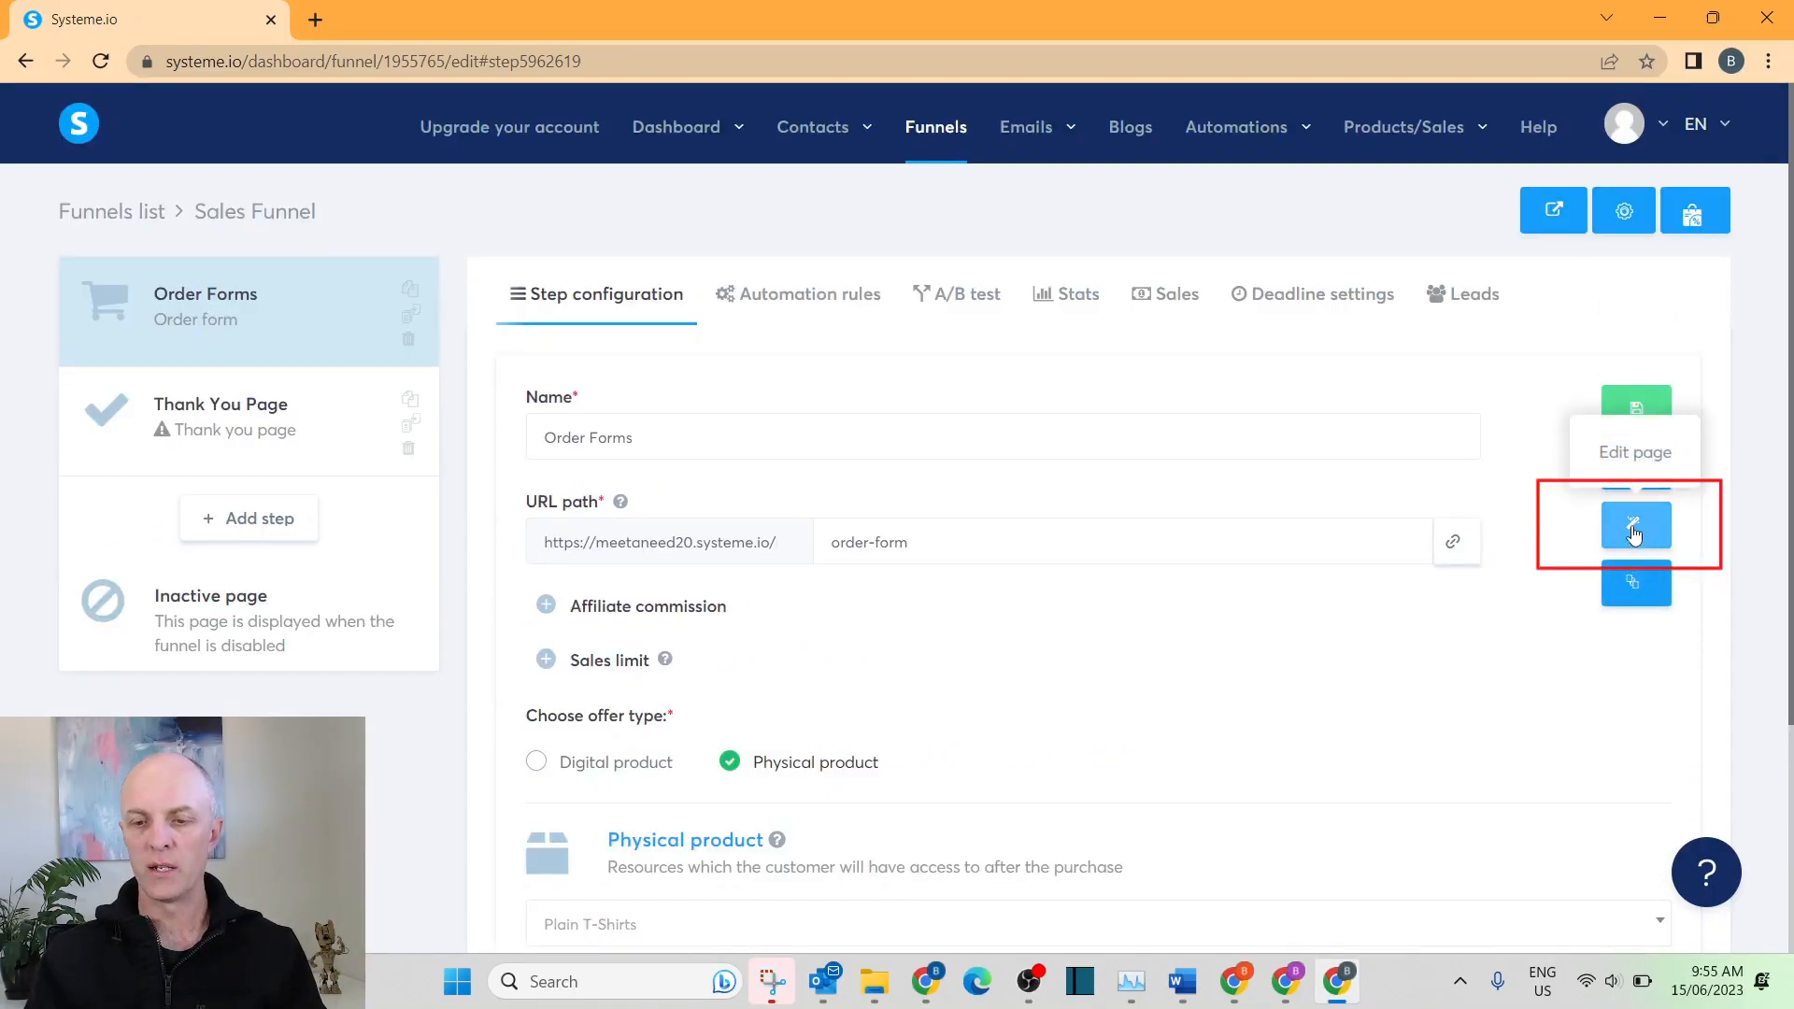
Open the Order Forms page for editing and look through the template's form, pricing and guarantee sections.
left_click(1633, 533)
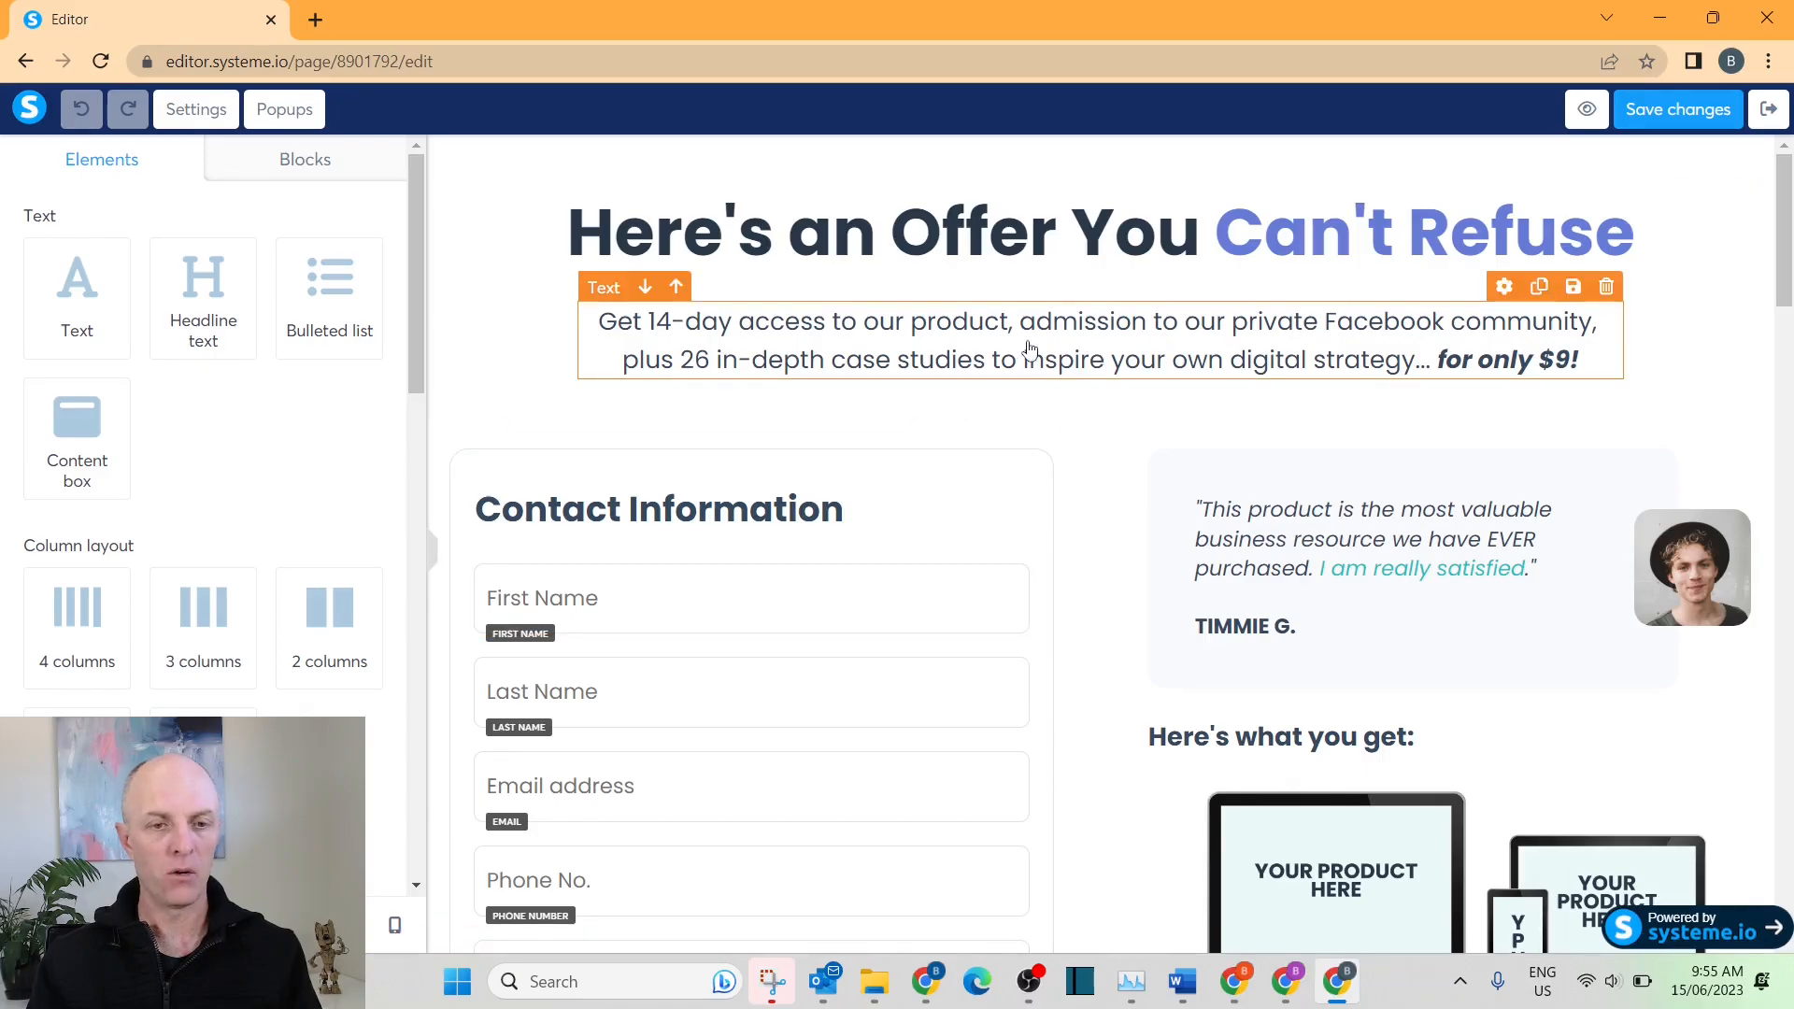
scroll(1169, 408, "down", 10)
scroll(1212, 402, "down", 1)
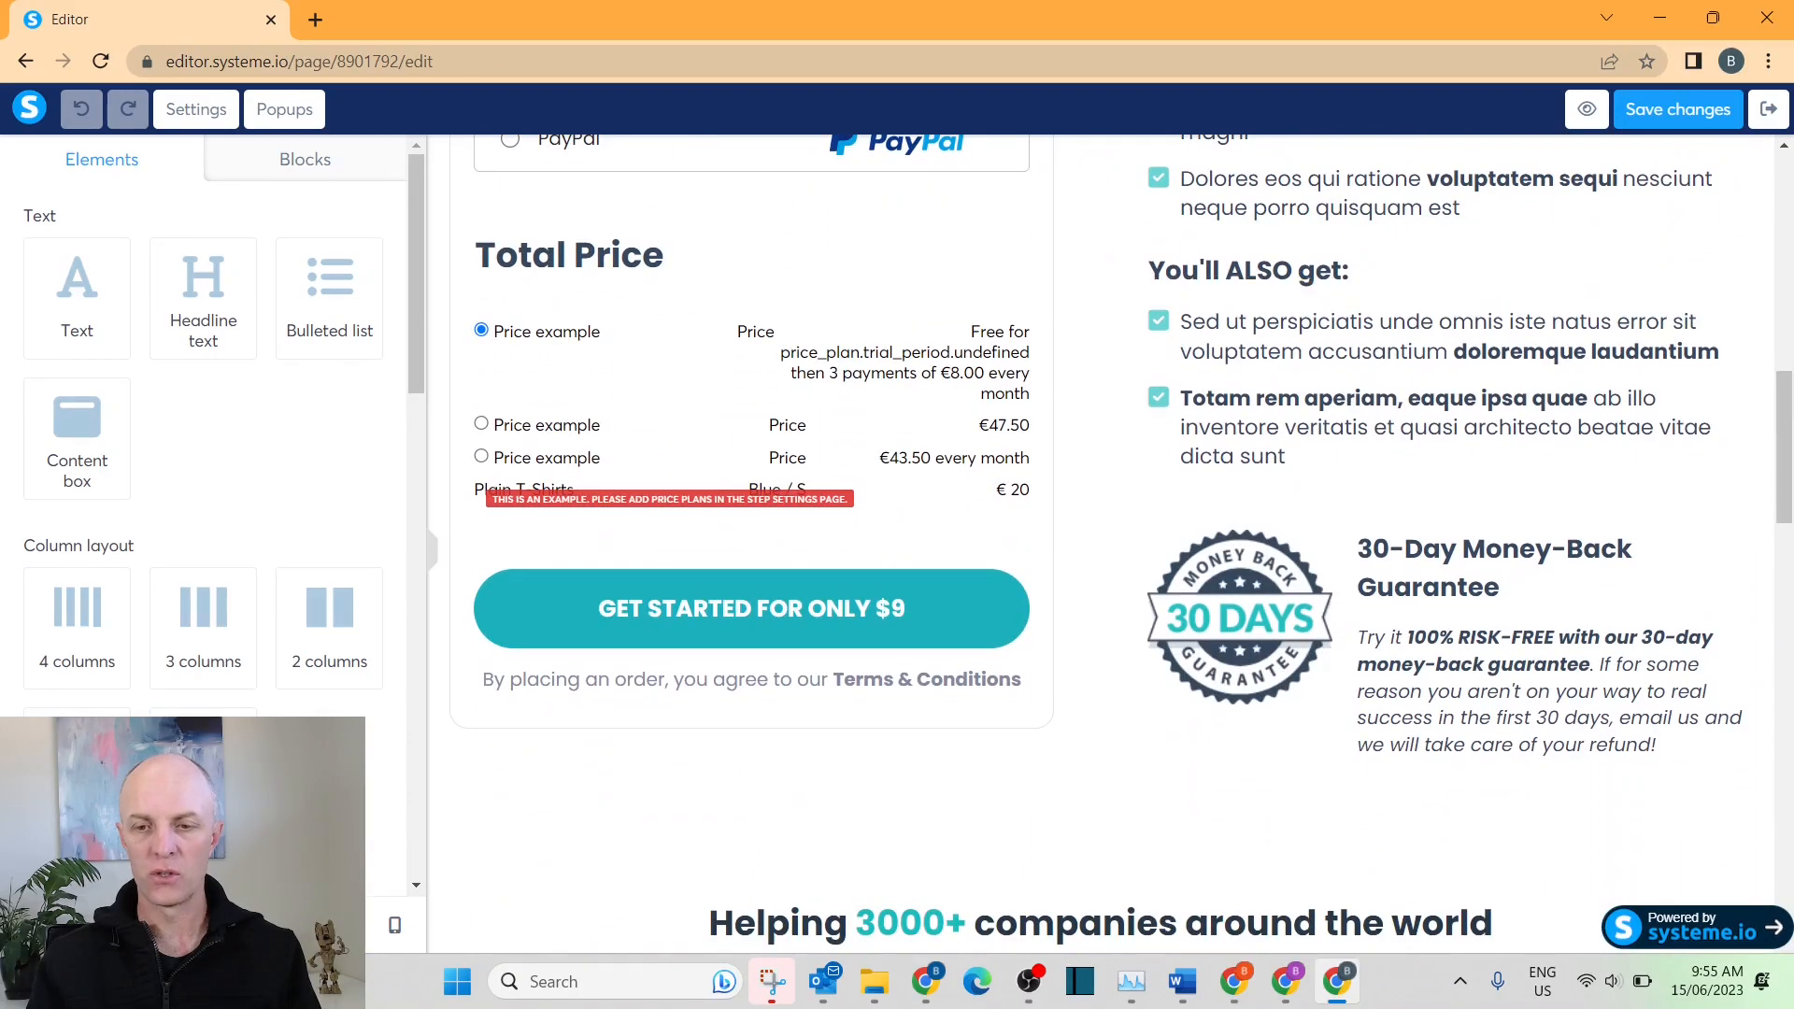
left_click_drag(1783, 425, 1759, 149)
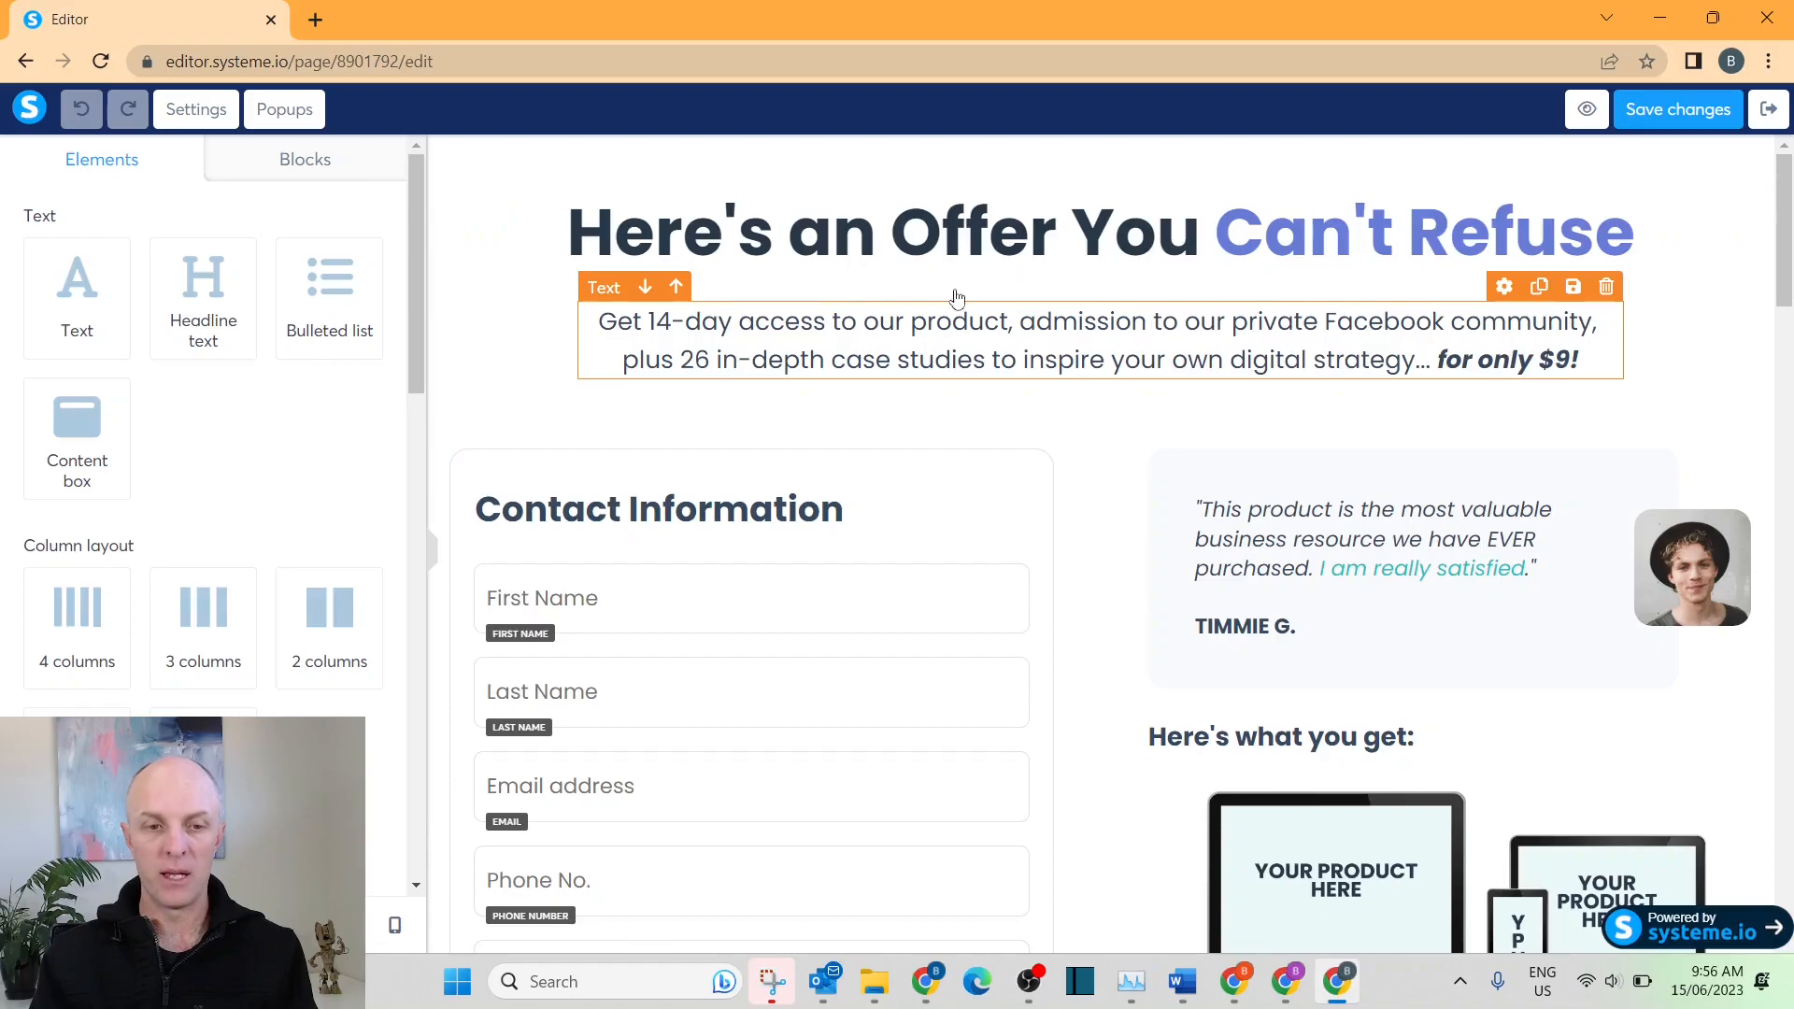
Append "Becuse It Is Insane!" to the end of the page's main headline.
left_click(1103, 252)
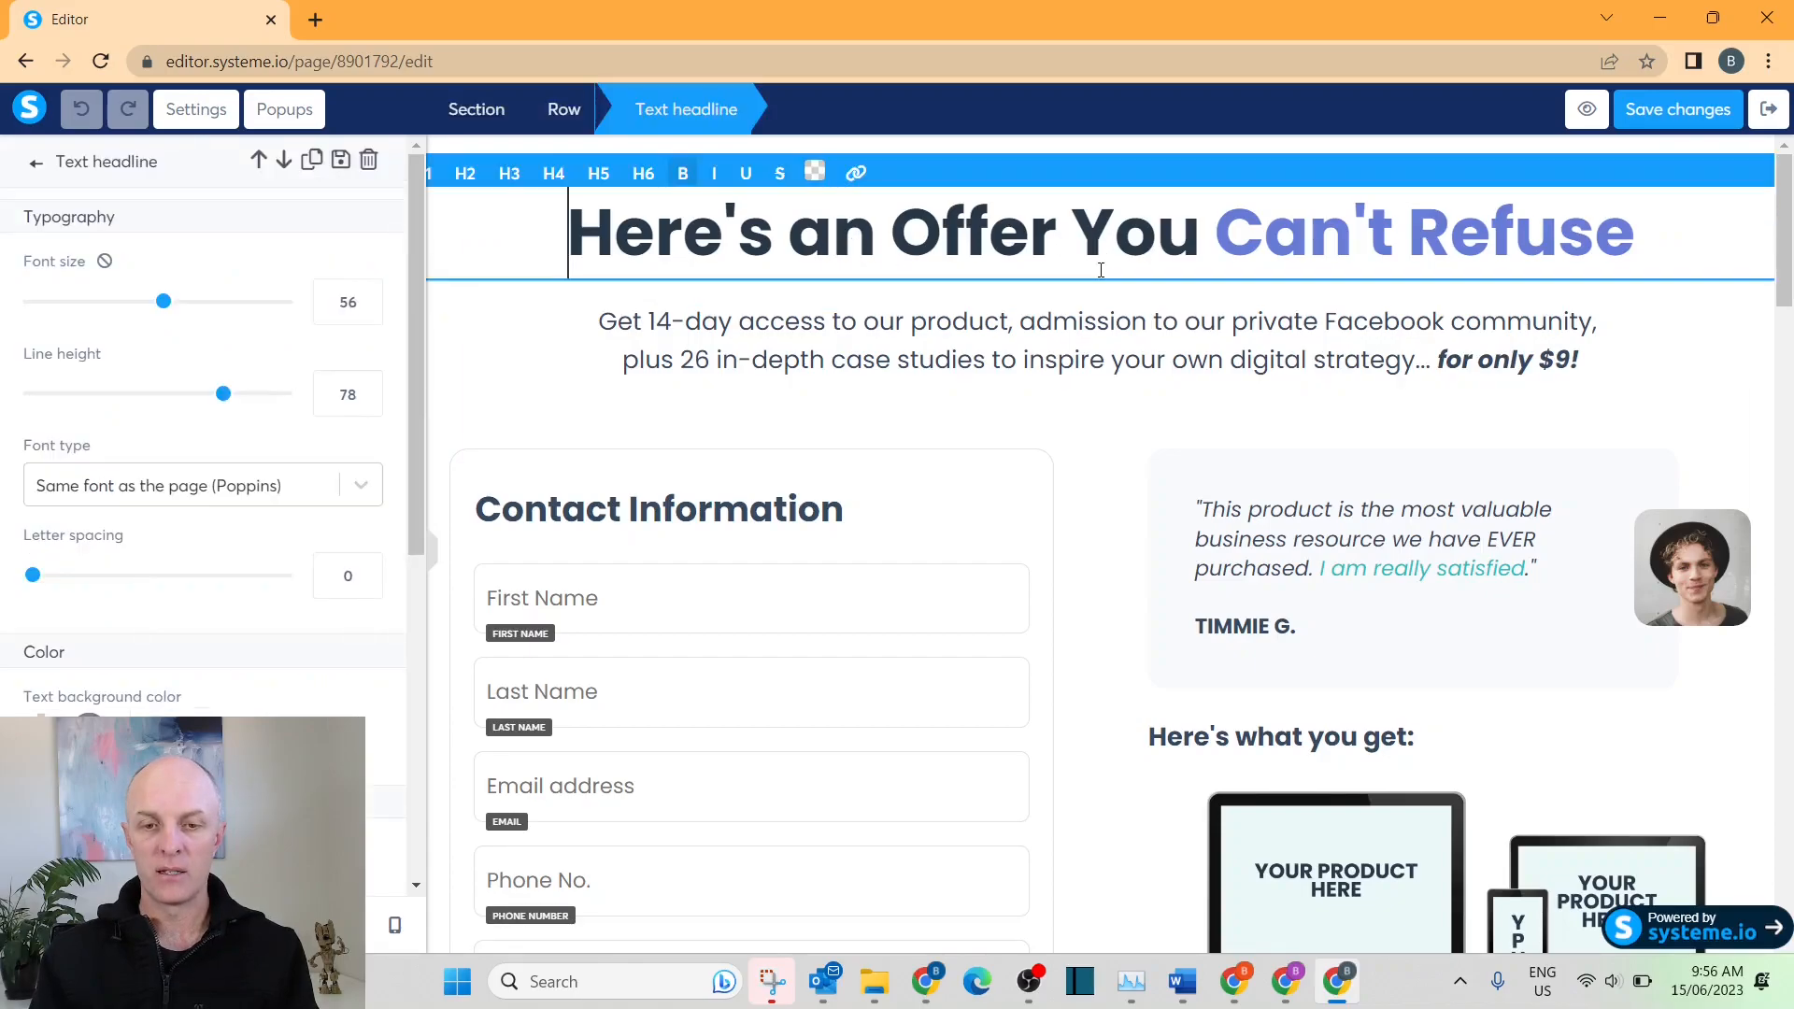
left_click(1654, 232)
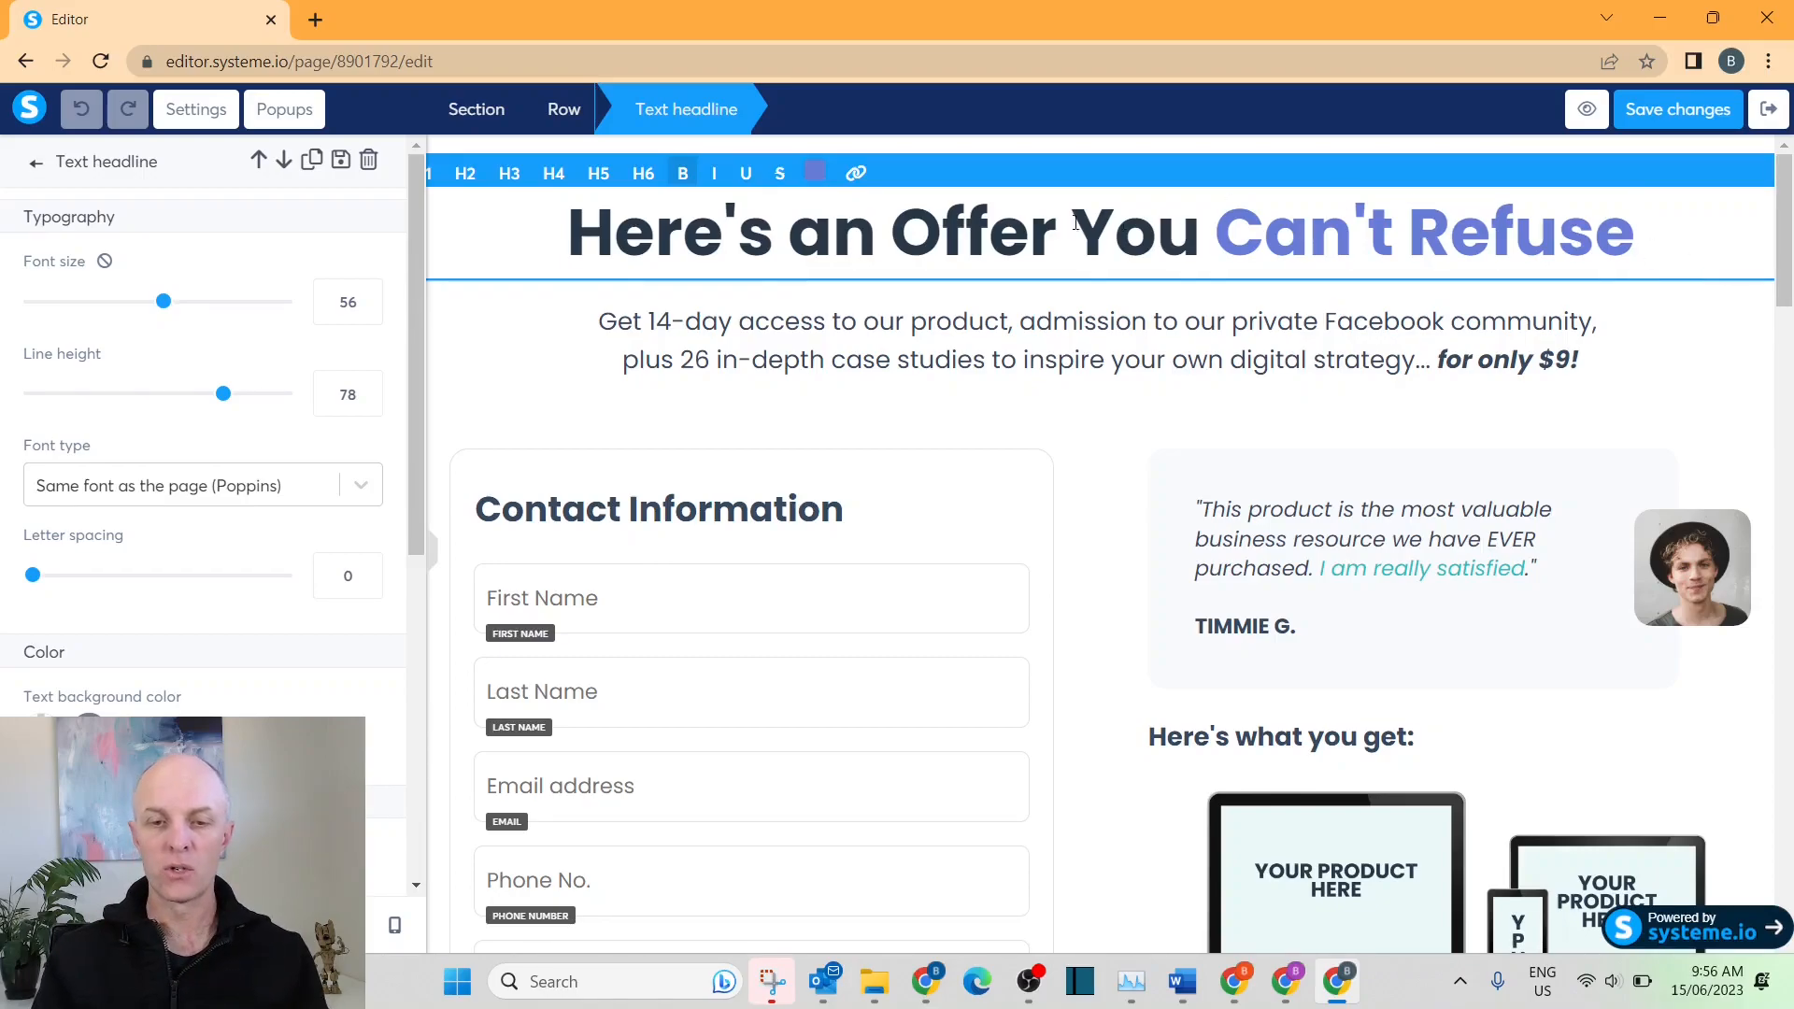
left_click_drag(566, 236, 1737, 219)
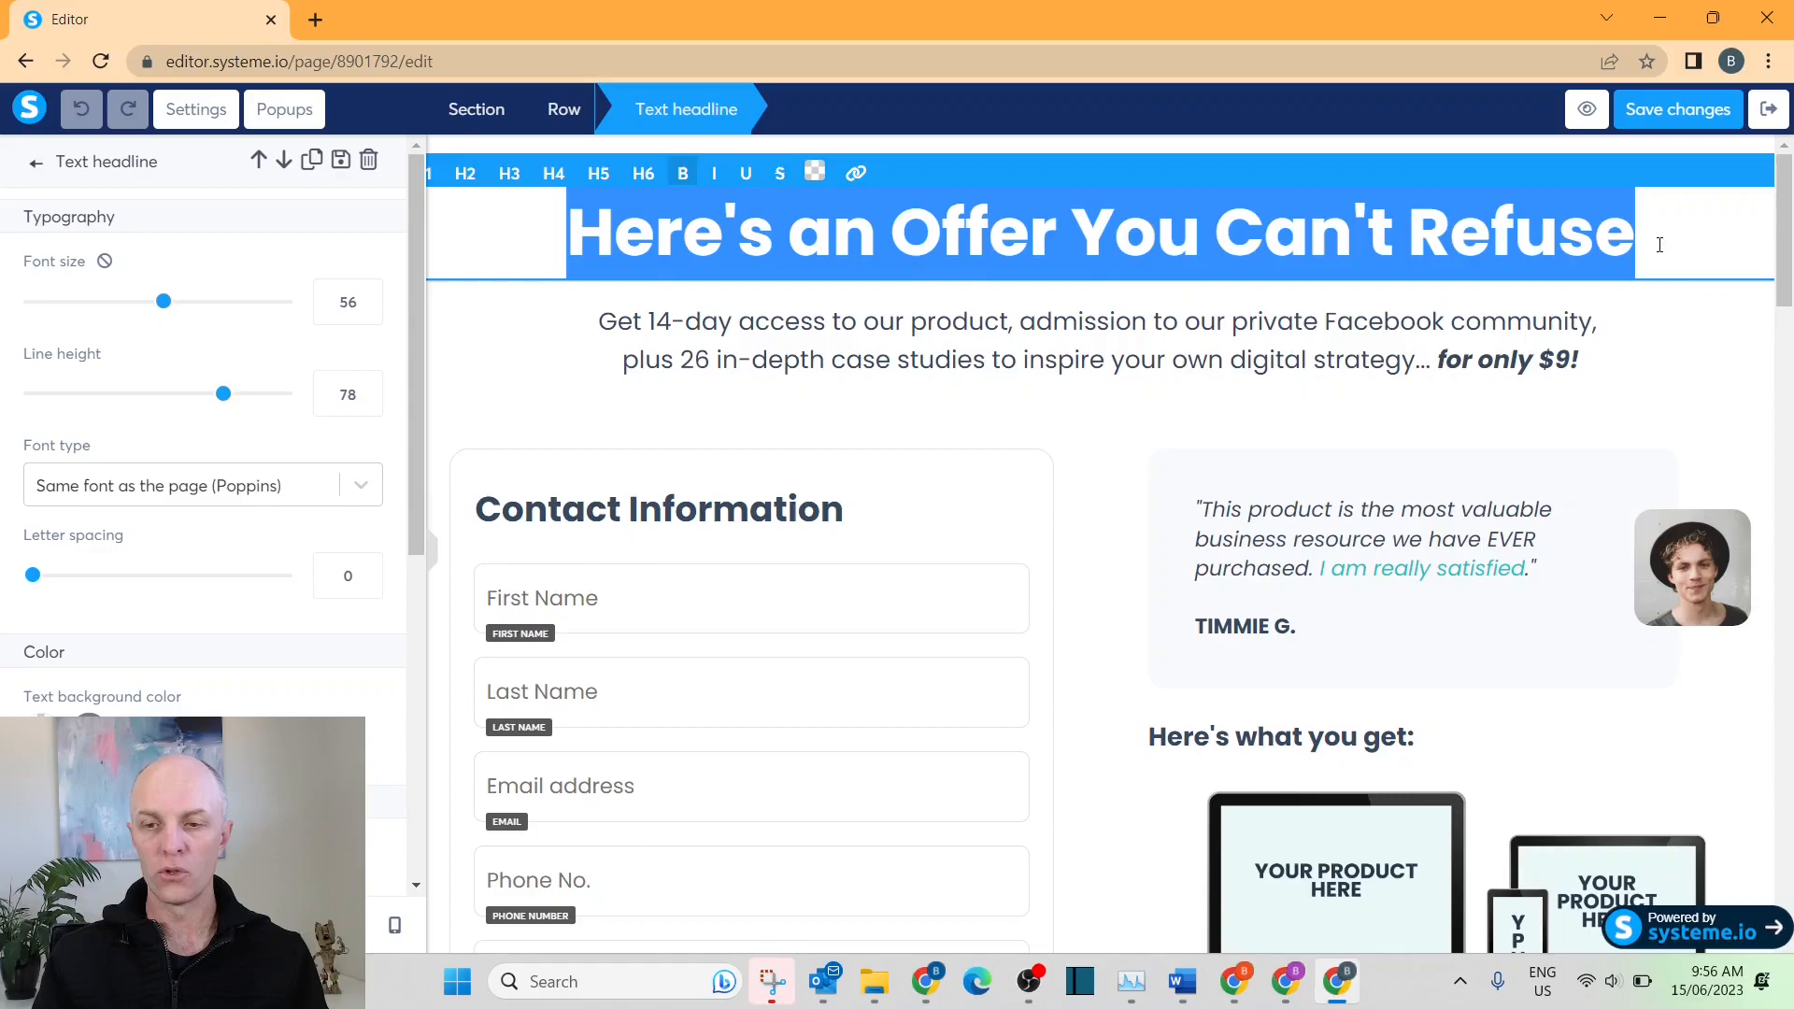
left_click(1711, 232)
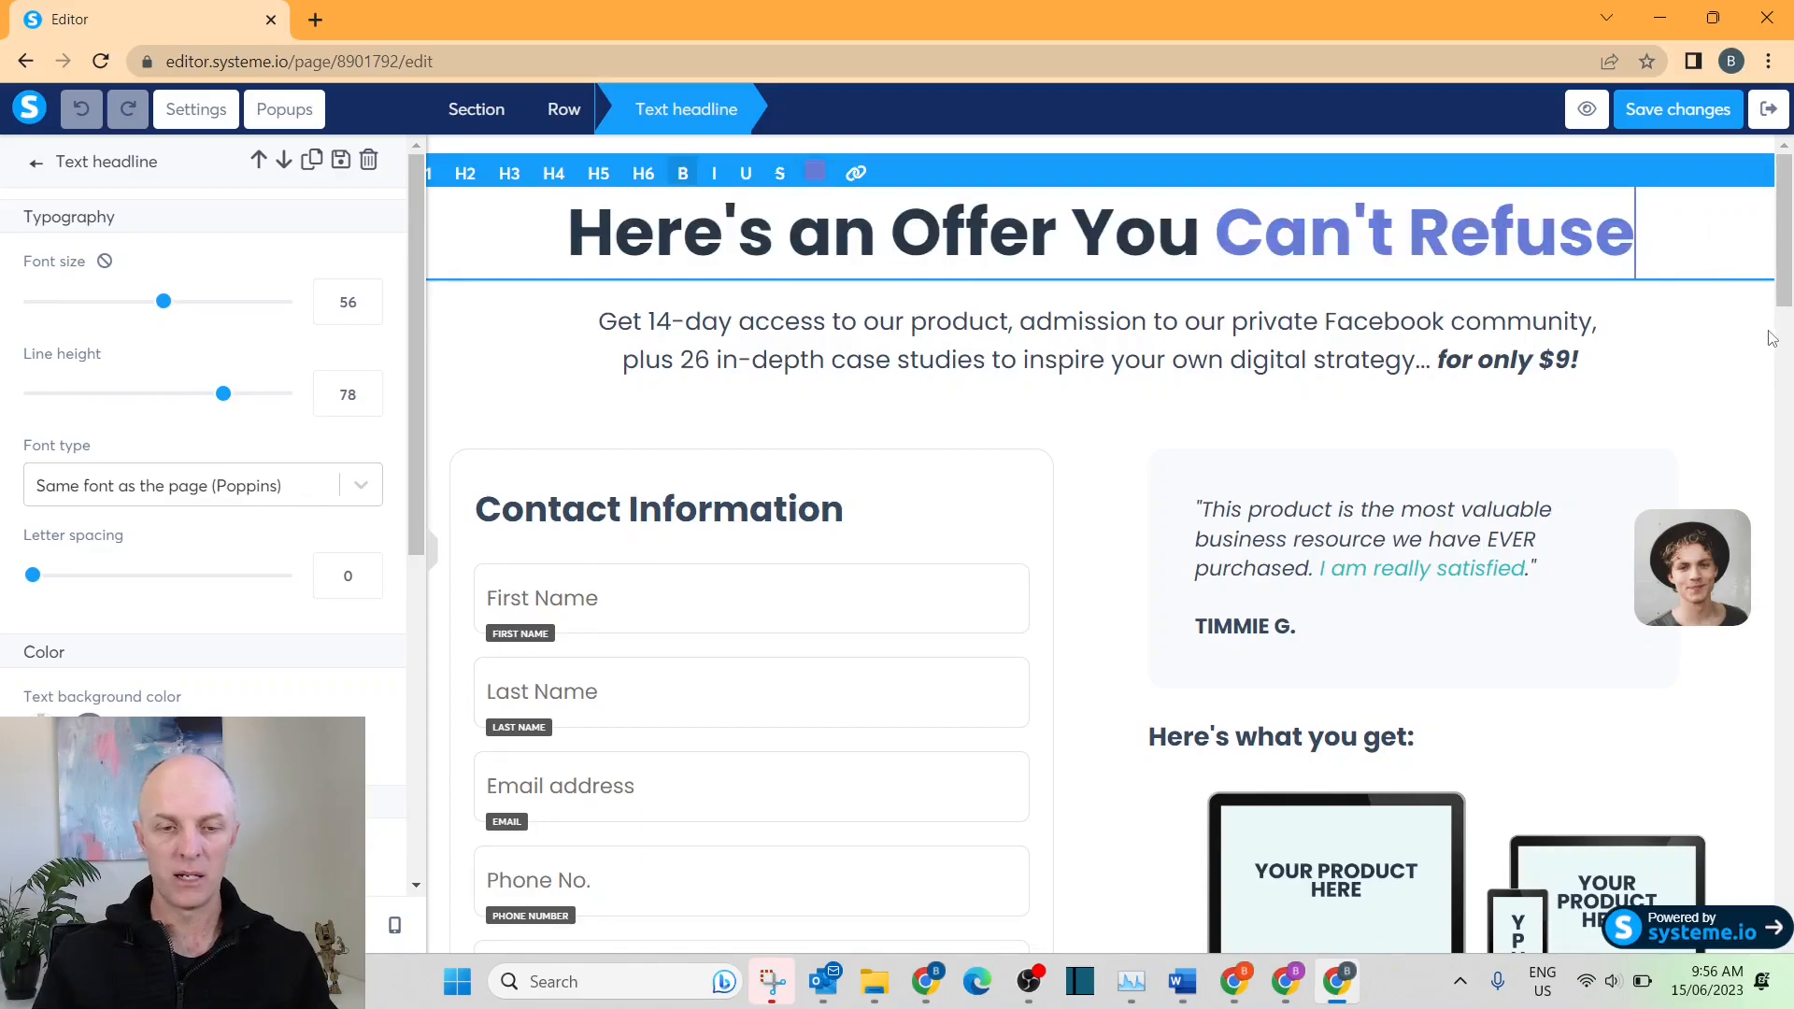
type("Becuse")
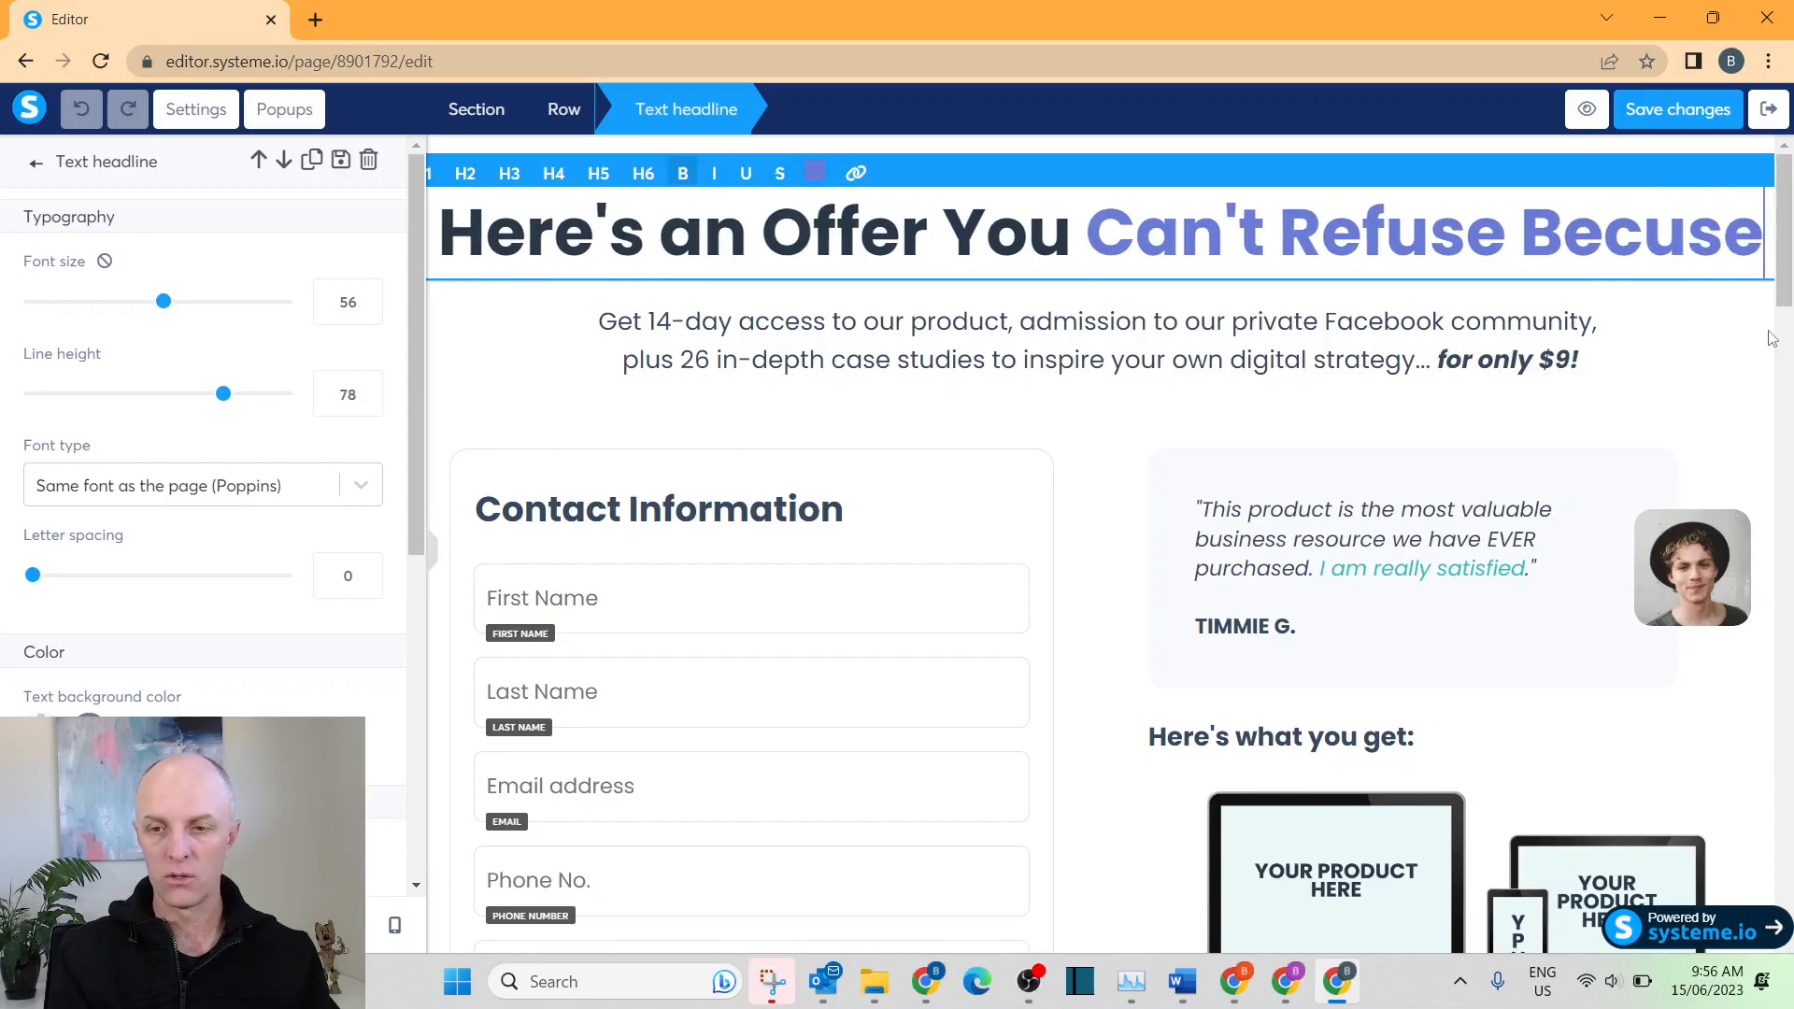
type(" It is")
key("BackSpace")
key("BackSpace")
type("Is Insanc")
key("BackSpace")
type("e")
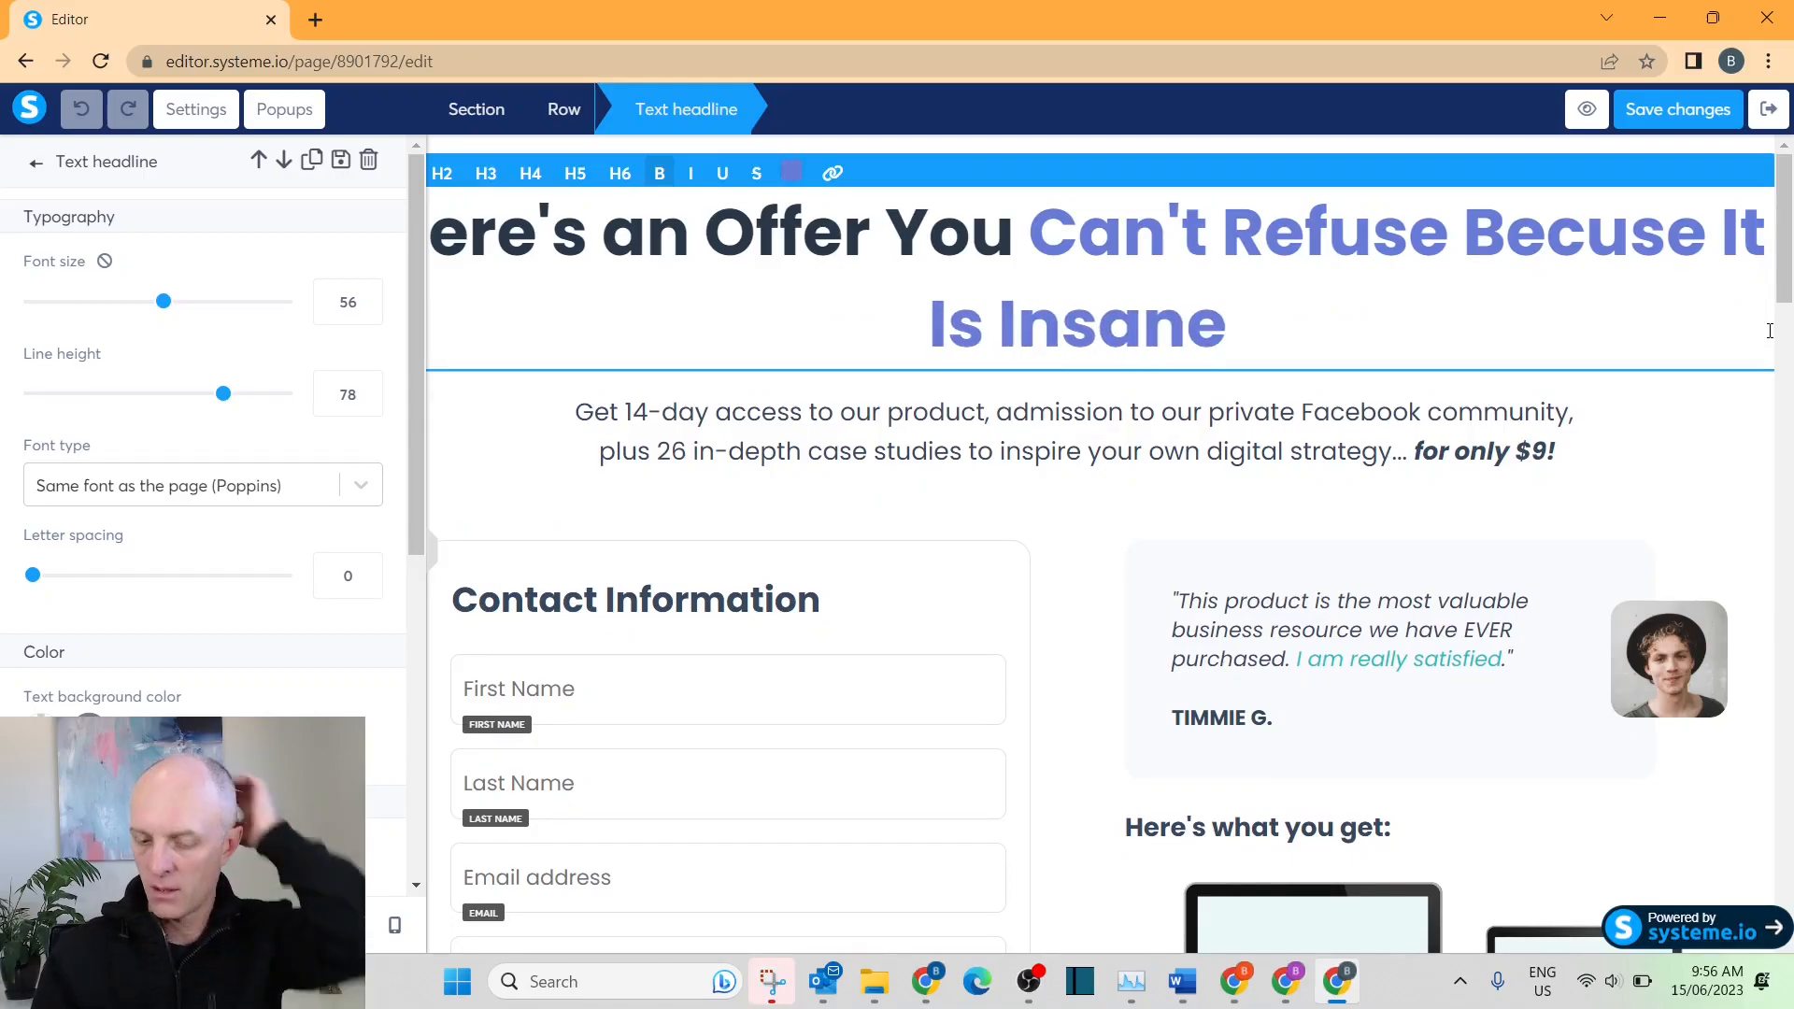
type("!")
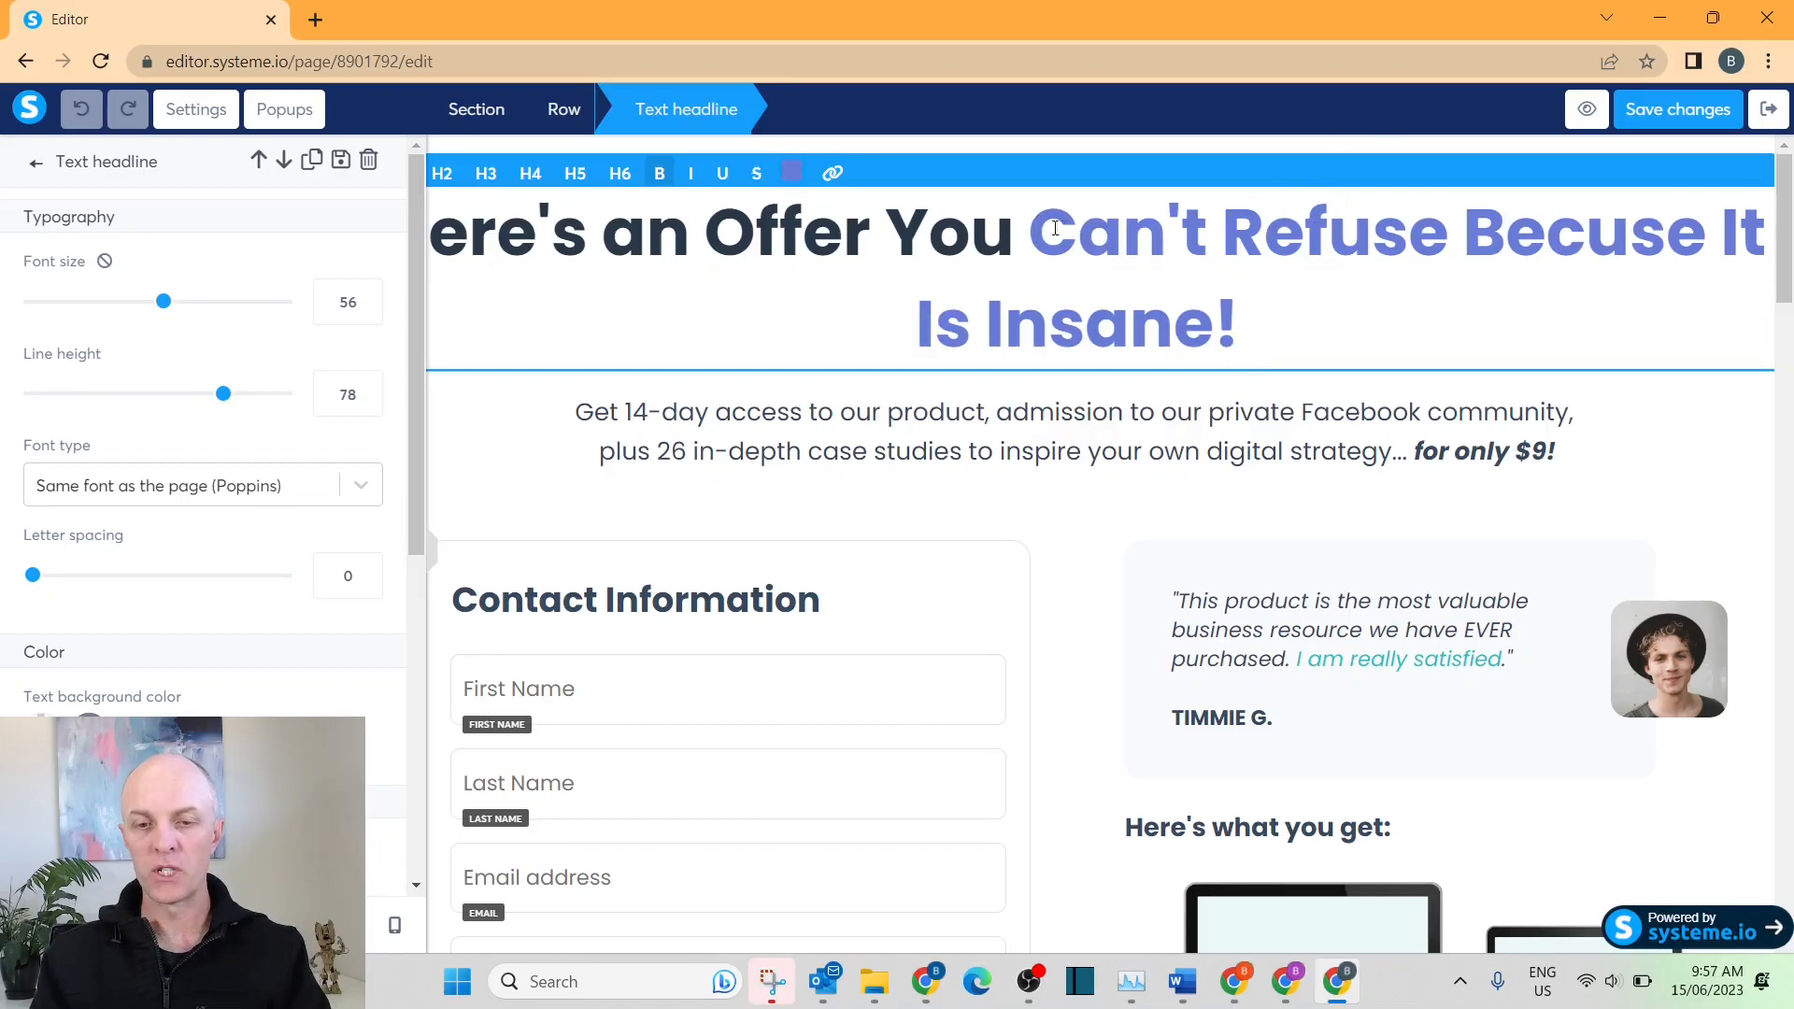
Color the headline words "Becuse It Is Insane!" black (000000).
left_click_drag(1463, 231, 1326, 348)
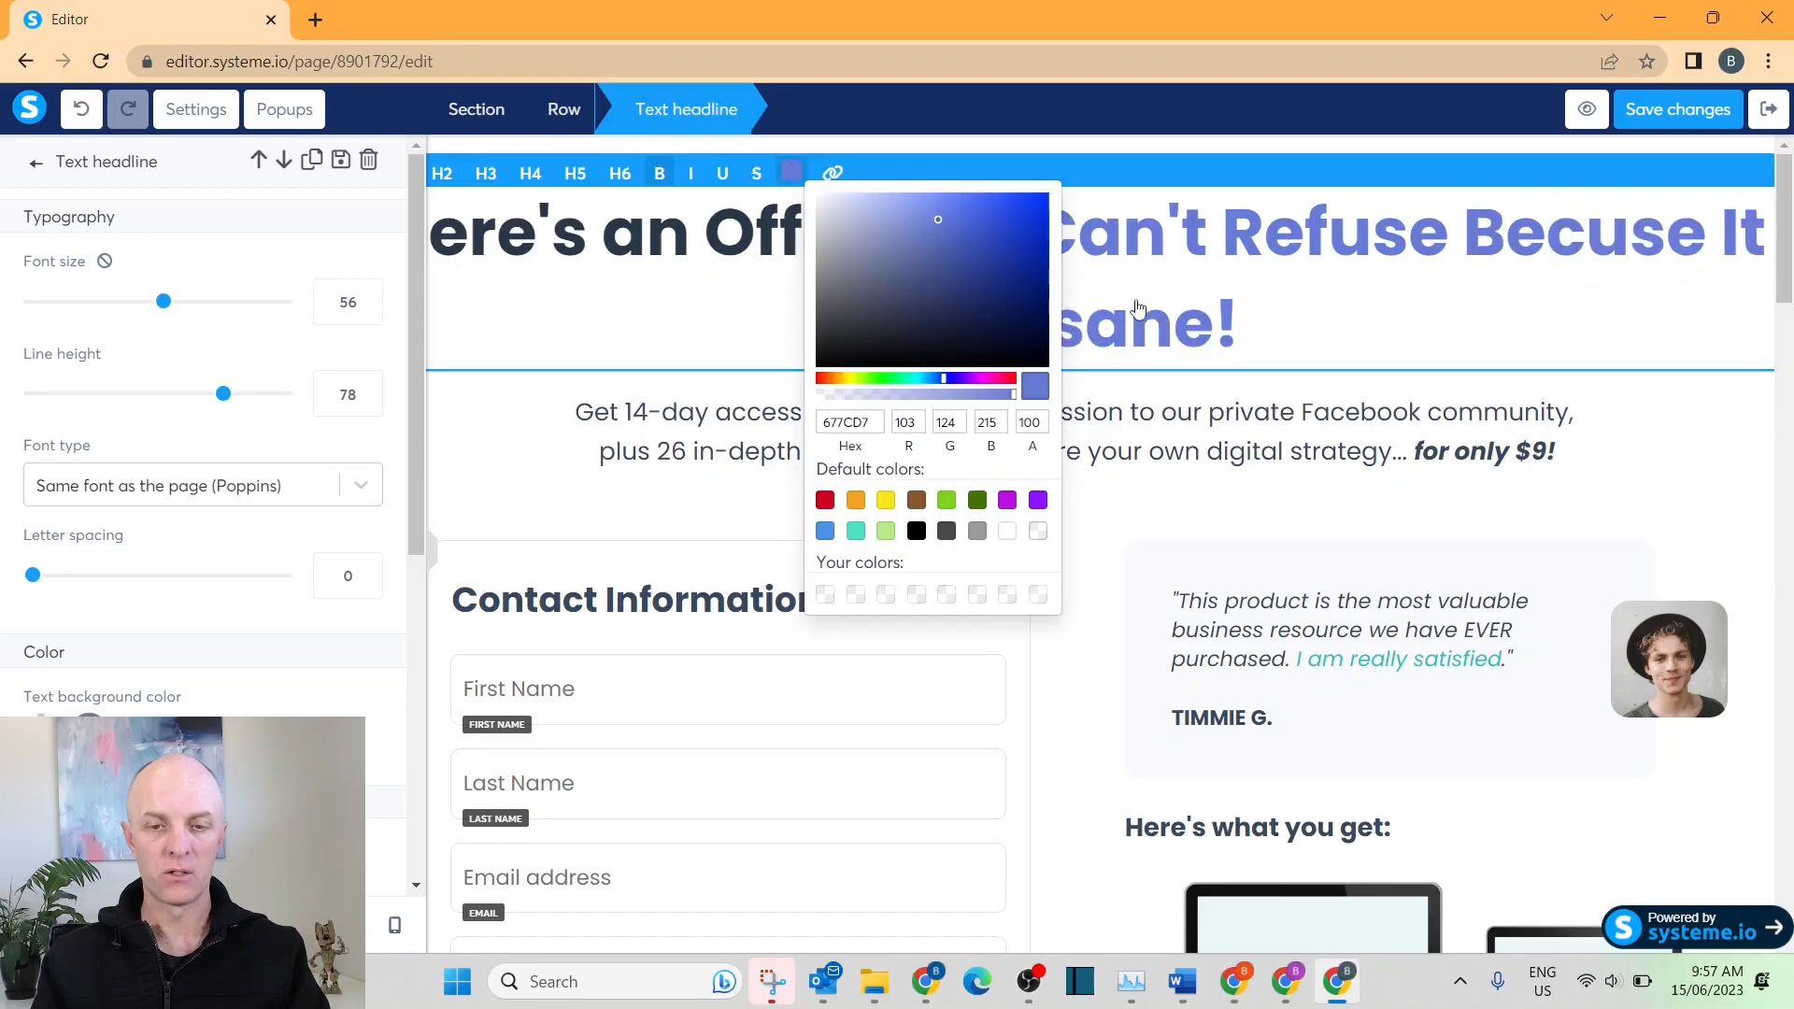
left_click(915, 531)
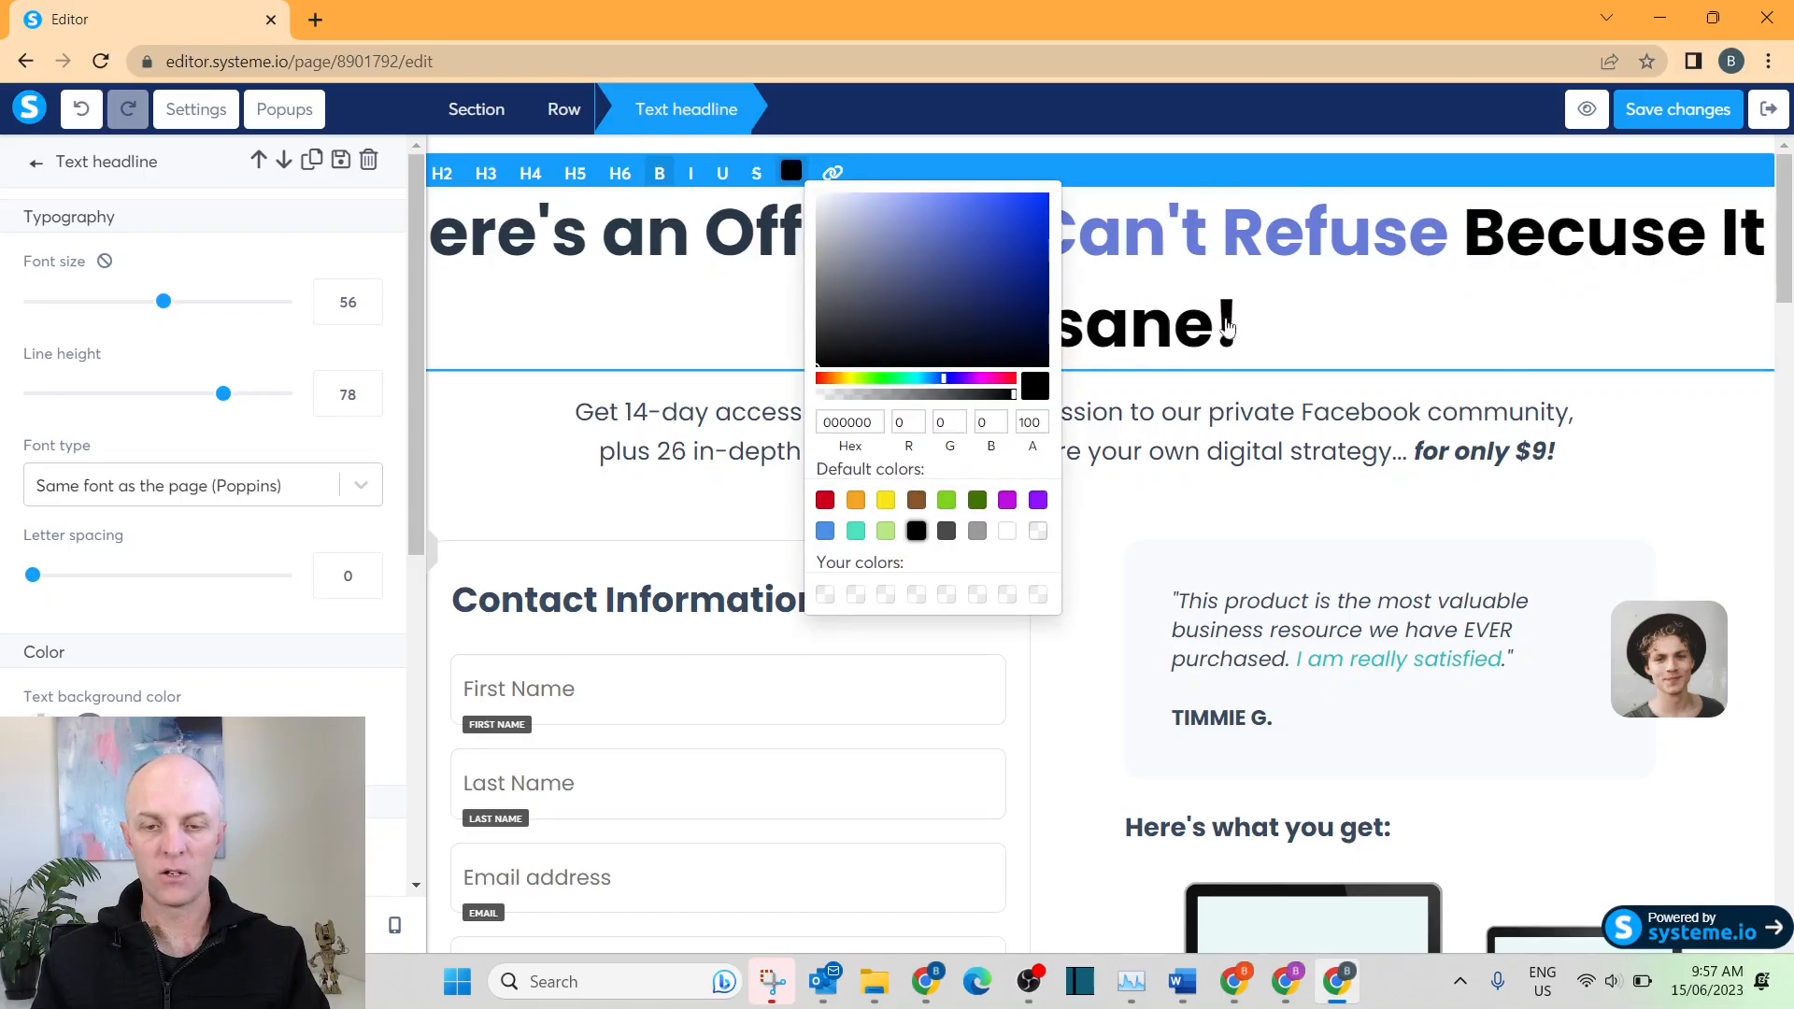
left_click(1365, 322)
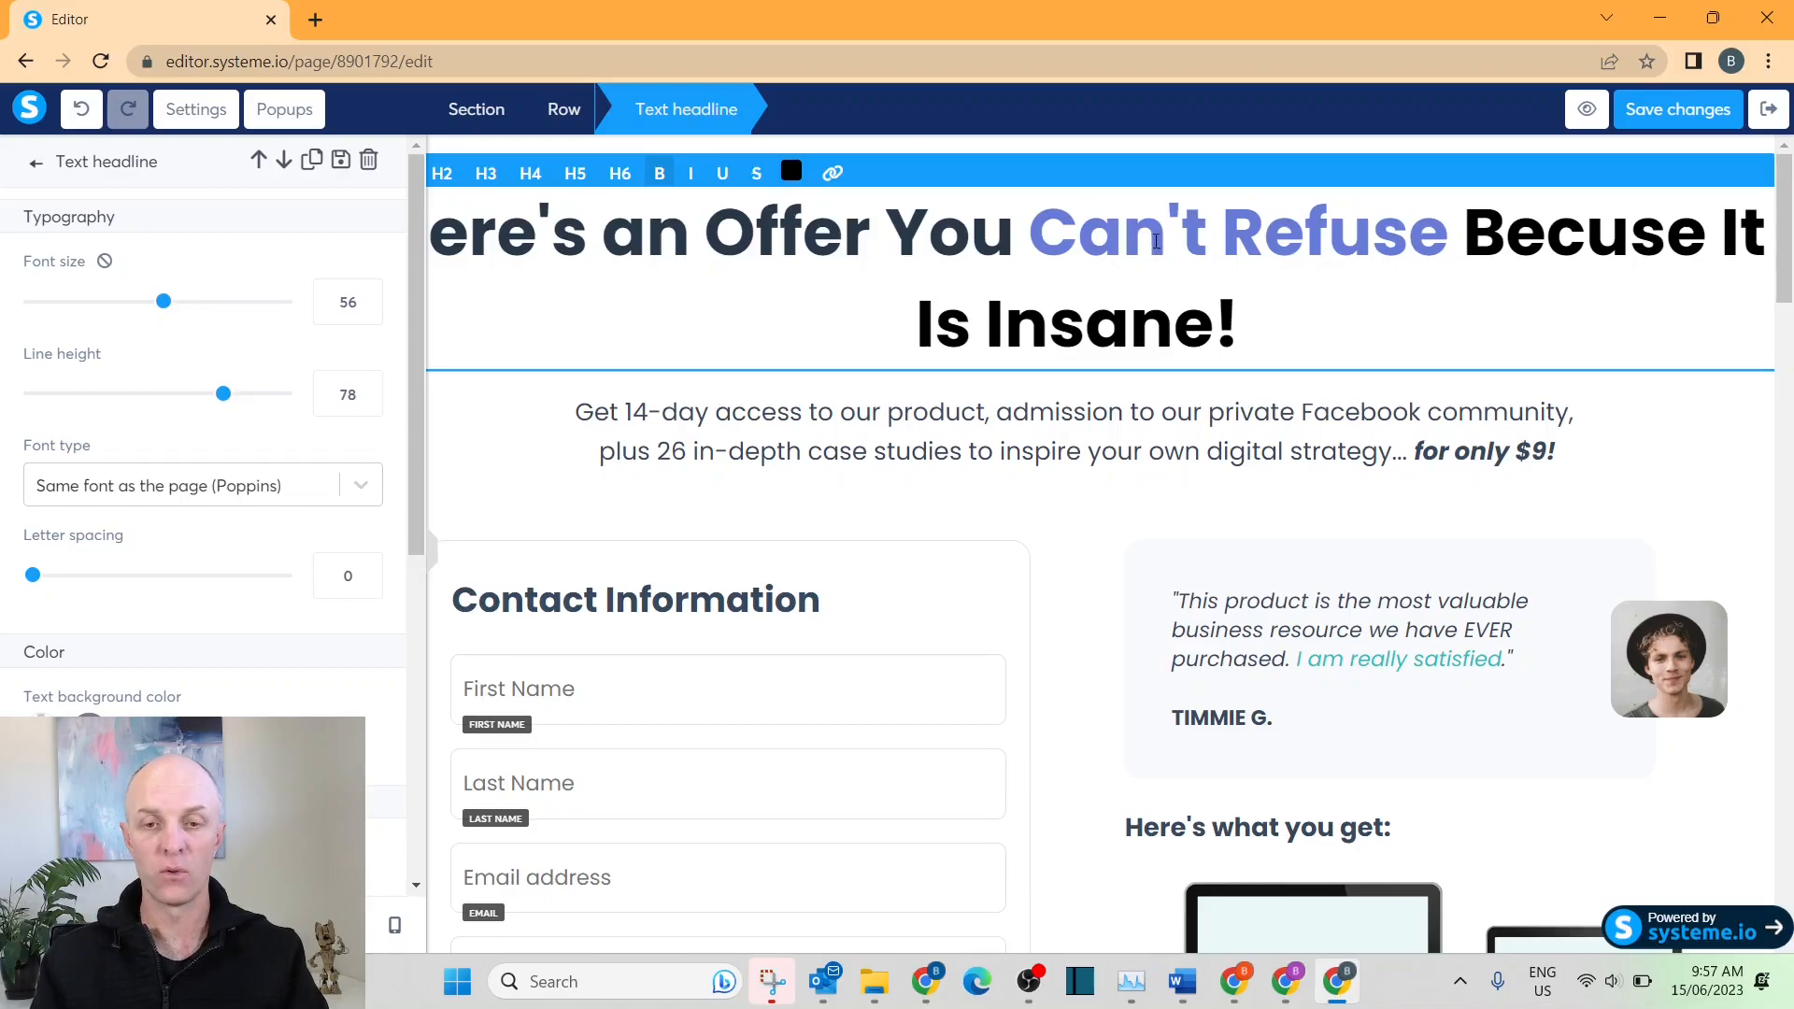
Color the headline words "Can't Refuse" red and leave the headline's settings.
left_click_drag(1051, 232, 1448, 234)
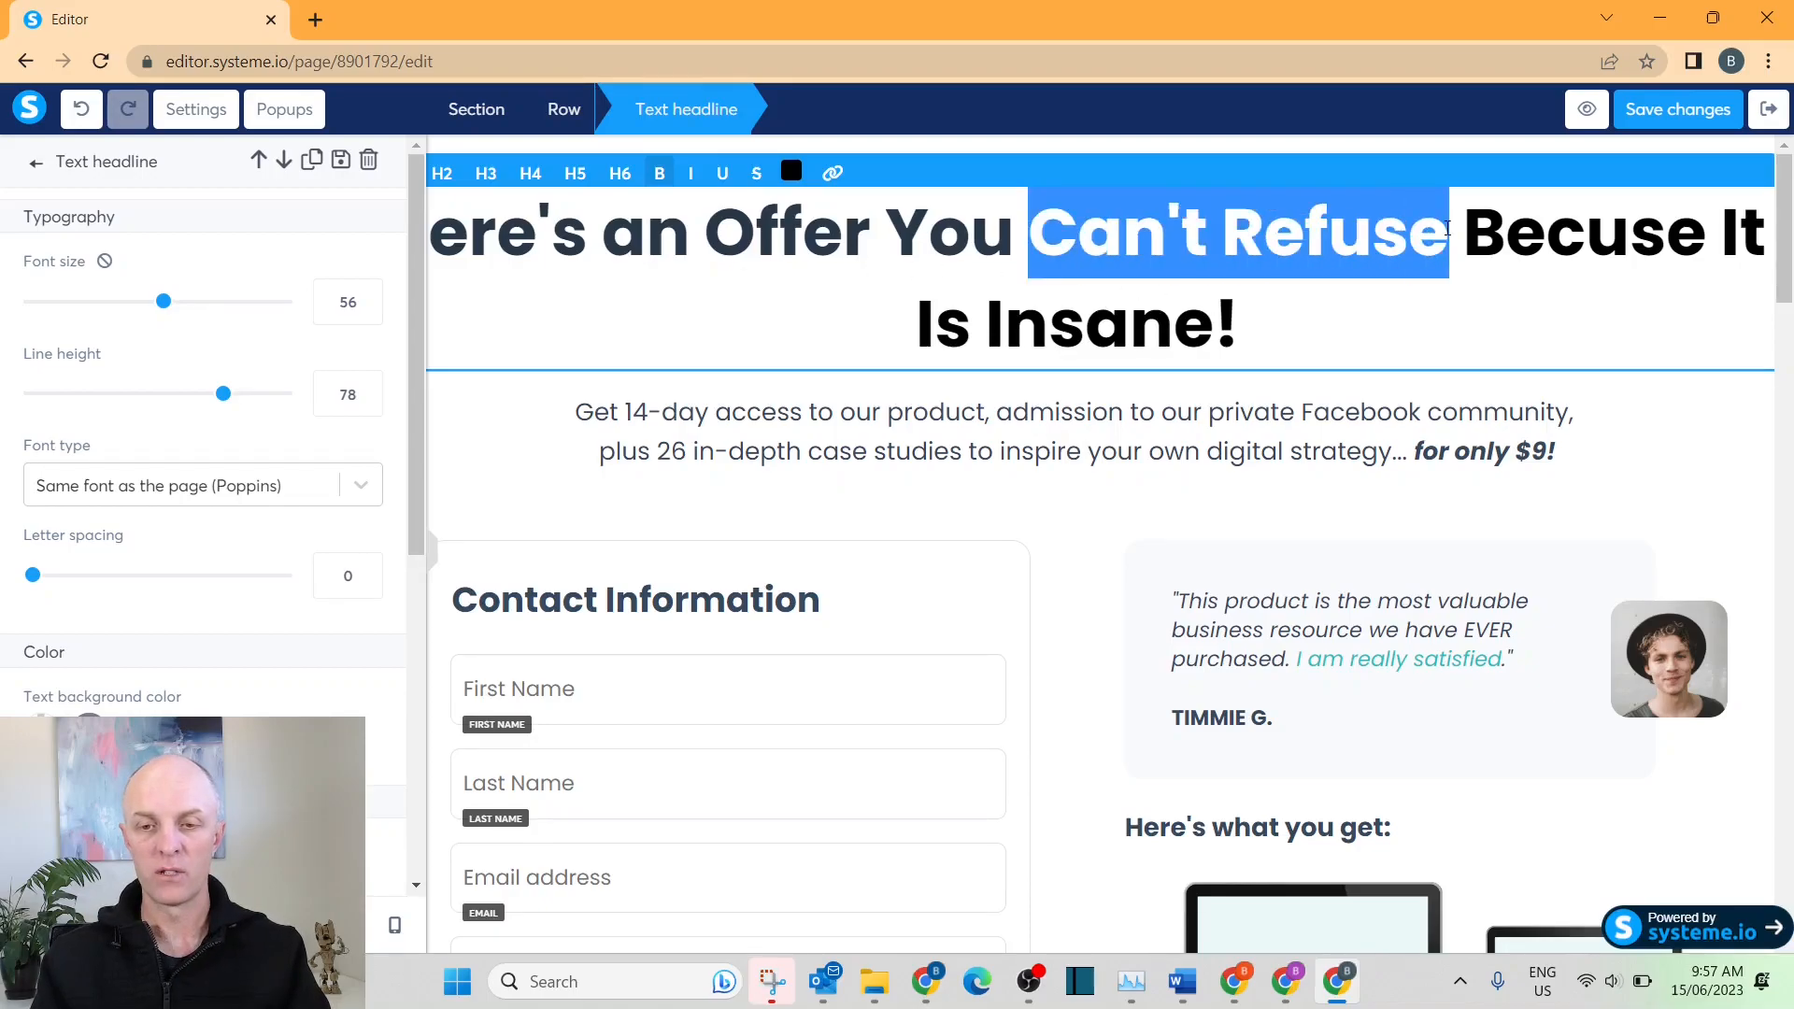
left_click(792, 171)
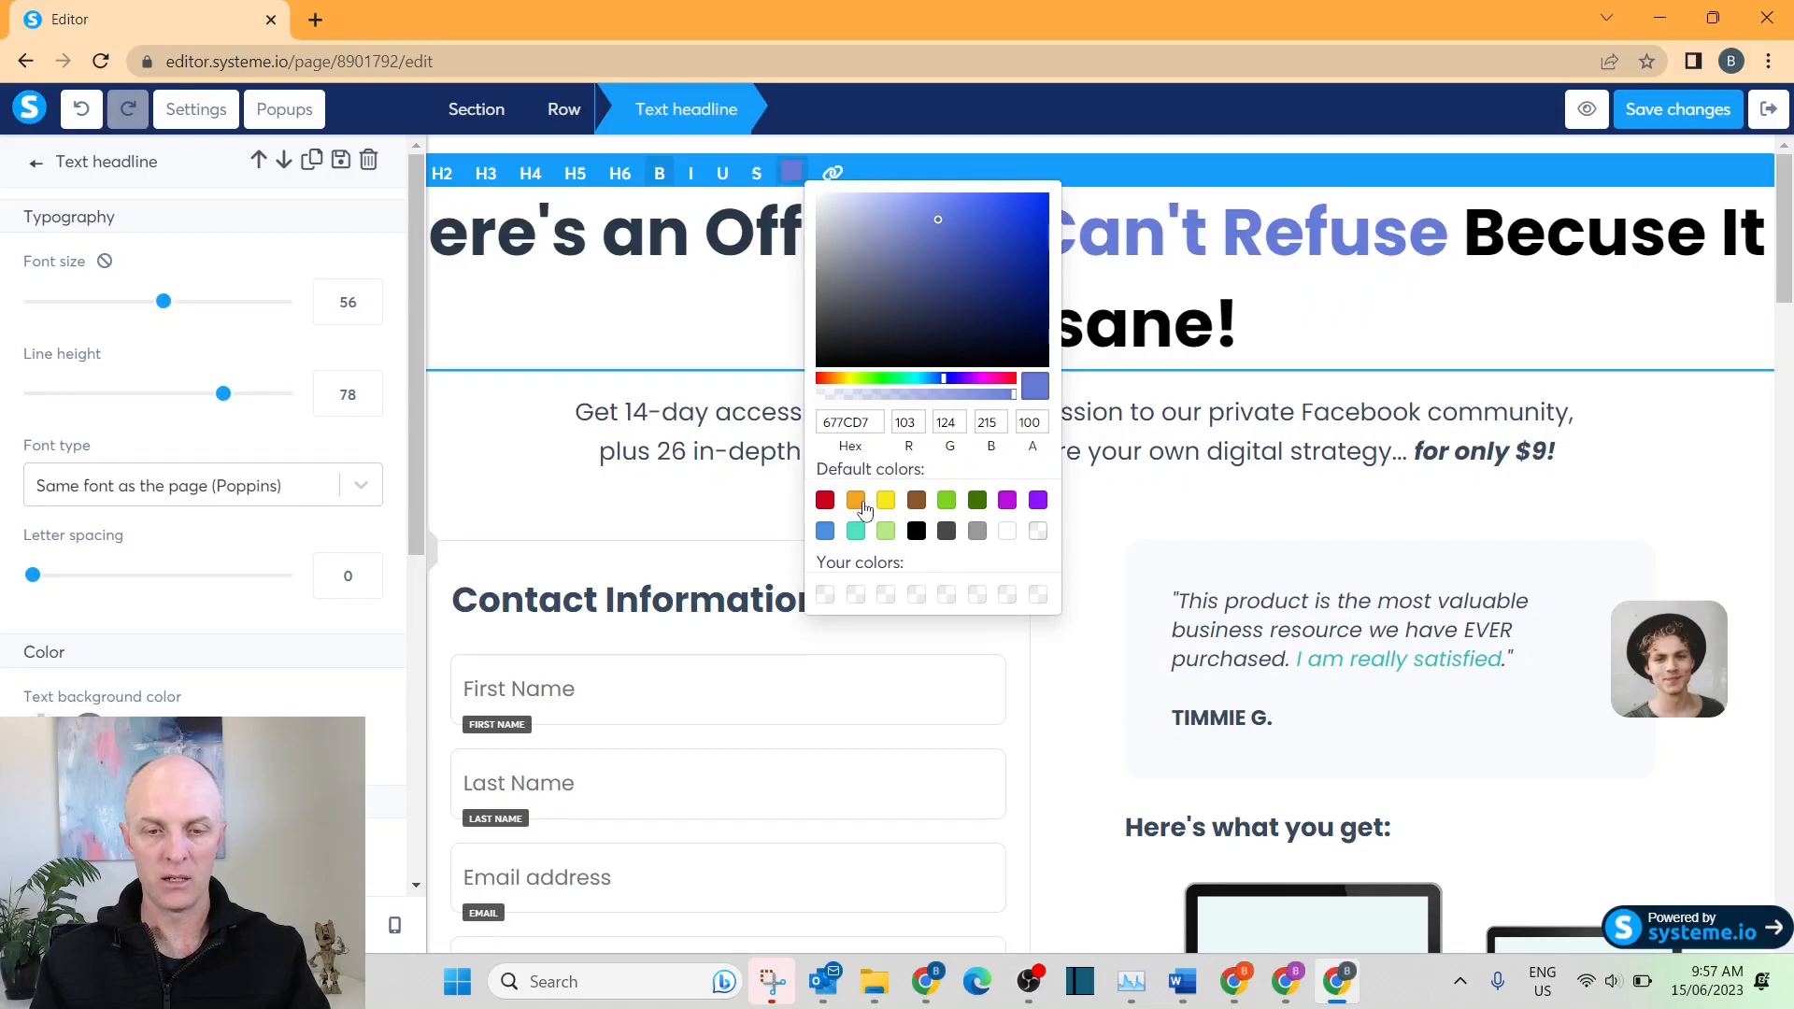
left_click(825, 500)
left_click(1415, 337)
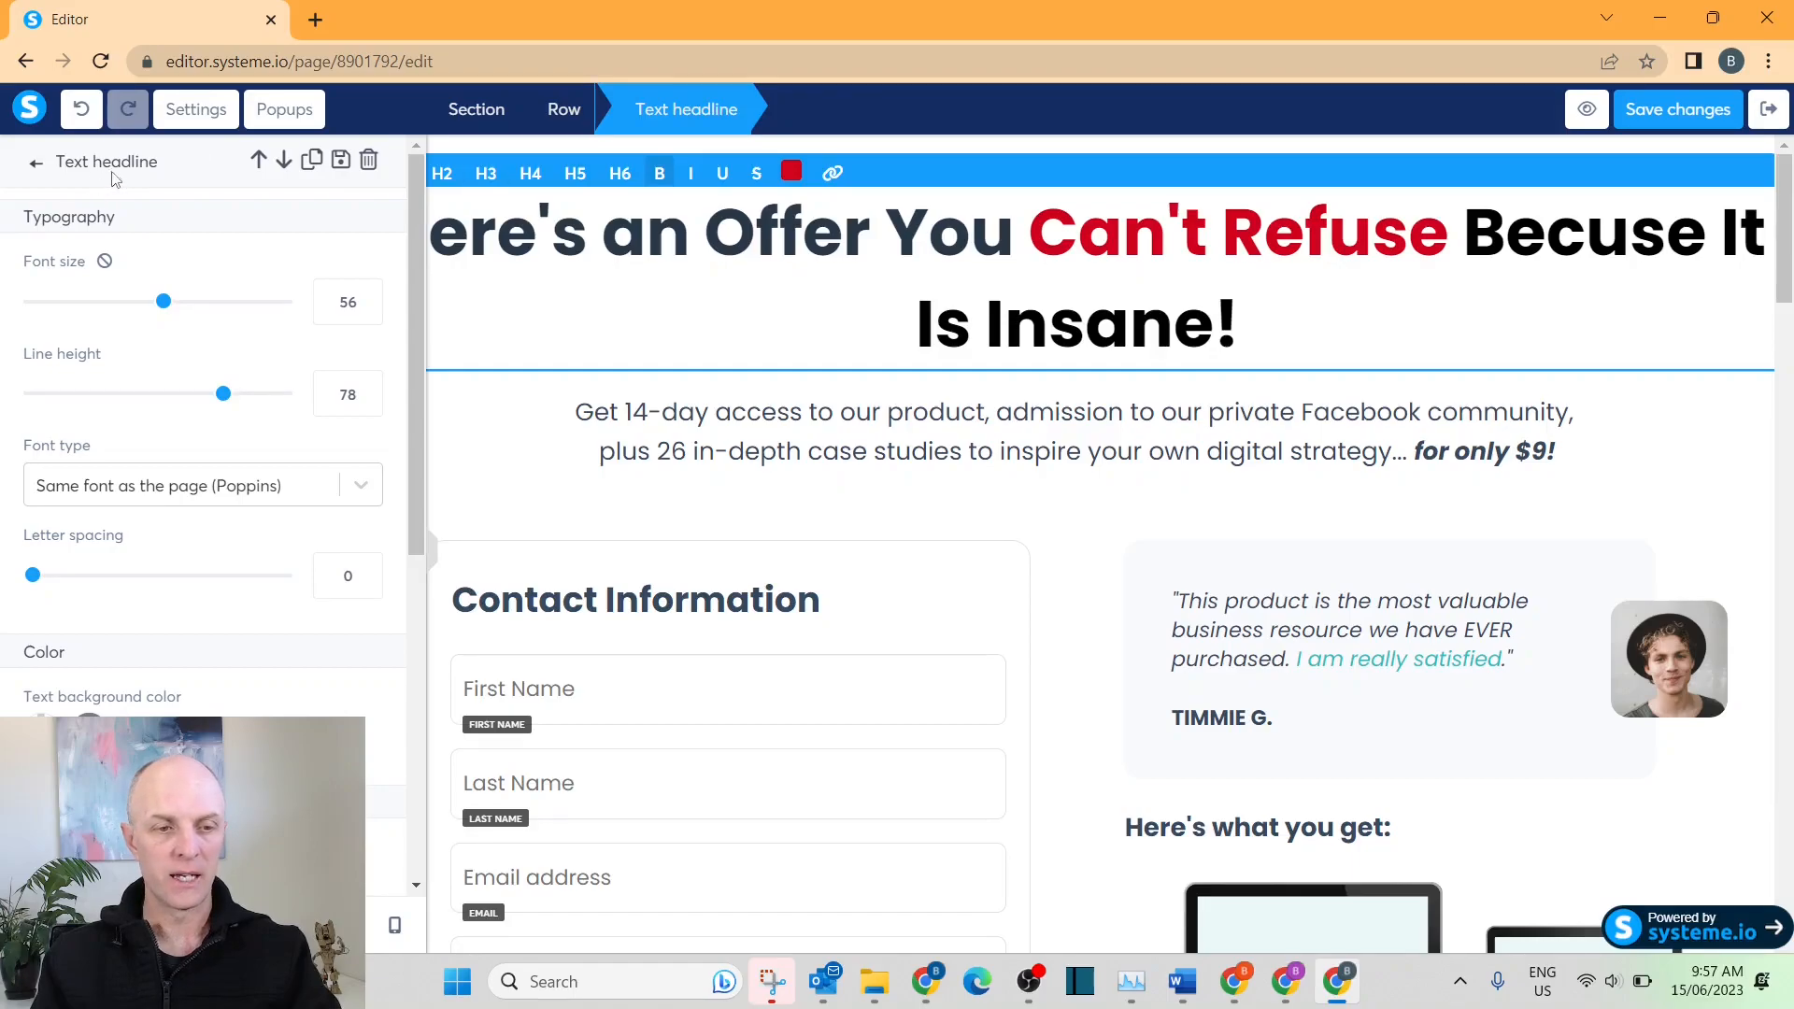
left_click(37, 164)
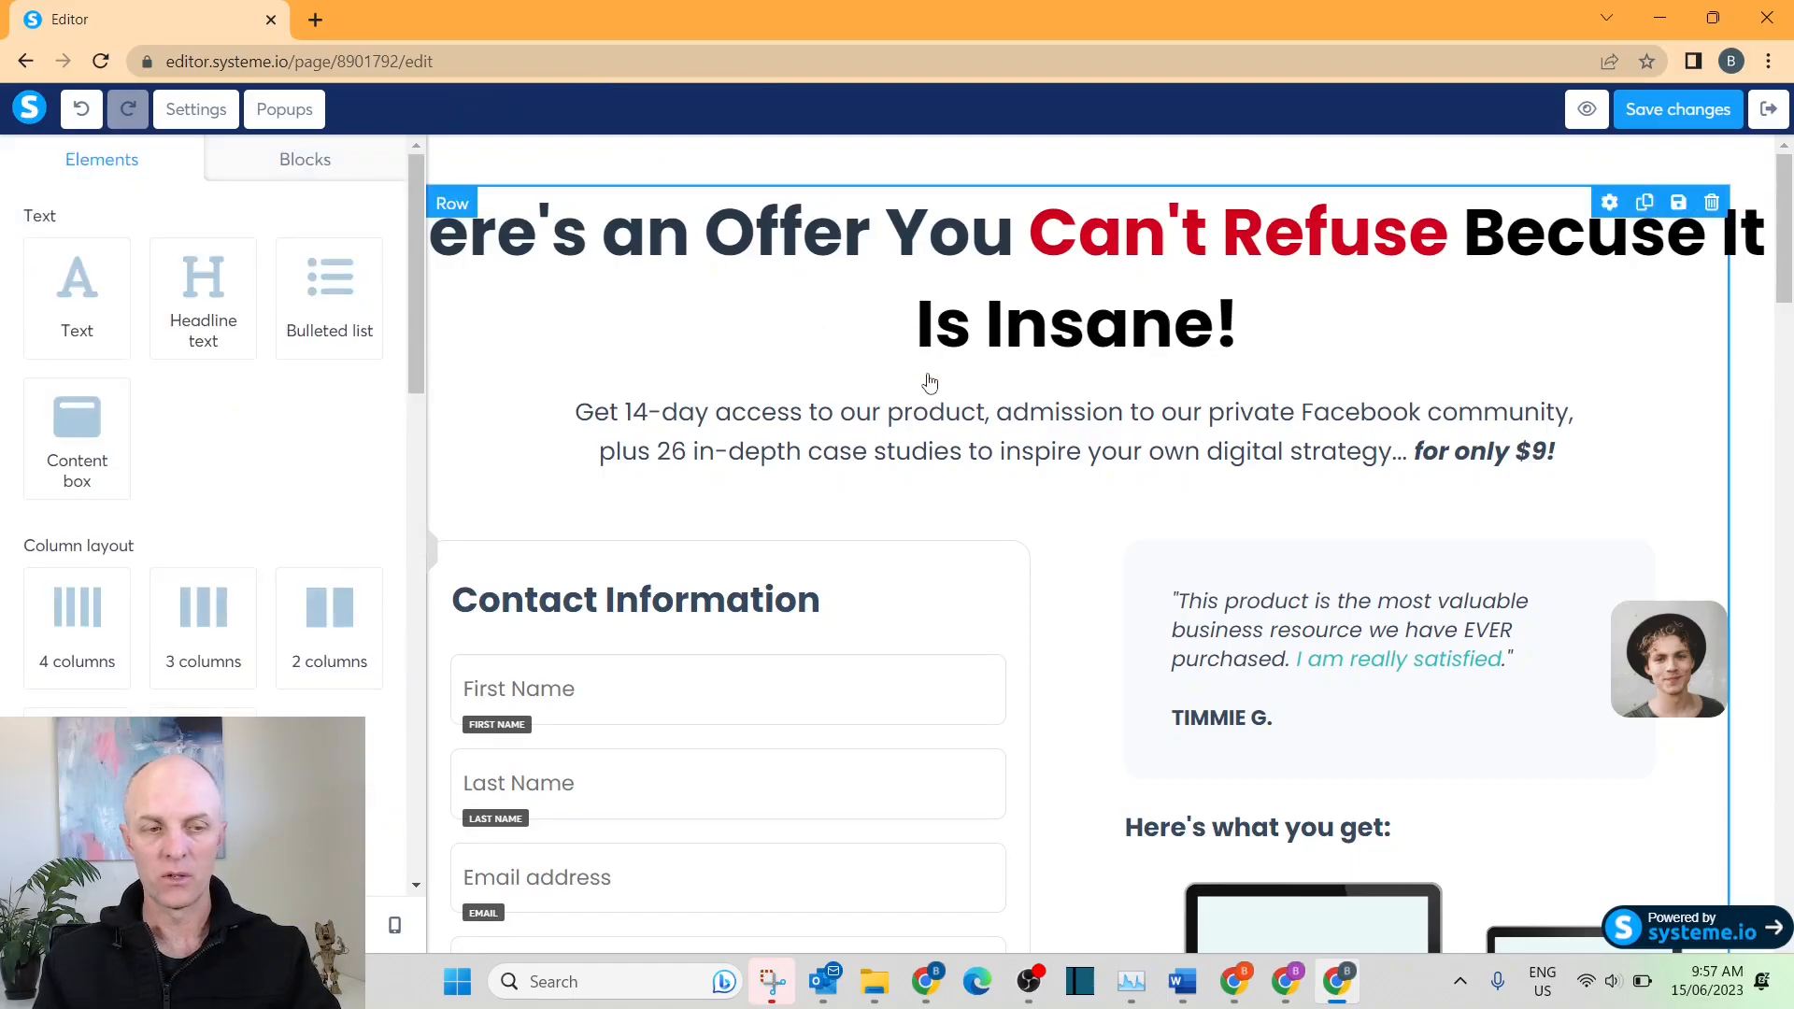
Add a form input between the Zip Code field and the Payment method heading, and set its input type to Country.
left_click(994, 439)
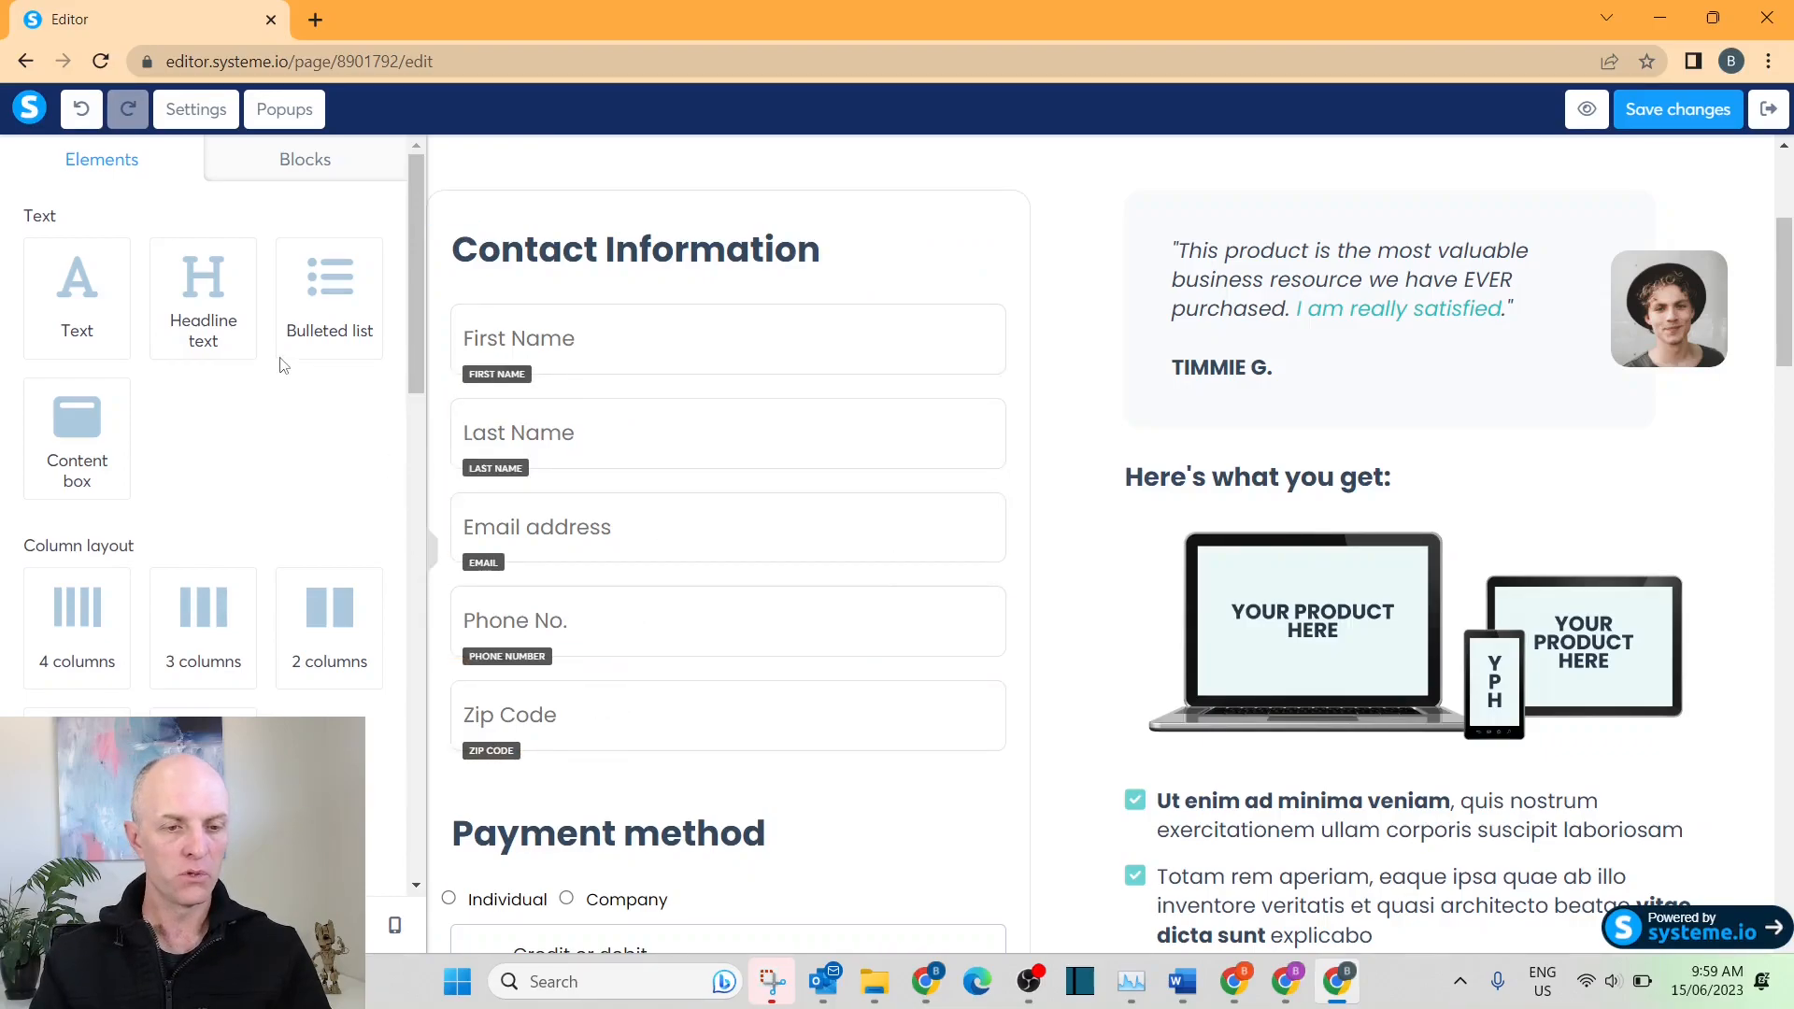
scroll(415, 310, "down", 1)
left_click_drag(417, 315, 411, 455)
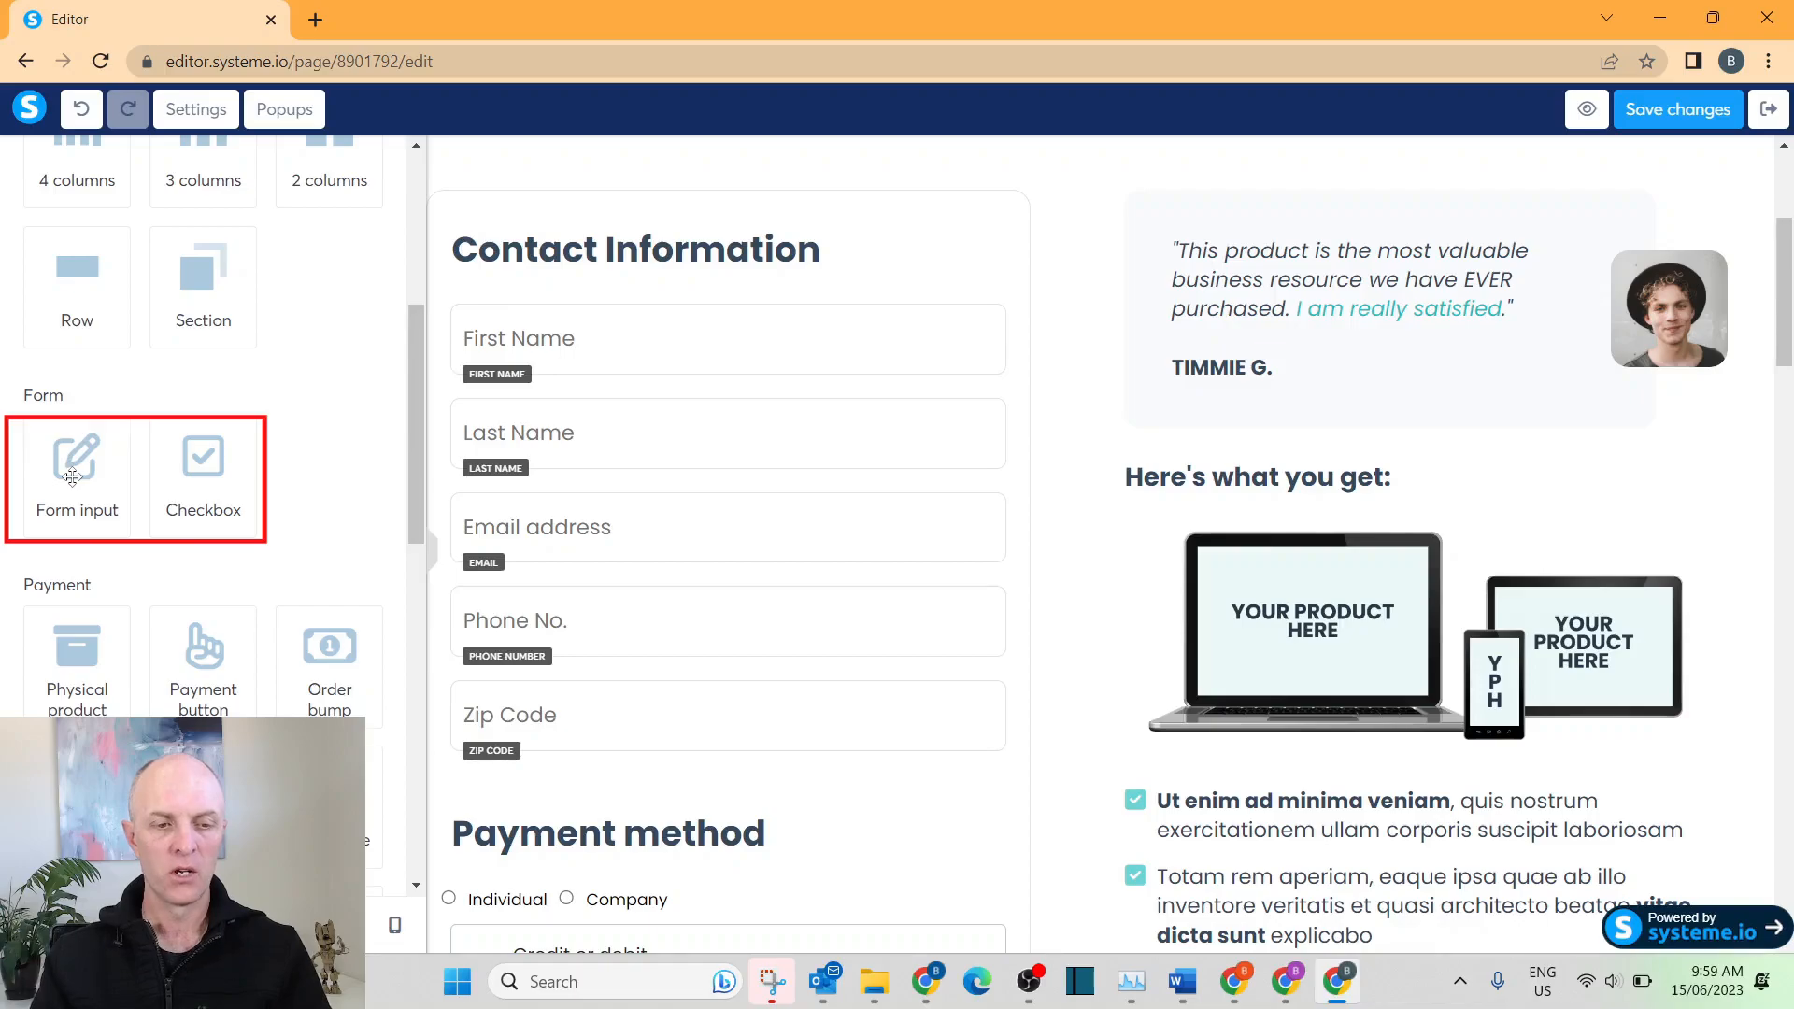
mouse_move(73, 478)
left_mouse_down()
mouse_move(472, 643)
mouse_move(578, 794)
mouse_move(583, 686)
mouse_move(585, 751)
left_mouse_up()
left_click(688, 519)
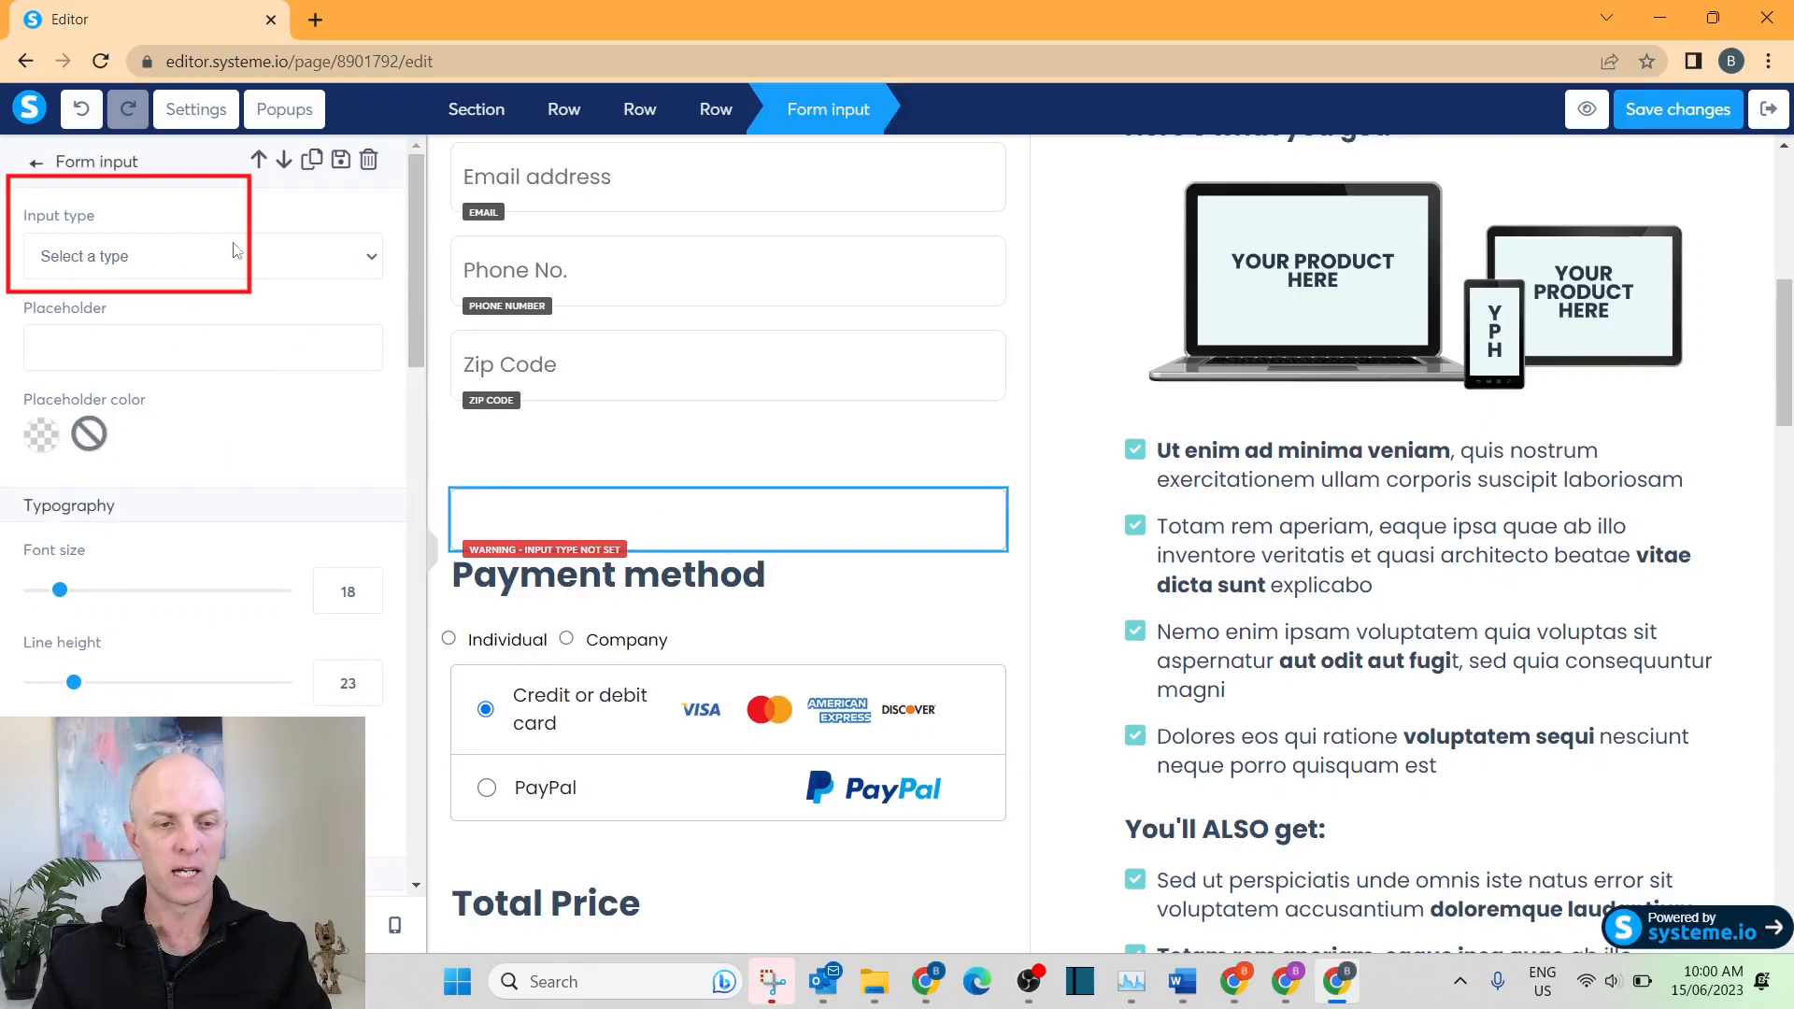
left_click(372, 265)
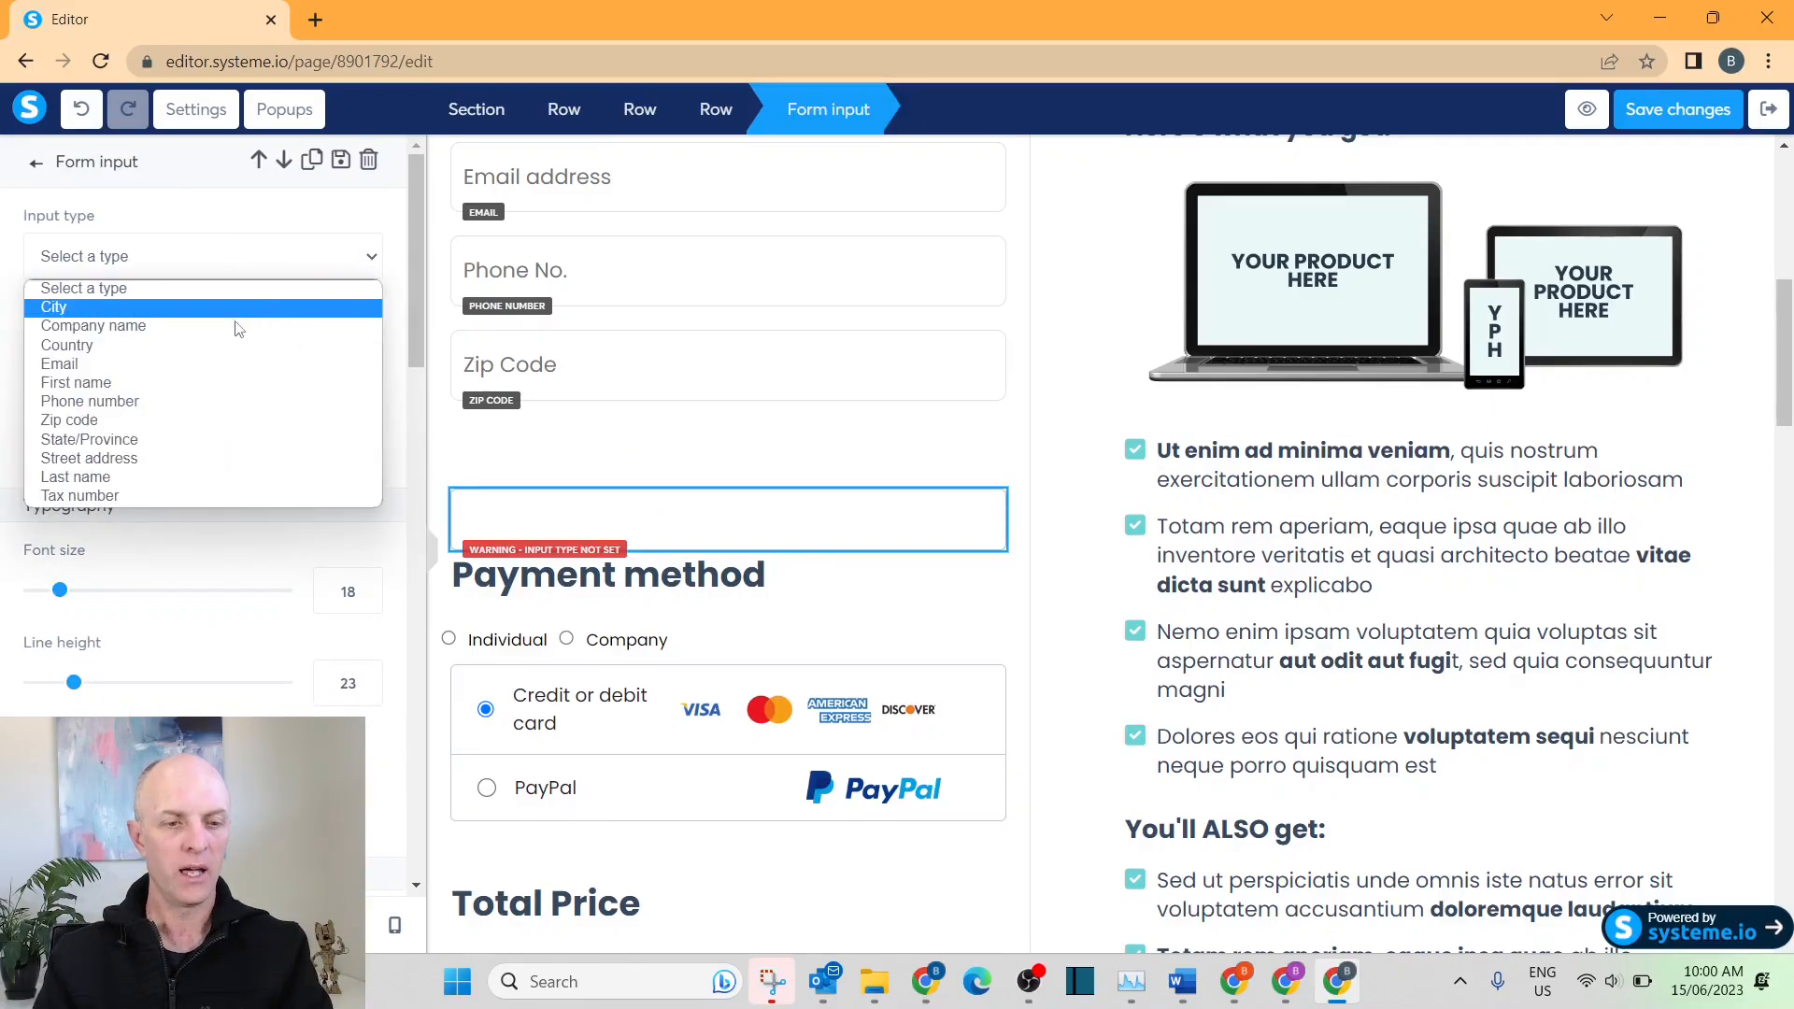
left_click(182, 347)
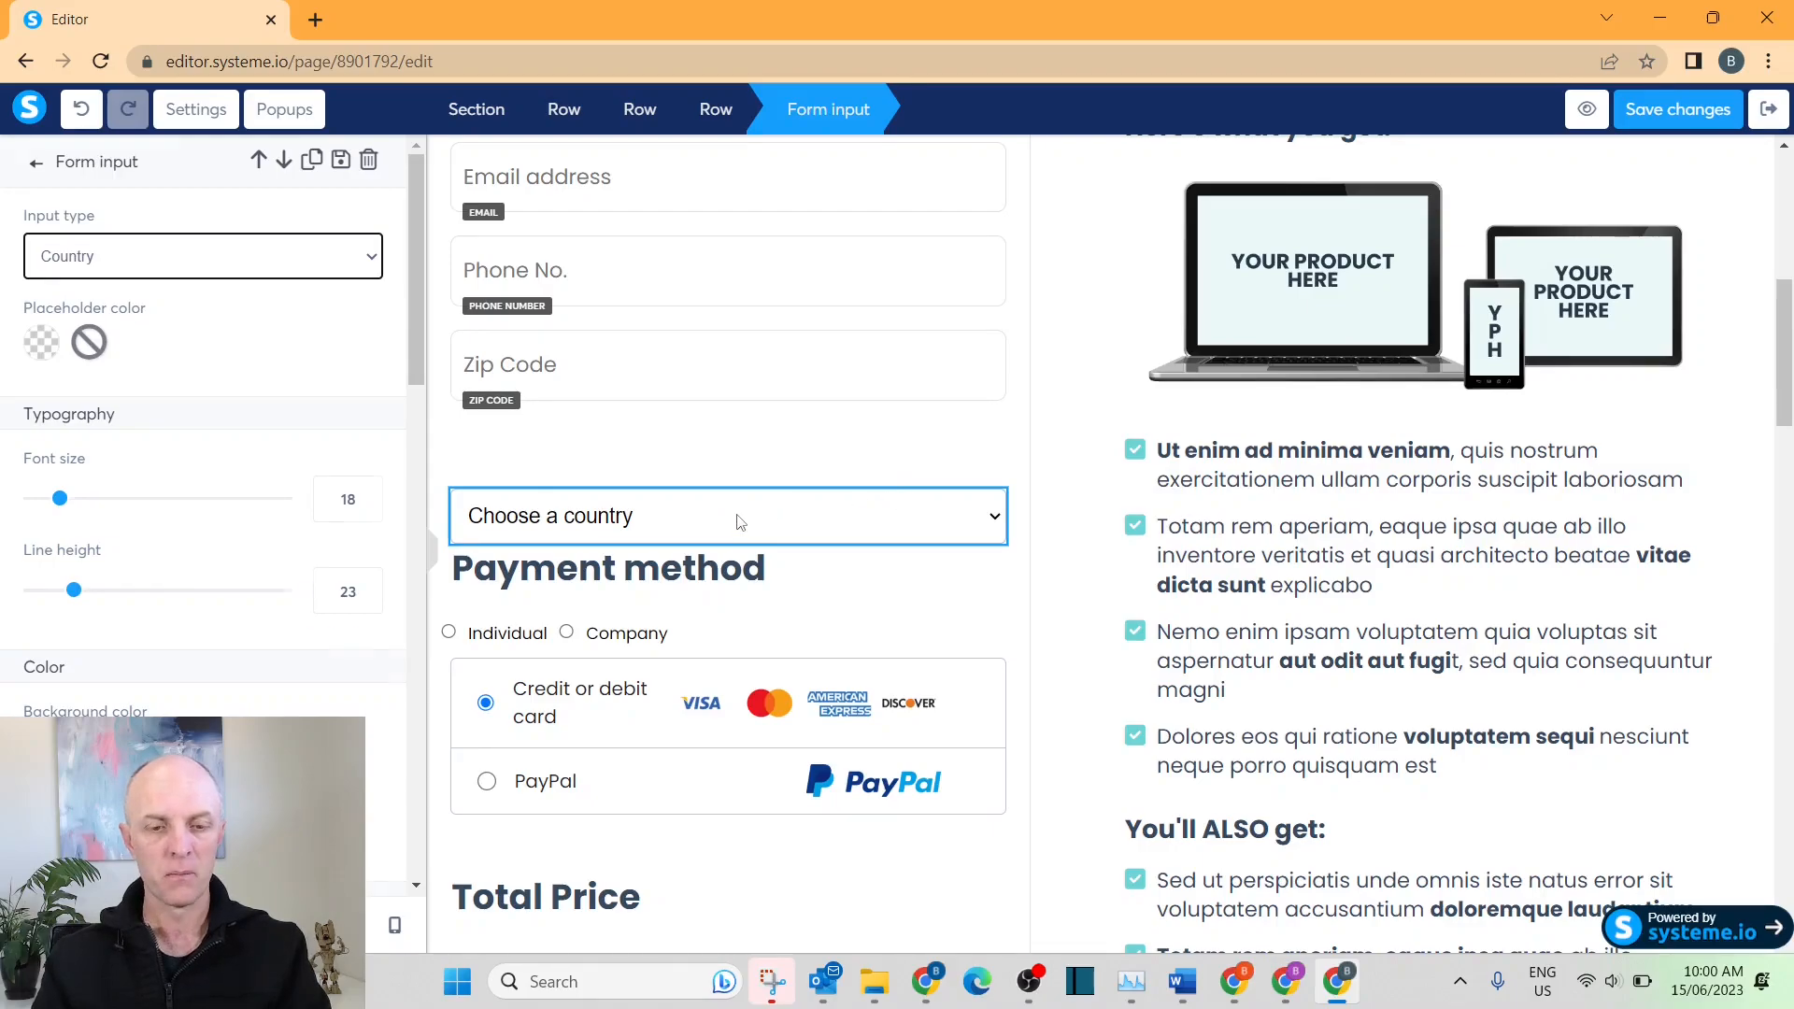
Leave the country field's settings and examine the payment method and total price sections of the order form.
left_click(878, 456)
scroll(882, 391, "up", 3)
scroll(881, 390, "down", 1)
scroll(881, 390, "down", 5)
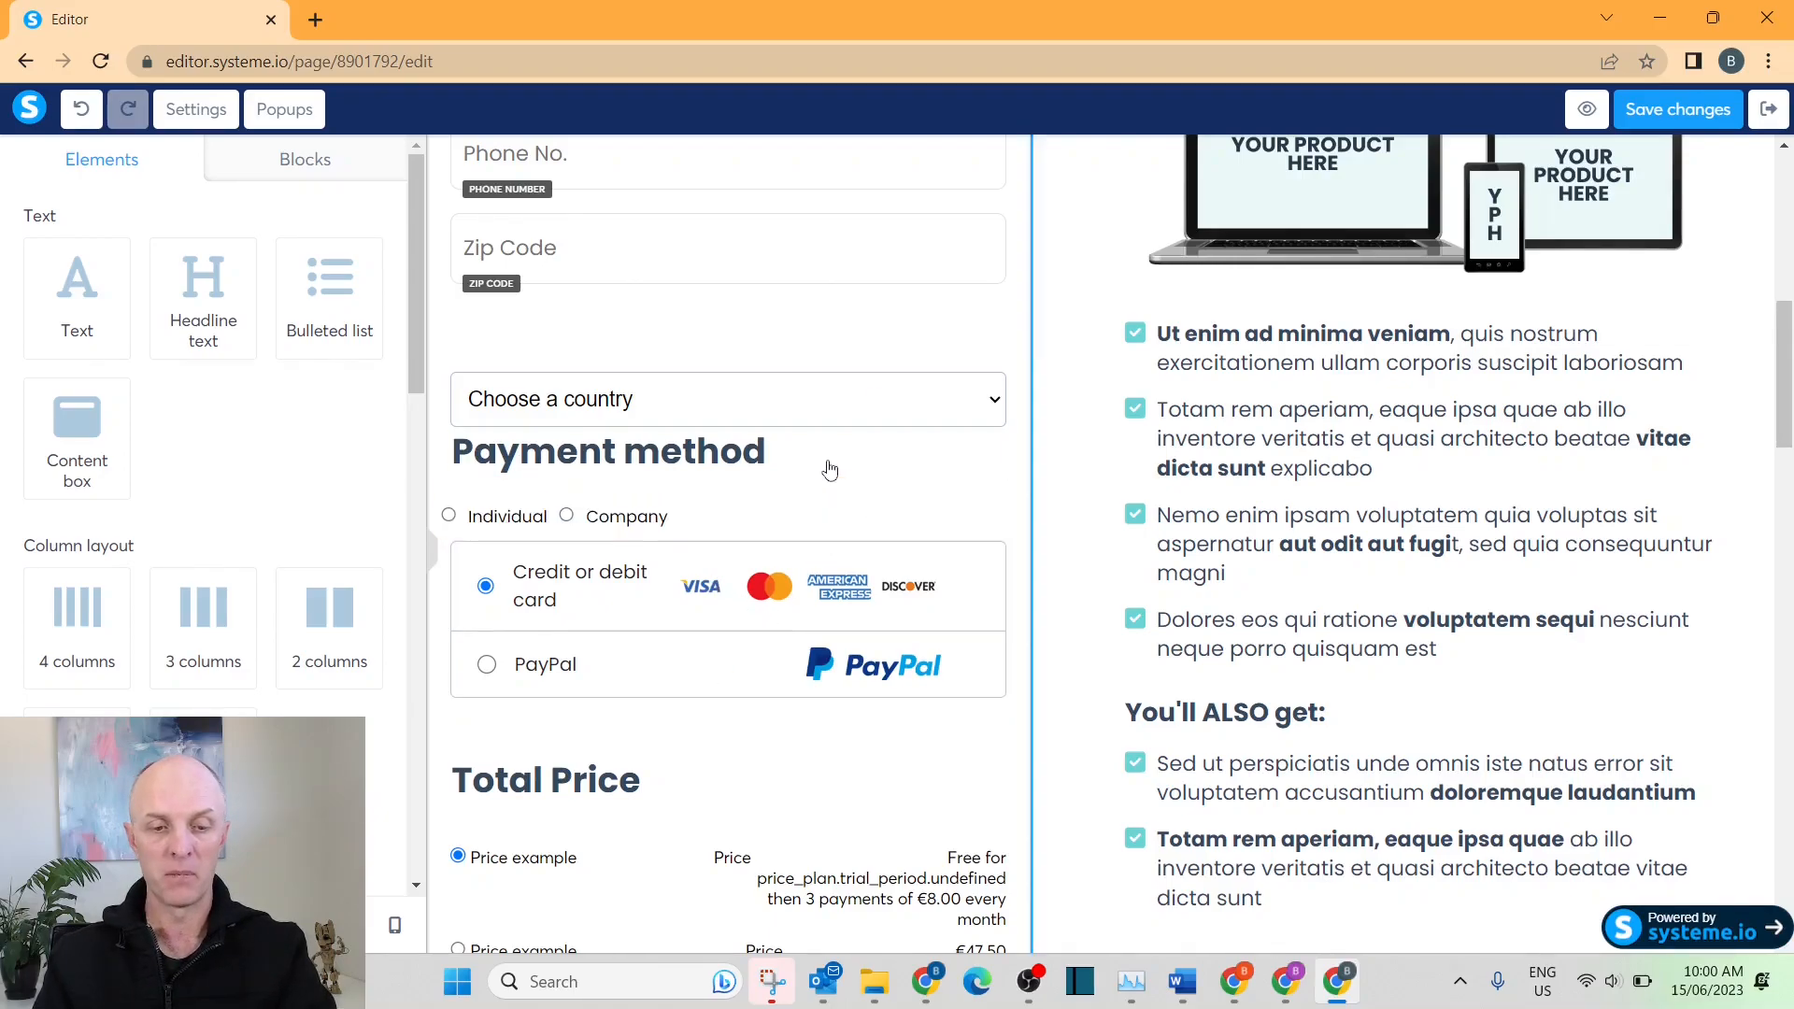
scroll(827, 468, "down", 3)
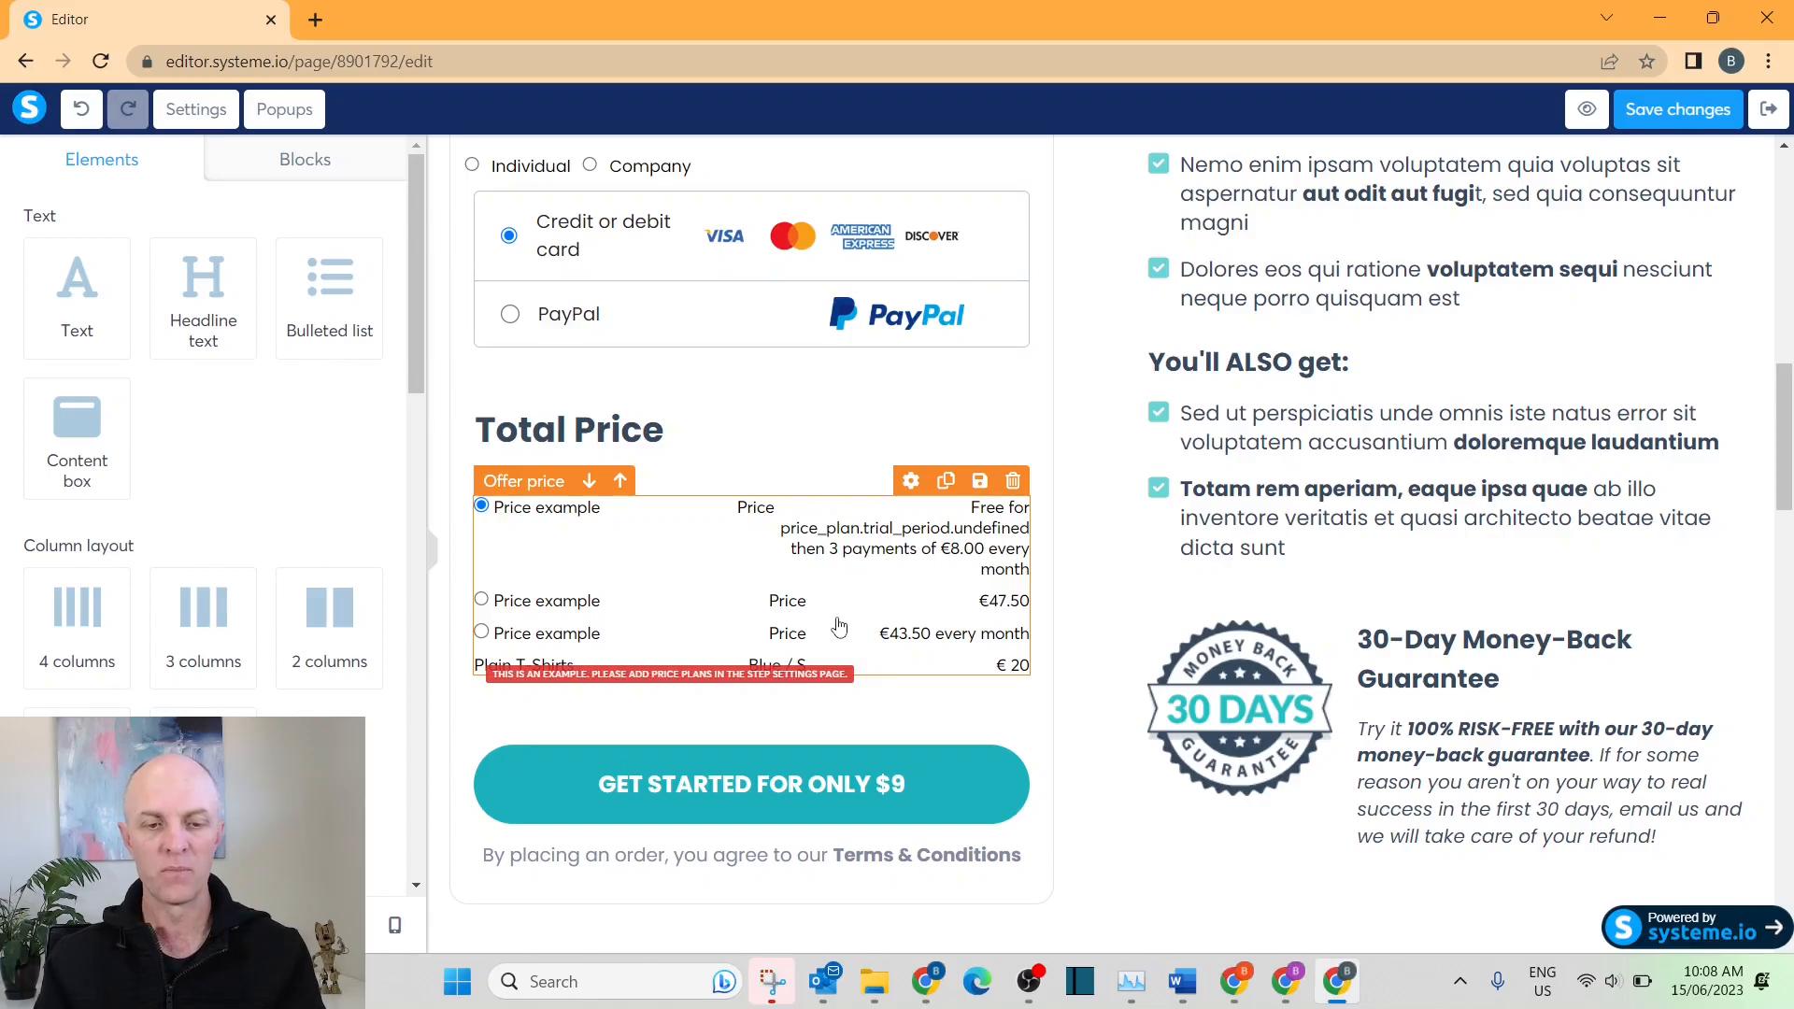
scroll(1308, 523, "up", 5)
scroll(1335, 515, "up", 2)
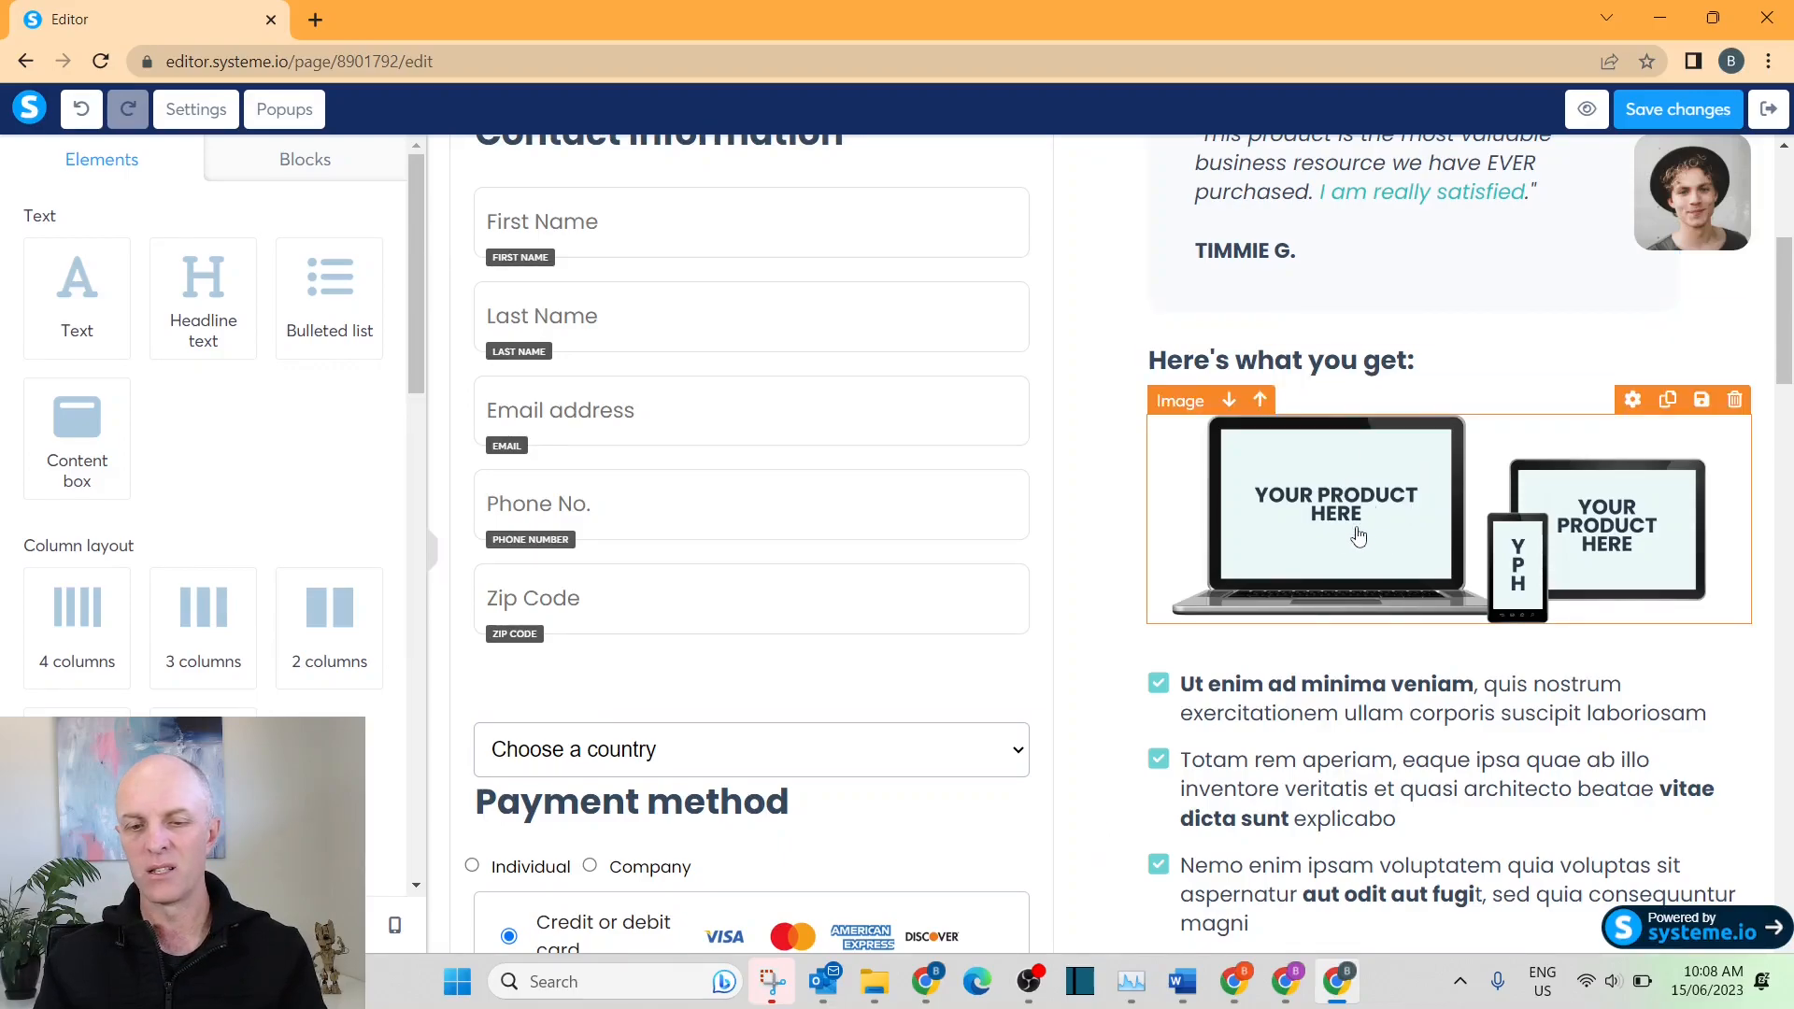
Delete the placeholder product image under the "Here's what you get:" heading.
left_click(1390, 510)
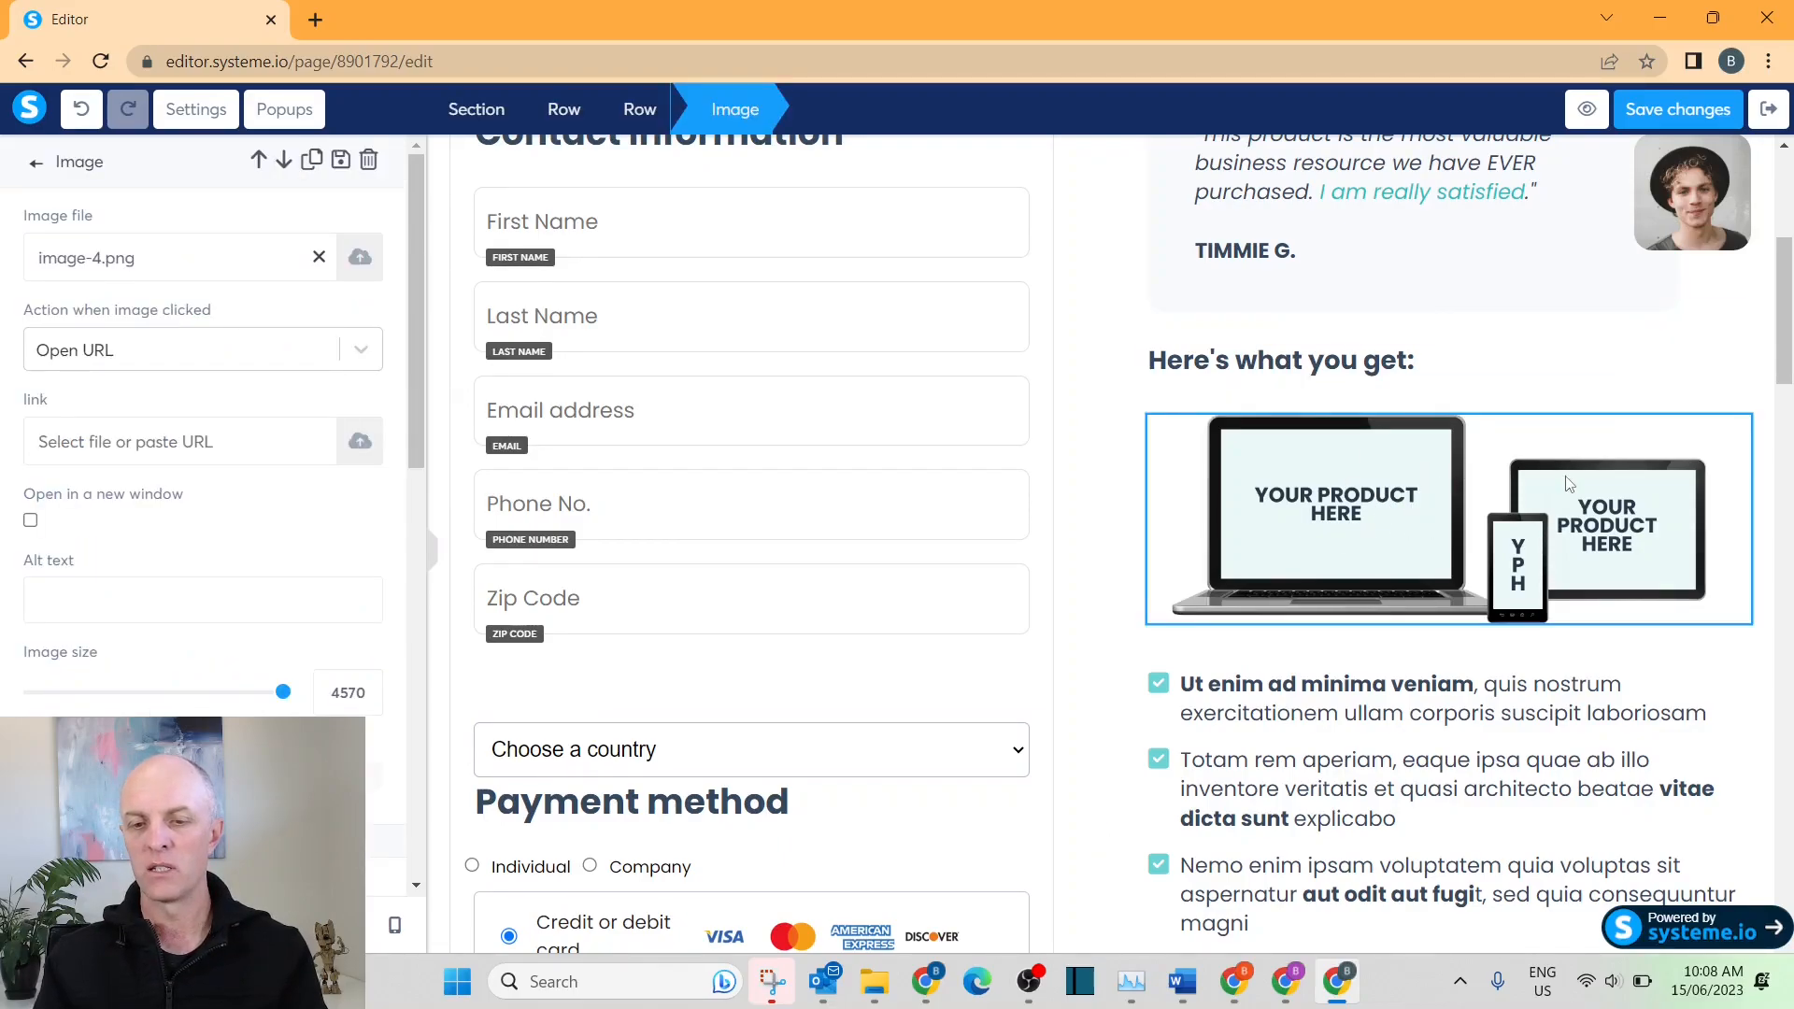
left_click(1527, 443)
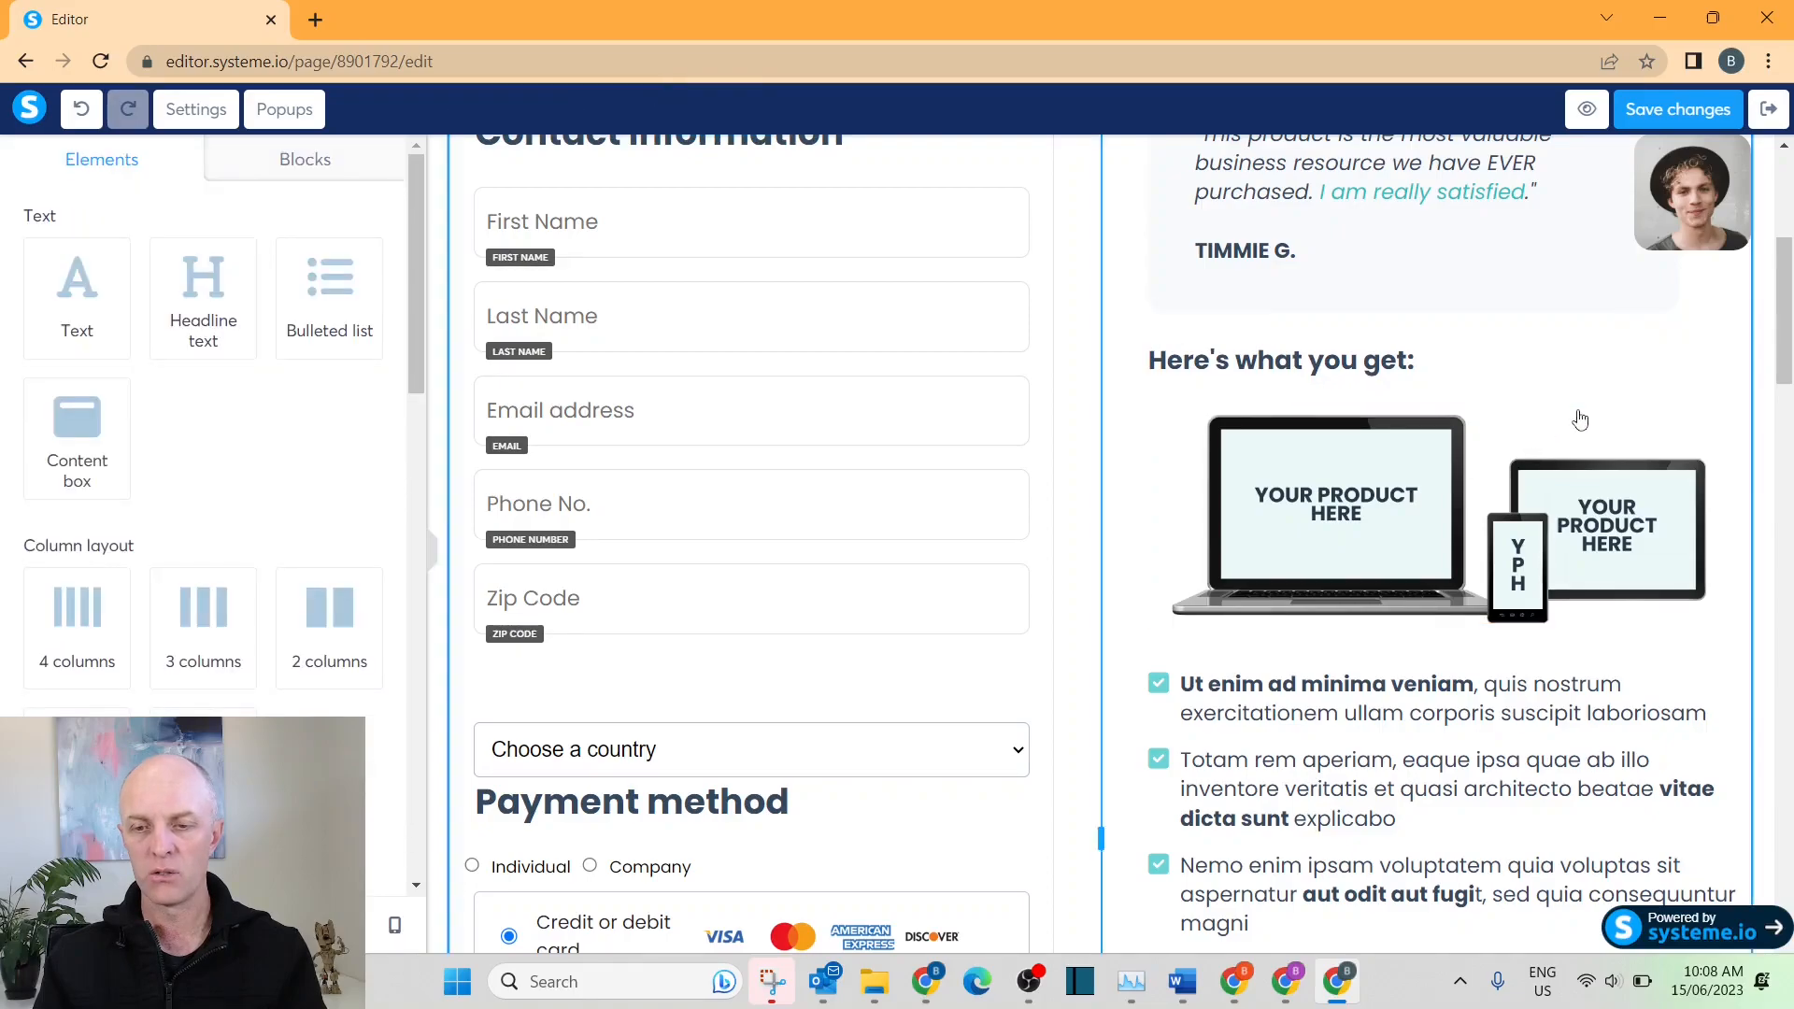
mouse_move(1723, 428)
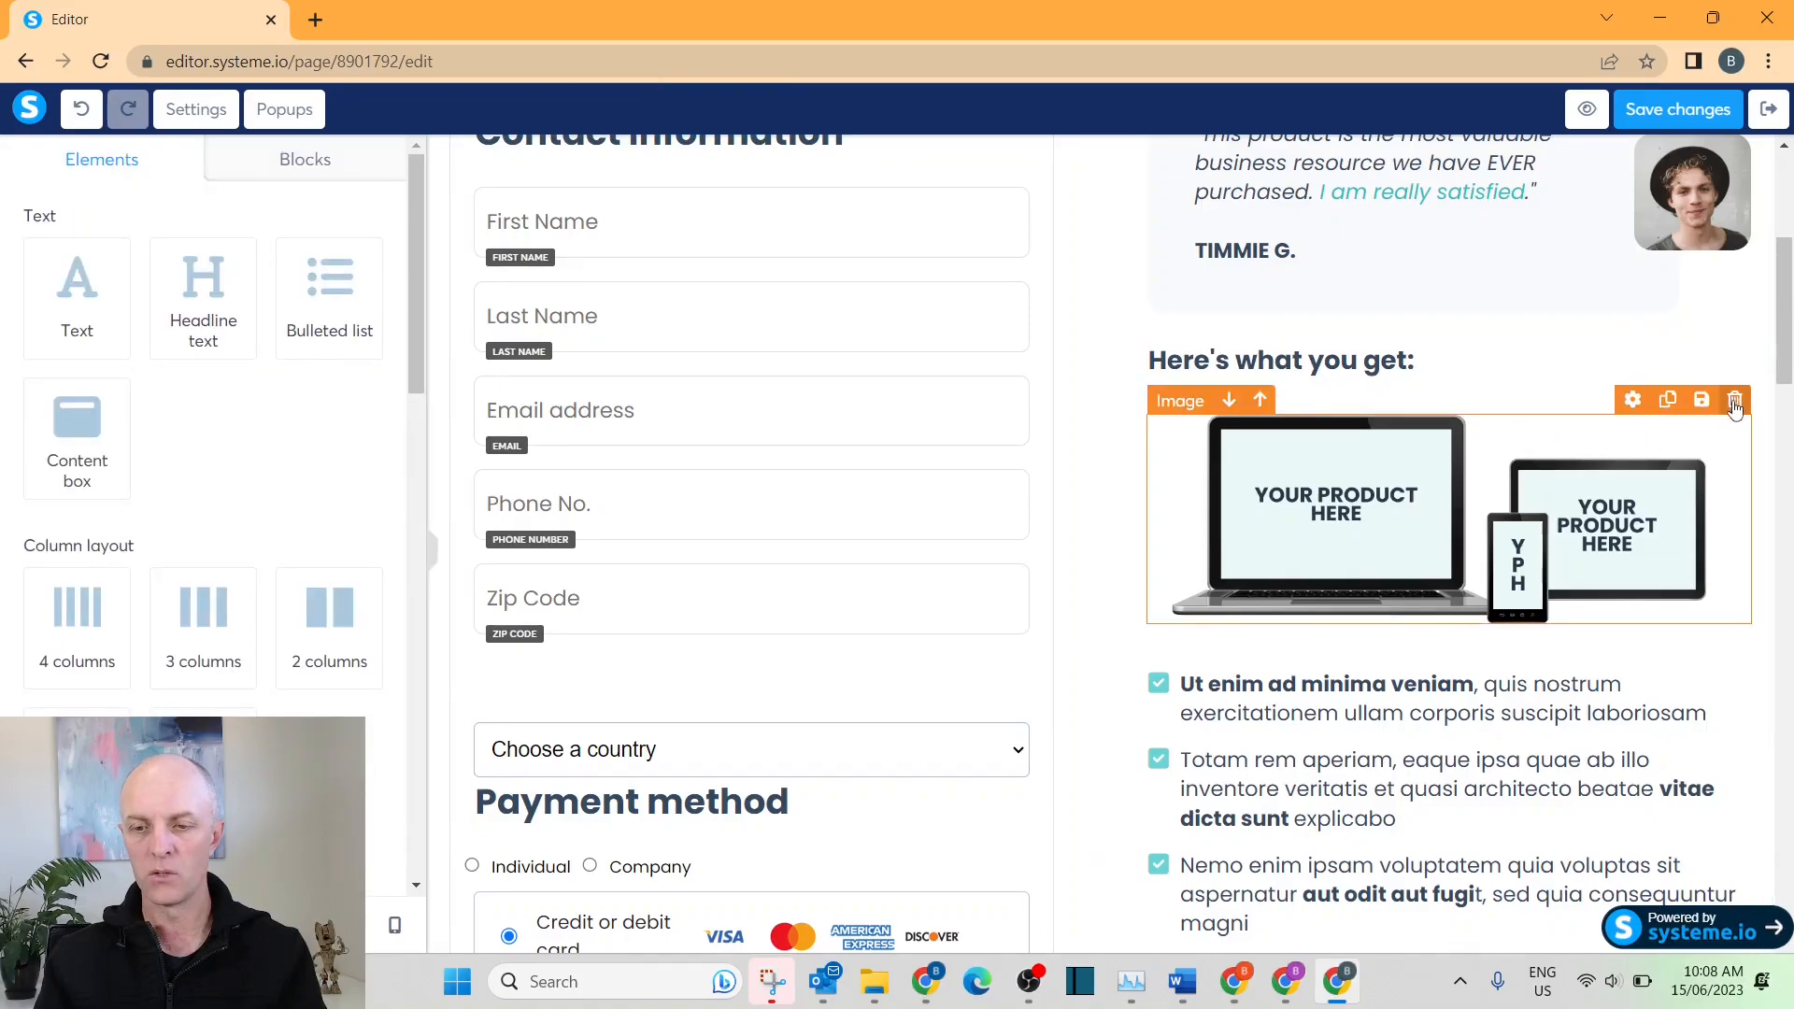
left_click(1735, 402)
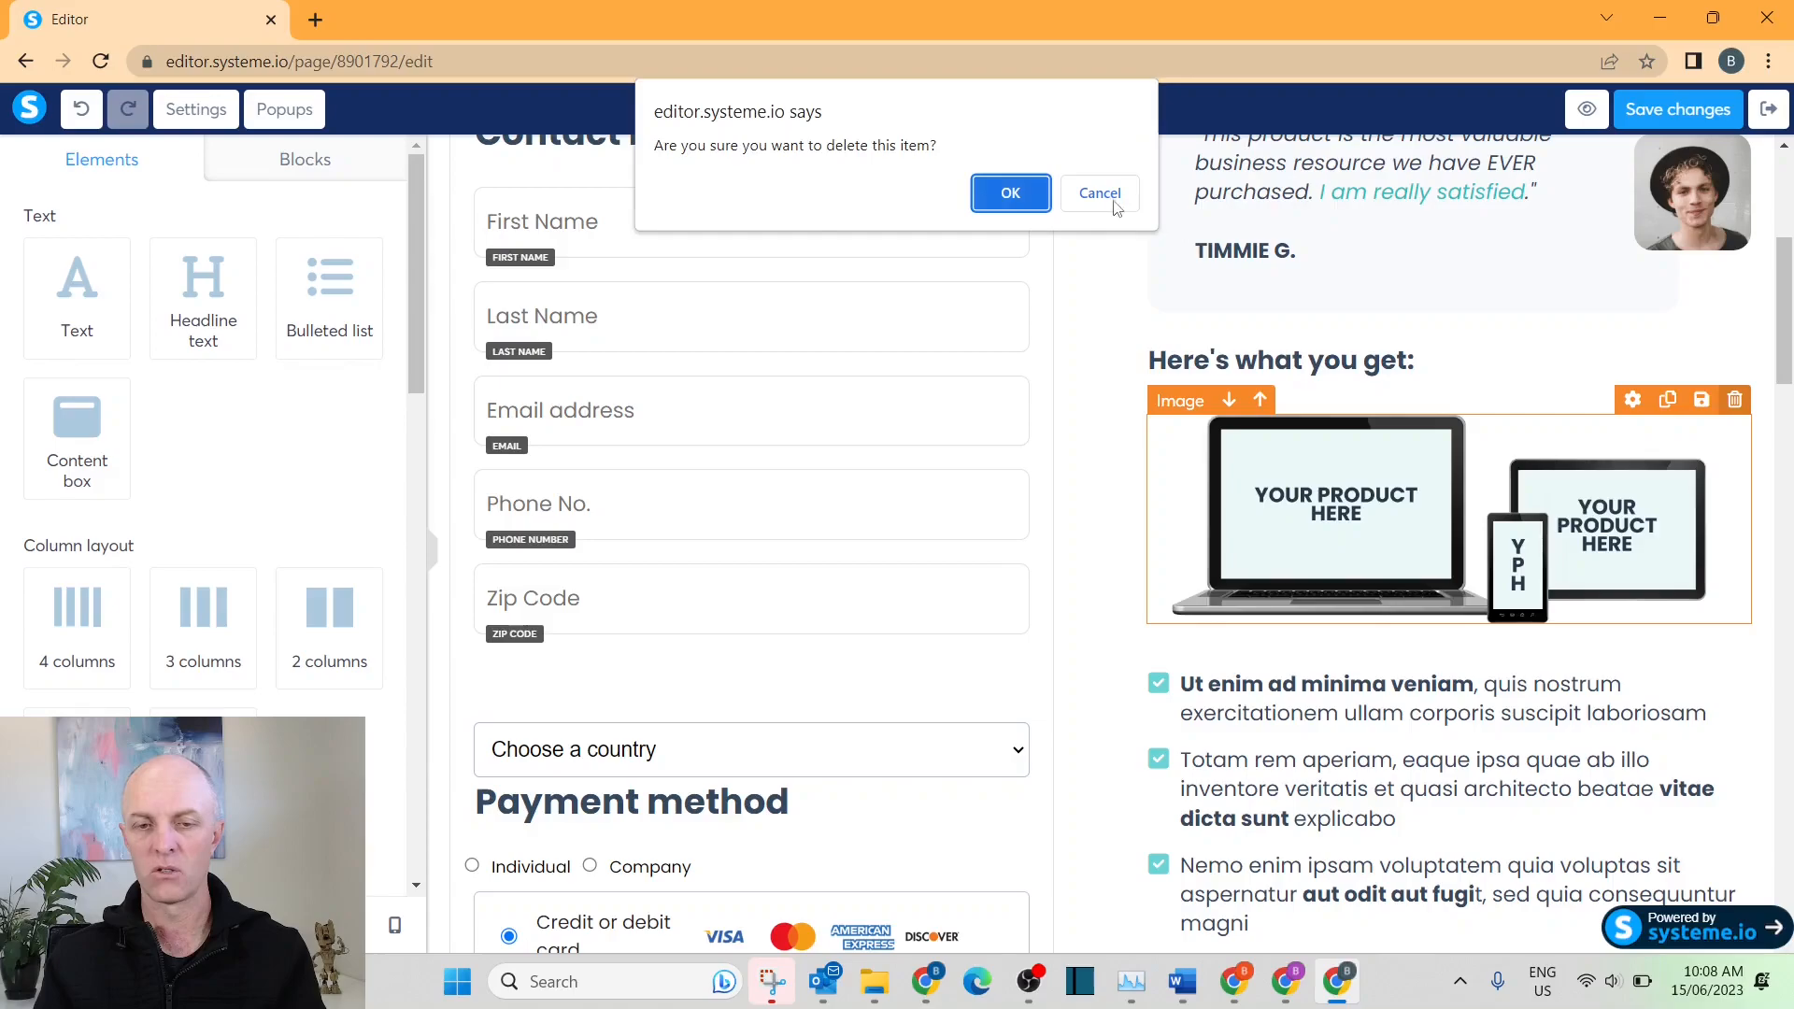
left_click(1009, 198)
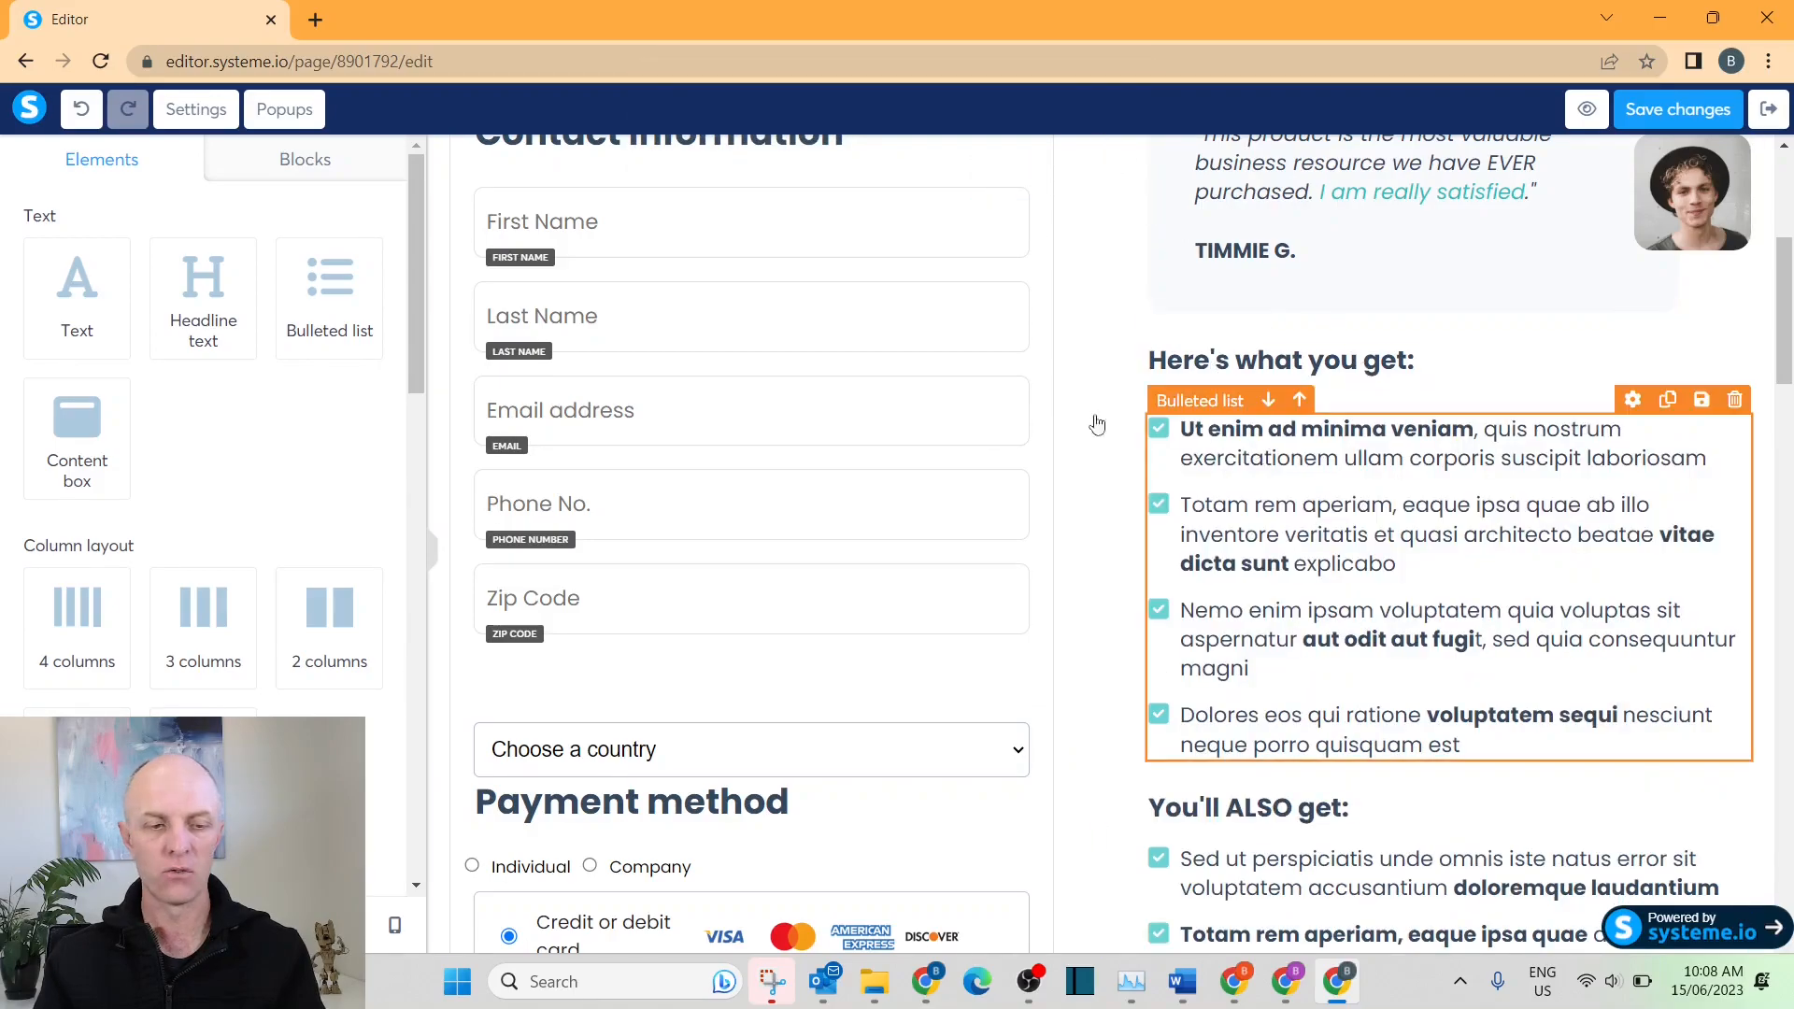
Add a Physical product element between the "Here's what you get:" heading and the bulleted list.
mouse_move(413, 245)
left_mouse_down()
mouse_move(411, 435)
mouse_move(236, 445)
left_mouse_up()
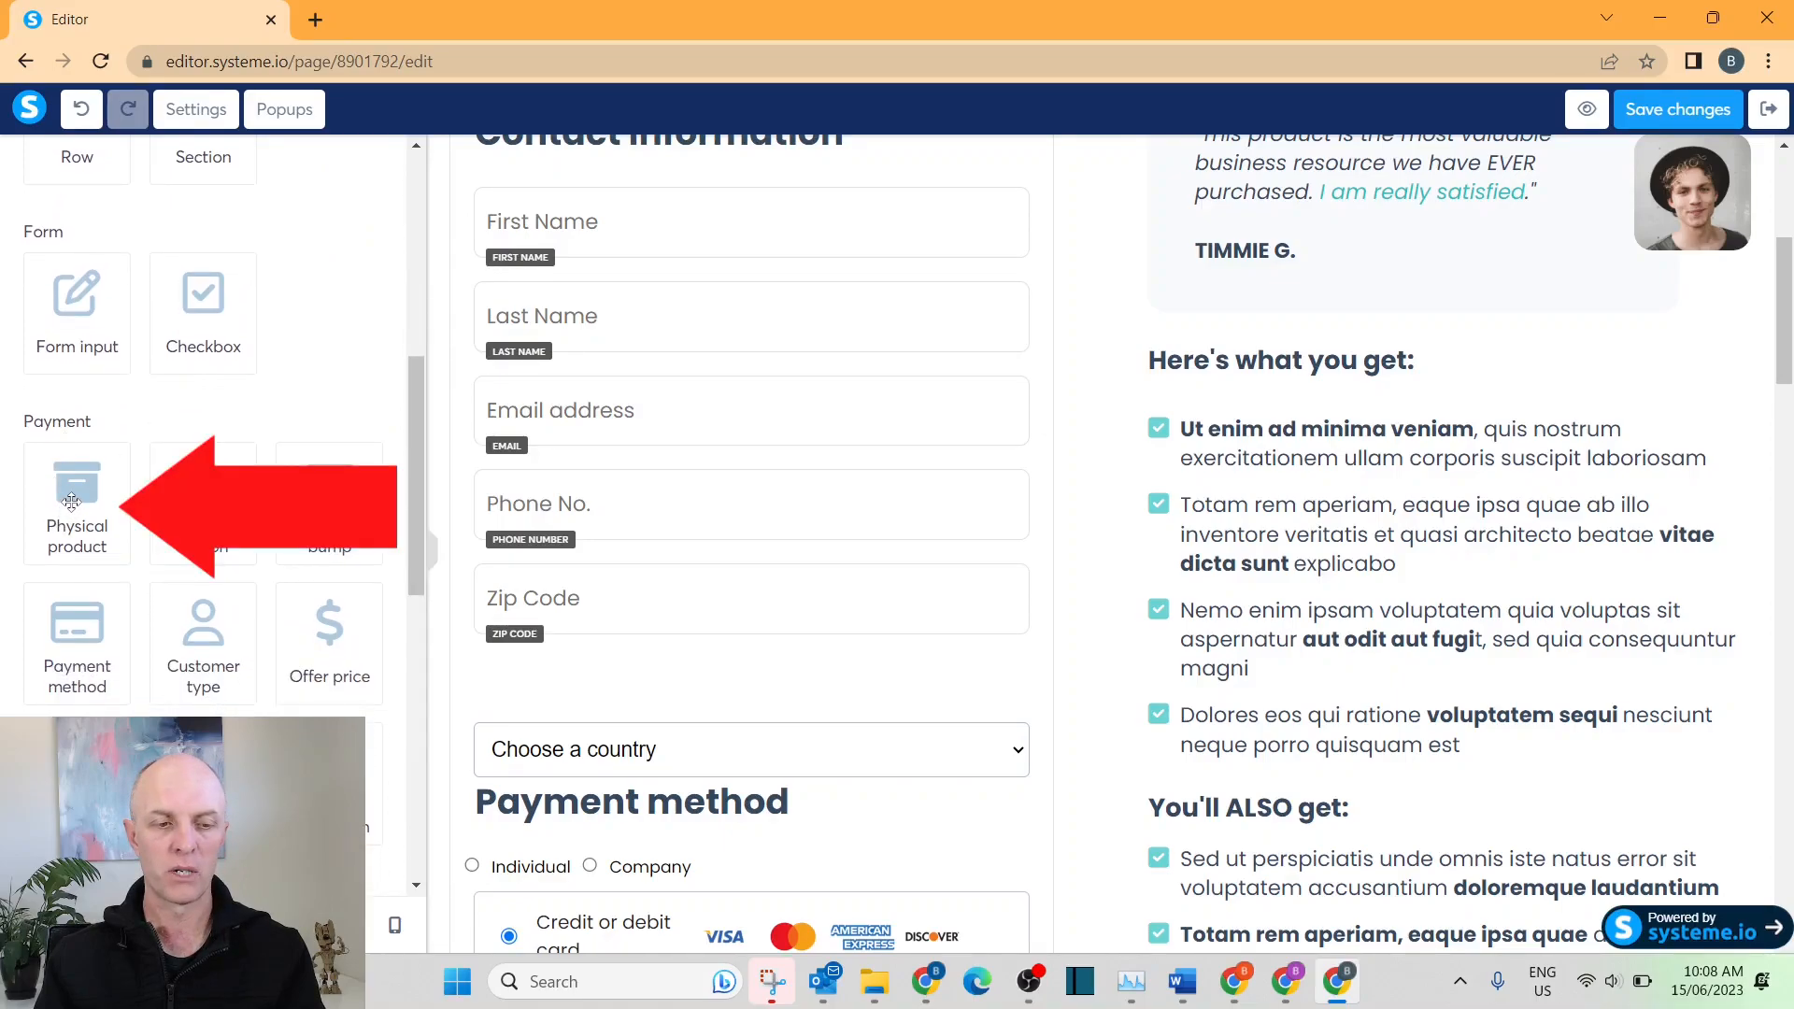
mouse_move(74, 497)
left_mouse_down()
mouse_move(1091, 415)
mouse_move(1394, 429)
mouse_move(1517, 472)
mouse_move(1406, 425)
mouse_move(1406, 351)
mouse_move(1413, 388)
mouse_move(1467, 379)
mouse_move(1481, 319)
mouse_move(1490, 389)
left_mouse_up()
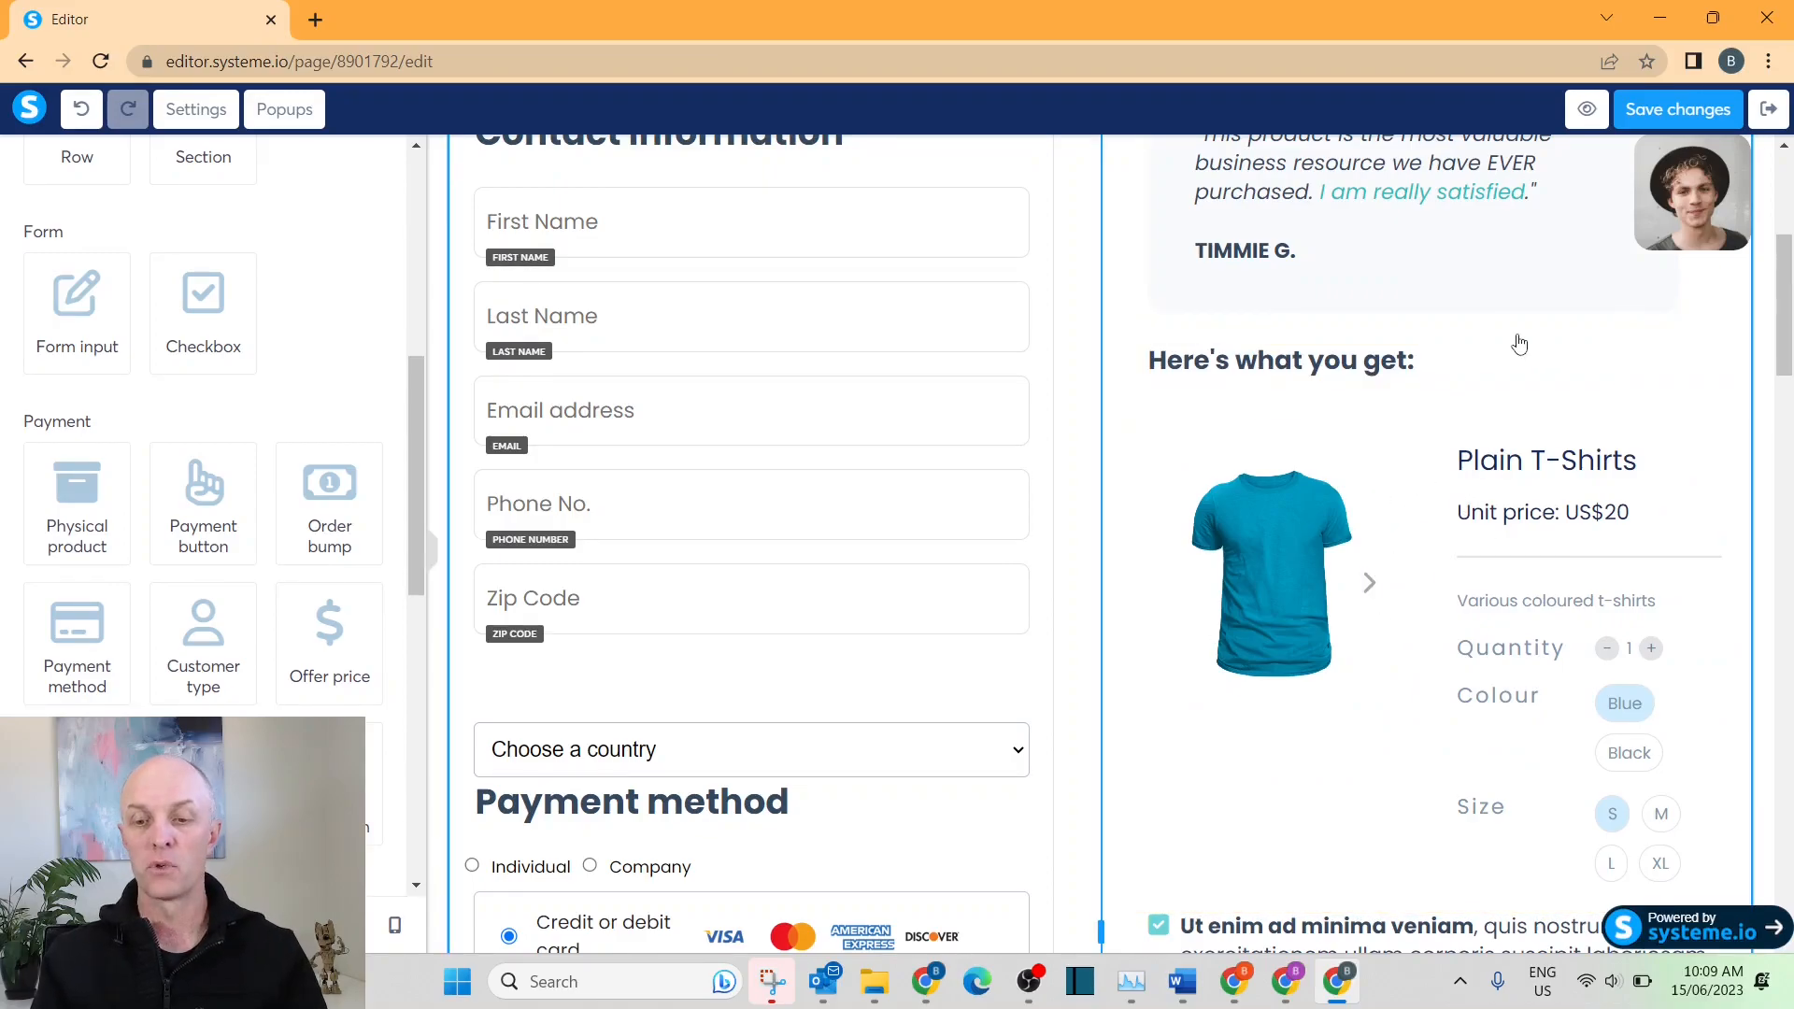
scroll(1470, 457, "down", 3)
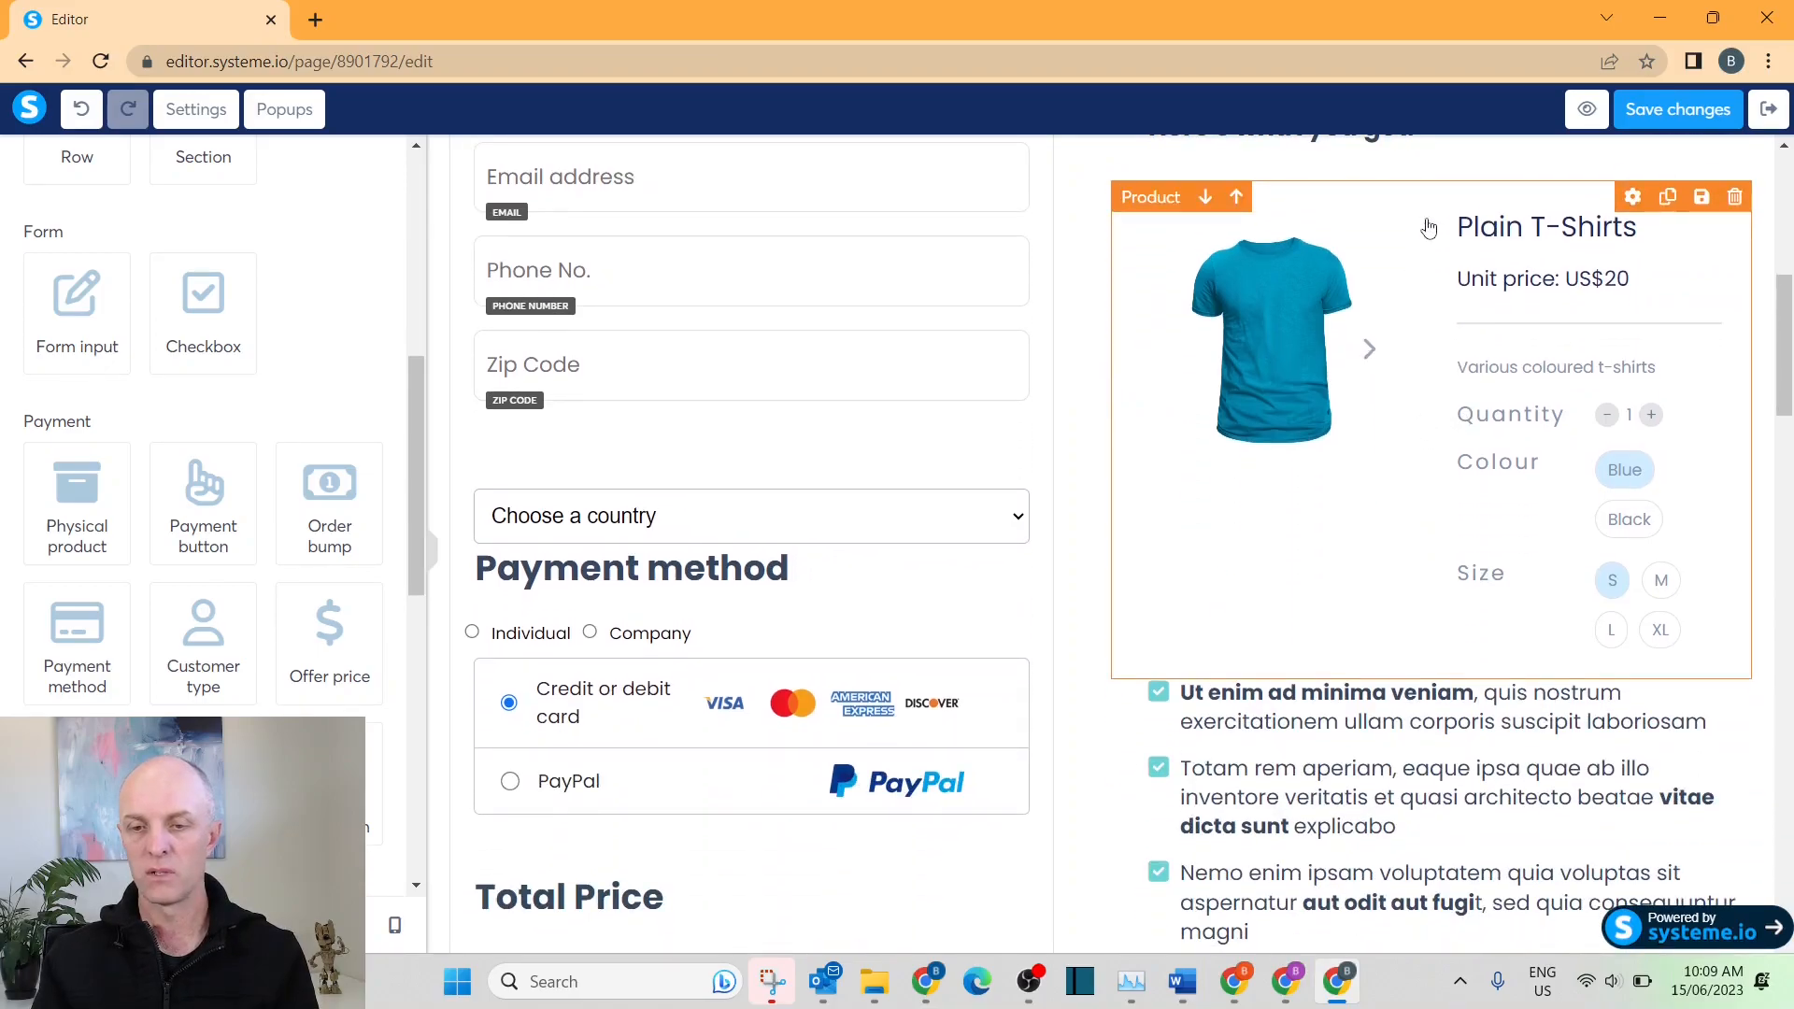
scroll(1476, 367, "up", 3)
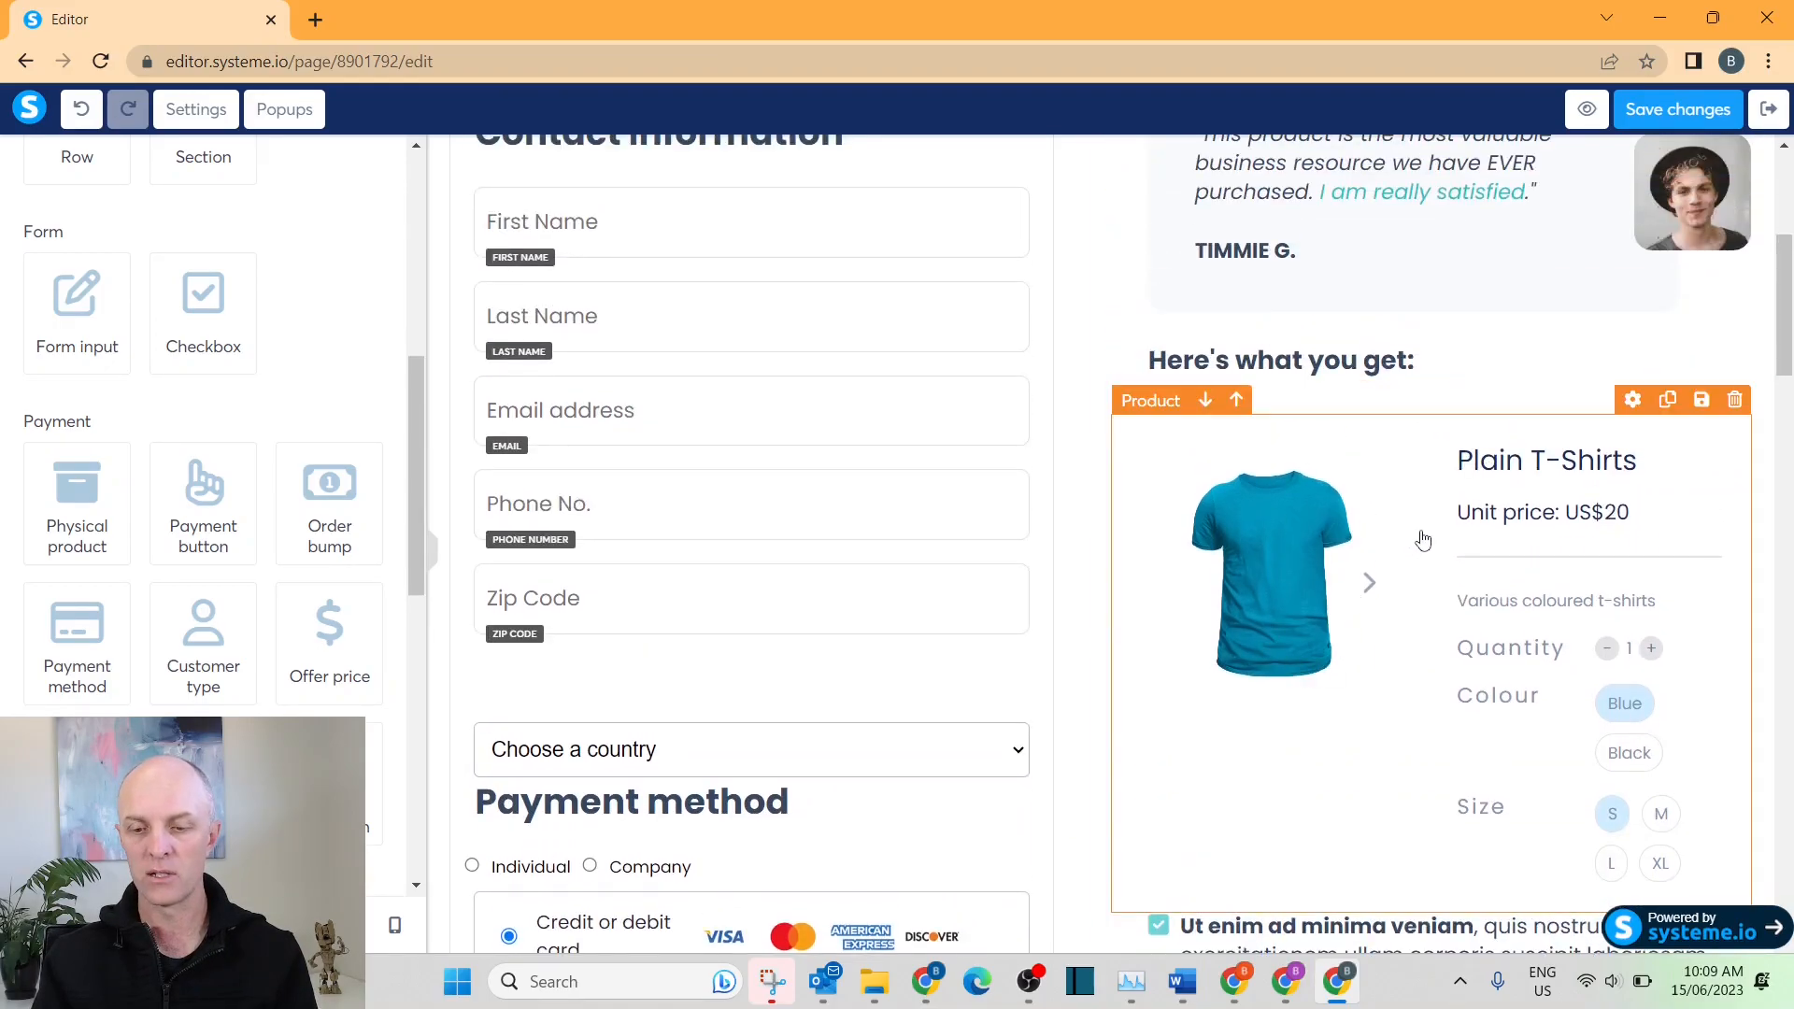
scroll(1422, 540, "down", 3)
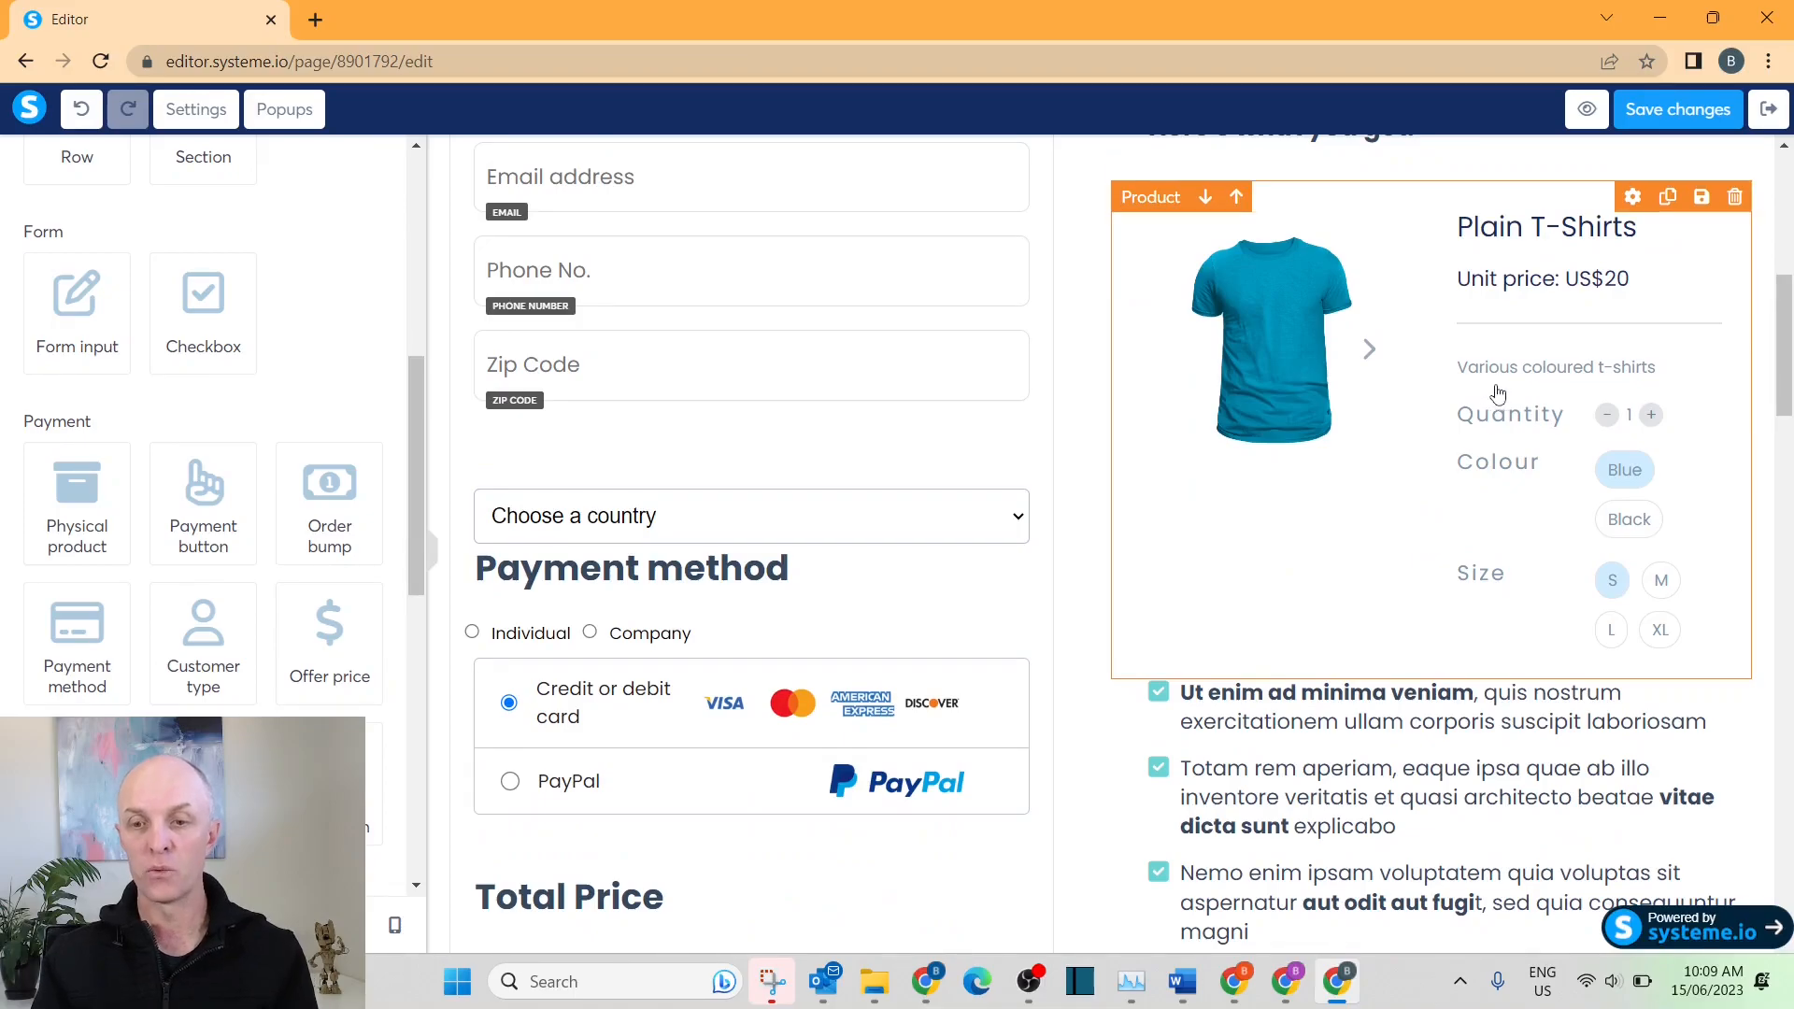
scroll(1365, 472, "up", 1)
Save the page changes, then preview the order form and review it down to the total price.
left_click(1679, 110)
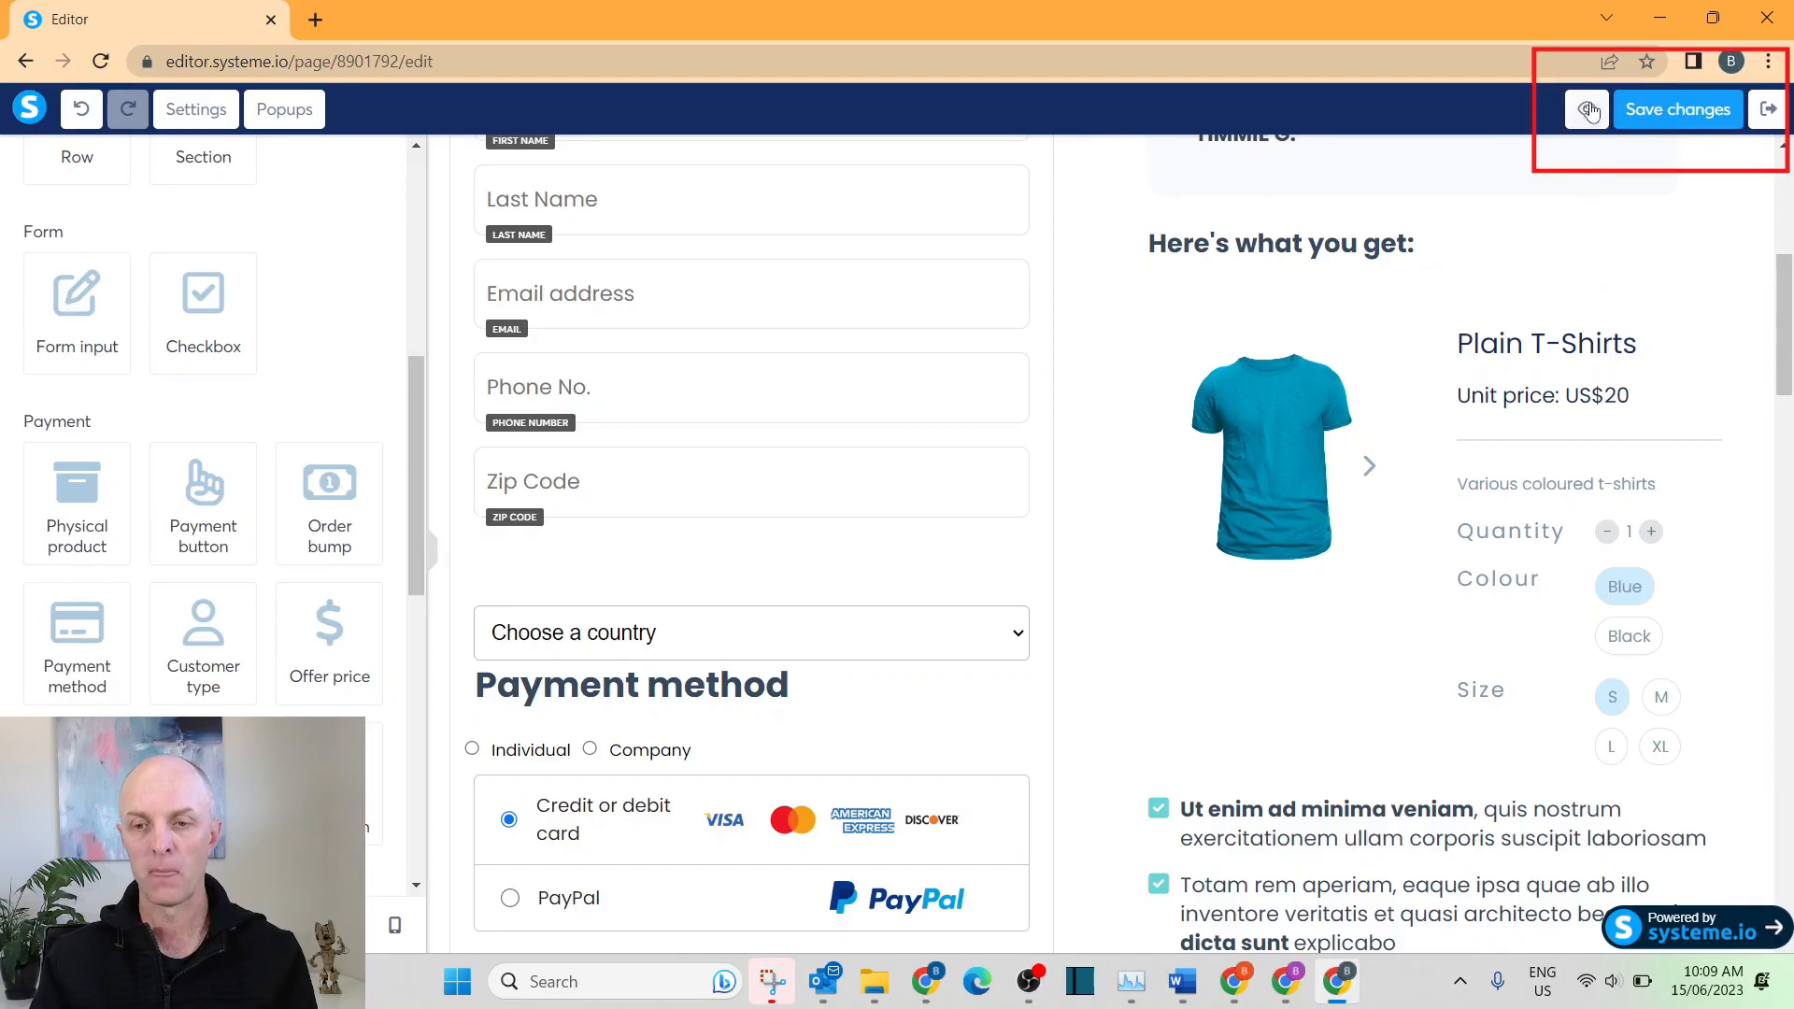
left_click(1588, 113)
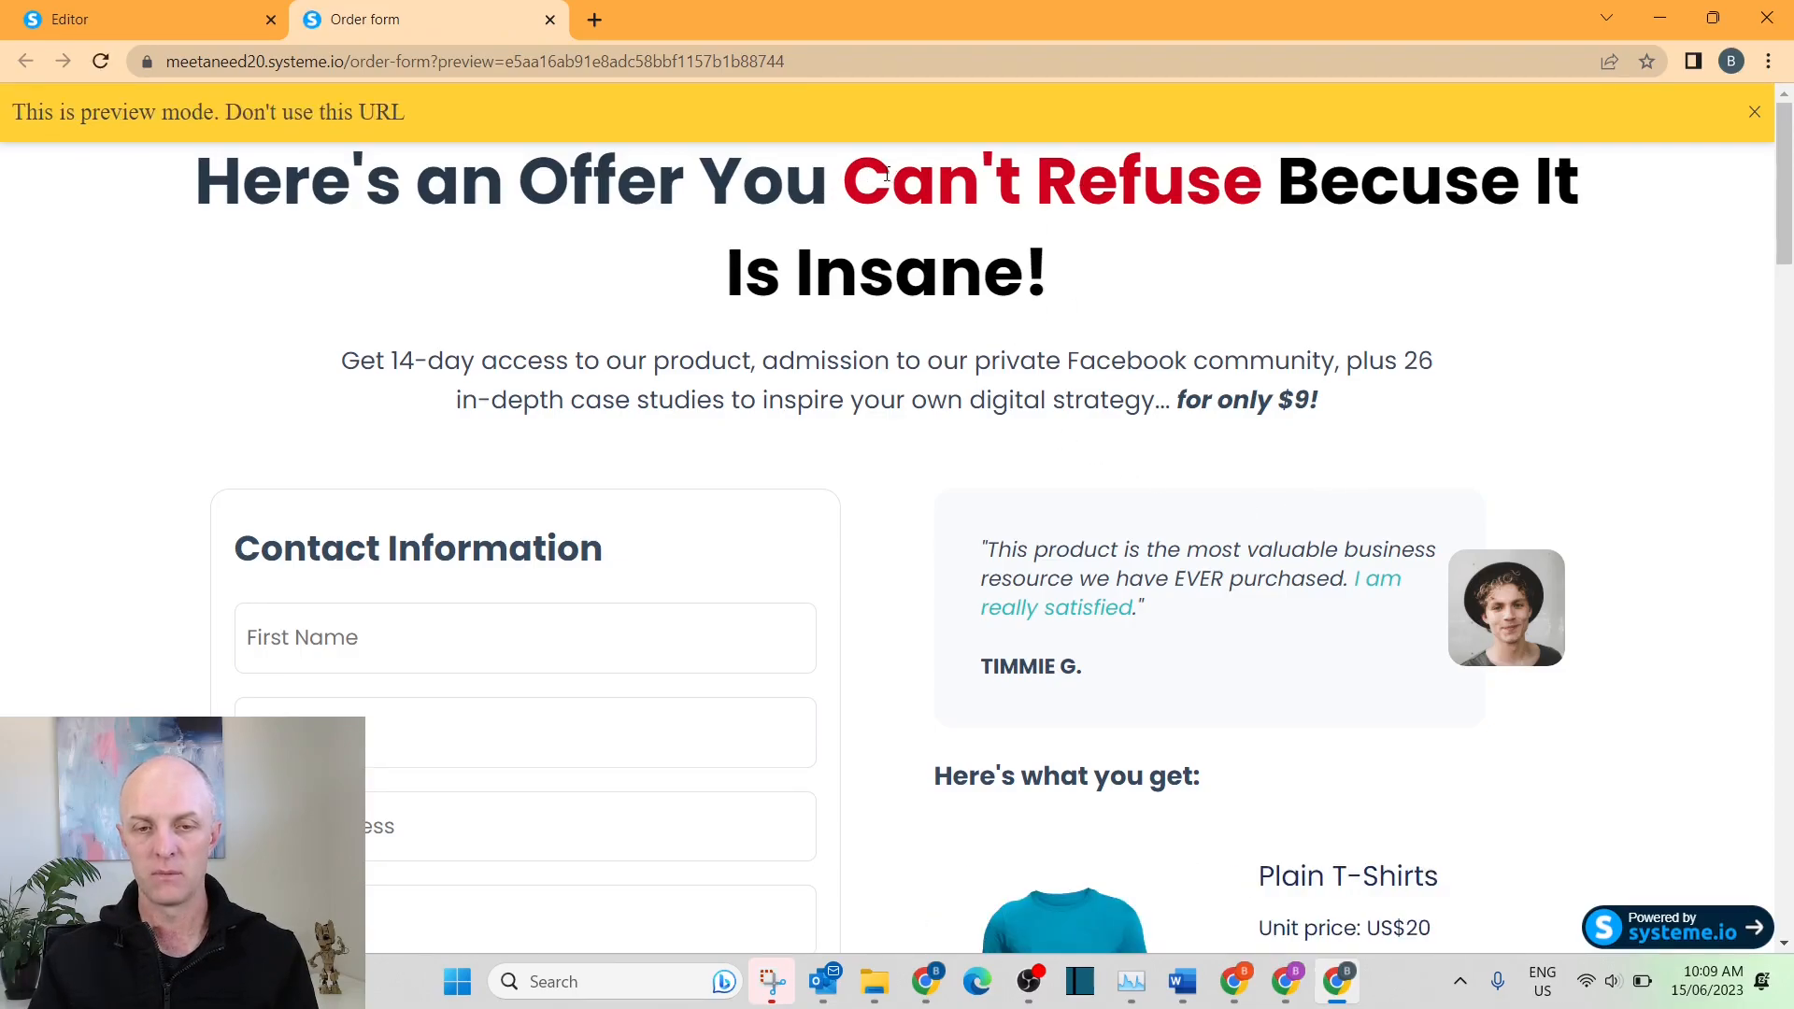
scroll(1123, 349, "down", 3)
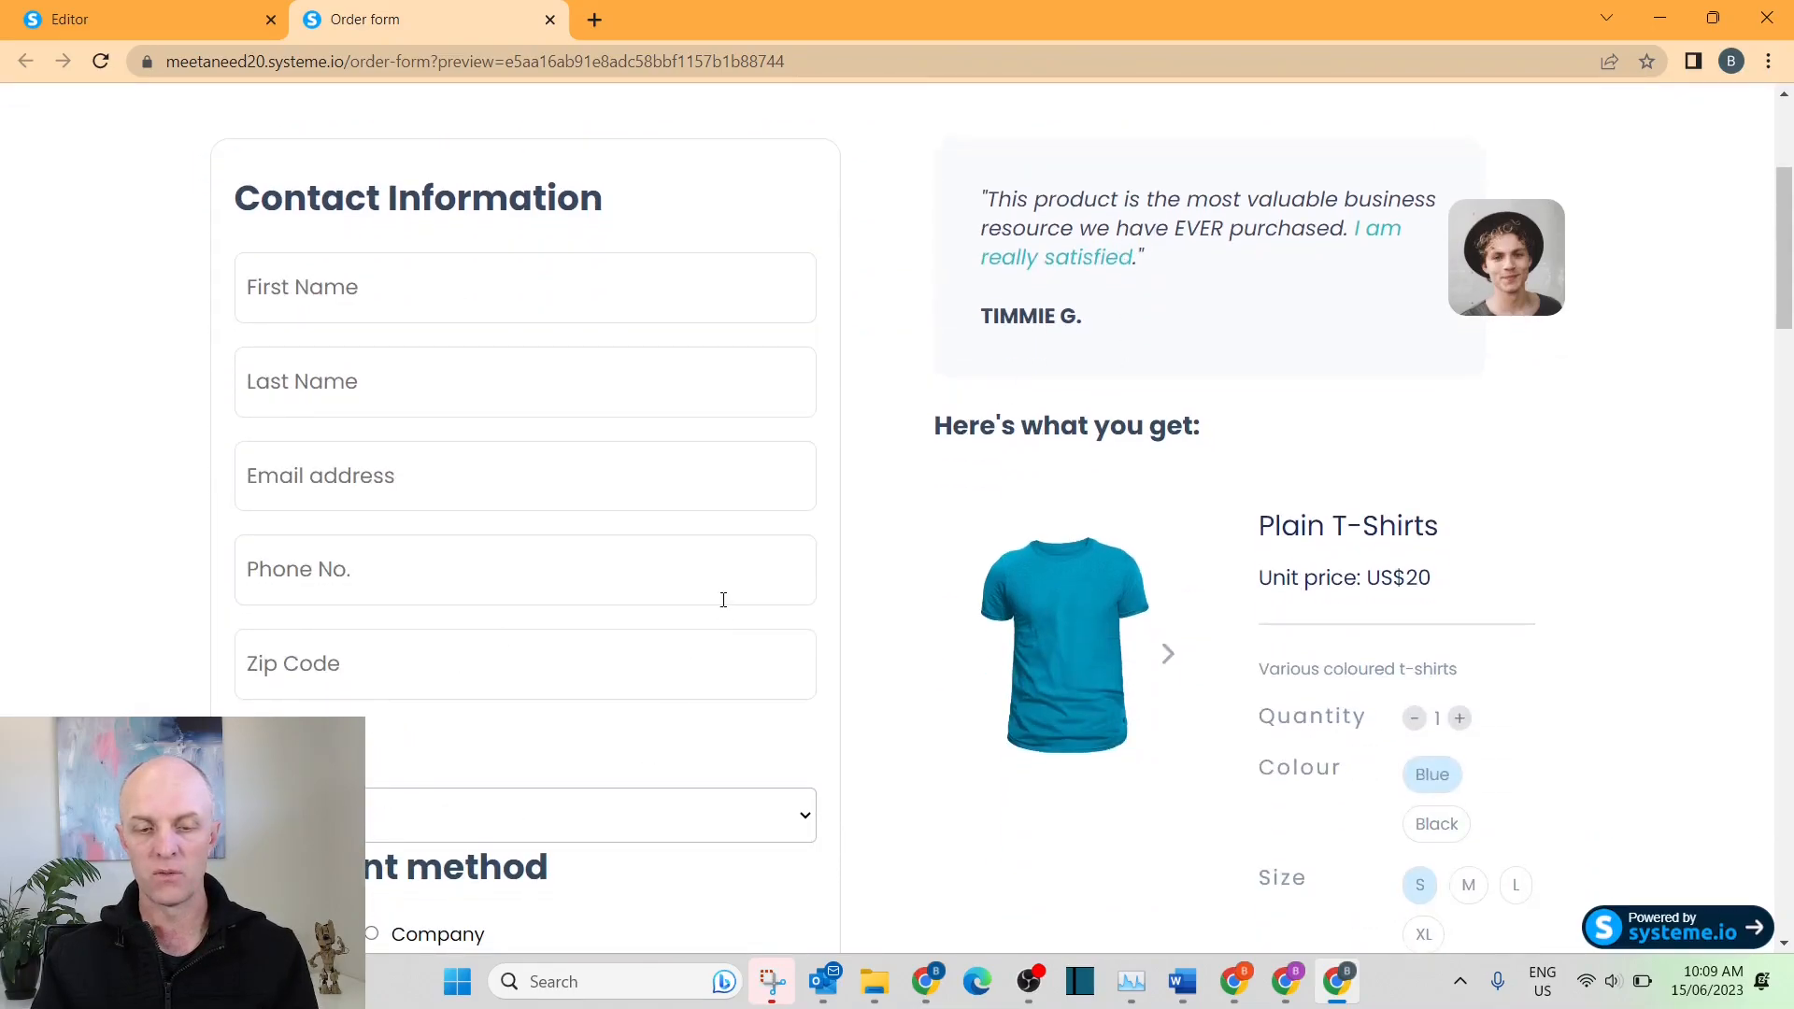
scroll(701, 575, "down", 3)
scroll(757, 526, "down", 2)
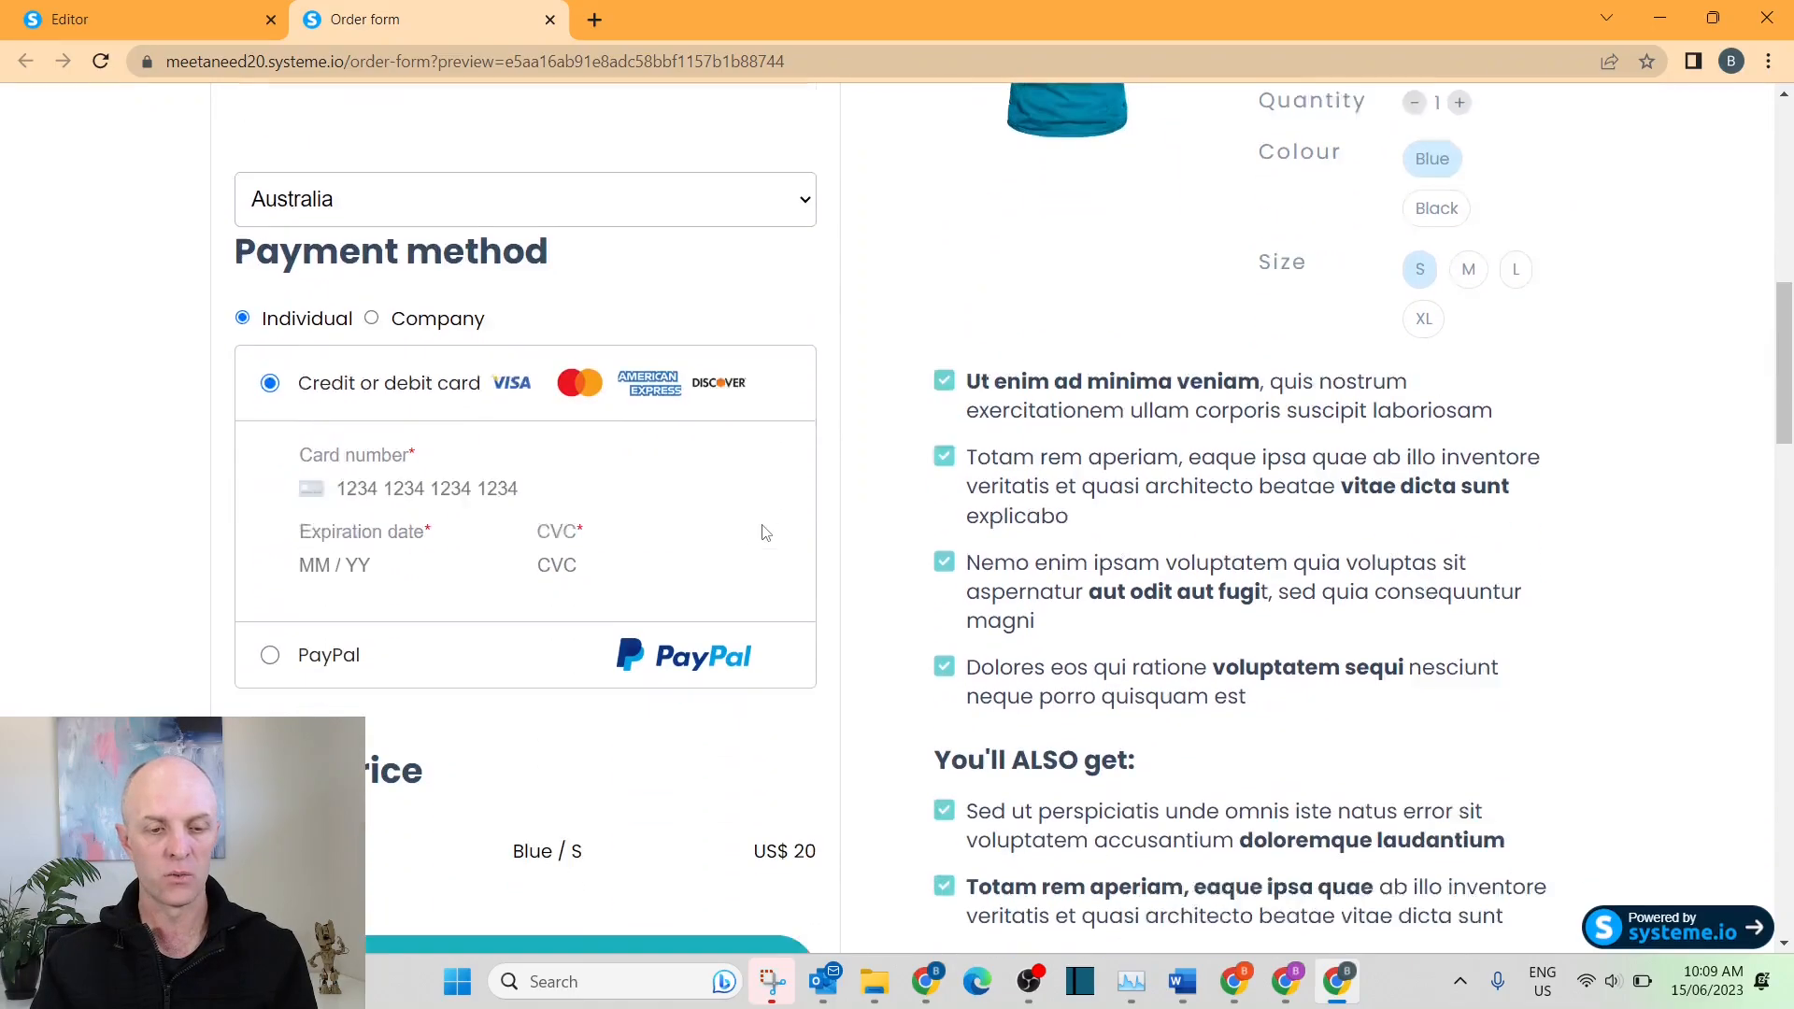
scroll(765, 532, "down", 1)
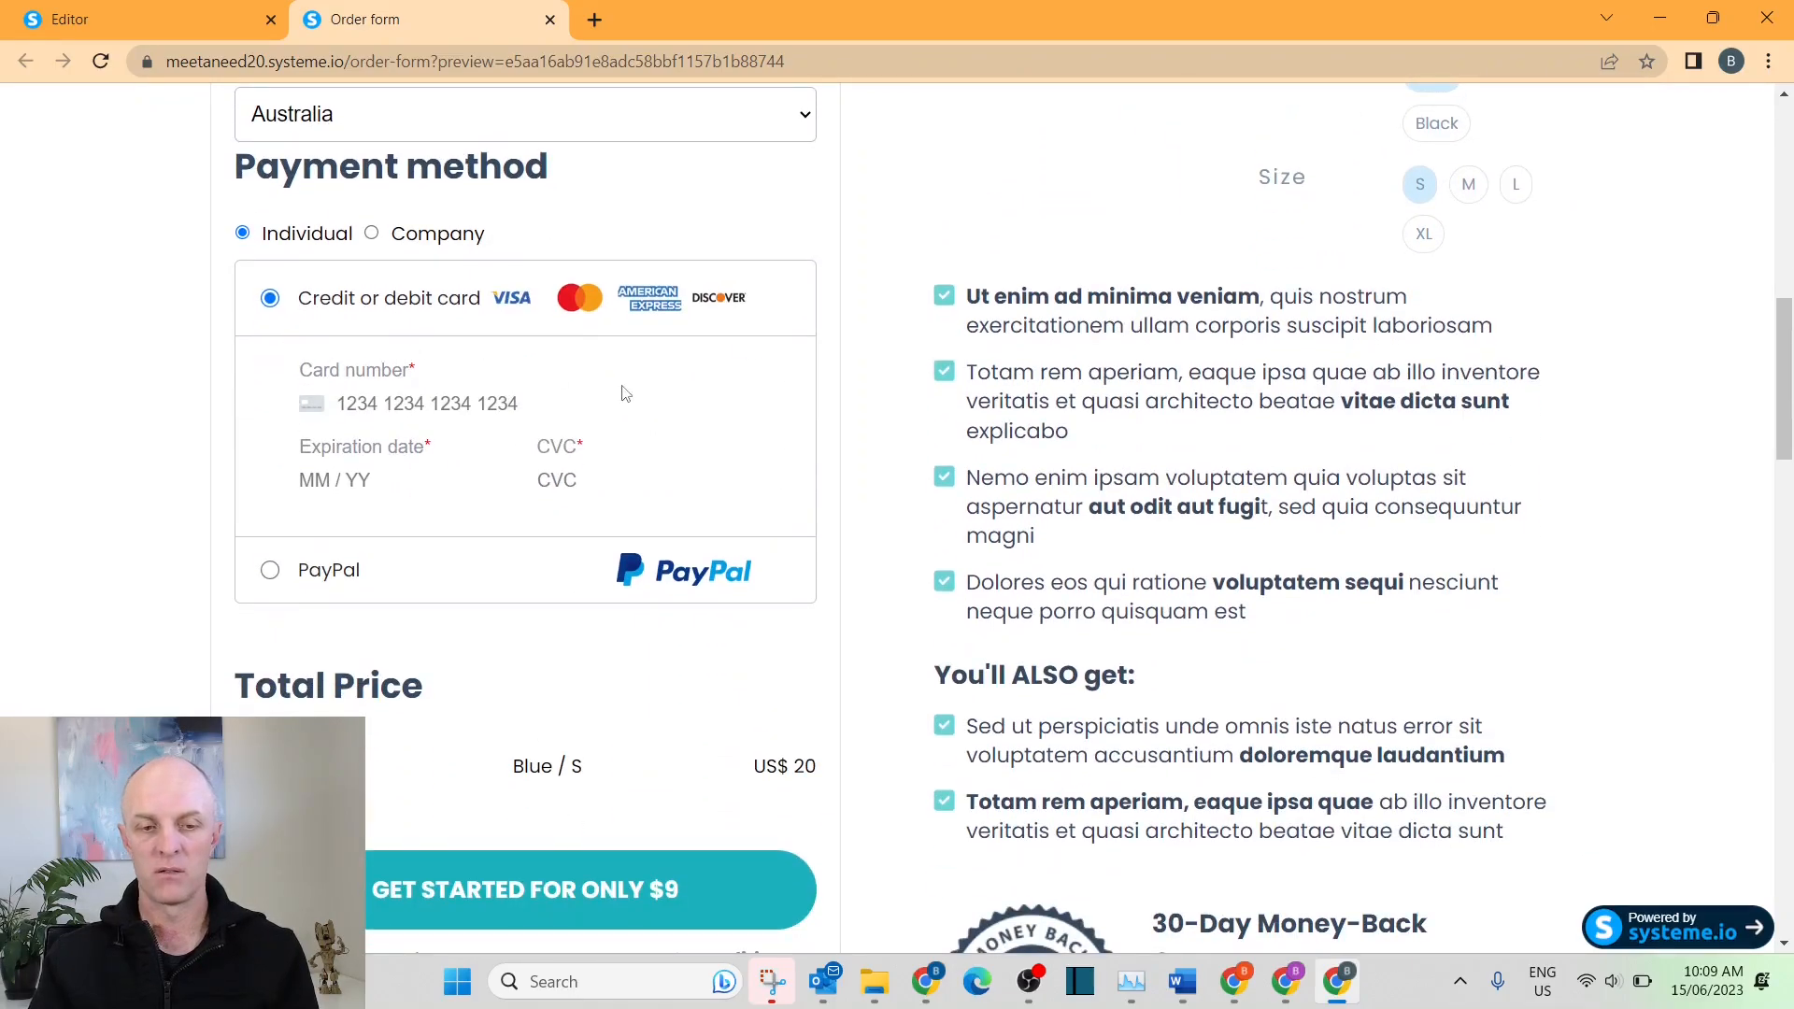
scroll(526, 536, "down", 1)
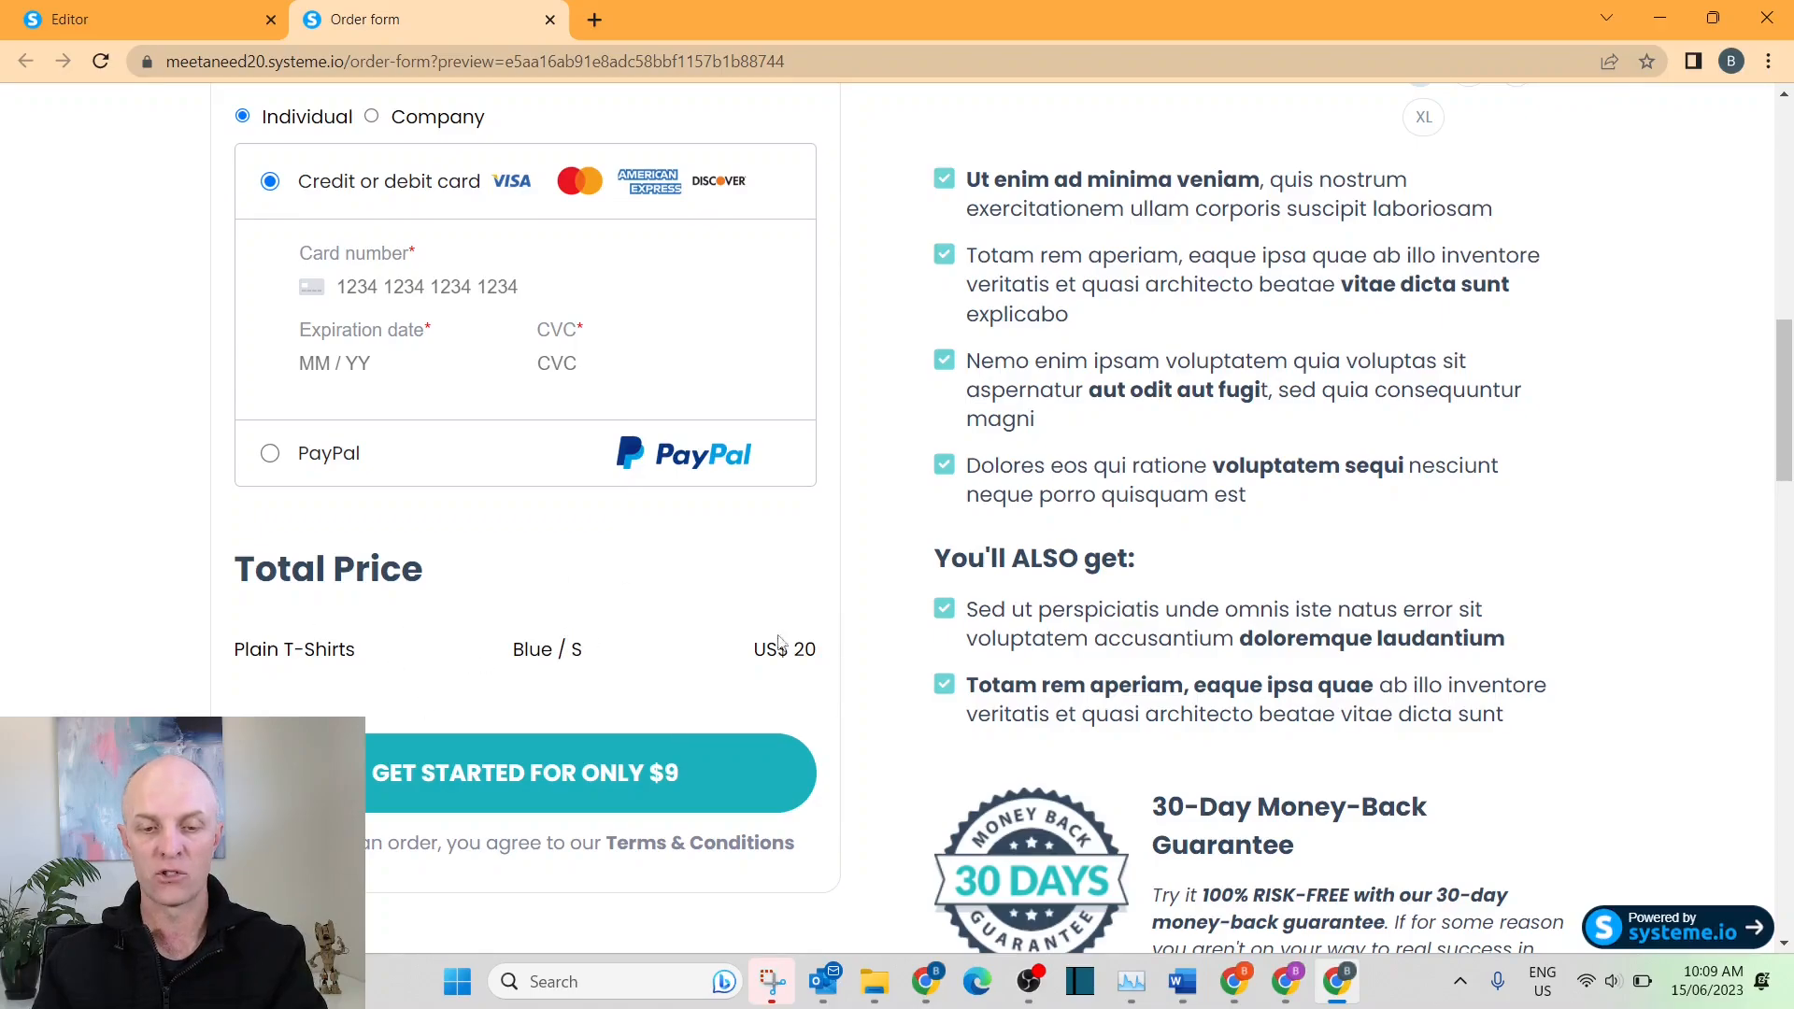
Show the T-shirt's next picture in the preview, raise the quantity to 2, and check the total price.
scroll(676, 652, "up", 6)
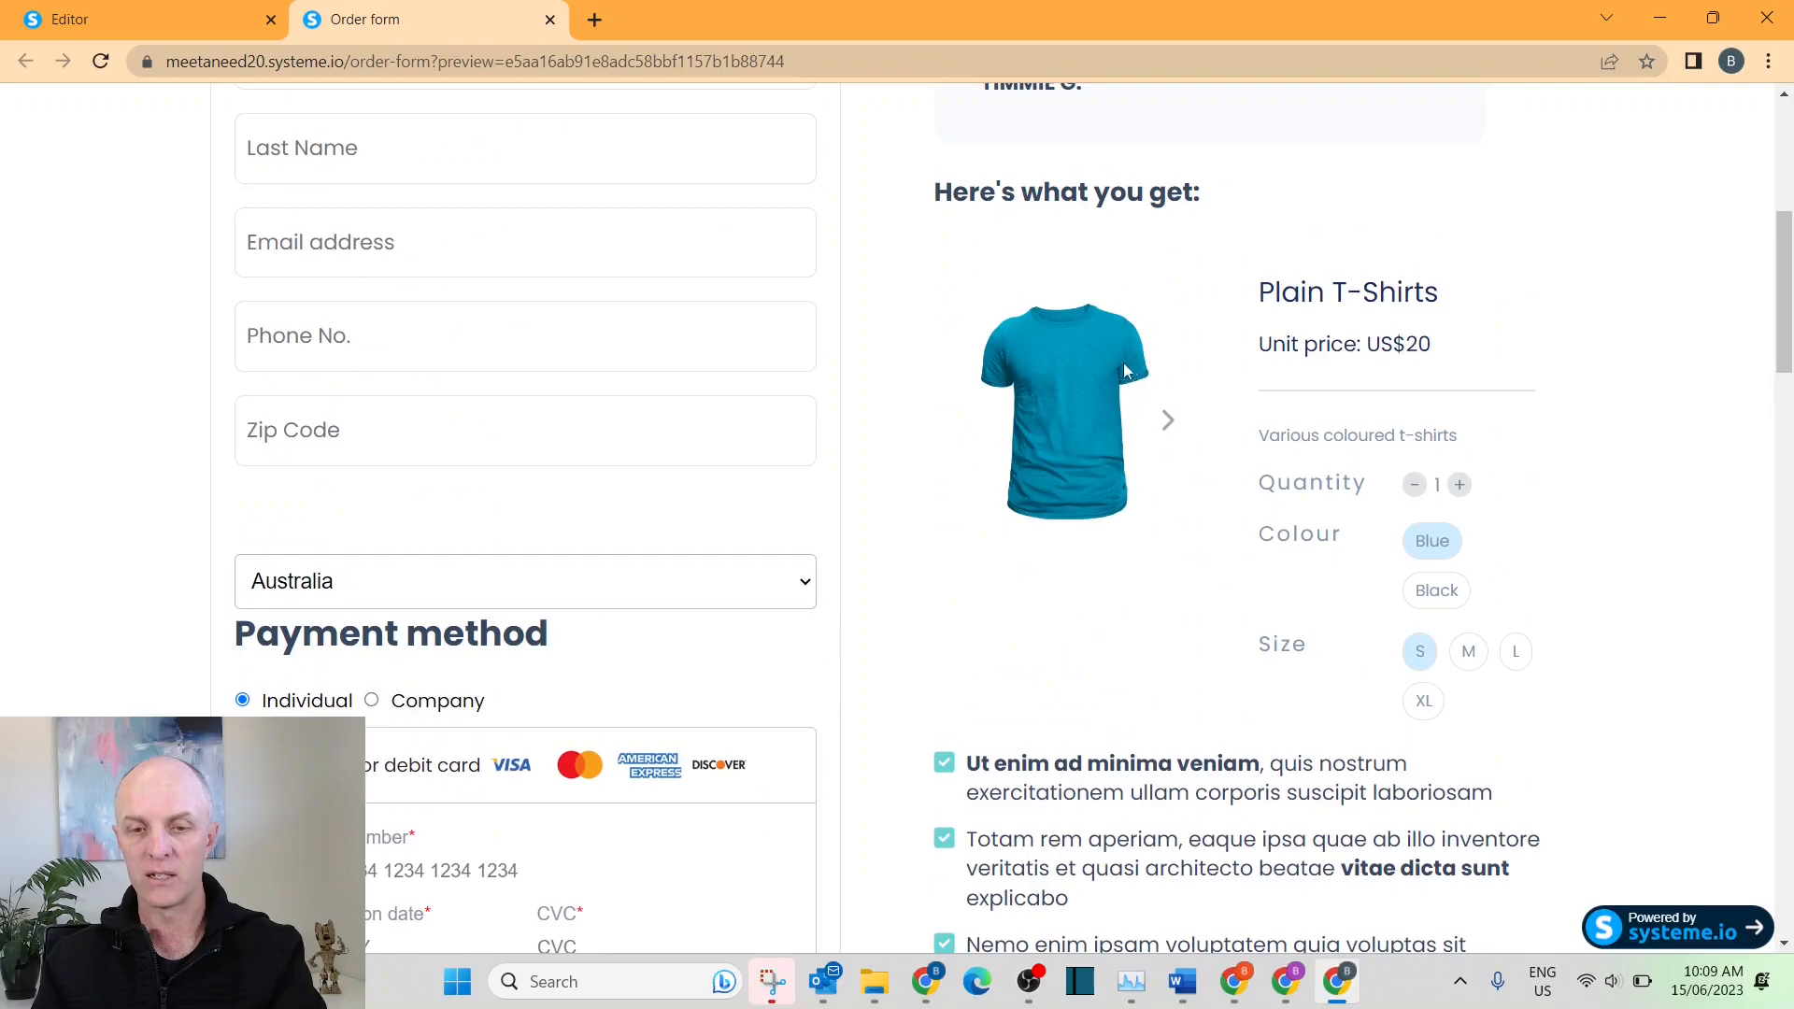
left_click(1168, 421)
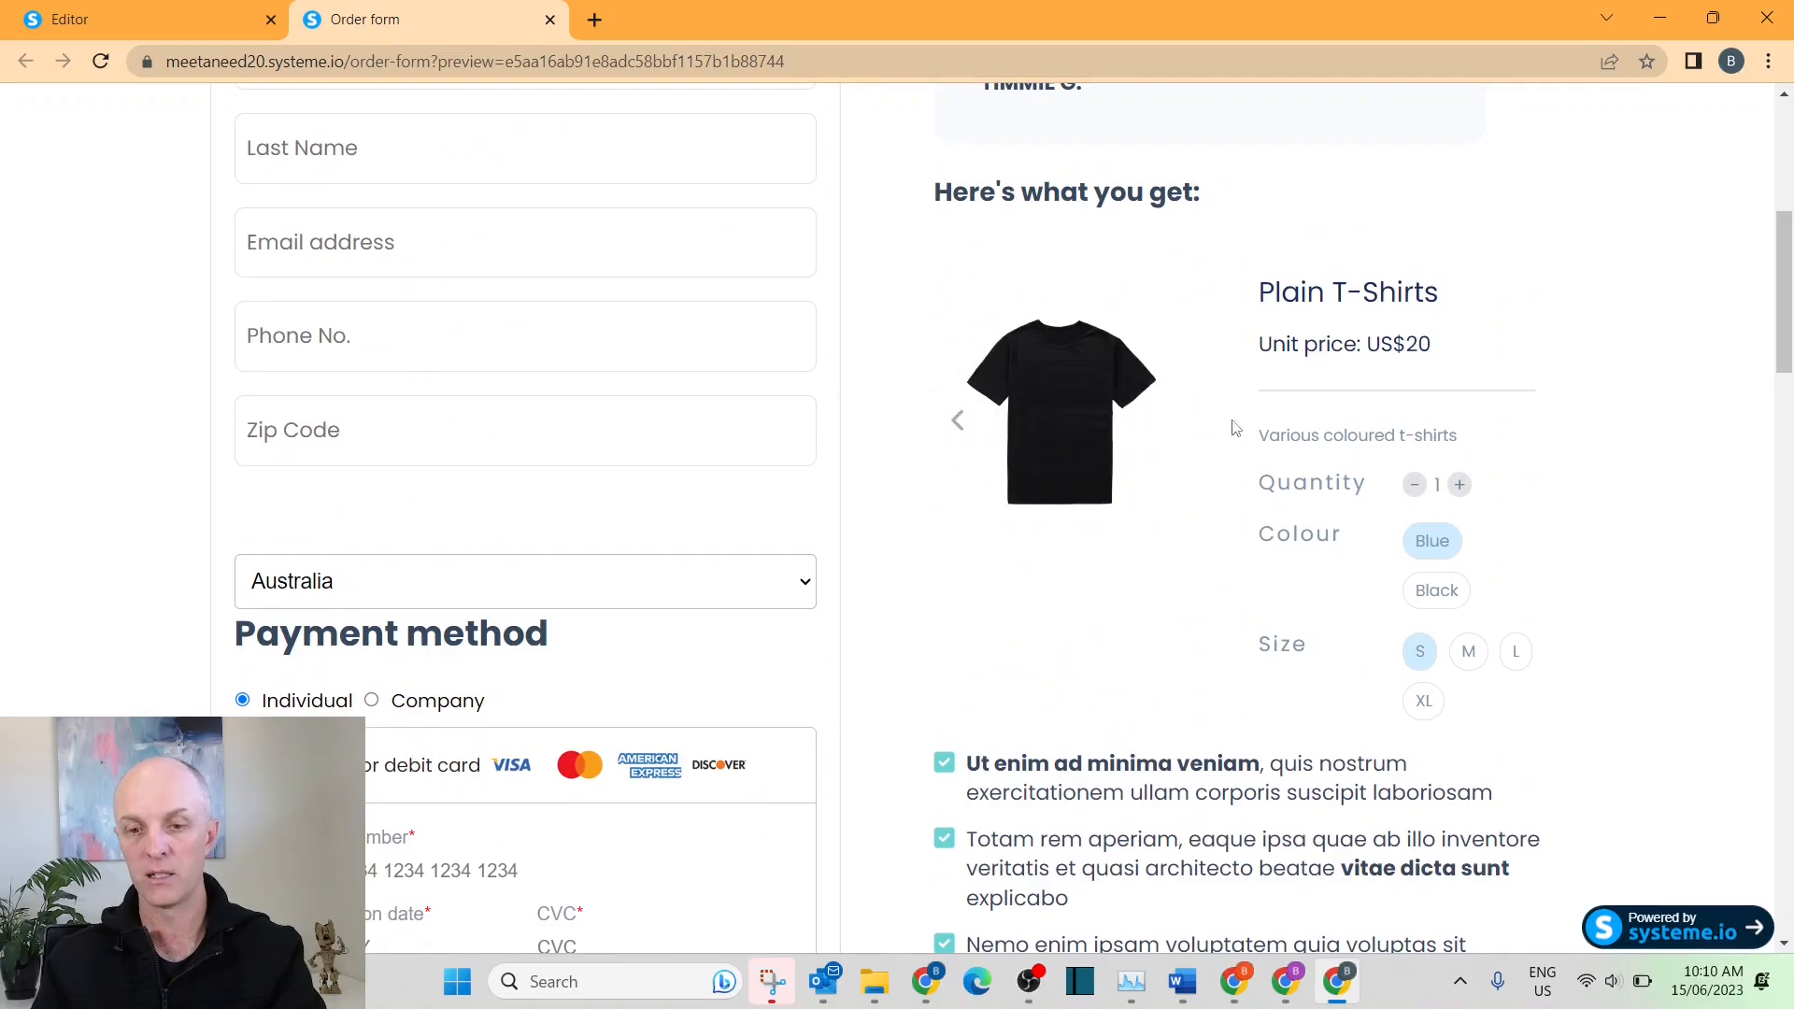
left_click(1460, 484)
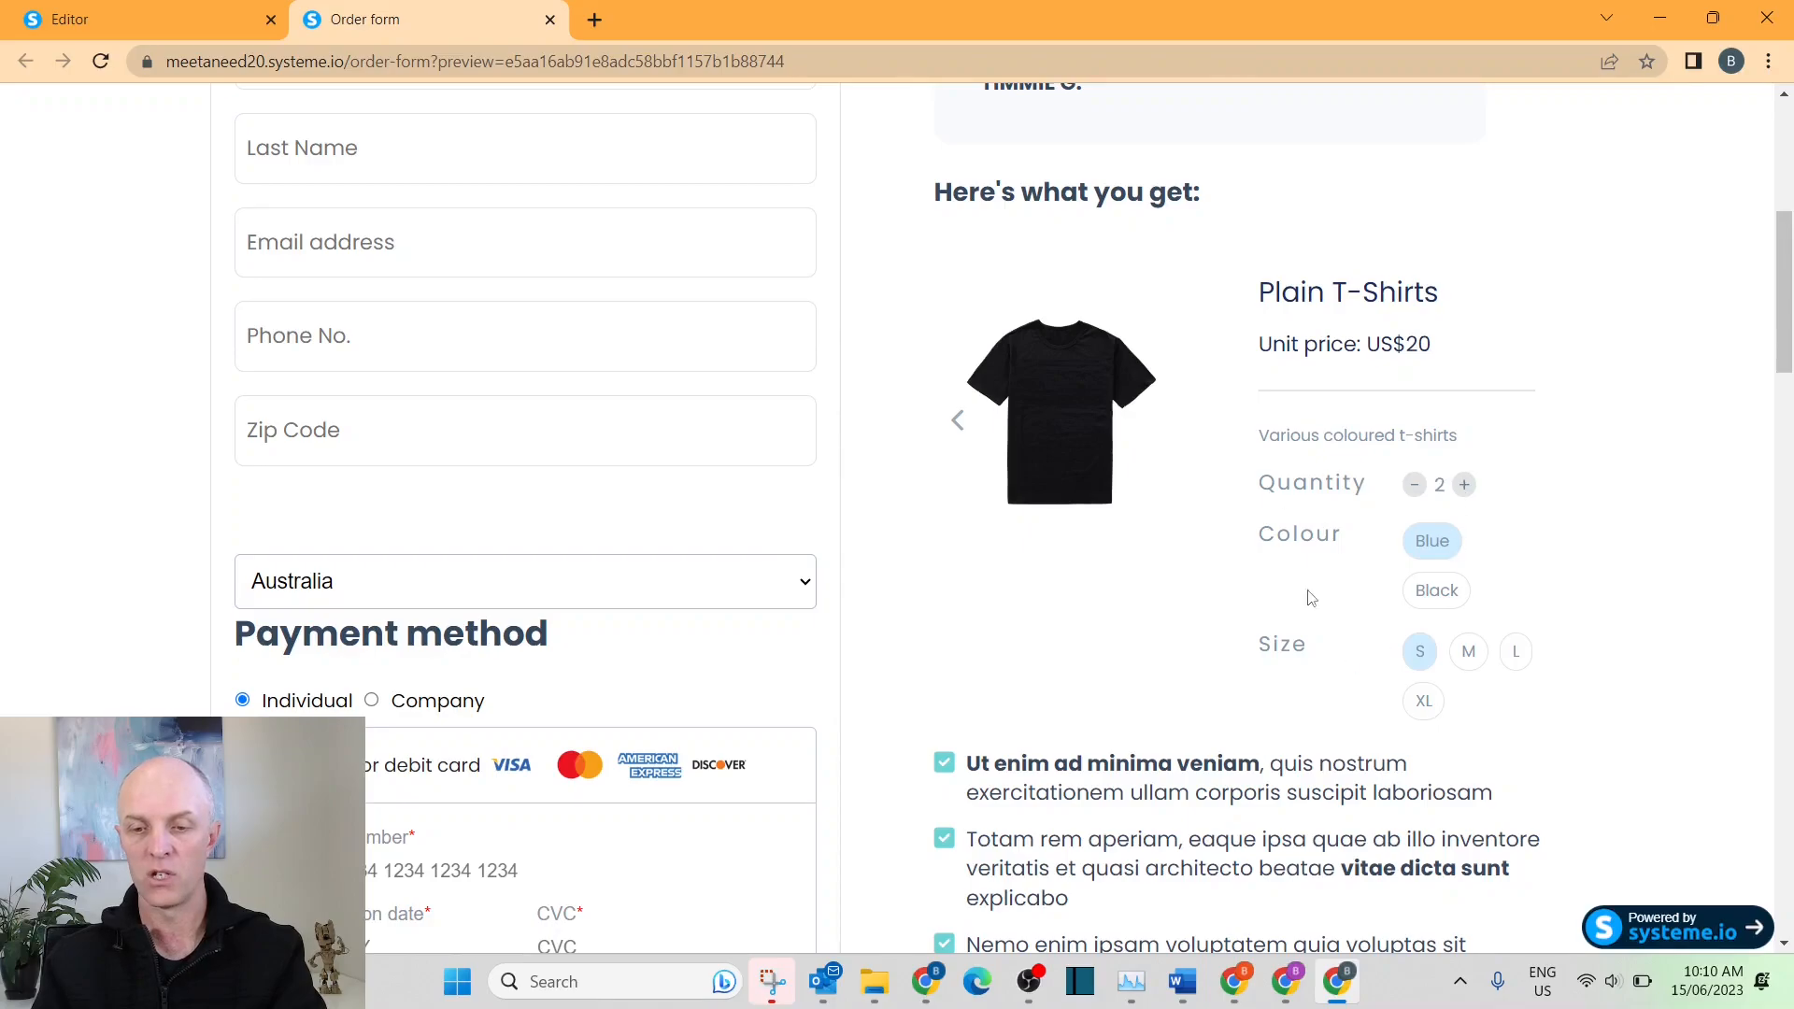
scroll(953, 417, "down", 5)
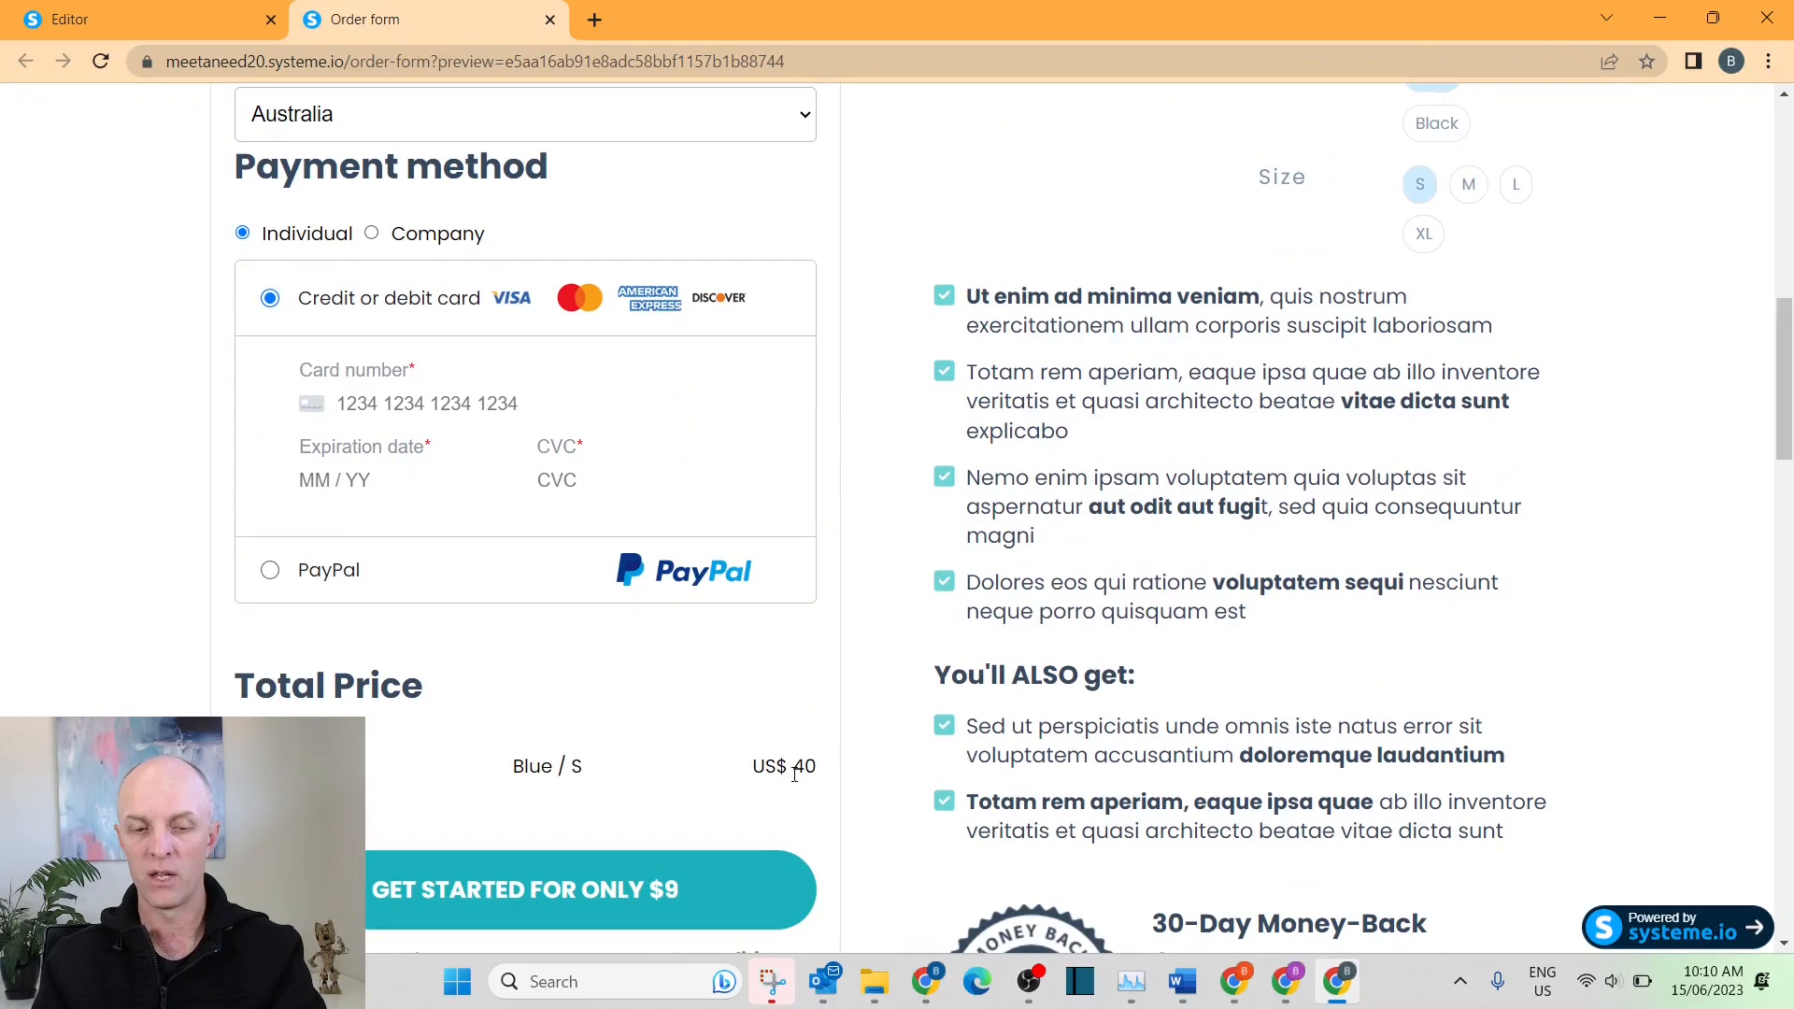
Test the colour Black and size XL options for the T-shirt, then close the preview.
scroll(825, 767, "up", 4)
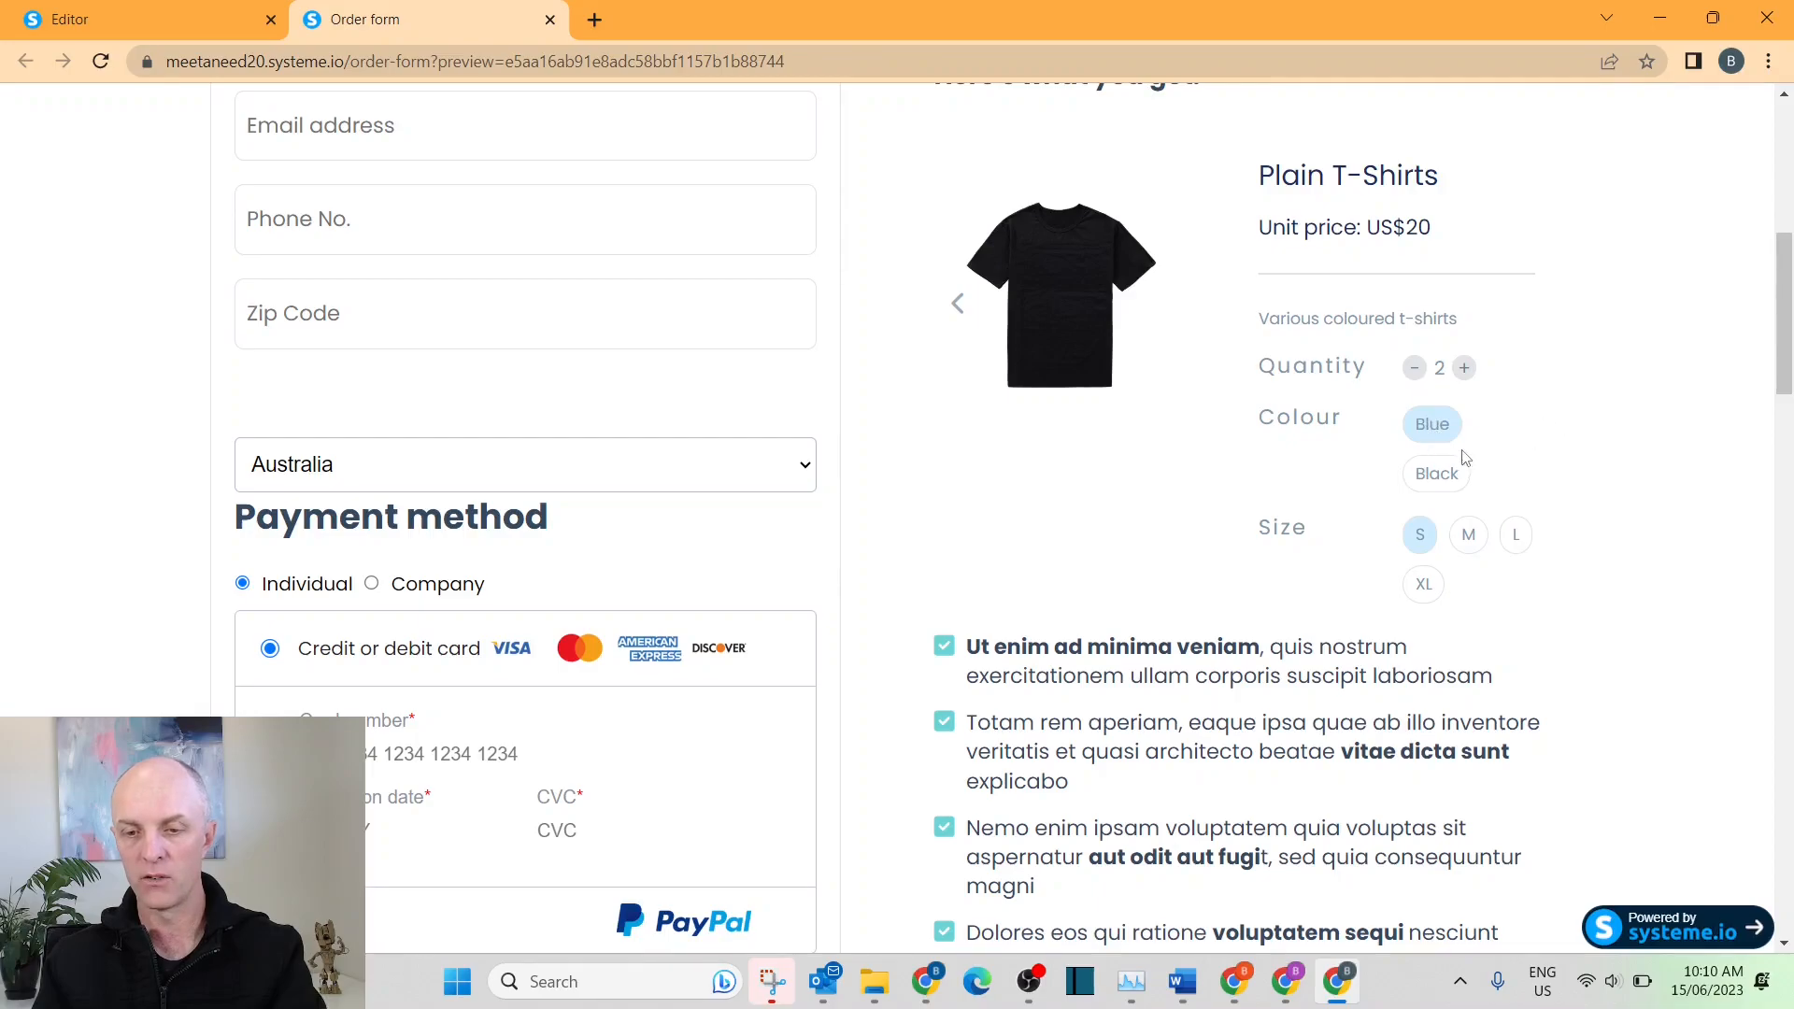
left_click(1449, 481)
scroll(1542, 402, "down", 2)
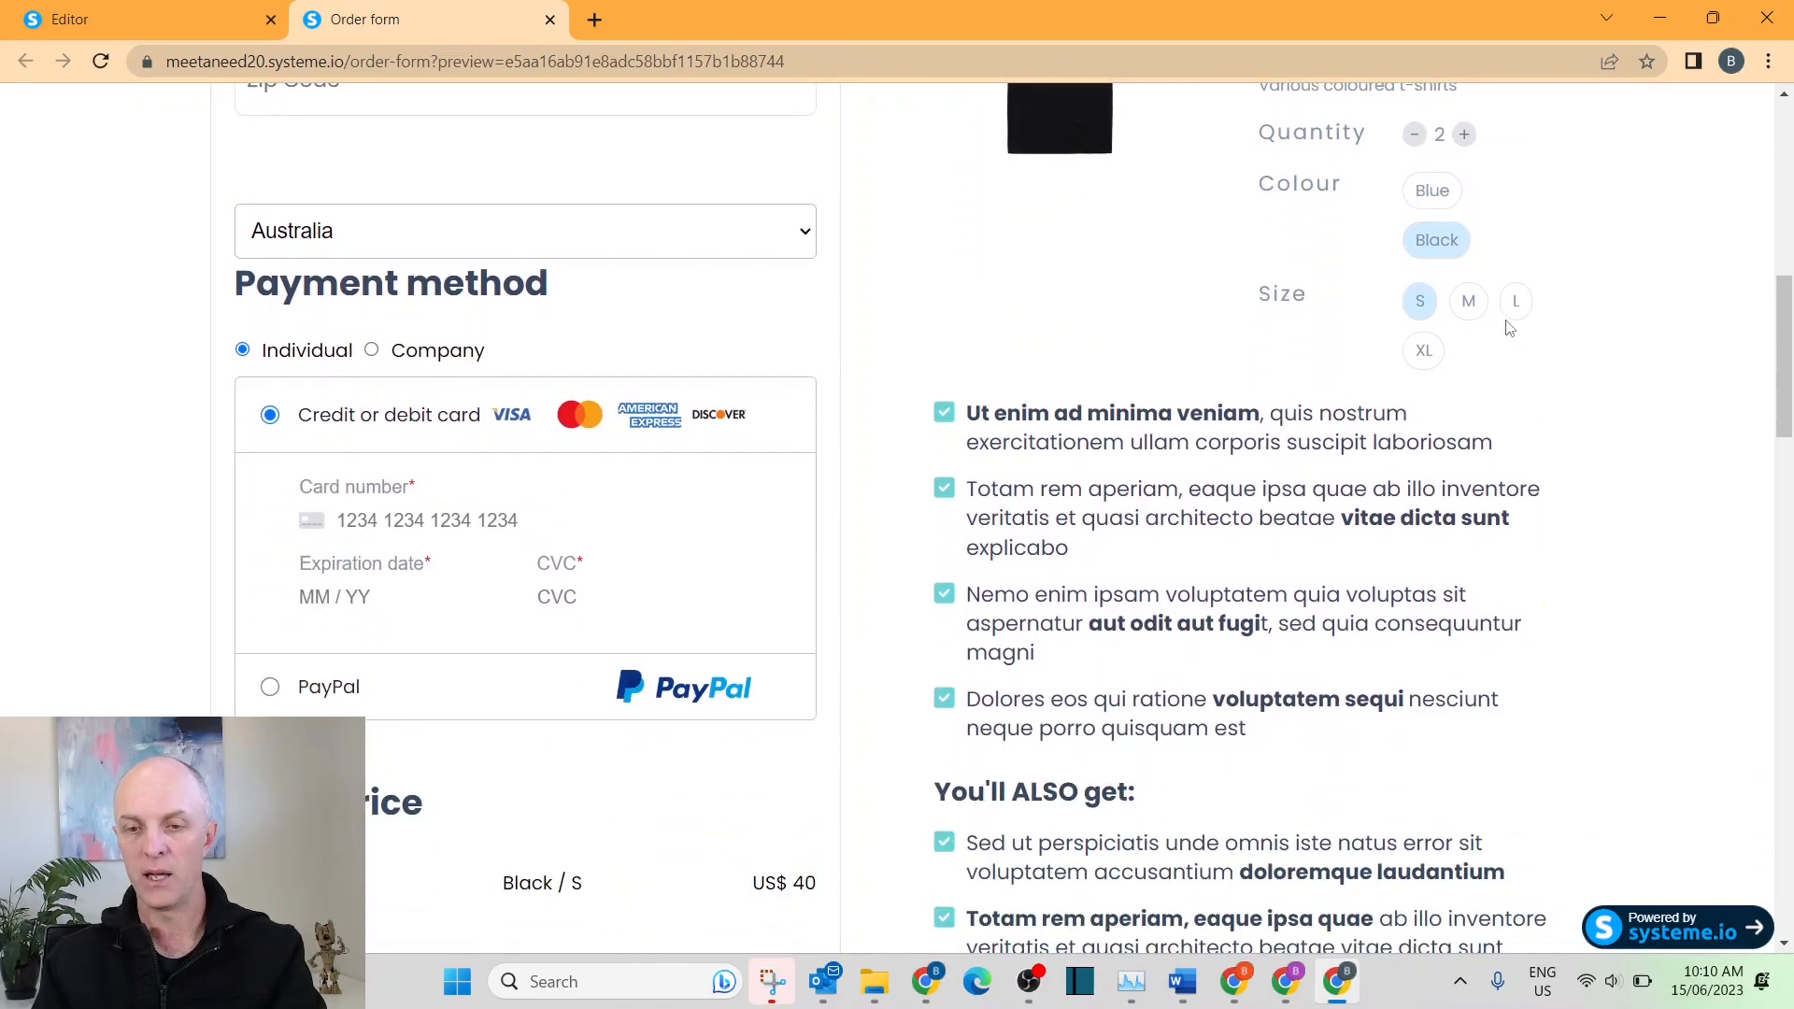
left_click(1438, 367)
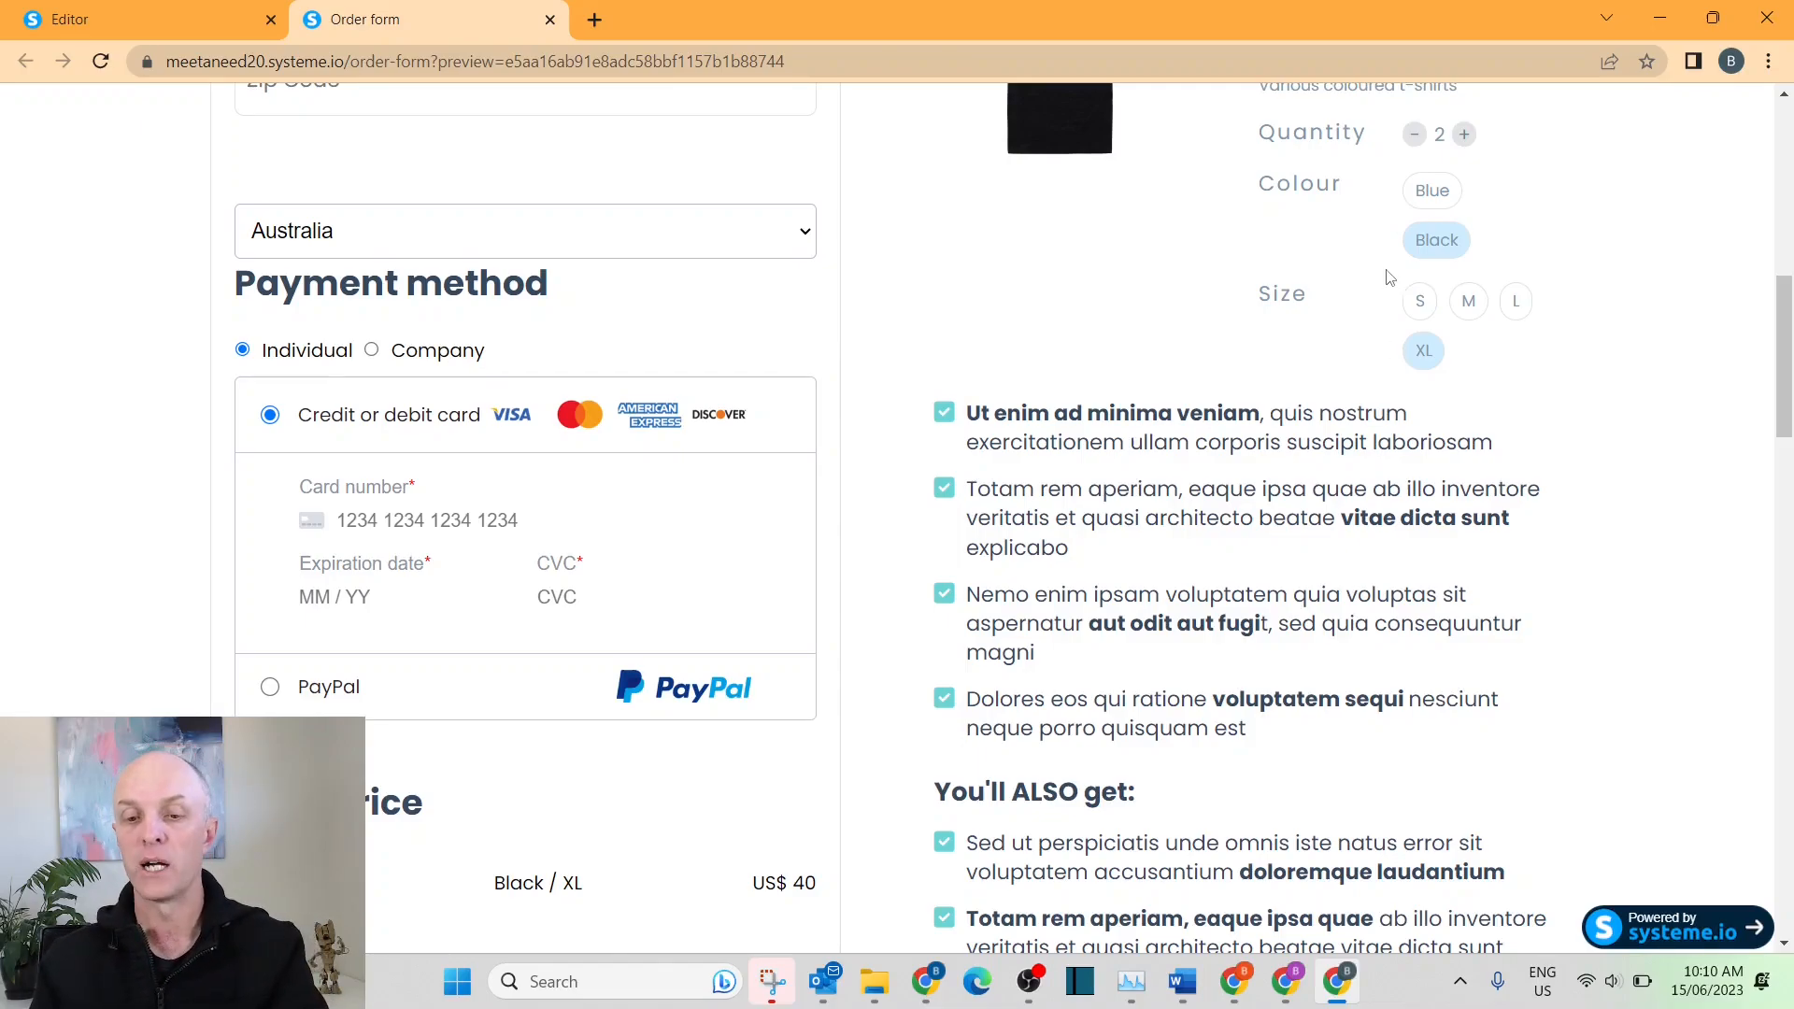
scroll(1511, 280, "up", 1)
scroll(899, 314, "up", 2)
scroll(1349, 358, "down", 2)
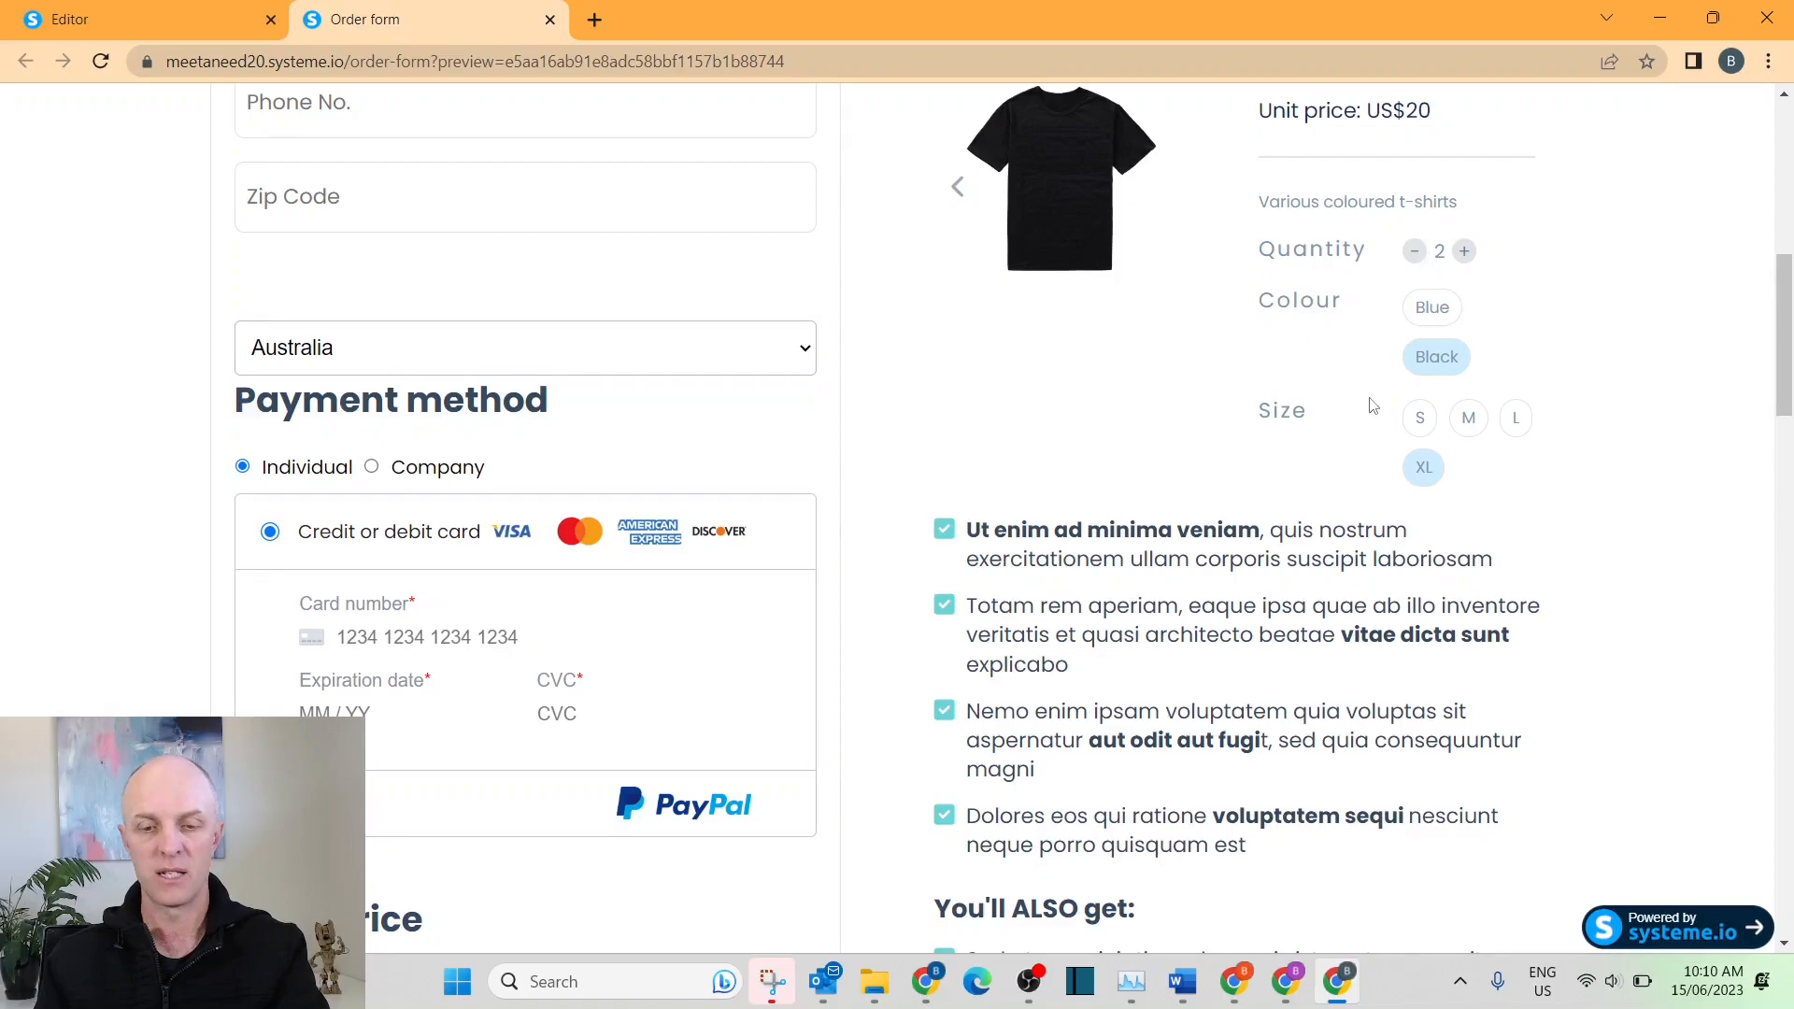
scroll(1243, 430, "up", 2)
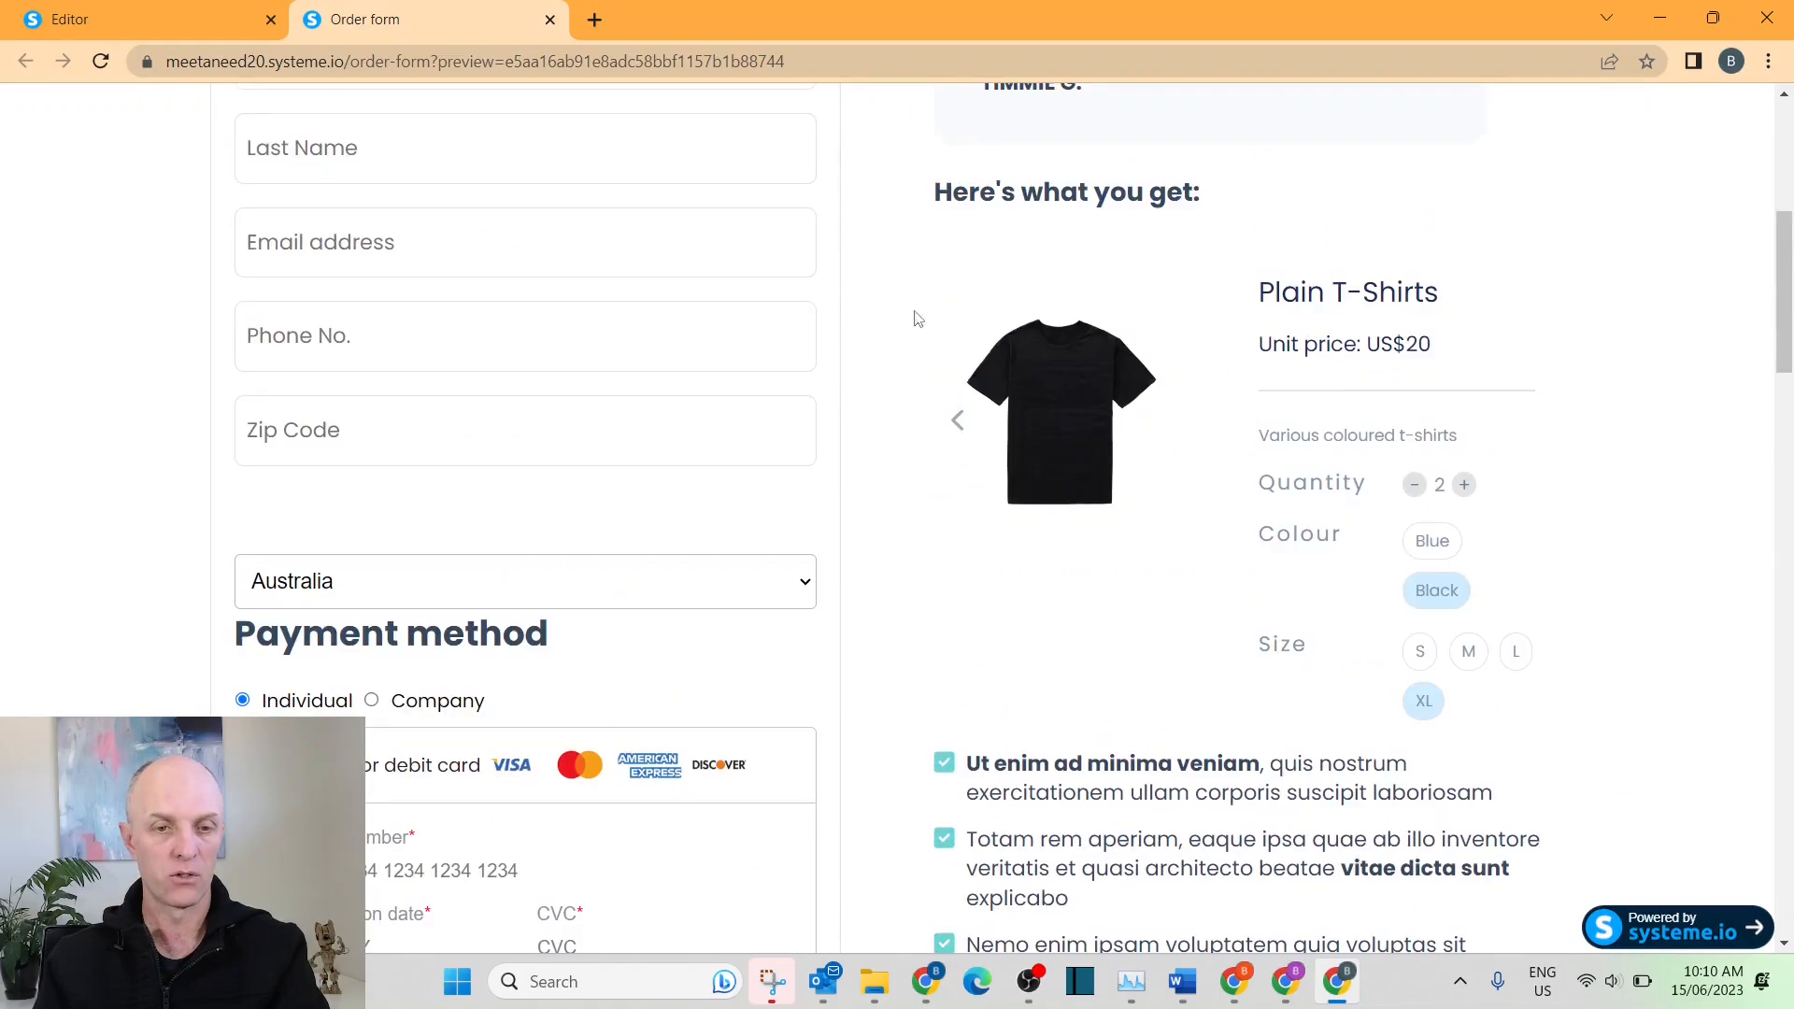
left_click(551, 21)
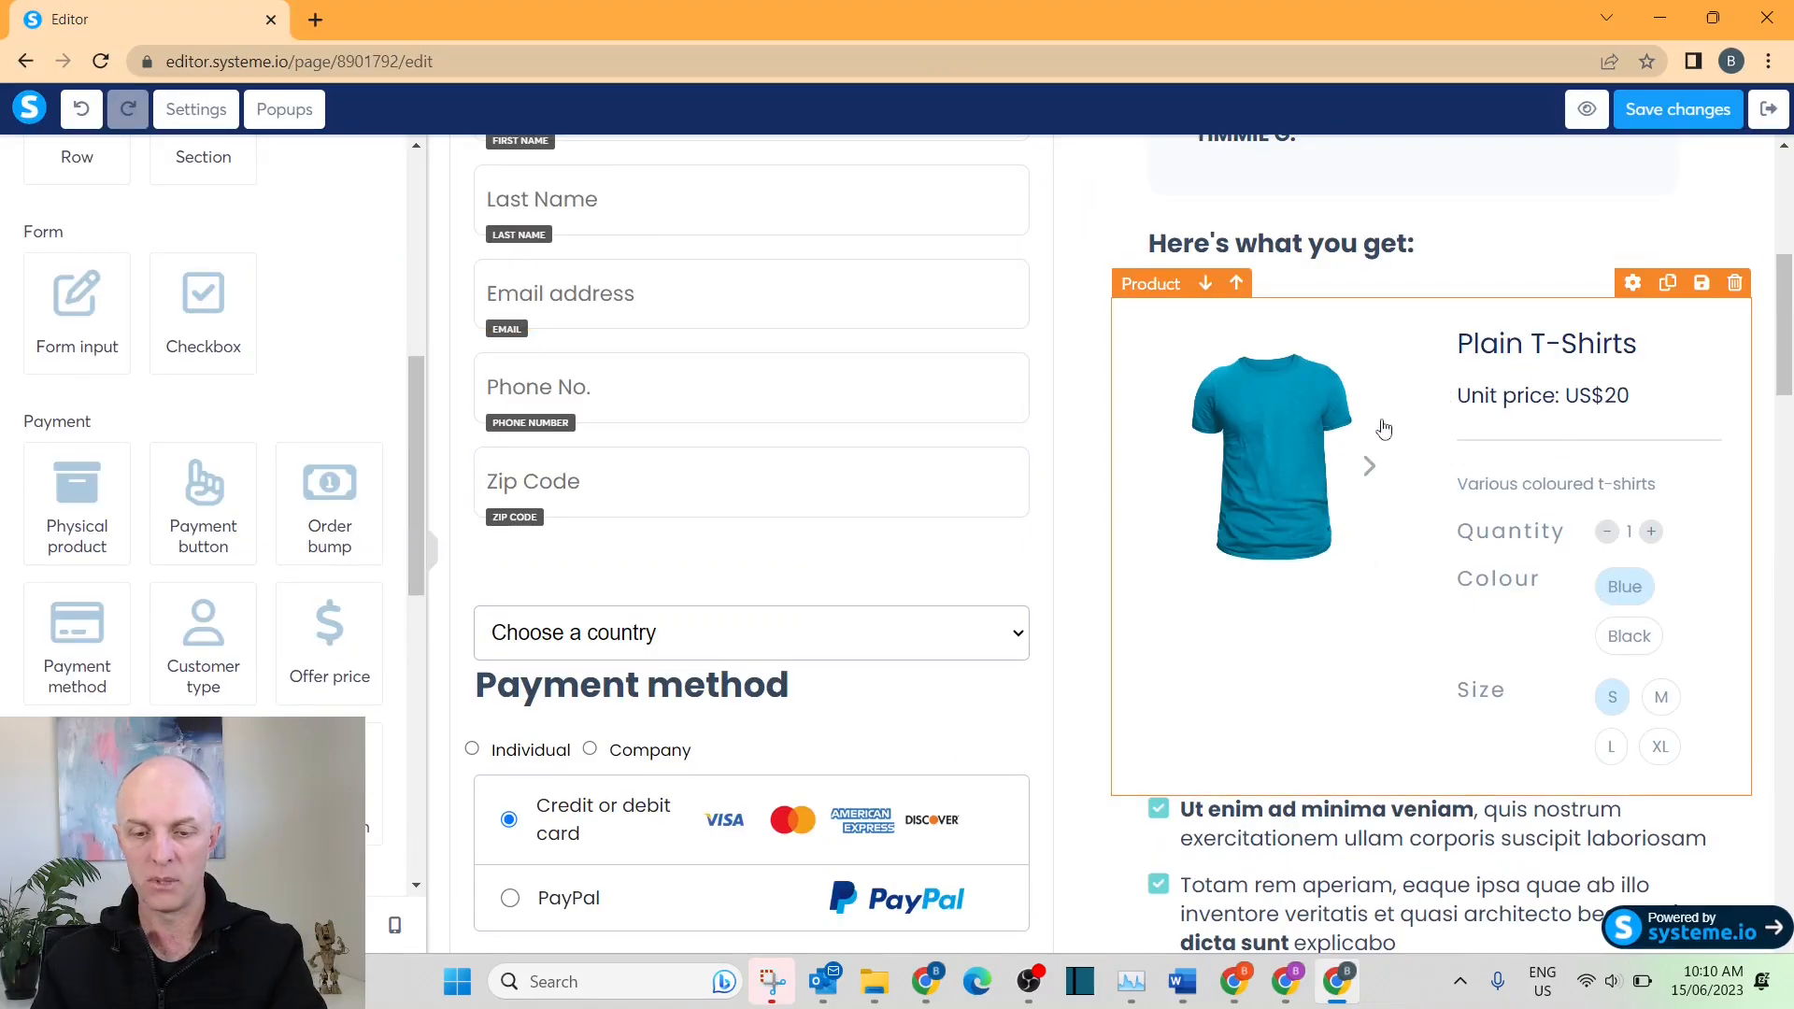
Set the loading text of the order form's payment button to "Processing Payment".
scroll(1417, 403, "down", 1)
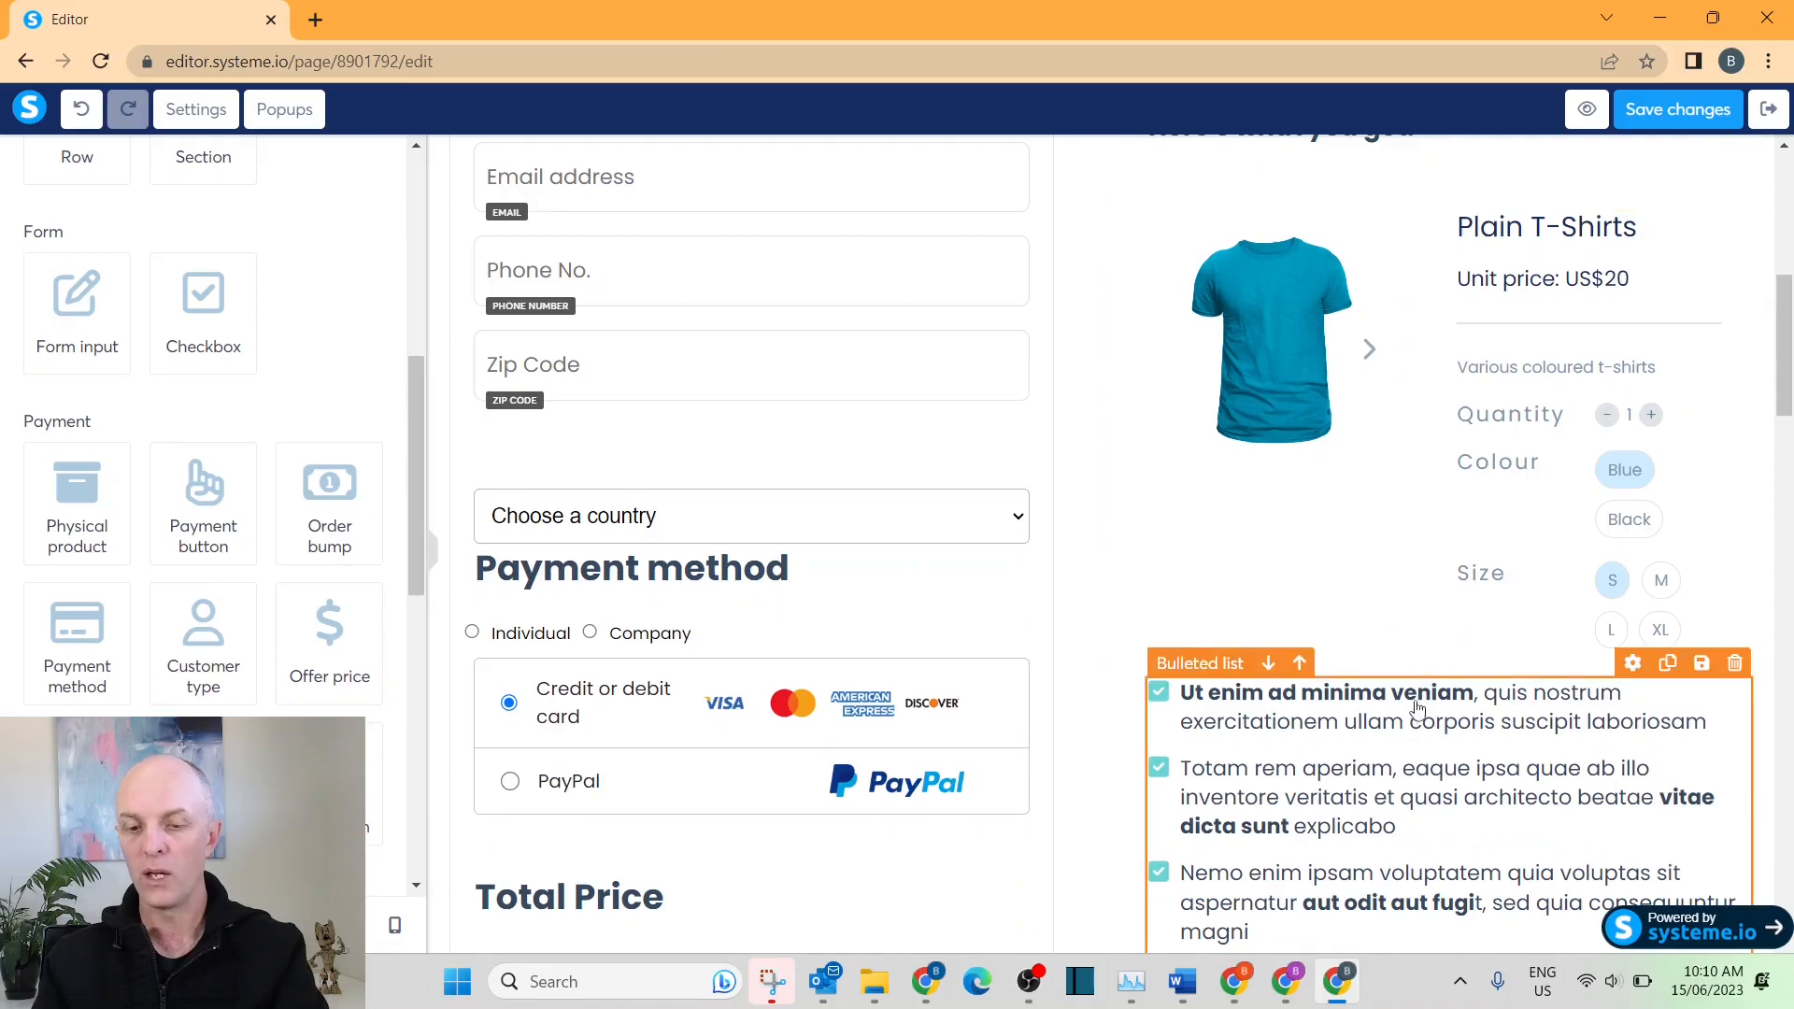
scroll(1418, 713, "down", 2)
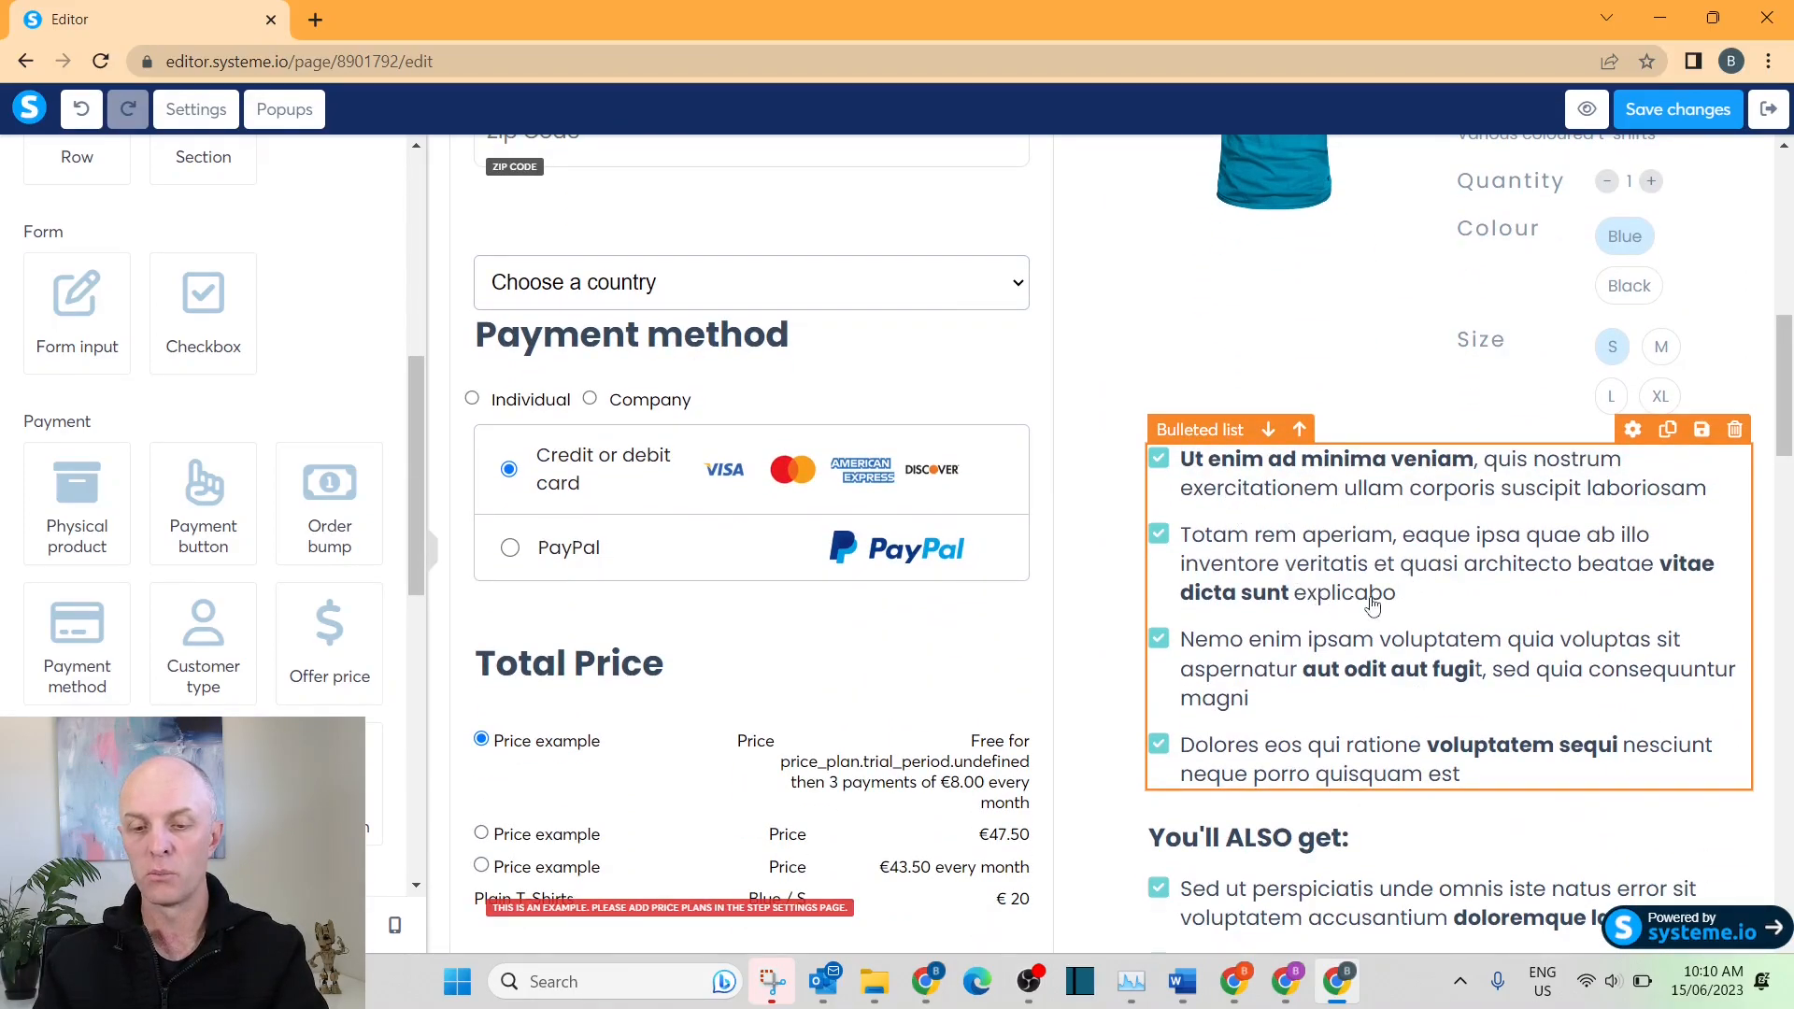
scroll(1495, 598, "down", 3)
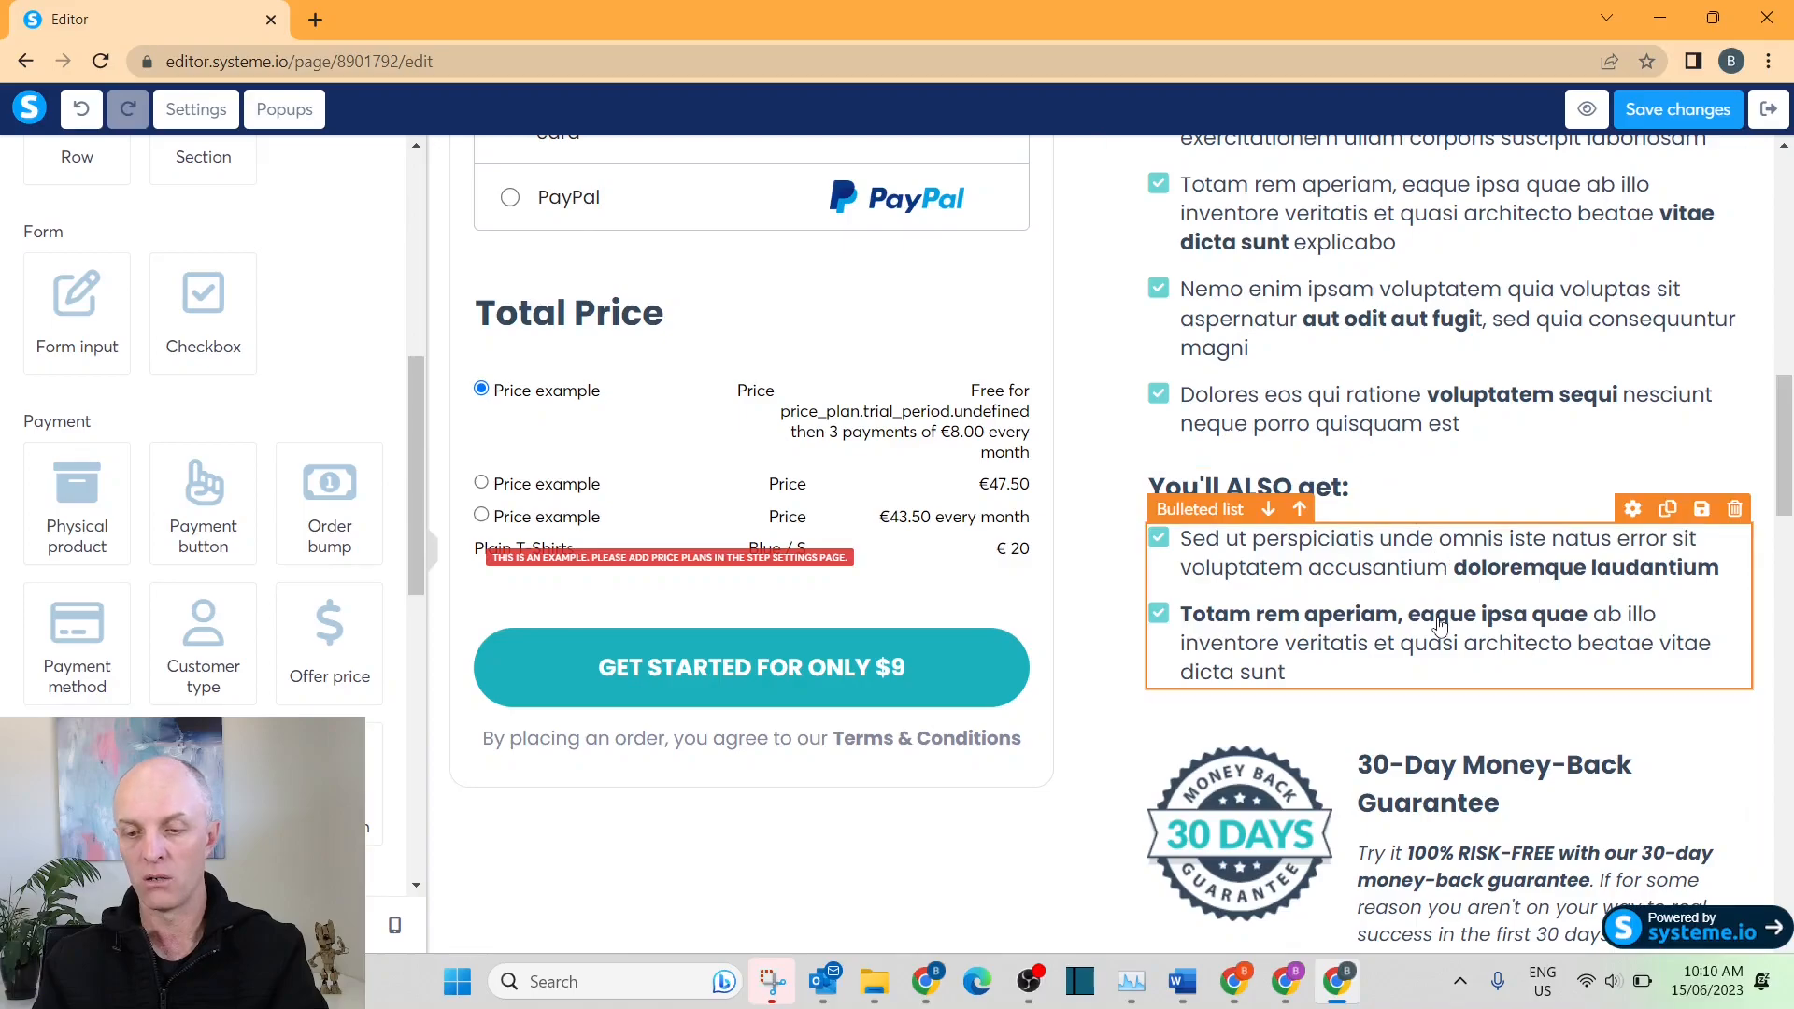
scroll(1458, 523, "down", 2)
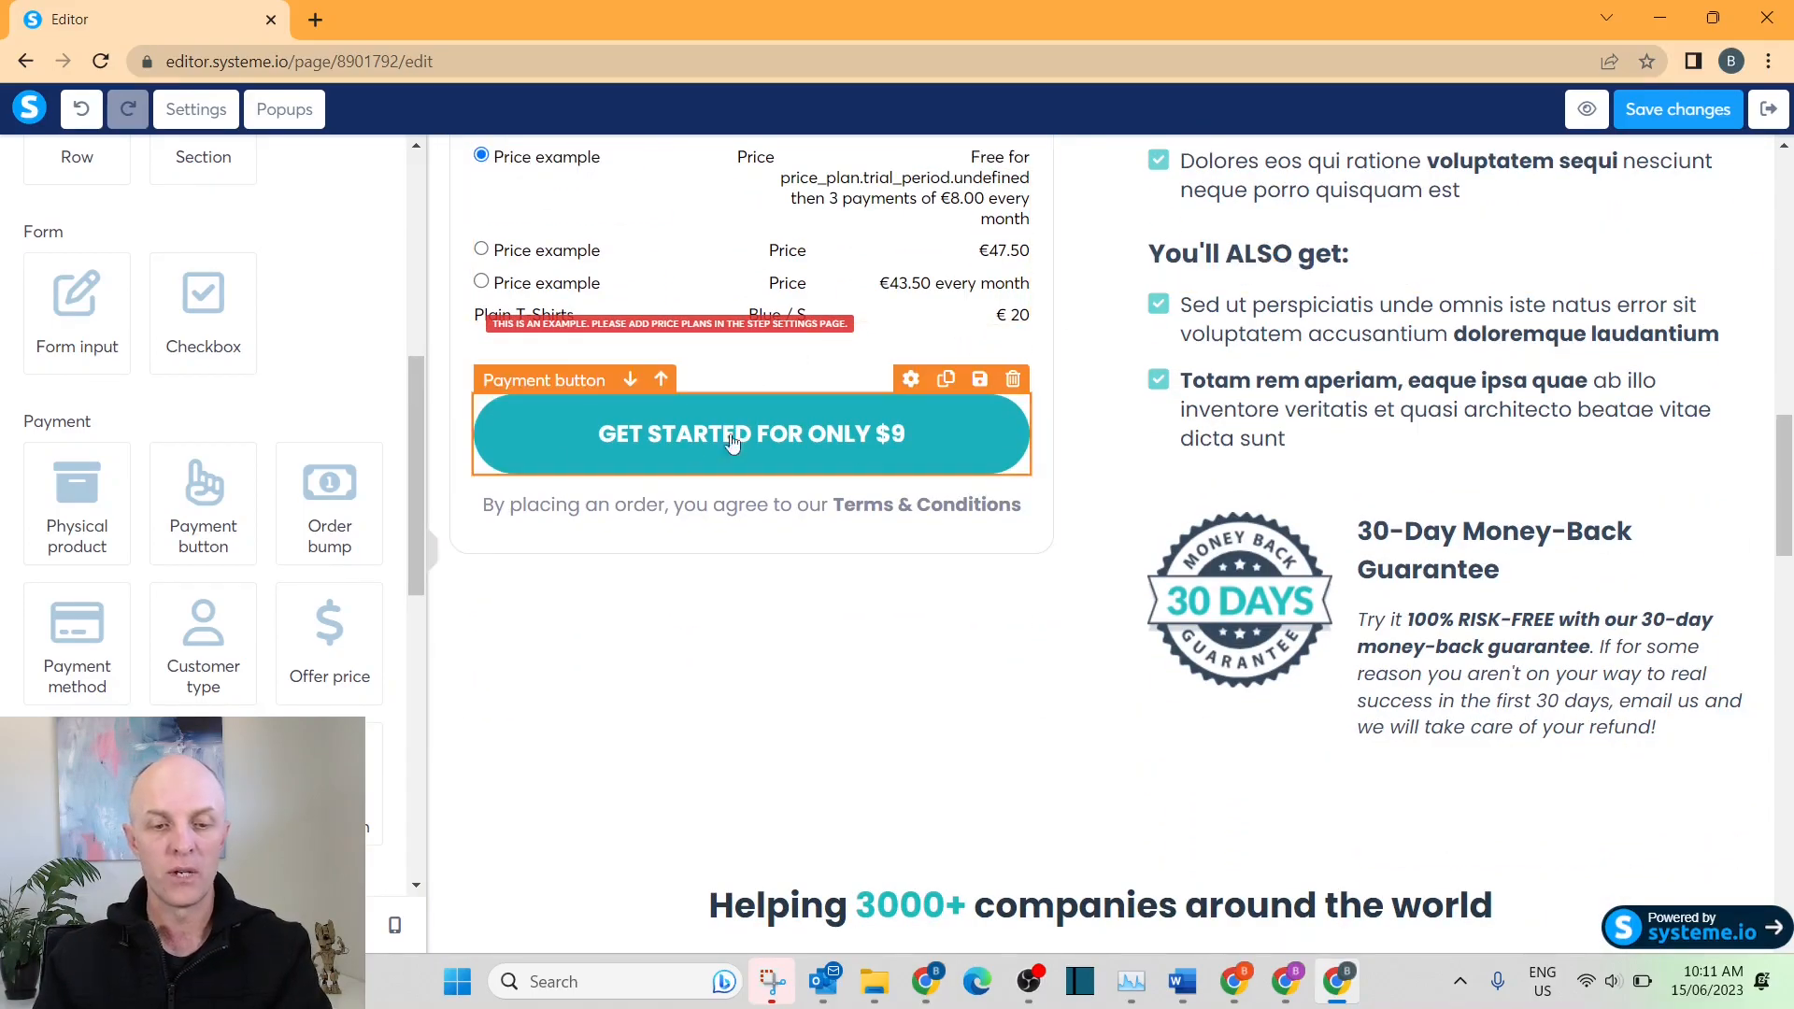
scroll(869, 485, "up", 2)
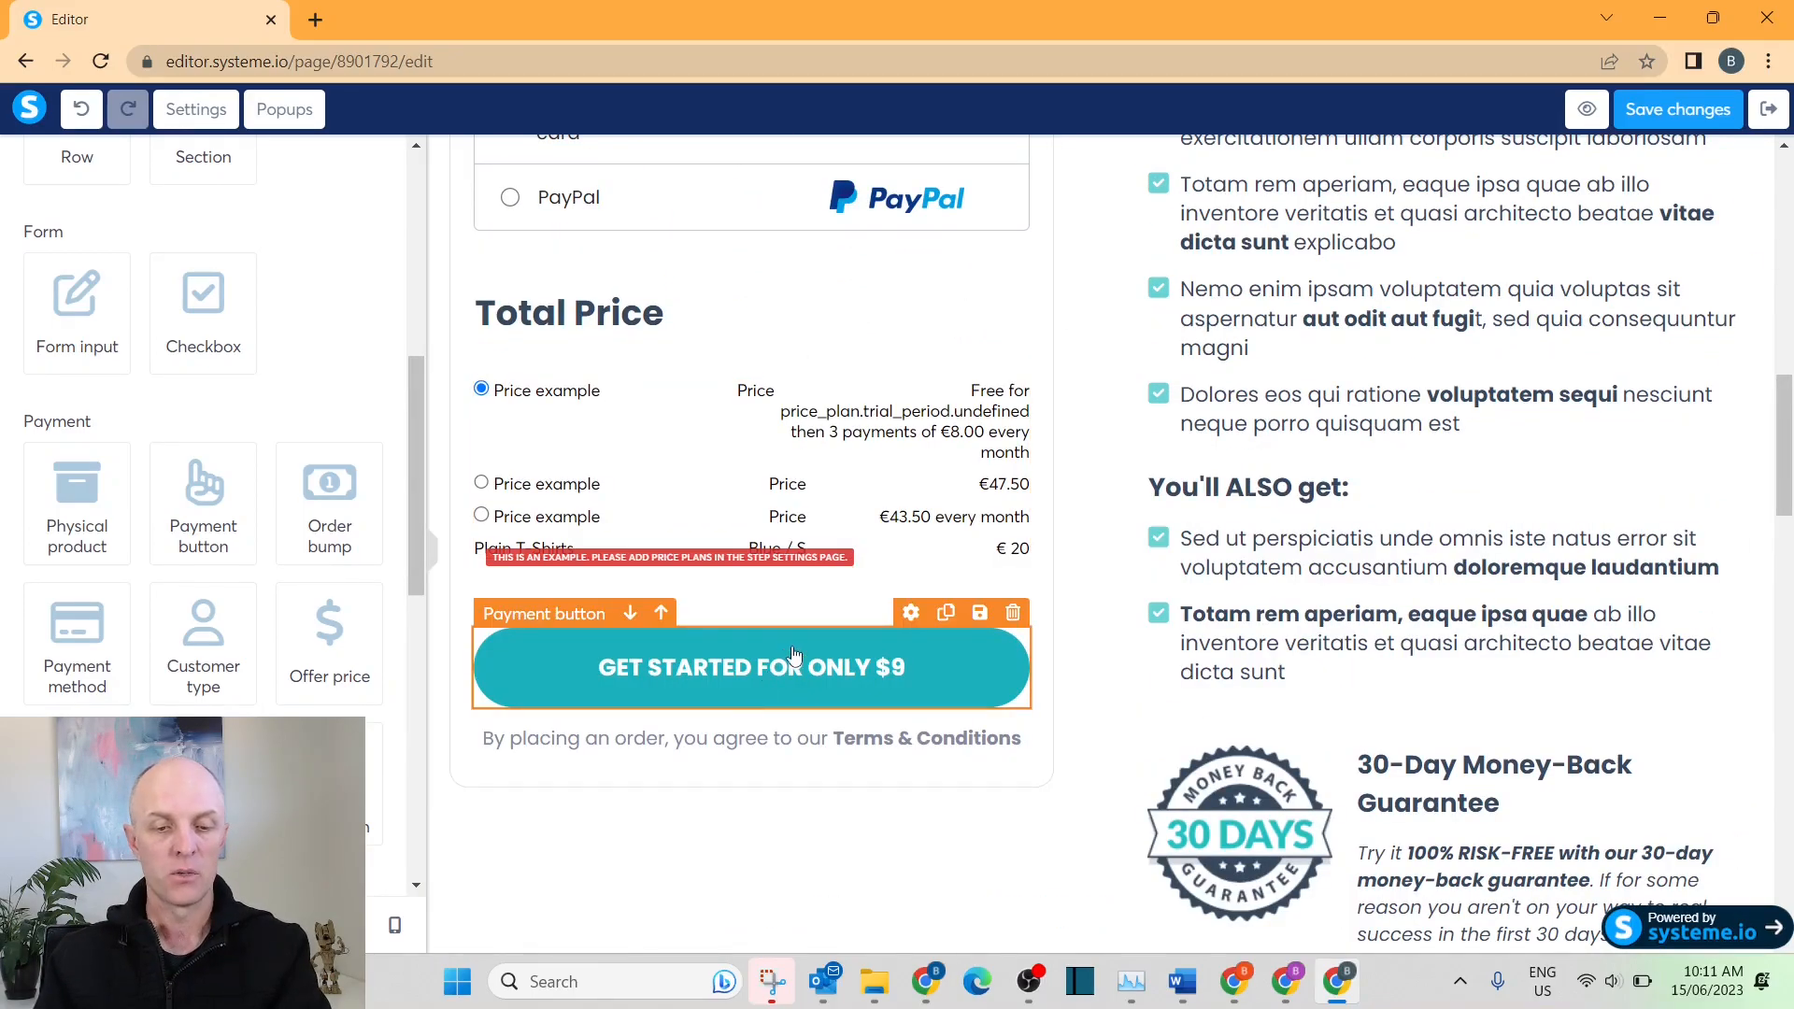
left_click(838, 671)
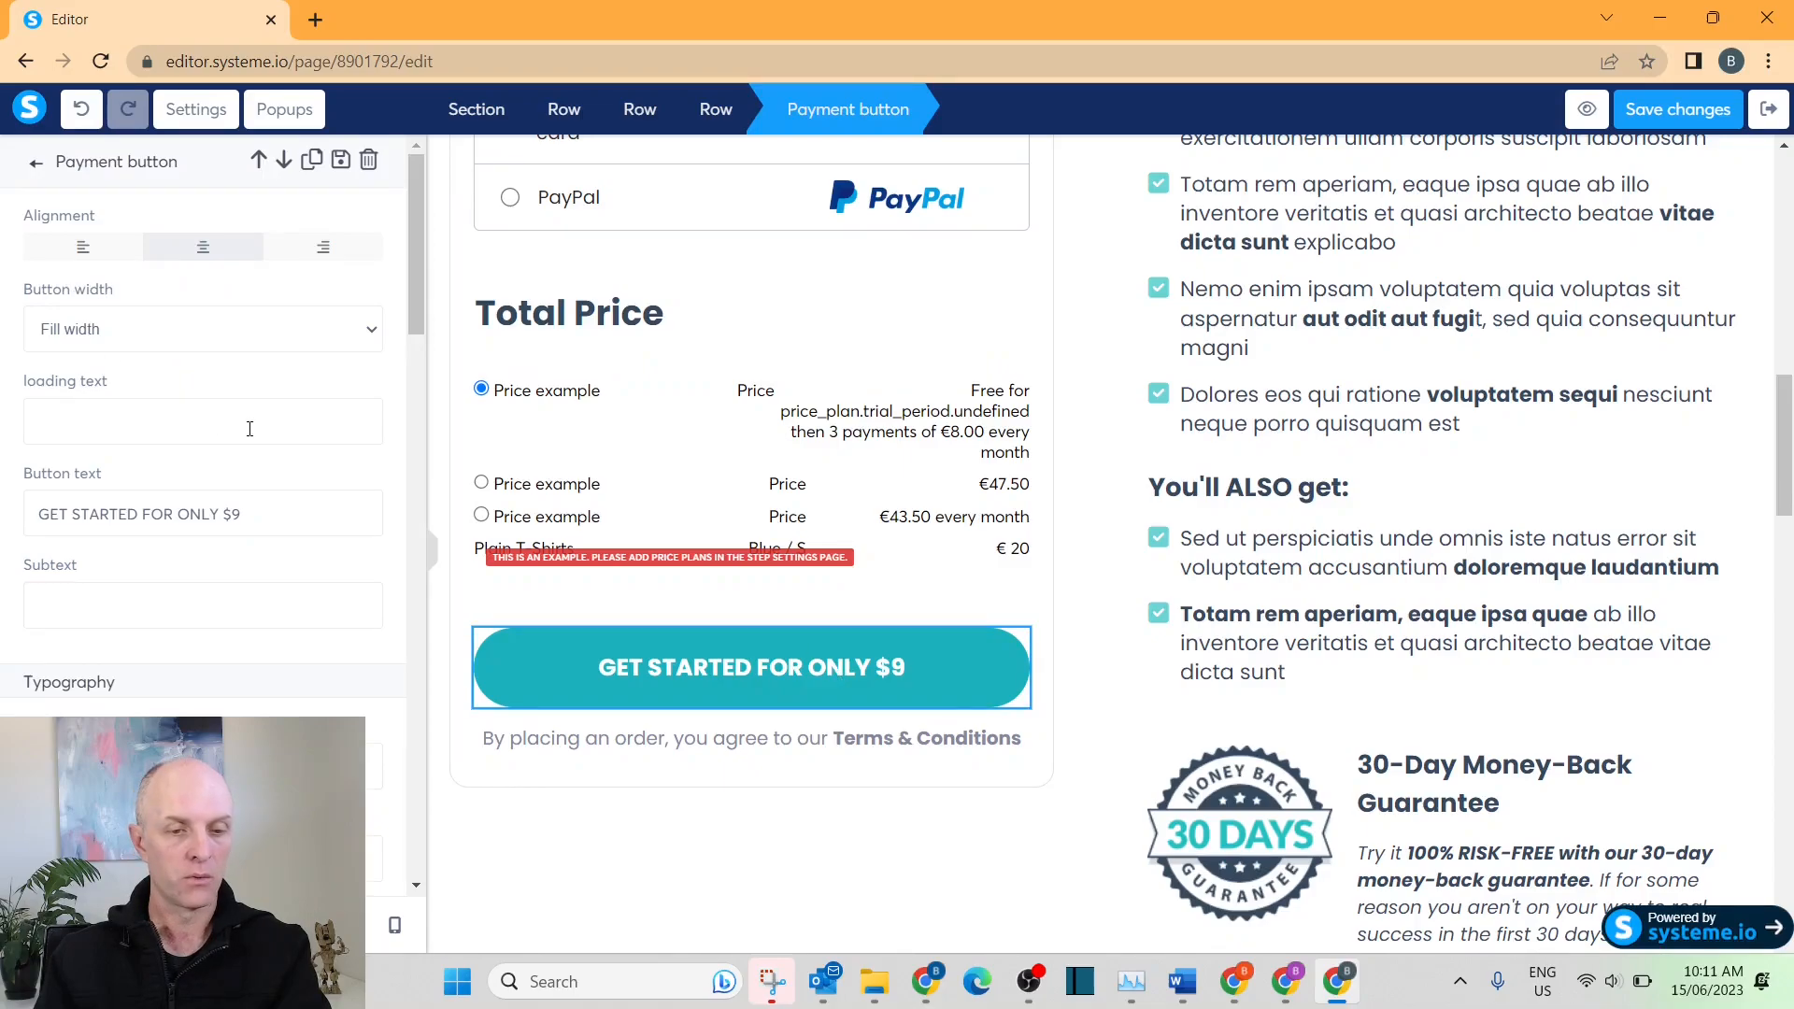
left_click(102, 416)
type("Validating")
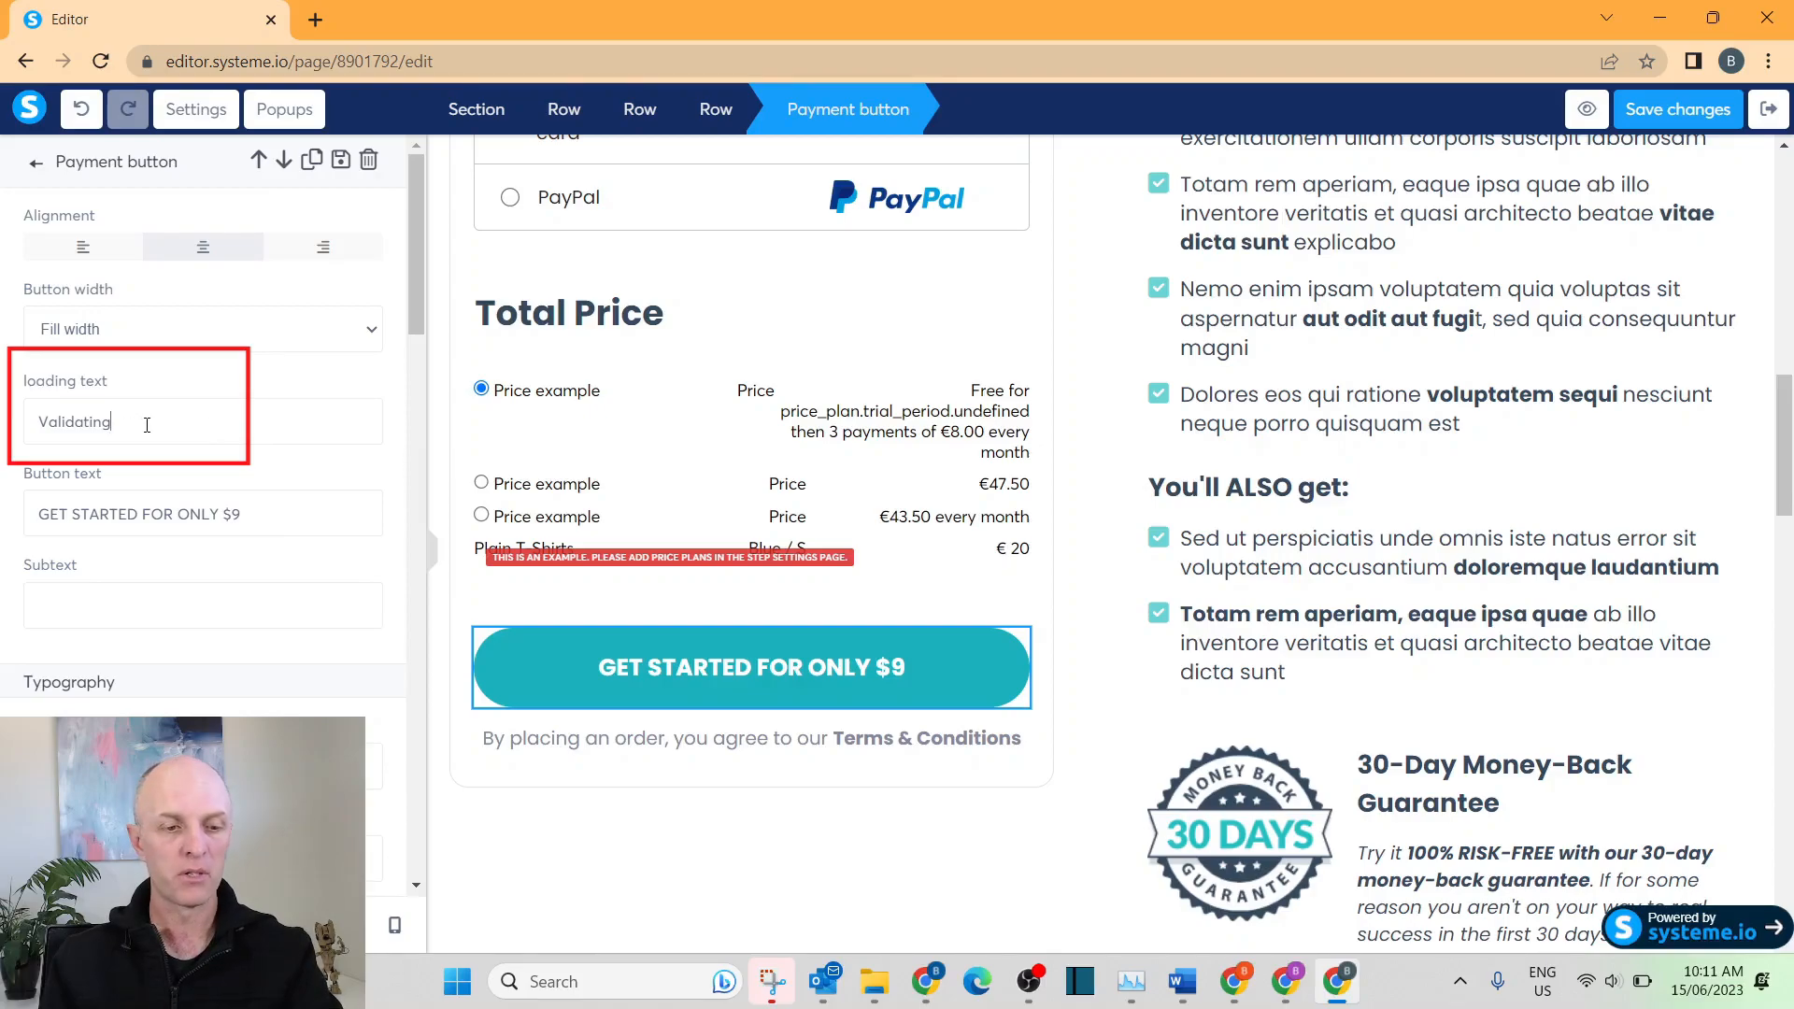
left_click_drag(142, 423, 3, 435)
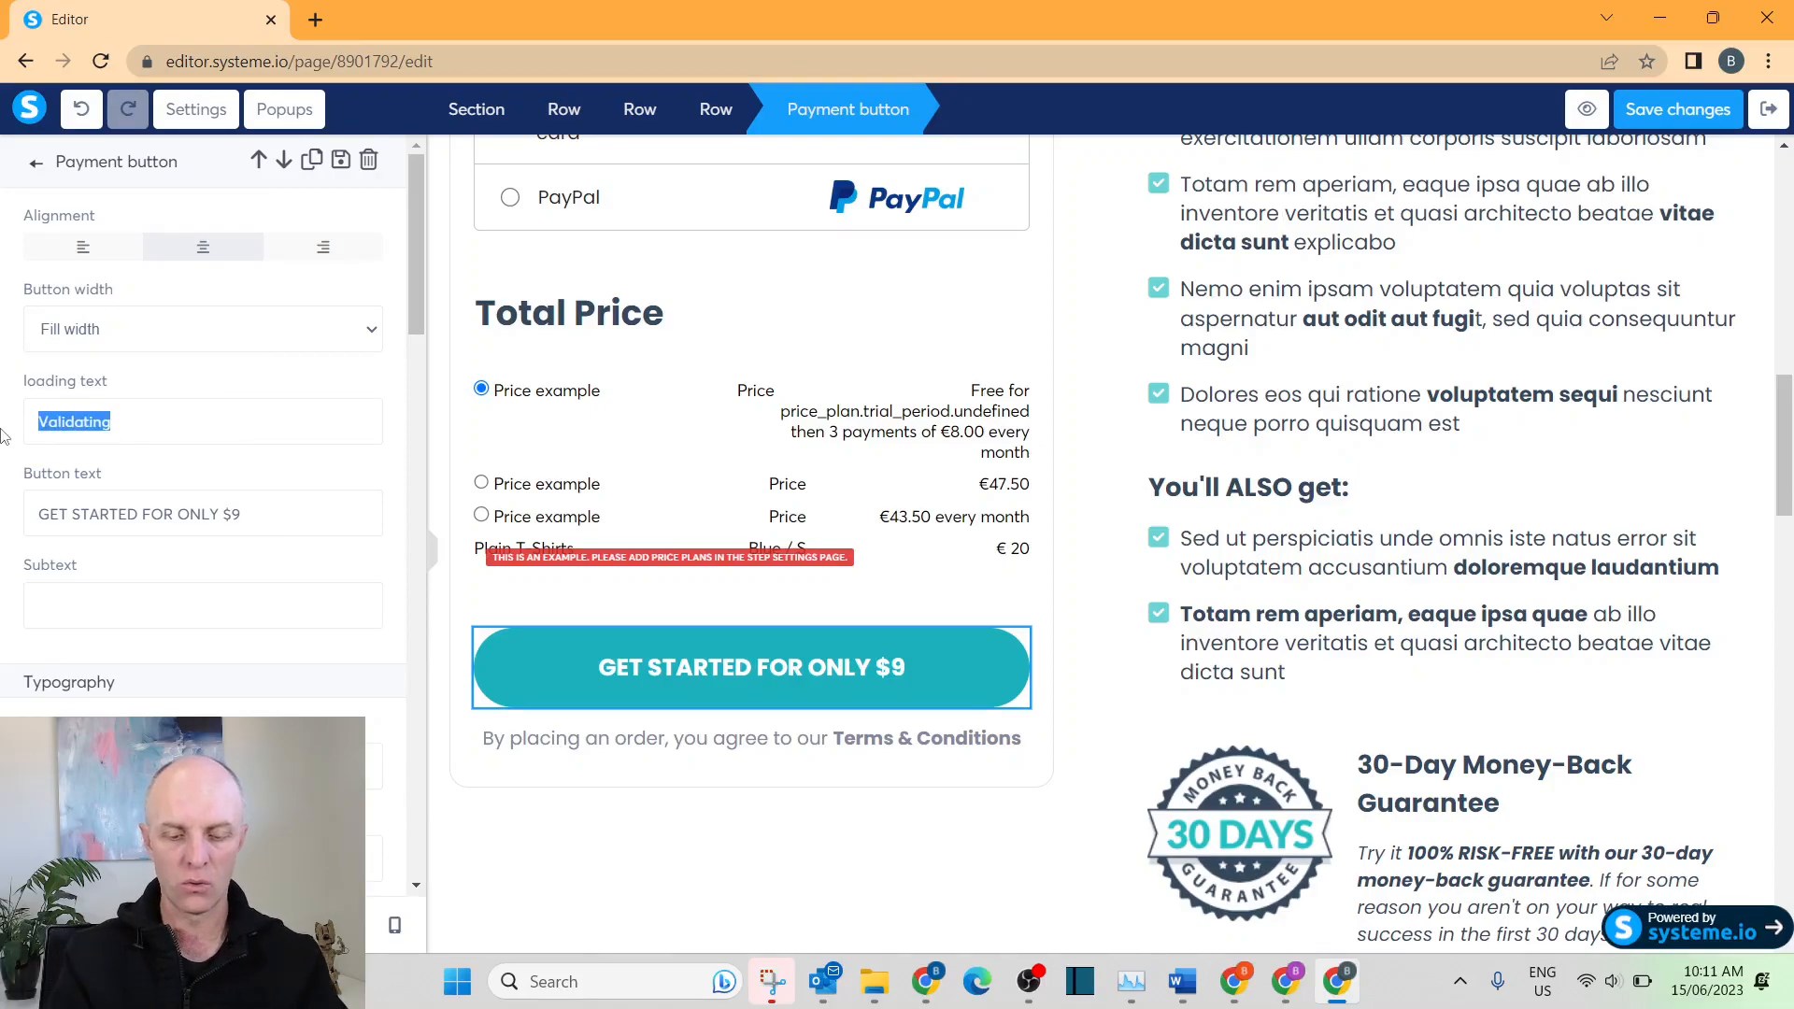
type("Pe")
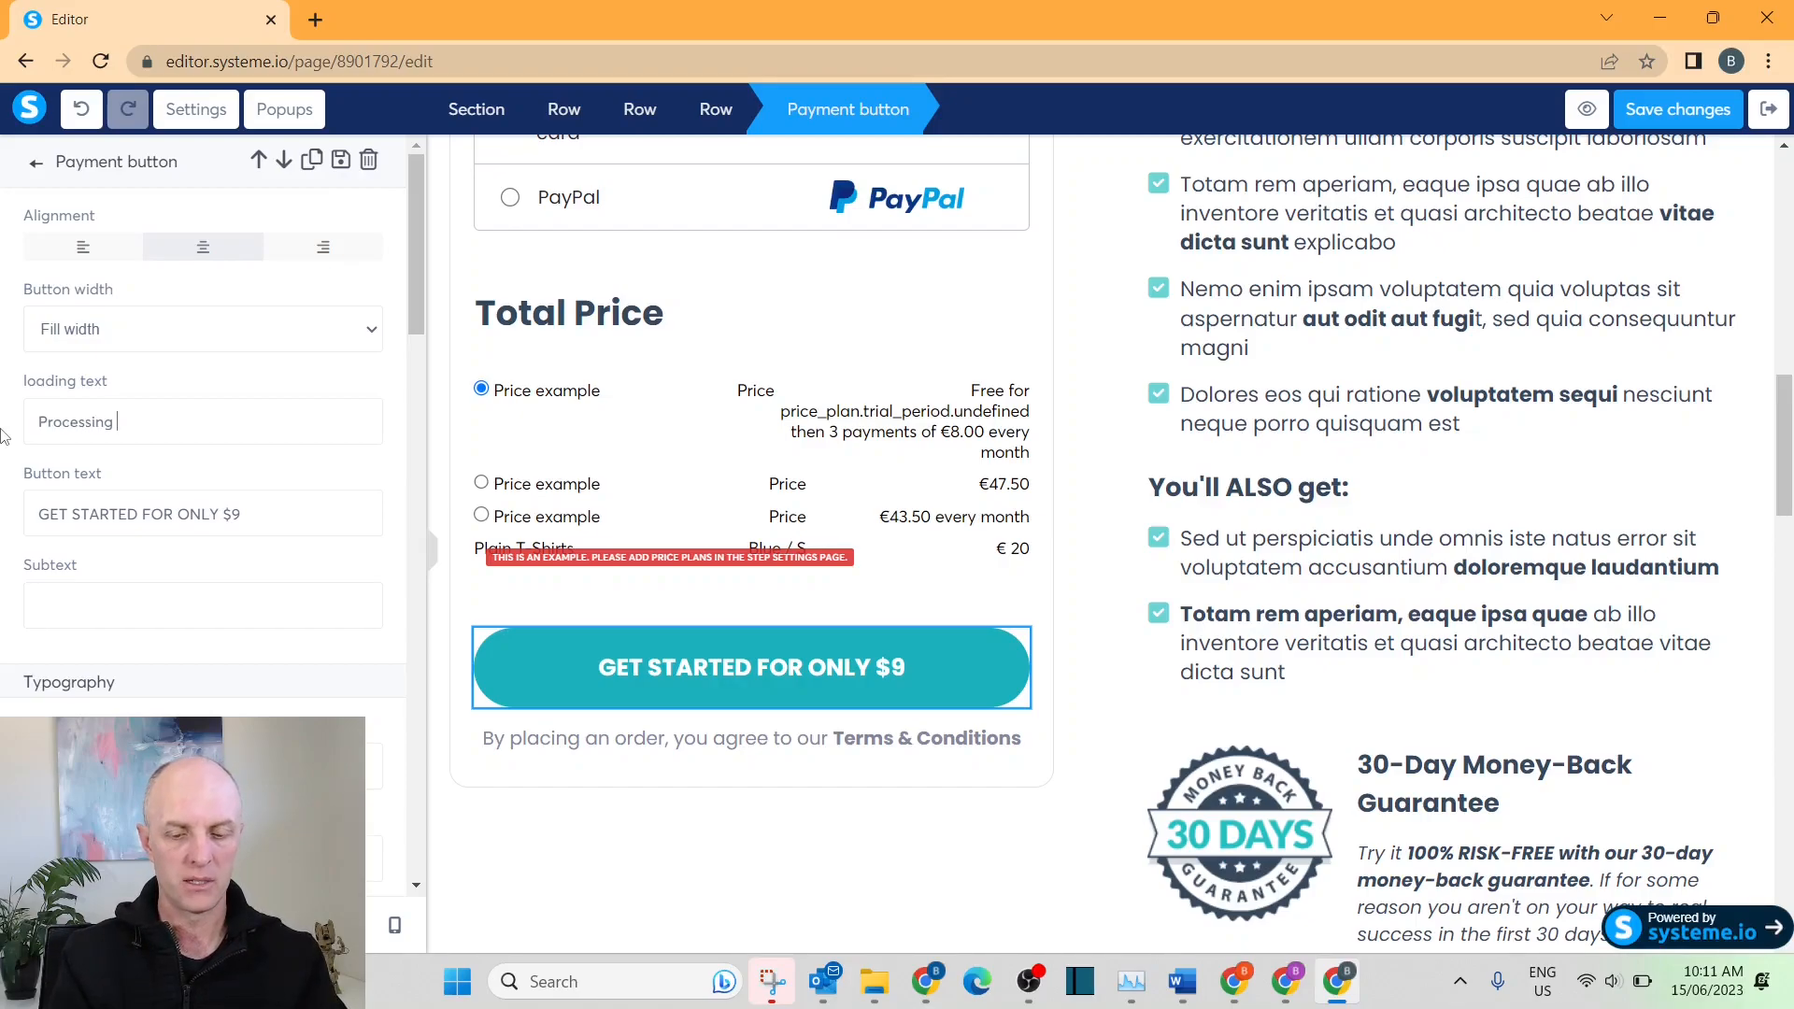
type("yment")
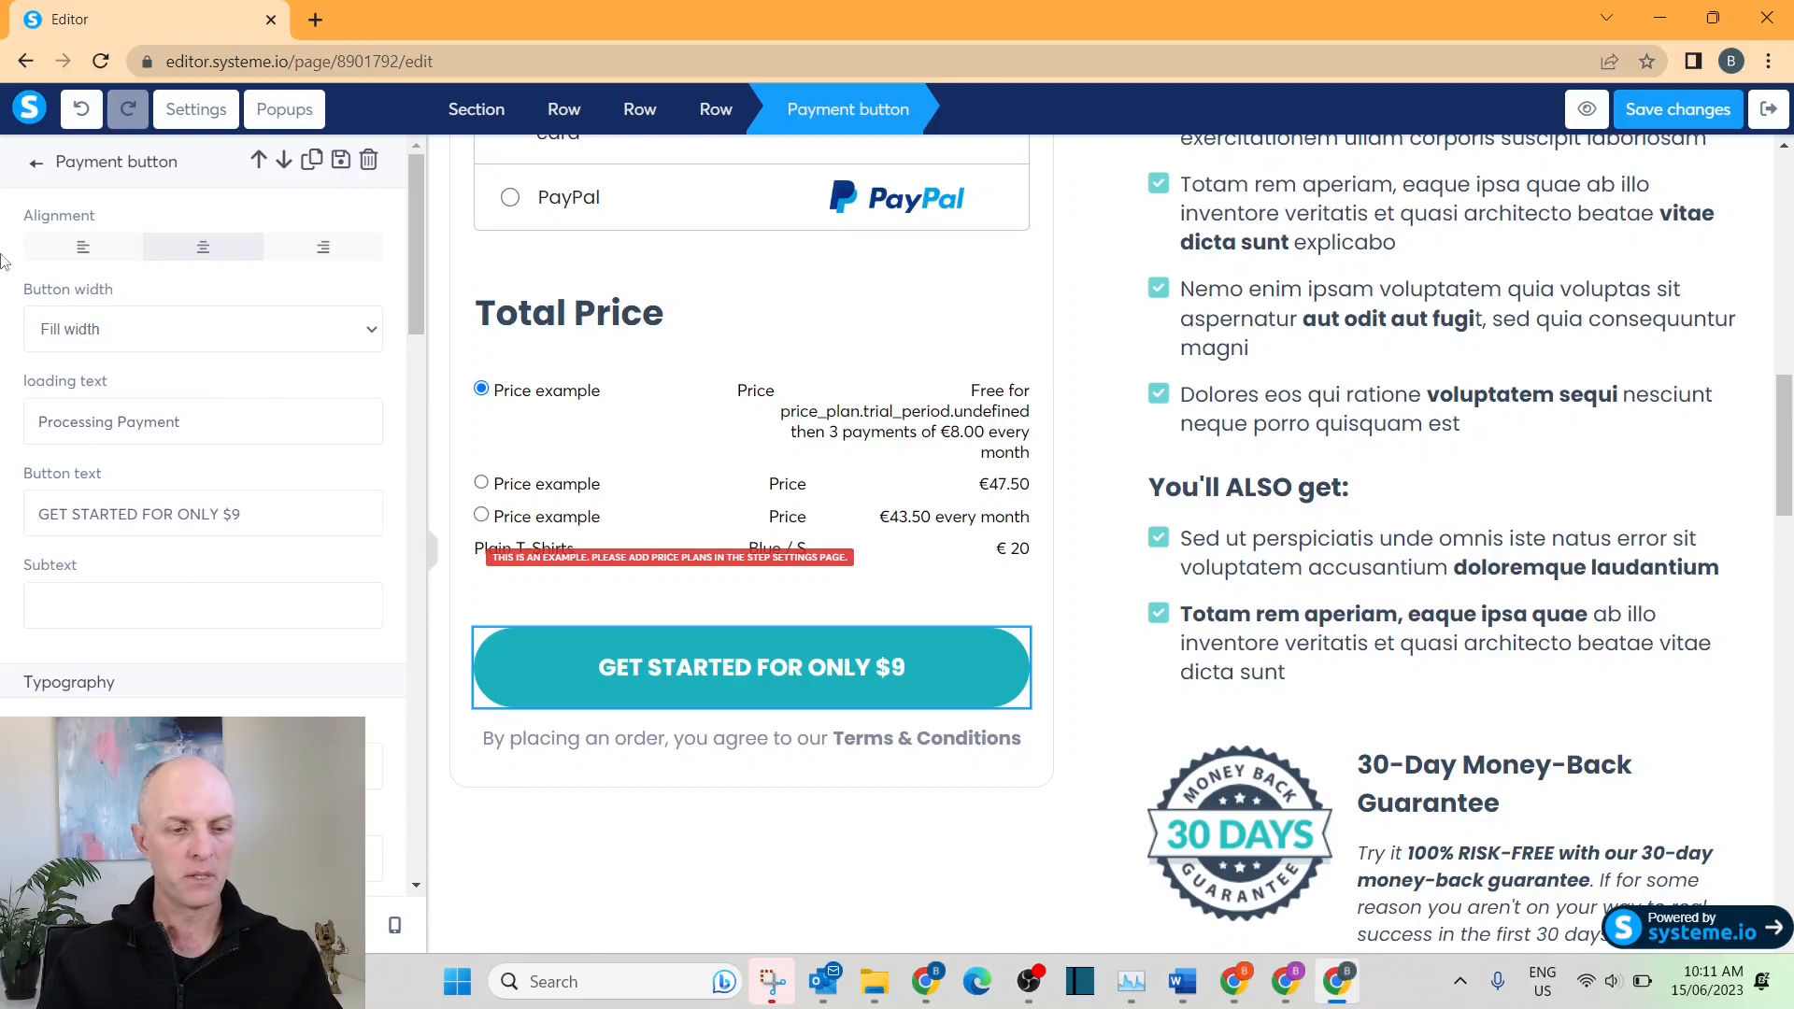
Change the payment button's text to "Discounted T-Shirts" and add the subtext "While Stocks Last".
left_click_drag(243, 514, 30, 517)
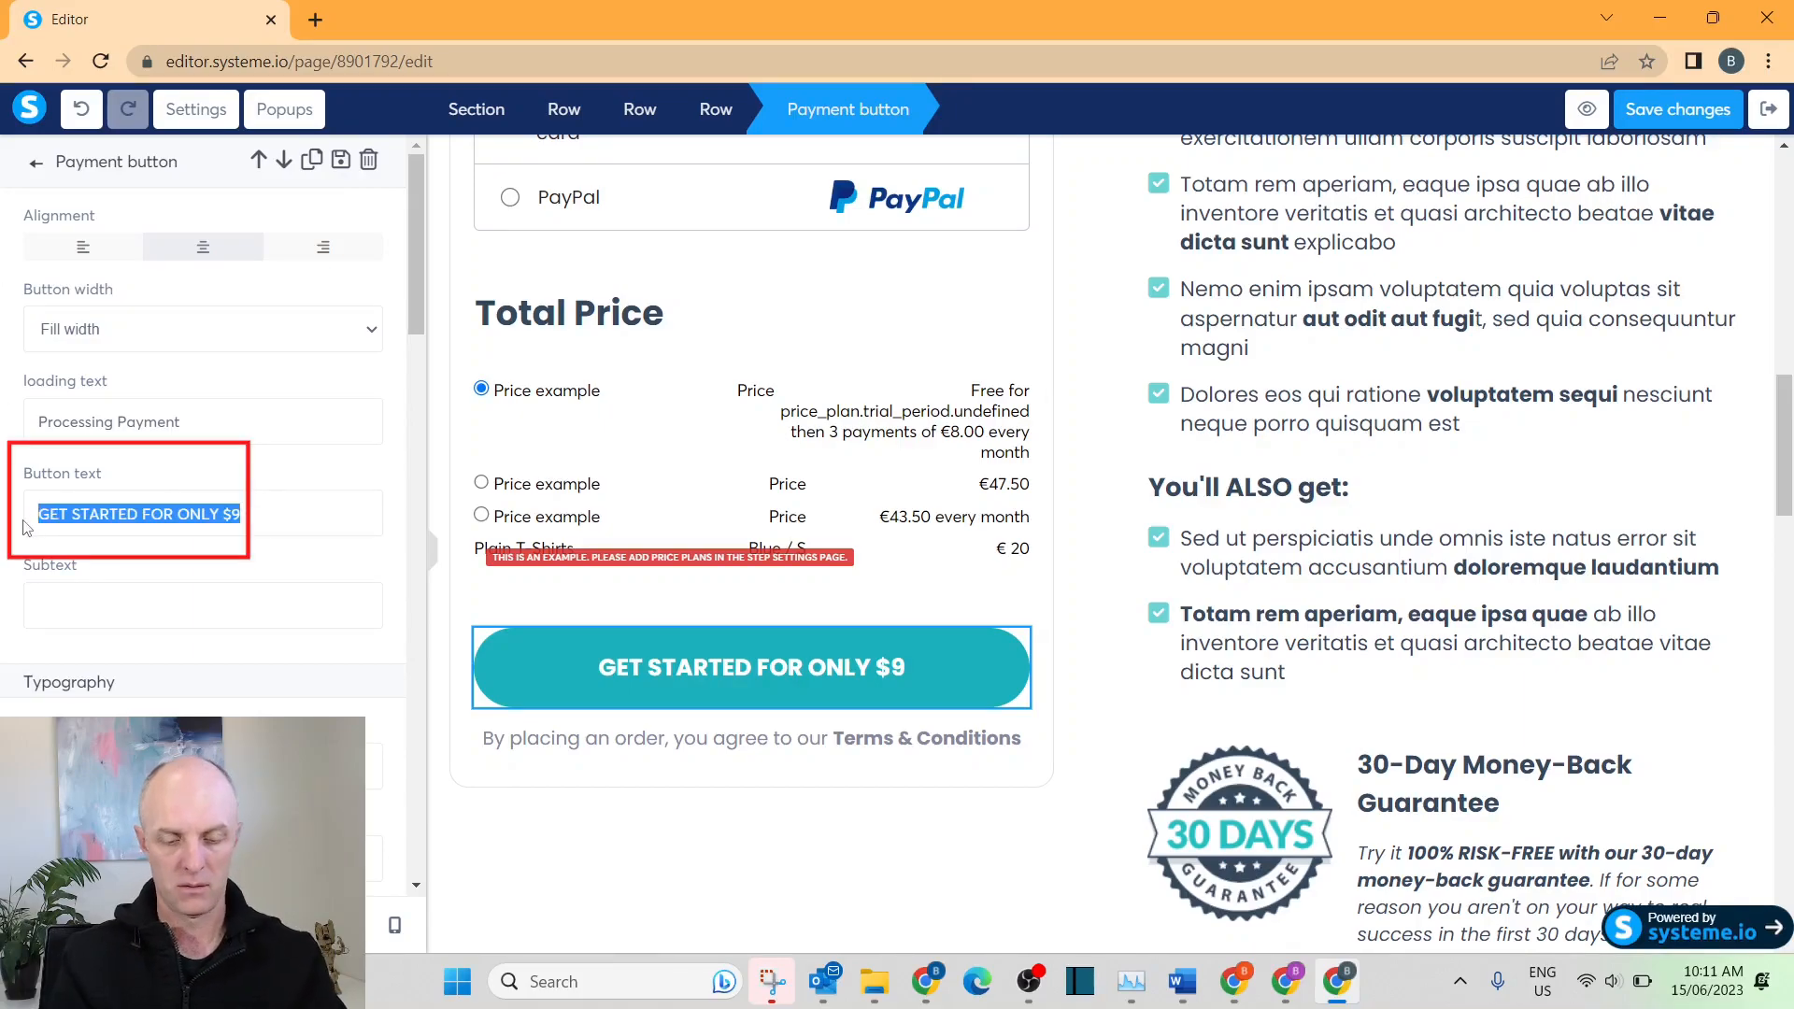
type("Dis")
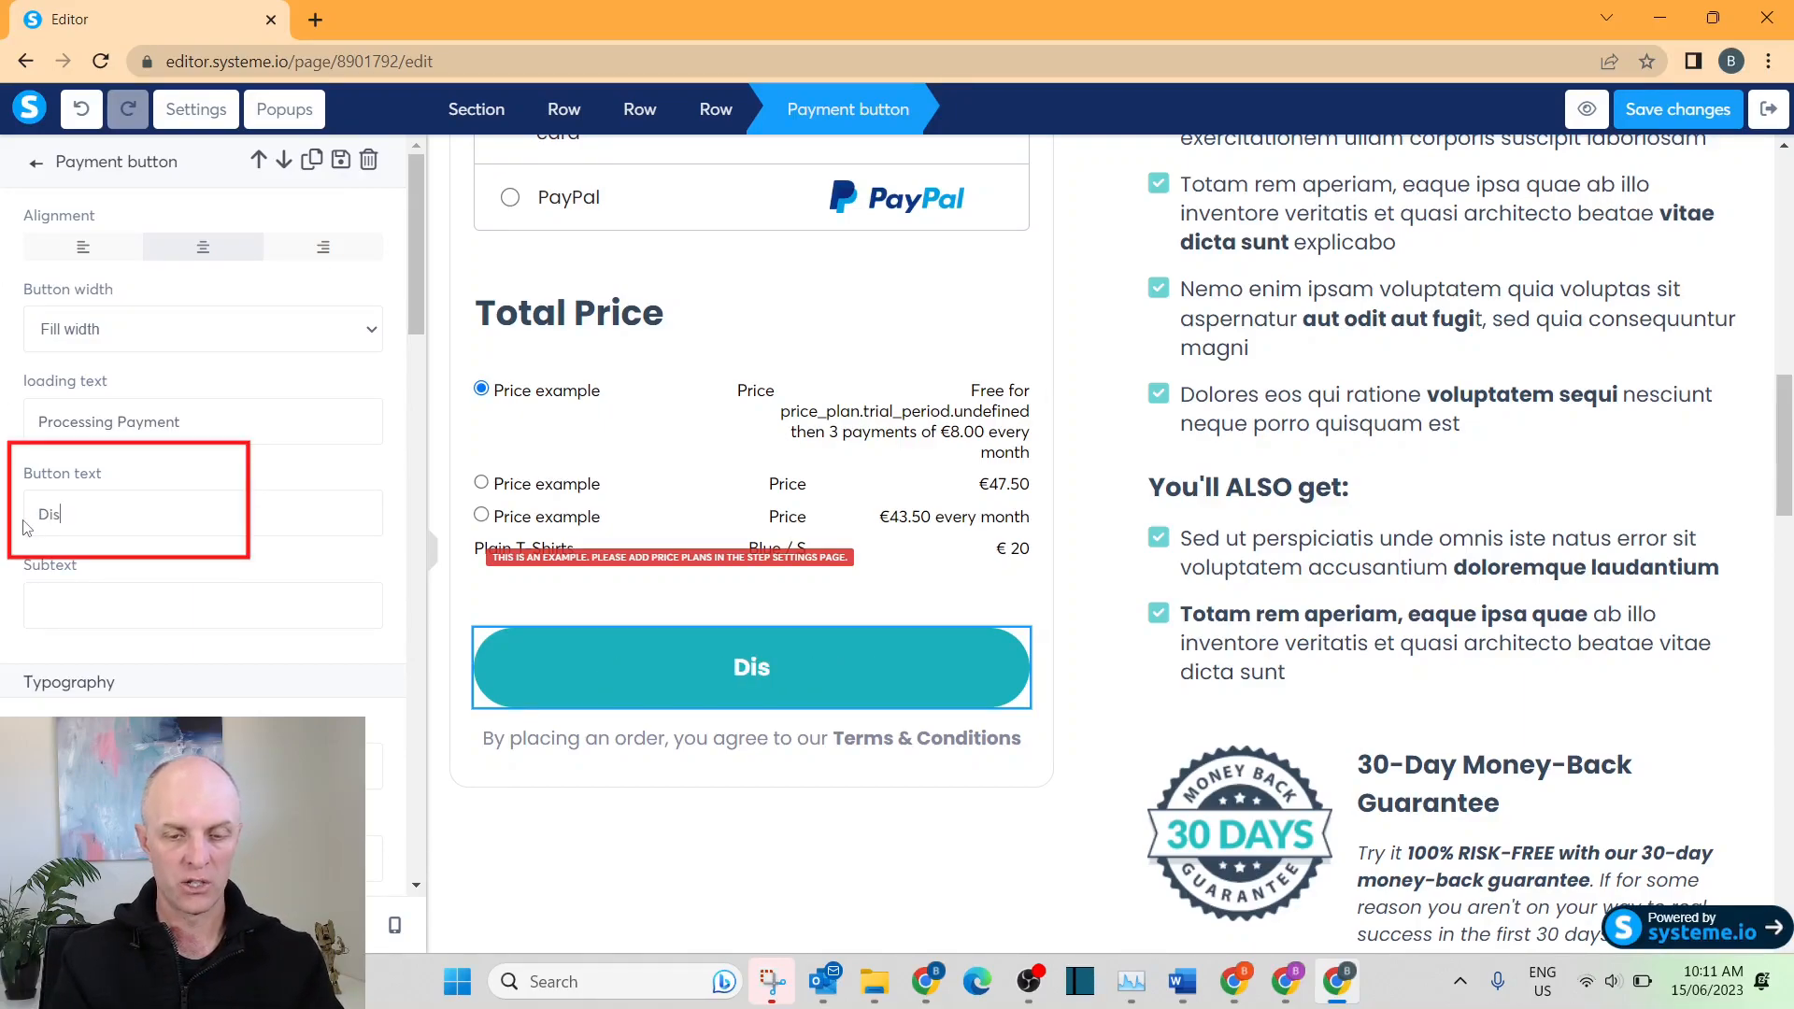
type("counted T-Shirts")
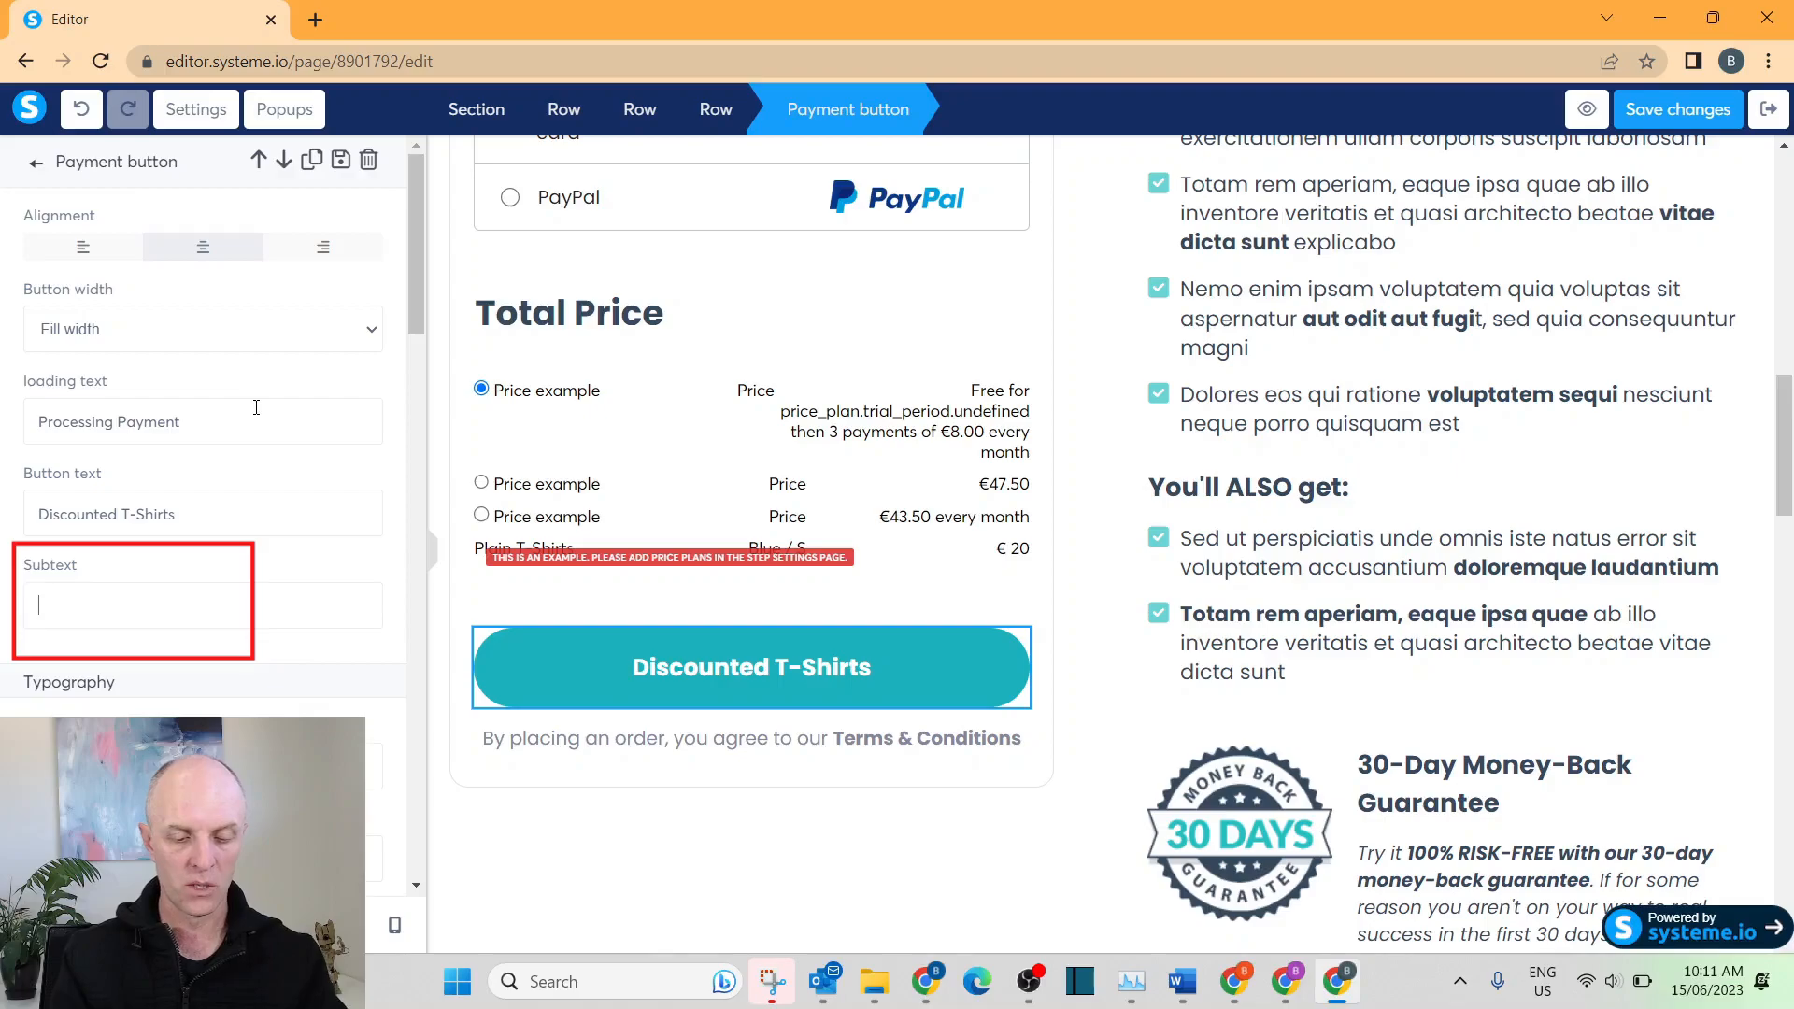
type("While Stocks Last")
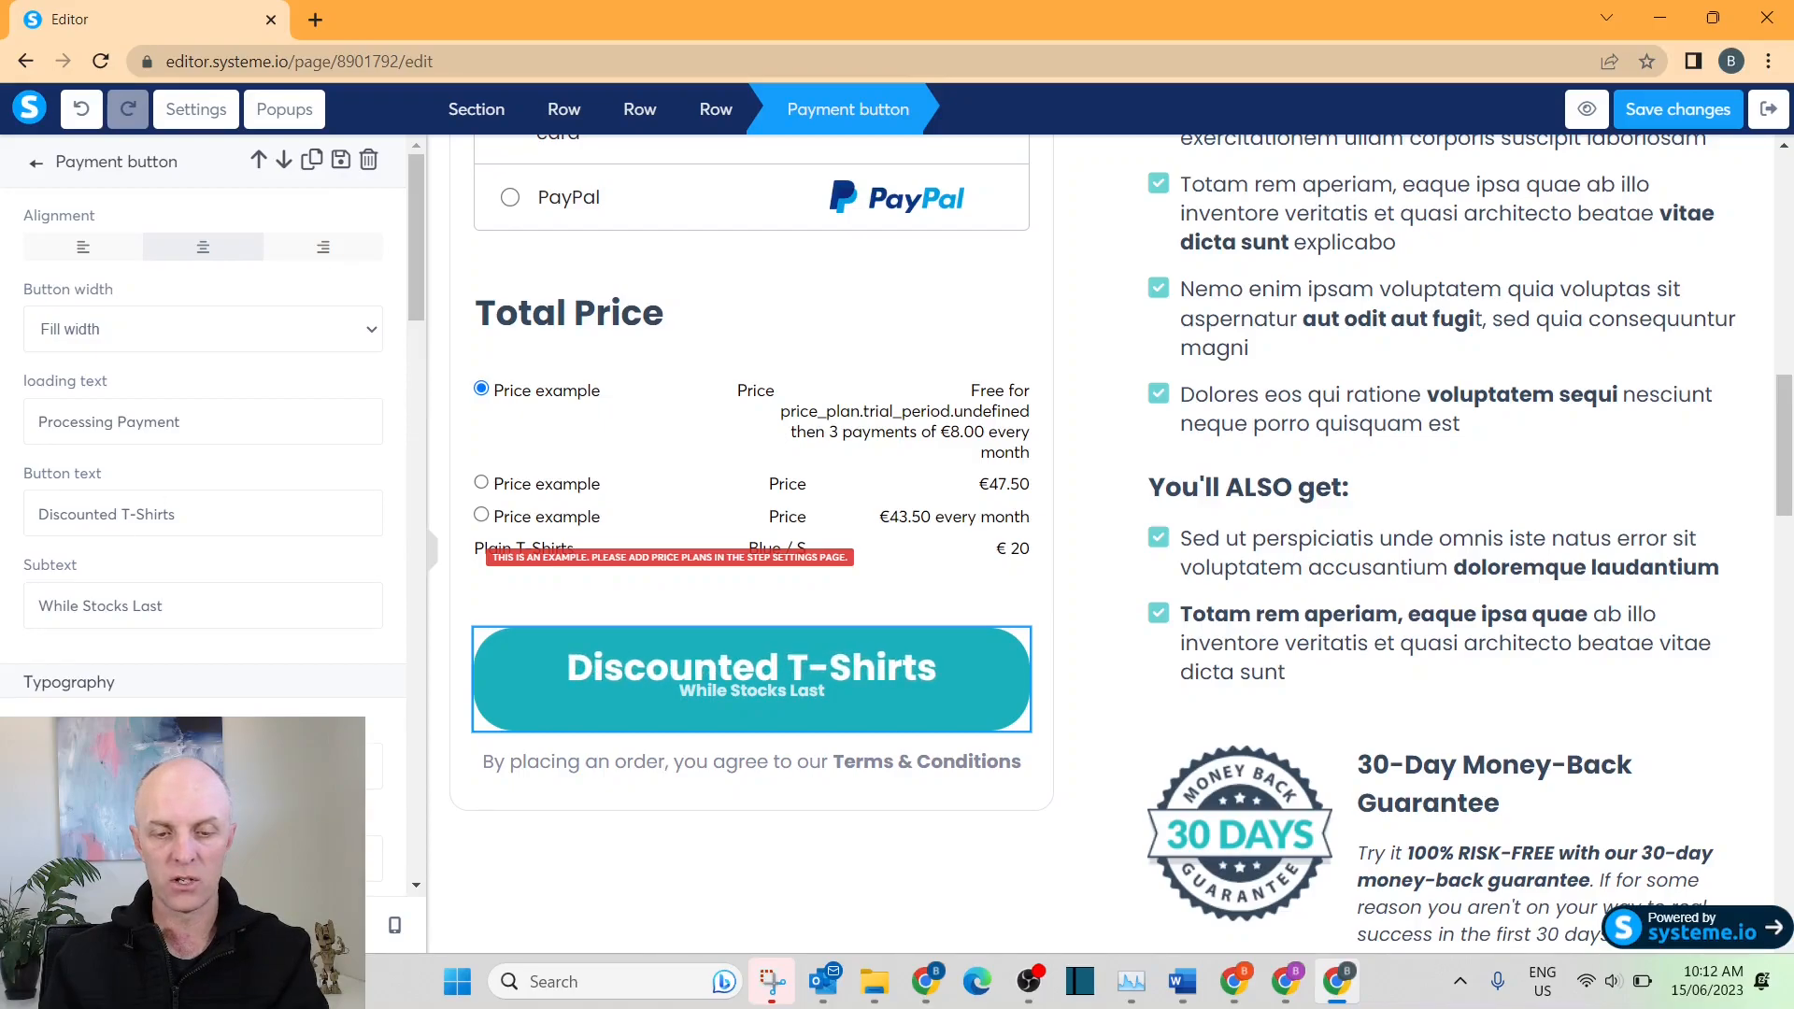
Enlarge the payment button's subtext slightly and set the line height to 30, then save the page changes.
scroll(220, 687, "down", 1)
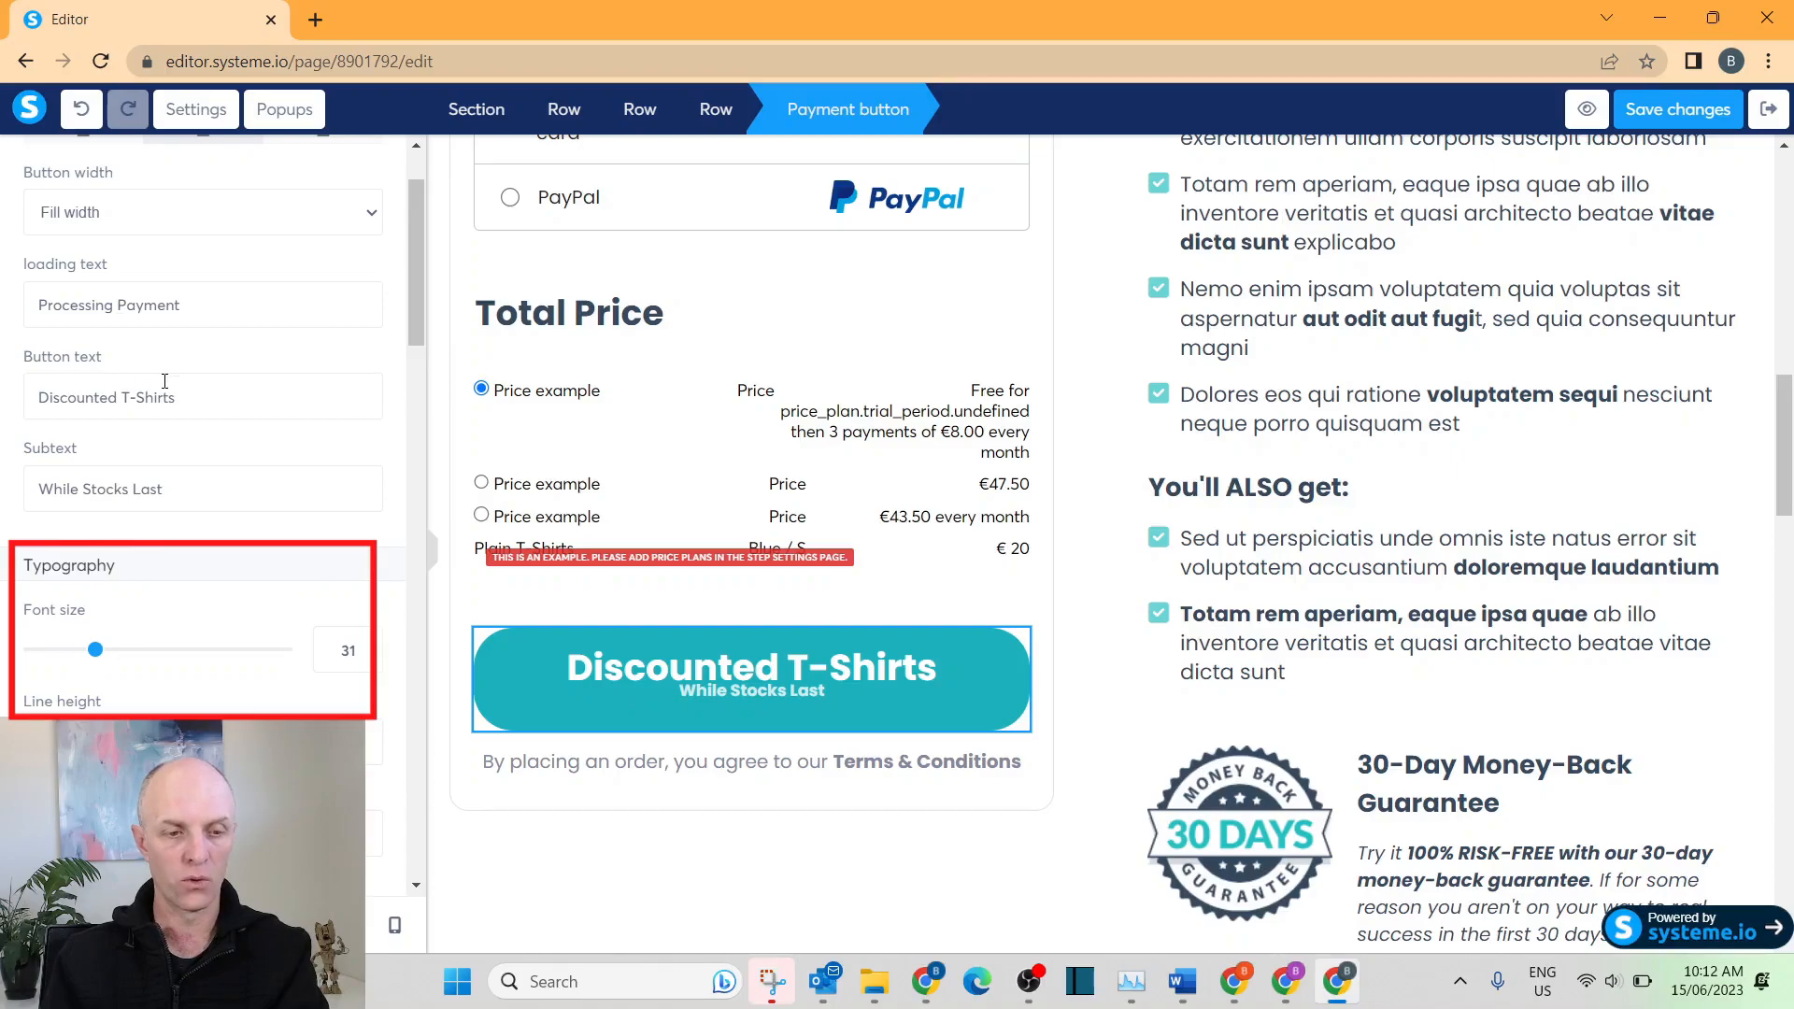
scroll(164, 381, "down", 1)
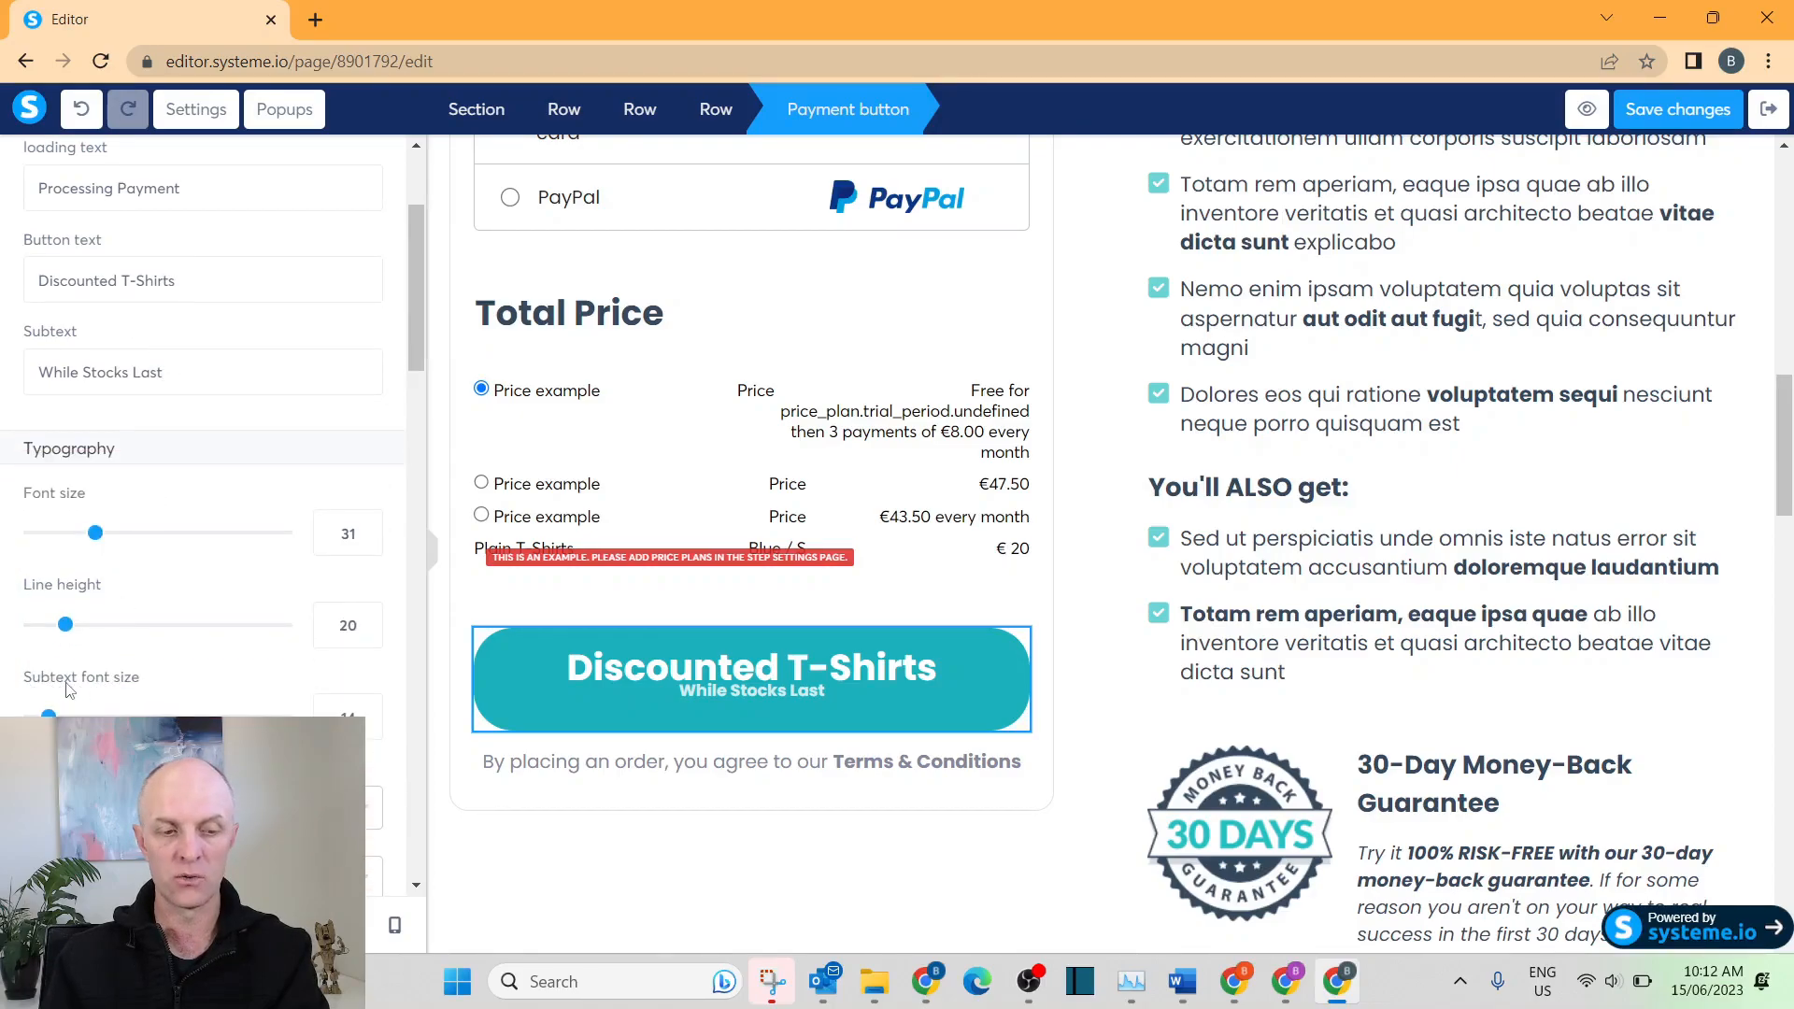
left_click_drag(49, 717, 63, 718)
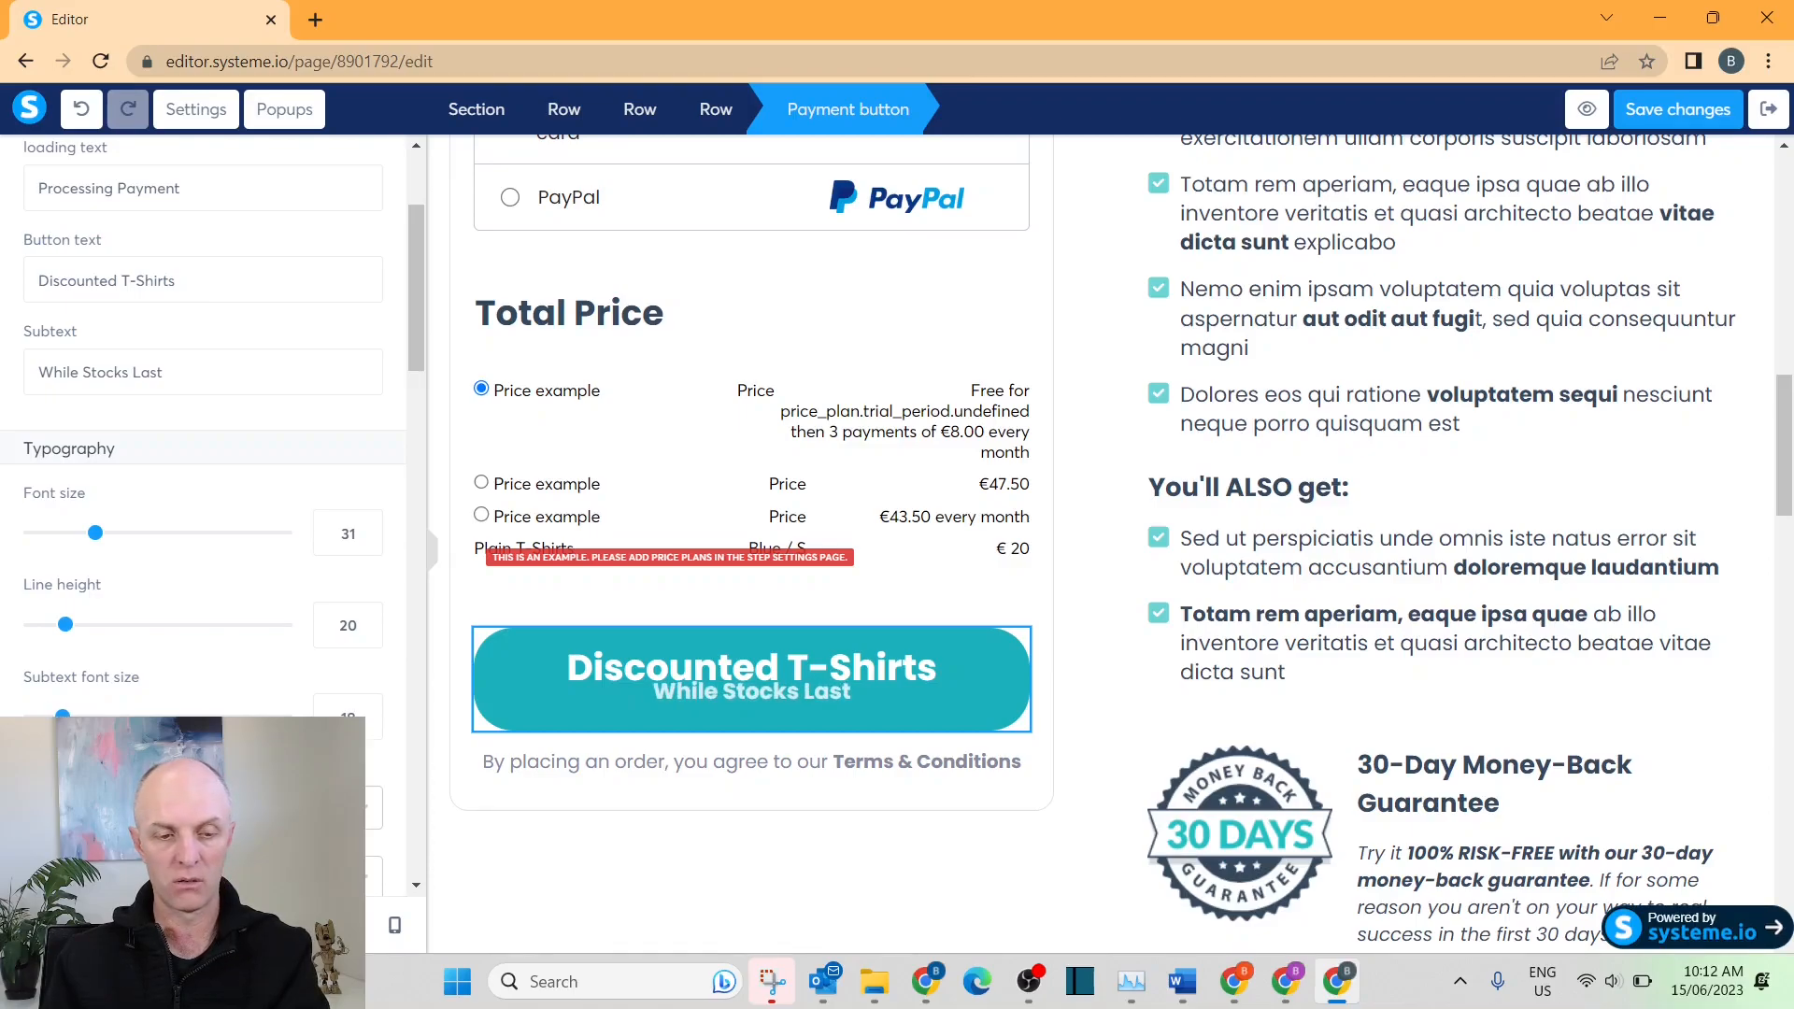
left_click_drag(65, 625, 95, 633)
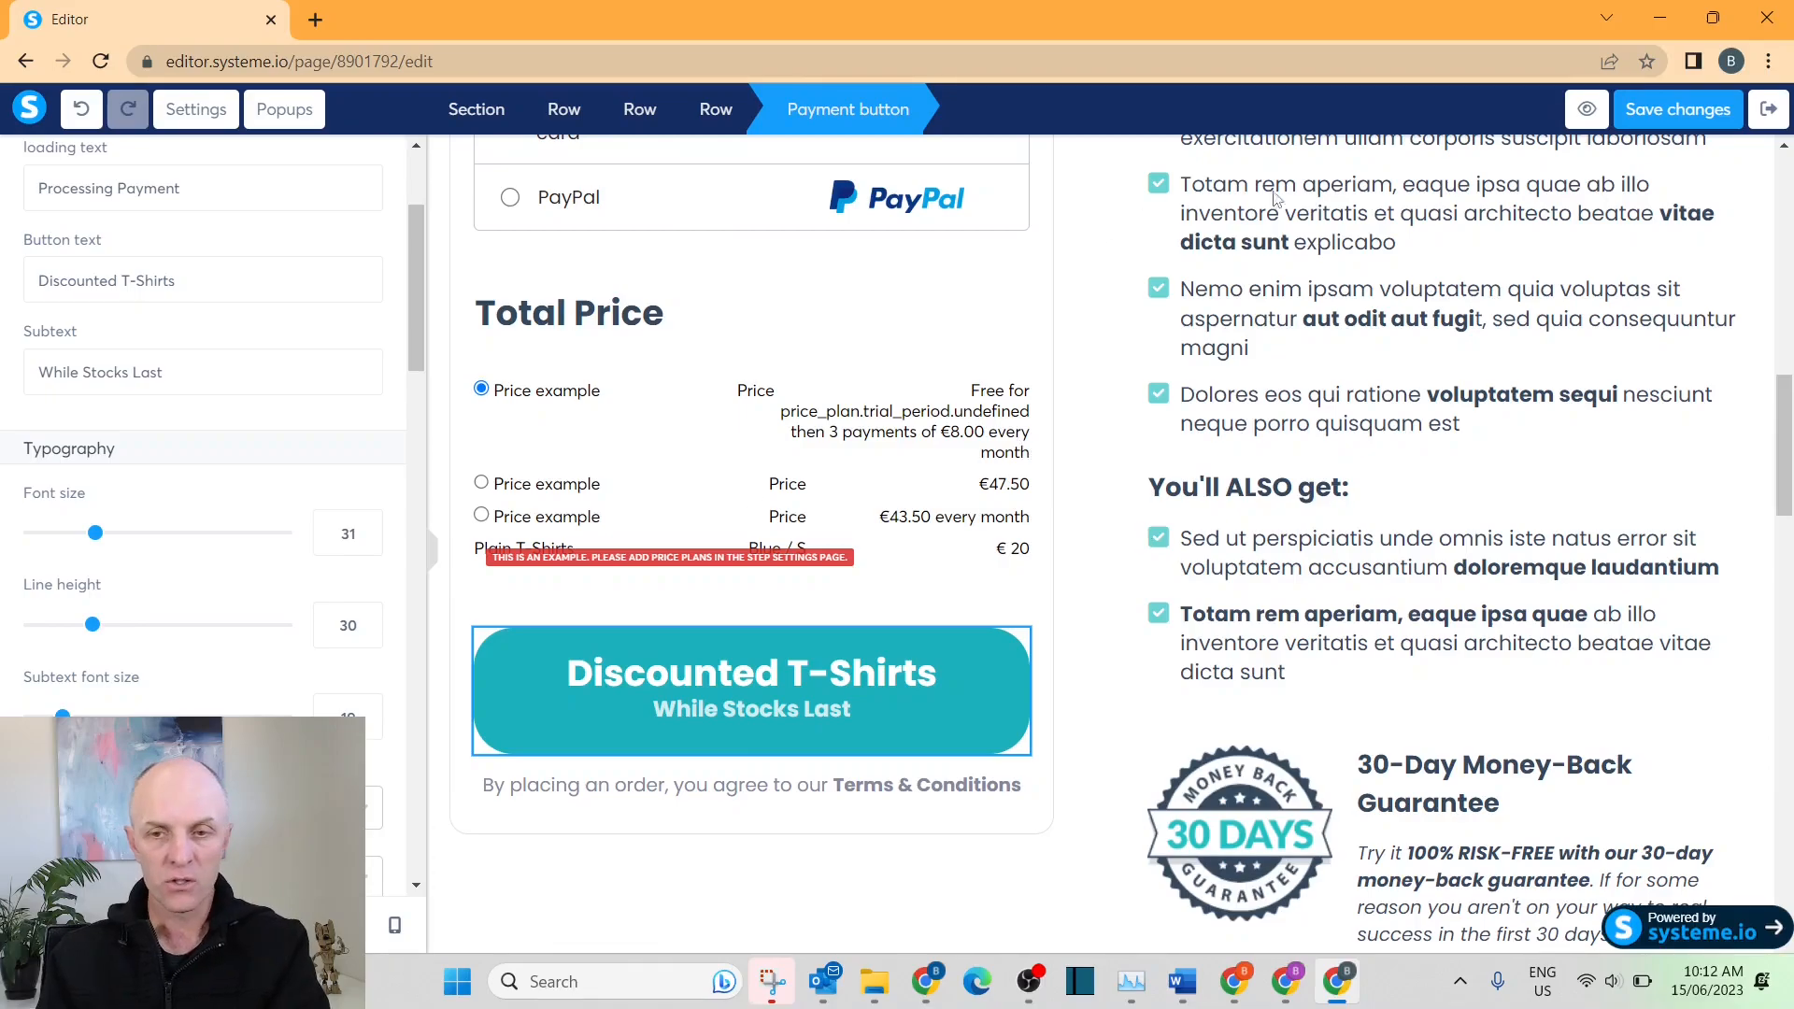
left_click(1682, 109)
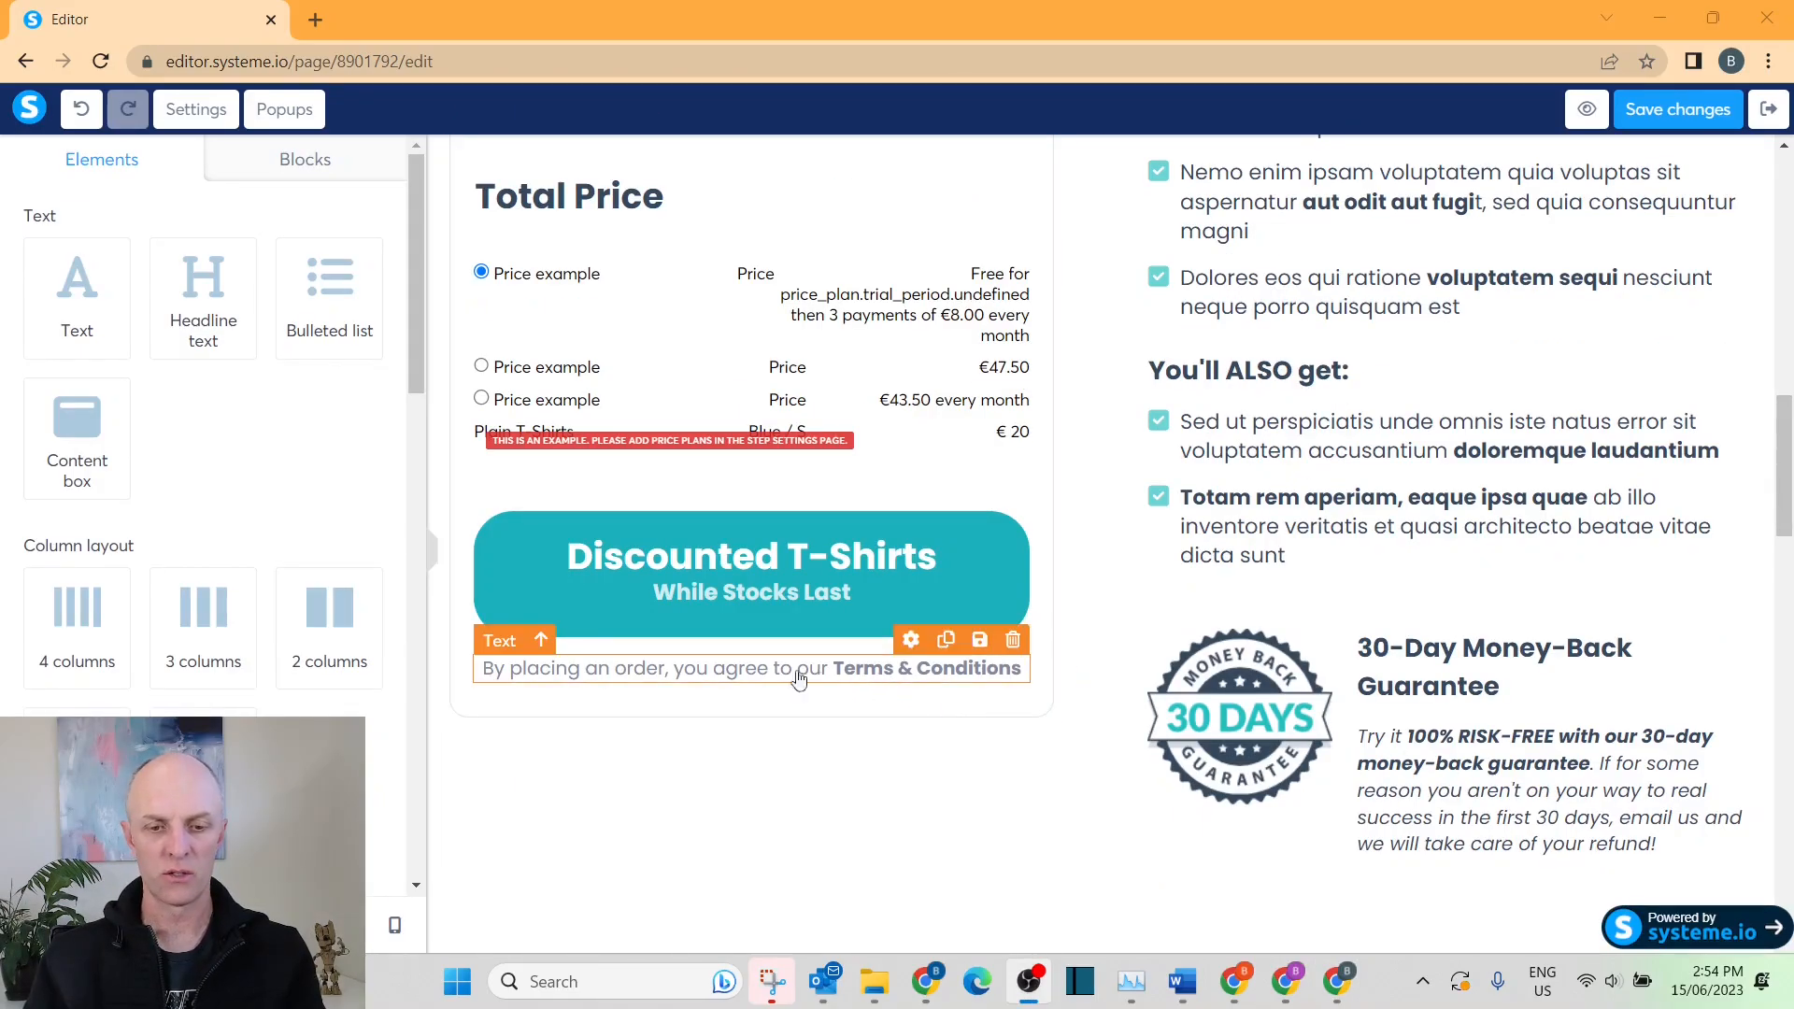
Link the "Terms & Conditions" words below the payment button to Popup №1.
left_click(708, 677)
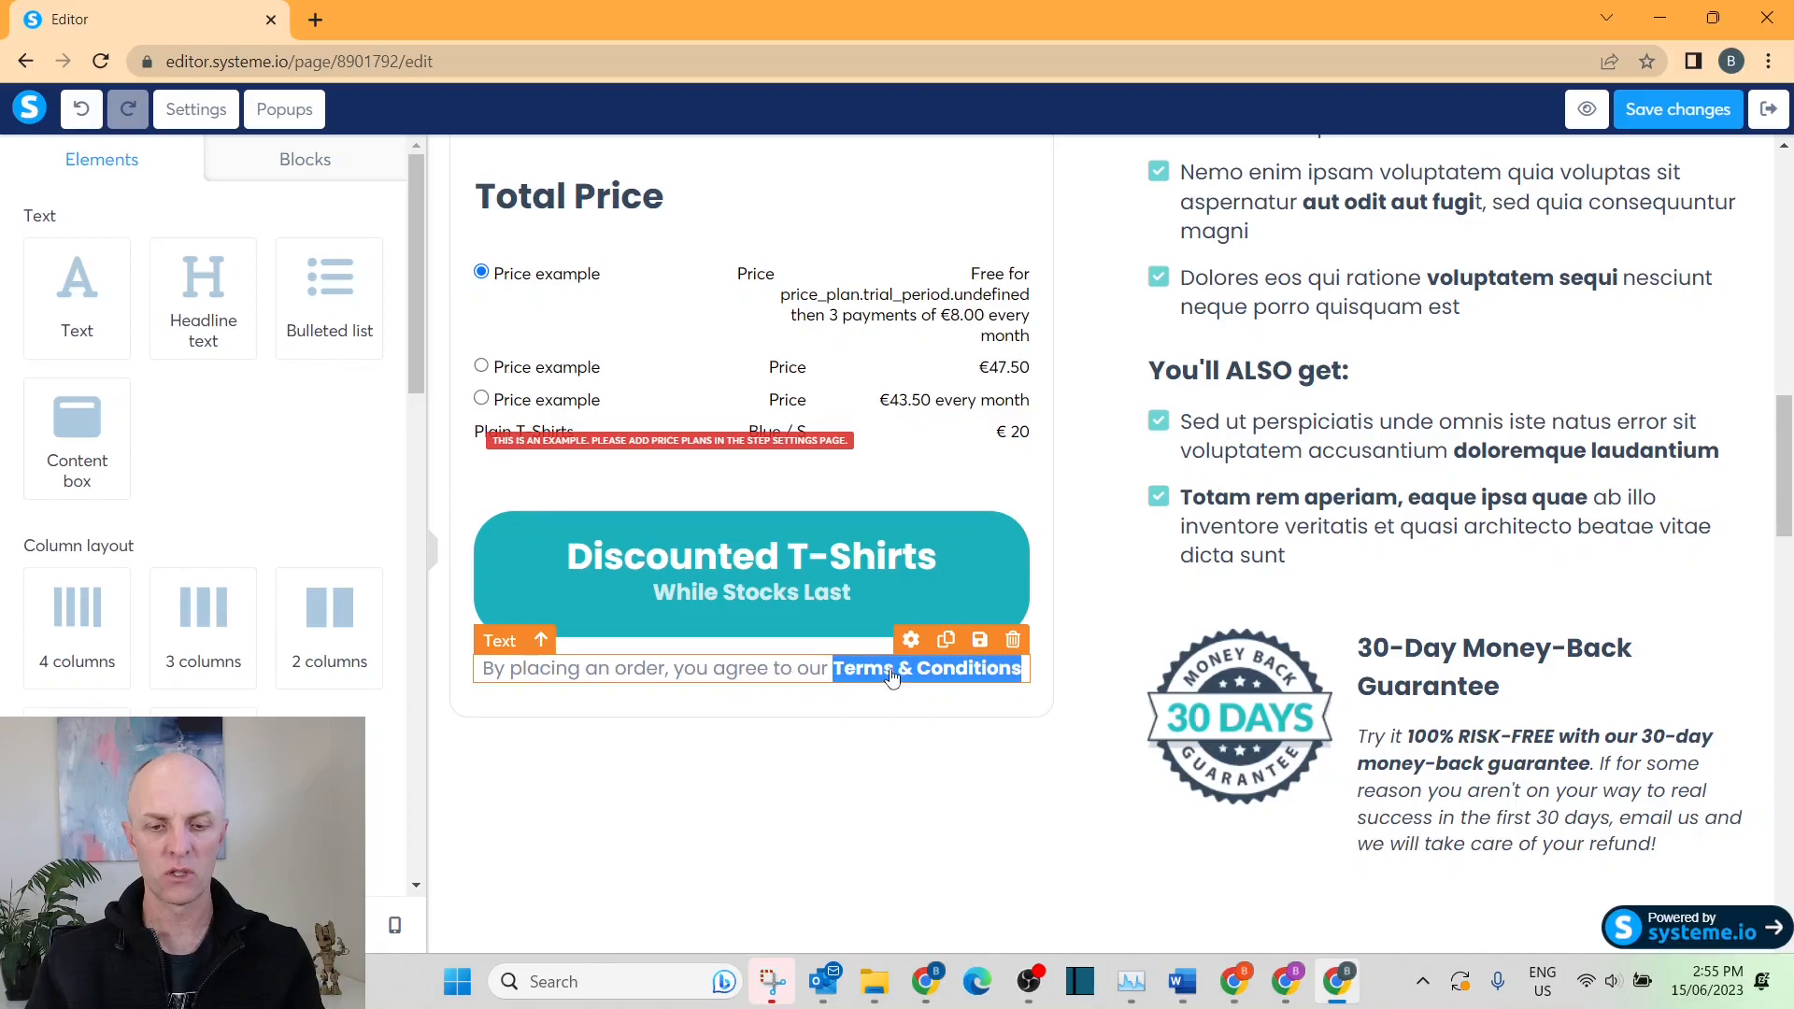
left_click(839, 679)
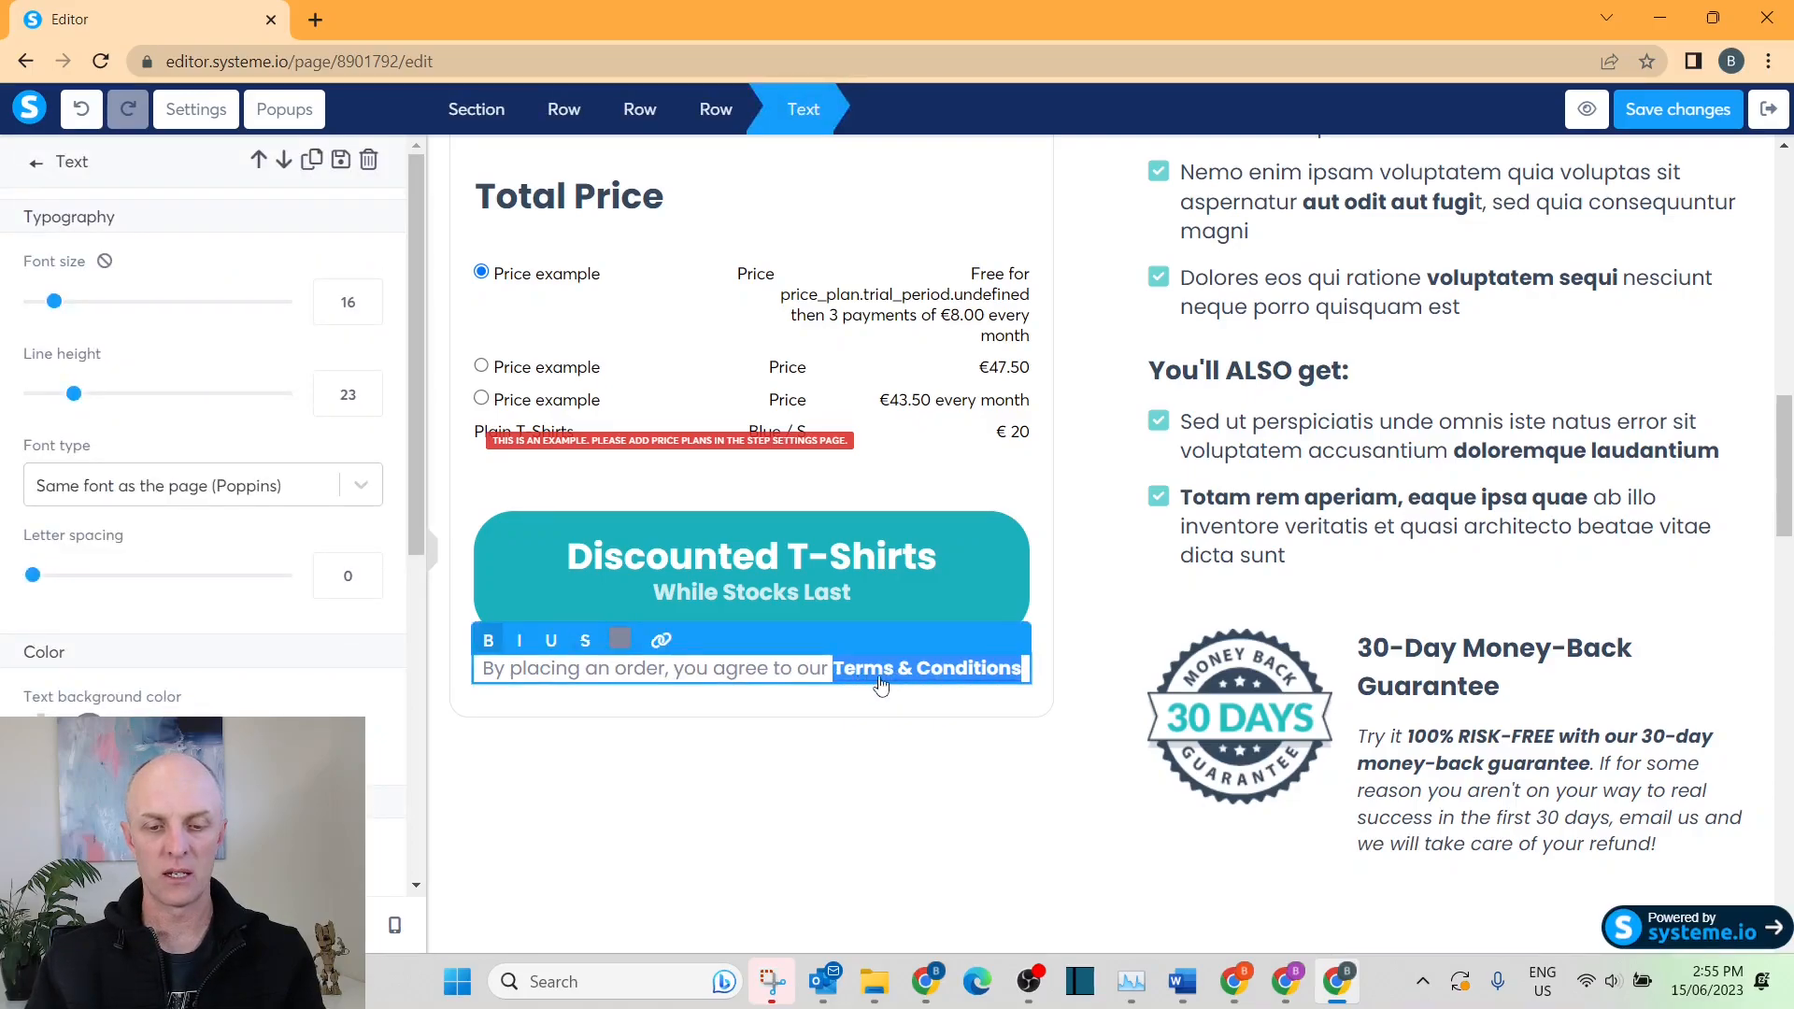
left_click(899, 677)
left_click(830, 672)
left_click(935, 677)
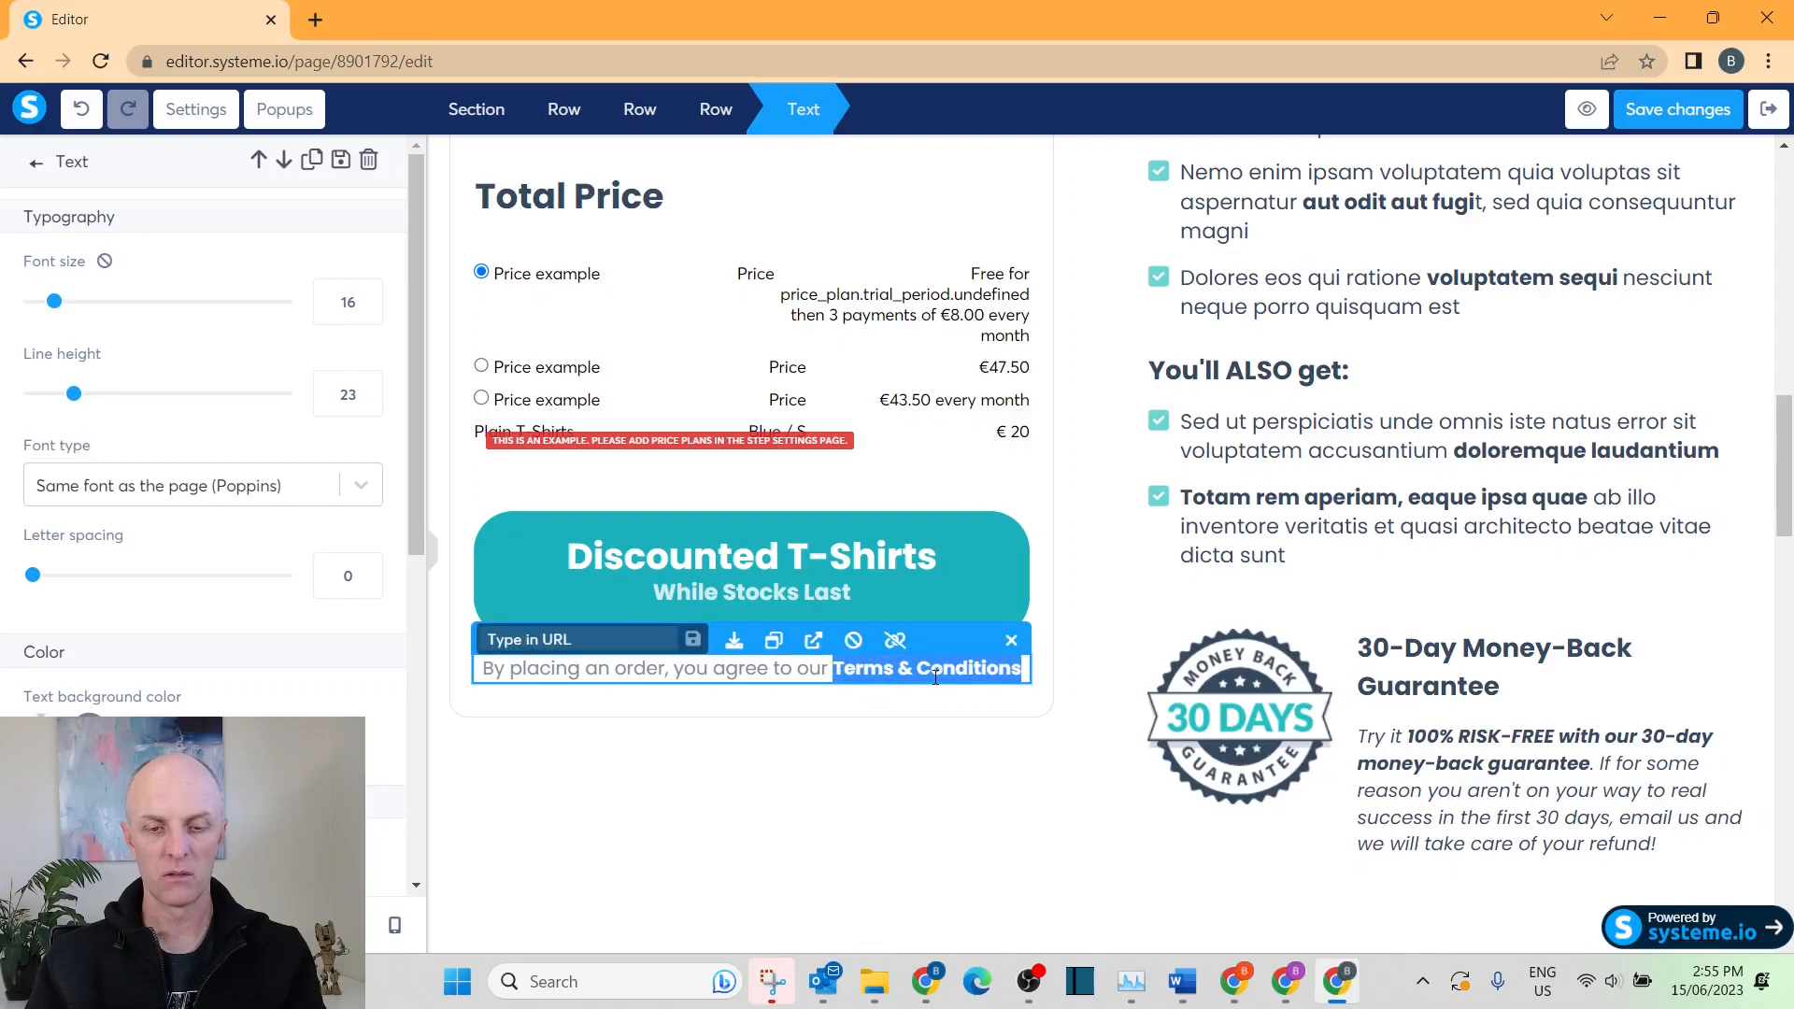
left_click(775, 645)
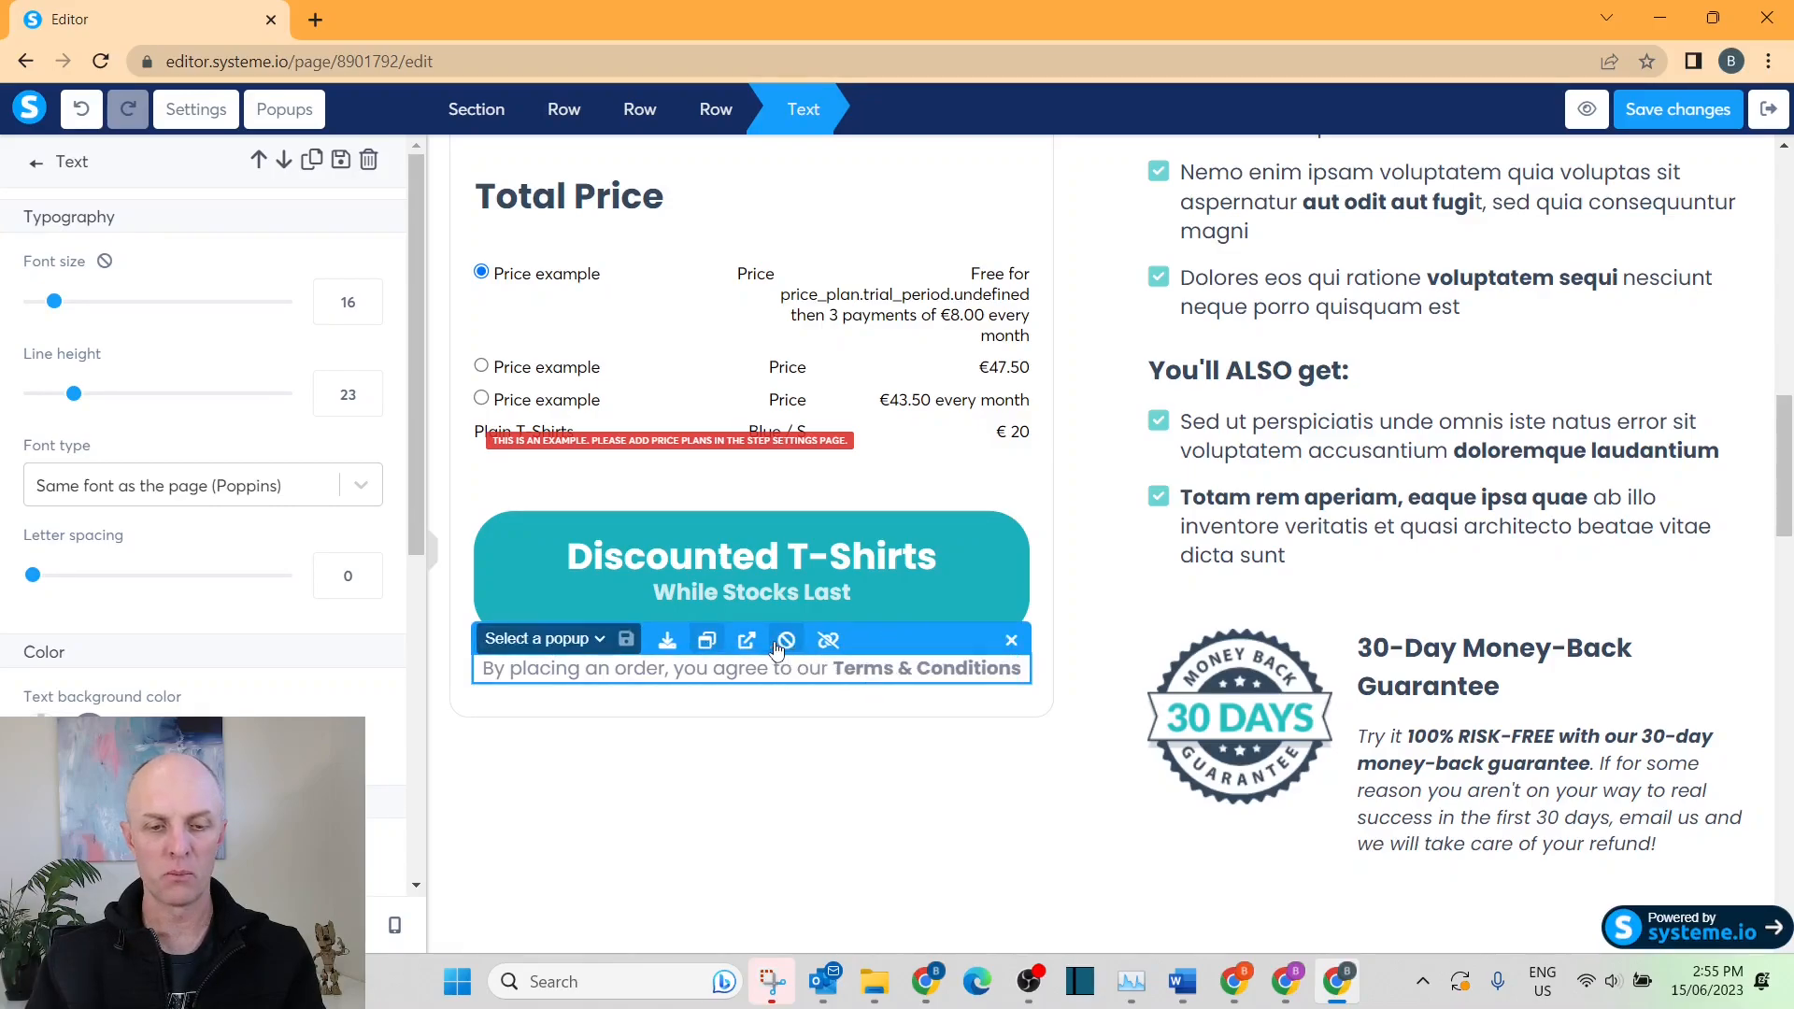
left_click(604, 643)
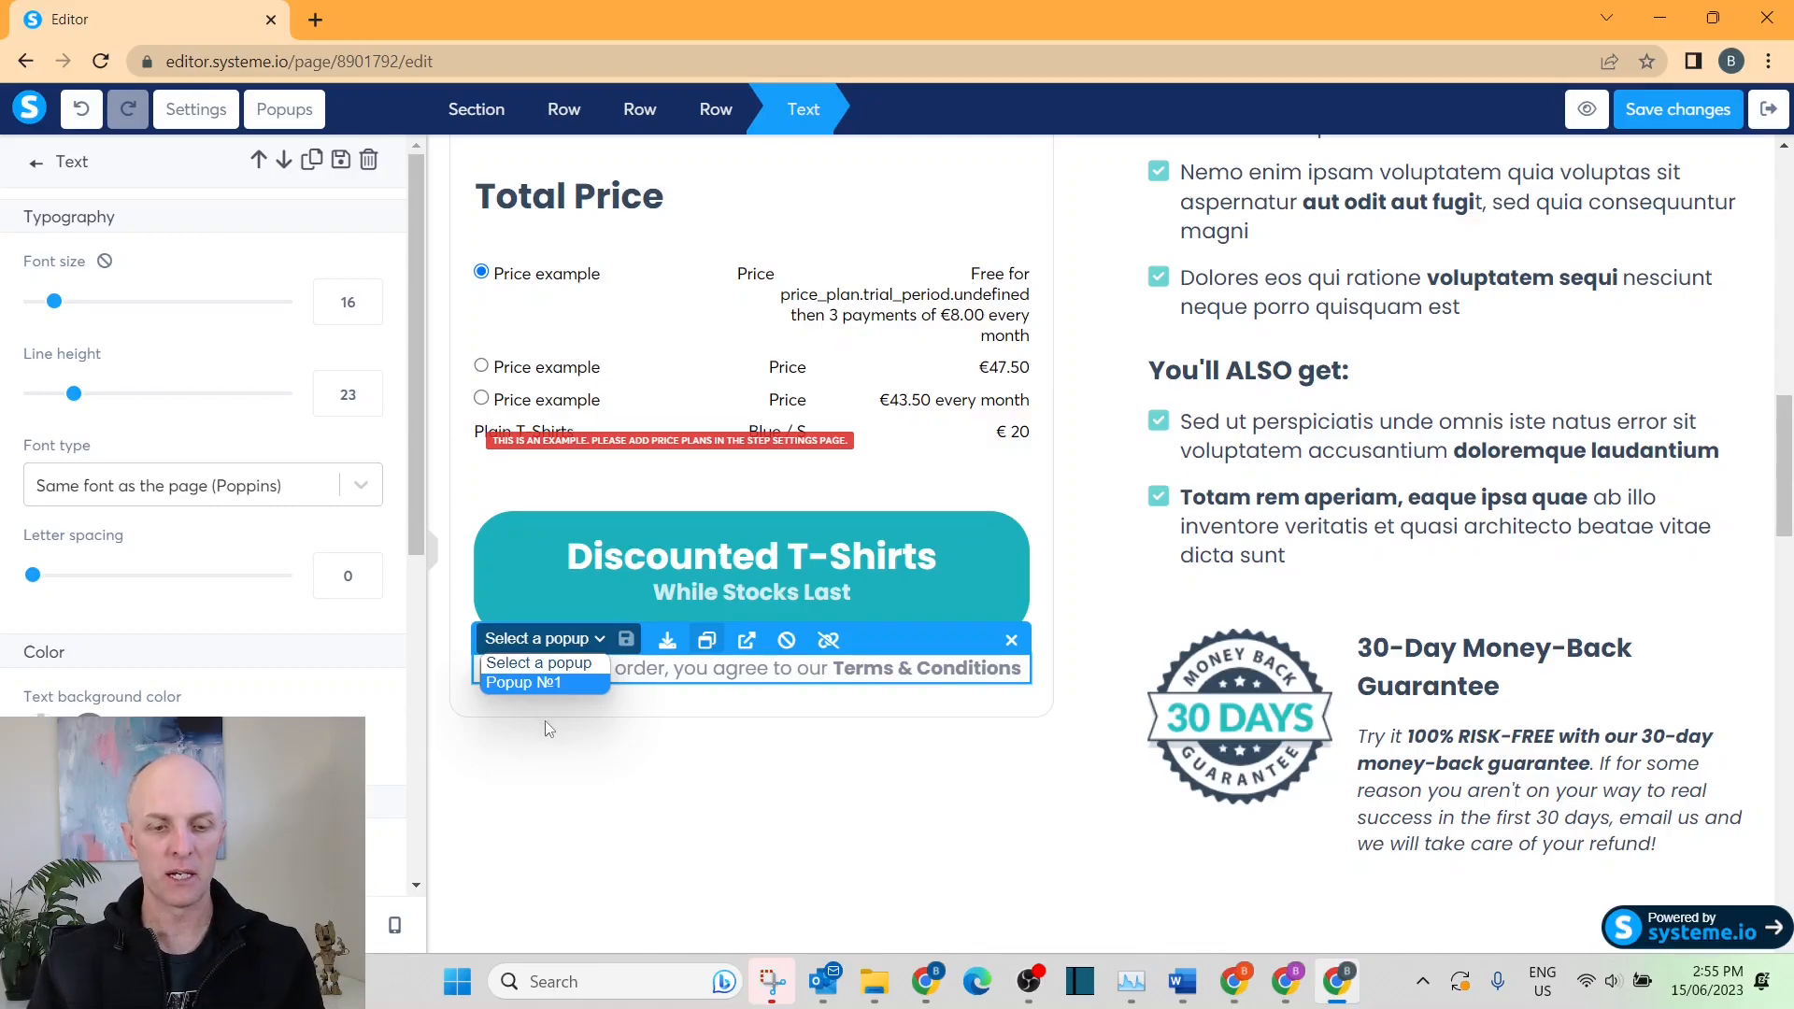
left_click(542, 686)
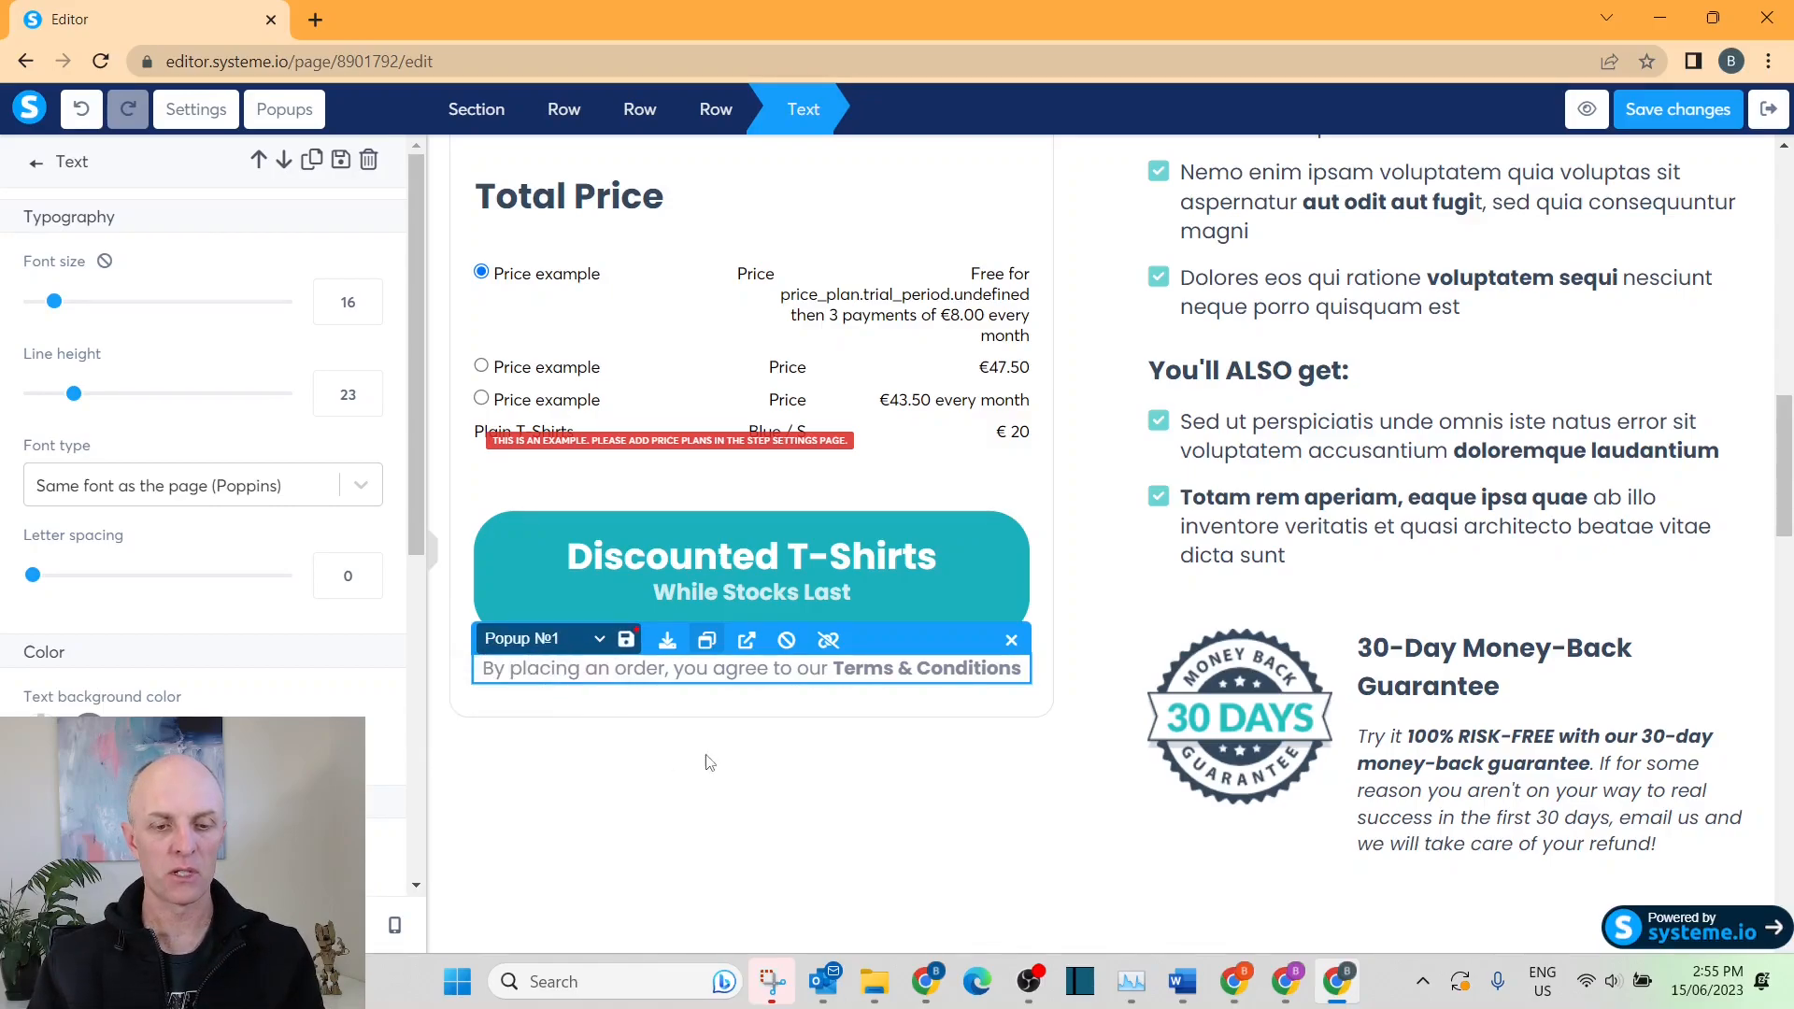
left_click(628, 645)
Display Popup №1, read through its general conditions of sale, and return to the order form page.
mouse_move(824, 998)
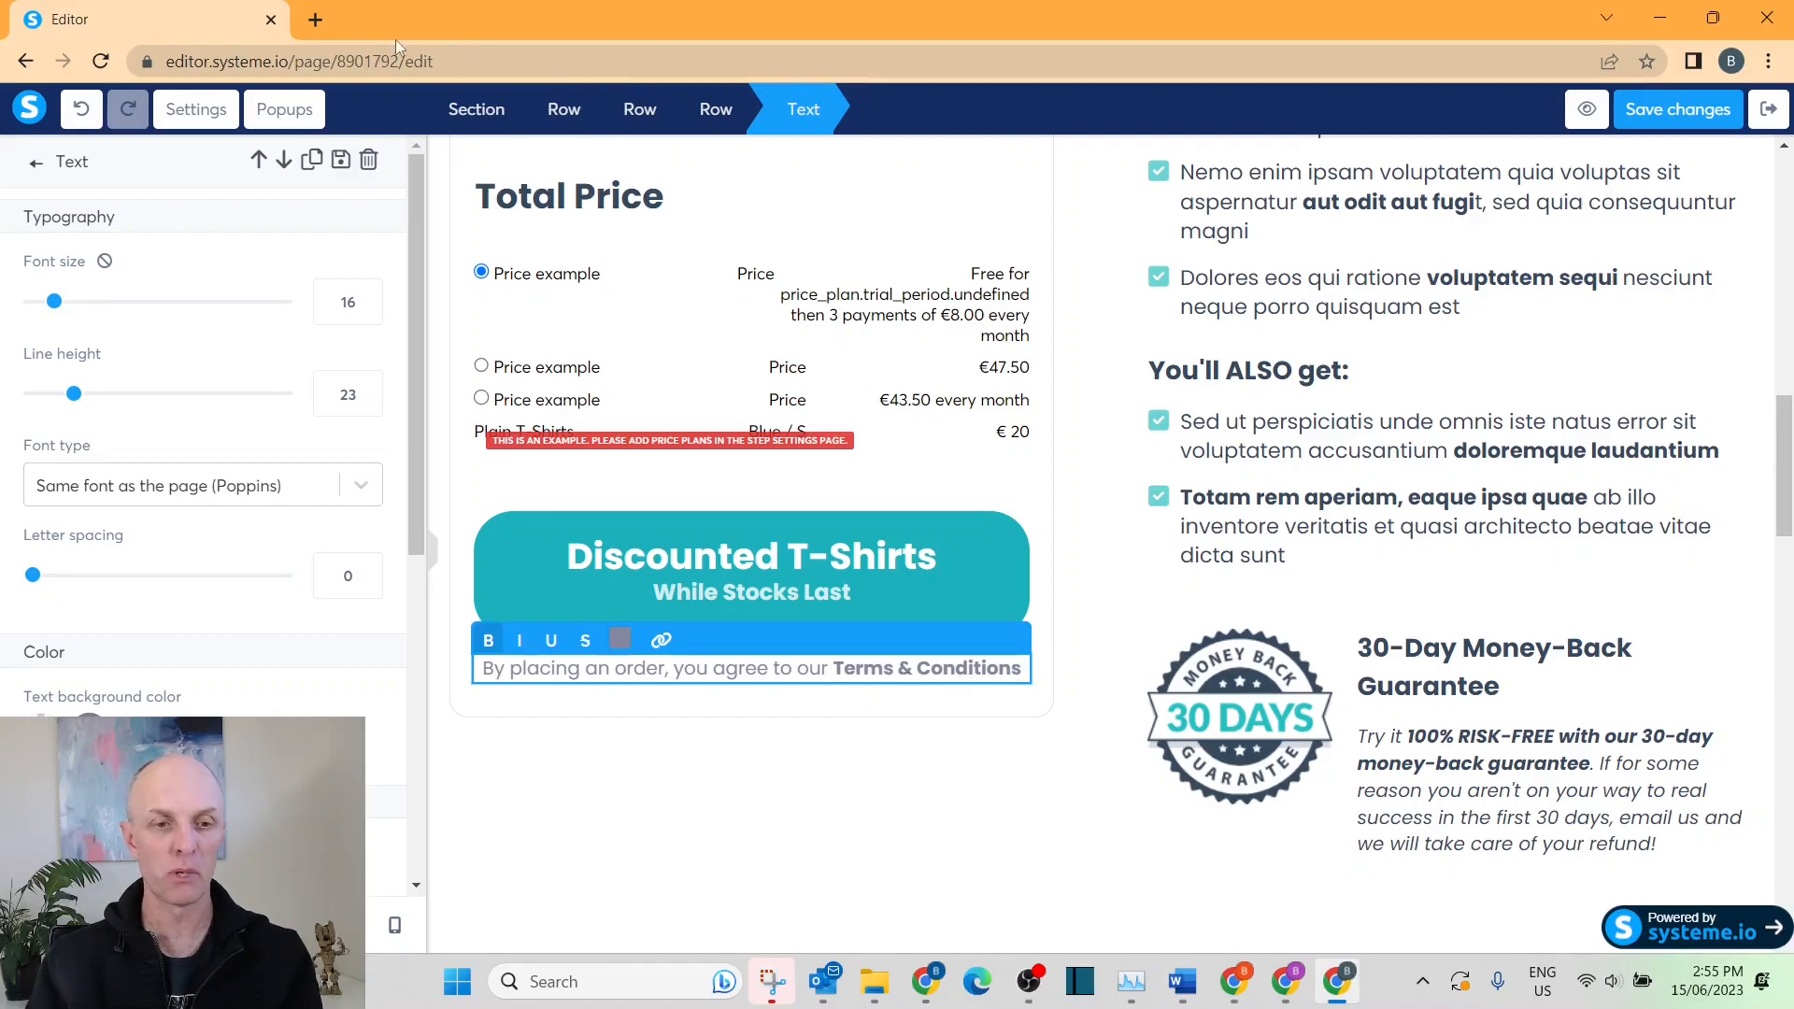
left_click(286, 109)
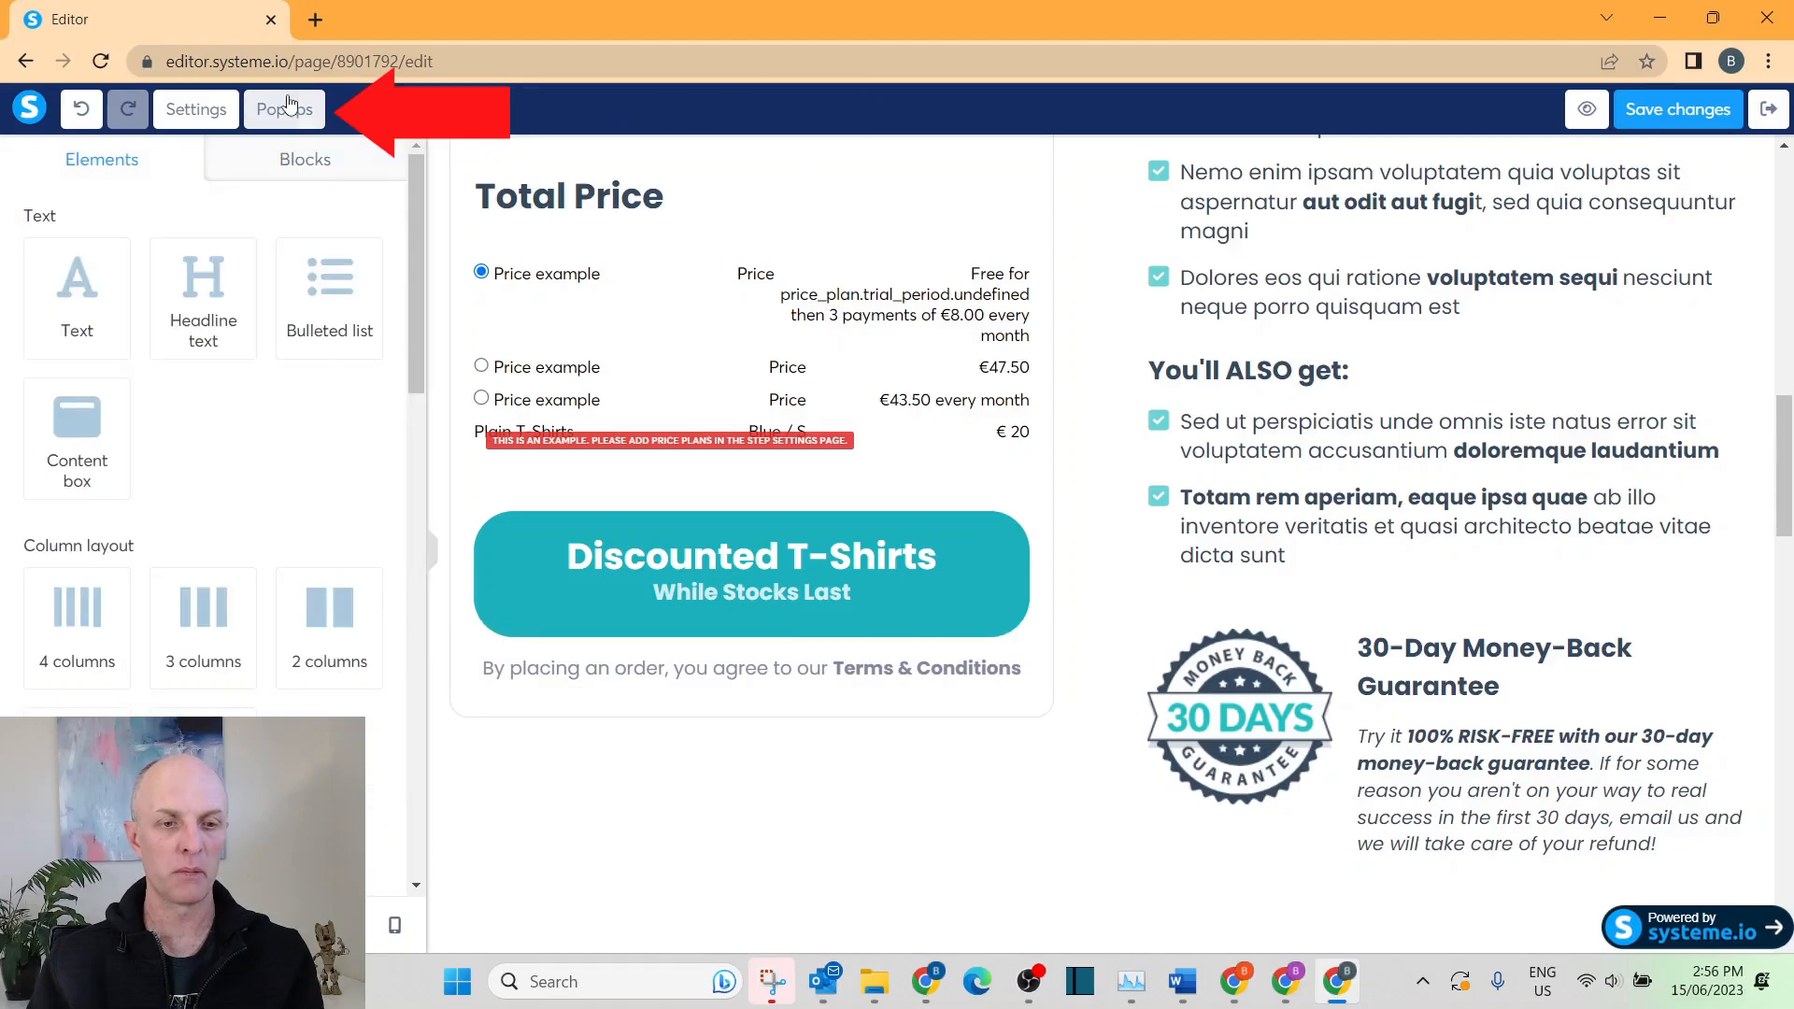
left_click(287, 107)
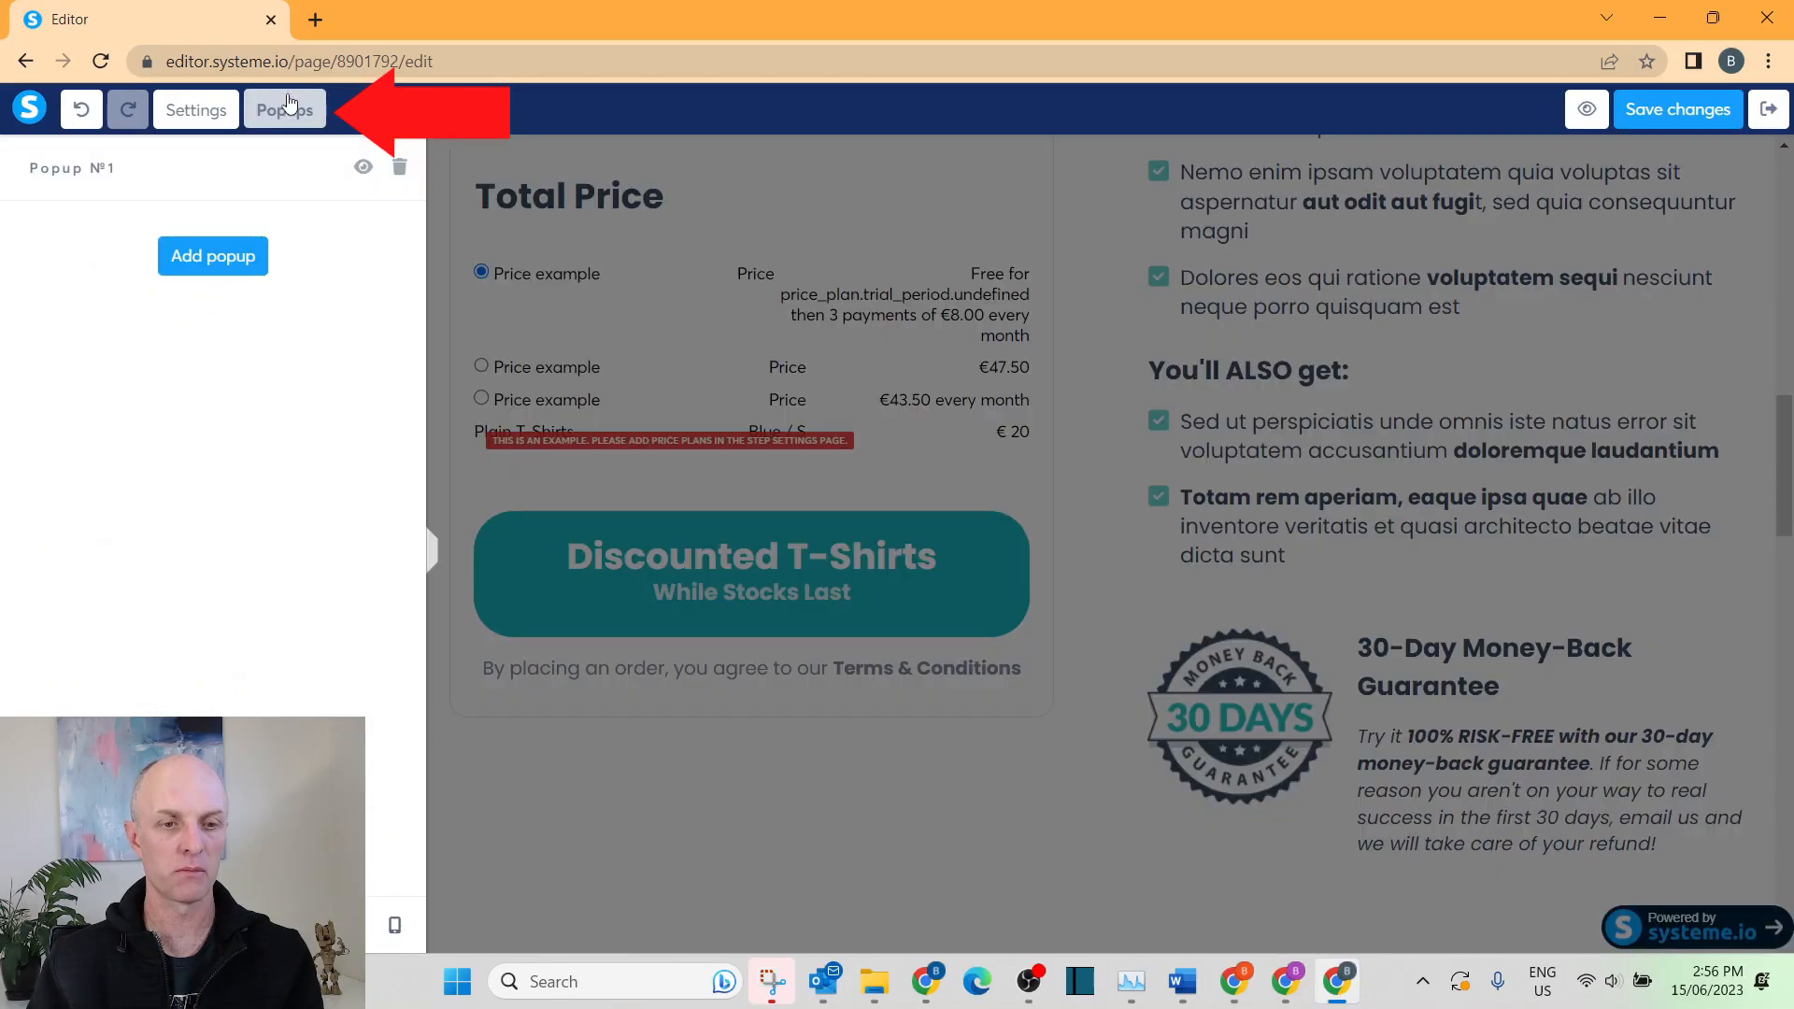
left_click(365, 170)
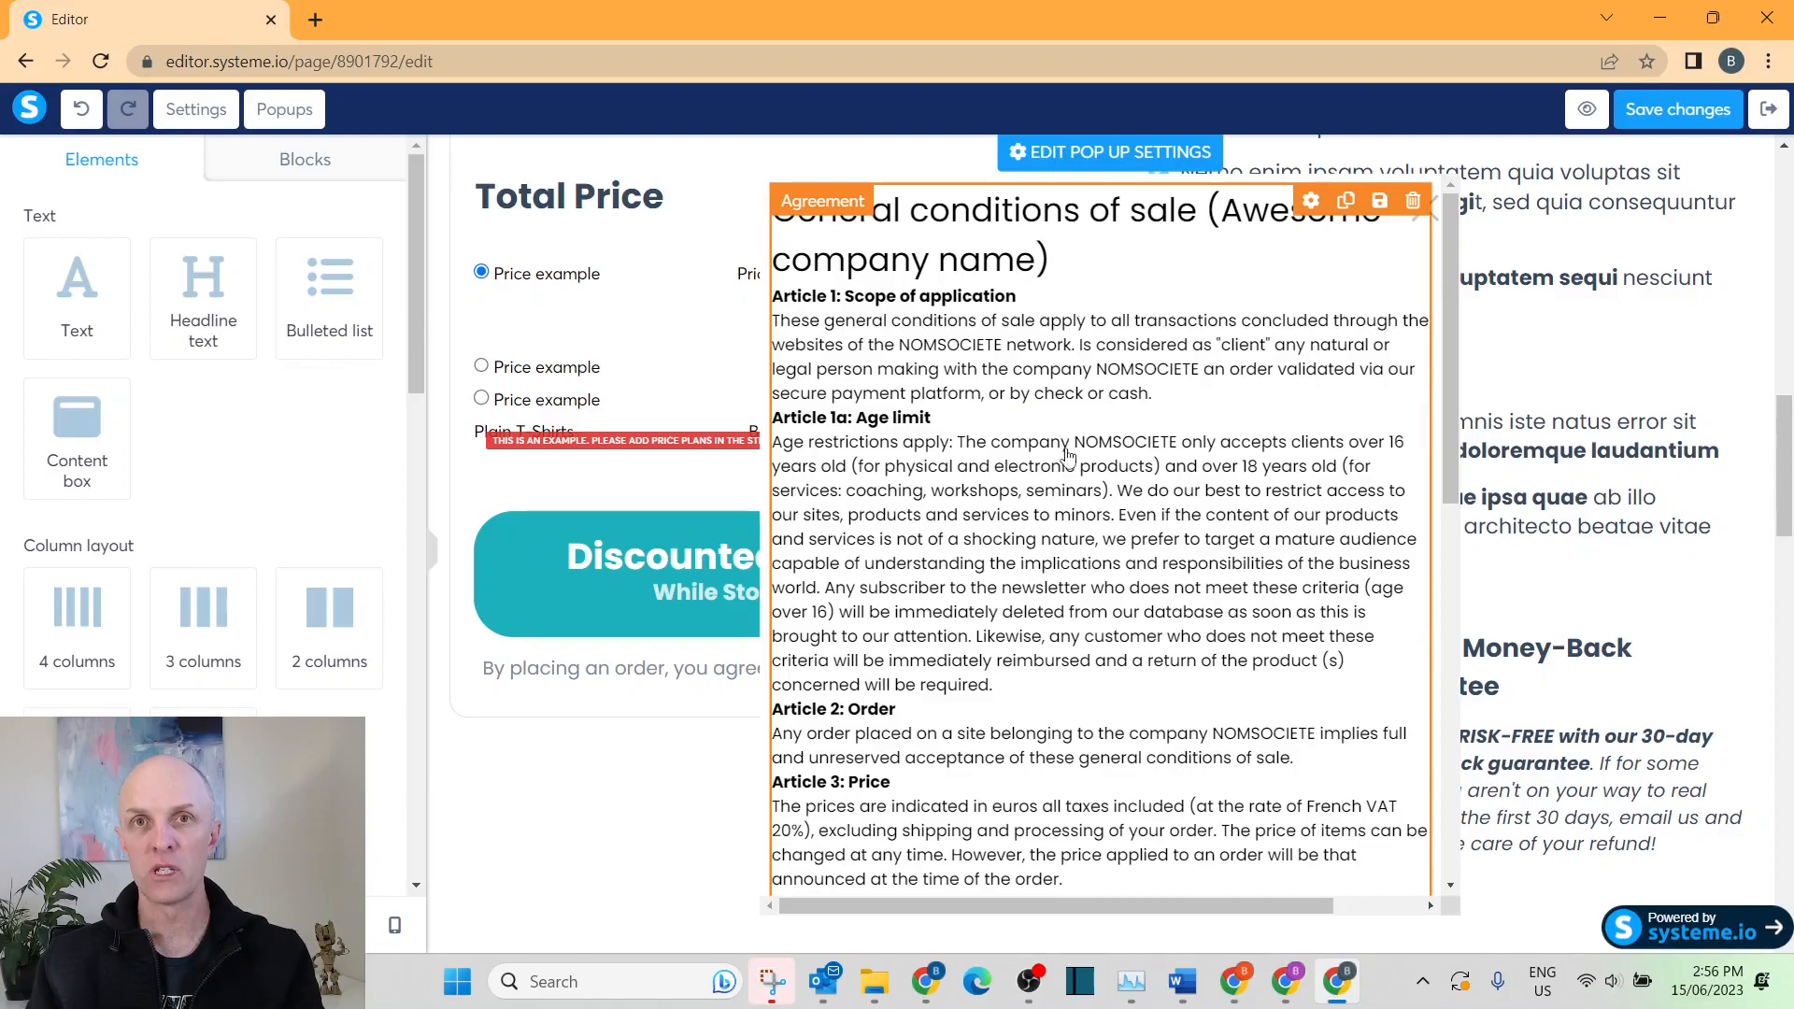
scroll(1165, 485, "down", 7)
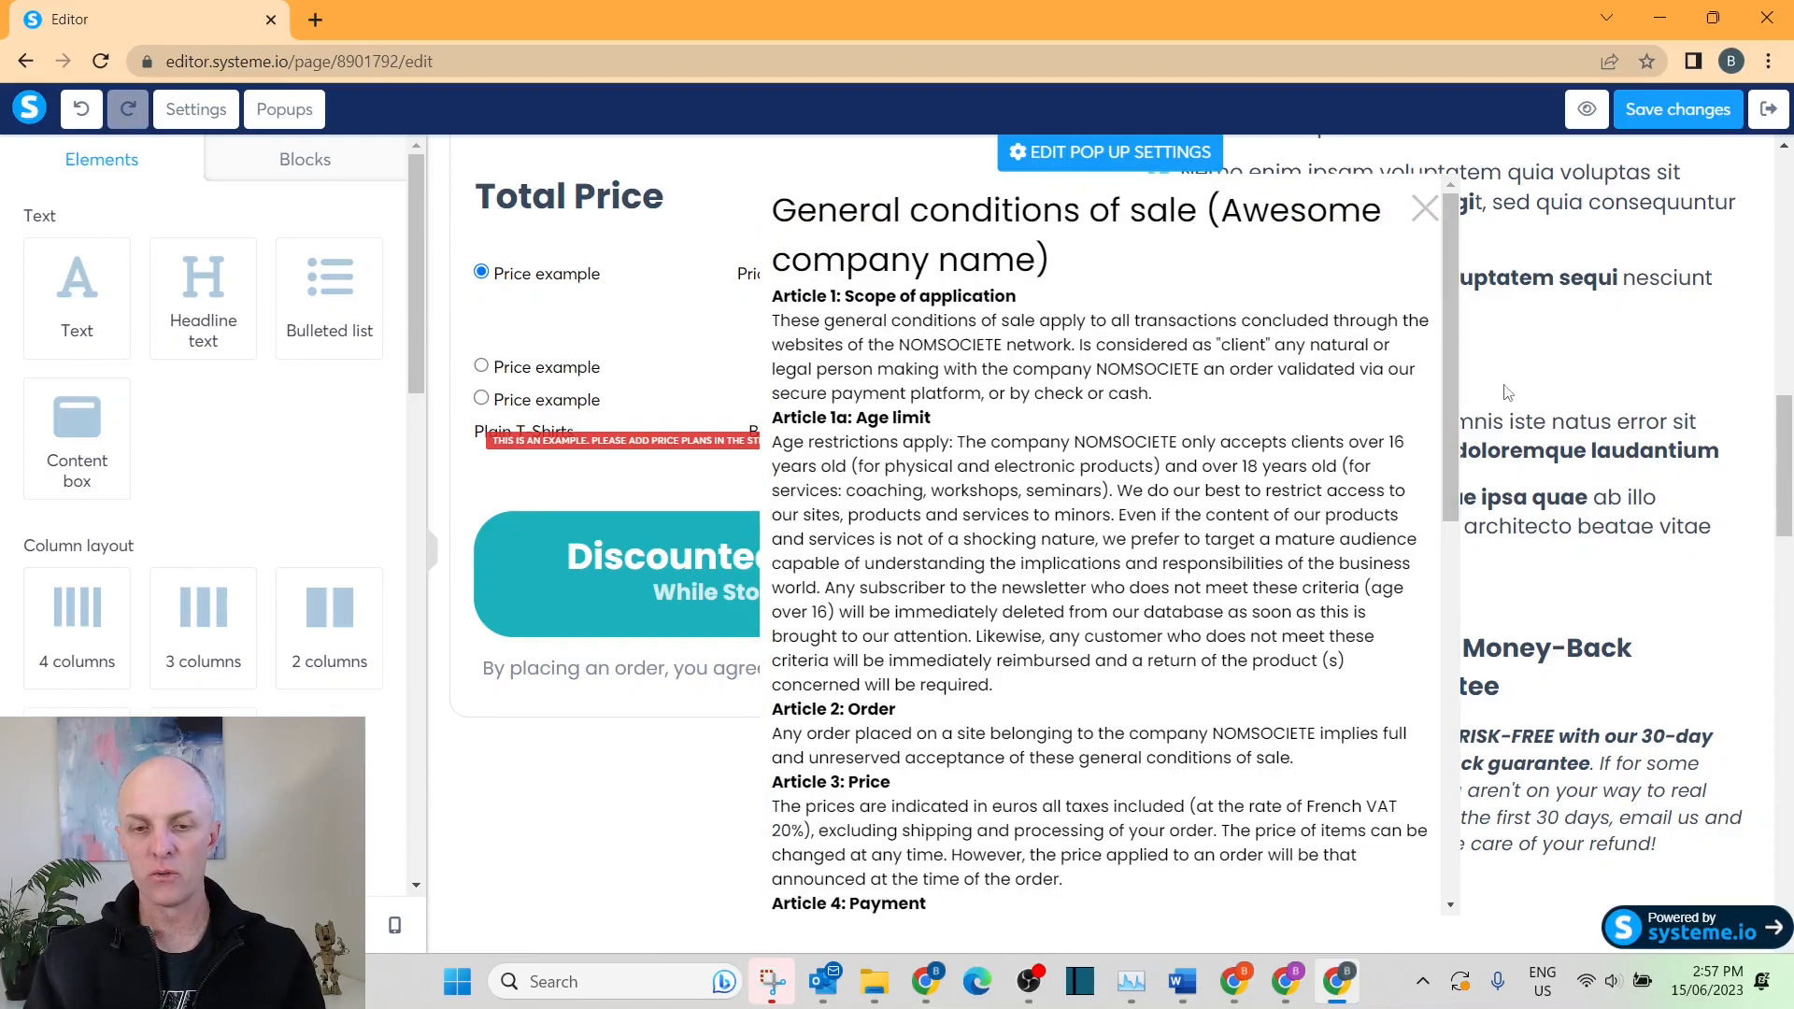
left_click(1574, 354)
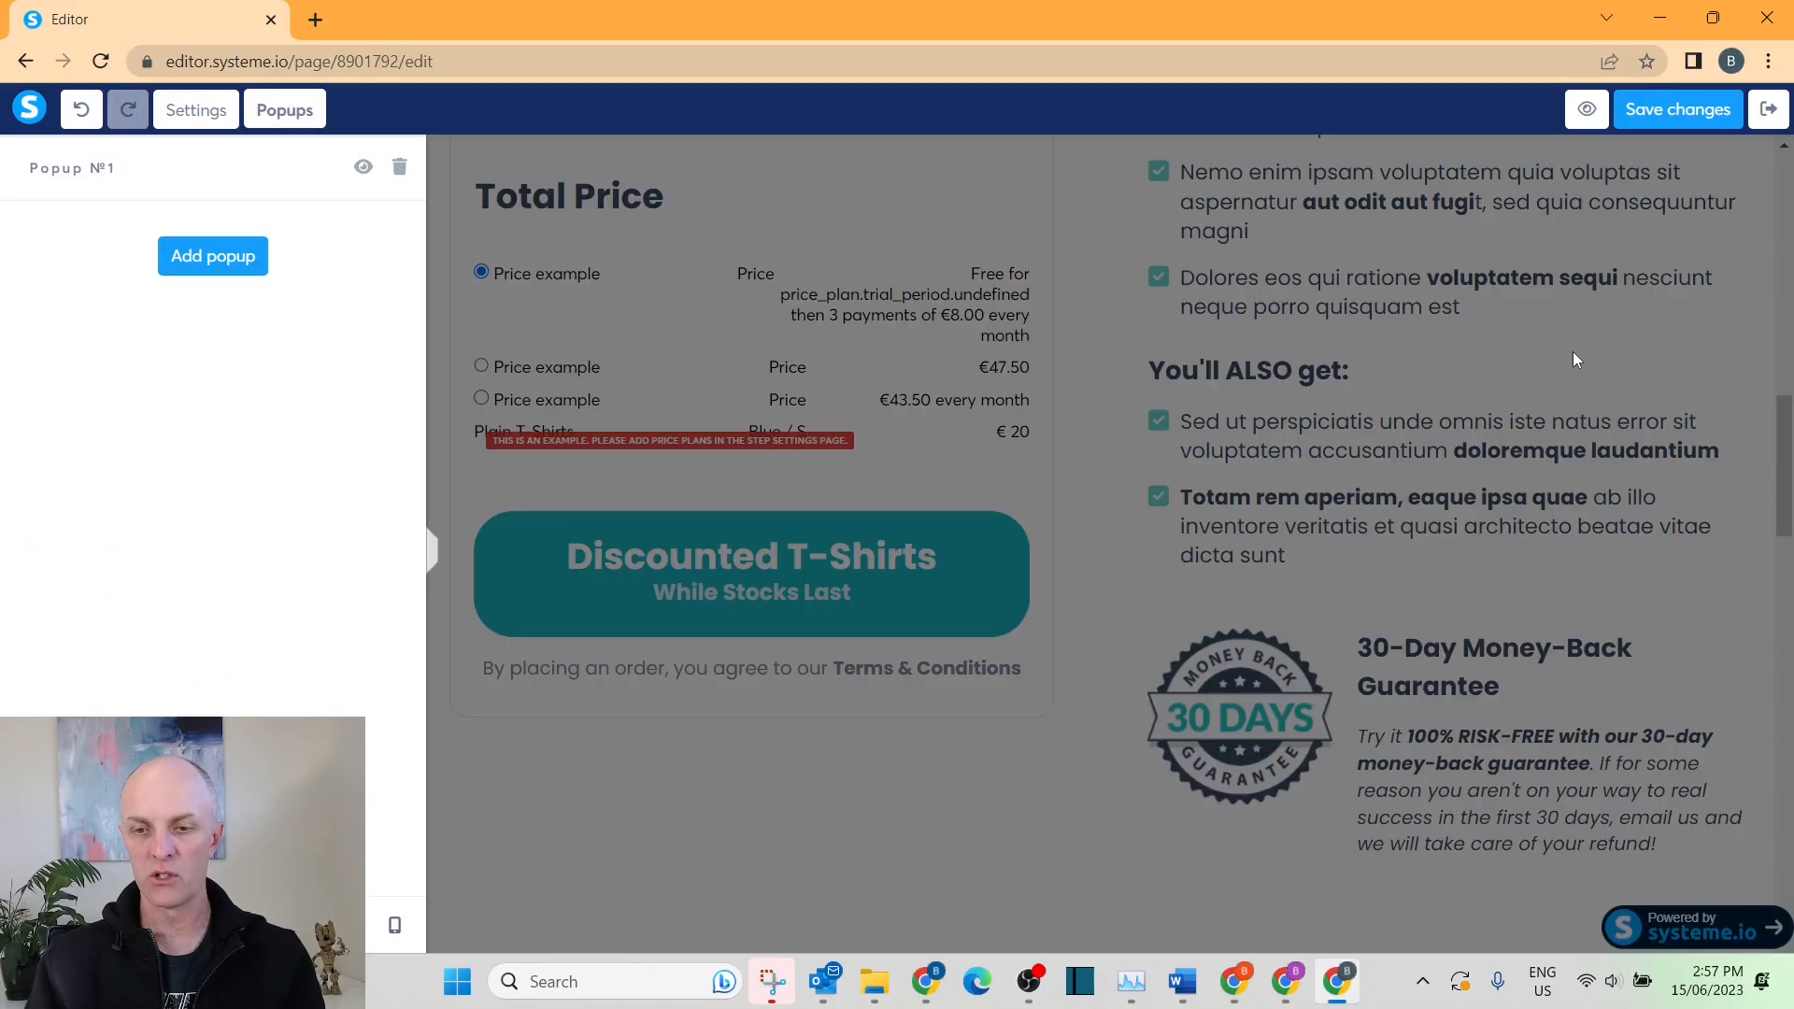
left_click(1572, 353)
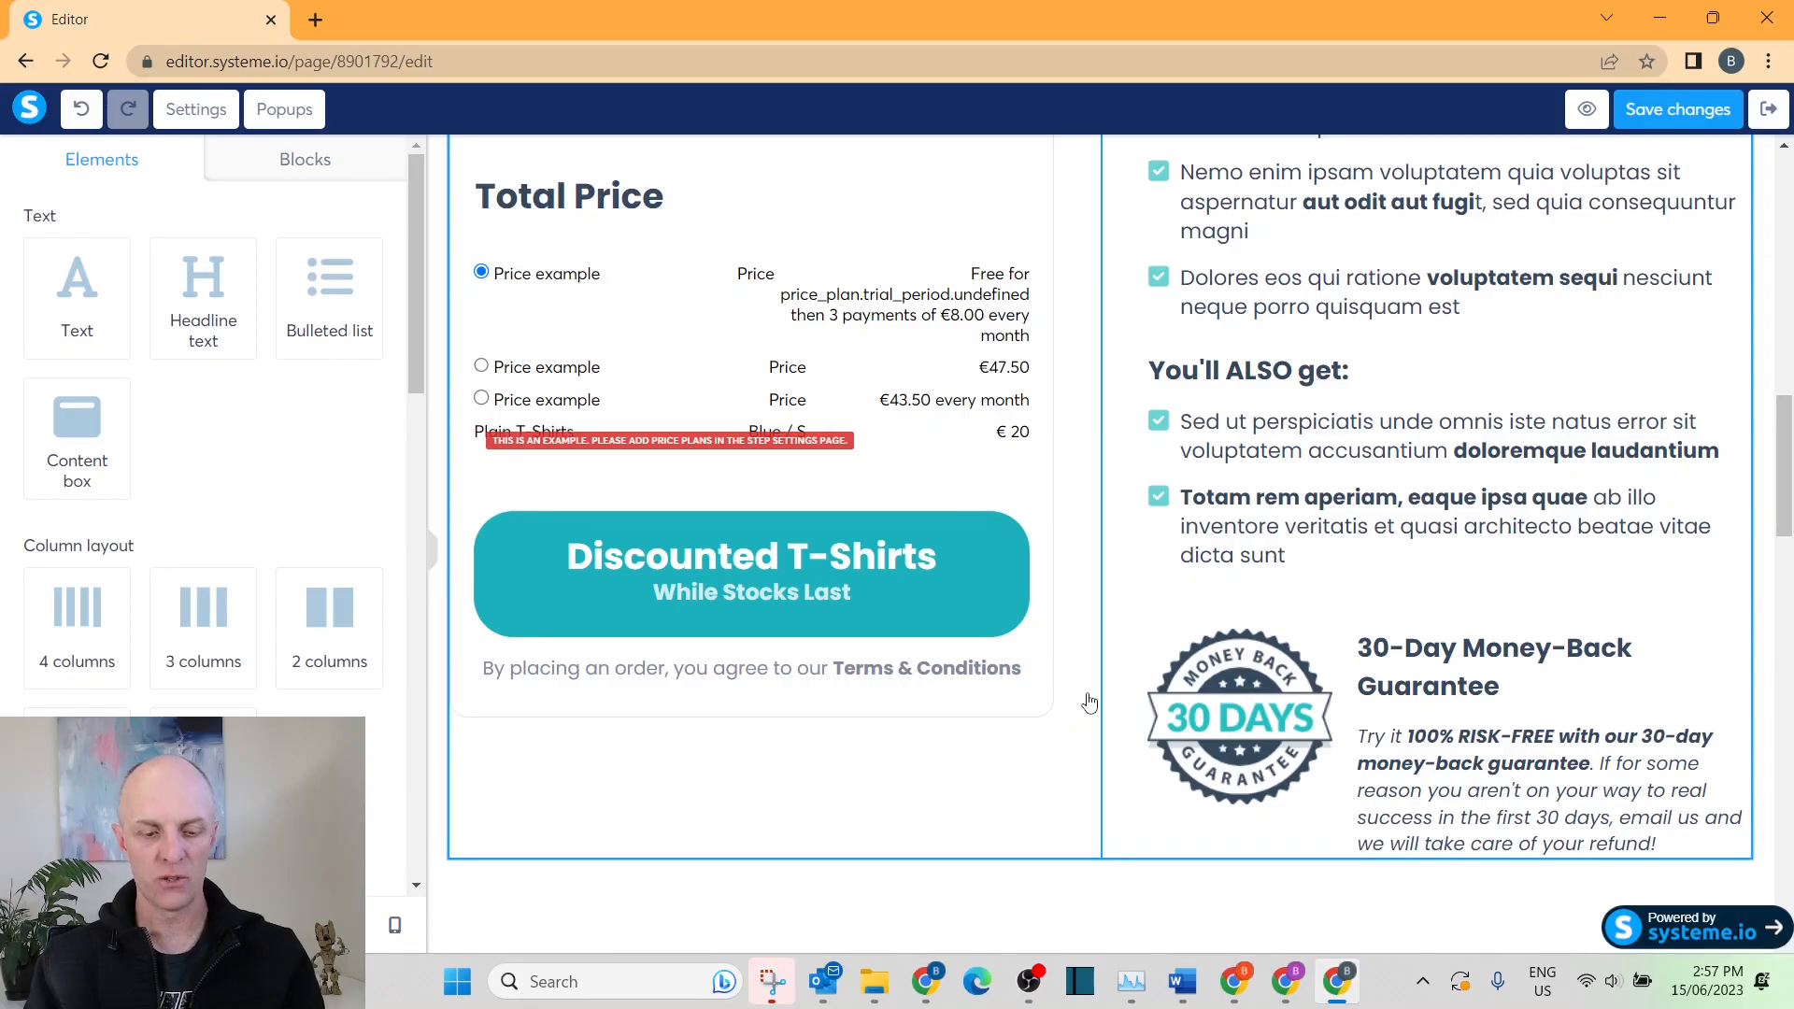
Delete the order form page's footer section containing the Learn More, Quick Links and Subscribe columns.
scroll(1089, 701, "down", 5)
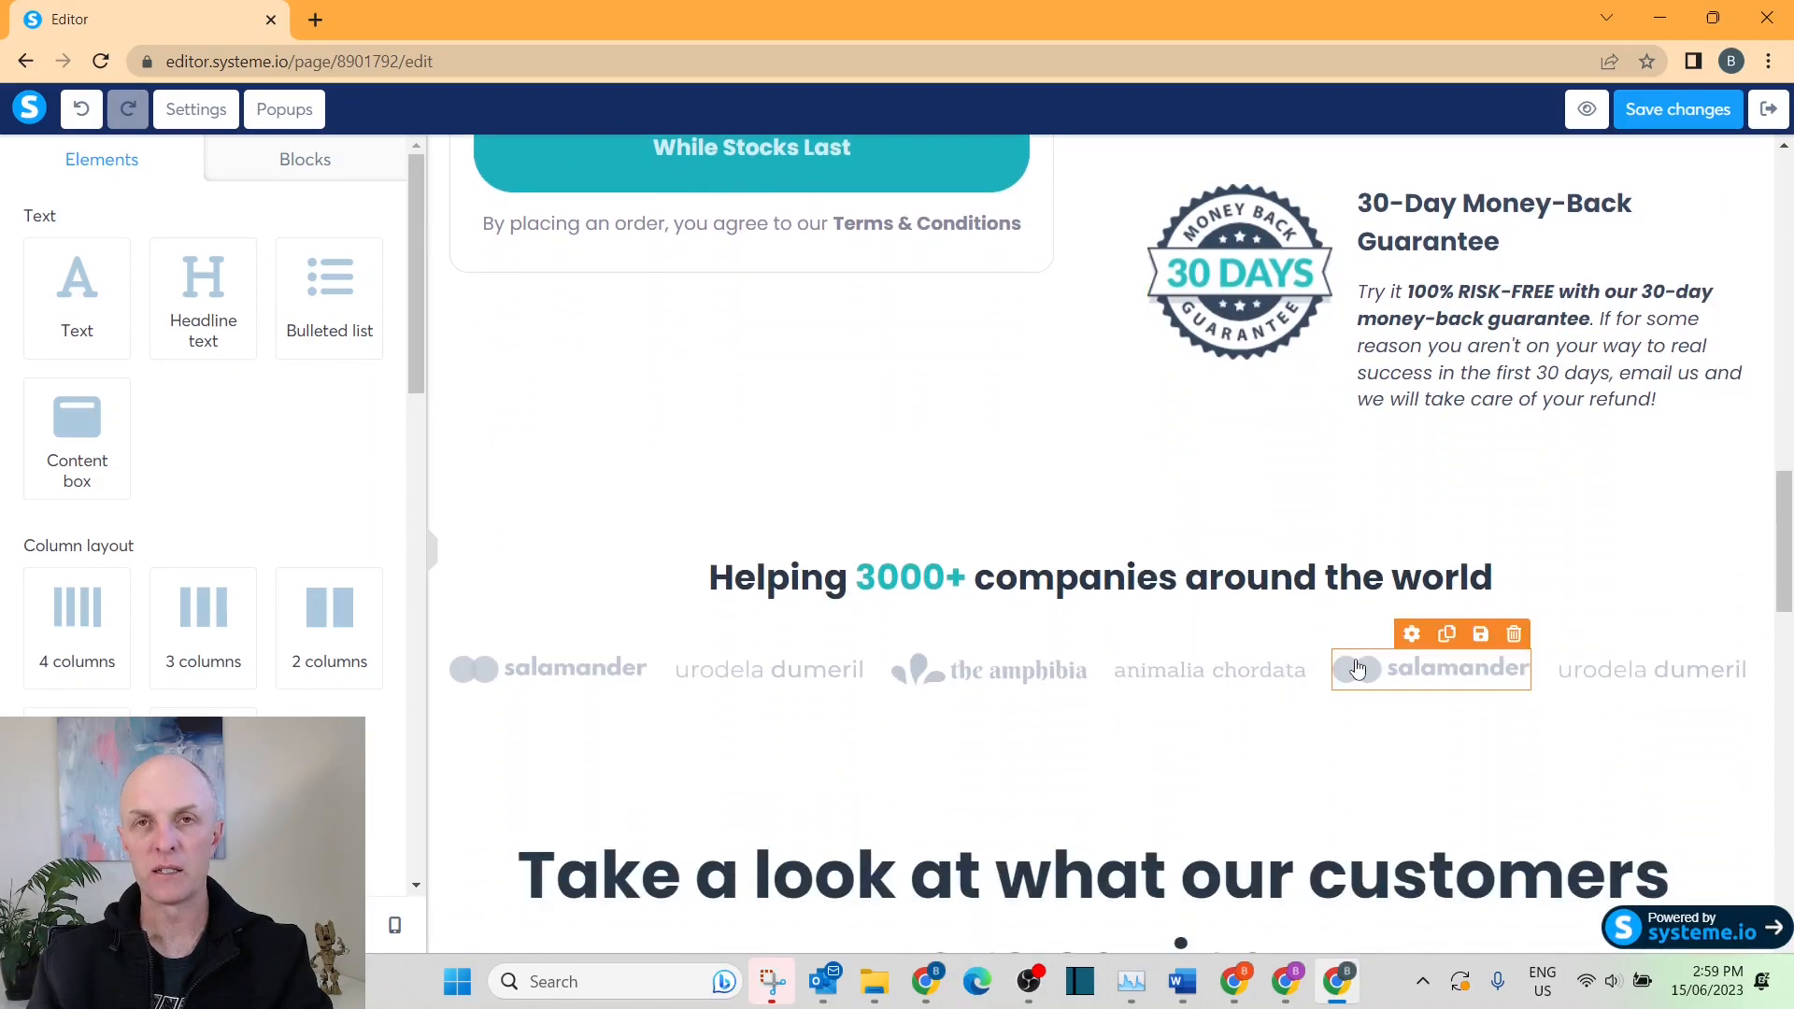
scroll(1049, 595, "down", 1)
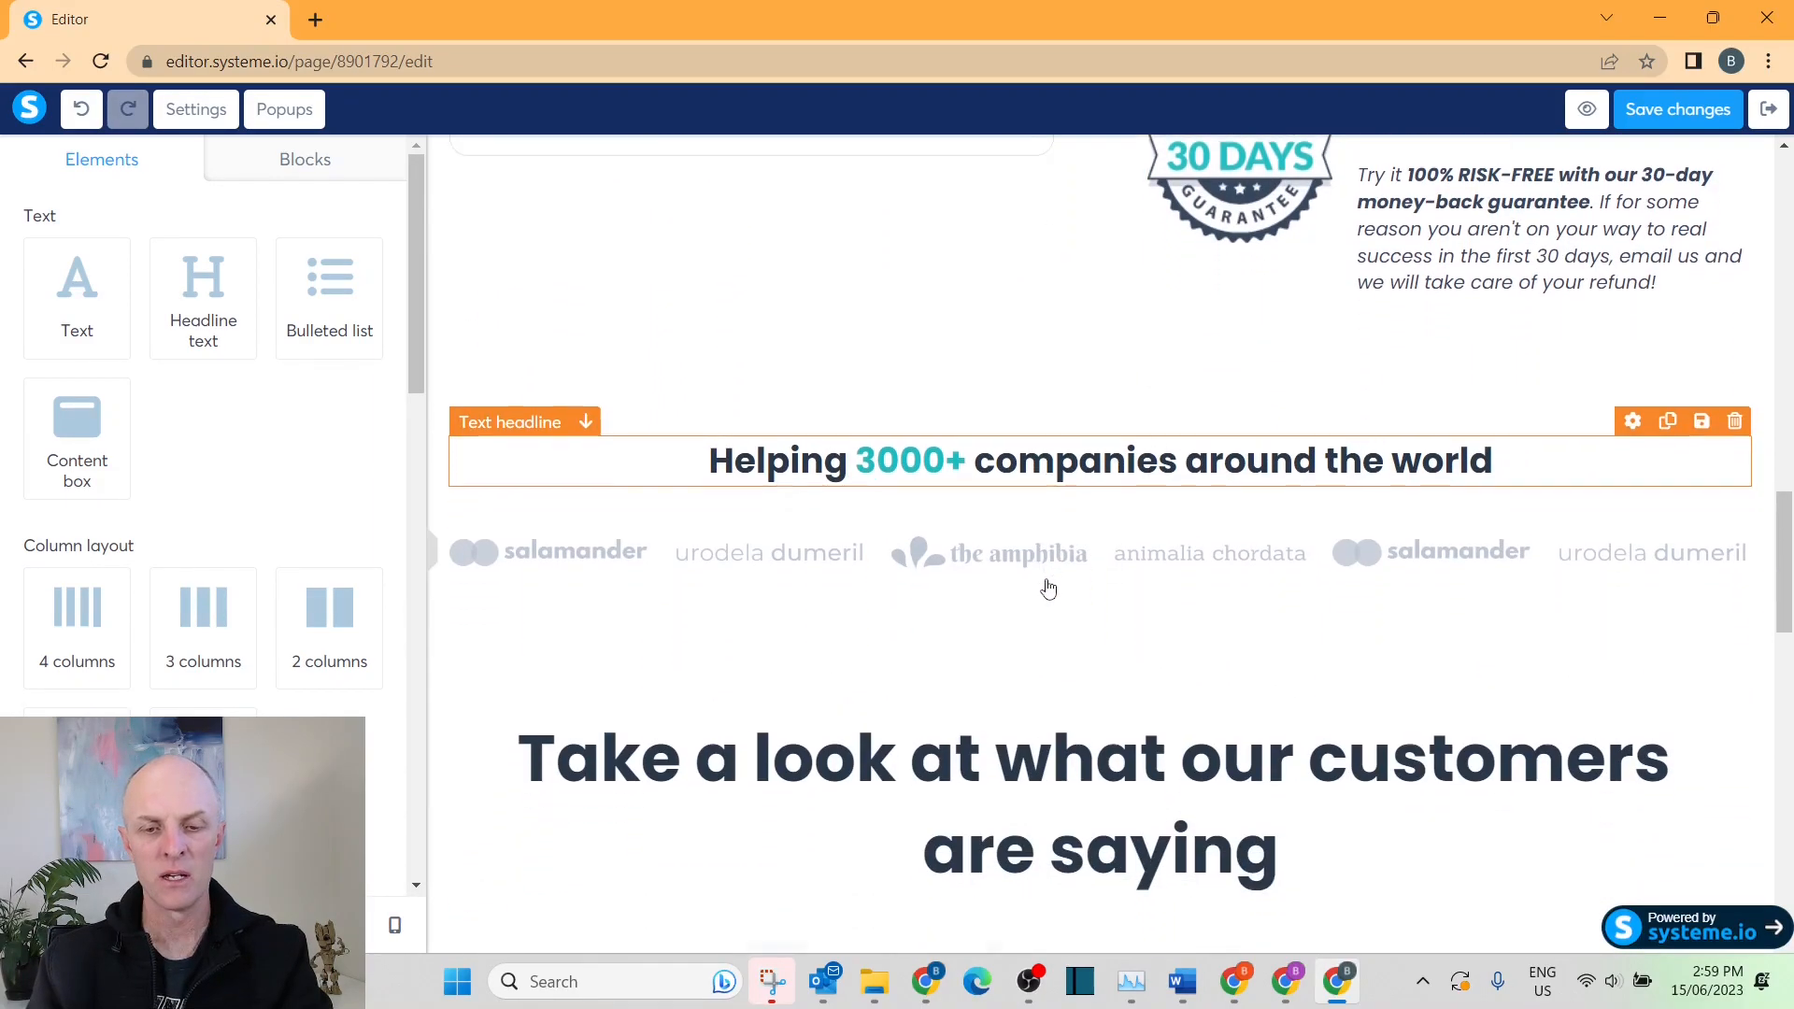
scroll(1141, 557, "down", 2)
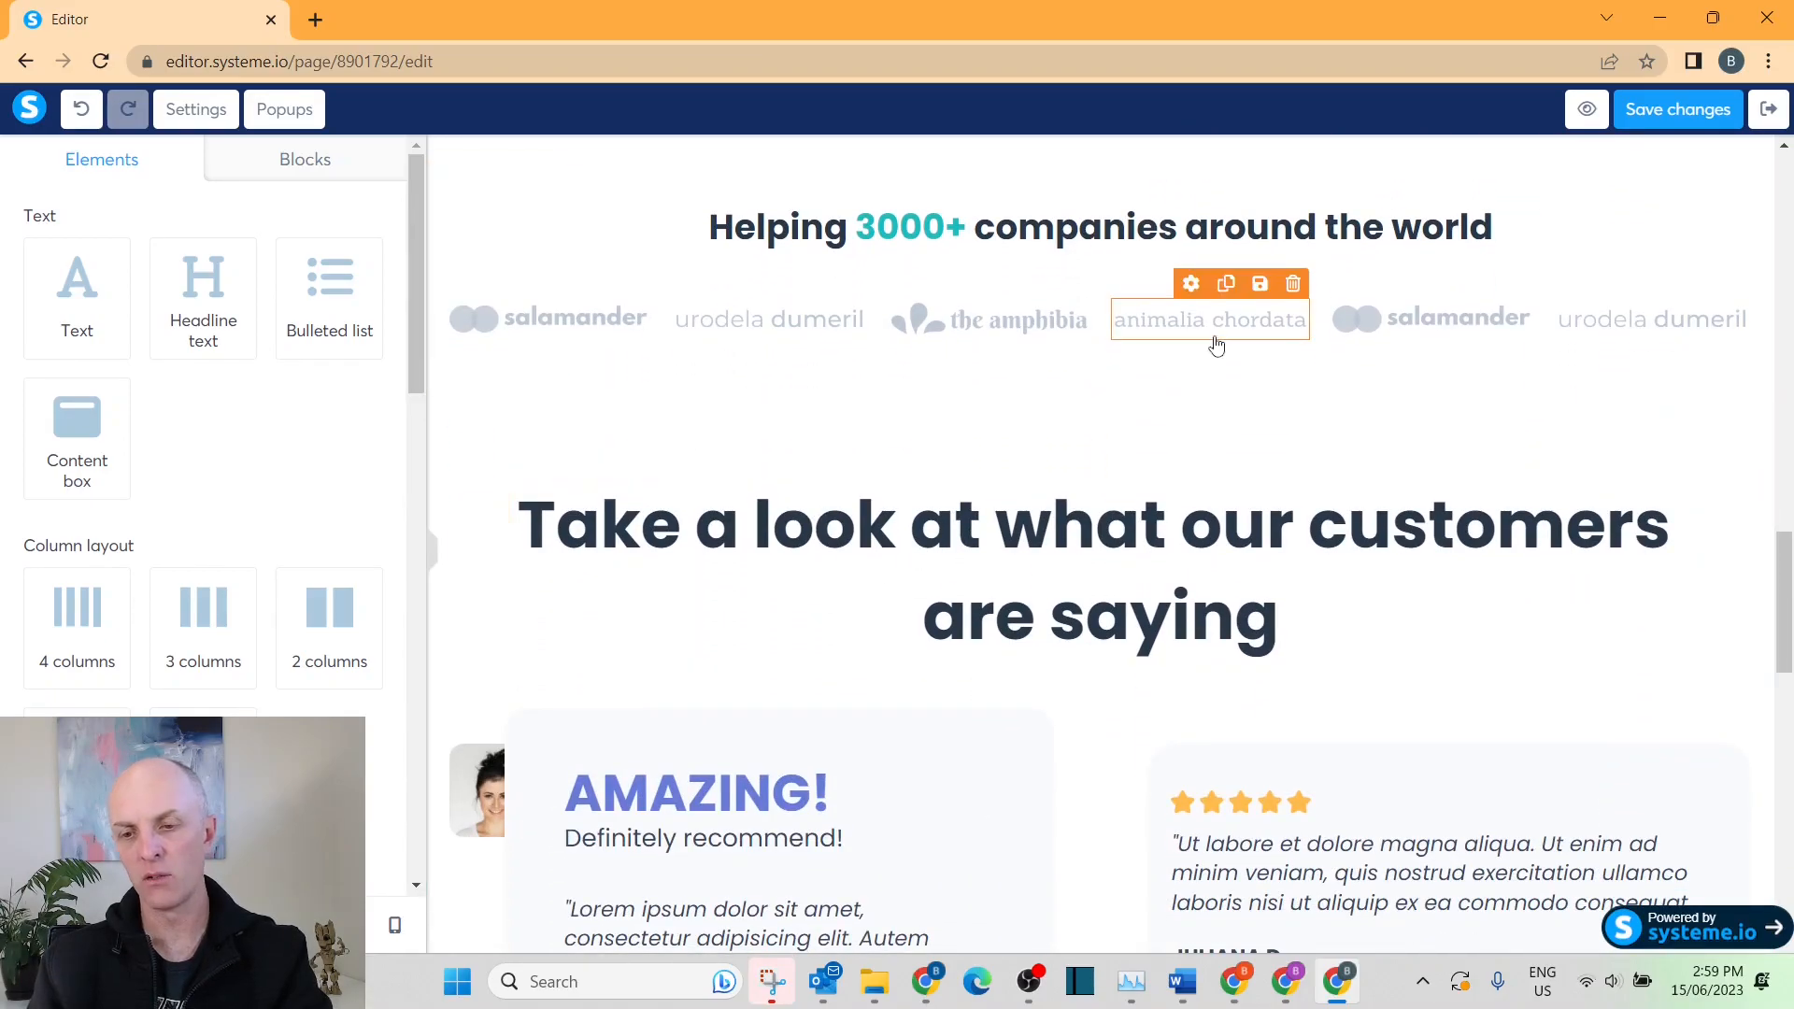
scroll(1185, 519, "down", 1)
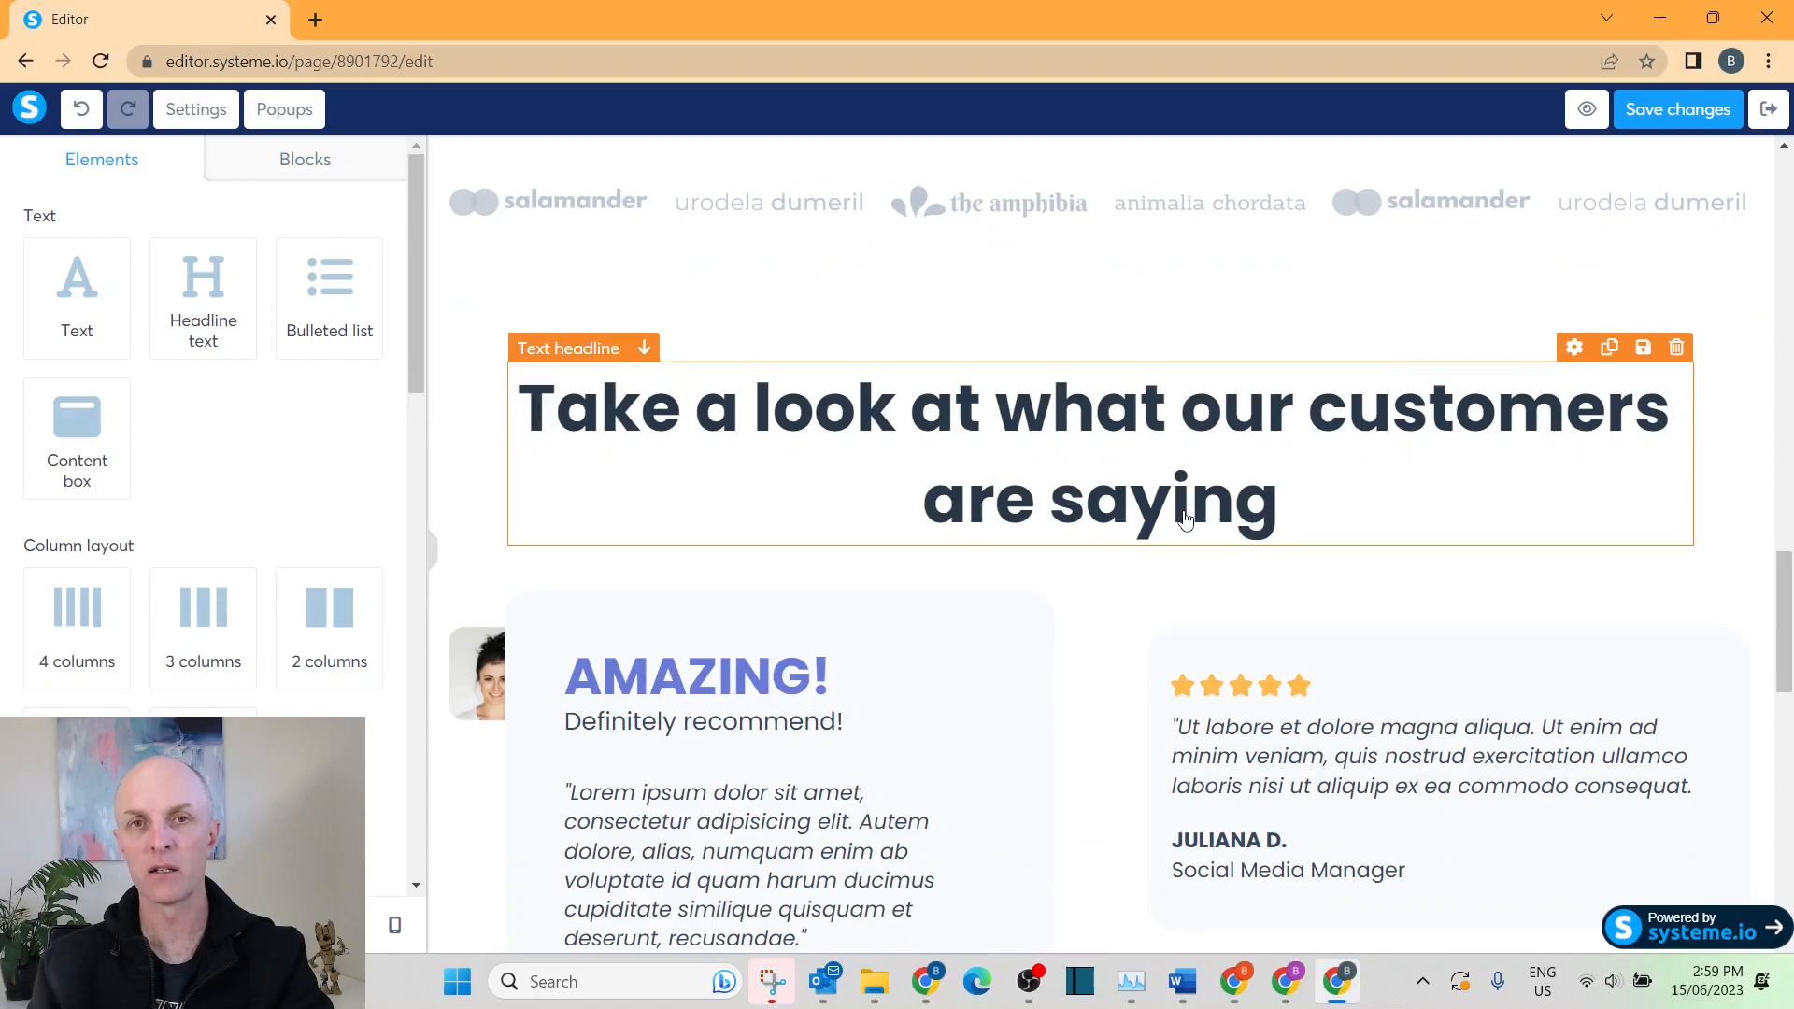
scroll(1185, 519, "down", 2)
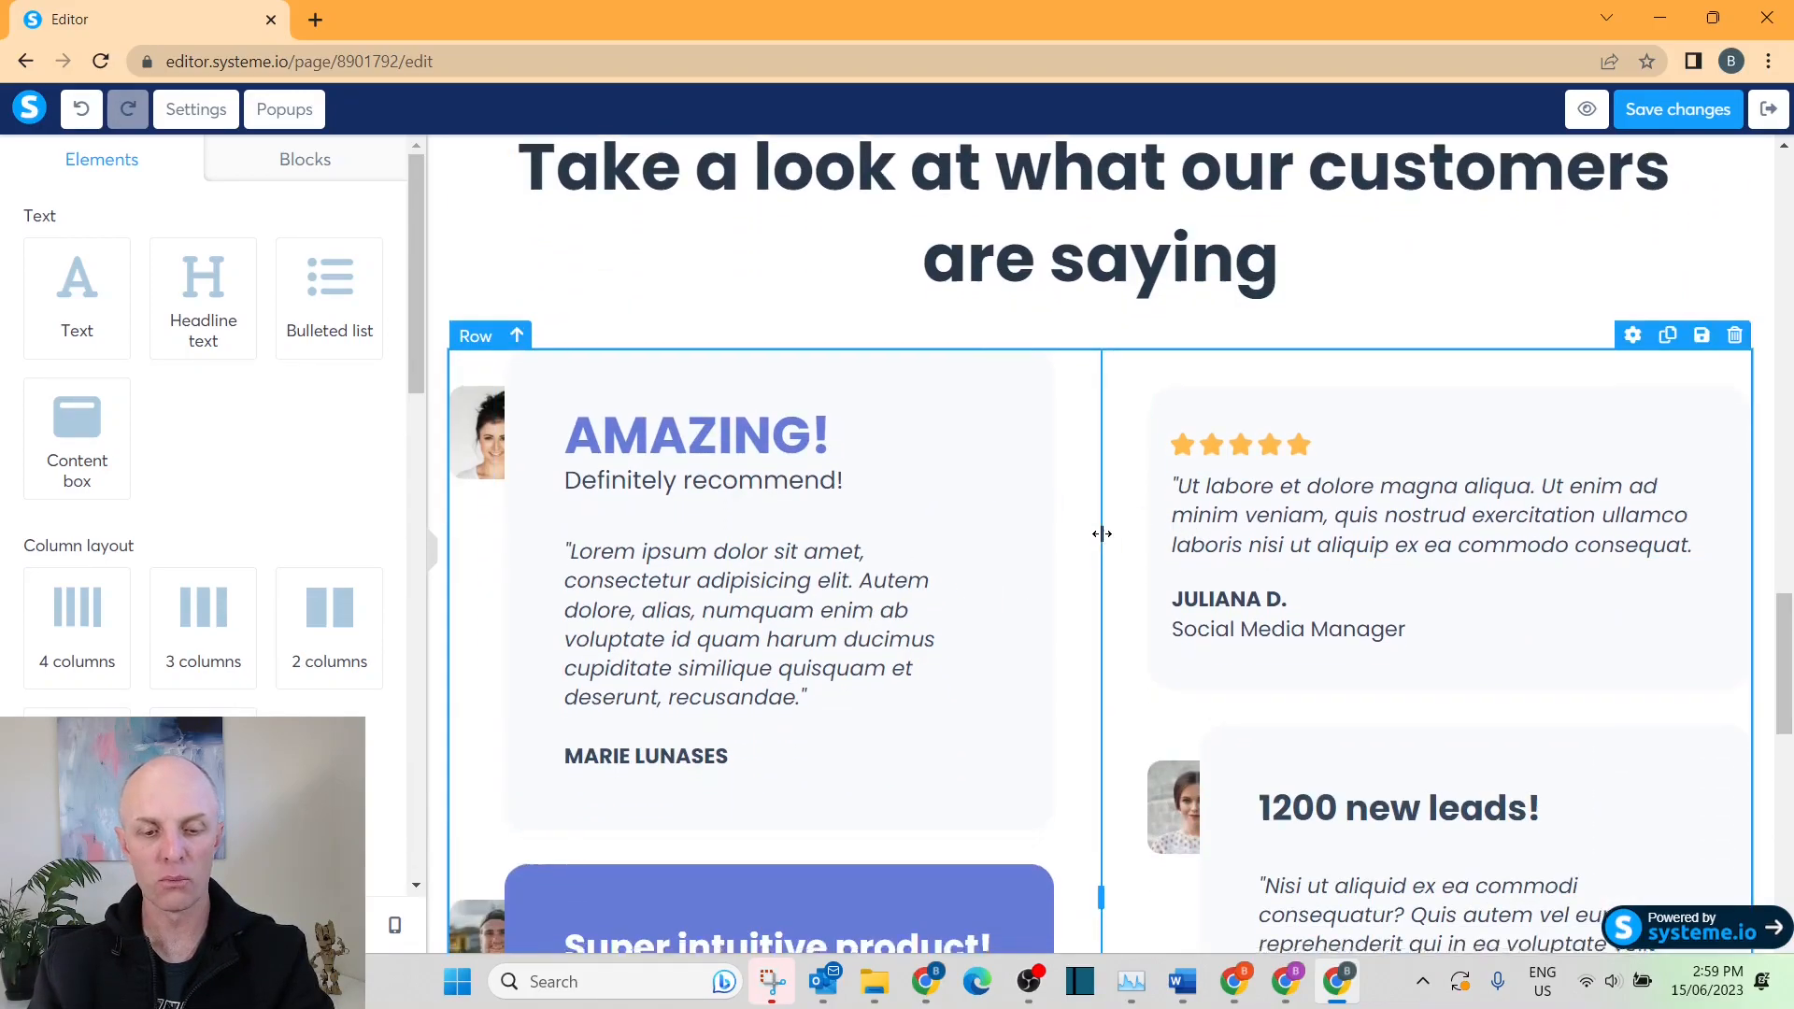
scroll(1101, 534, "down", 6)
scroll(1101, 534, "down", 3)
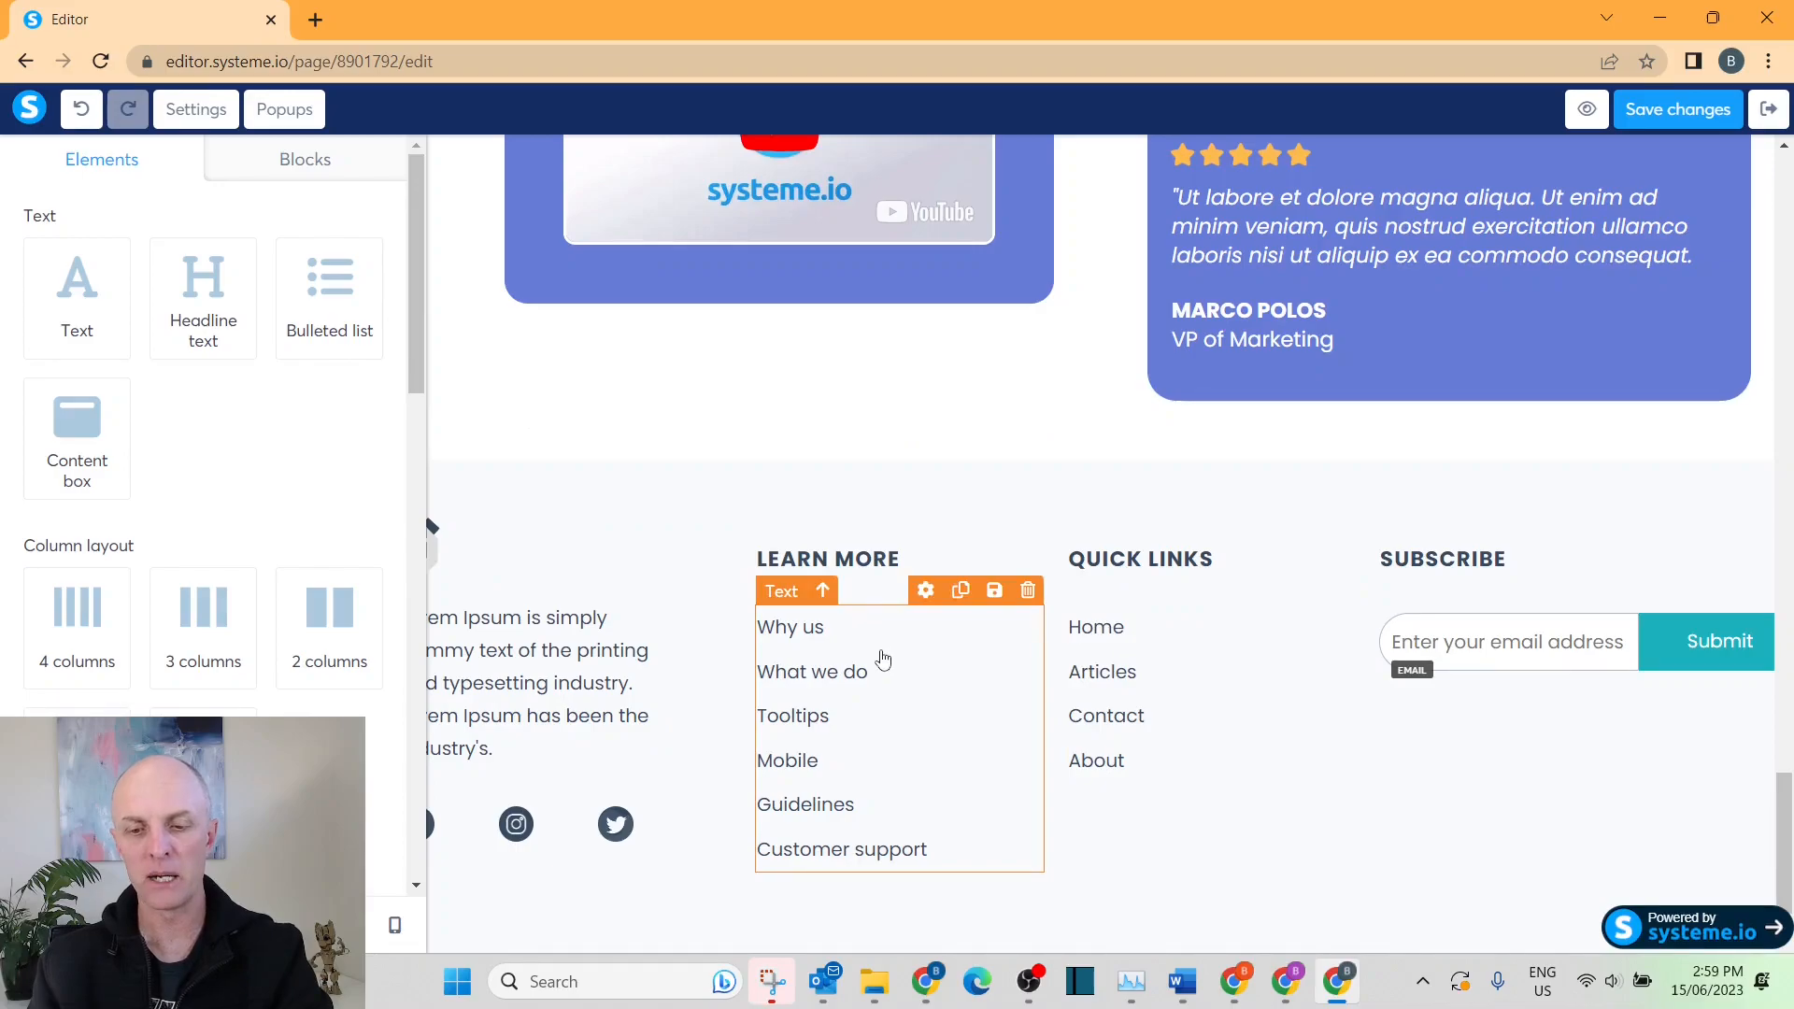
scroll(885, 632, "down", 1)
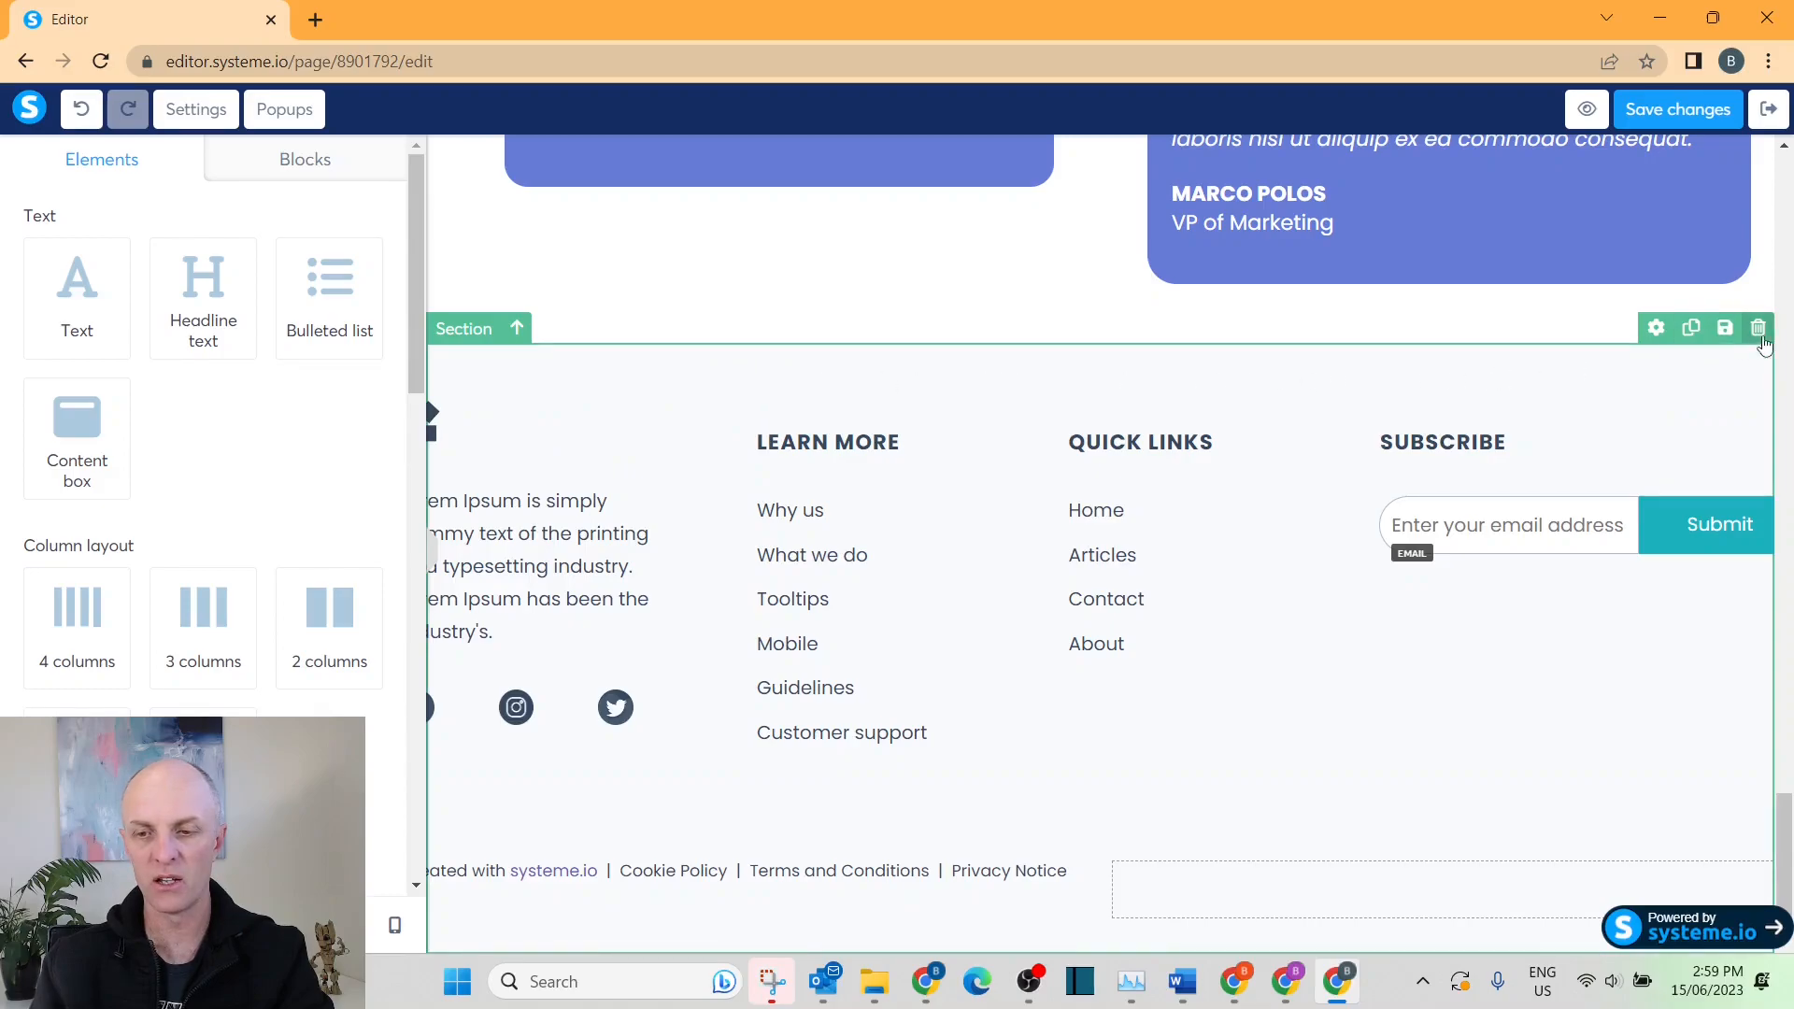
left_click(1758, 328)
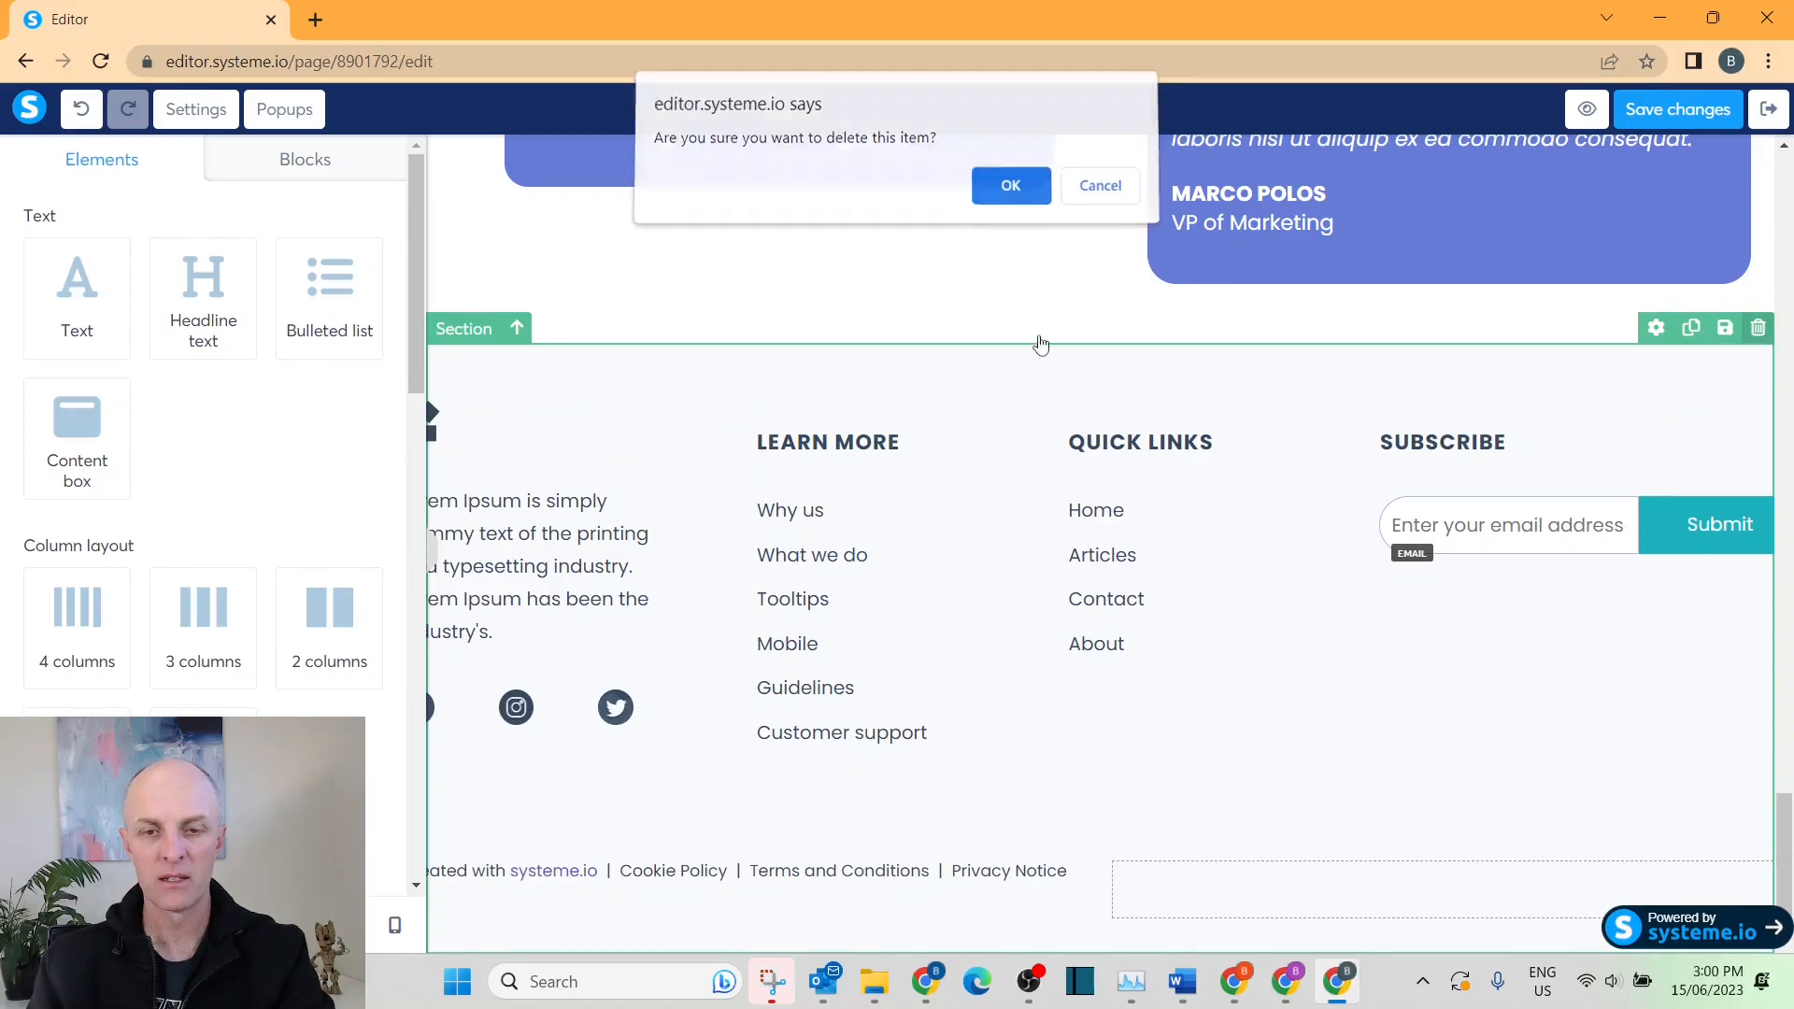
key("Return")
Review the order form page's contact fields, payment methods, price summary and Plain T-Shirts product options.
scroll(1249, 533, "up", 10)
scroll(1500, 498, "up", 15)
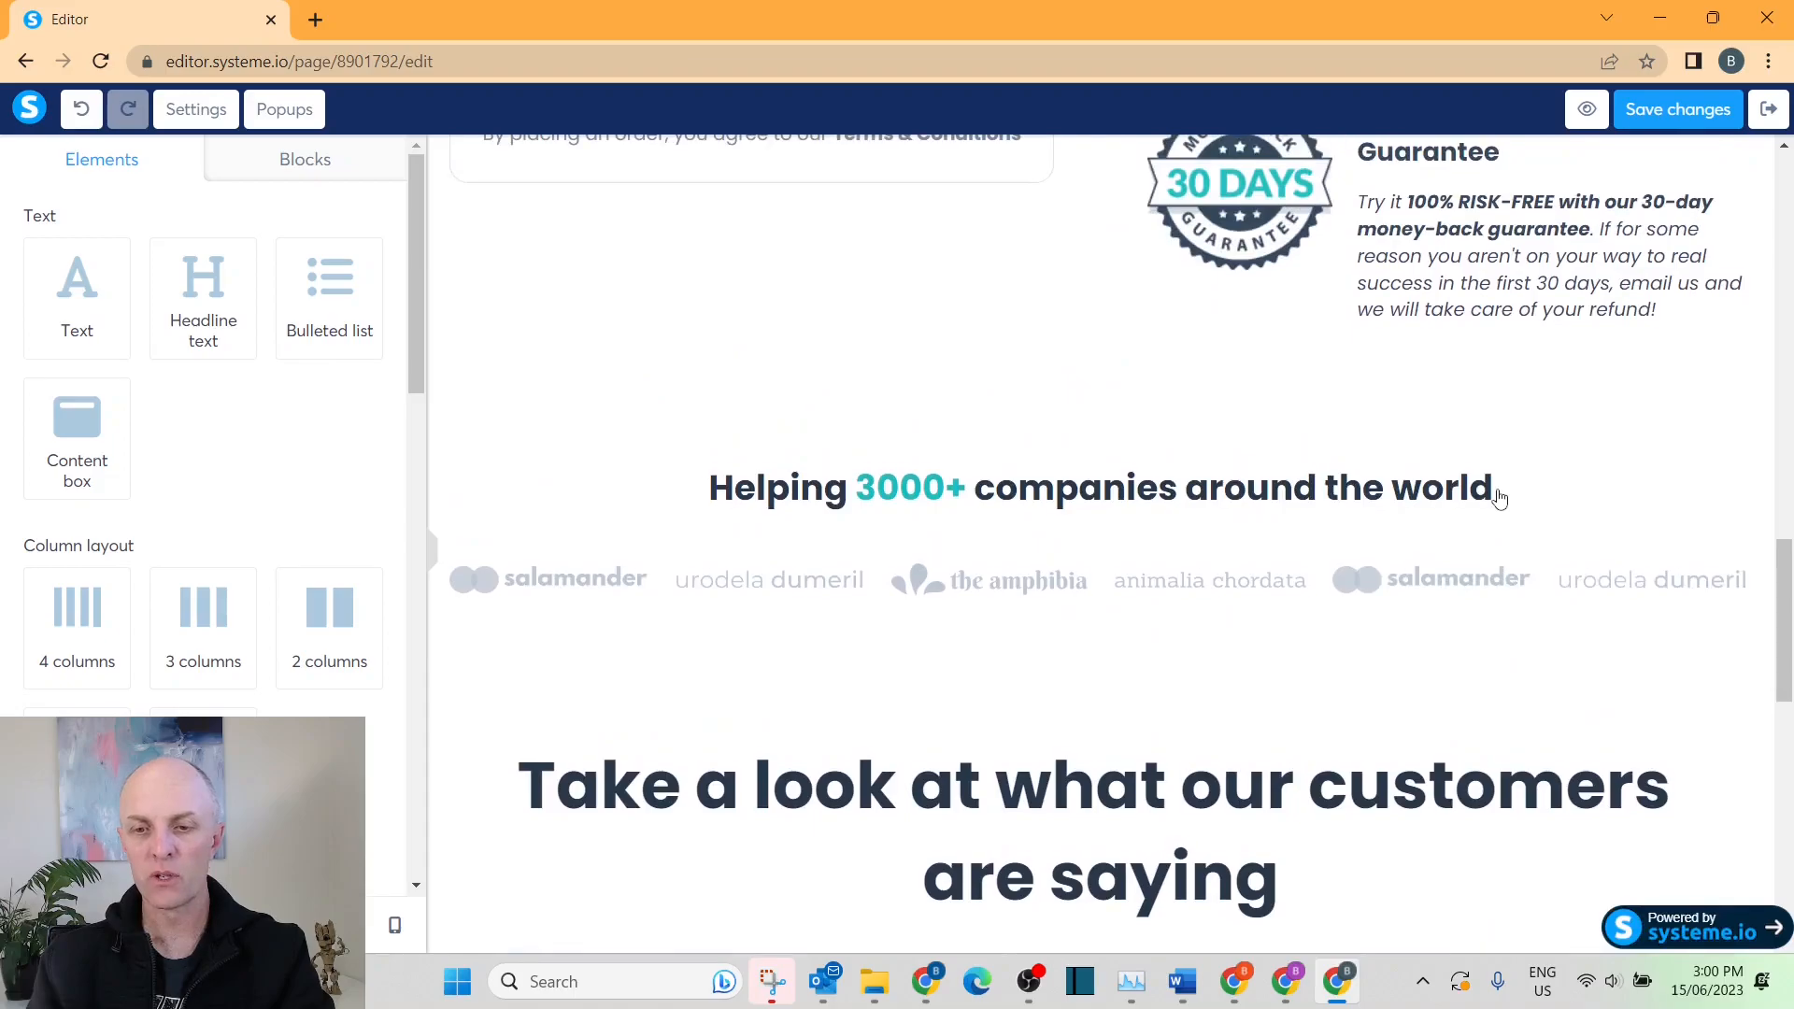
scroll(1500, 498, "up", 3)
scroll(1454, 525, "down", 3)
scroll(1451, 525, "up", 3)
scroll(932, 553, "down", 5)
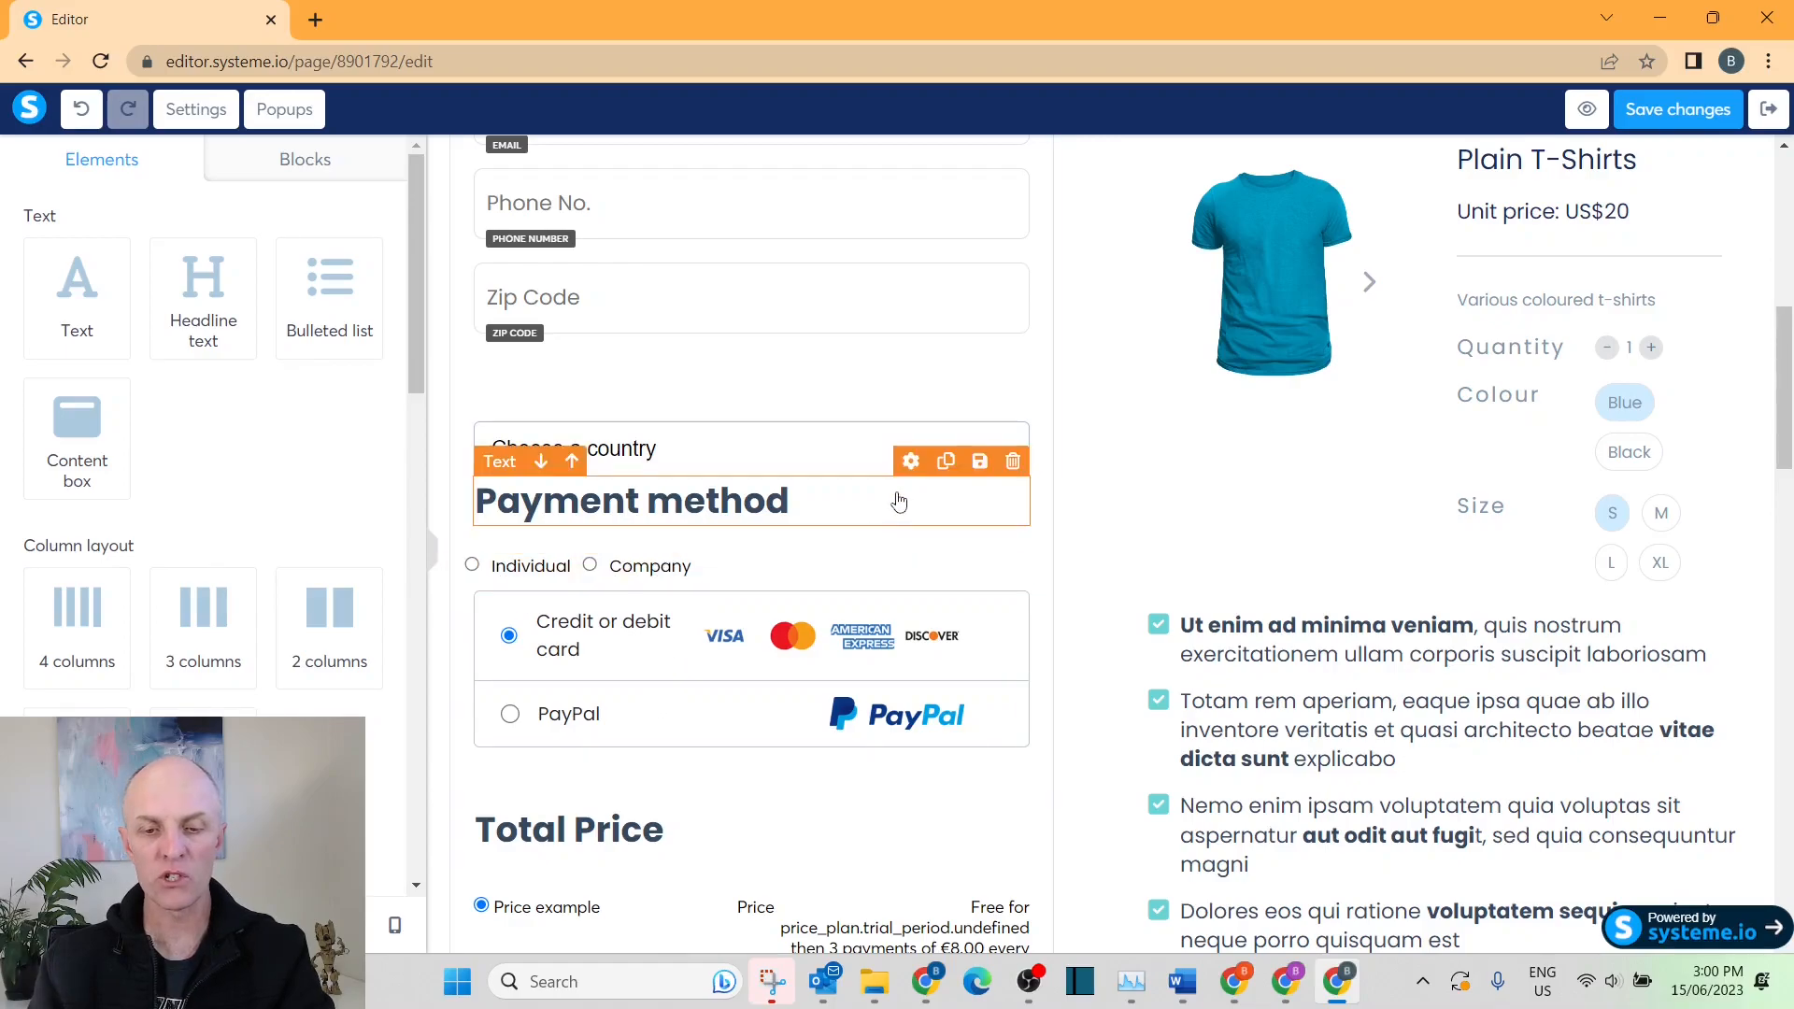
scroll(933, 553, "down", 4)
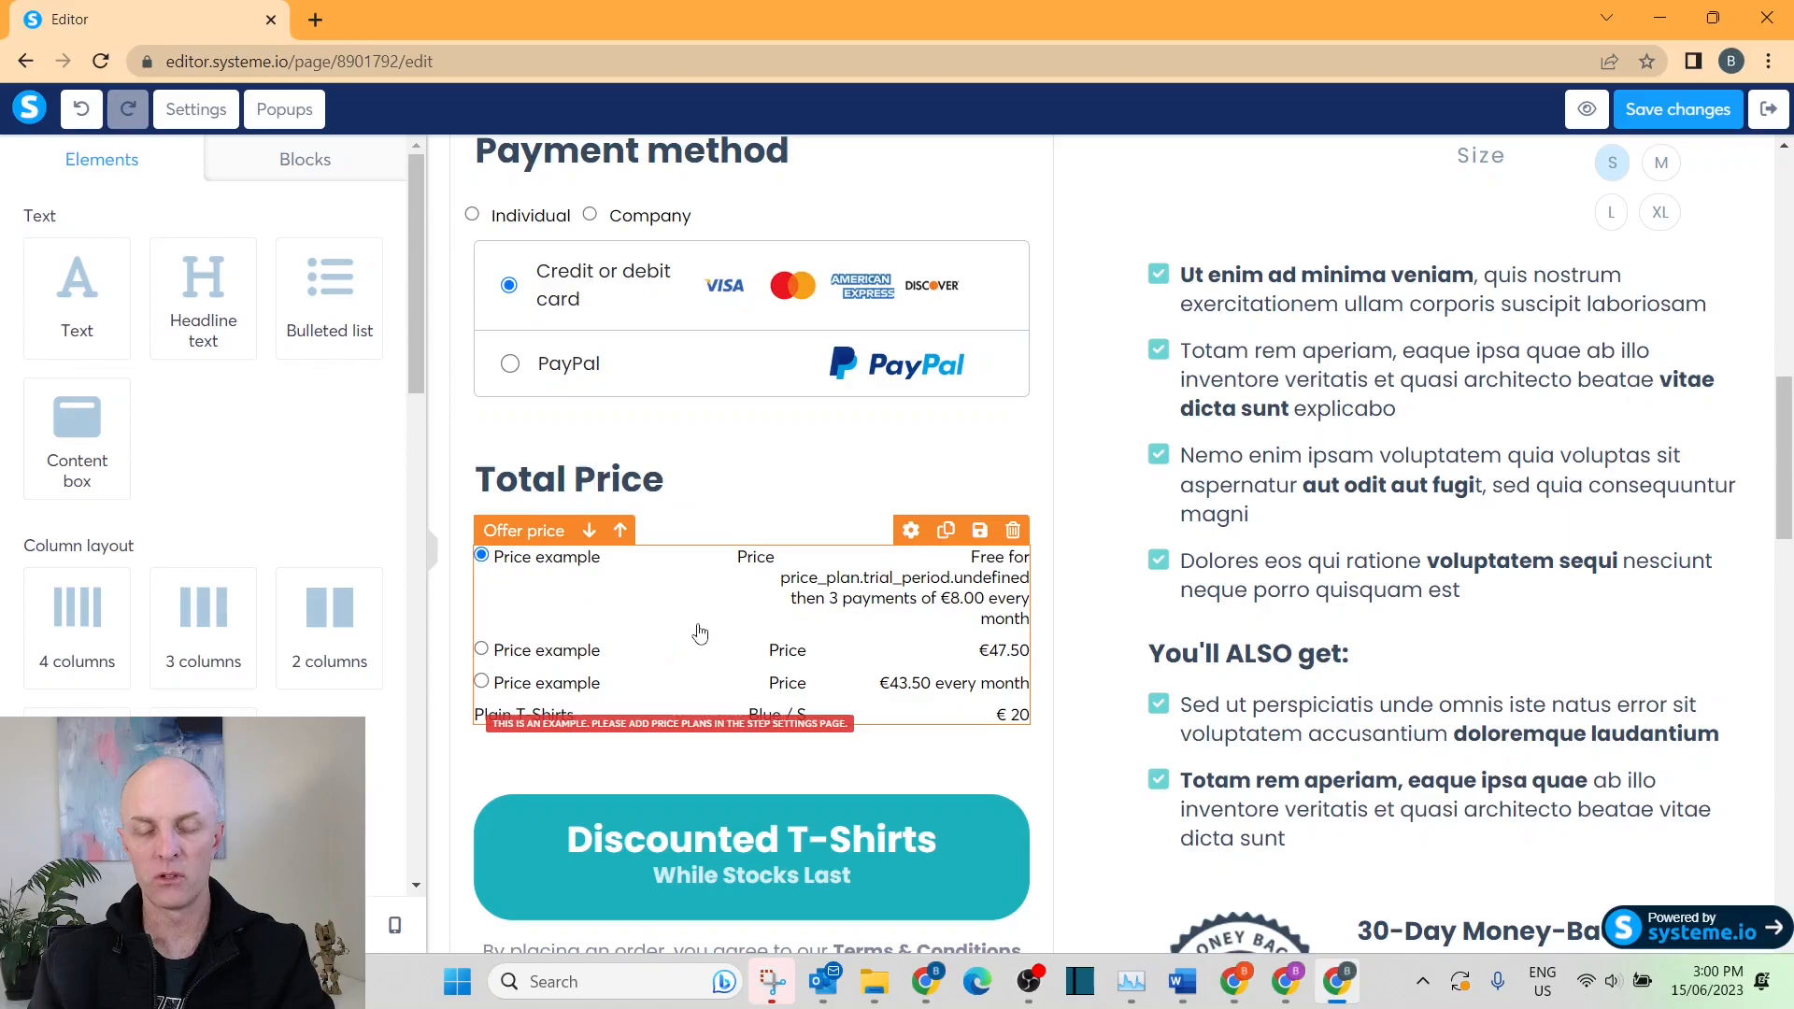
scroll(771, 638, "up", 6)
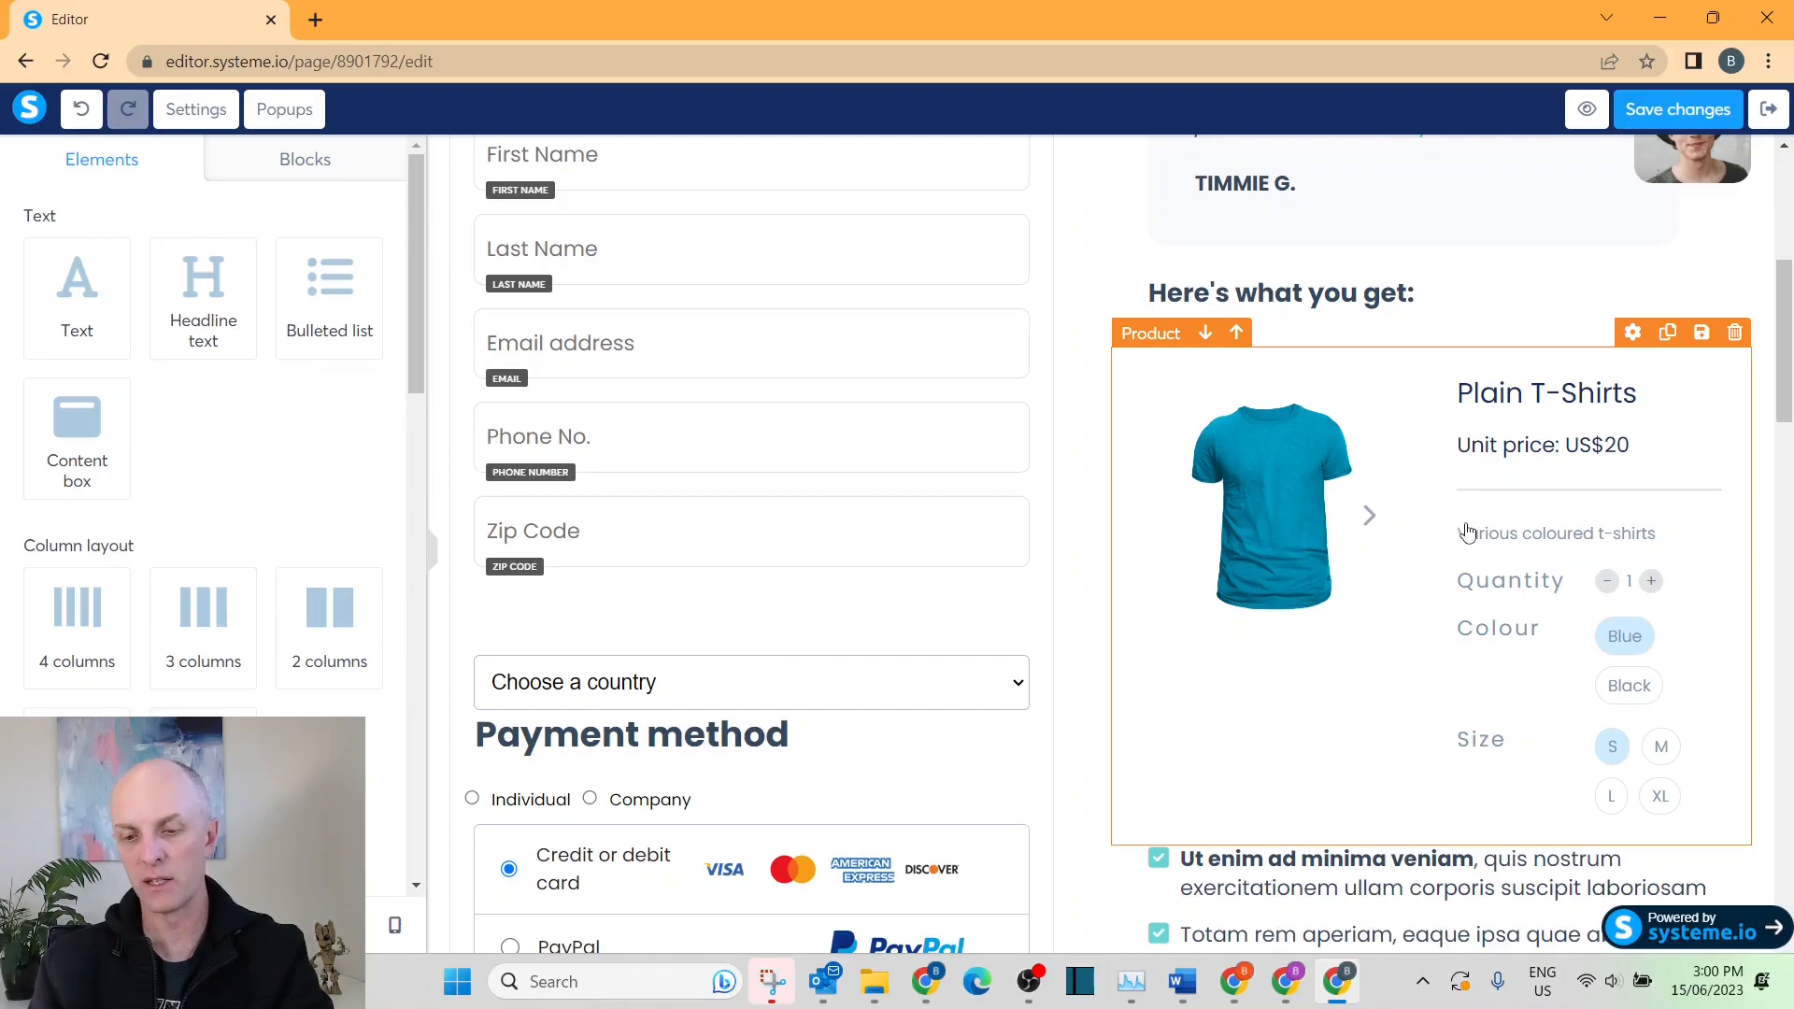
scroll(1439, 598, "down", 1)
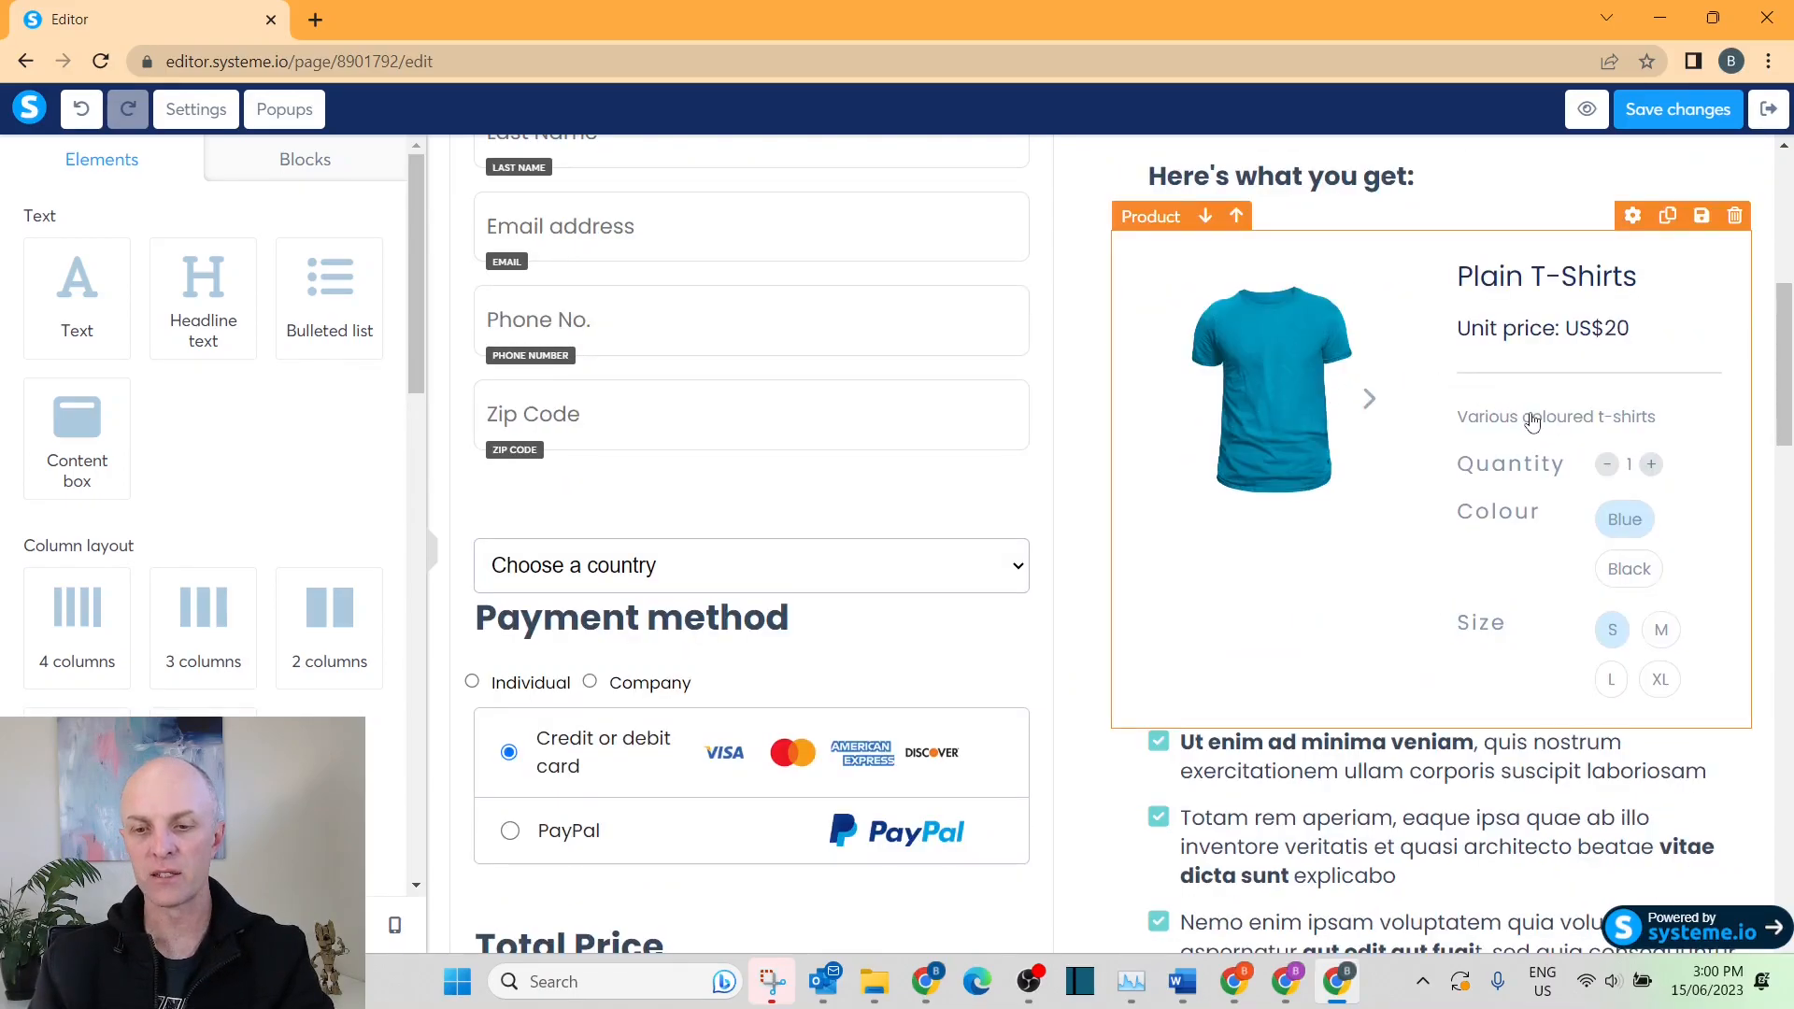
scroll(1509, 449, "down", 6)
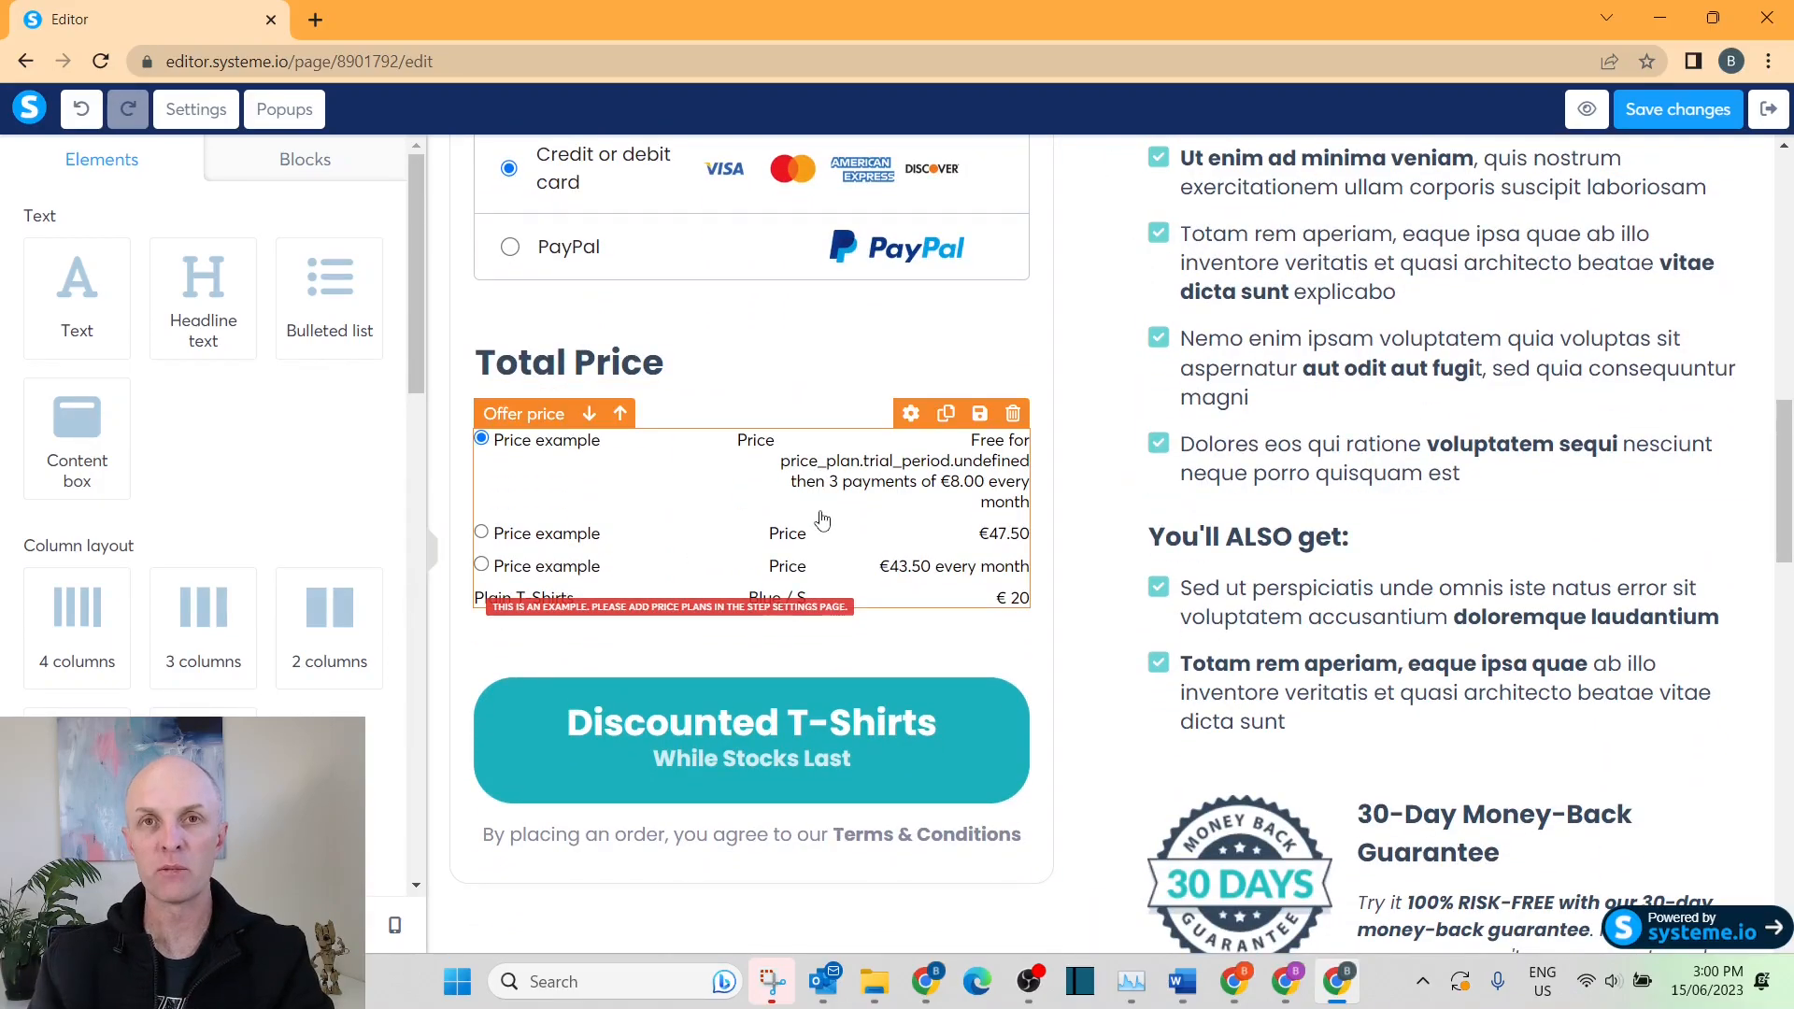
scroll(1334, 350, "up", 6)
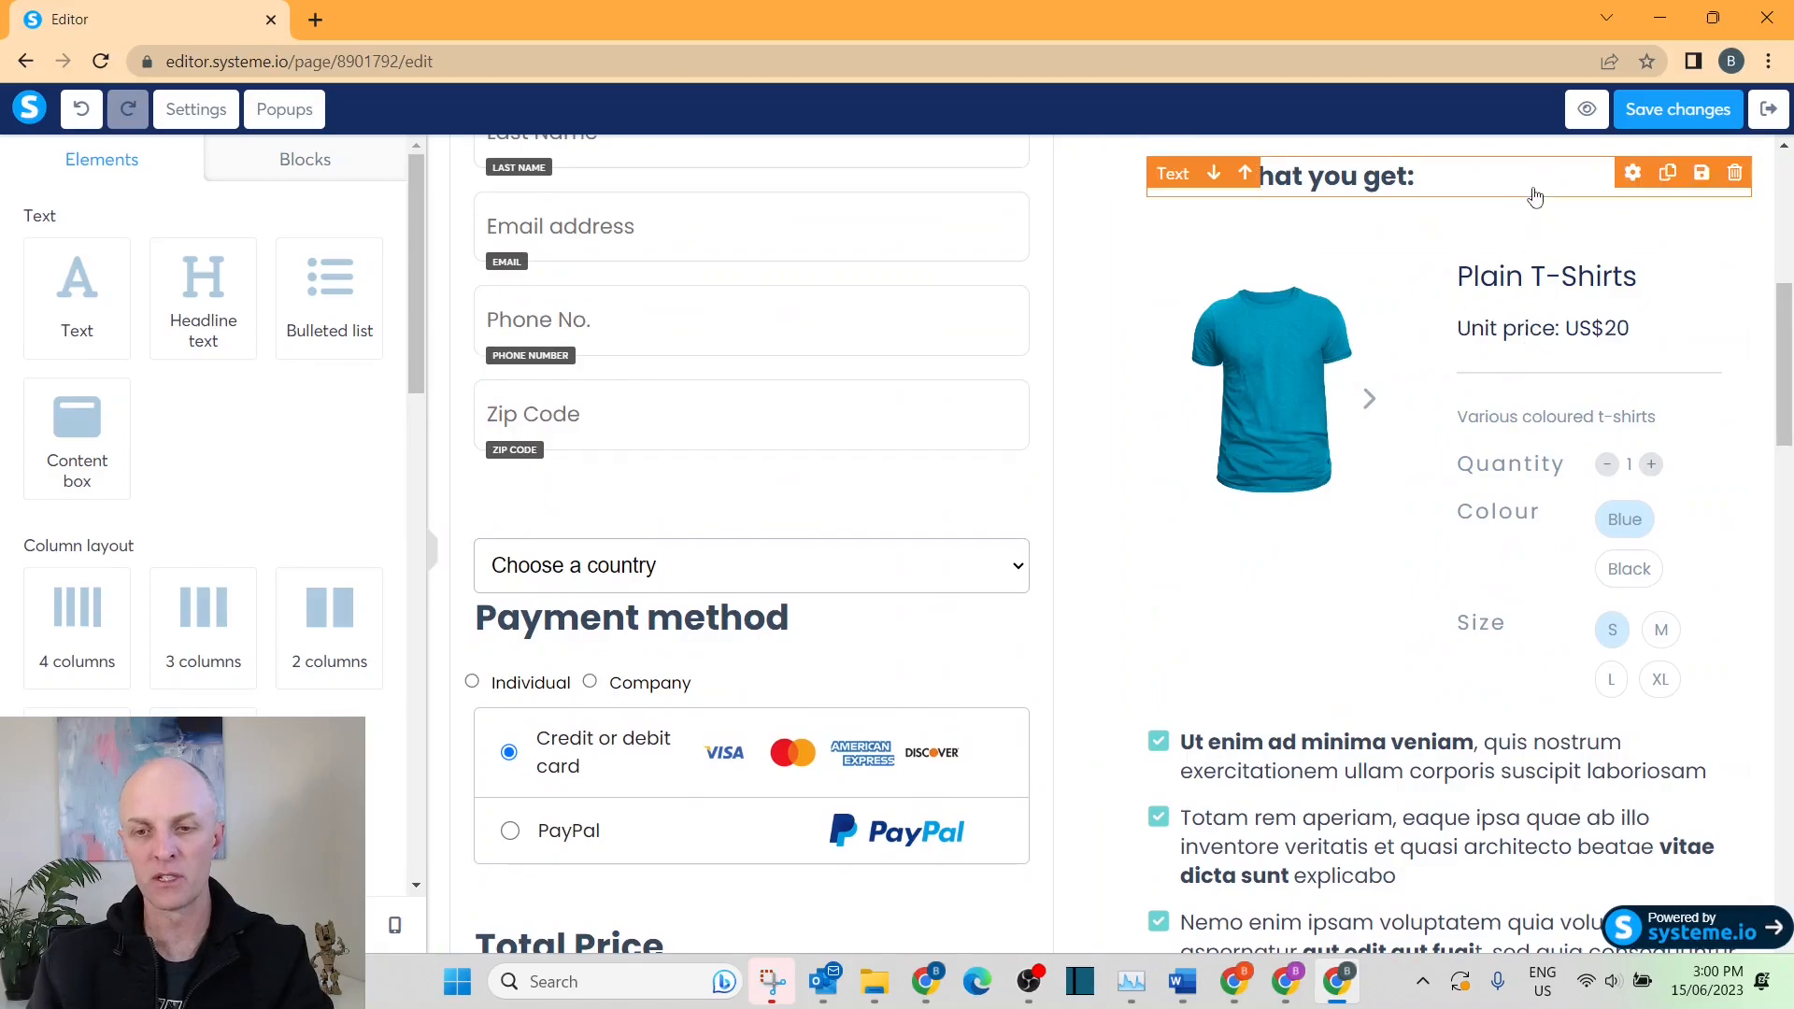
Save the order form page changes and exit to the Sales Funnel's step configuration.
scroll(1533, 199, "up", 4)
left_click(1668, 112)
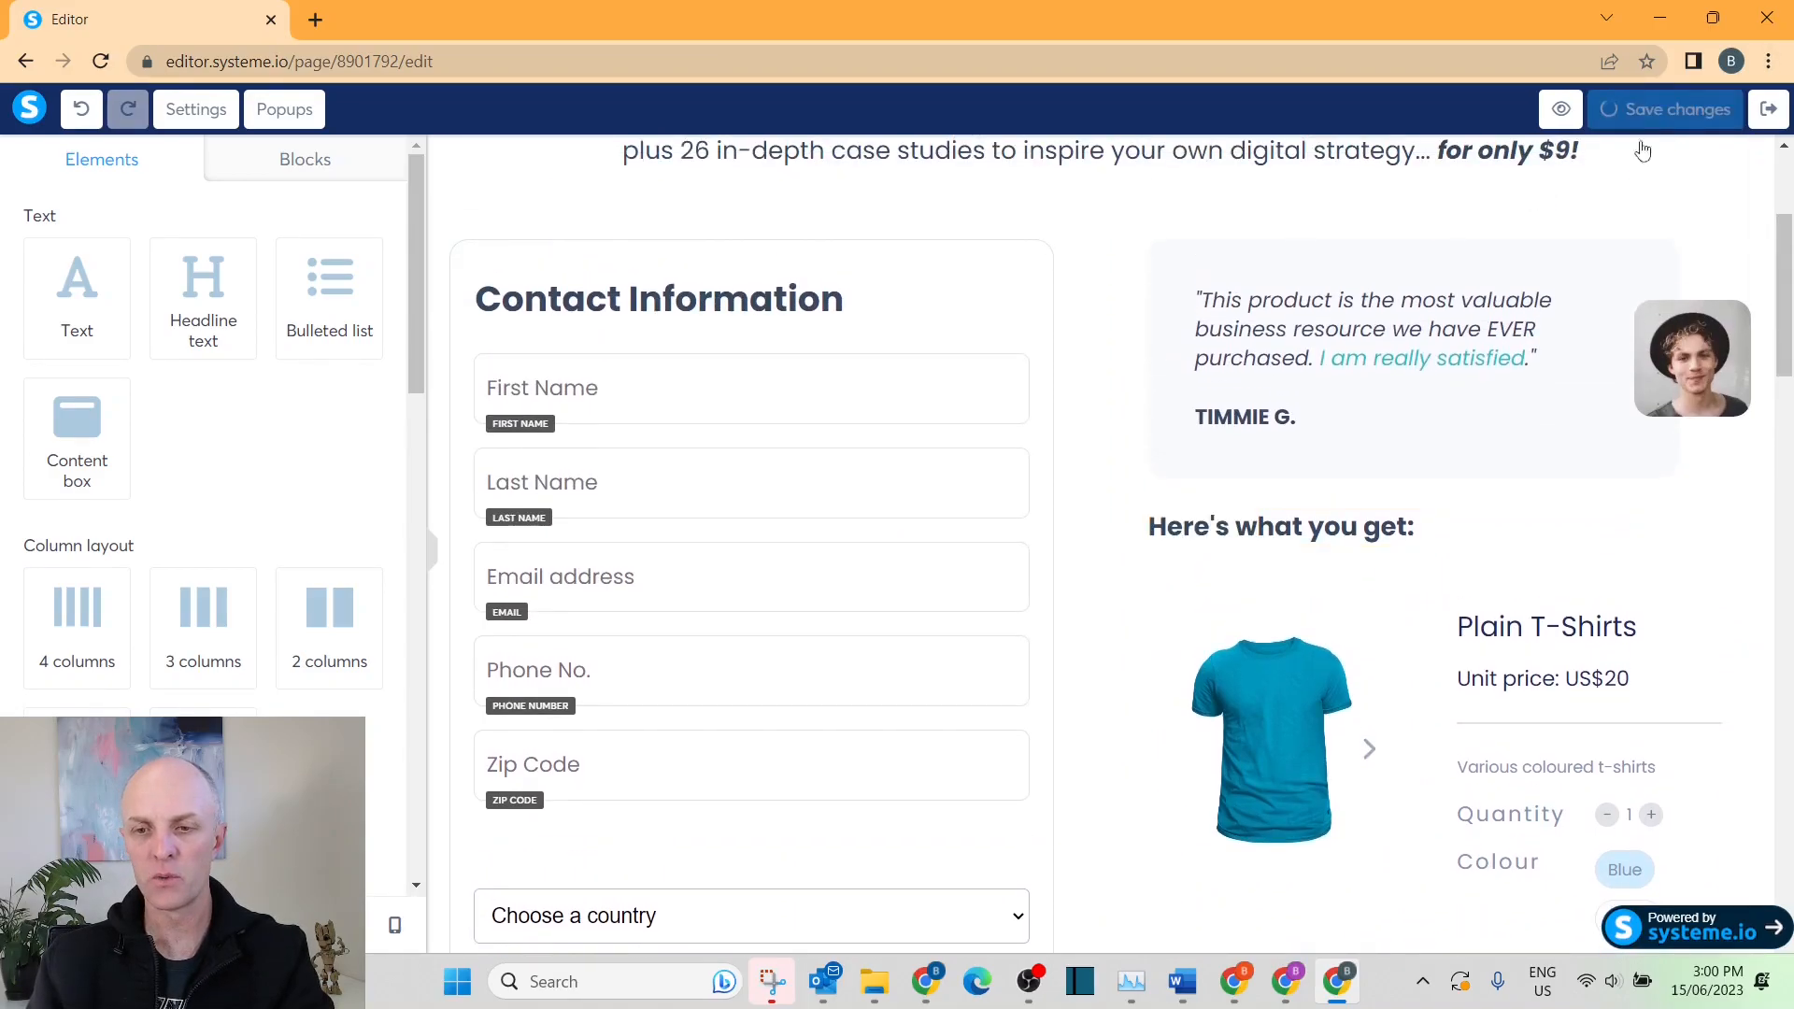
left_click(1769, 113)
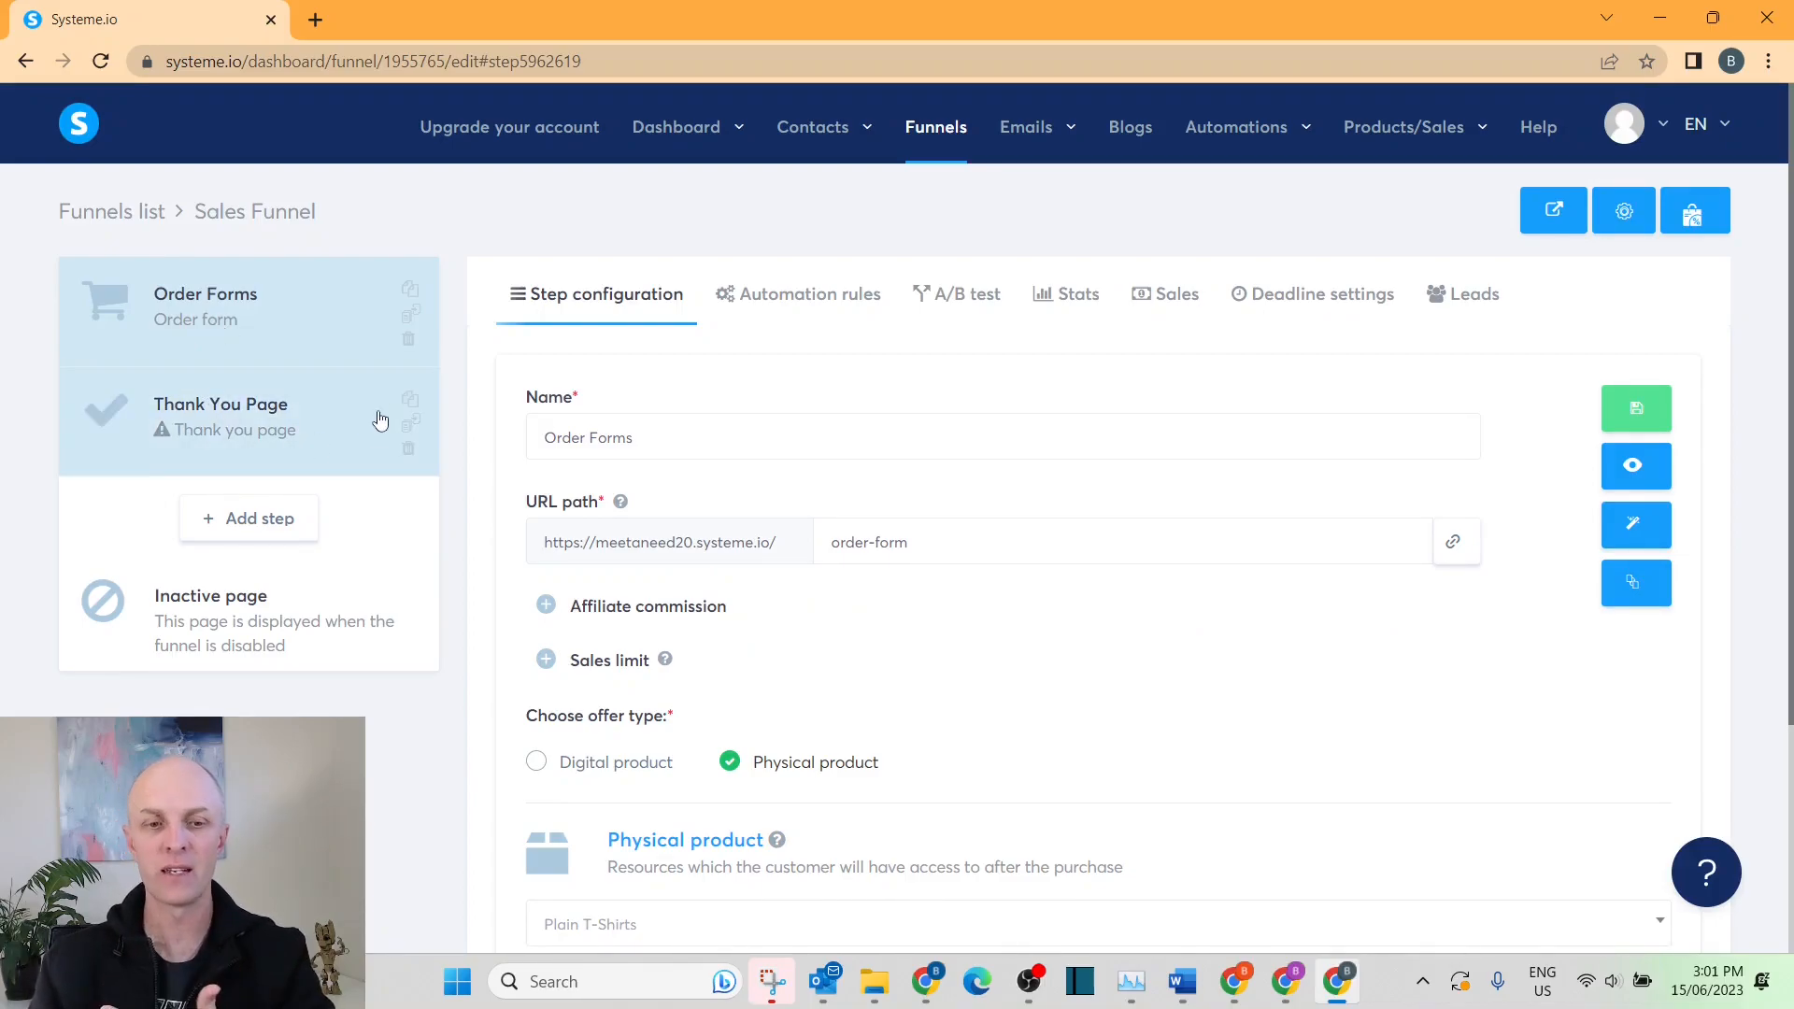
Add a funnel step named "Sales Page" of type Sales page and move it above the Order Forms step.
left_click(253, 523)
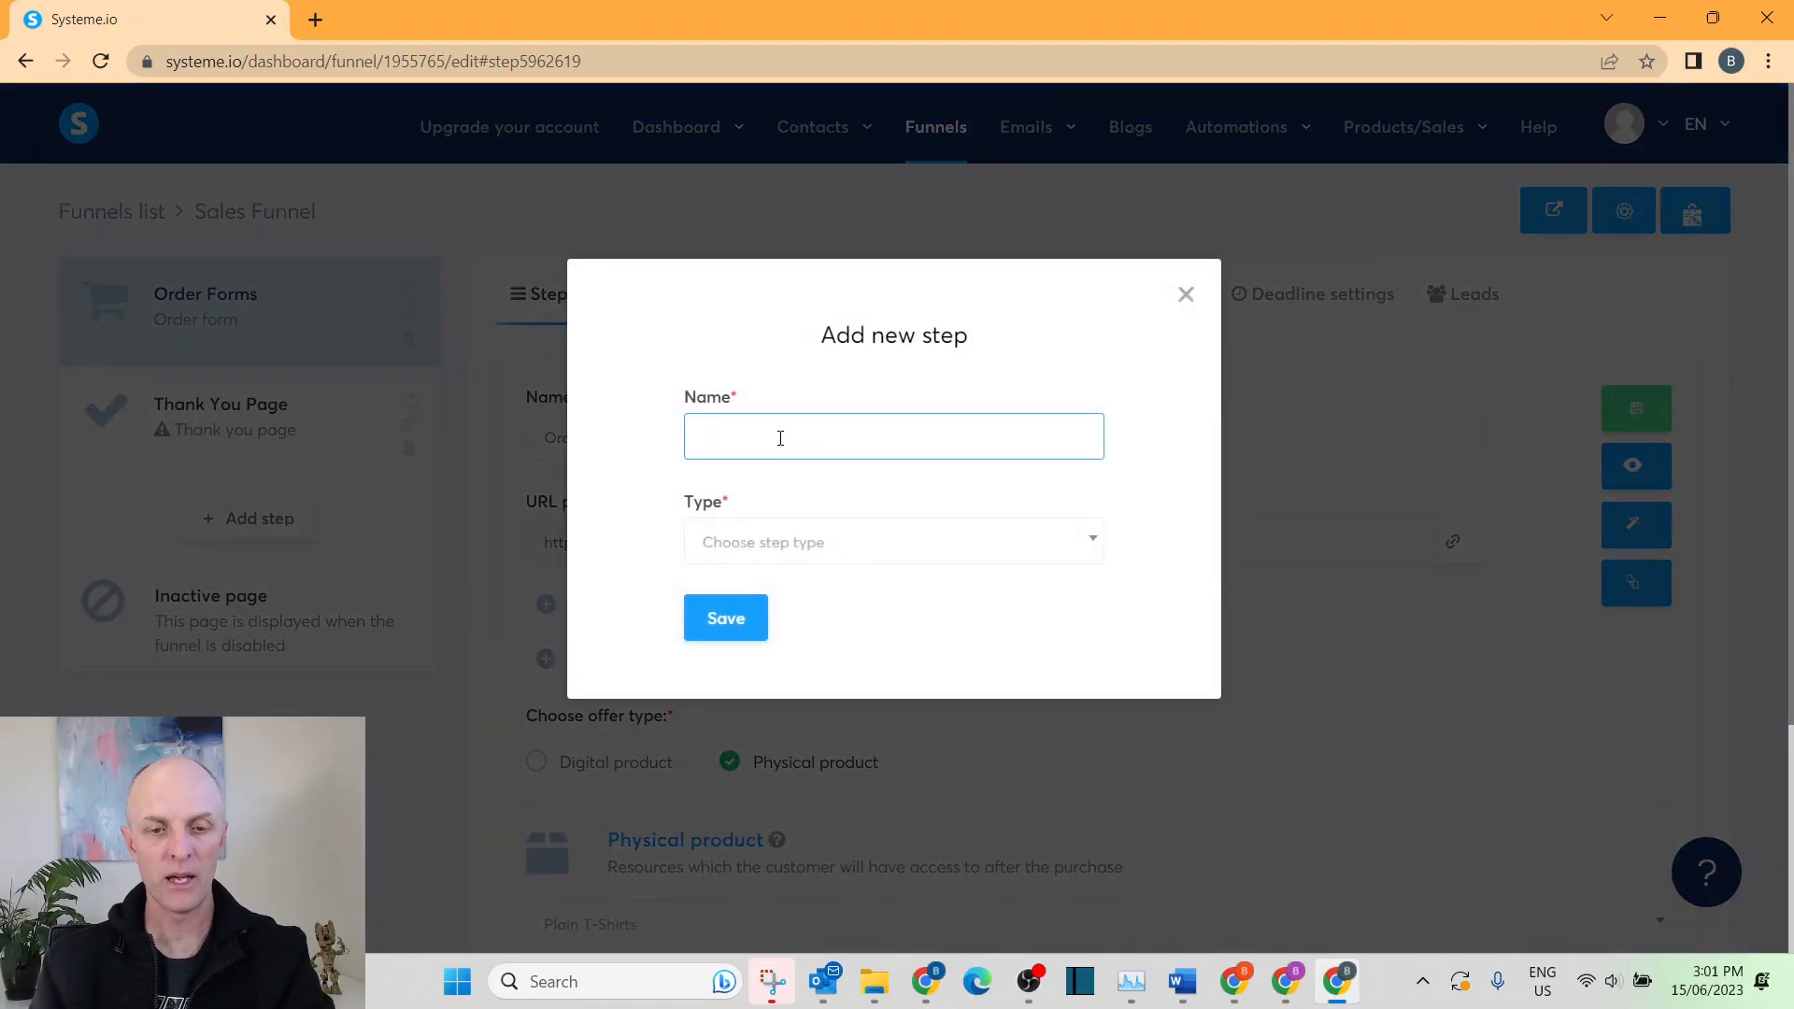
type("Sales Page")
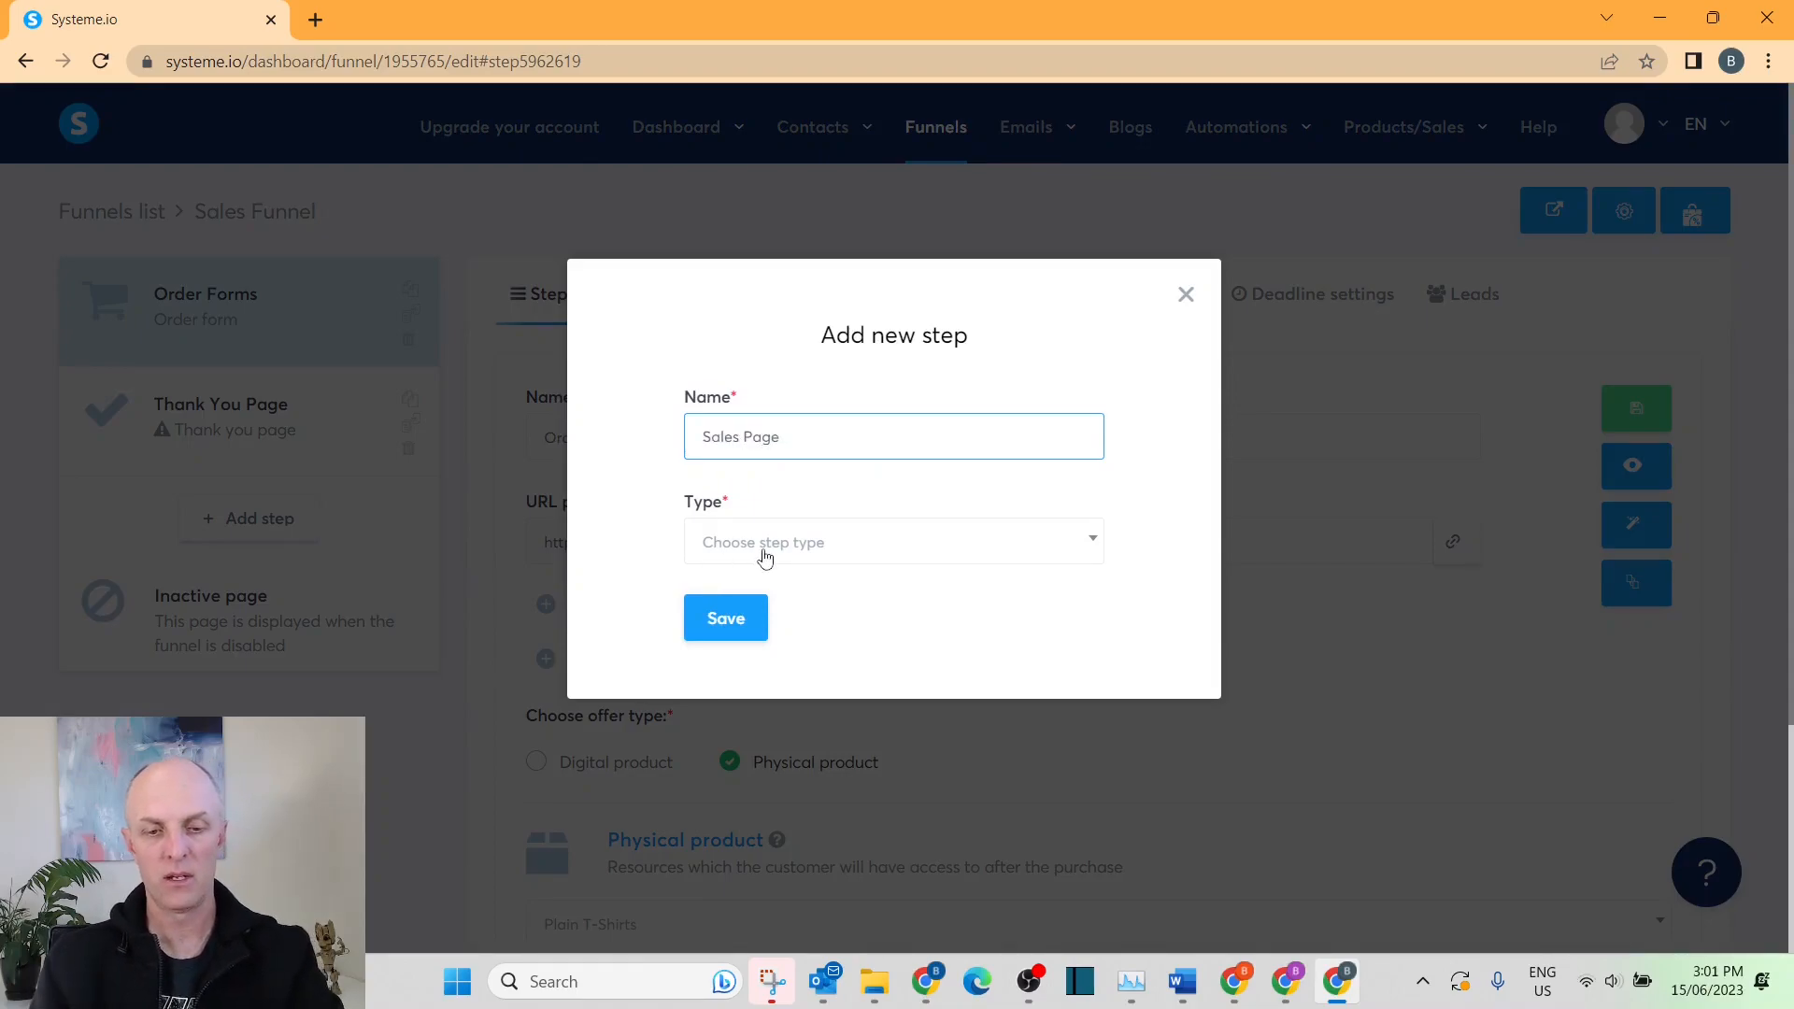
left_click(950, 559)
scroll(937, 705, "down", 1)
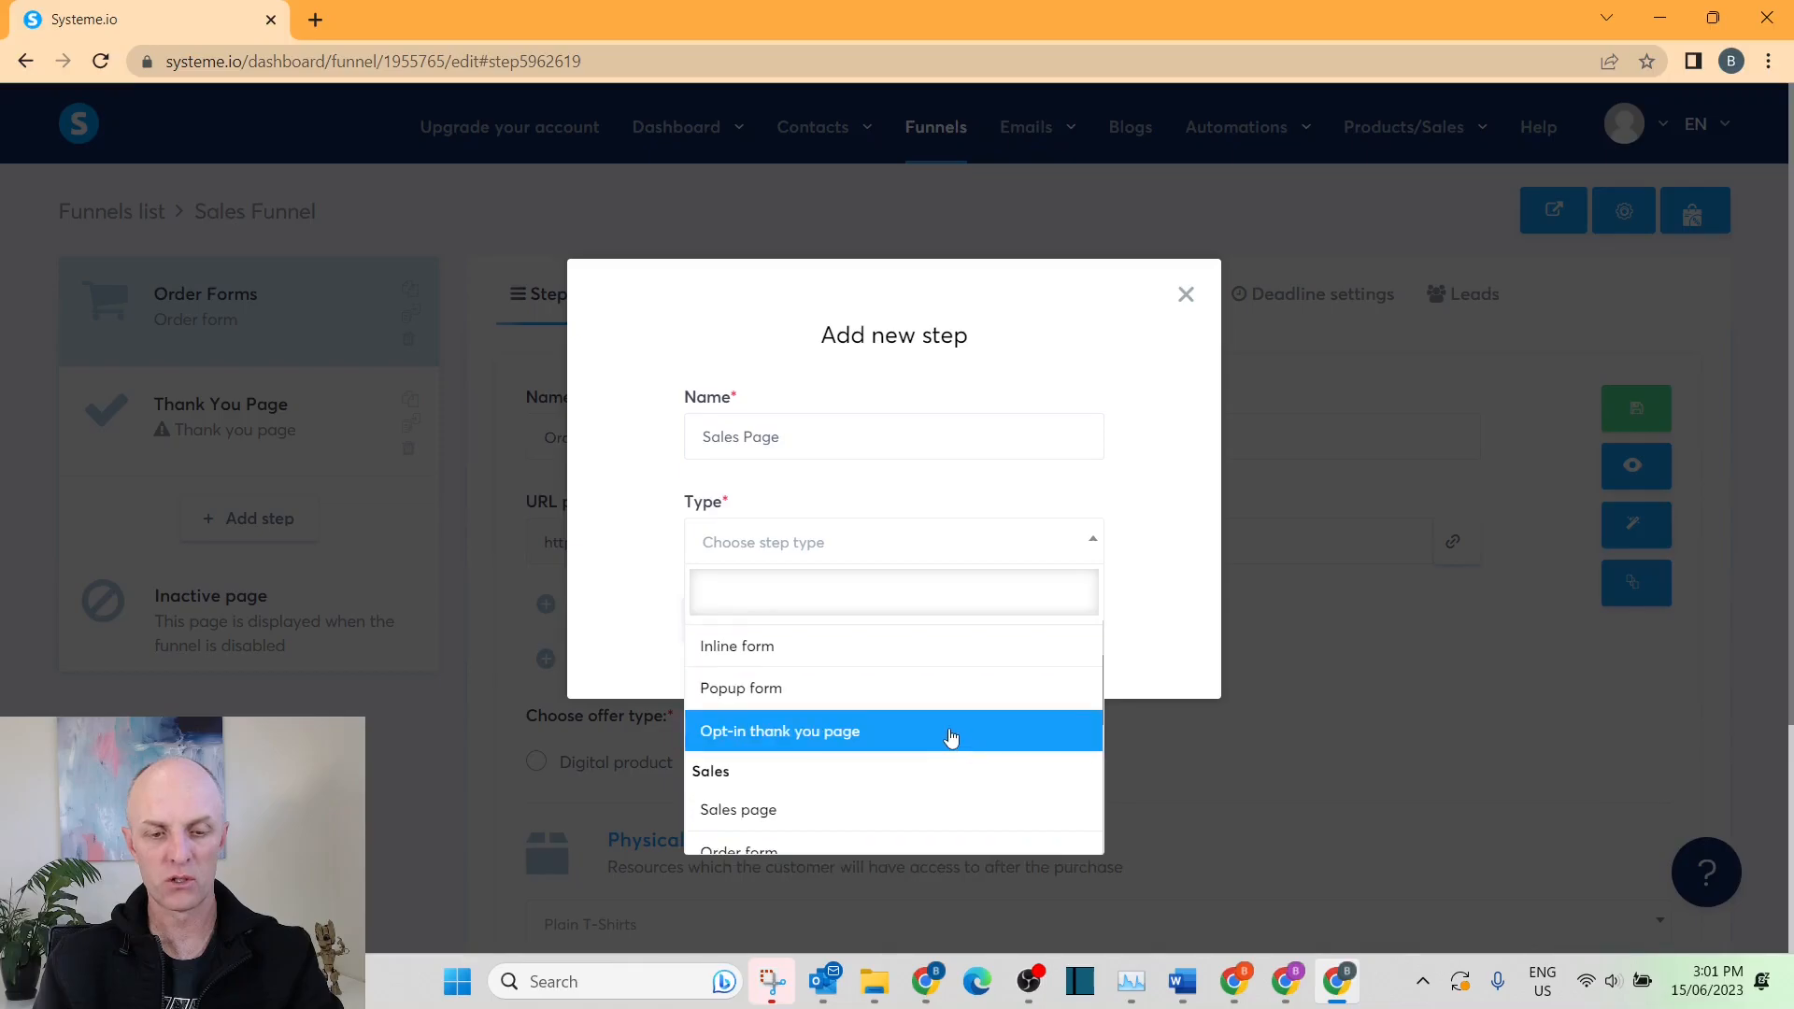
scroll(949, 738, "down", 1)
left_click(777, 701)
left_click(738, 628)
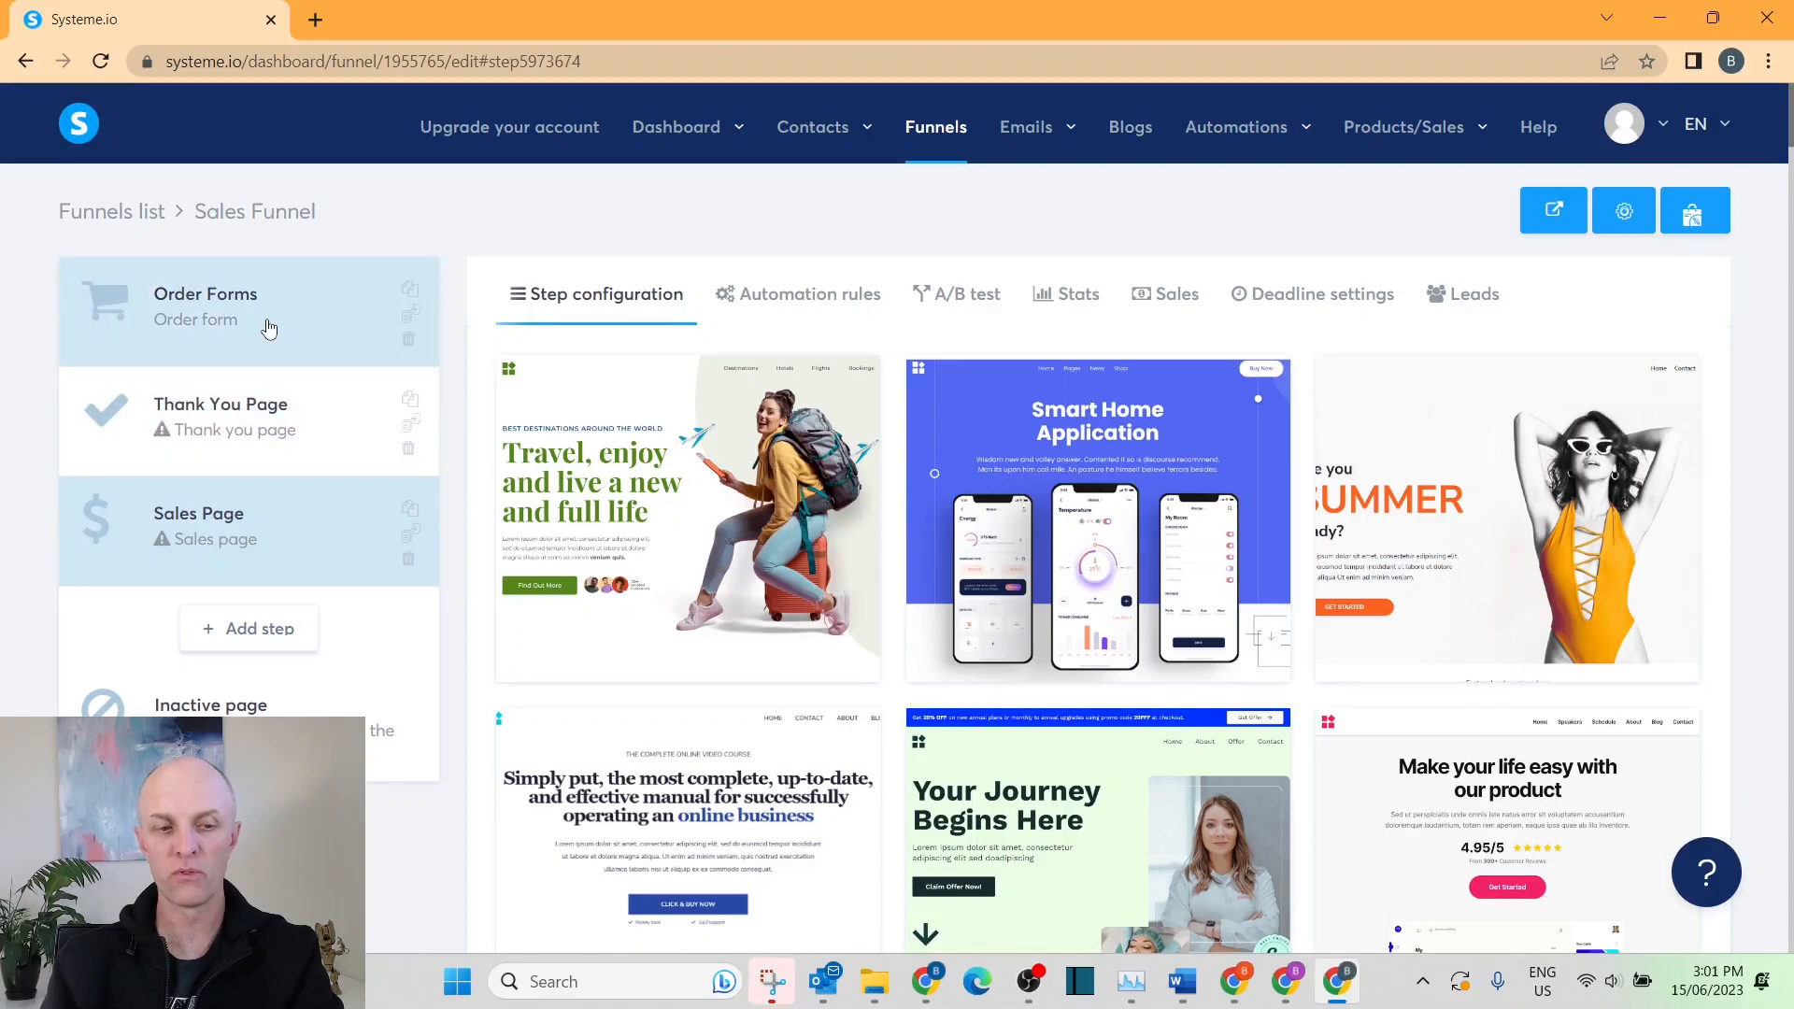
left_click_drag(238, 563, 242, 339)
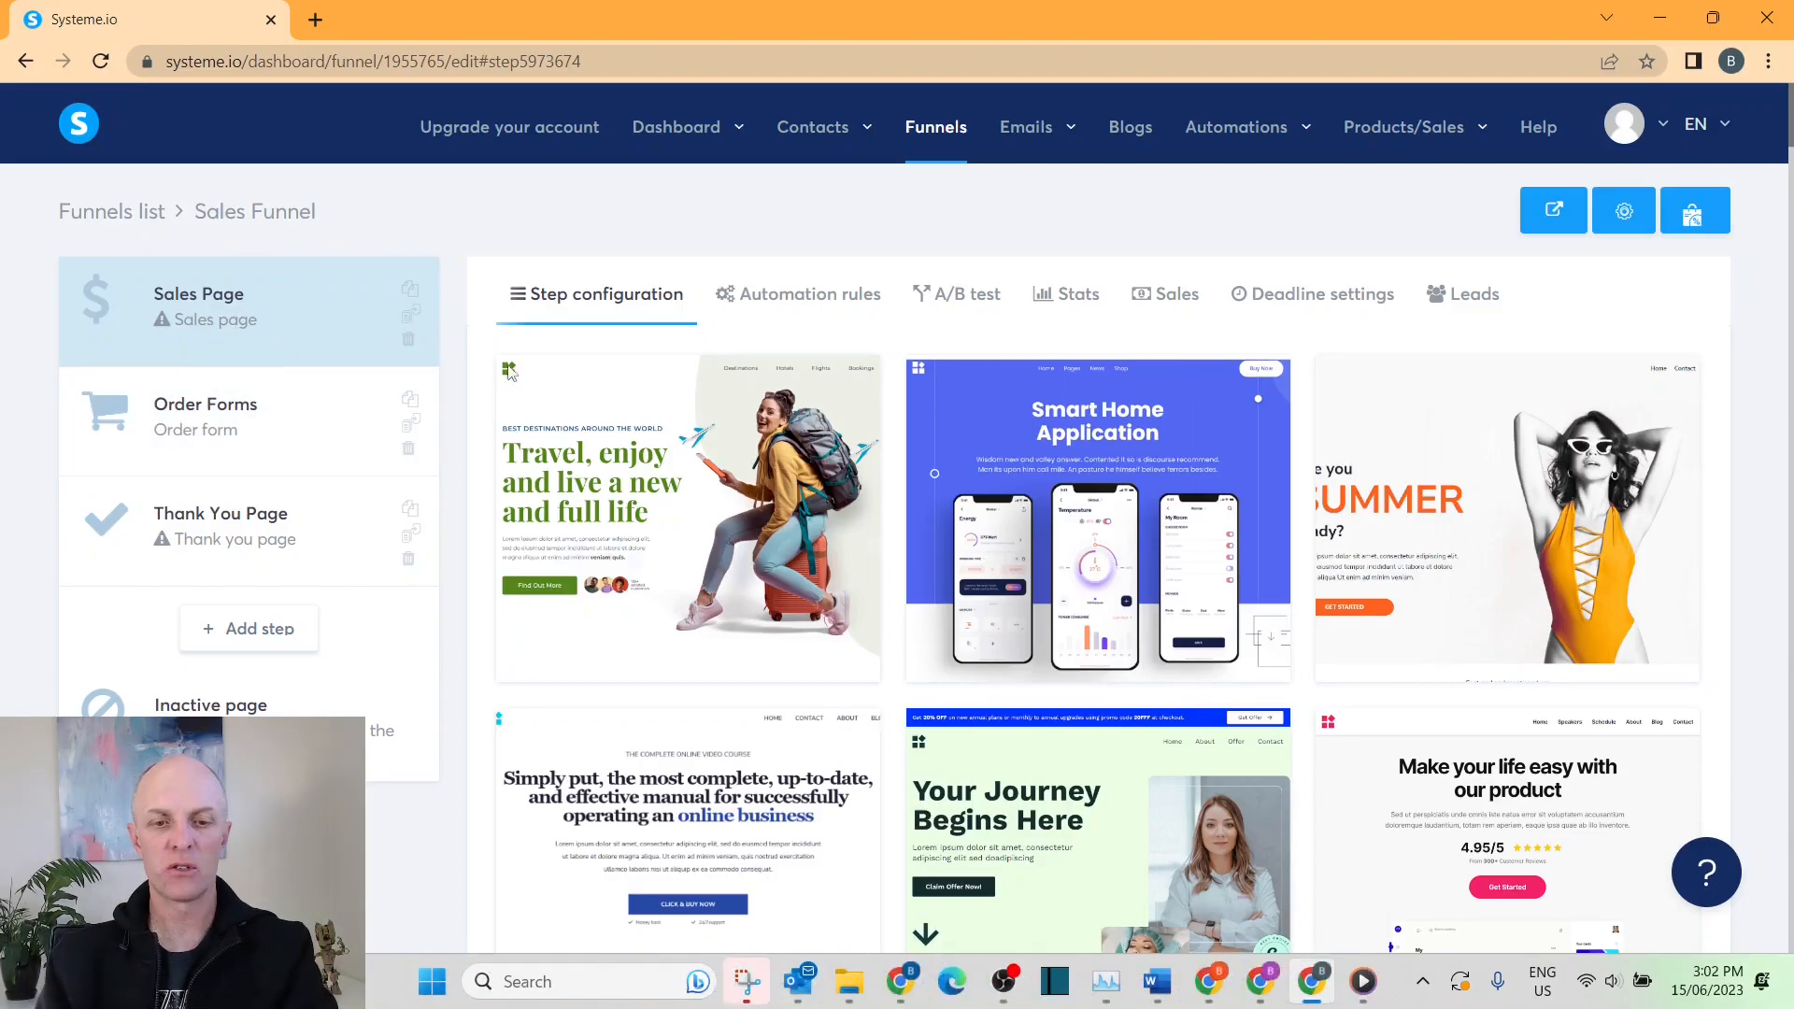
Choose the "Make your life easy with our product" template for the Sales Page step and open the page for editing.
scroll(1392, 467, "down", 8)
scroll(1394, 472, "down", 11)
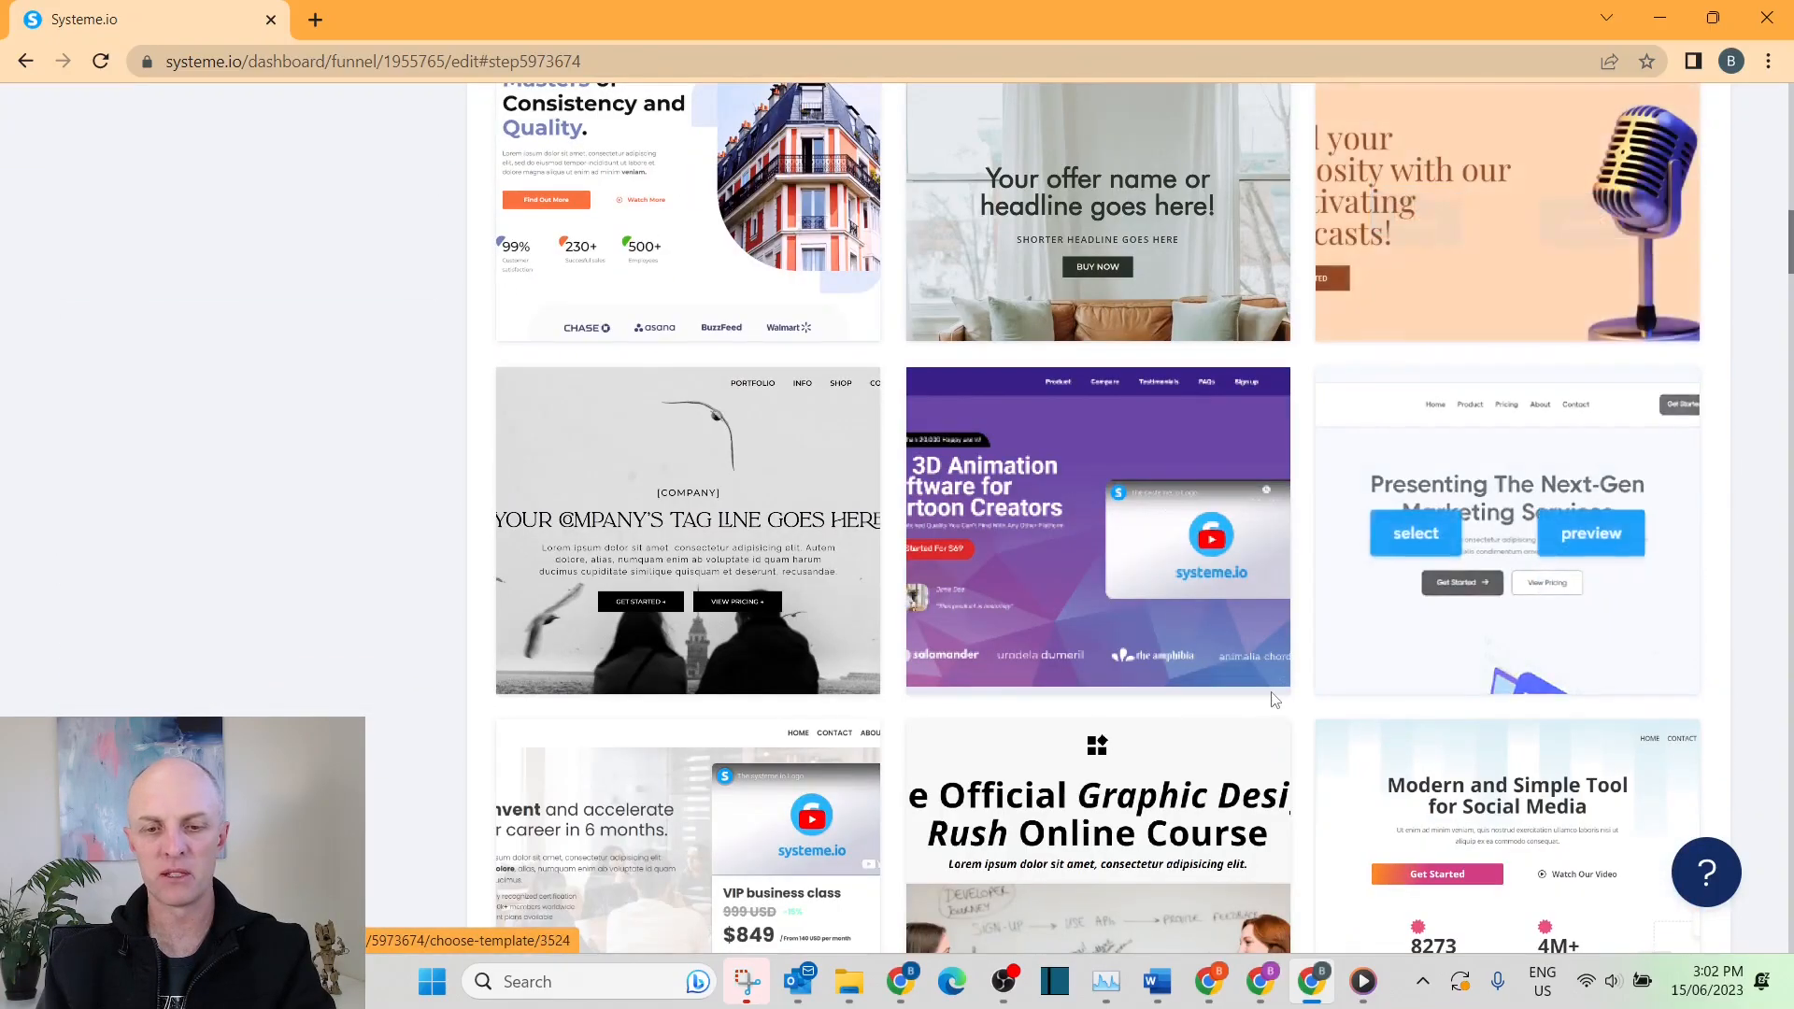
scroll(1382, 557, "up", 5)
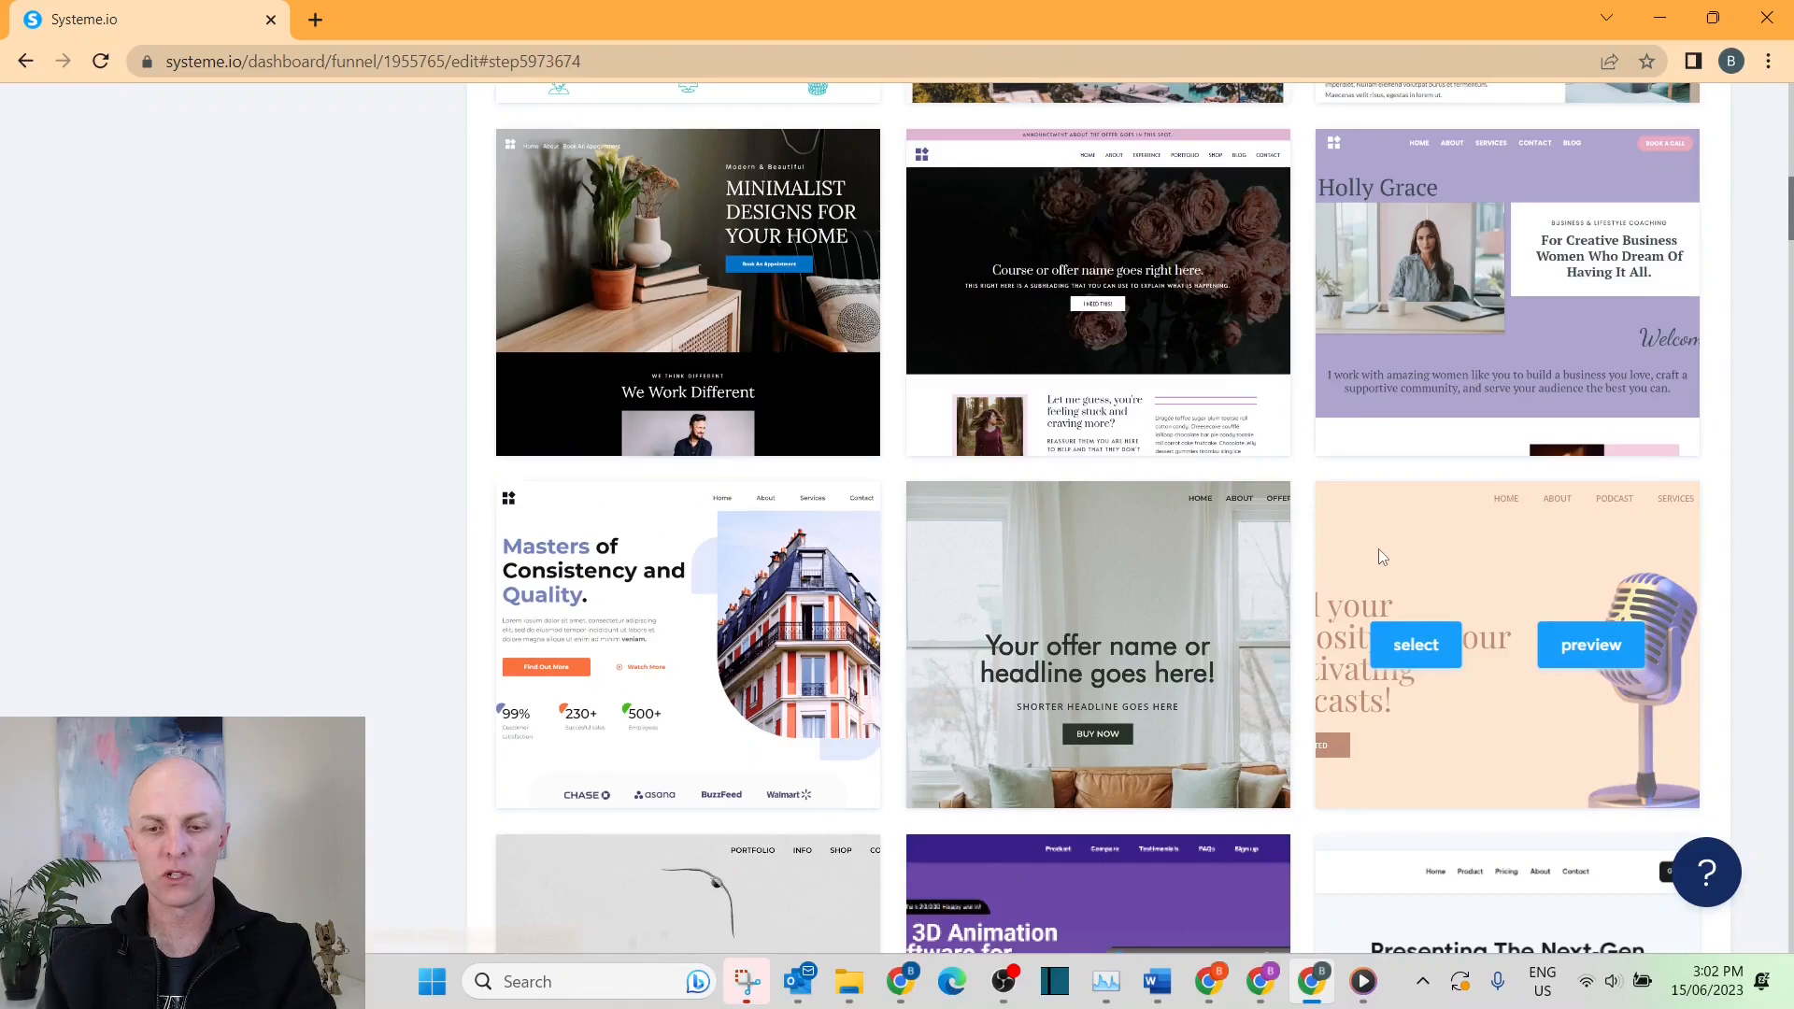
scroll(1381, 557, "up", 6)
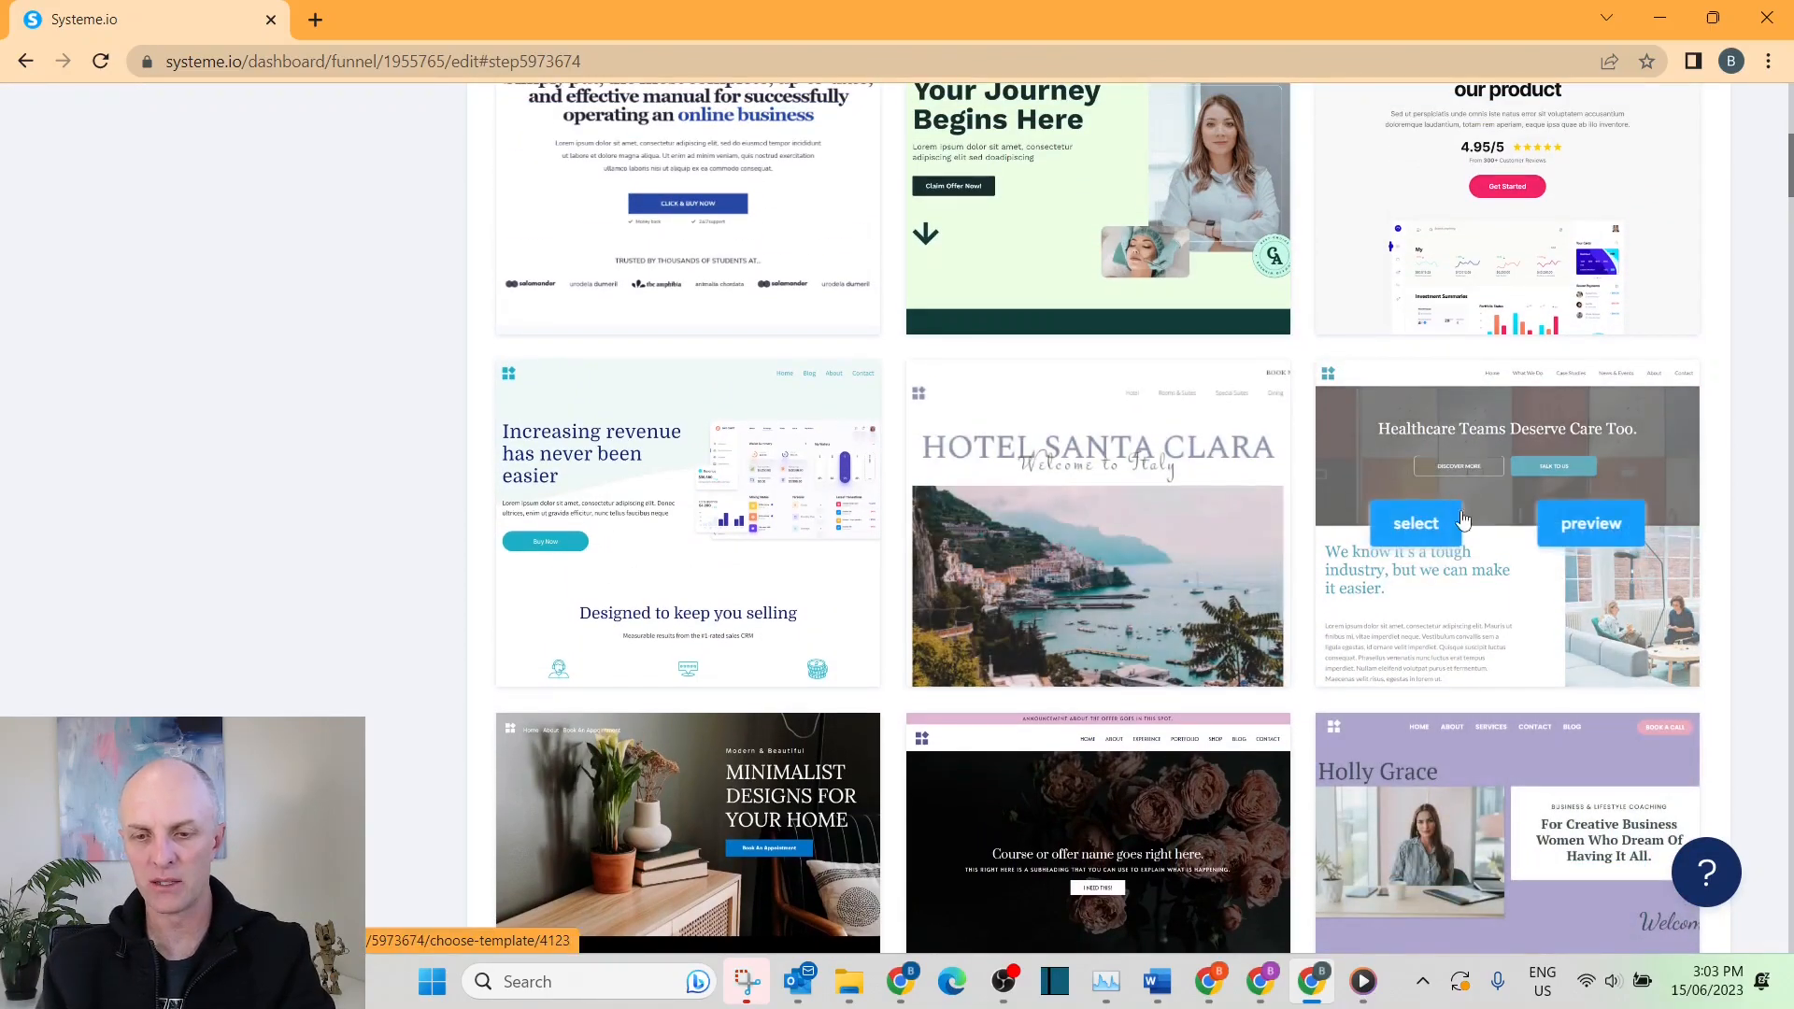
scroll(1467, 400, "up", 2)
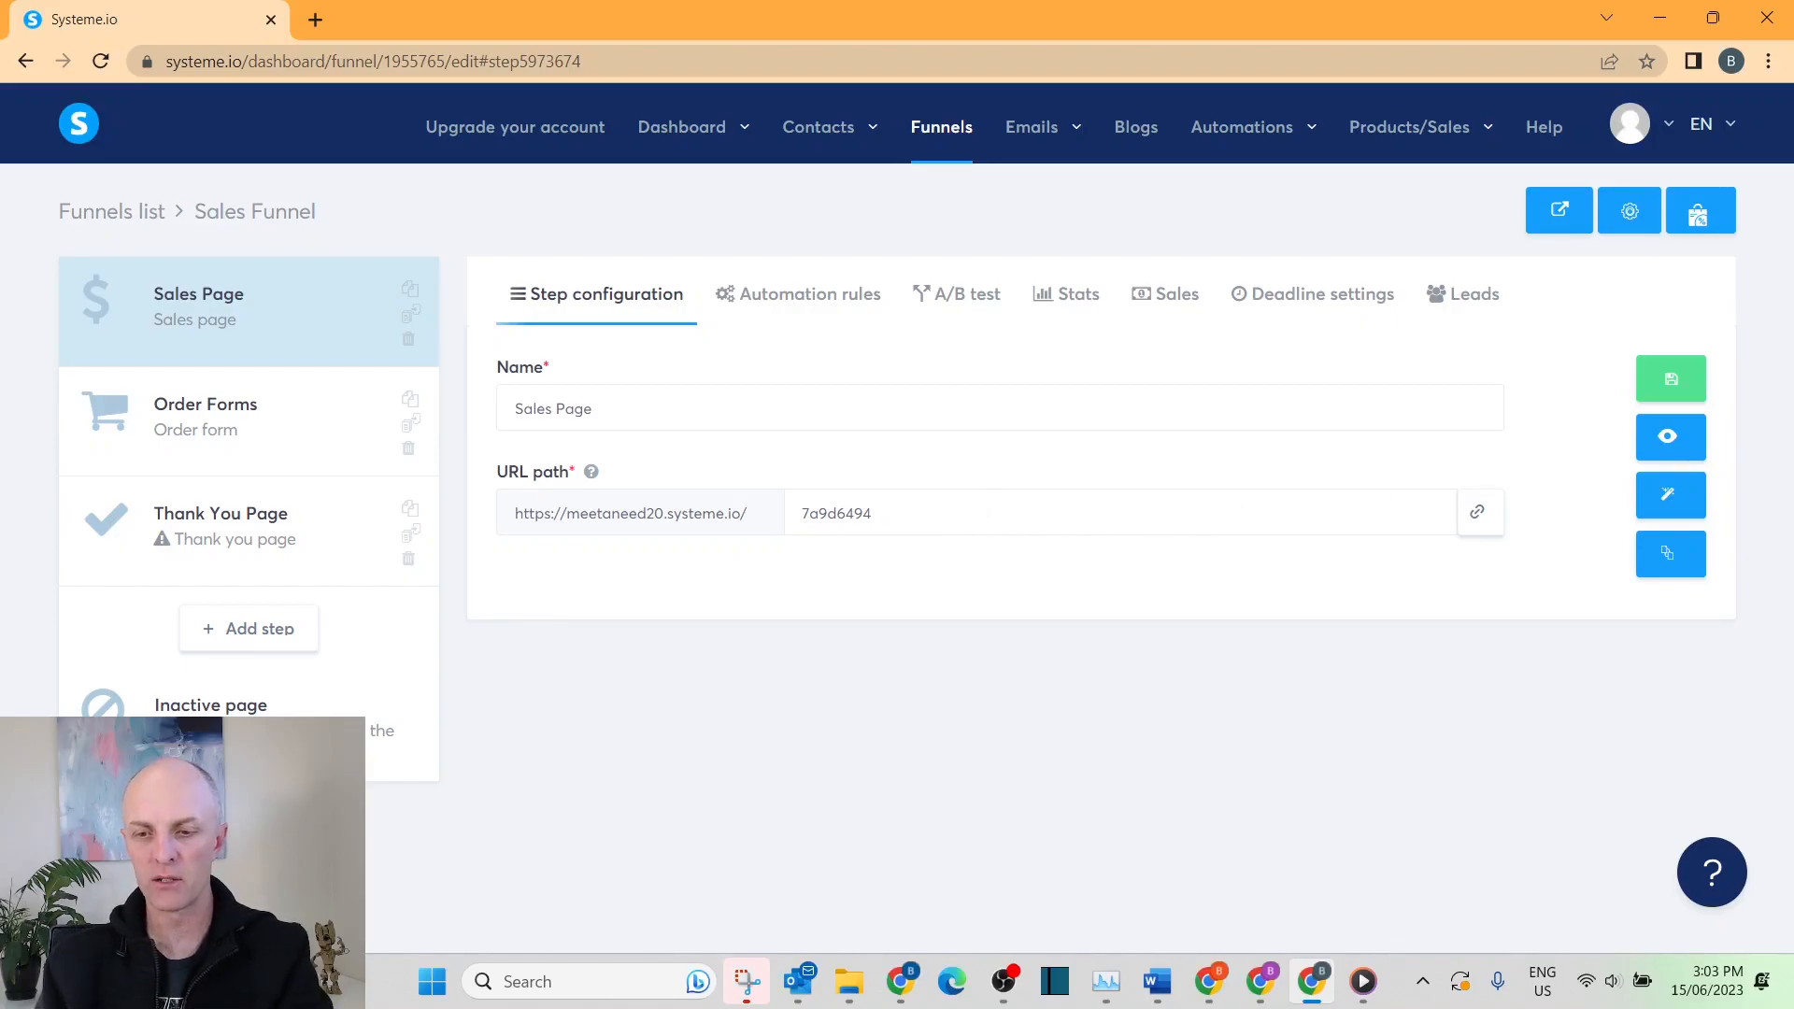
left_click(1671, 503)
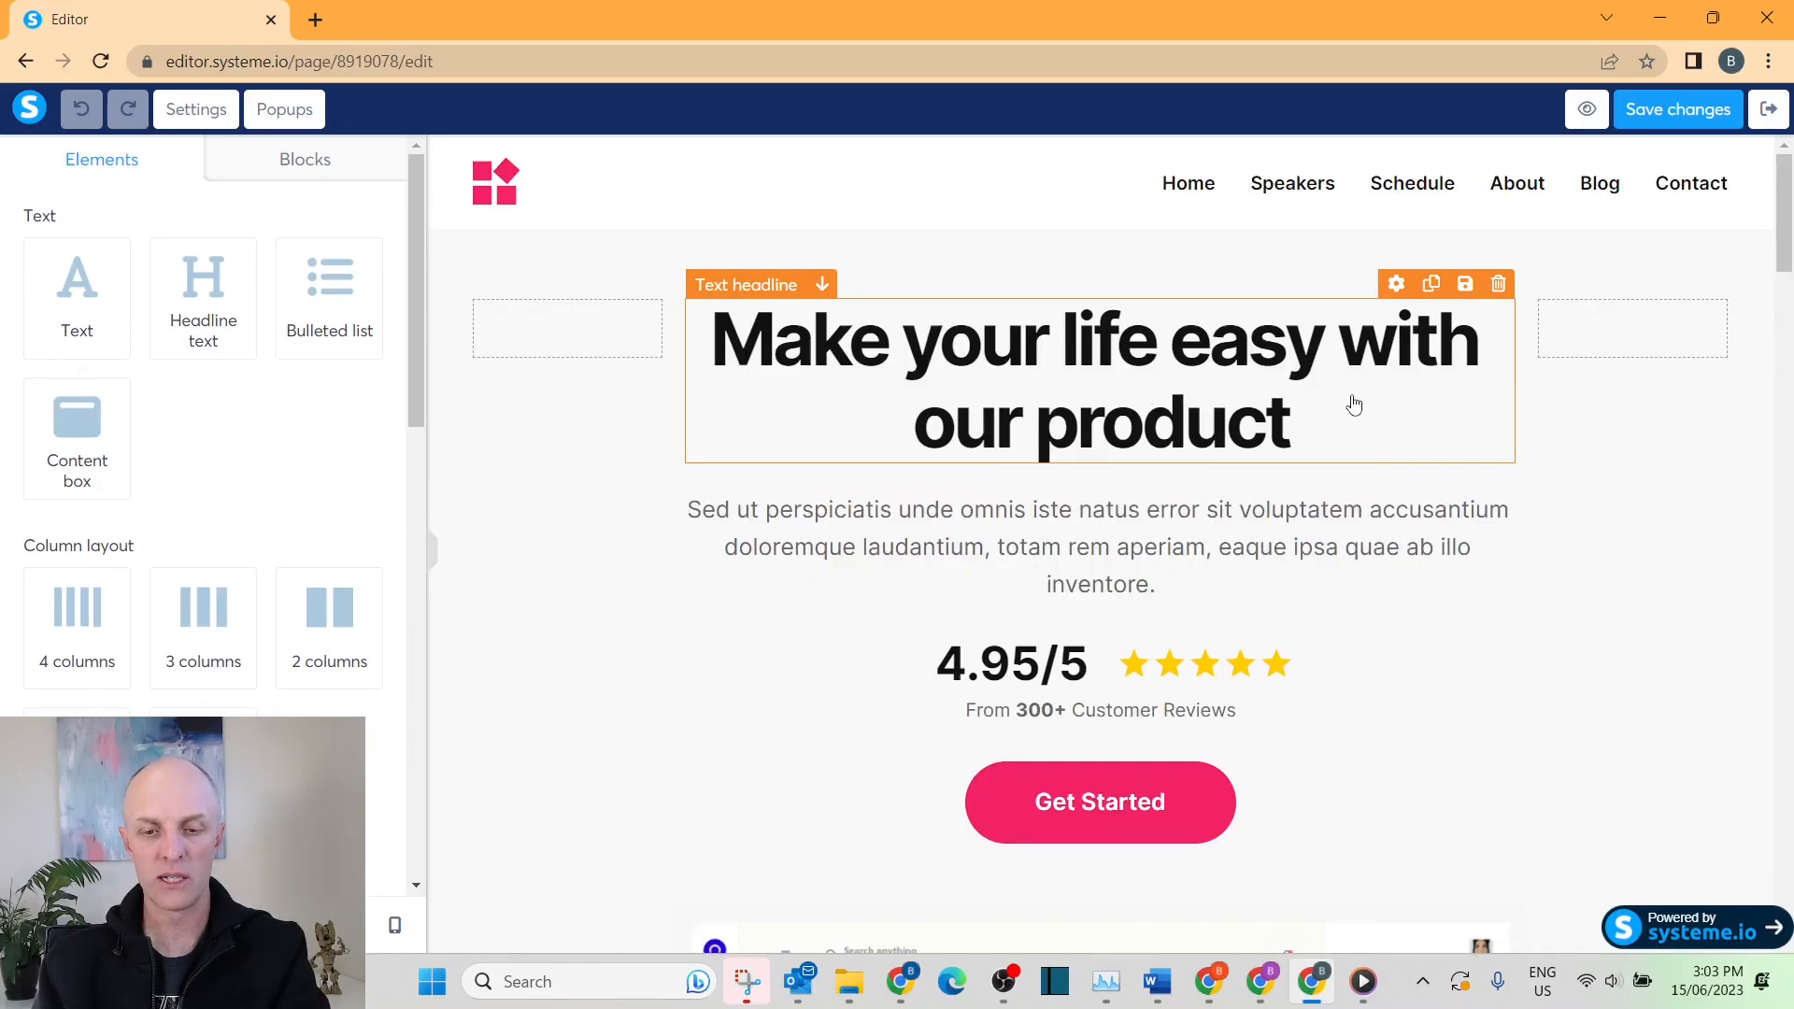
Examine the click action options of the "Get Started" button below the sales page's main headline, leaving the setting as is.
scroll(1350, 401, "down", 4)
scroll(1617, 417, "up", 1)
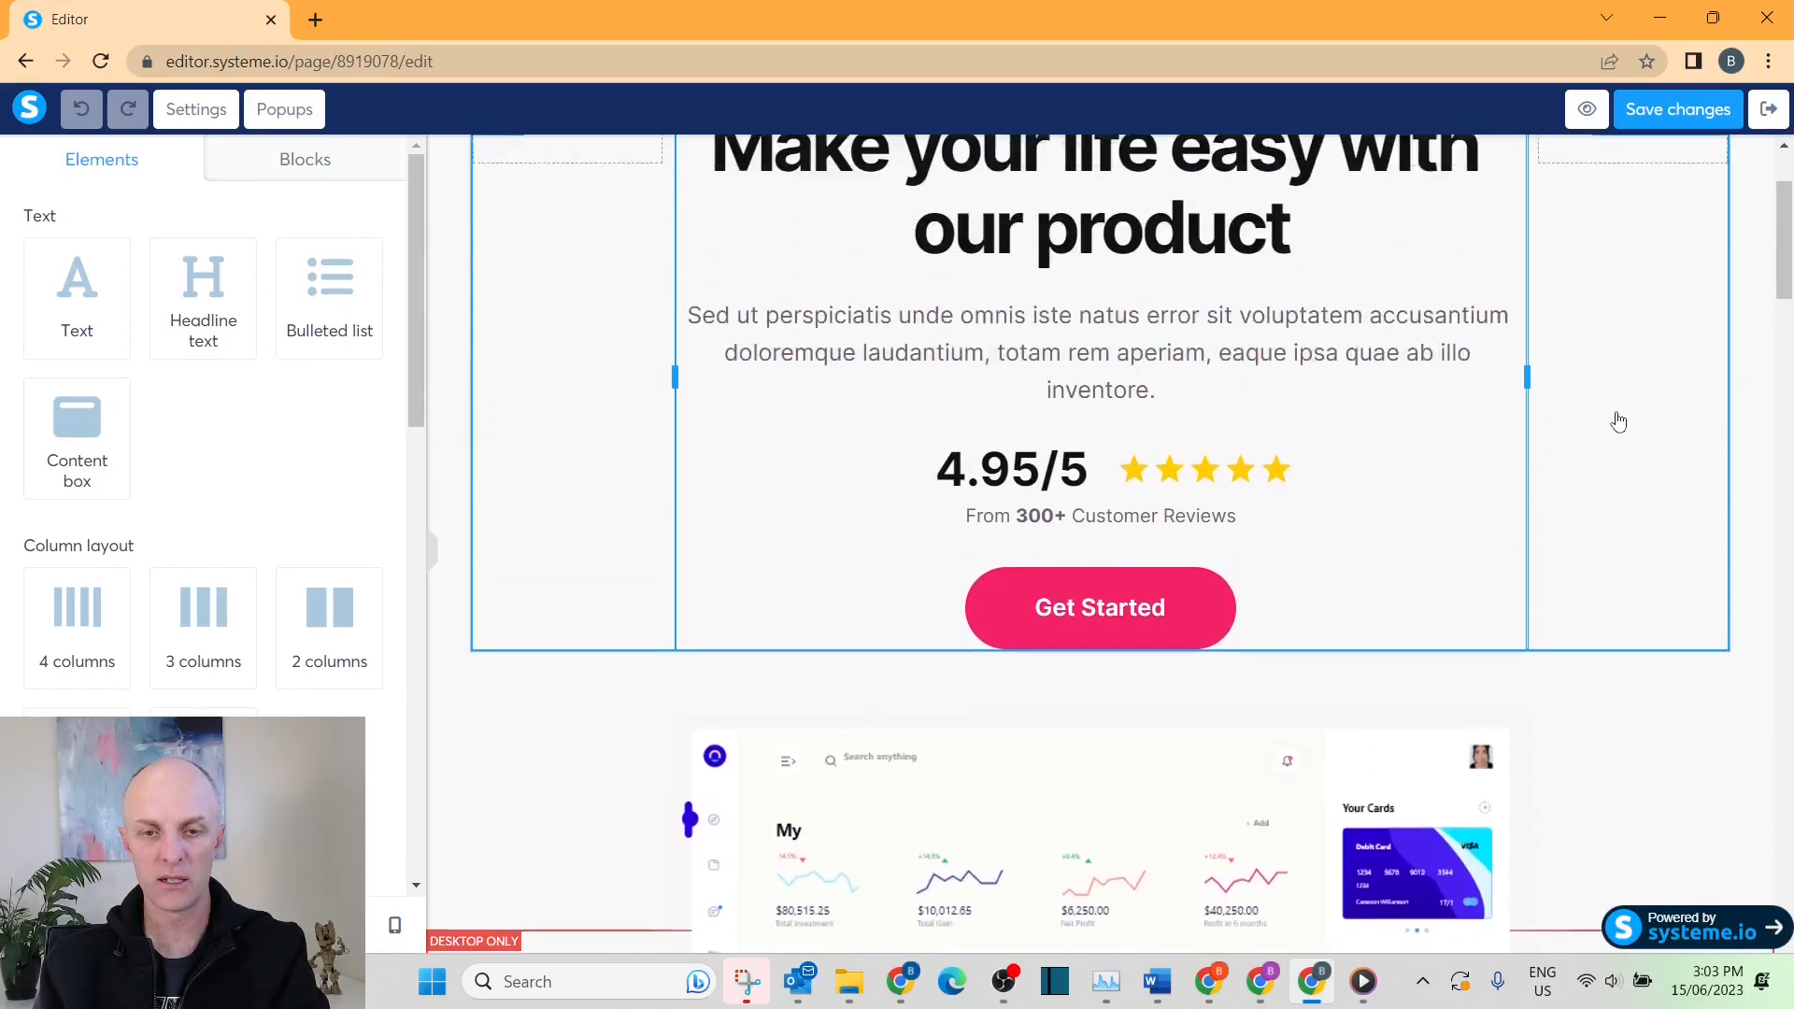
scroll(1618, 420, "down", 8)
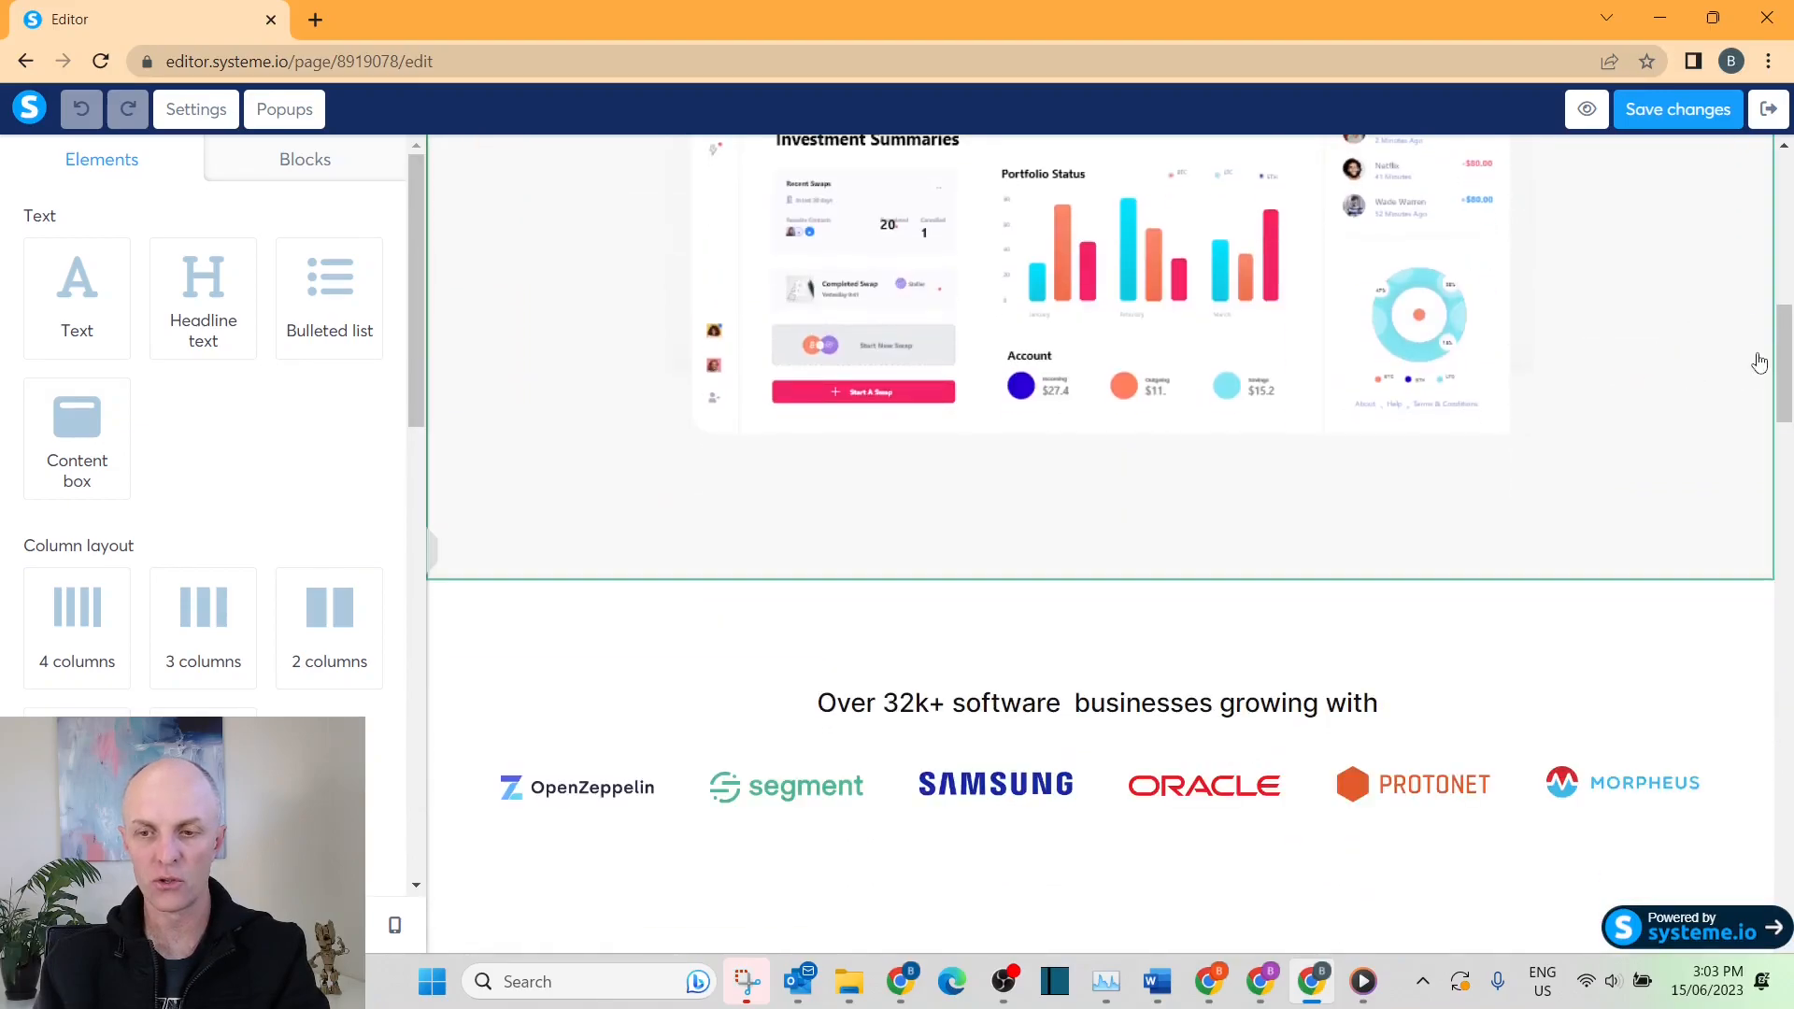
left_click_drag(1782, 356, 1780, 229)
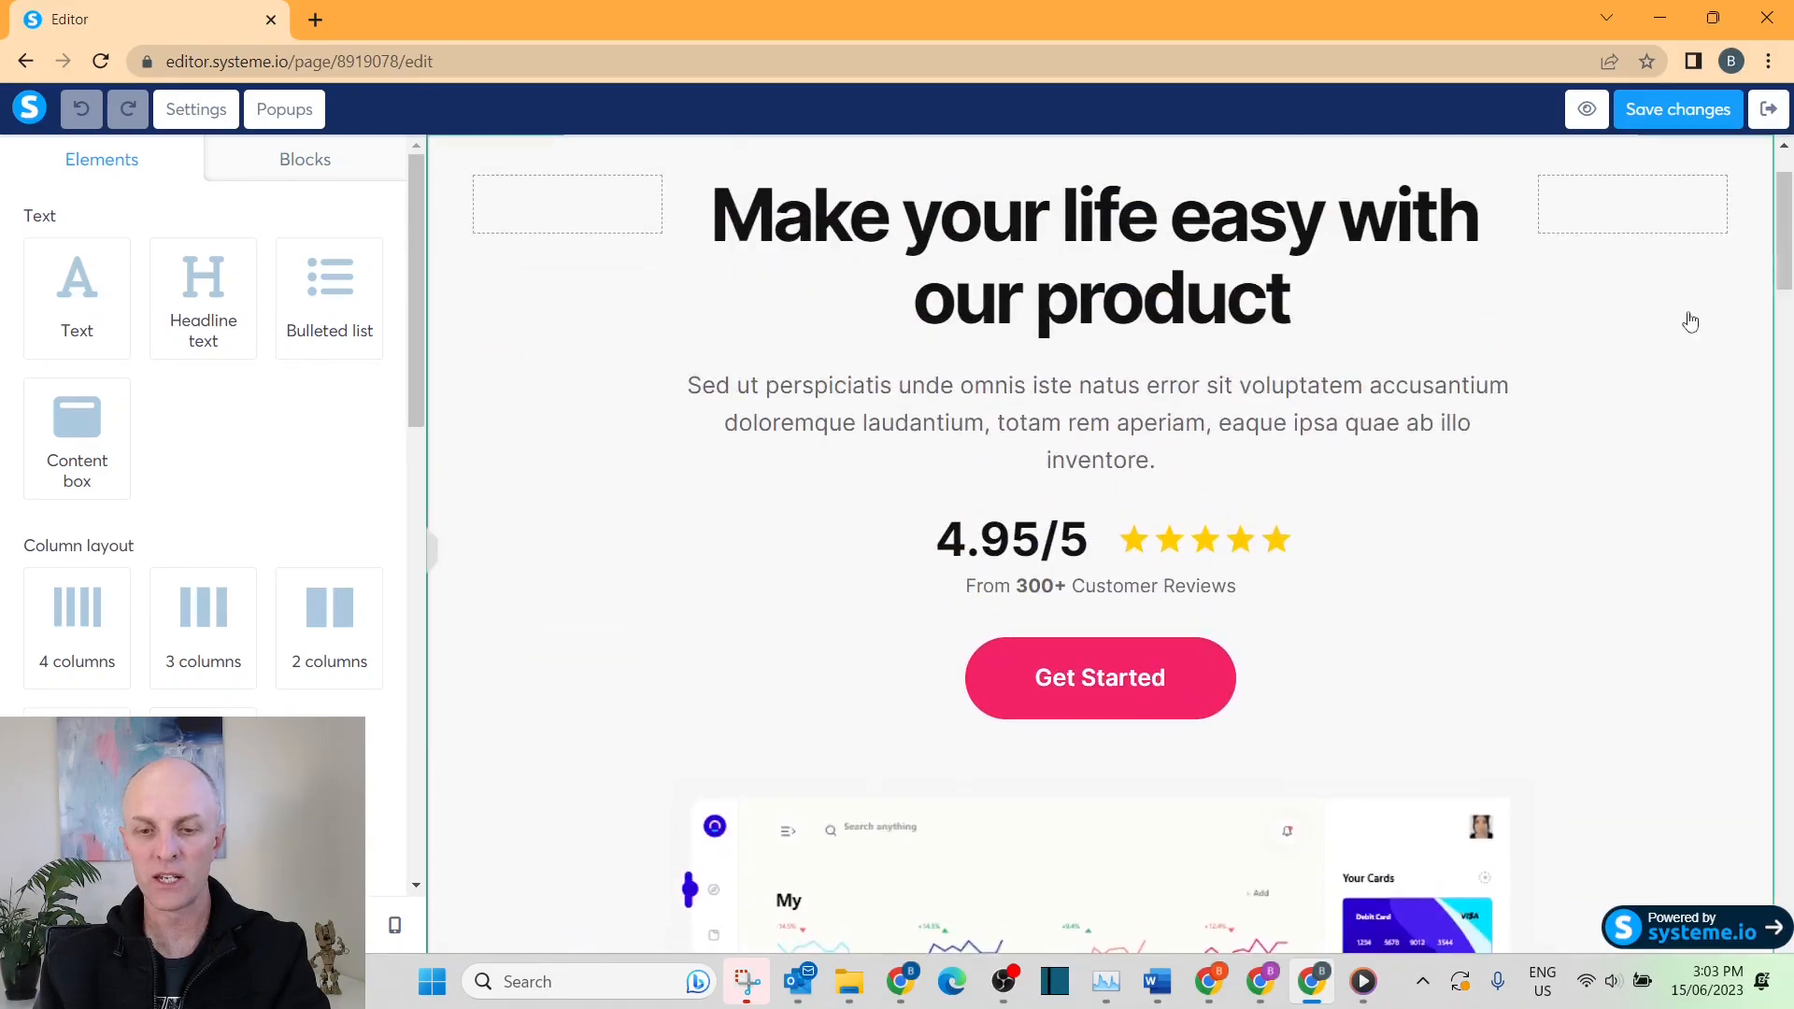
left_click(1182, 644)
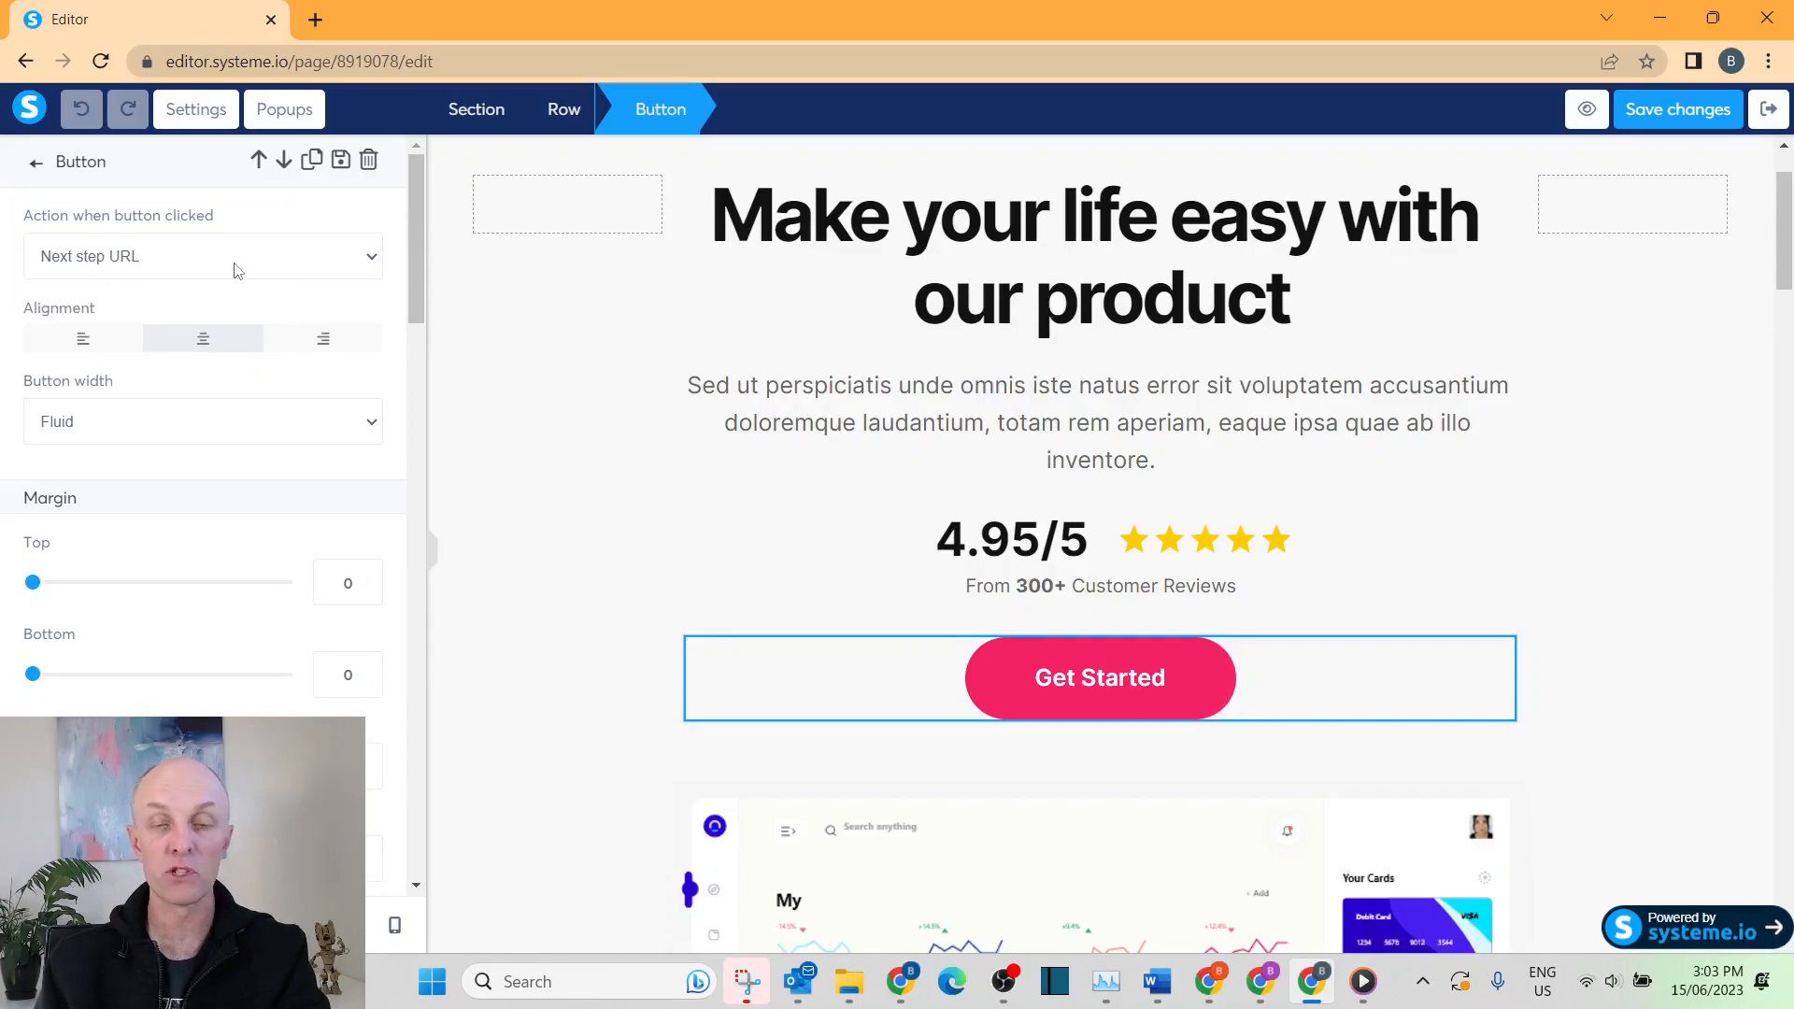
left_click(373, 262)
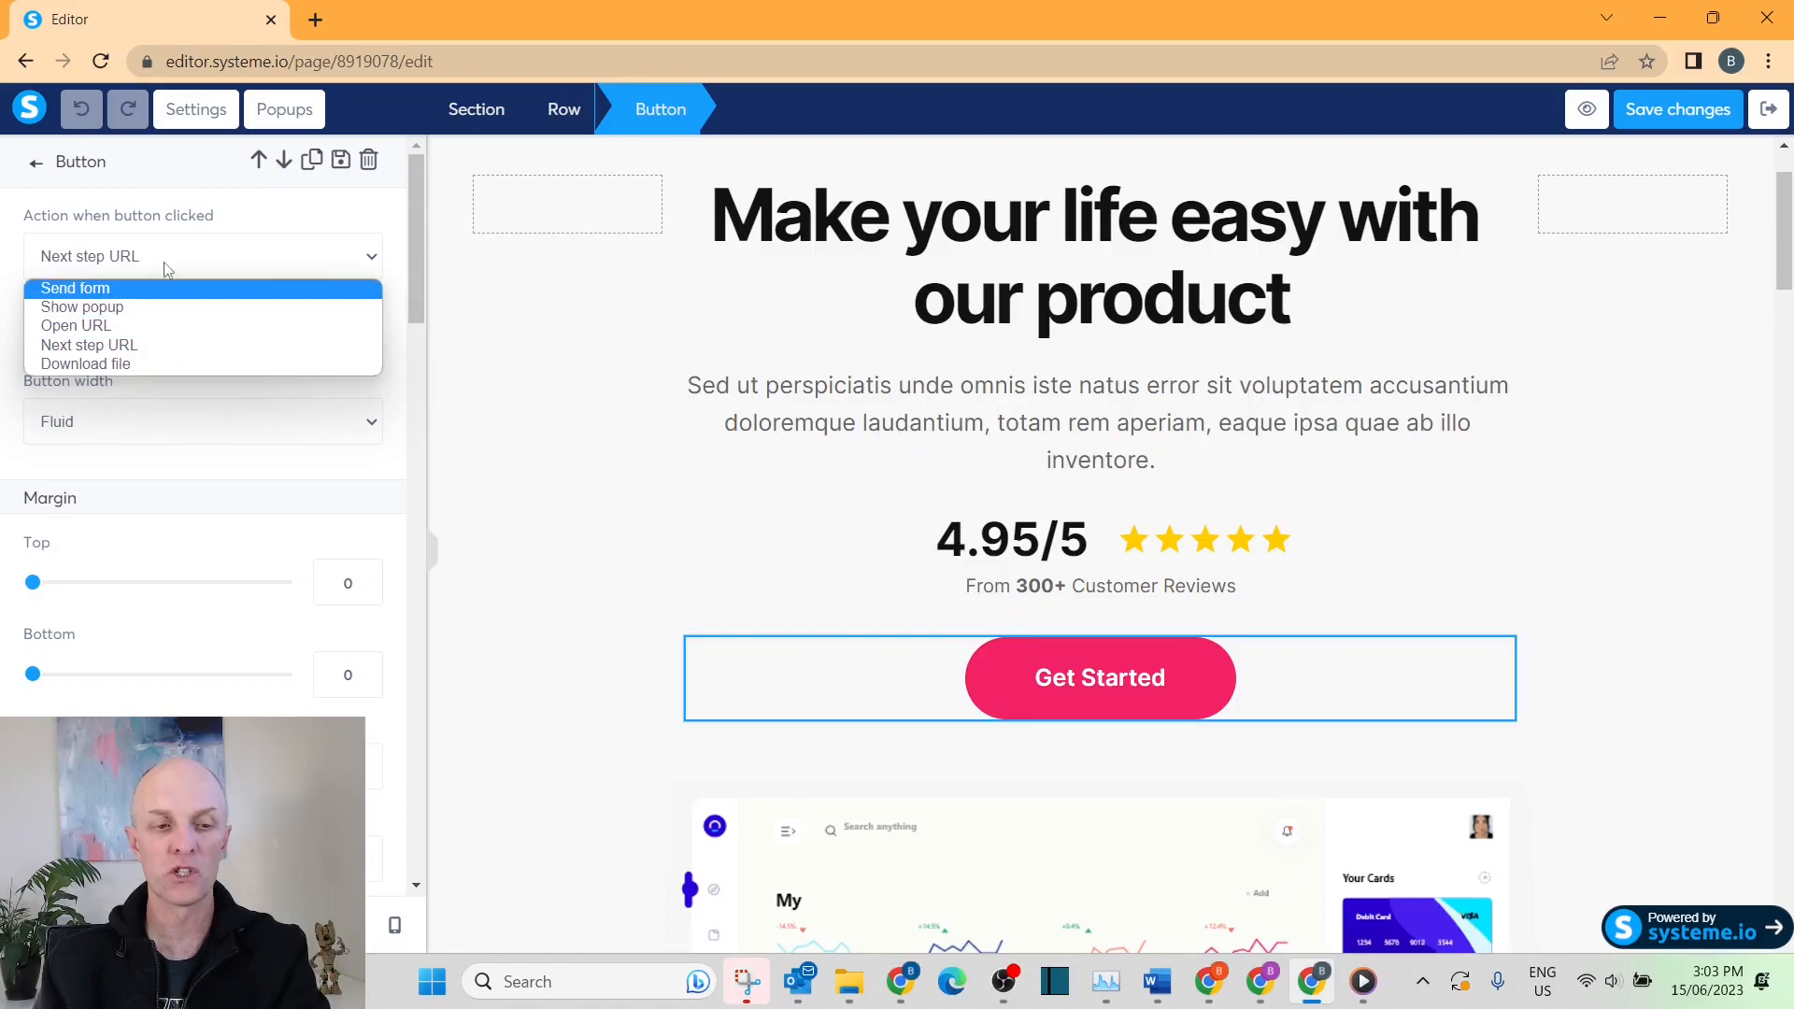
left_click(476, 291)
left_click(482, 292)
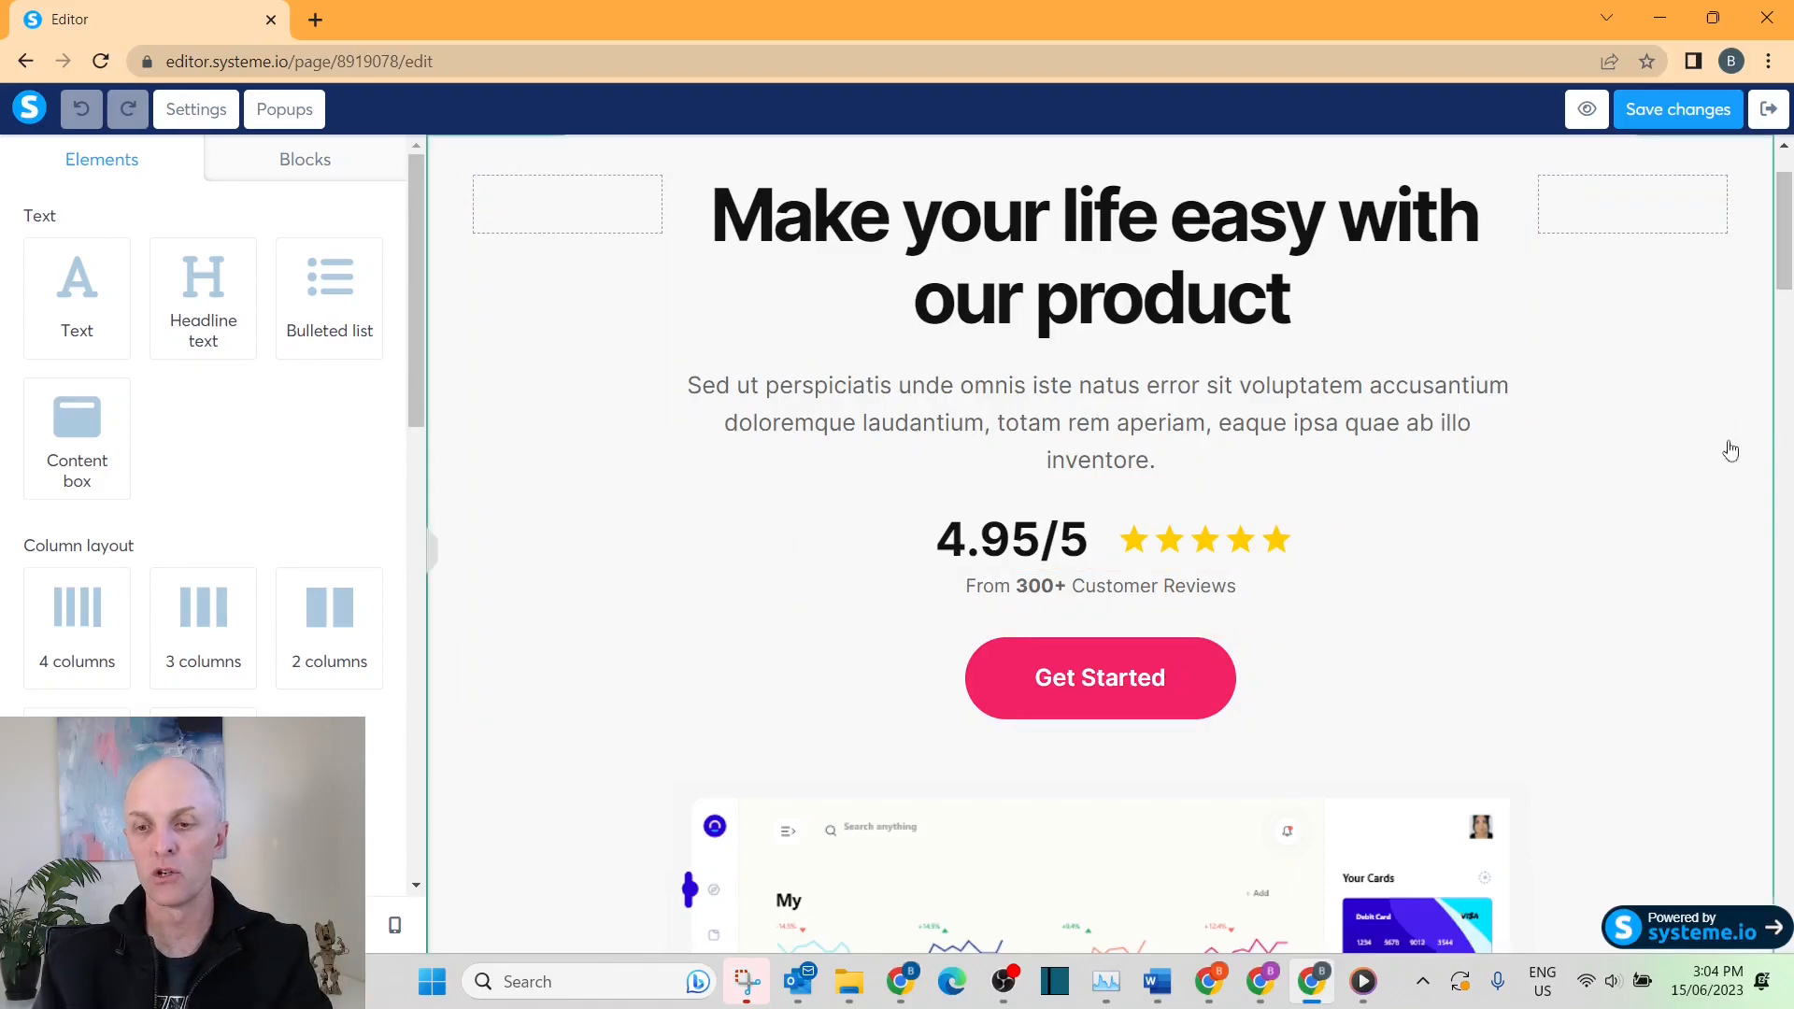
Check the click action of the "Get Started" button in the sales page's first "Our Feature" section.
scroll(1682, 448, "down", 7)
scroll(1516, 390, "down", 9)
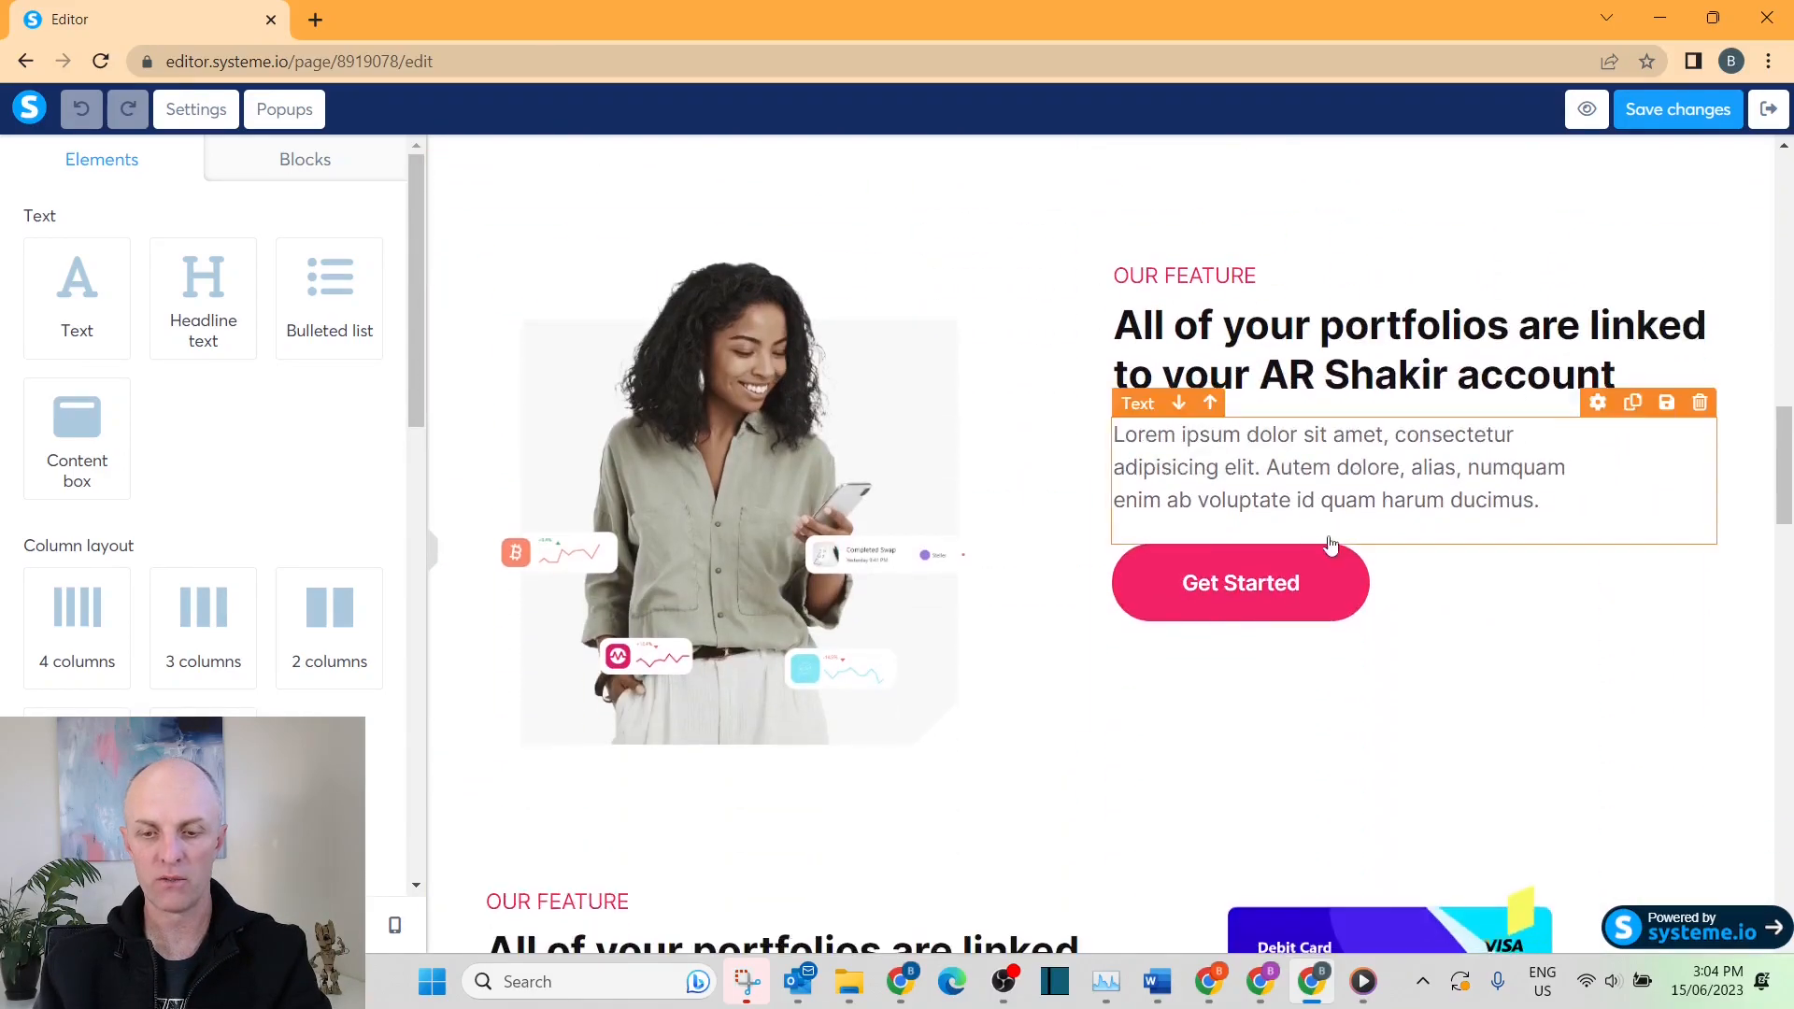
left_click(1296, 598)
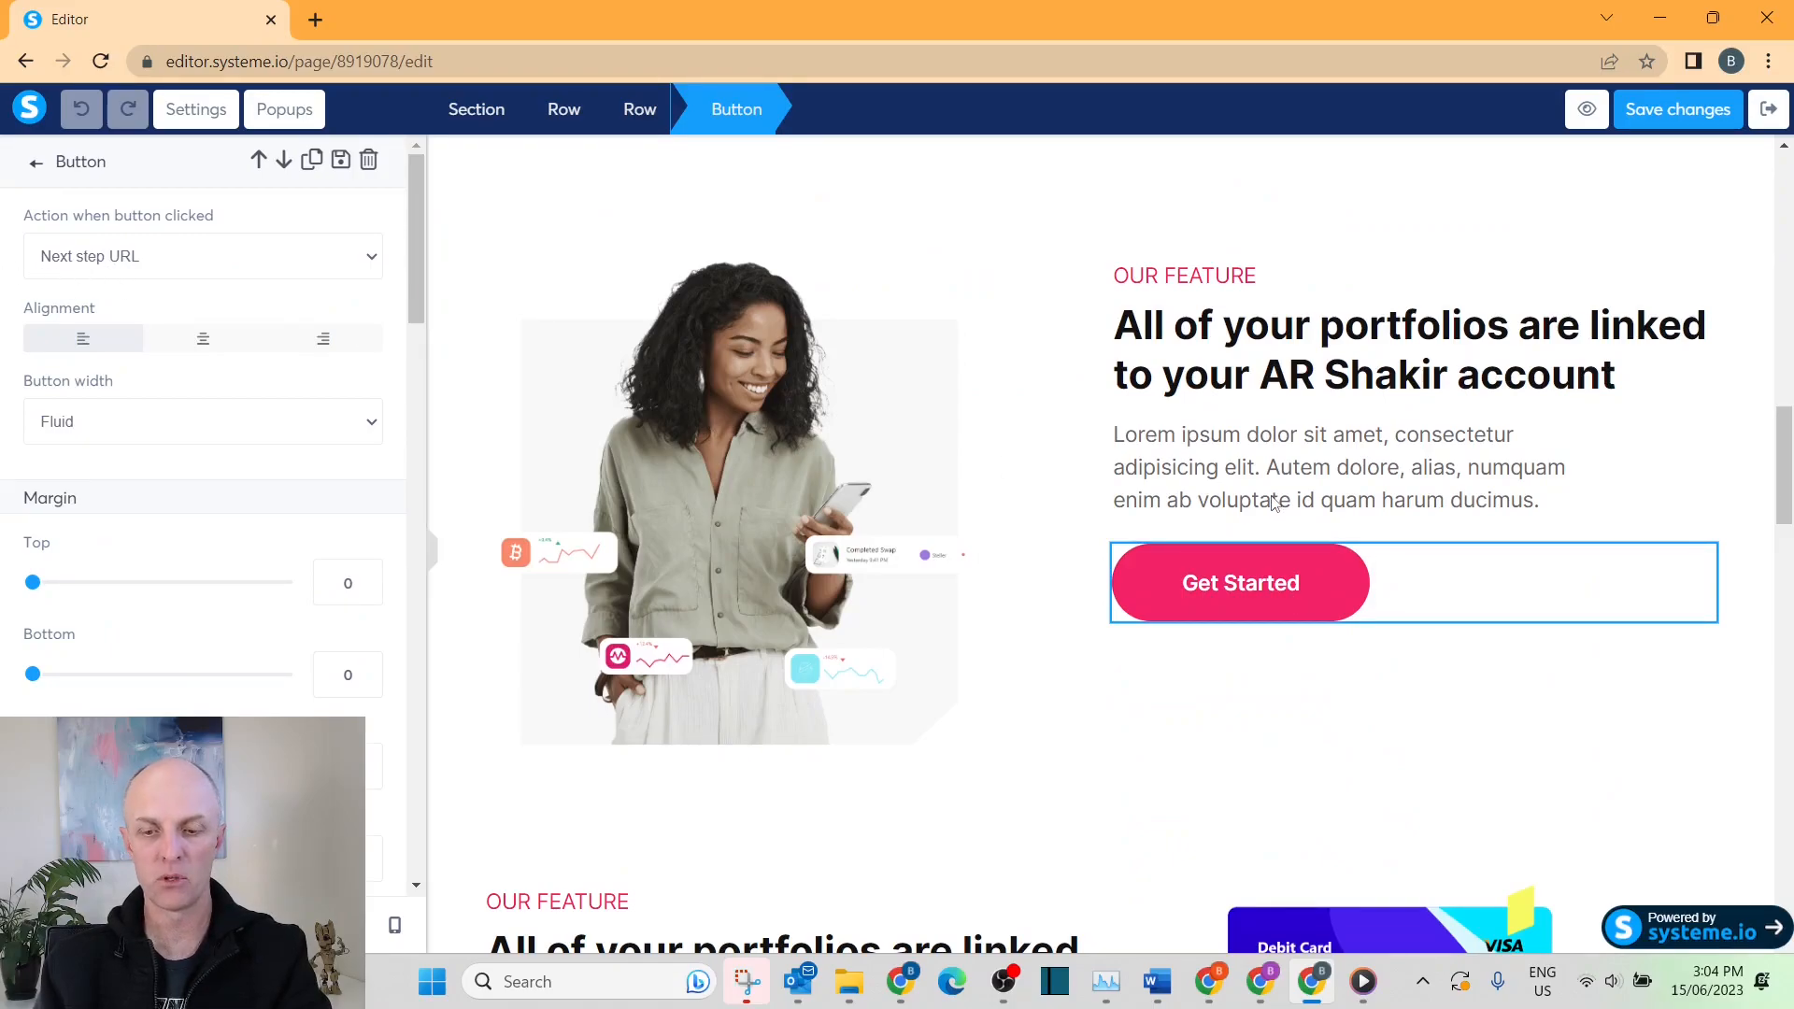
Check the click action of the remaining "Get Started" buttons, in the second "Our Feature" section and above the footer.
key("Escape")
scroll(1547, 549, "down", 8)
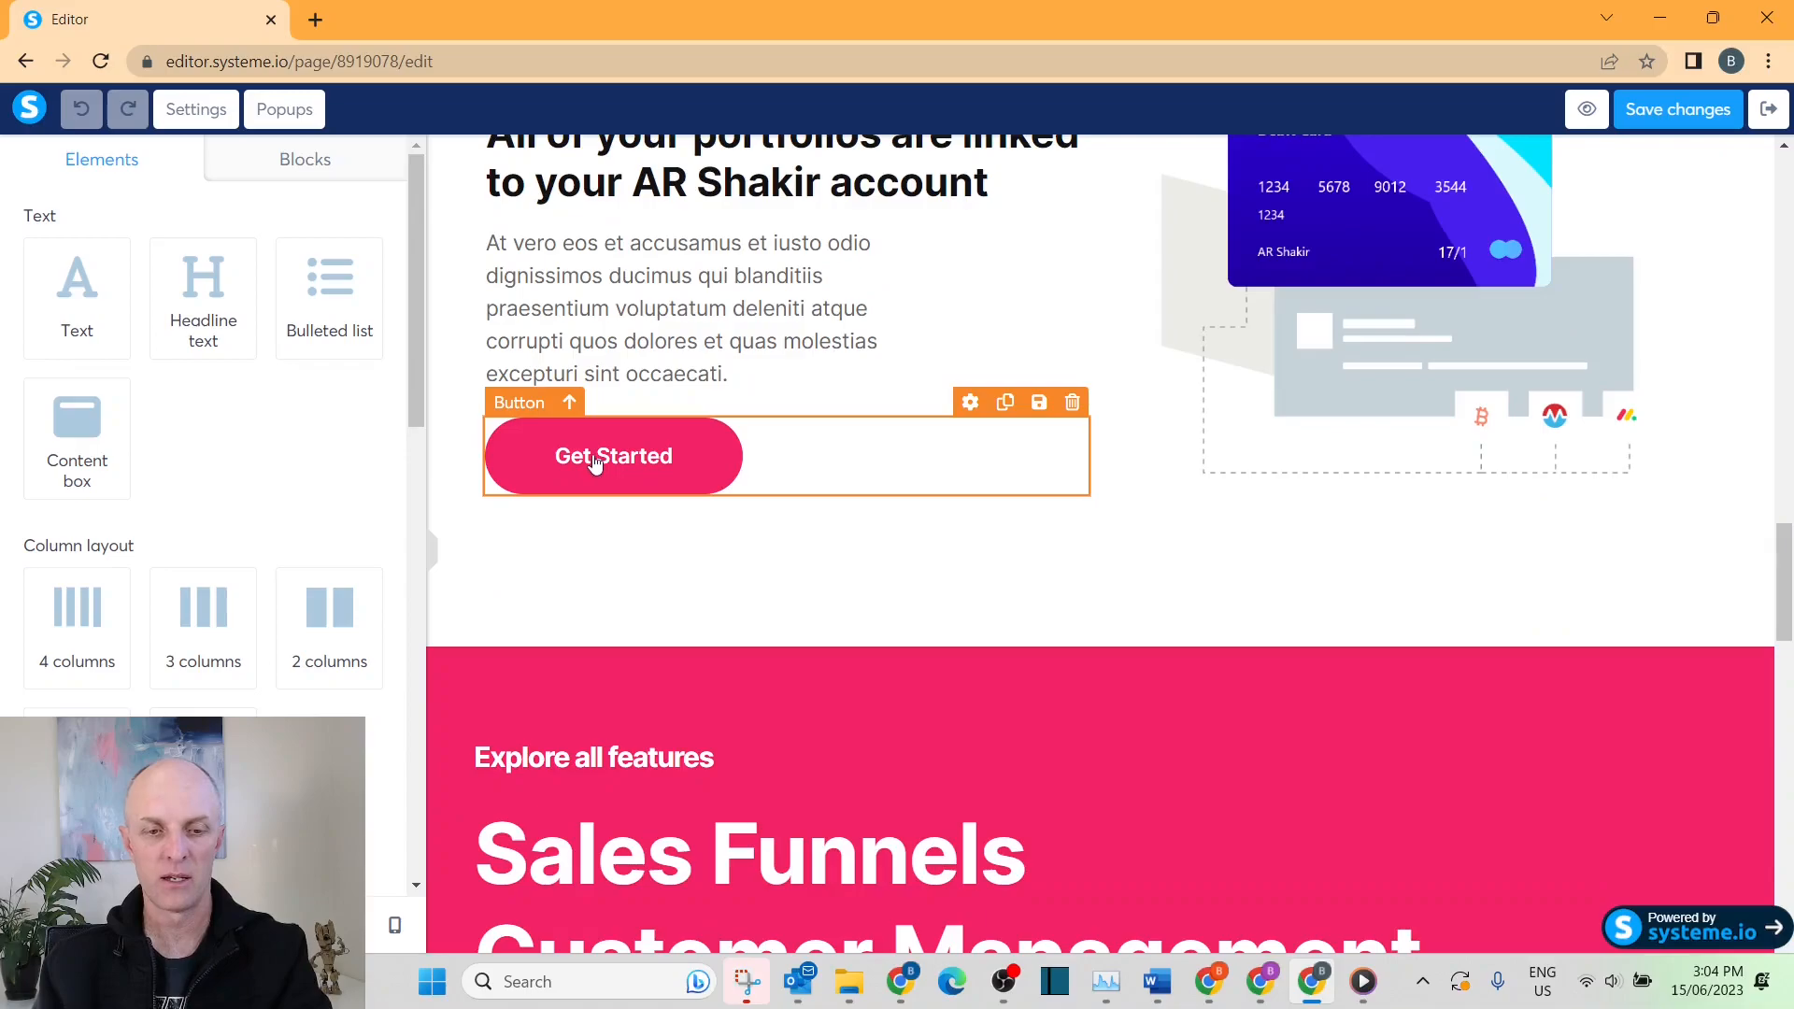
left_click(598, 456)
key("Escape")
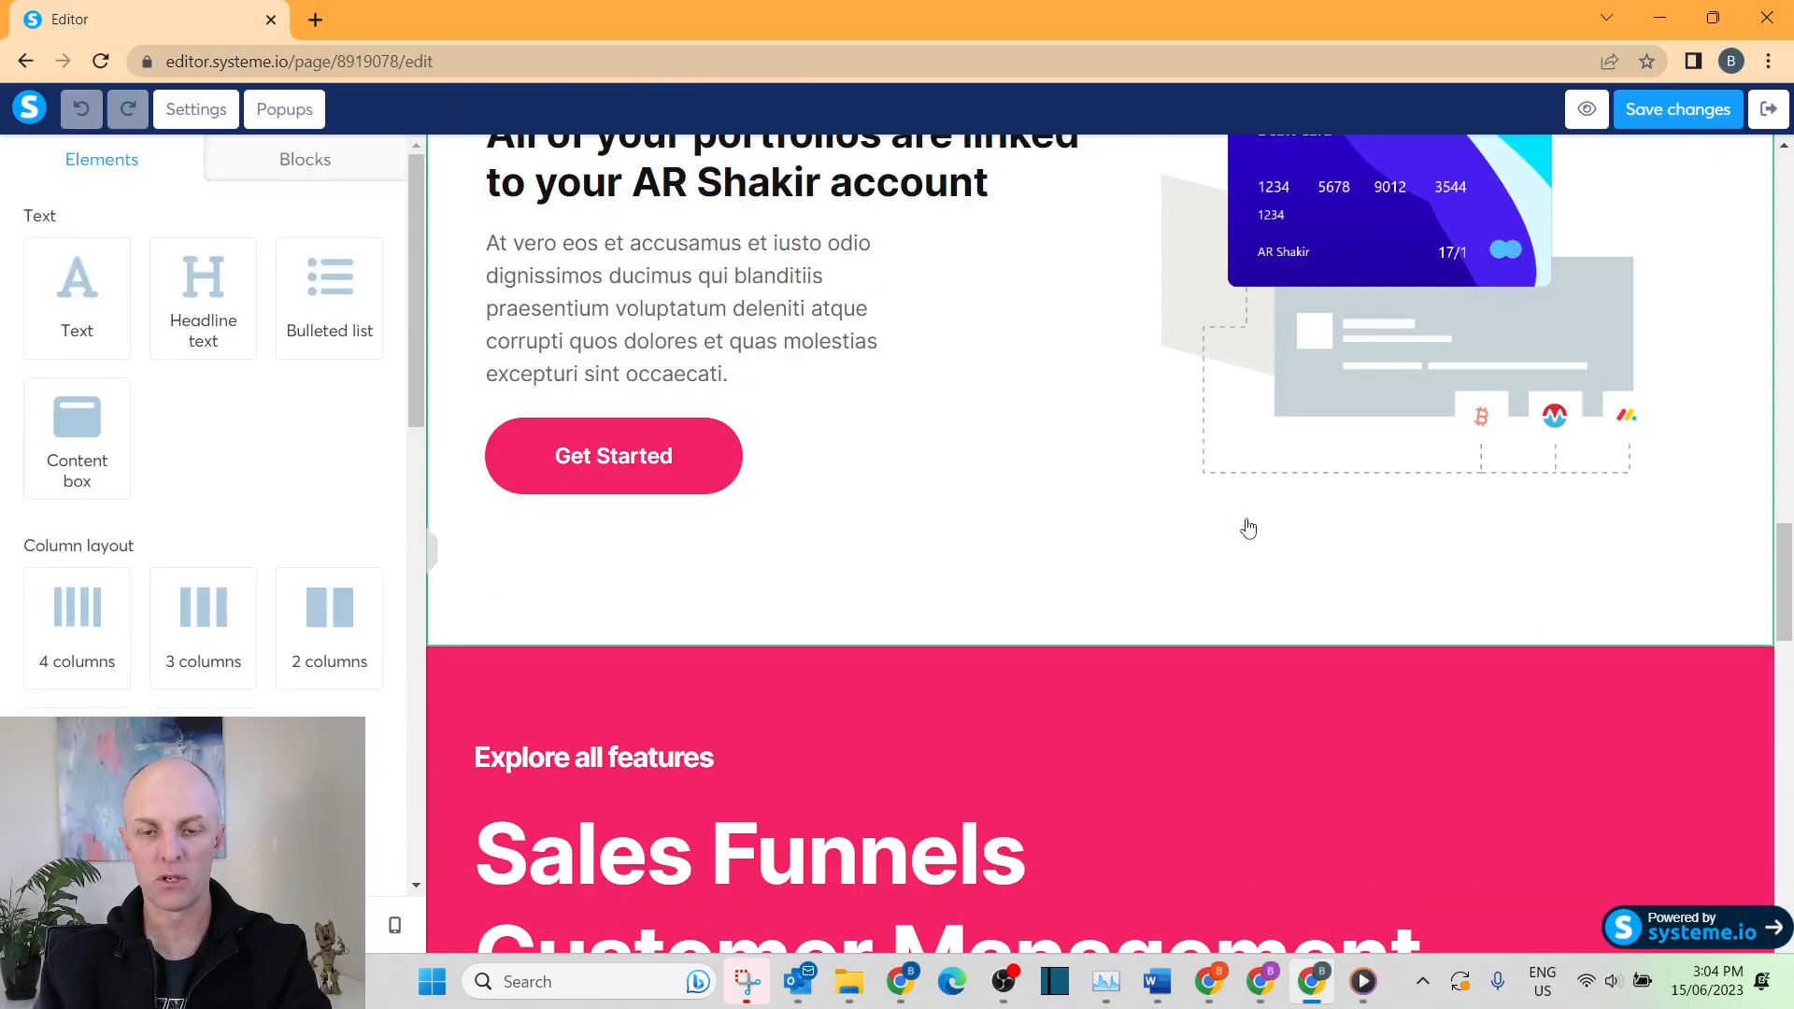
scroll(1244, 525, "down", 15)
scroll(1249, 536, "down", 4)
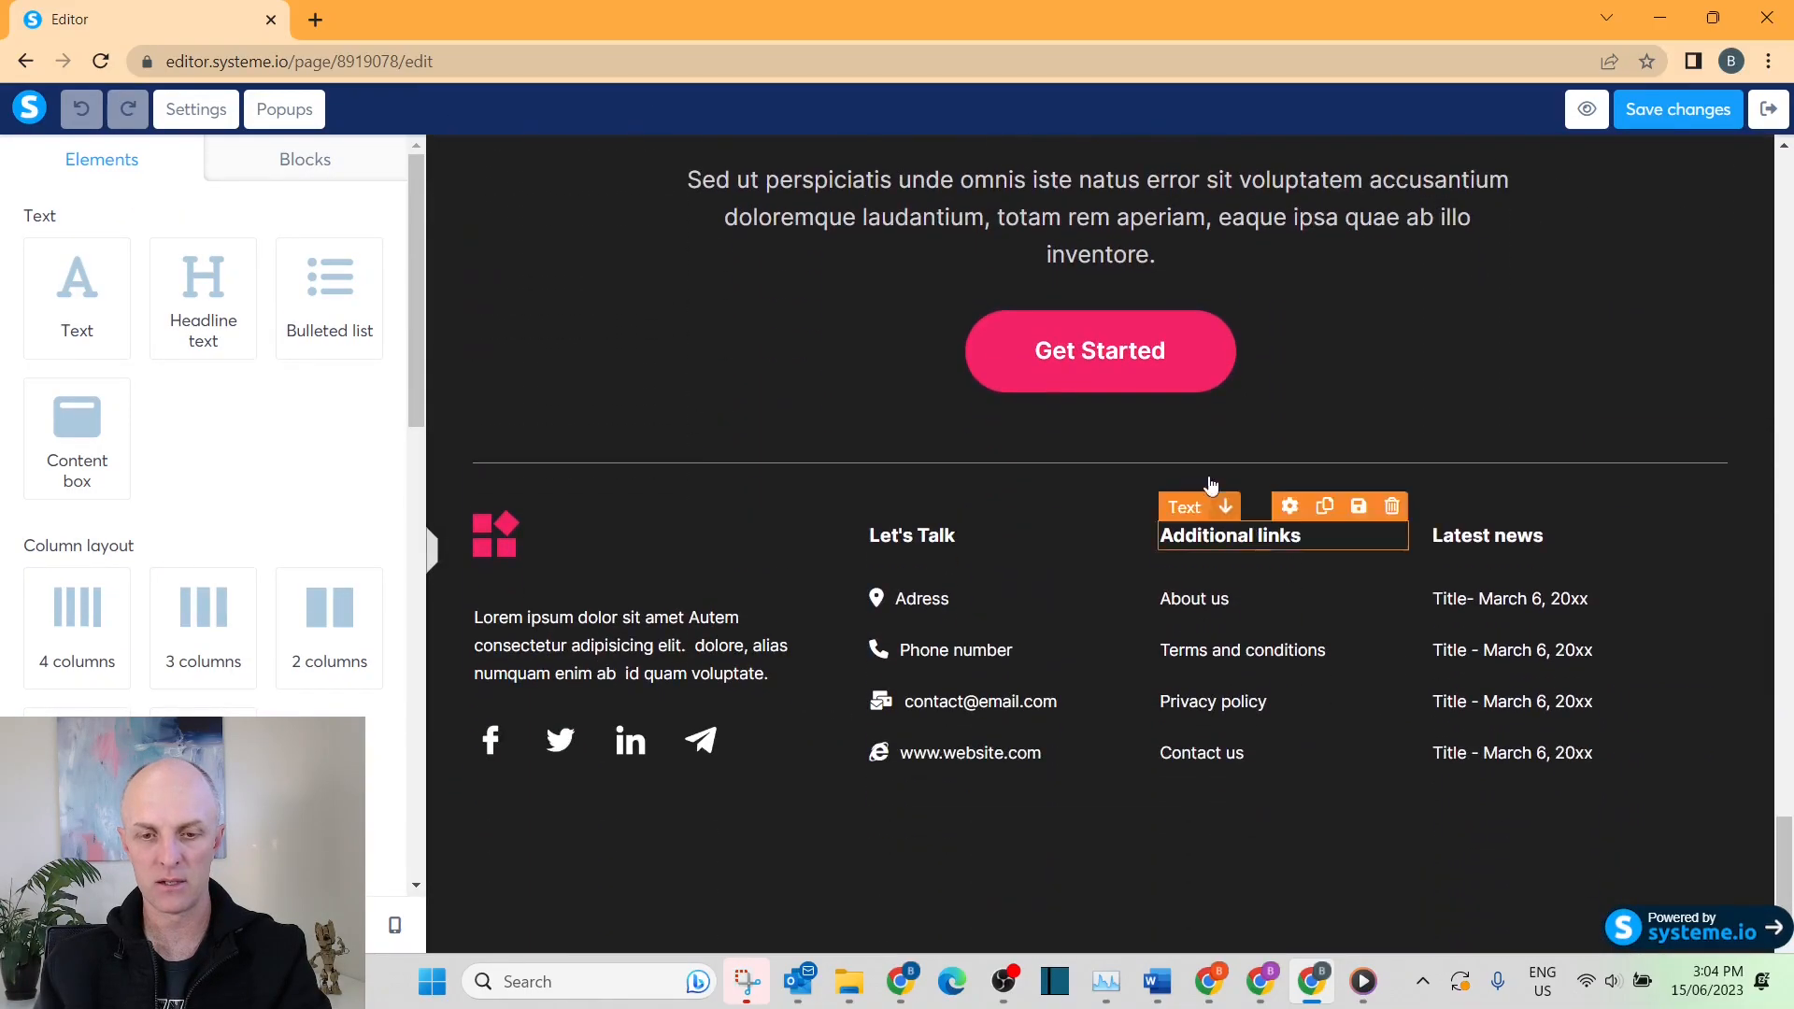
left_click(1127, 365)
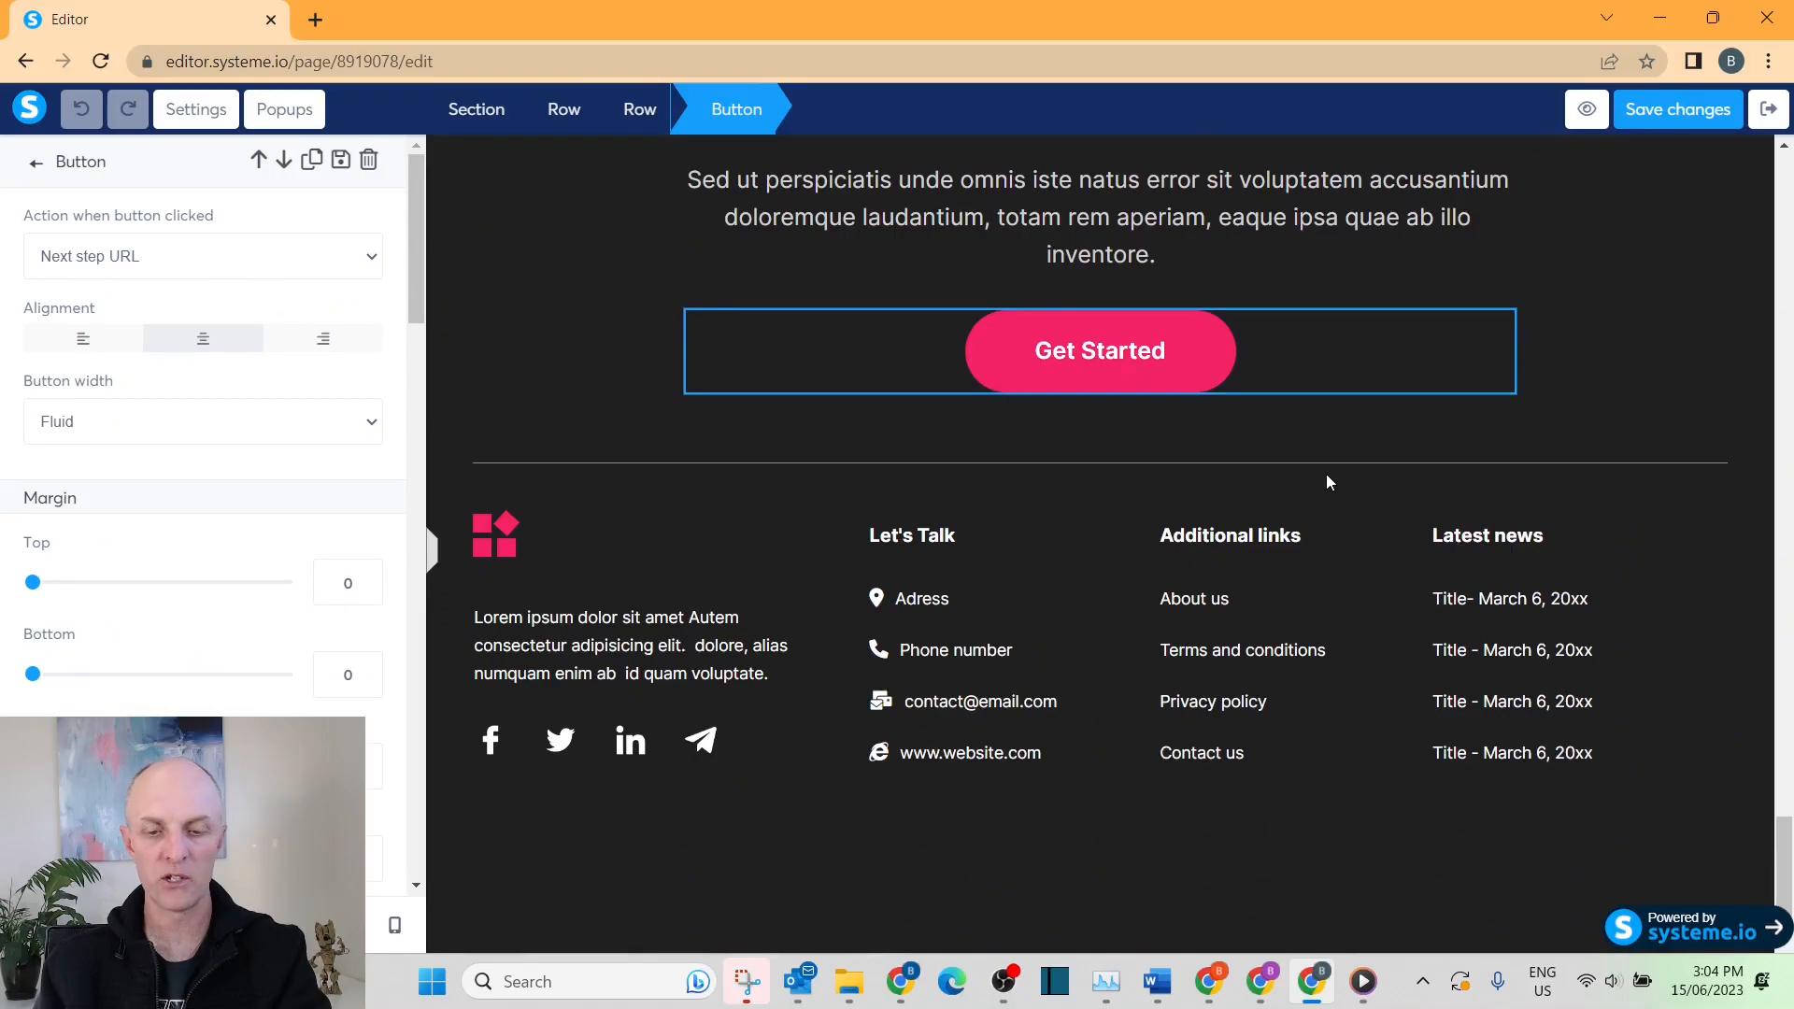
key("Escape")
scroll(1579, 346, "up", 10)
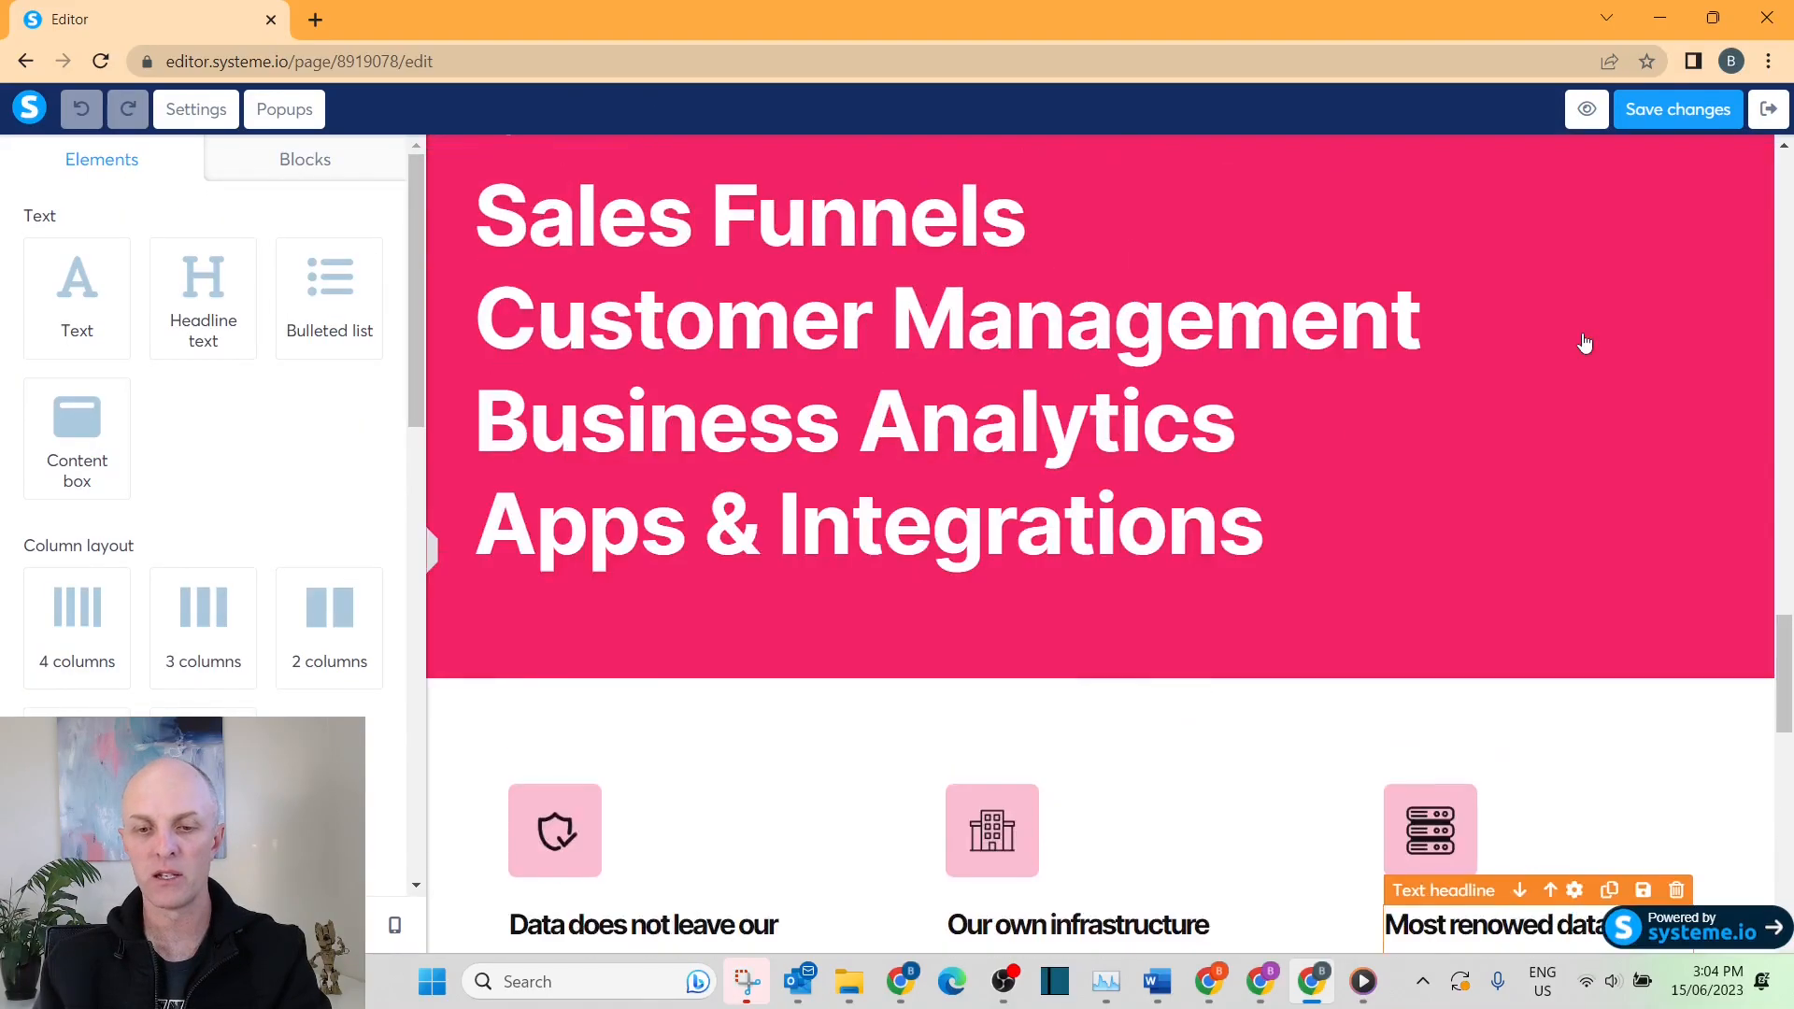
scroll(1584, 344, "up", 15)
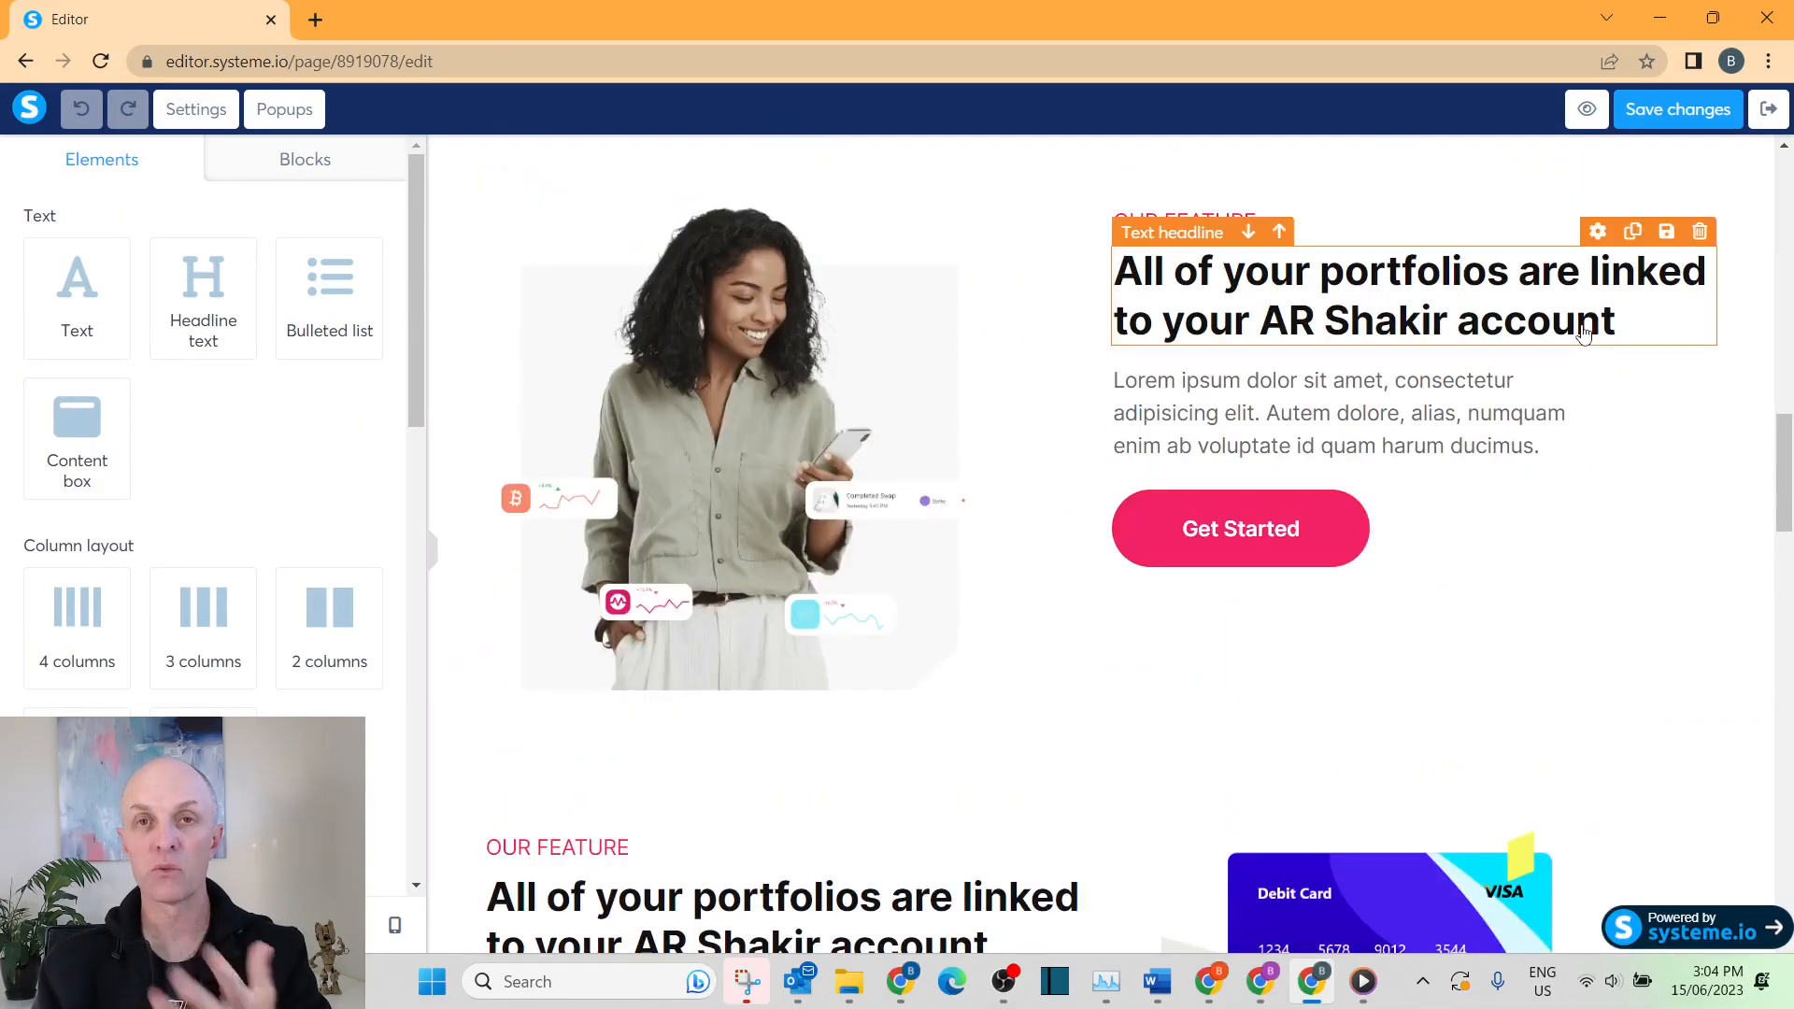
scroll(1579, 342, "down", 10)
scroll(1626, 233, "up", 3)
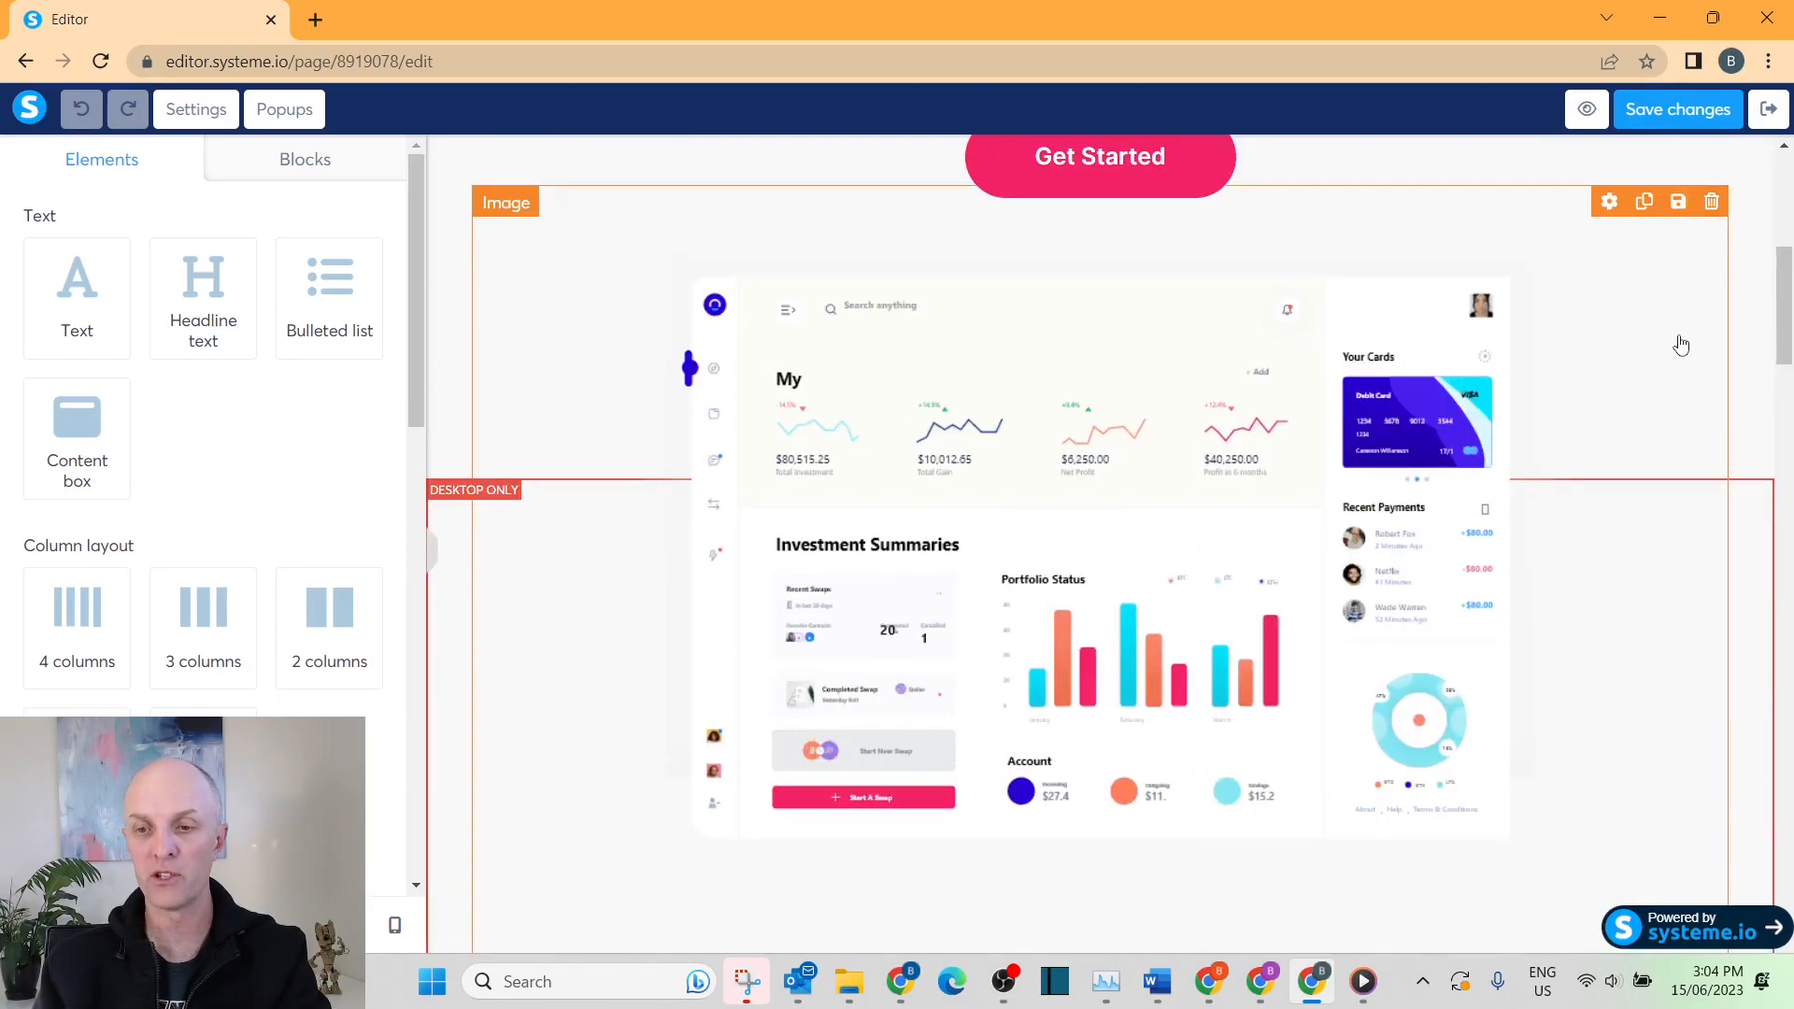
Save the sales page, preview it and follow its "Get Started" button to the order form.
left_click(1693, 111)
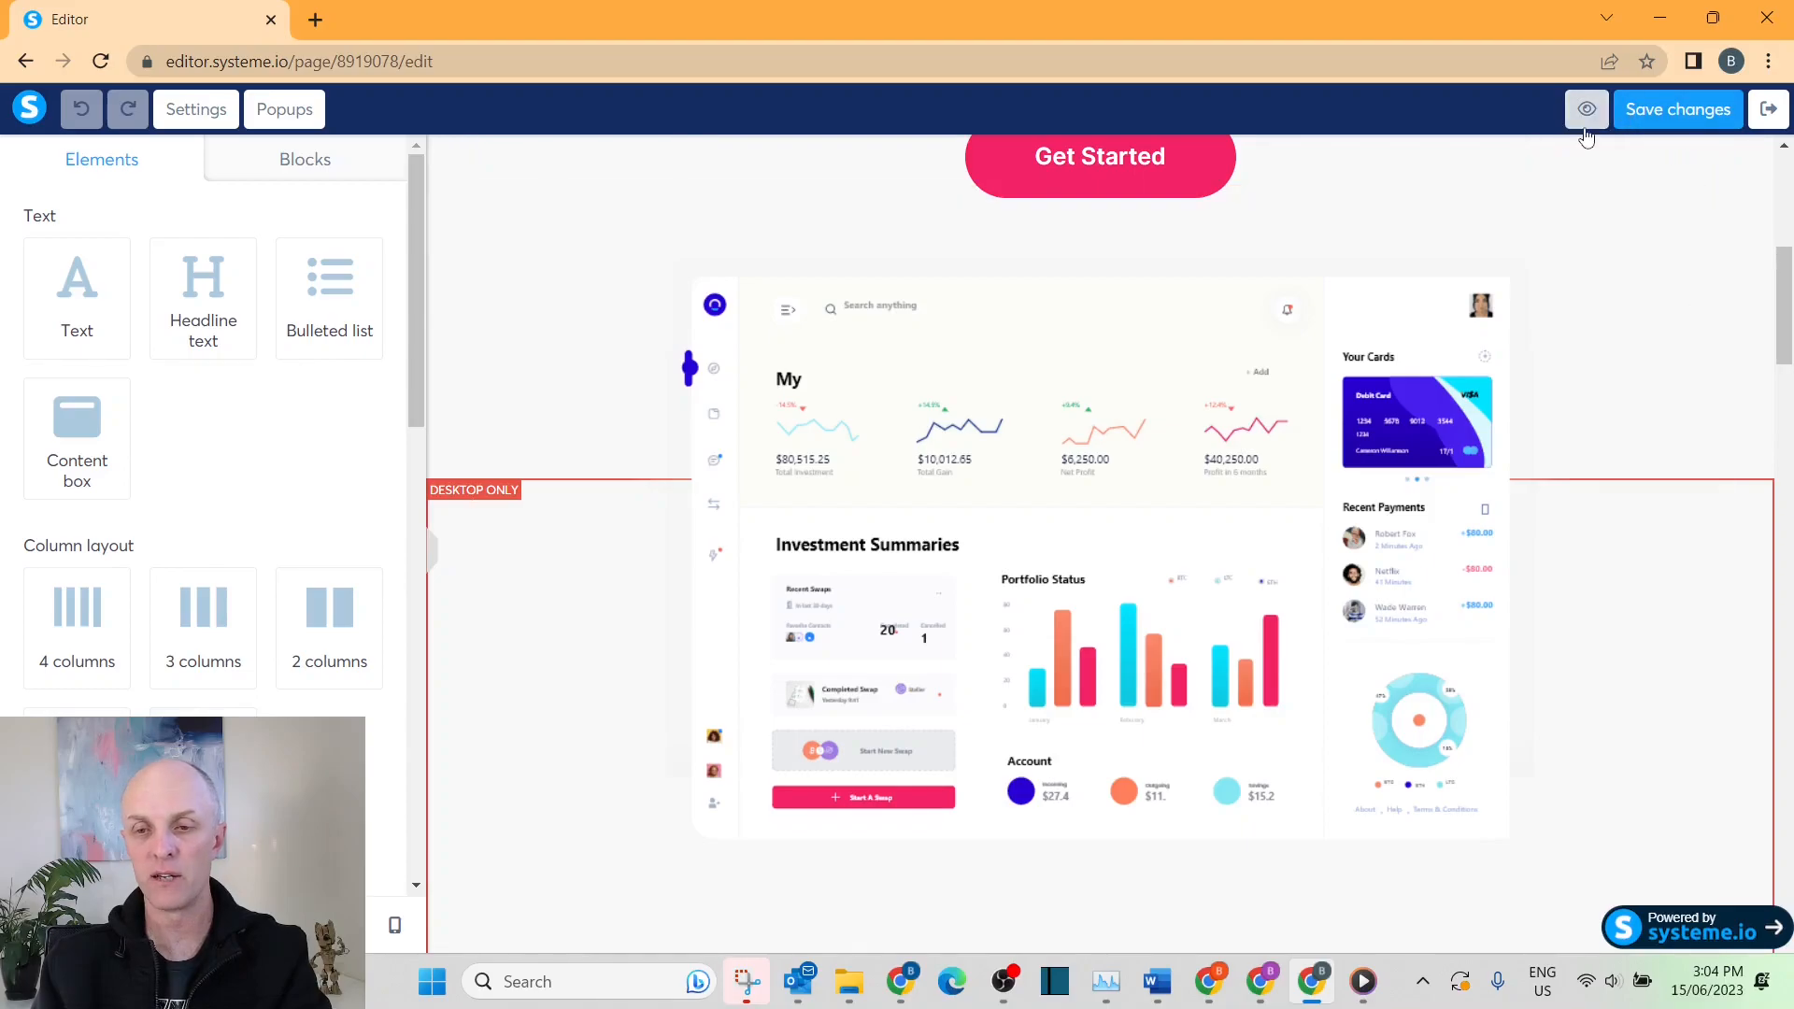
left_click(1586, 110)
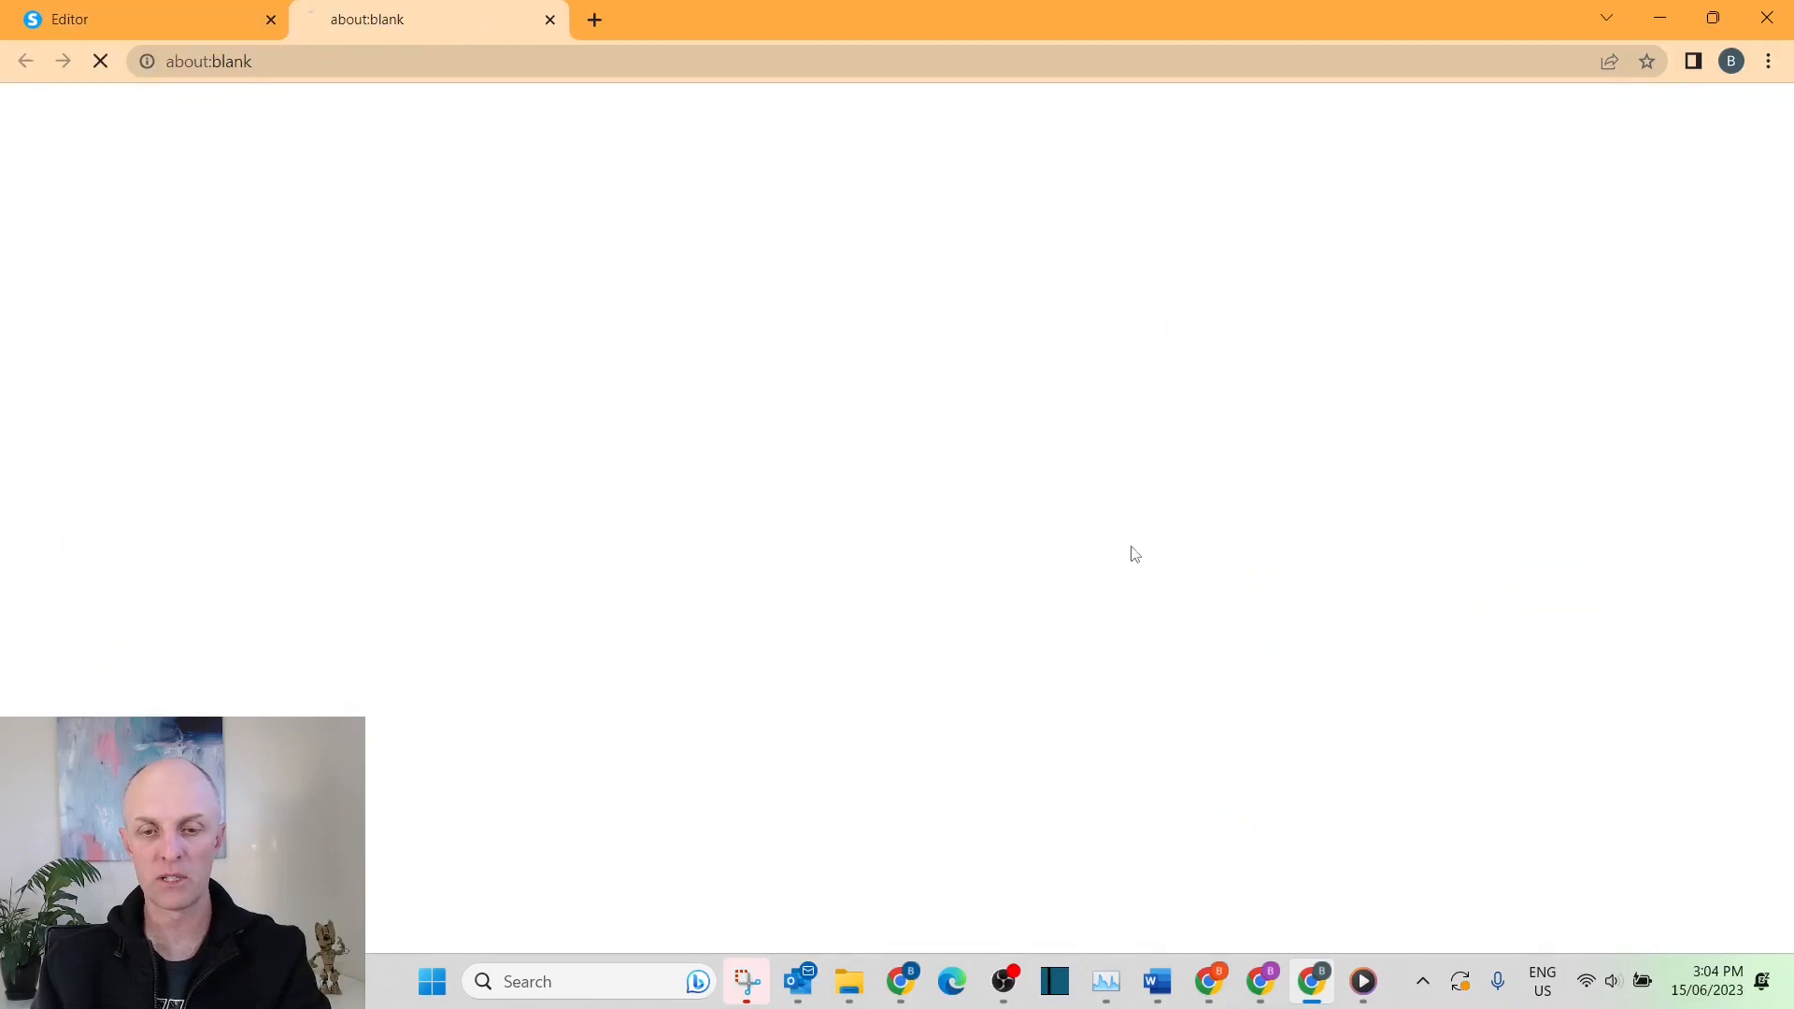
left_click(925, 714)
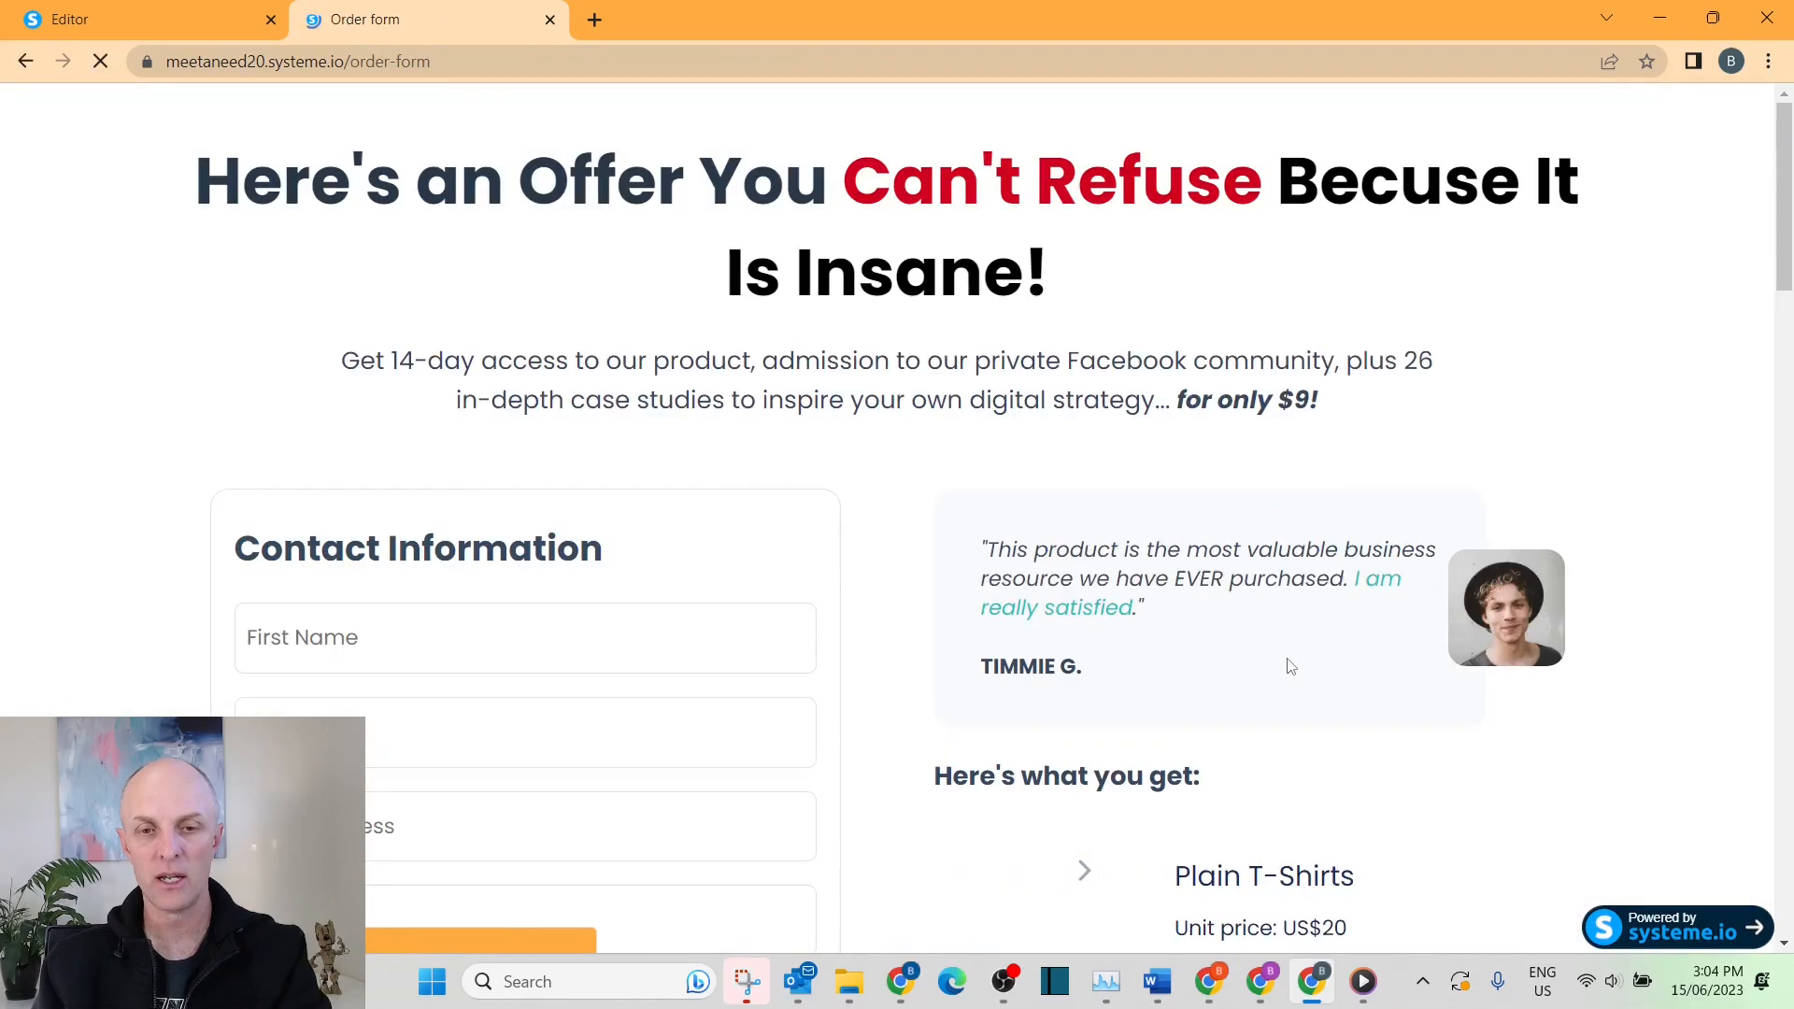
Review the order form's contact fields, T-shirt options and payment section in the preview, and close the preview.
scroll(925, 495, "down", 4)
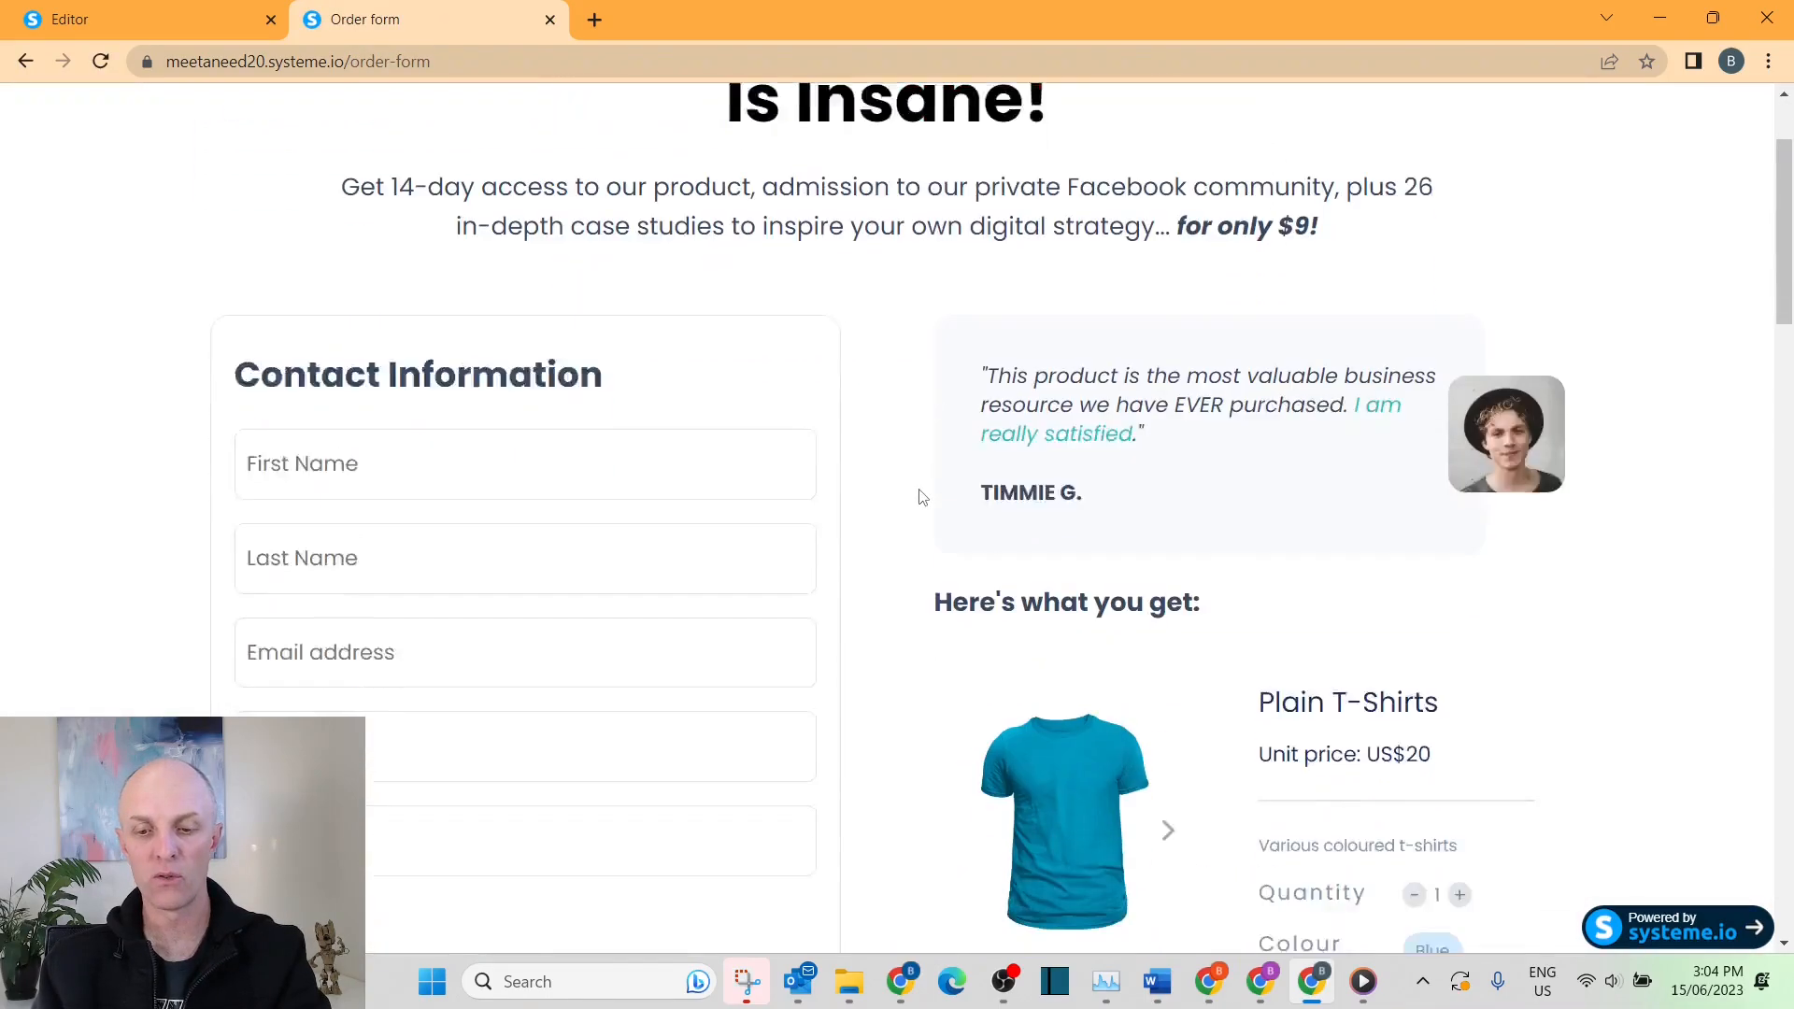
scroll(1076, 654, "down", 4)
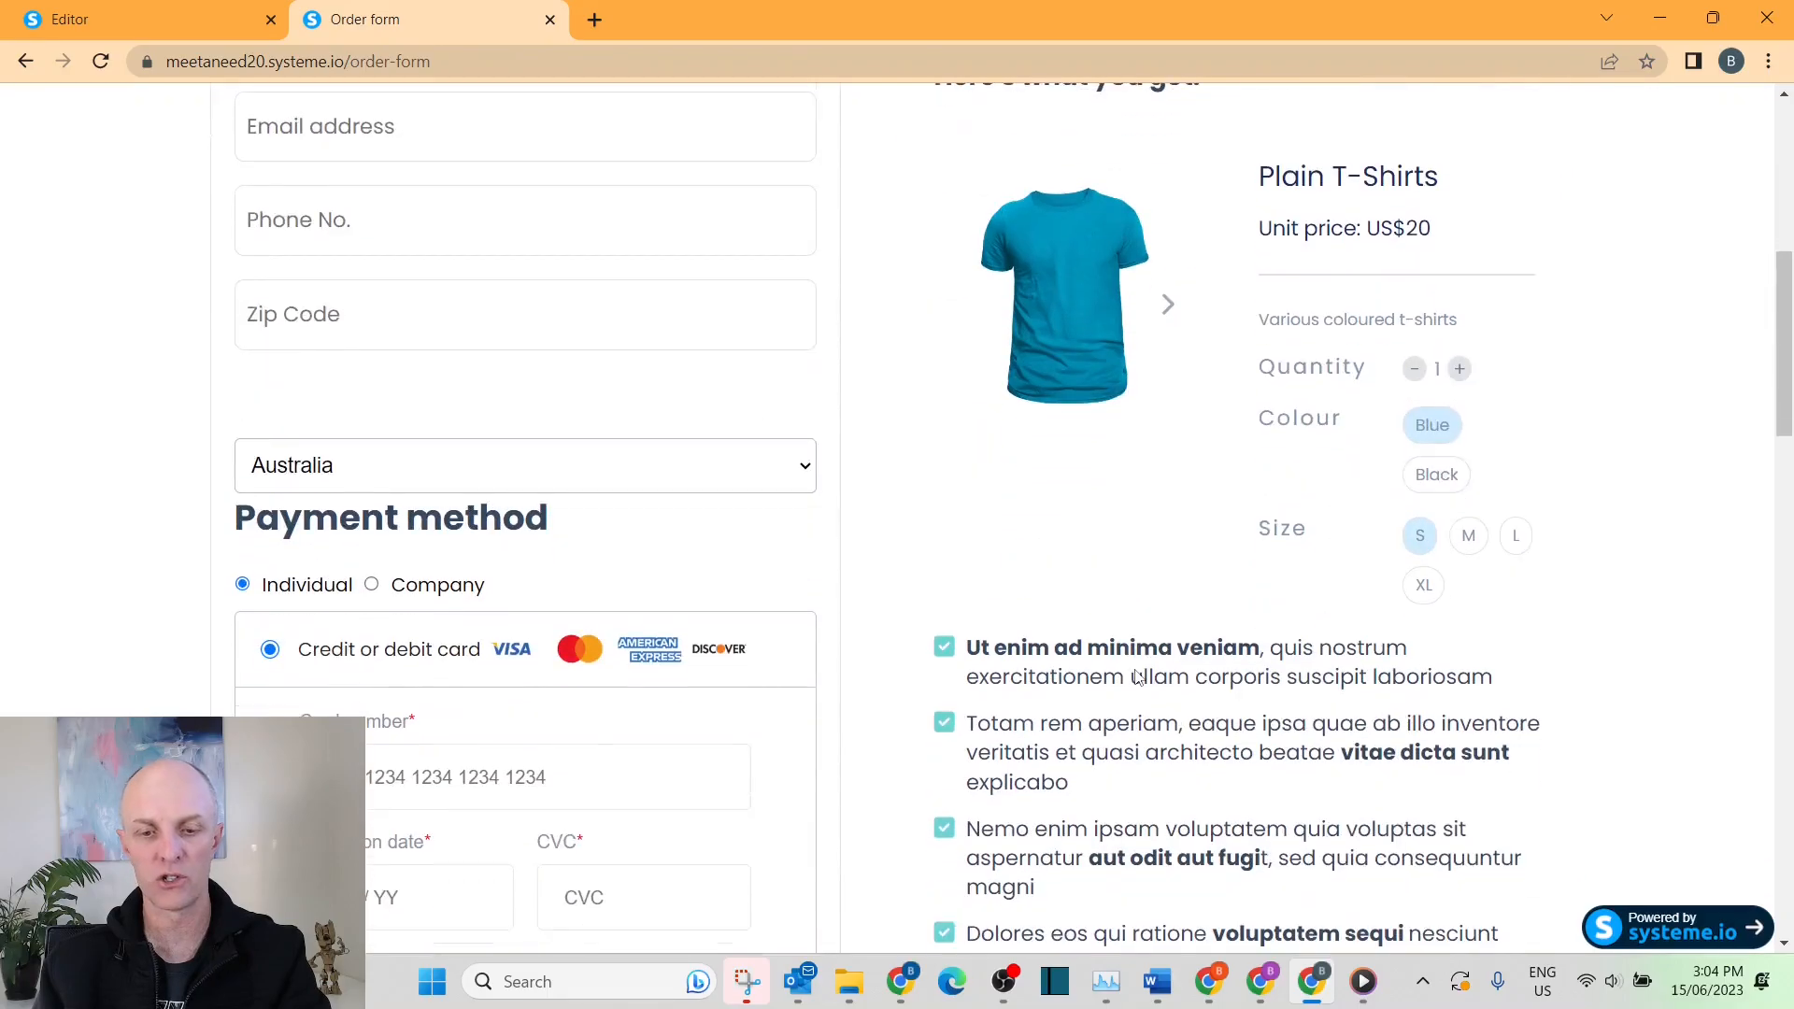
scroll(1198, 508, "down", 5)
scroll(1290, 555, "up", 12)
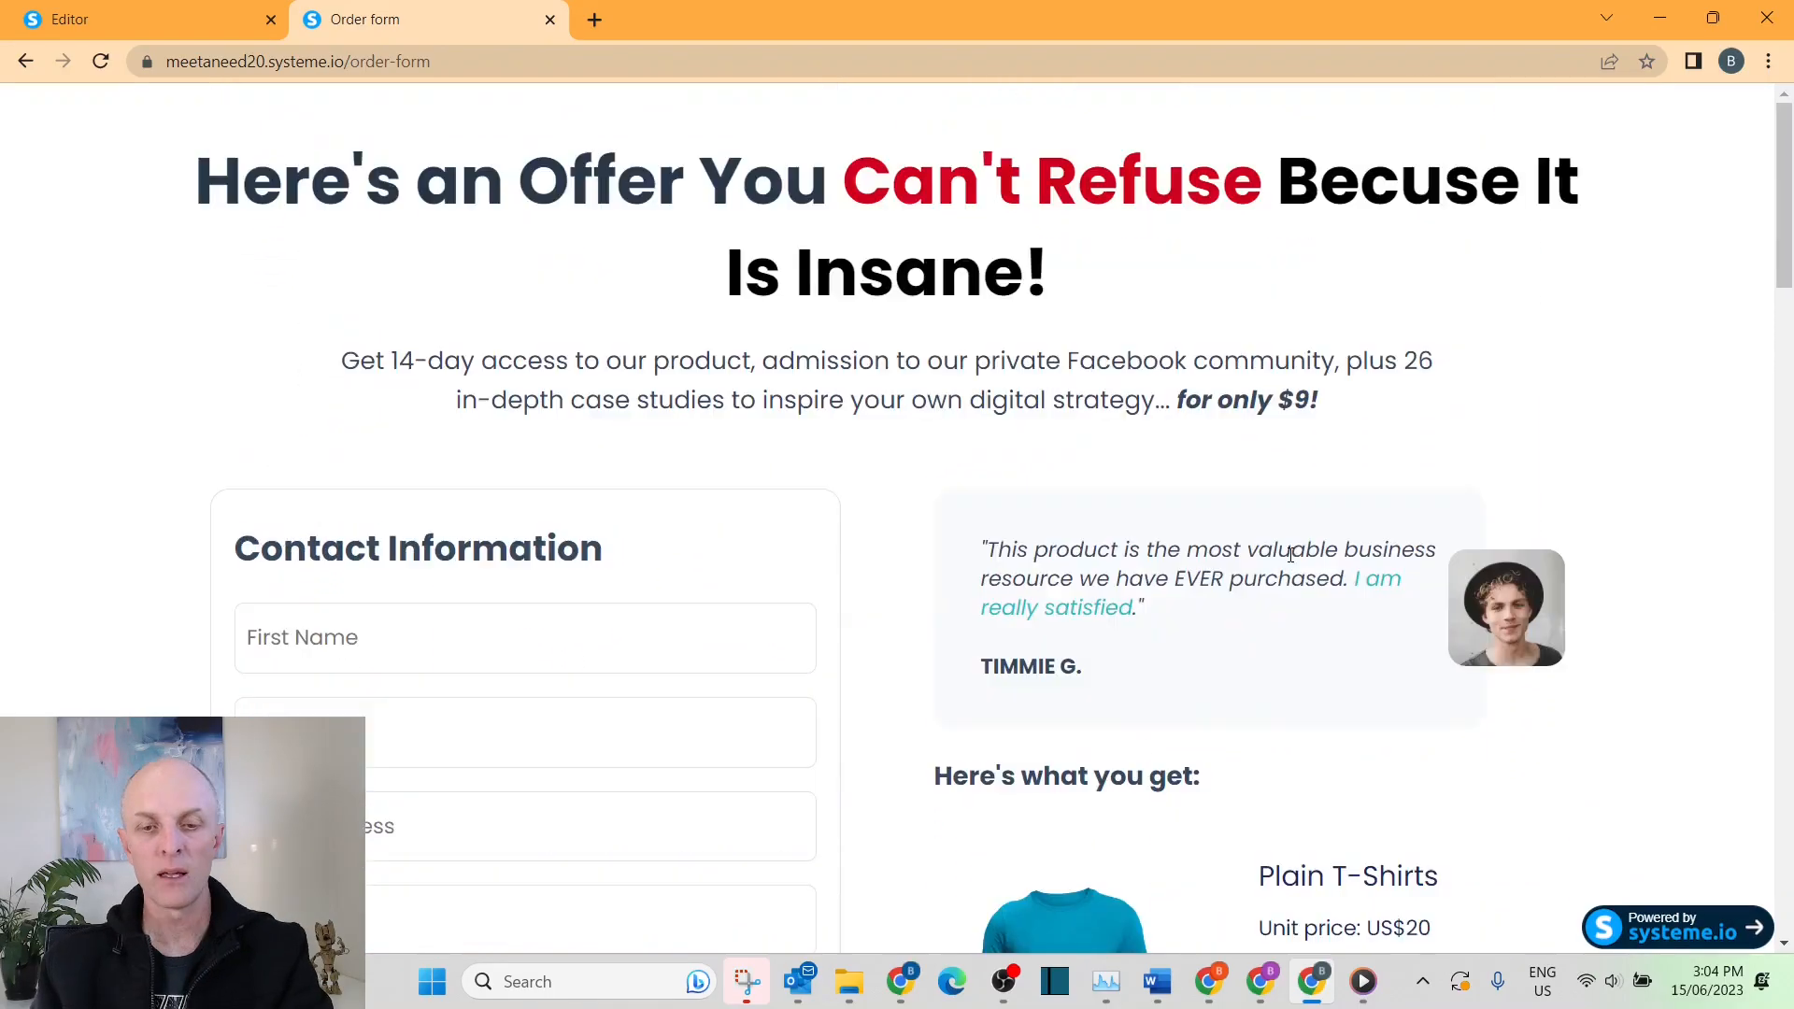
left_click(550, 19)
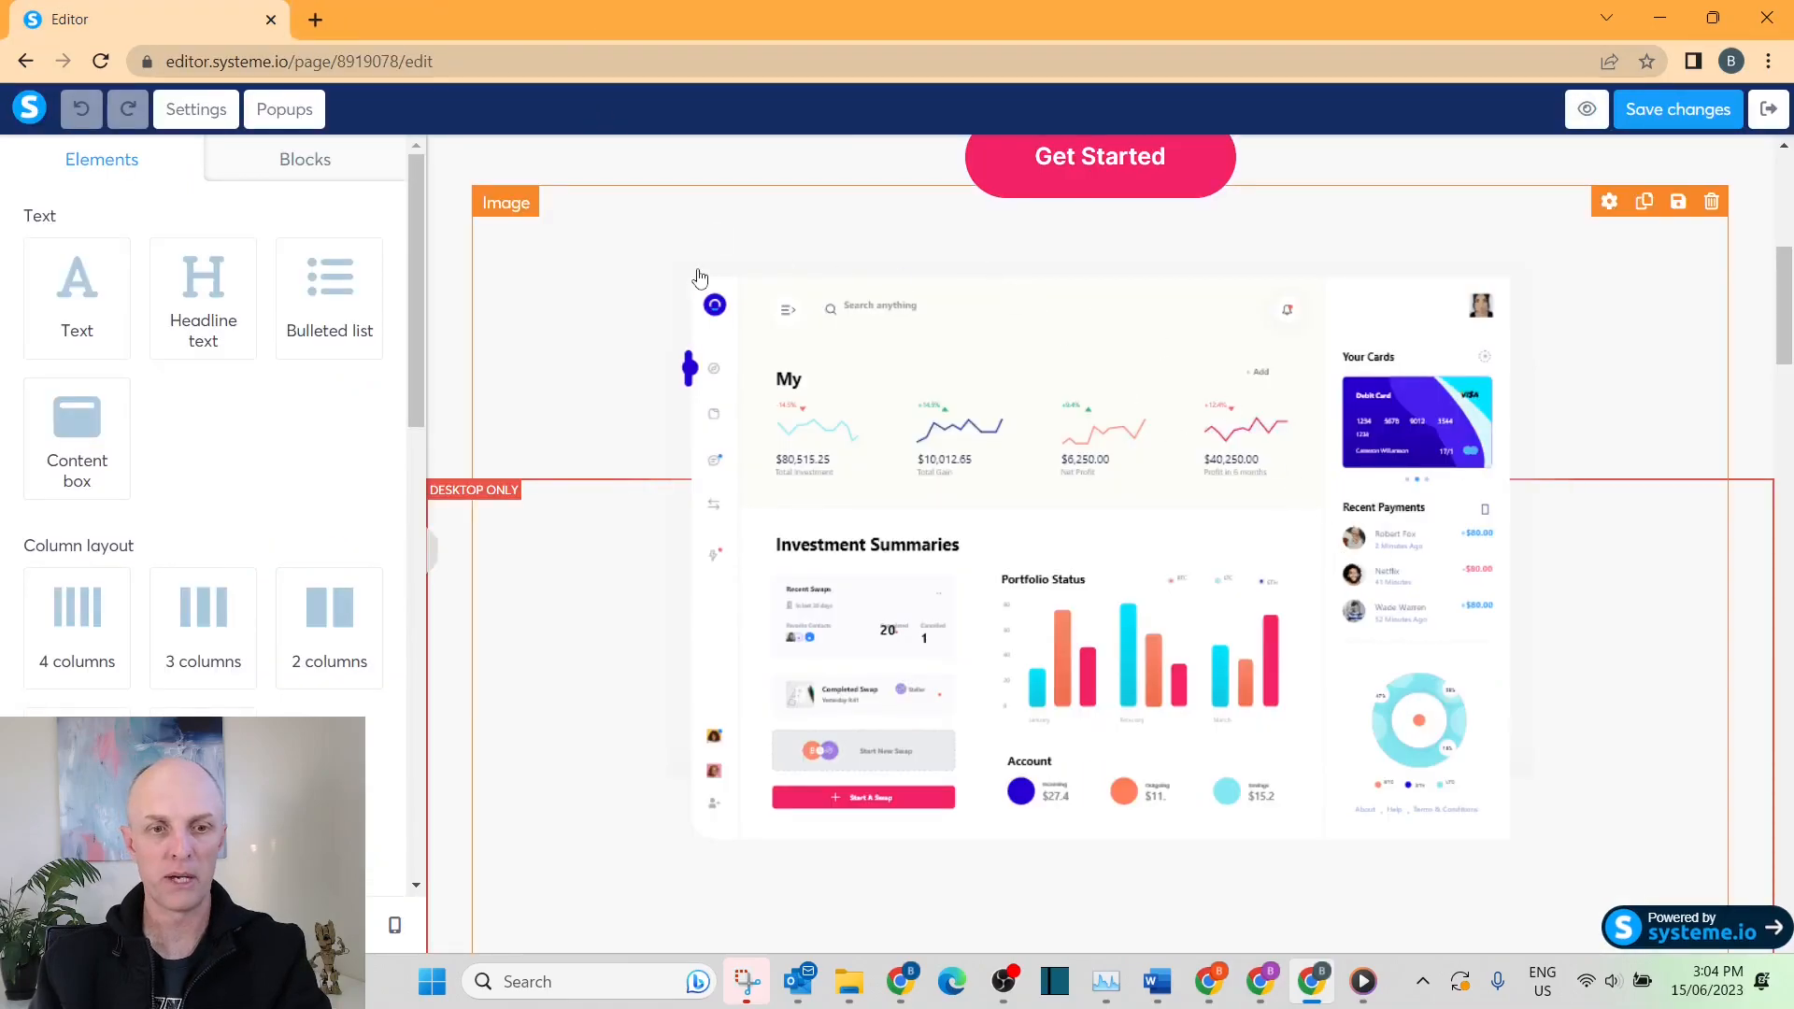
Leave the sales page editor, choose the "A big thank you!" template for the Thank You Page step and open the page for editing.
left_click(1768, 109)
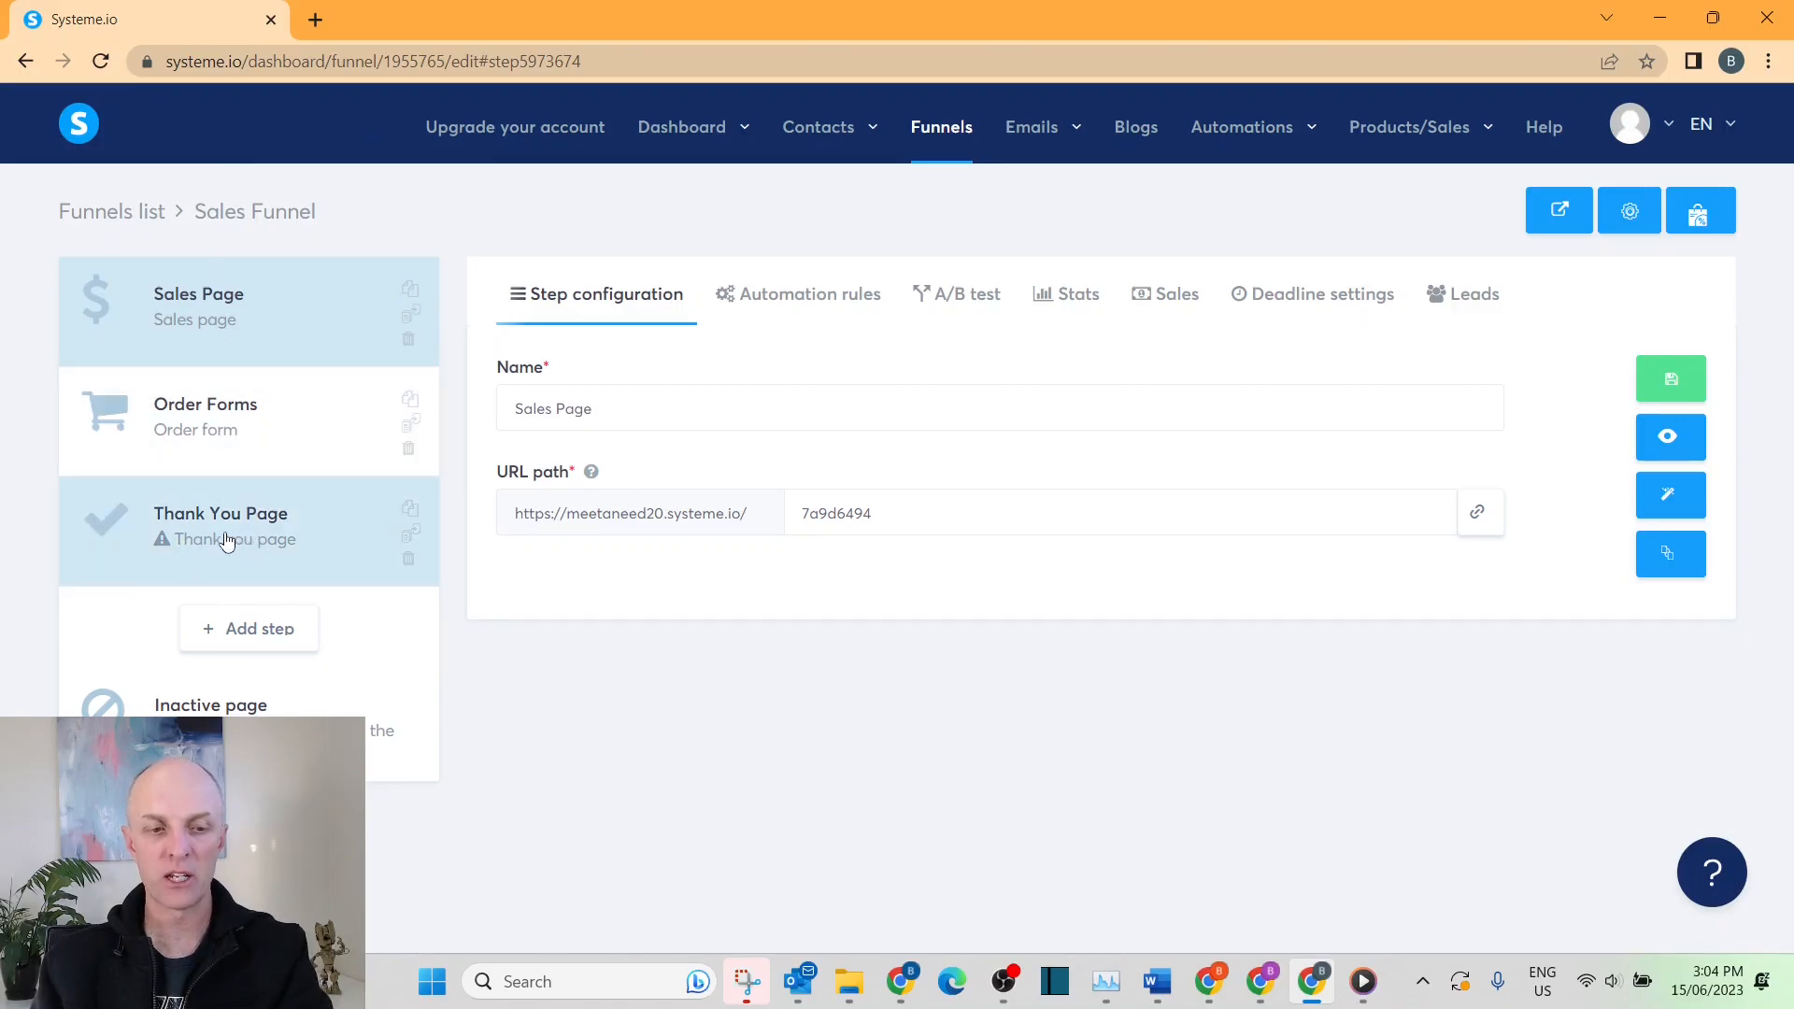
left_click(226, 541)
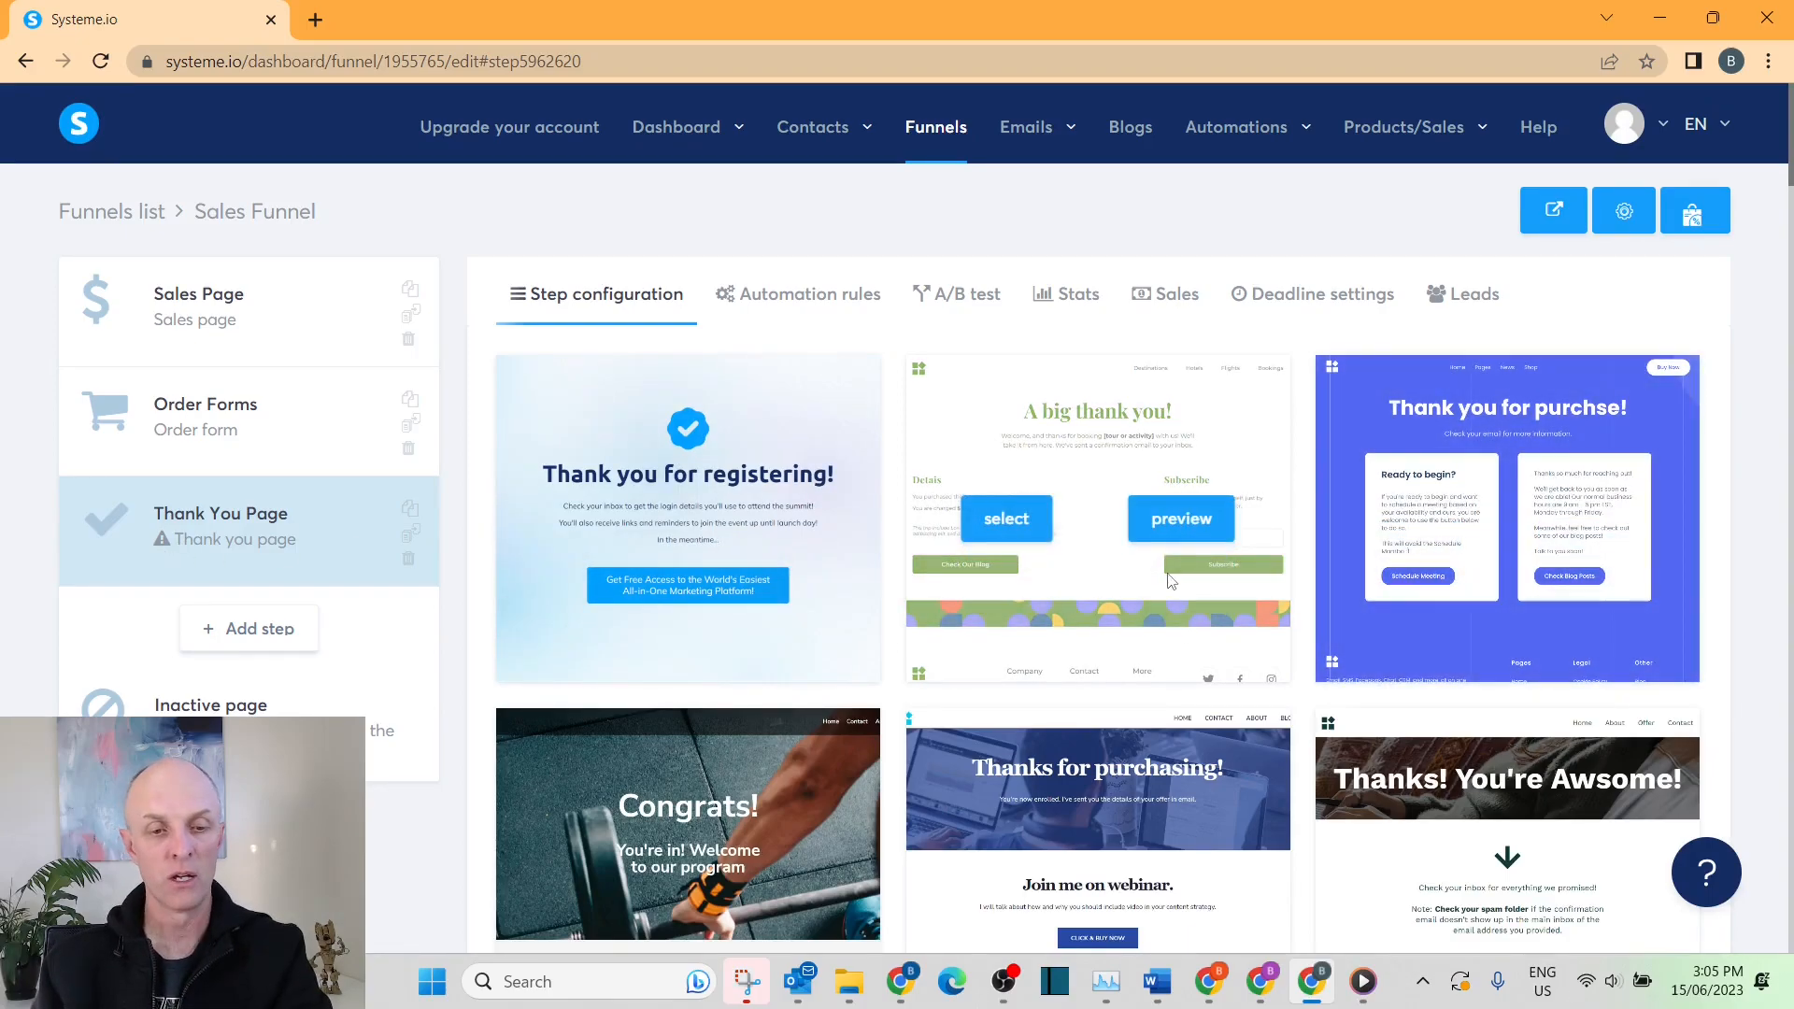
scroll(1402, 523, "down", 10)
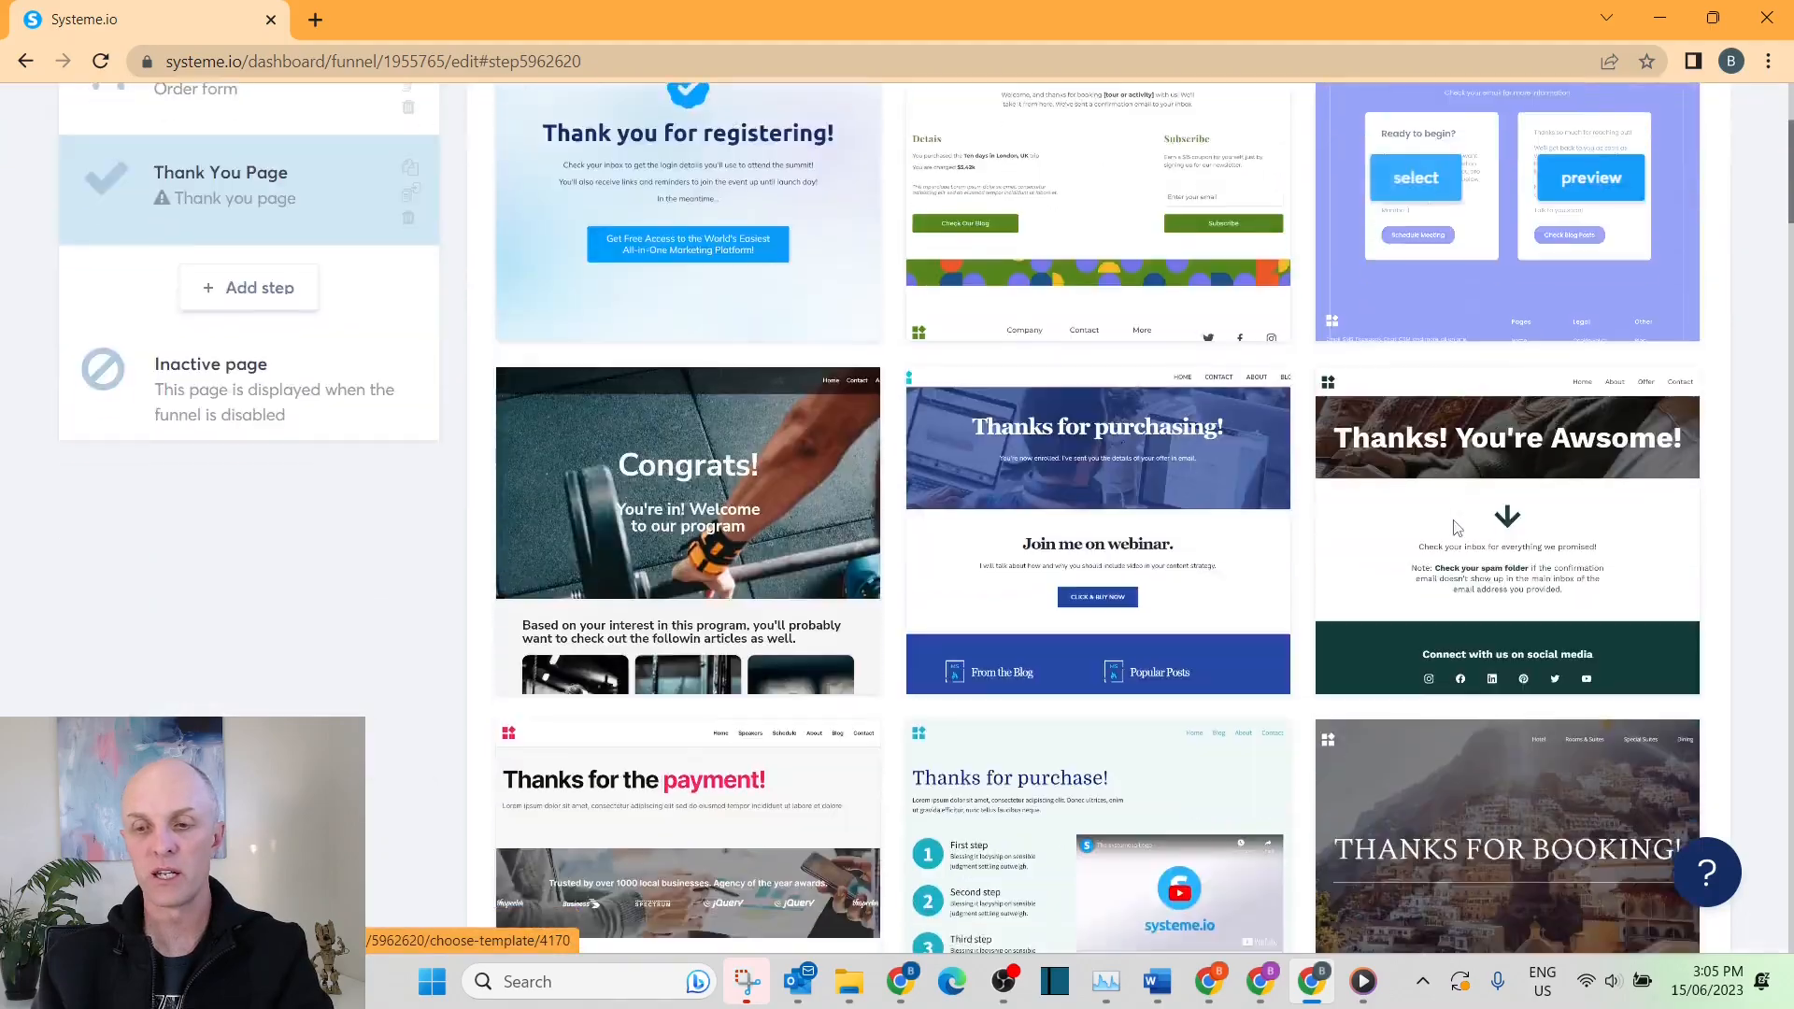
scroll(1453, 520, "up", 10)
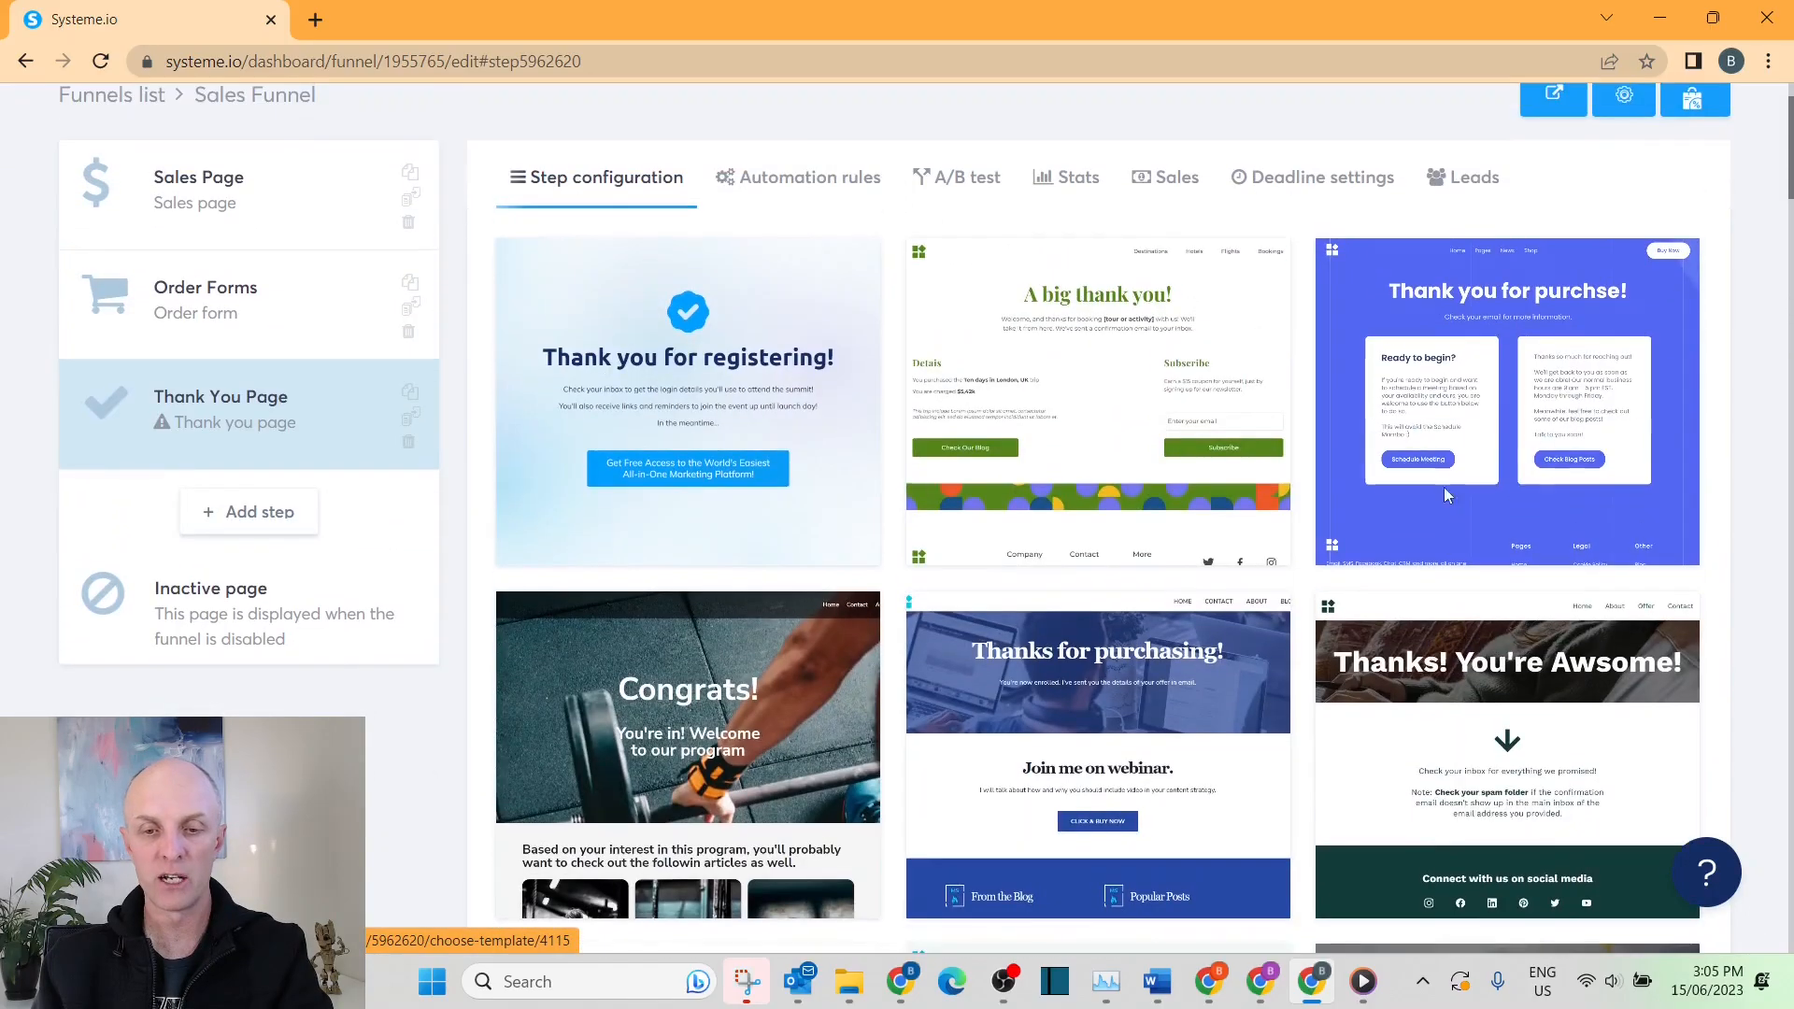
left_click(1039, 392)
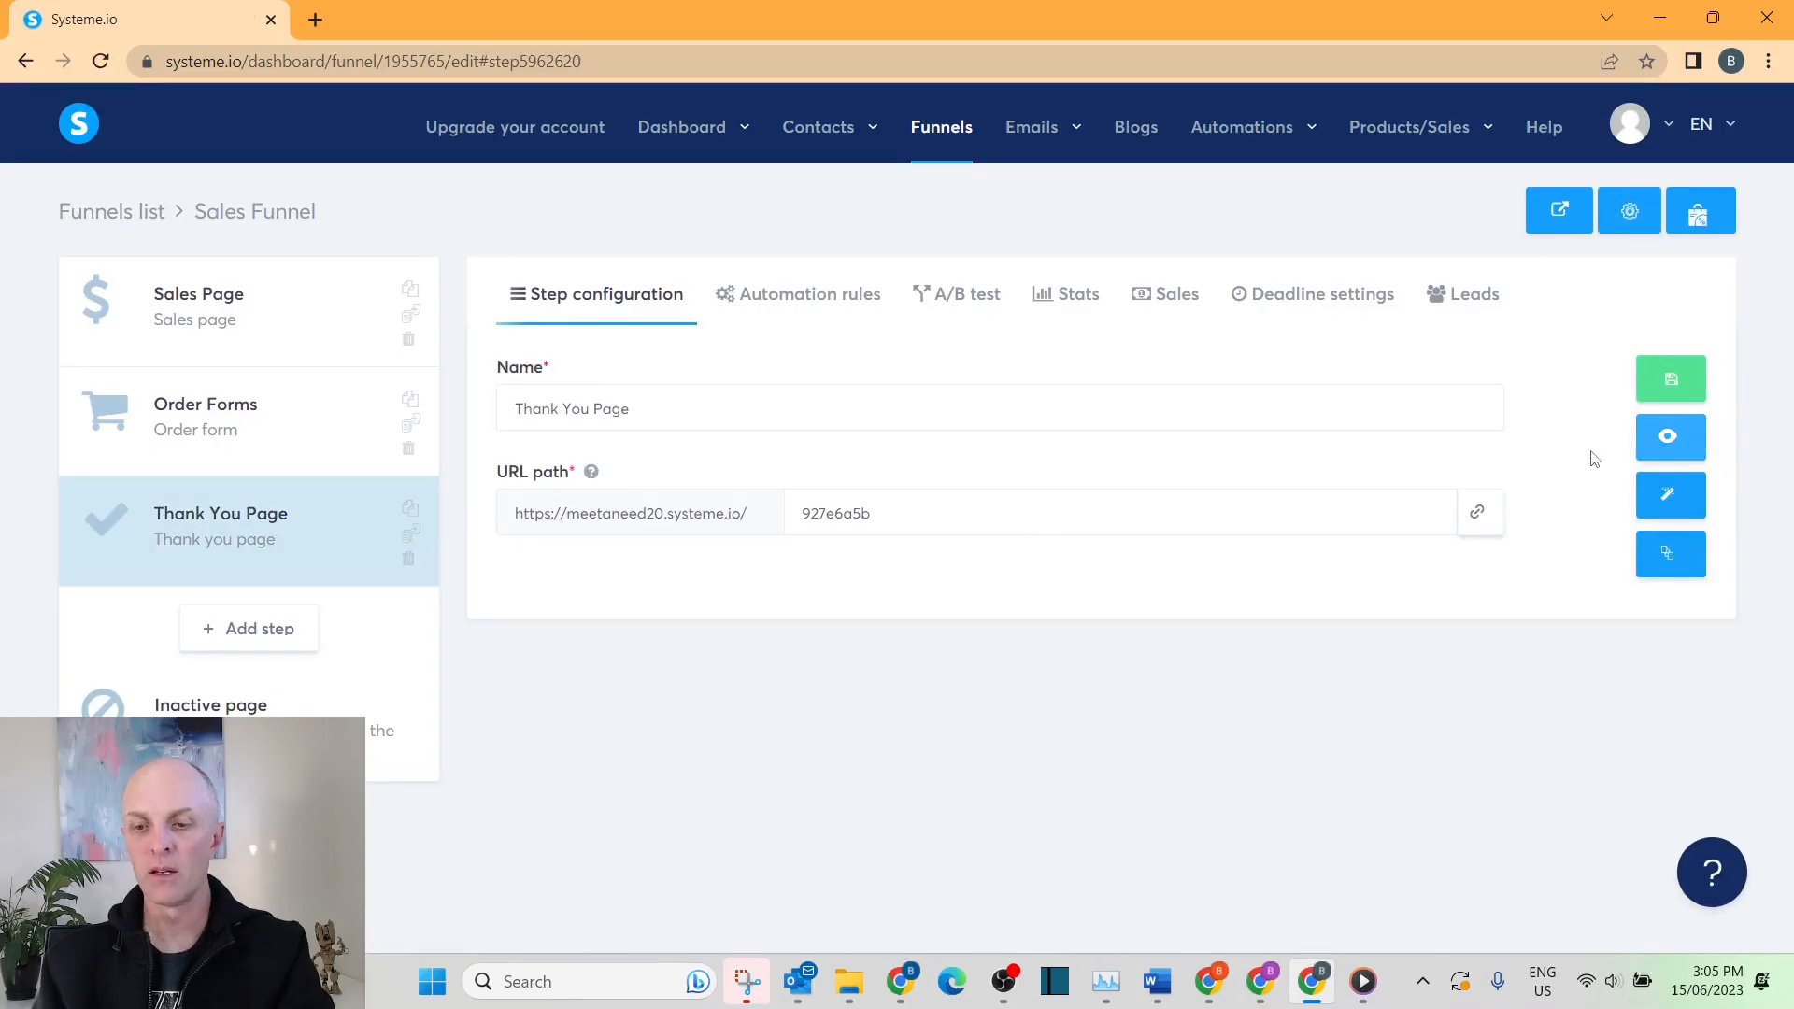
left_click(1687, 505)
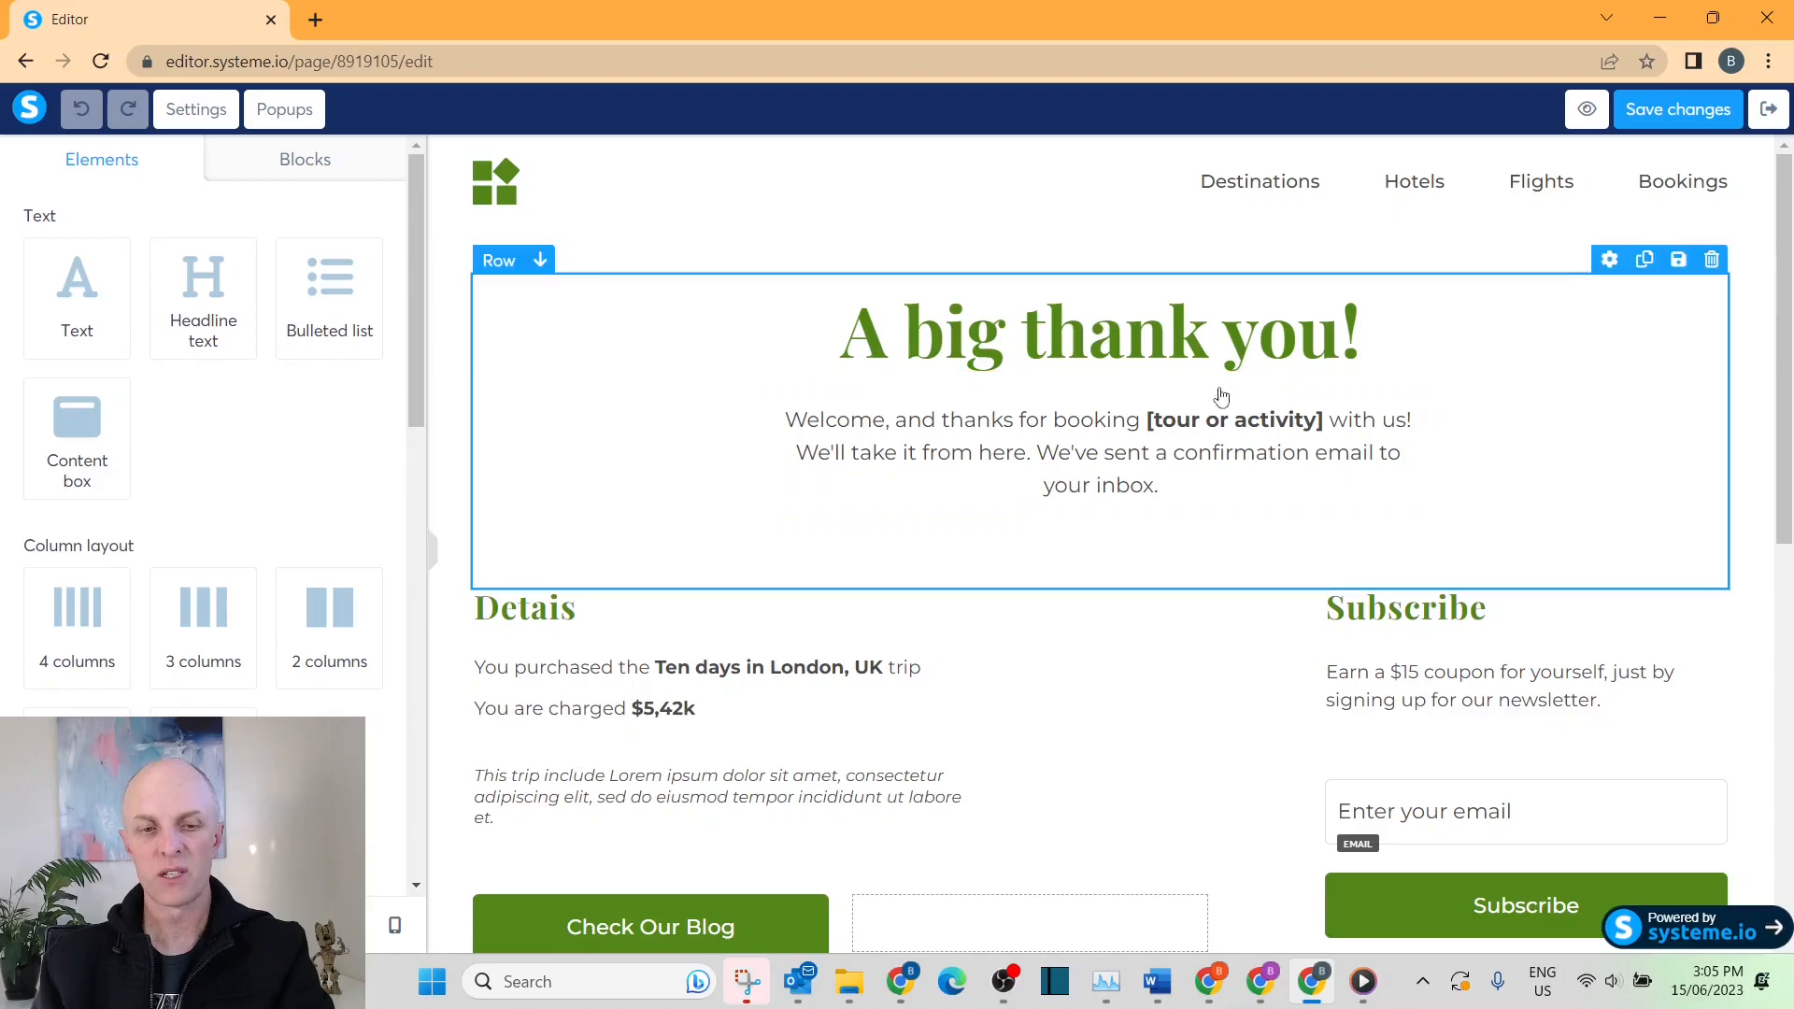
Look over the thank you page's template content and leave the page editor without editing it.
scroll(1252, 430, "down", 3)
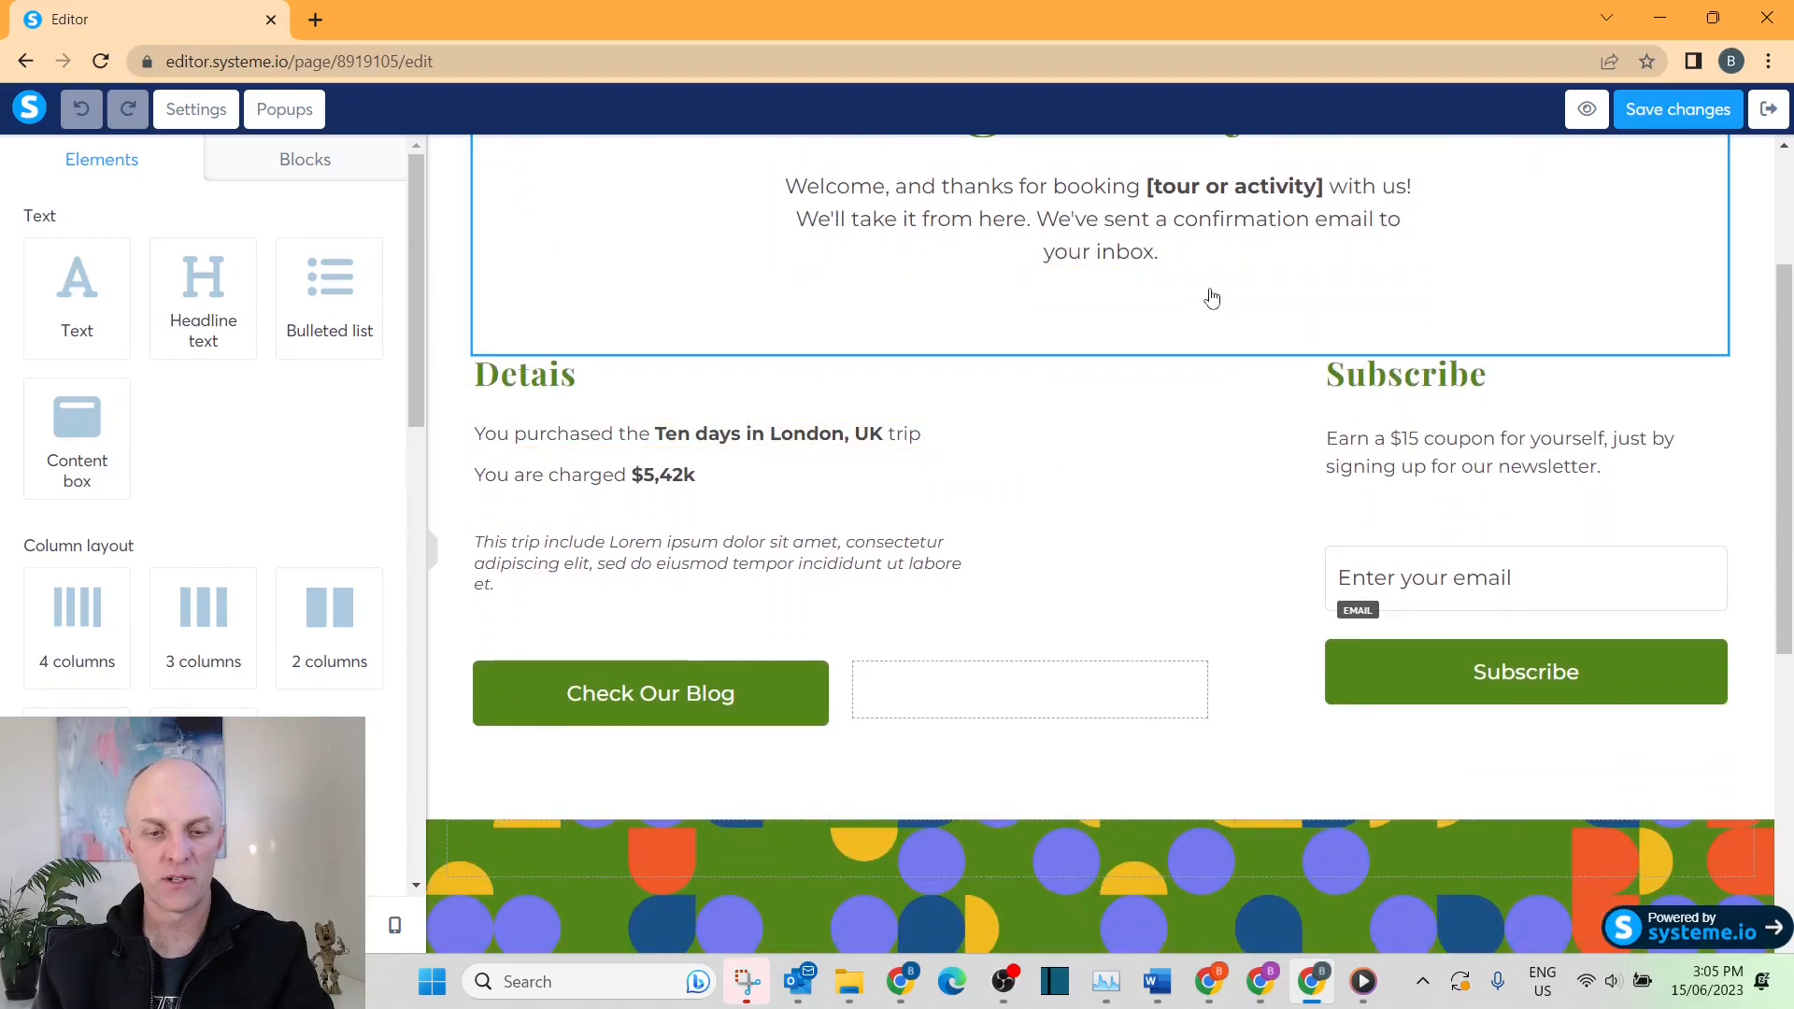
scroll(1233, 392, "up", 3)
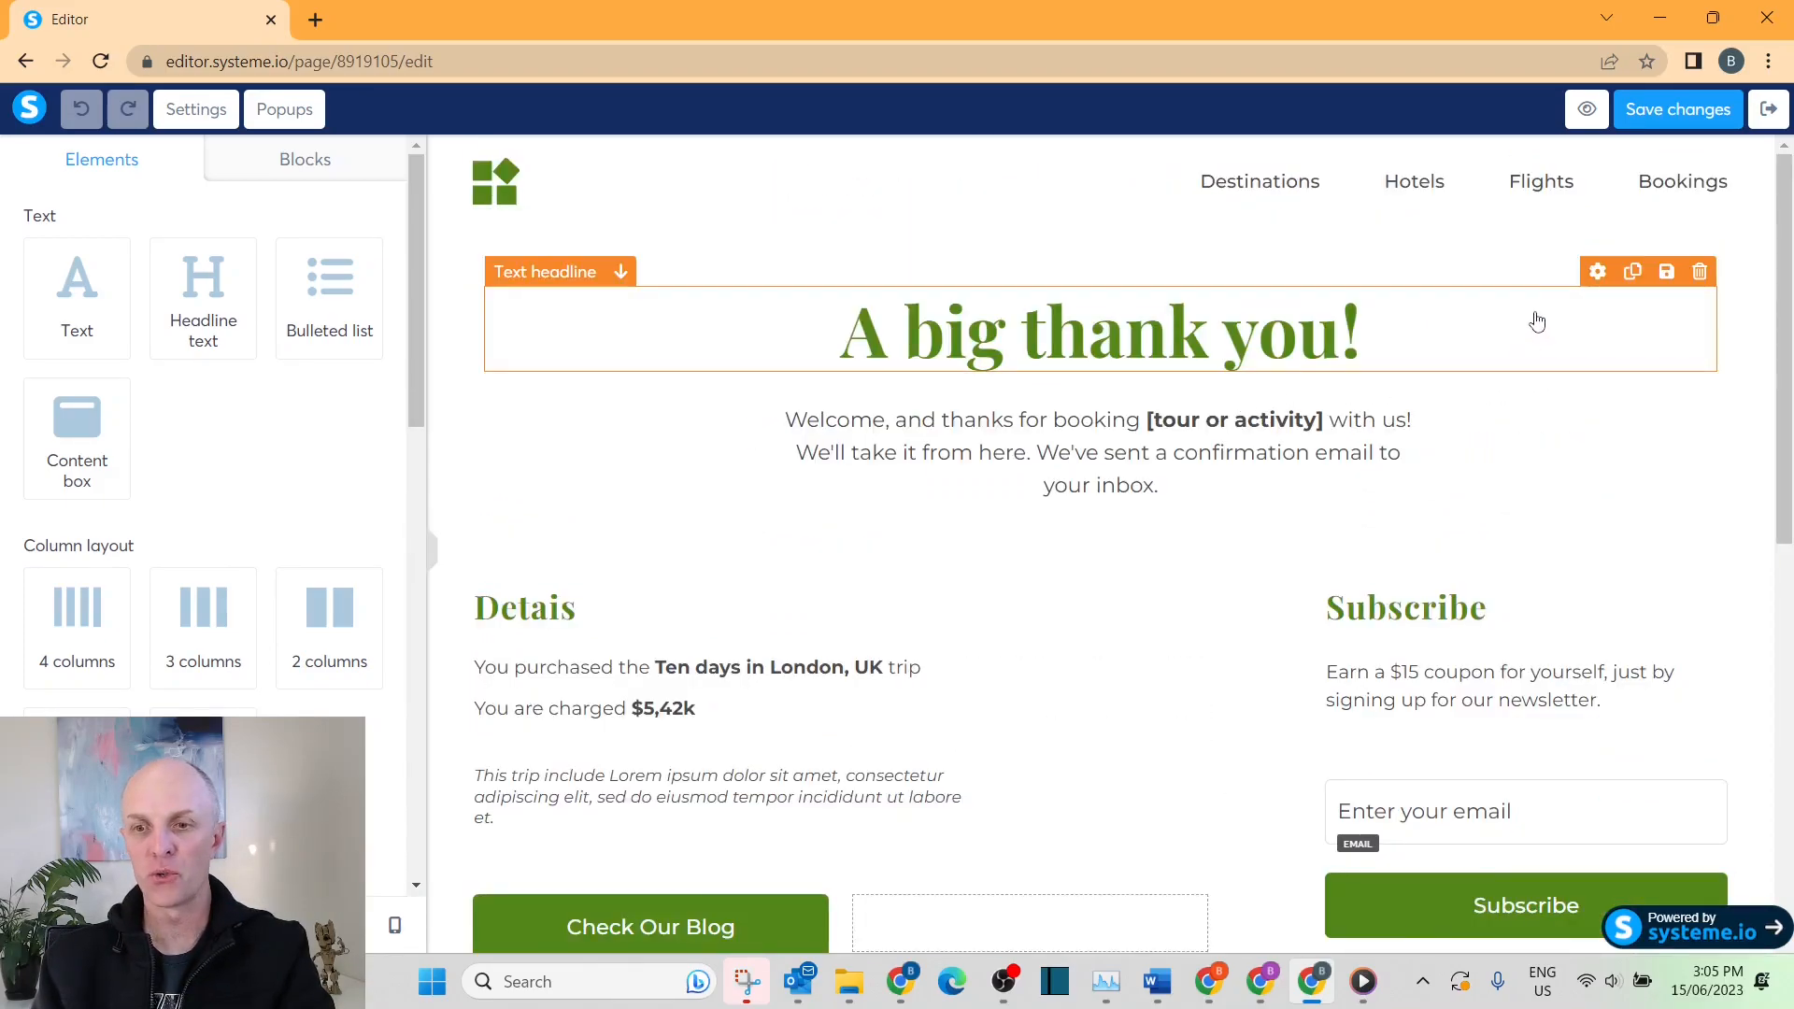
left_click(1769, 110)
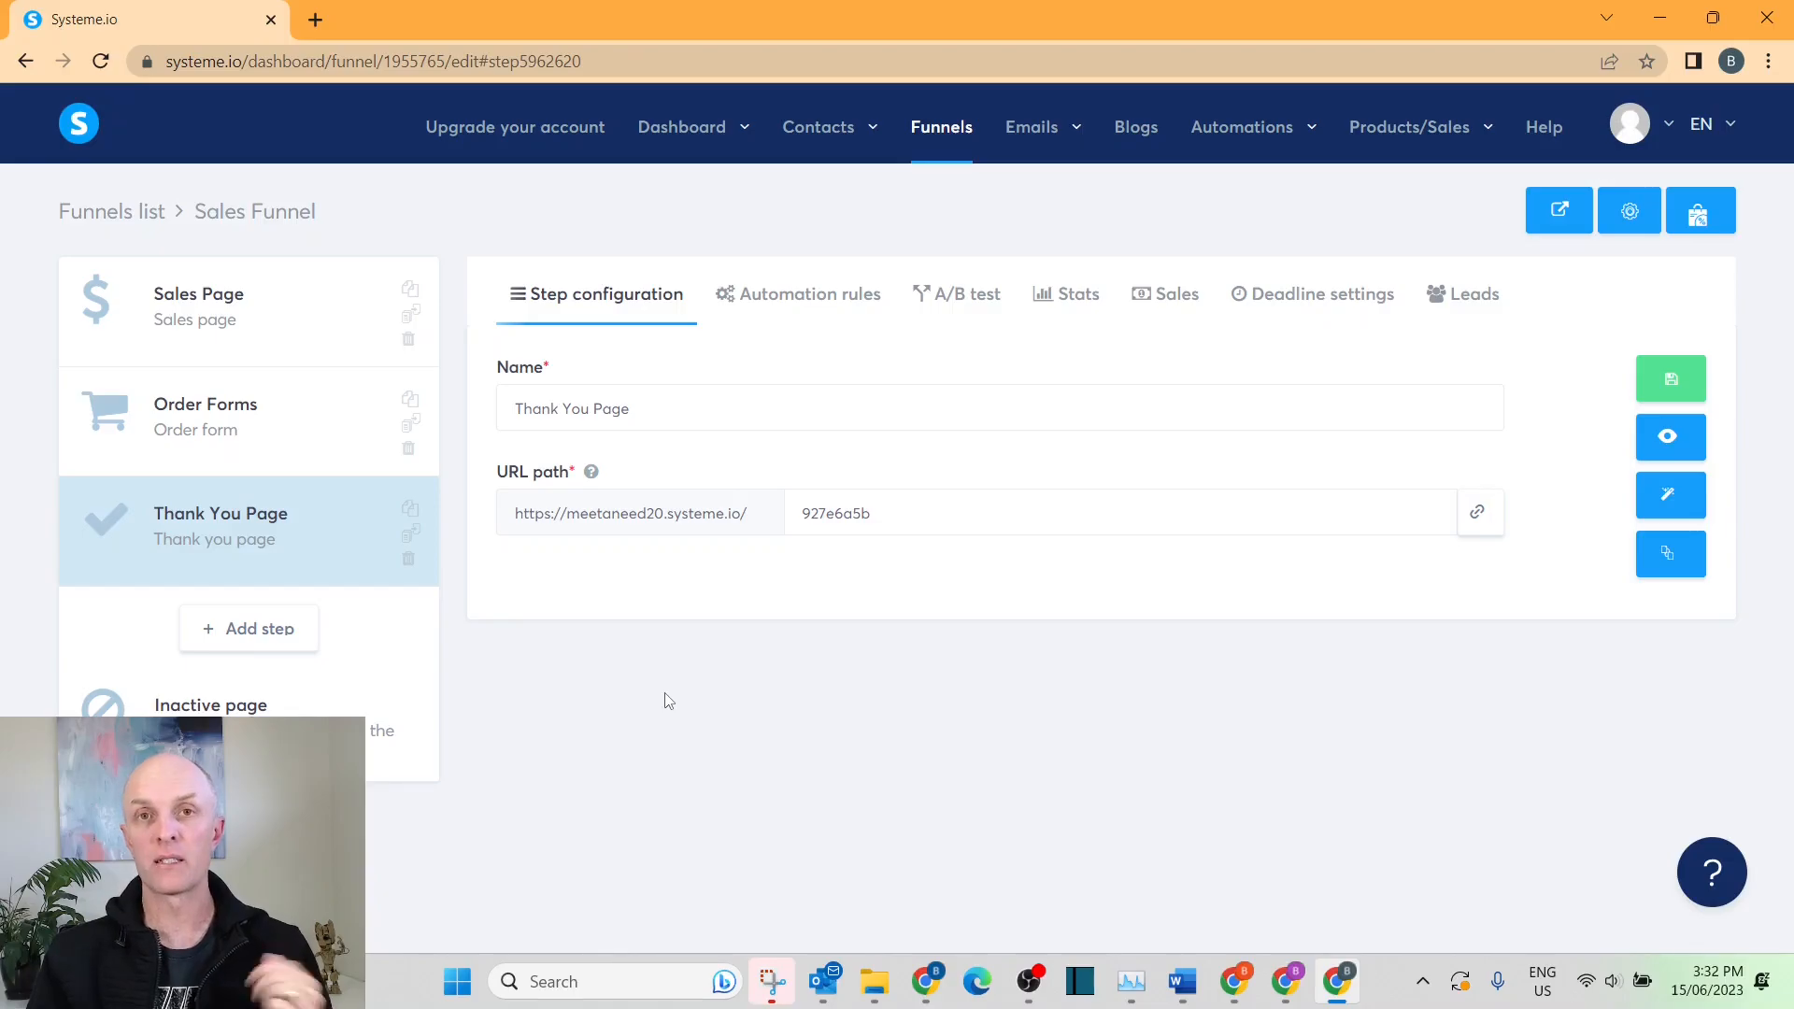
Switch the Order Forms step's offer type to Digital product.
left_click(228, 428)
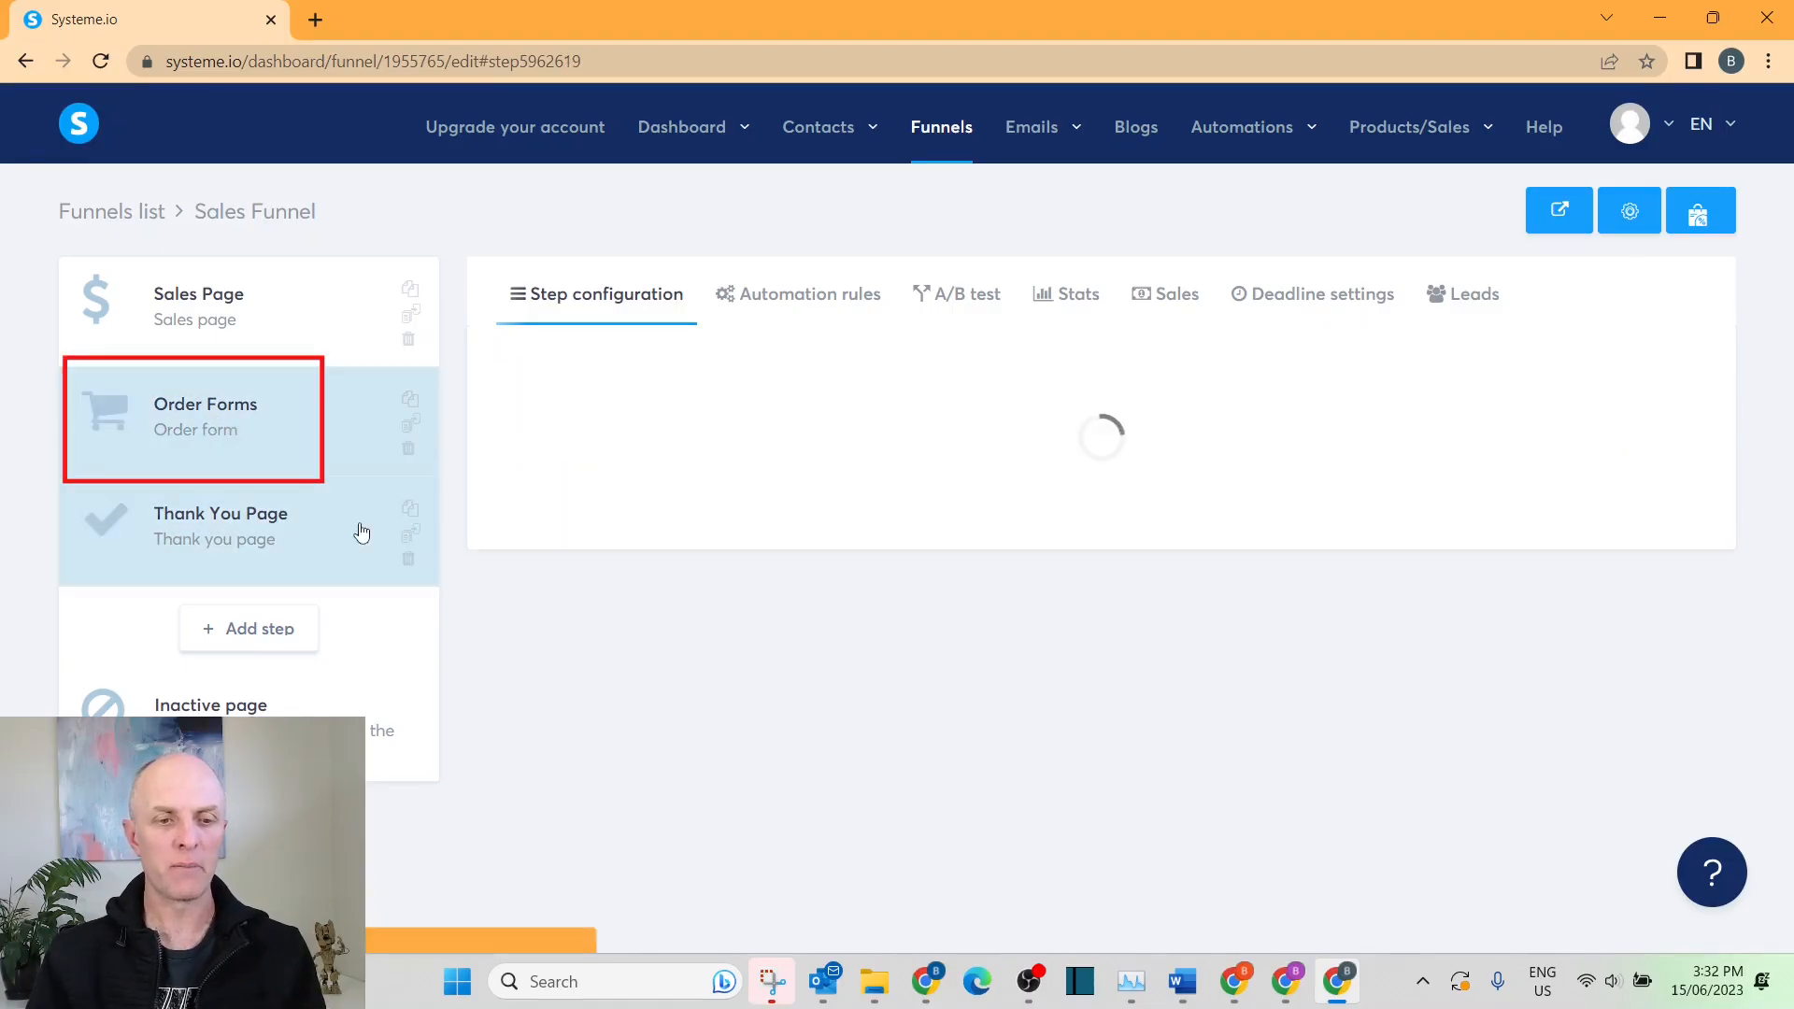
scroll(718, 487, "down", 3)
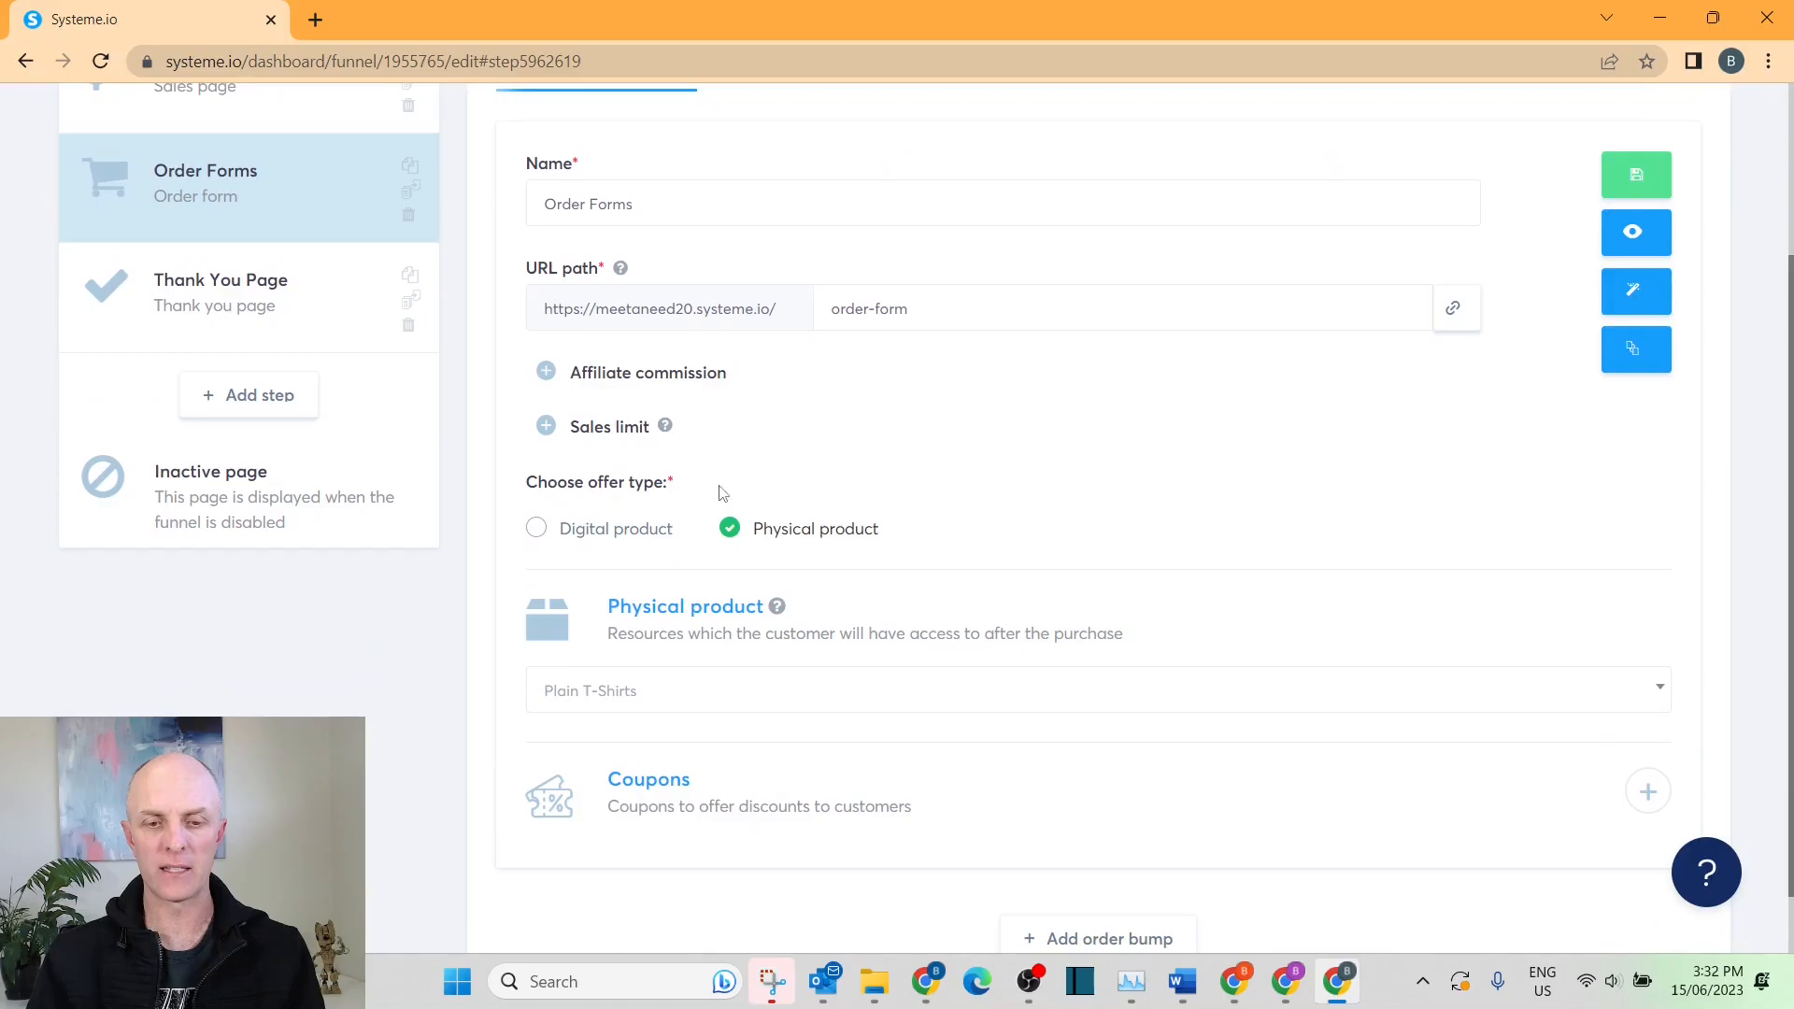
left_click(537, 529)
scroll(745, 500, "down", 2)
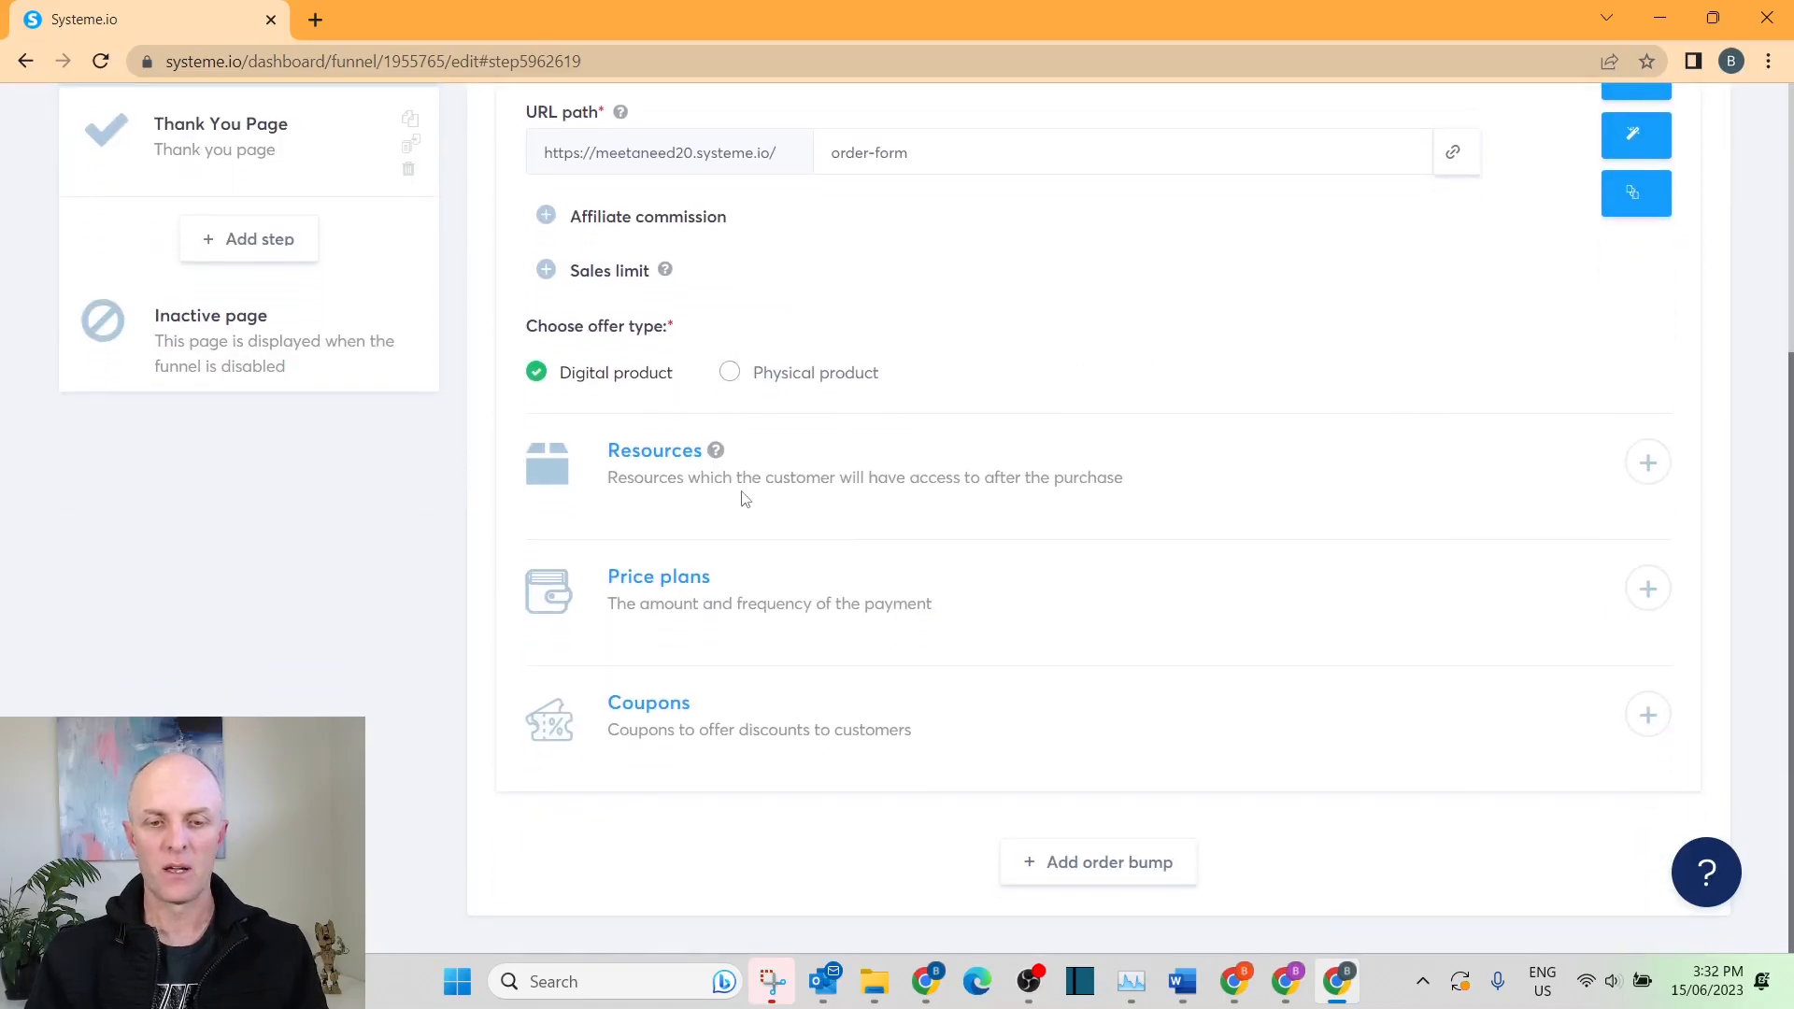
Add a resource of type Tag to the digital product offer and select the eBook tag.
left_click(1648, 464)
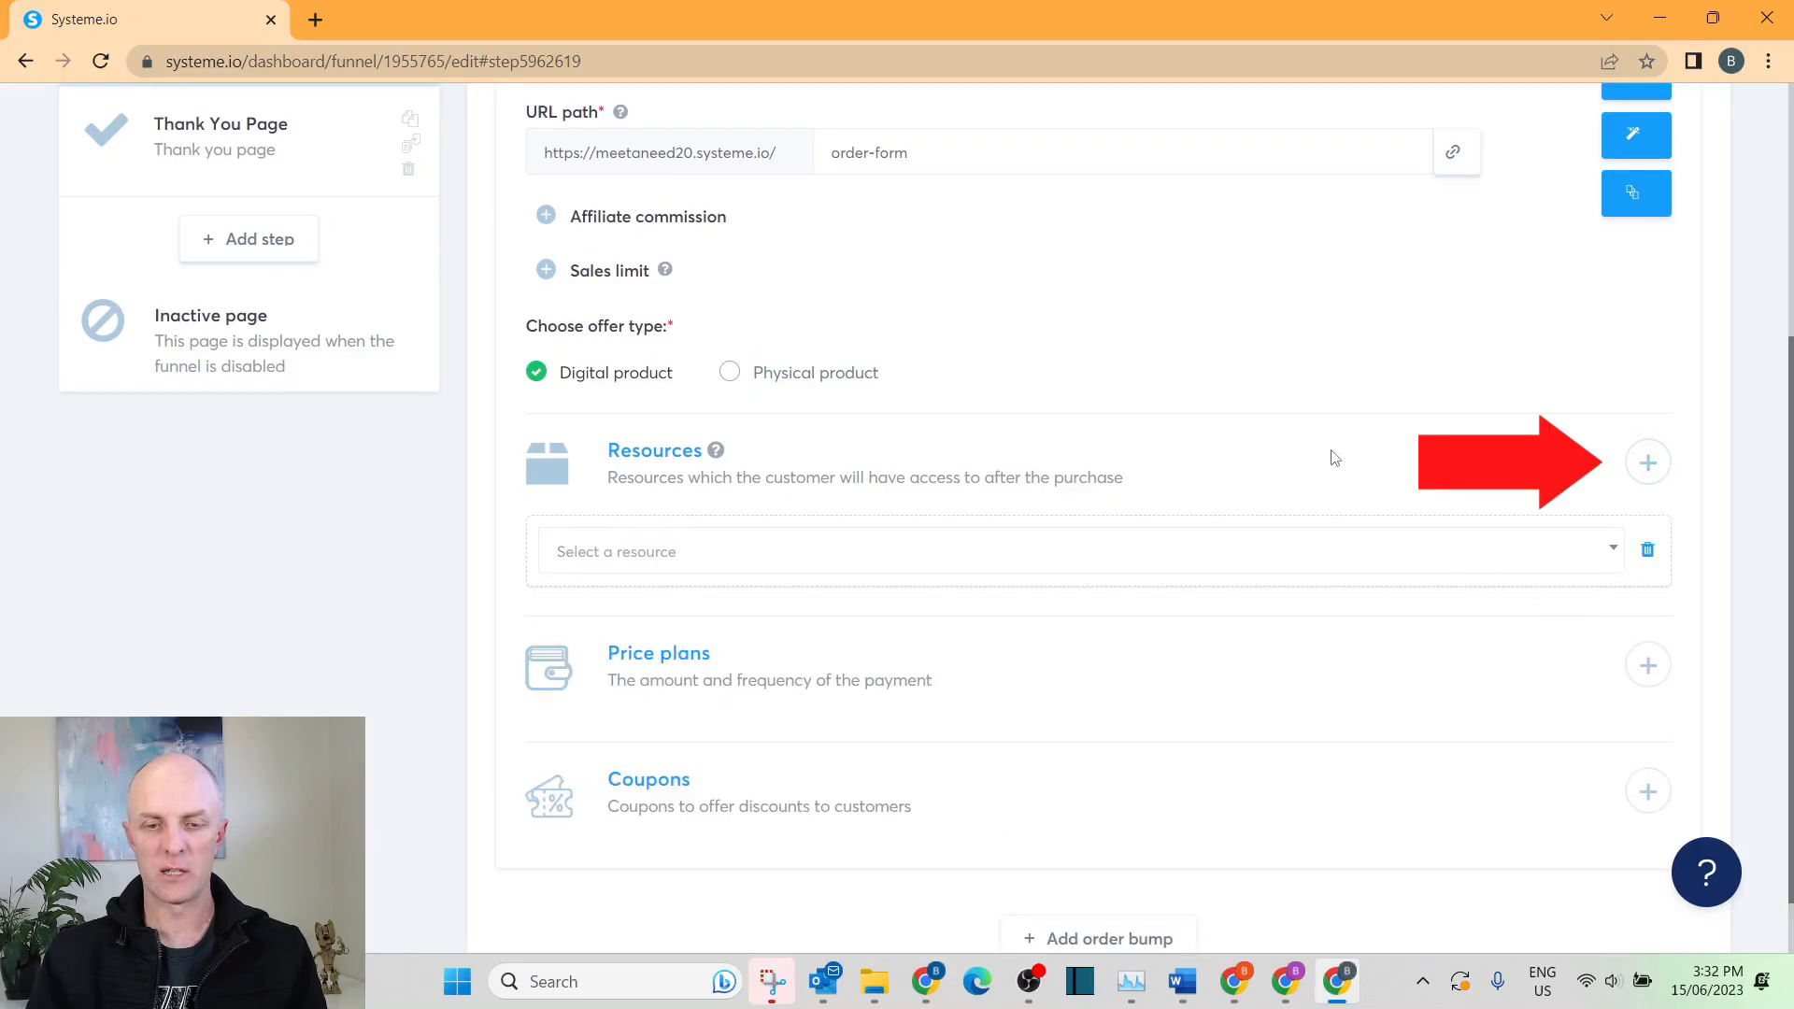
left_click(856, 571)
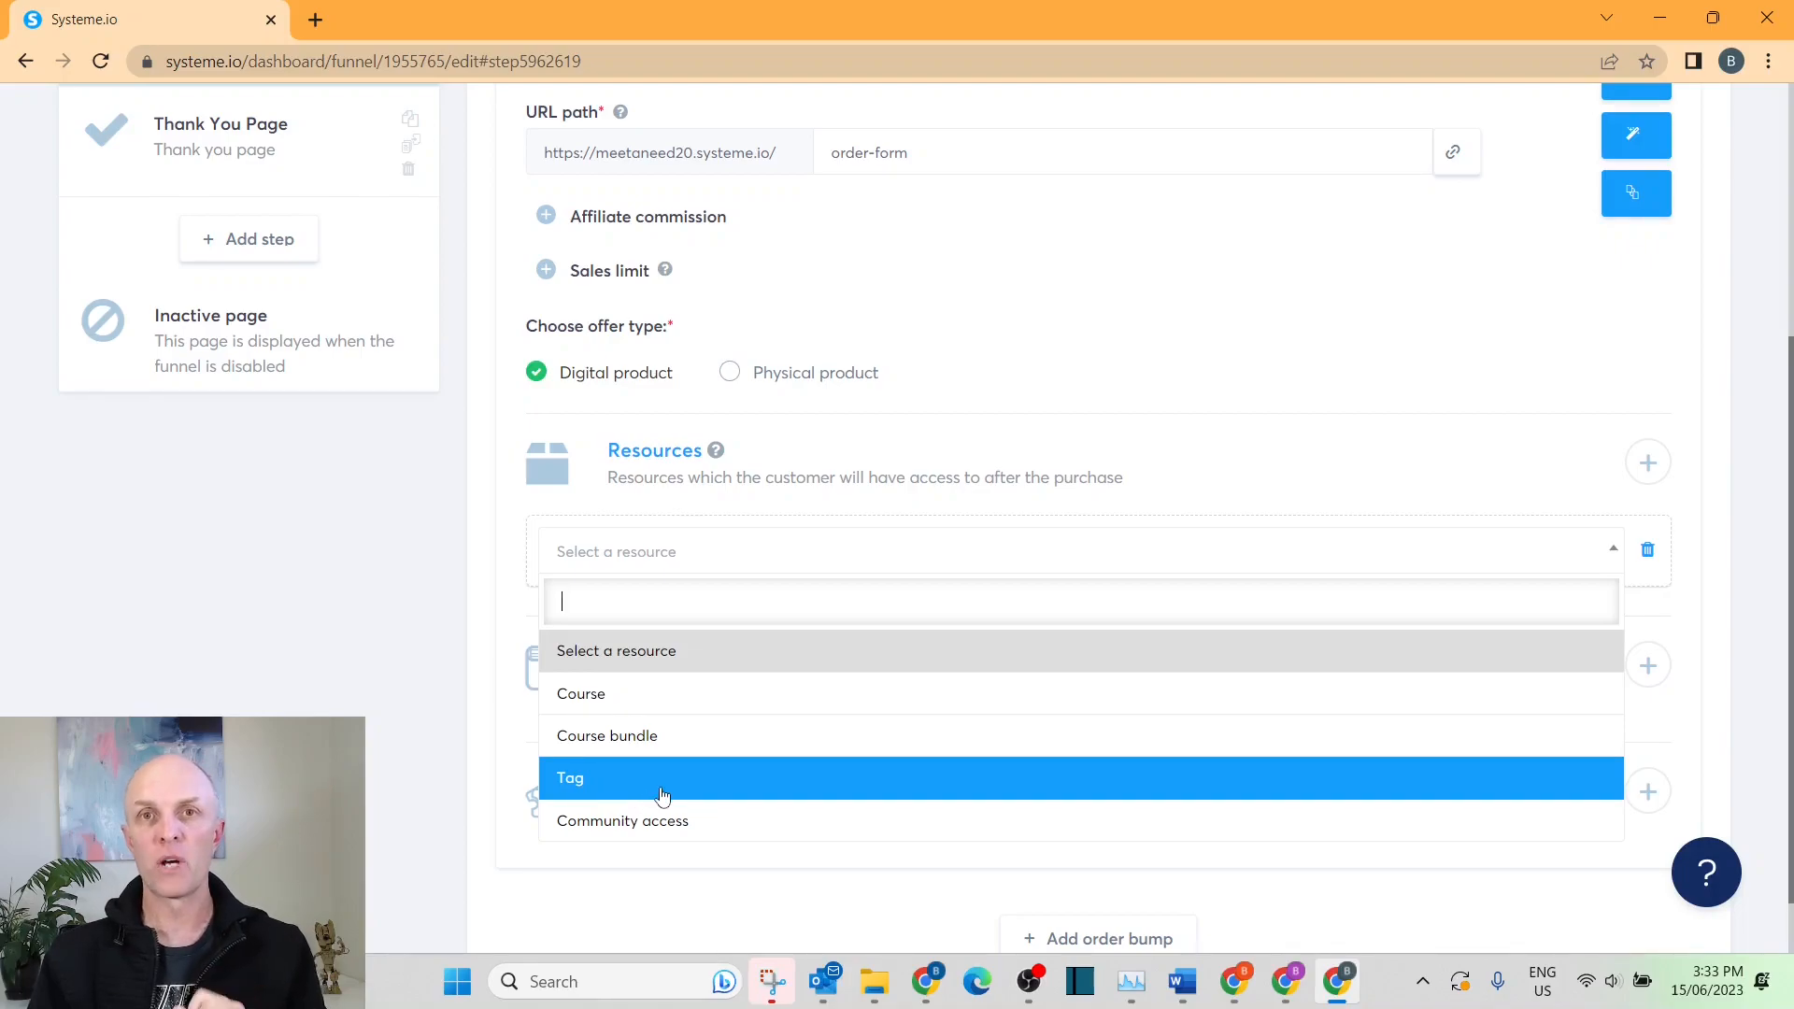
left_click(612, 793)
left_click(726, 647)
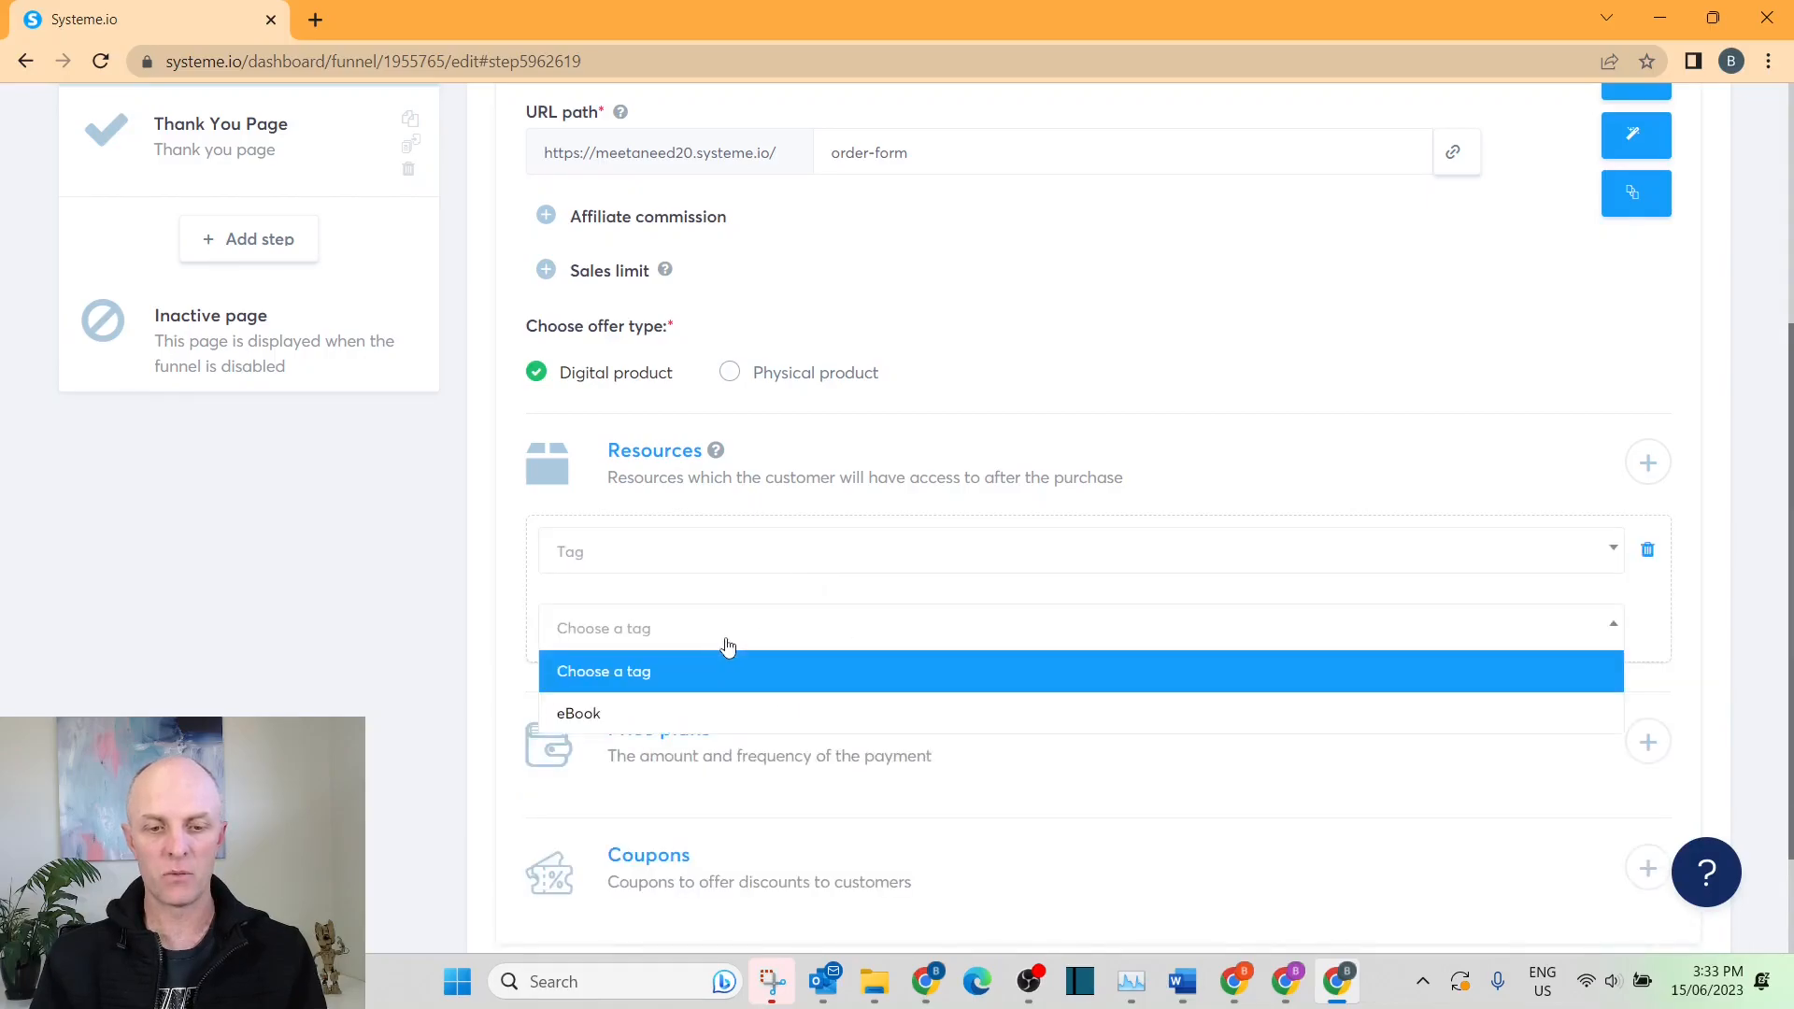
left_click(725, 713)
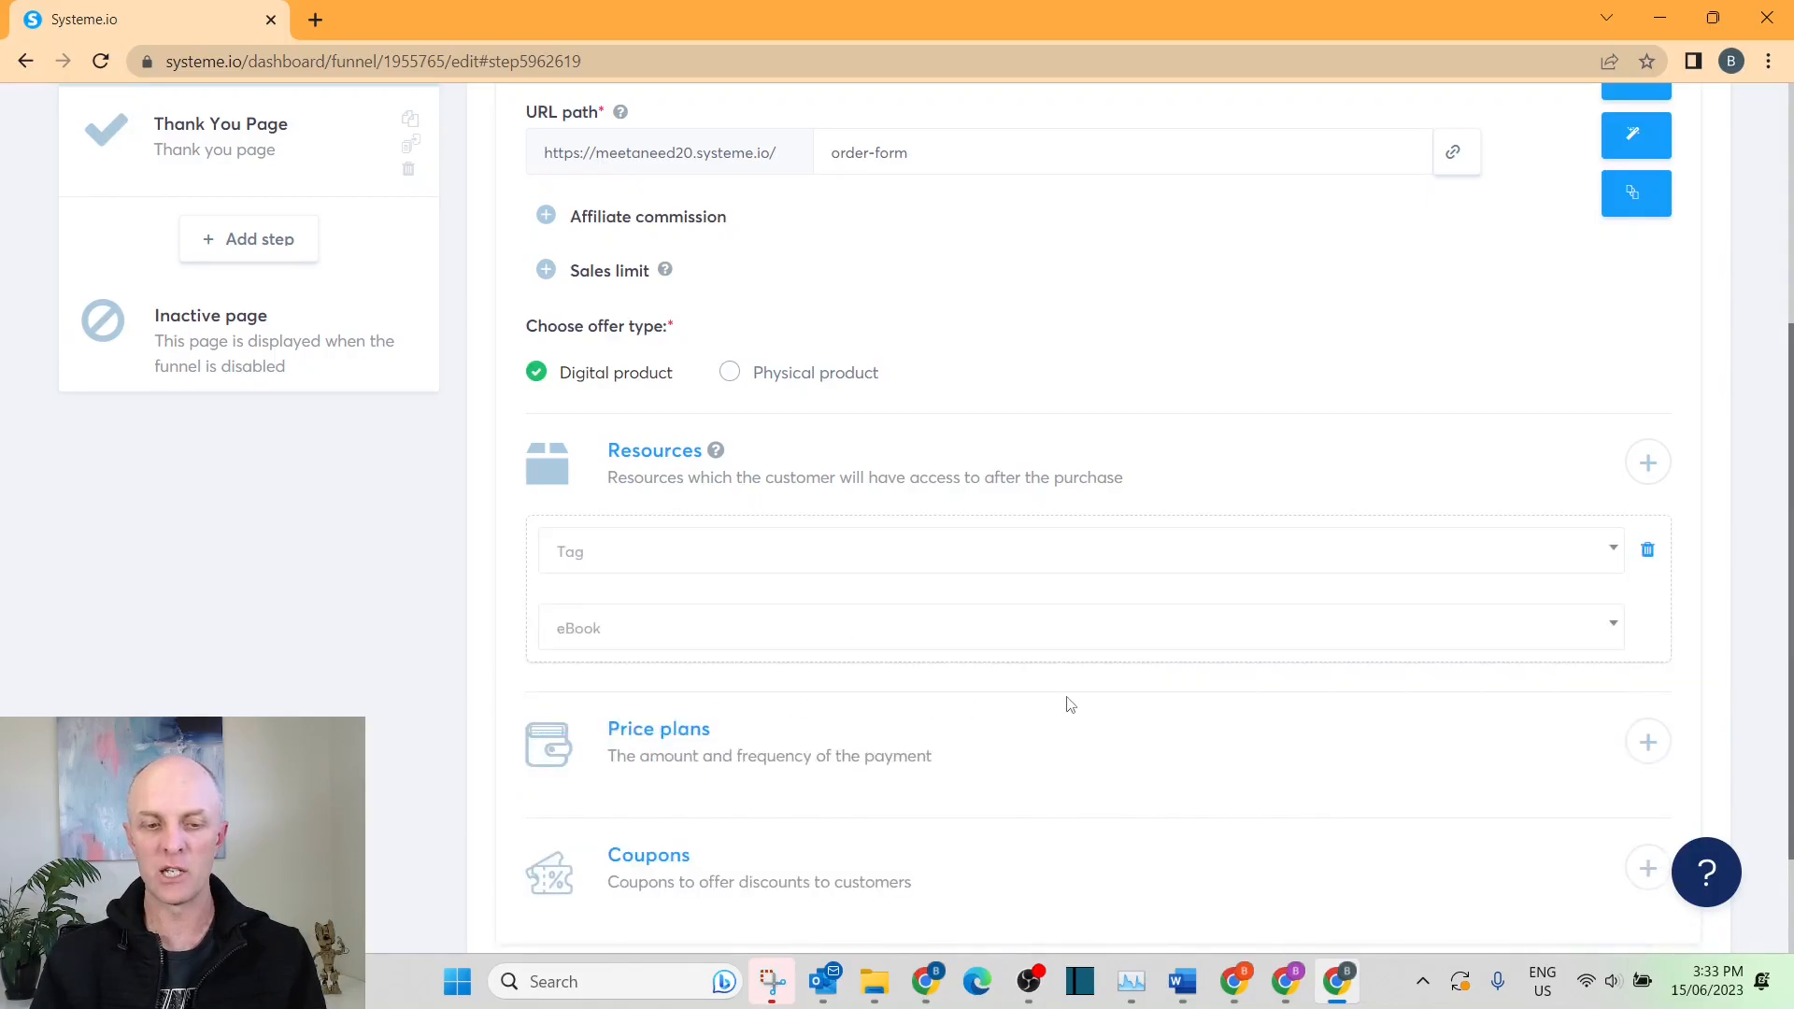
Start adding a price plan to the digital product offer and check the existing plans of type One-time payment.
scroll(1197, 703, "down", 2)
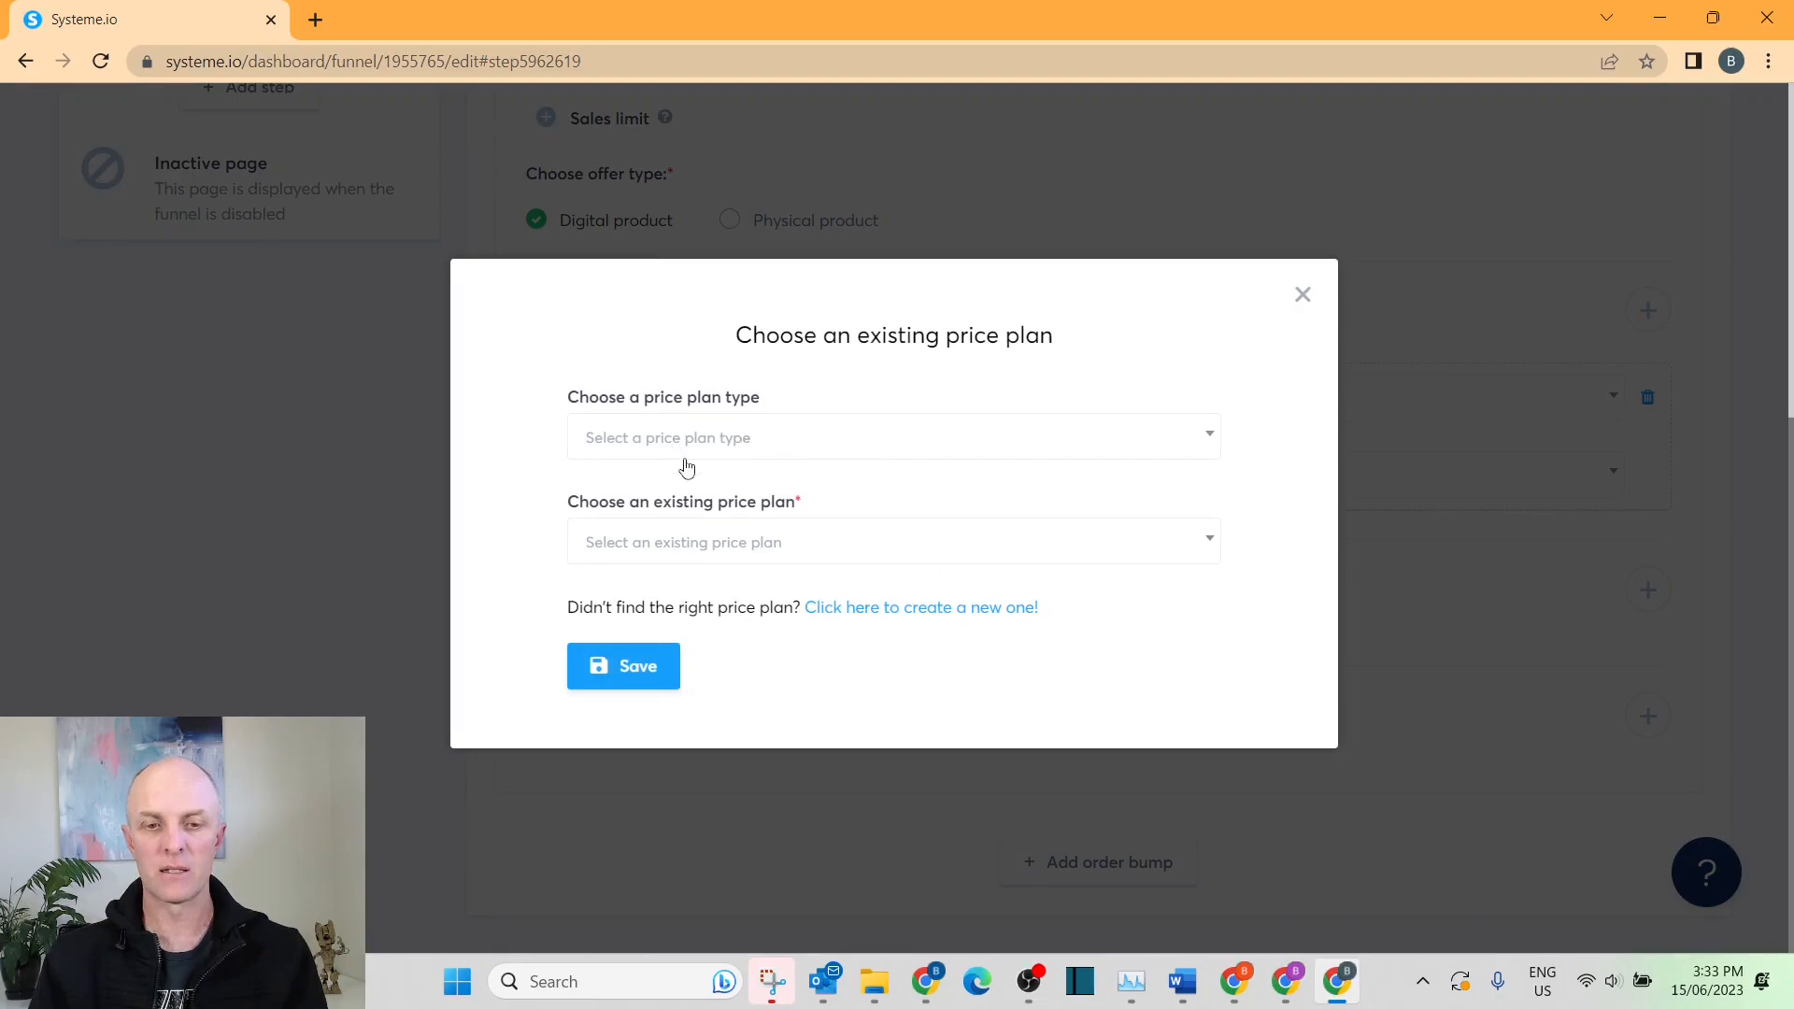
left_click(797, 445)
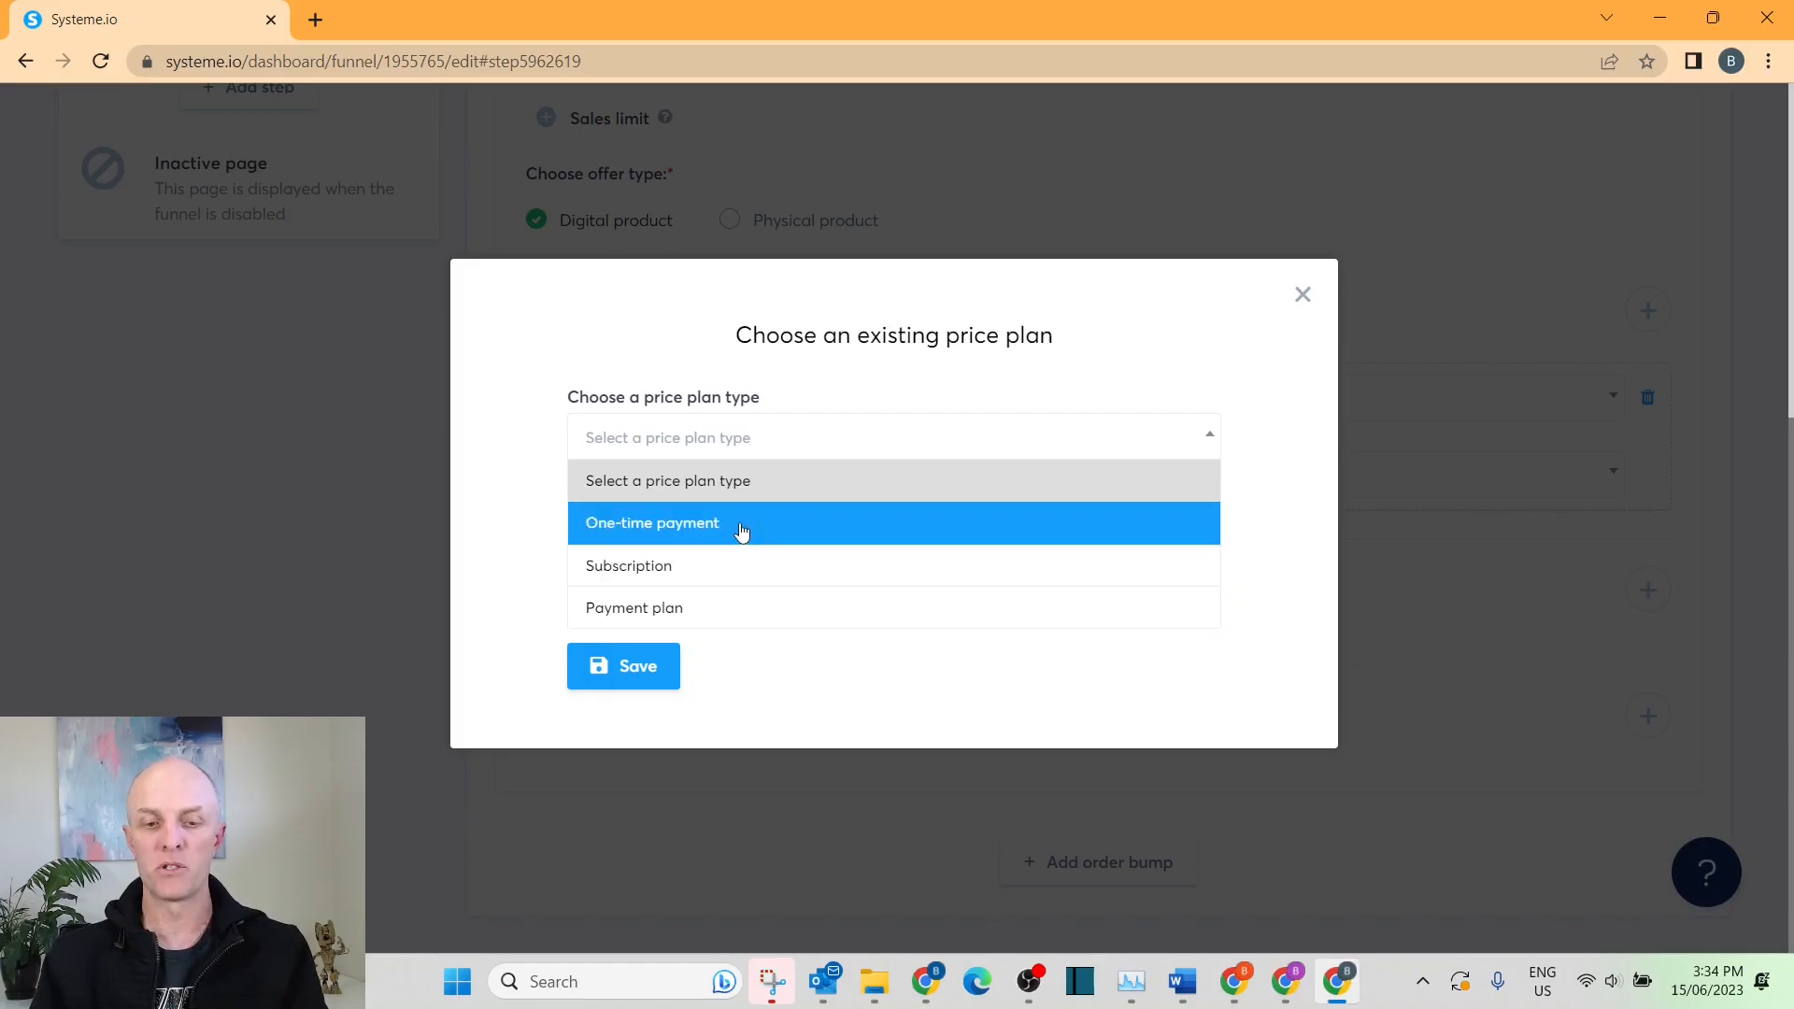
left_click(674, 531)
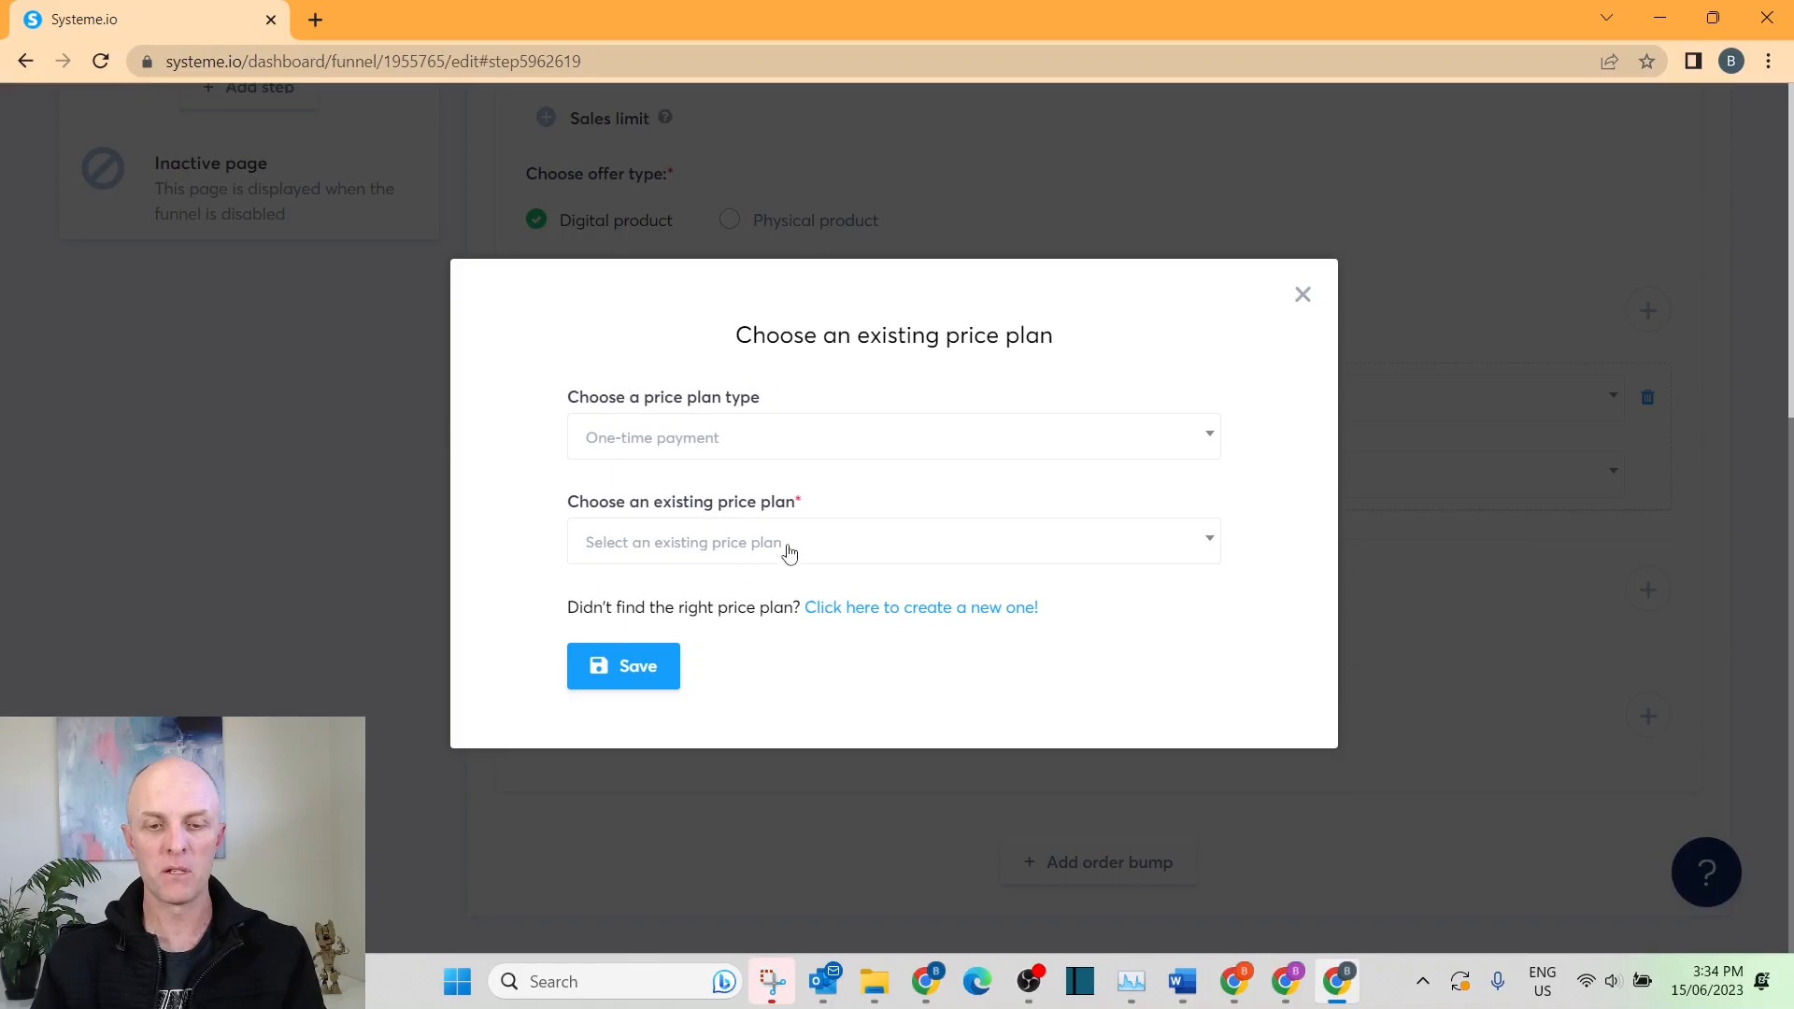
left_click(972, 550)
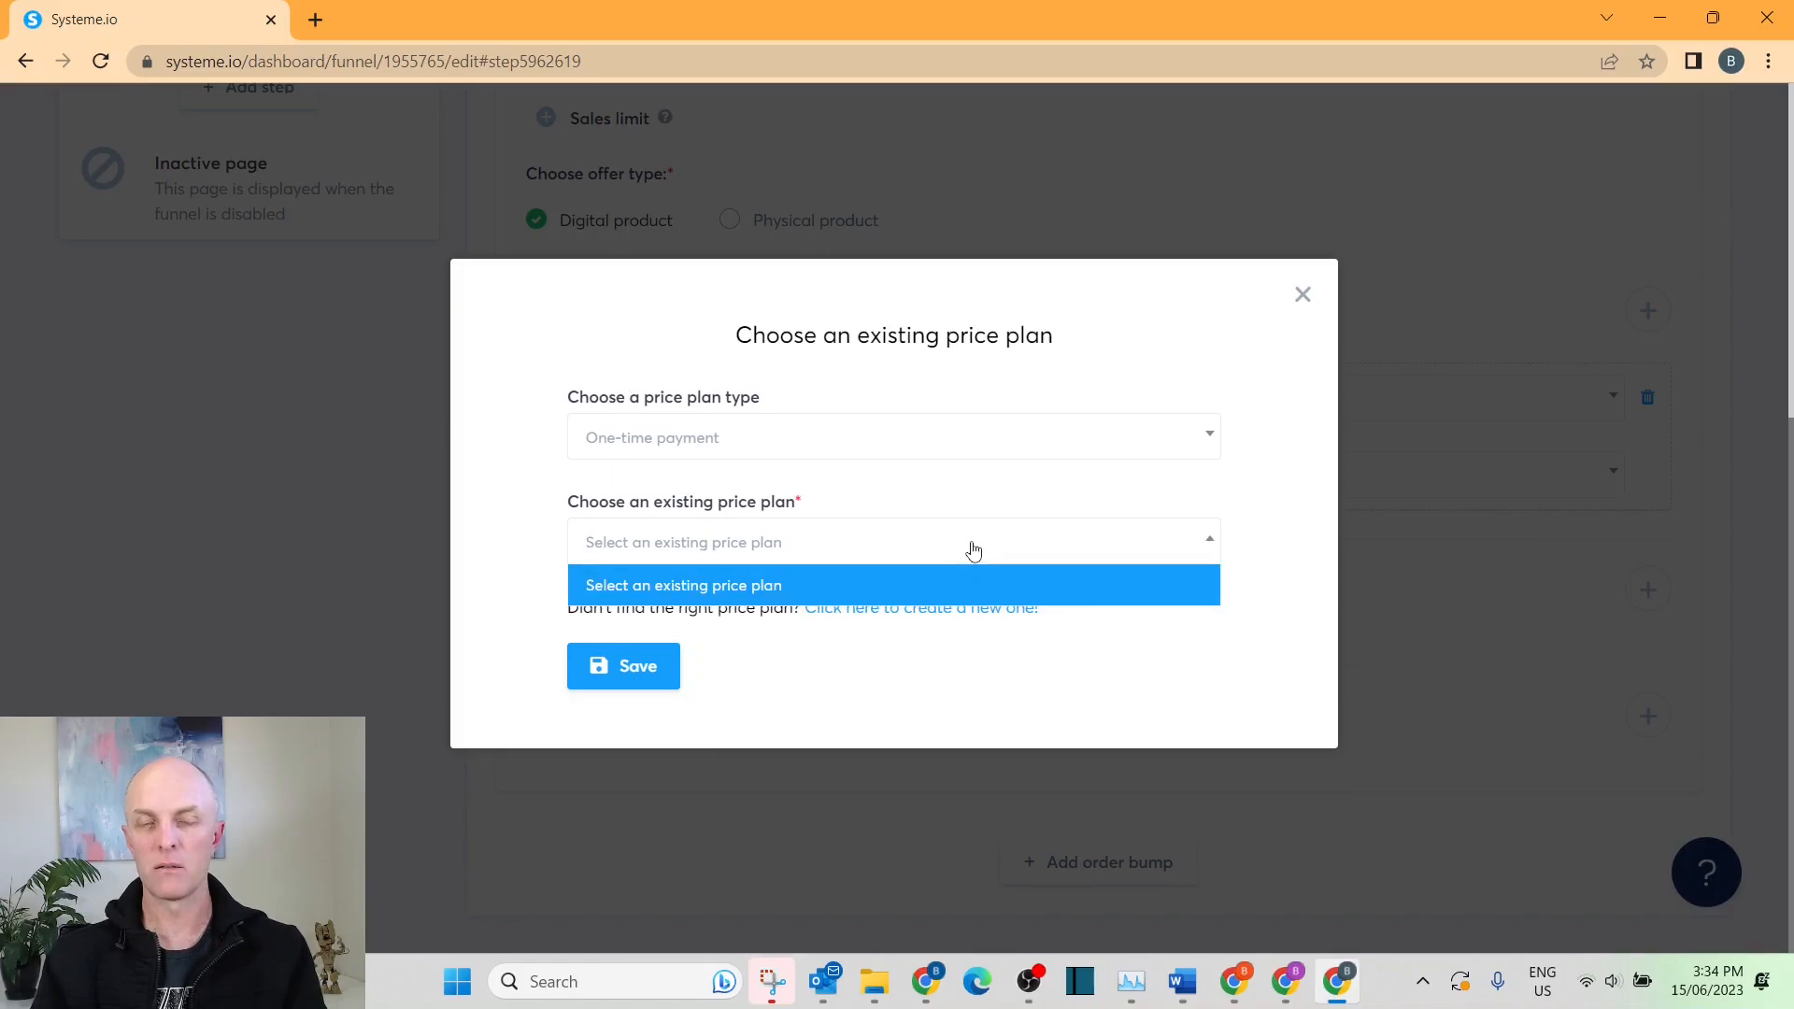
left_click(972, 550)
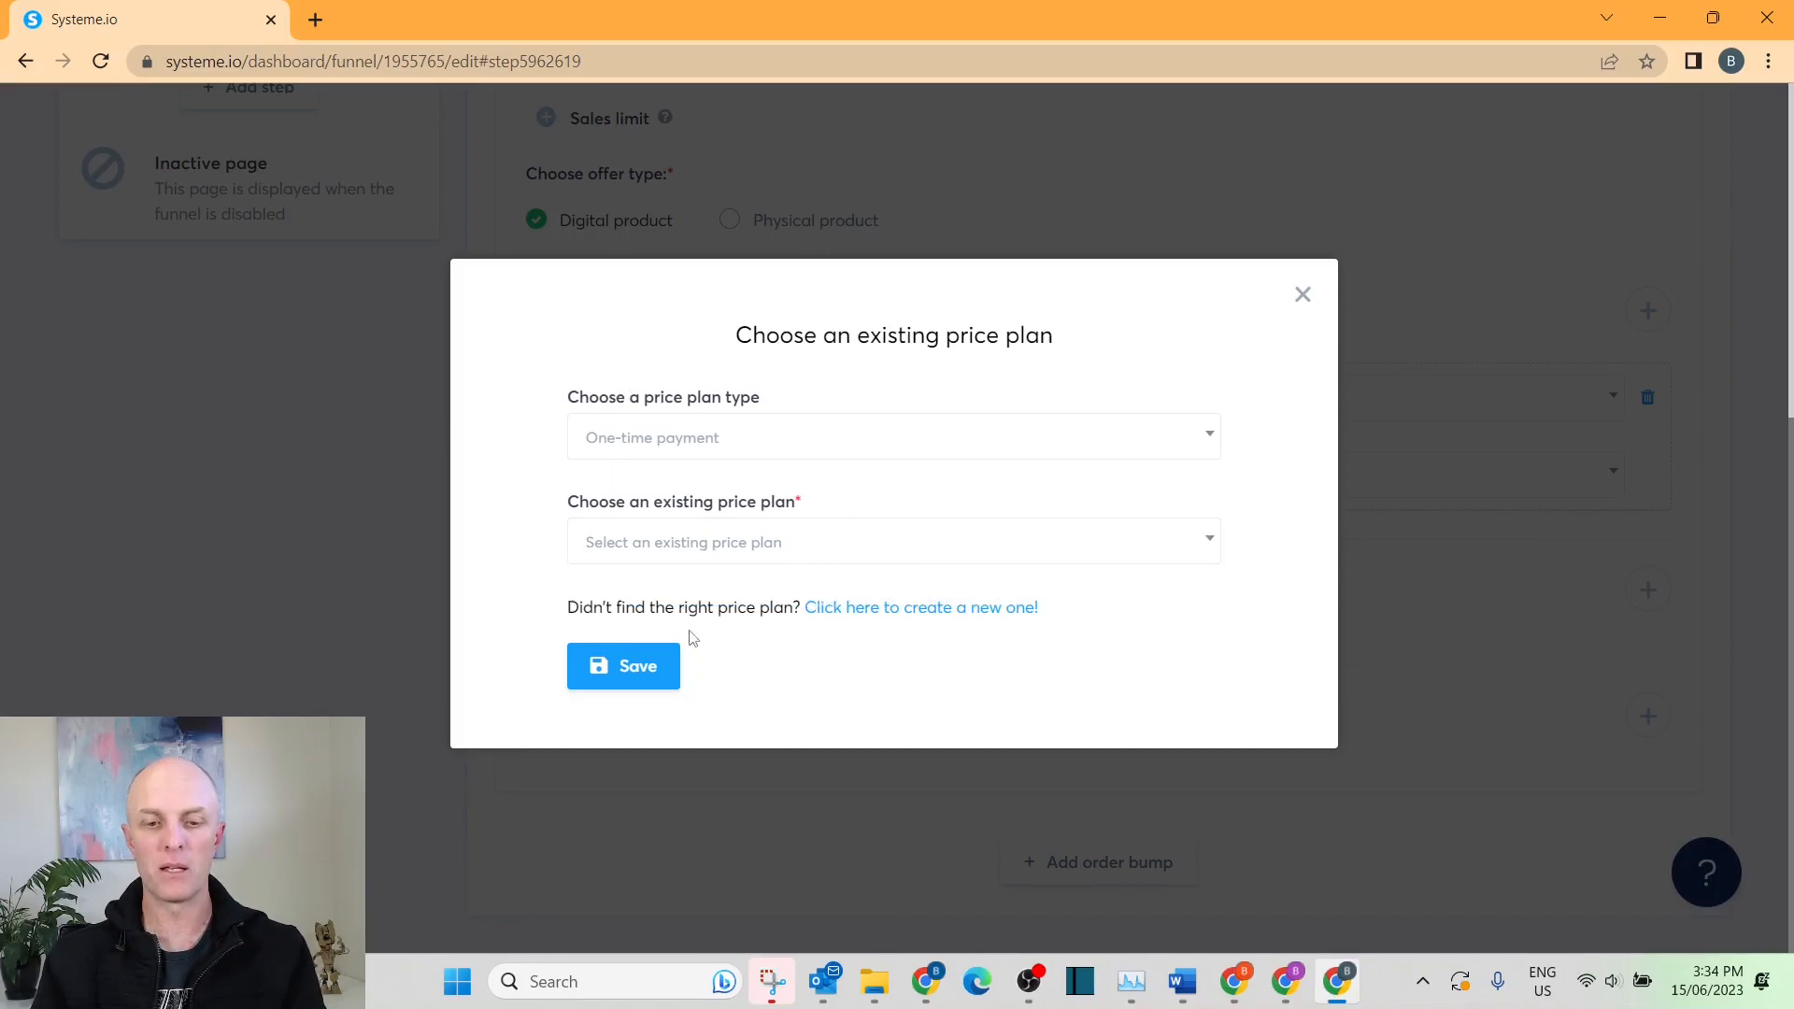
Start a new price plan named "Master eBook" on the dashboard and "Master ebook One Time payment" on the order form.
left_click(925, 609)
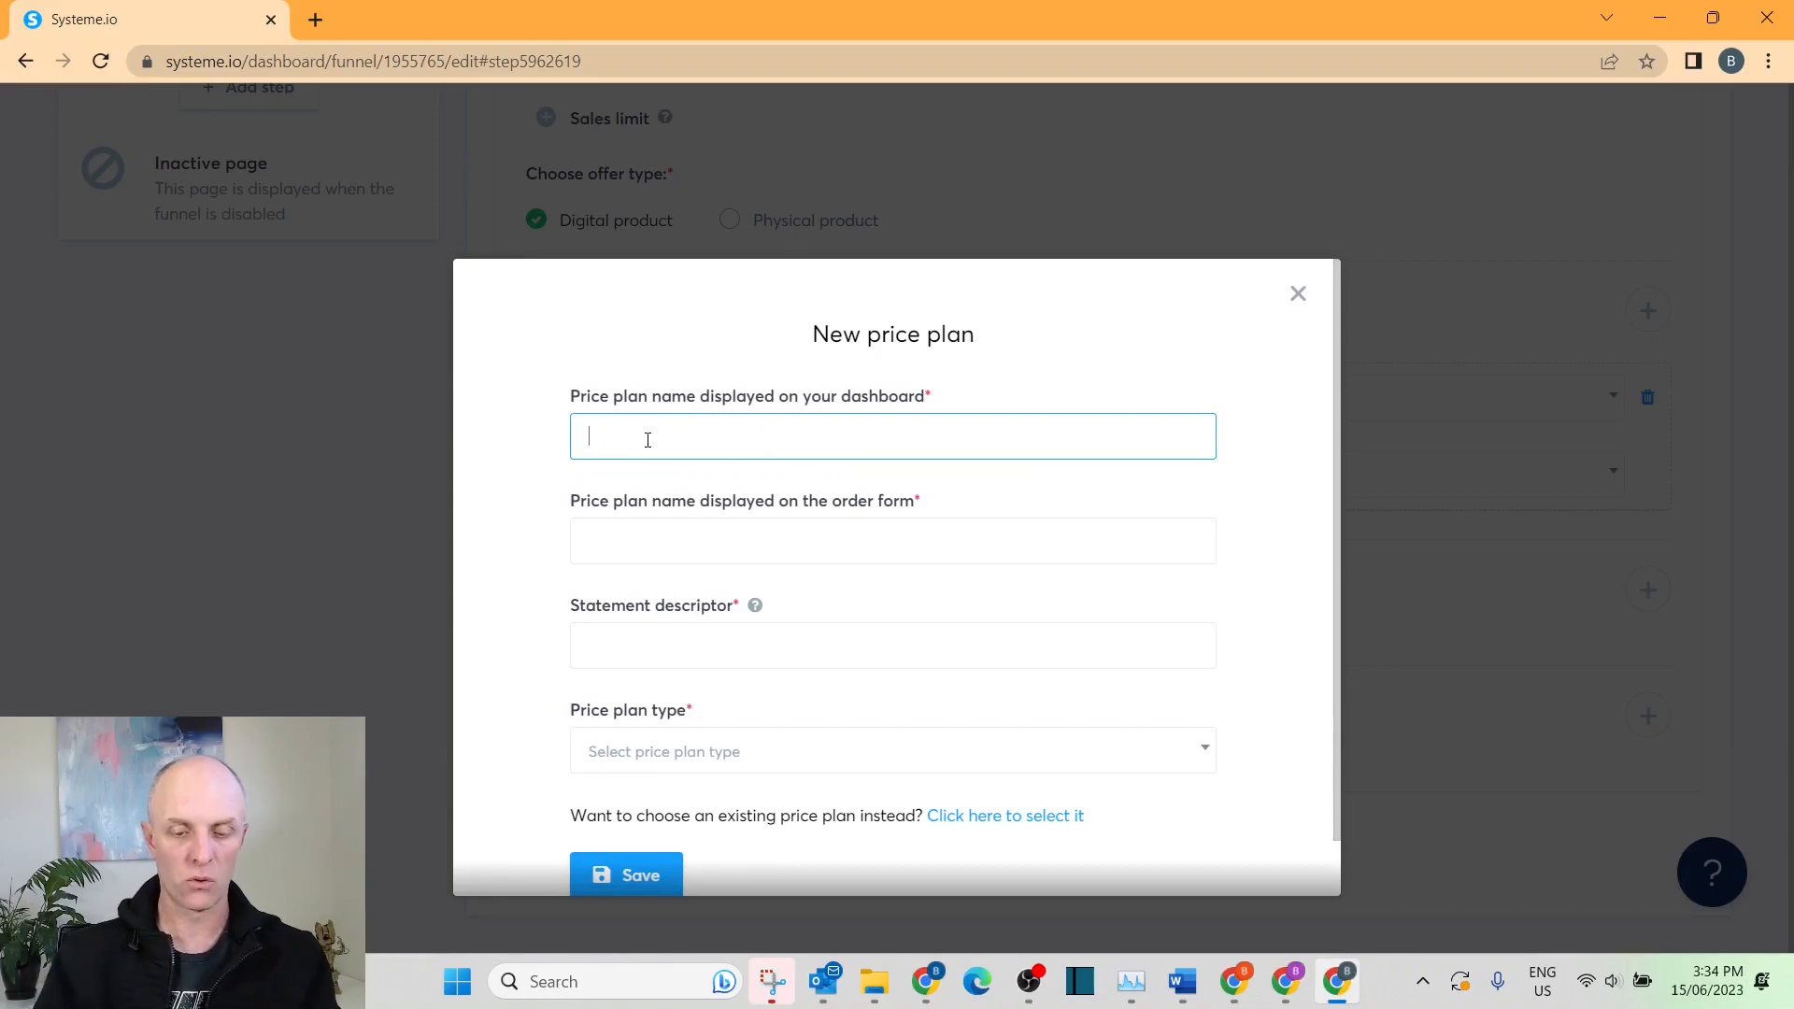
type("Mast")
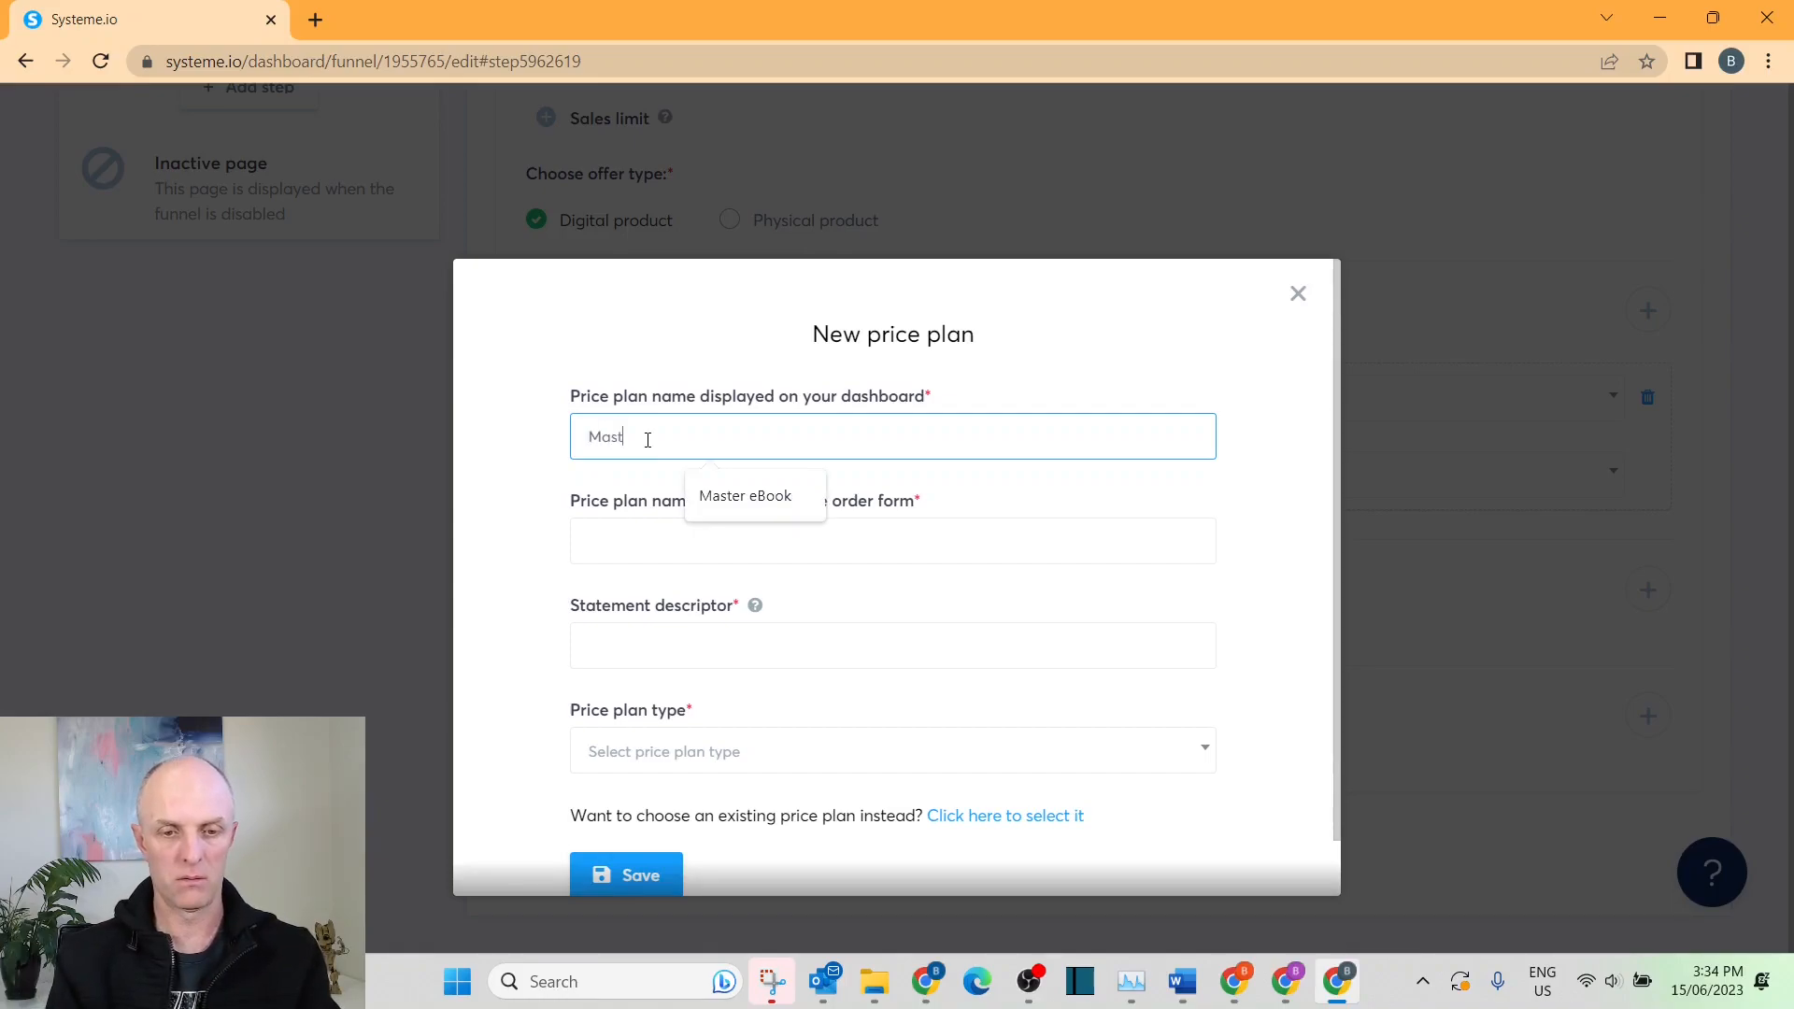
type("er eBook")
left_click(744, 498)
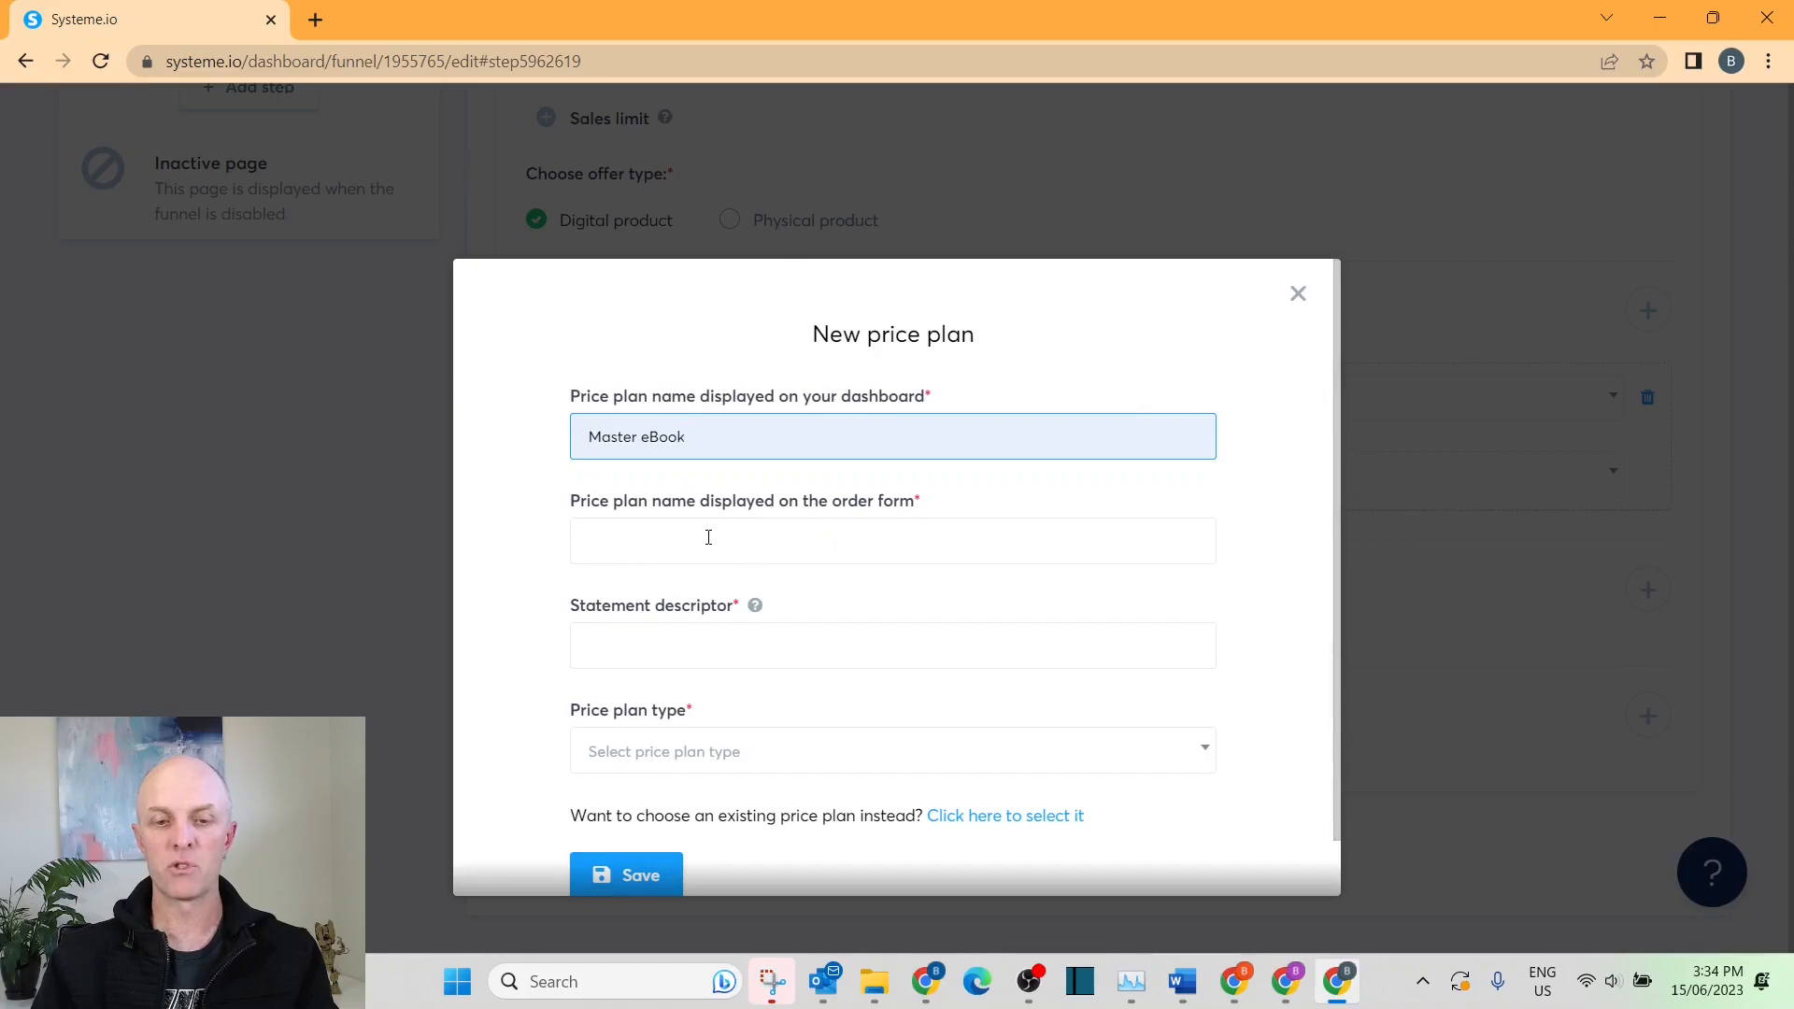
left_click(660, 544)
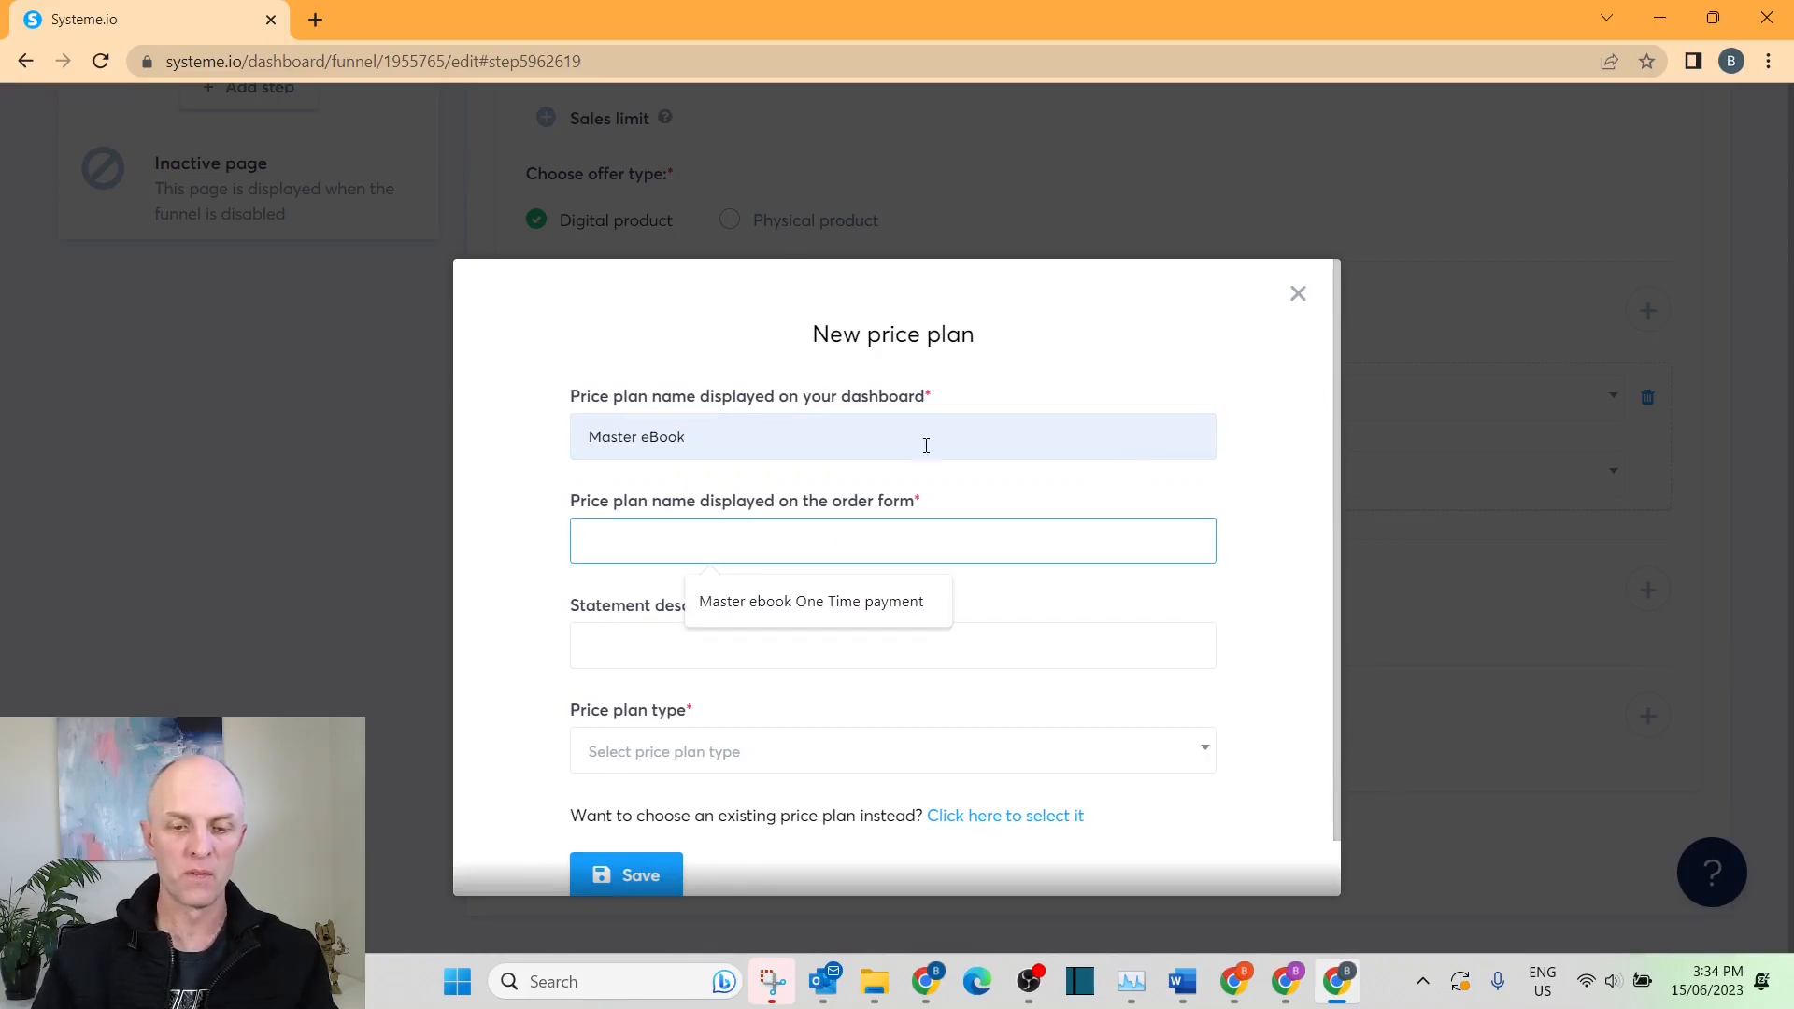
left_click(748, 608)
left_click(788, 619)
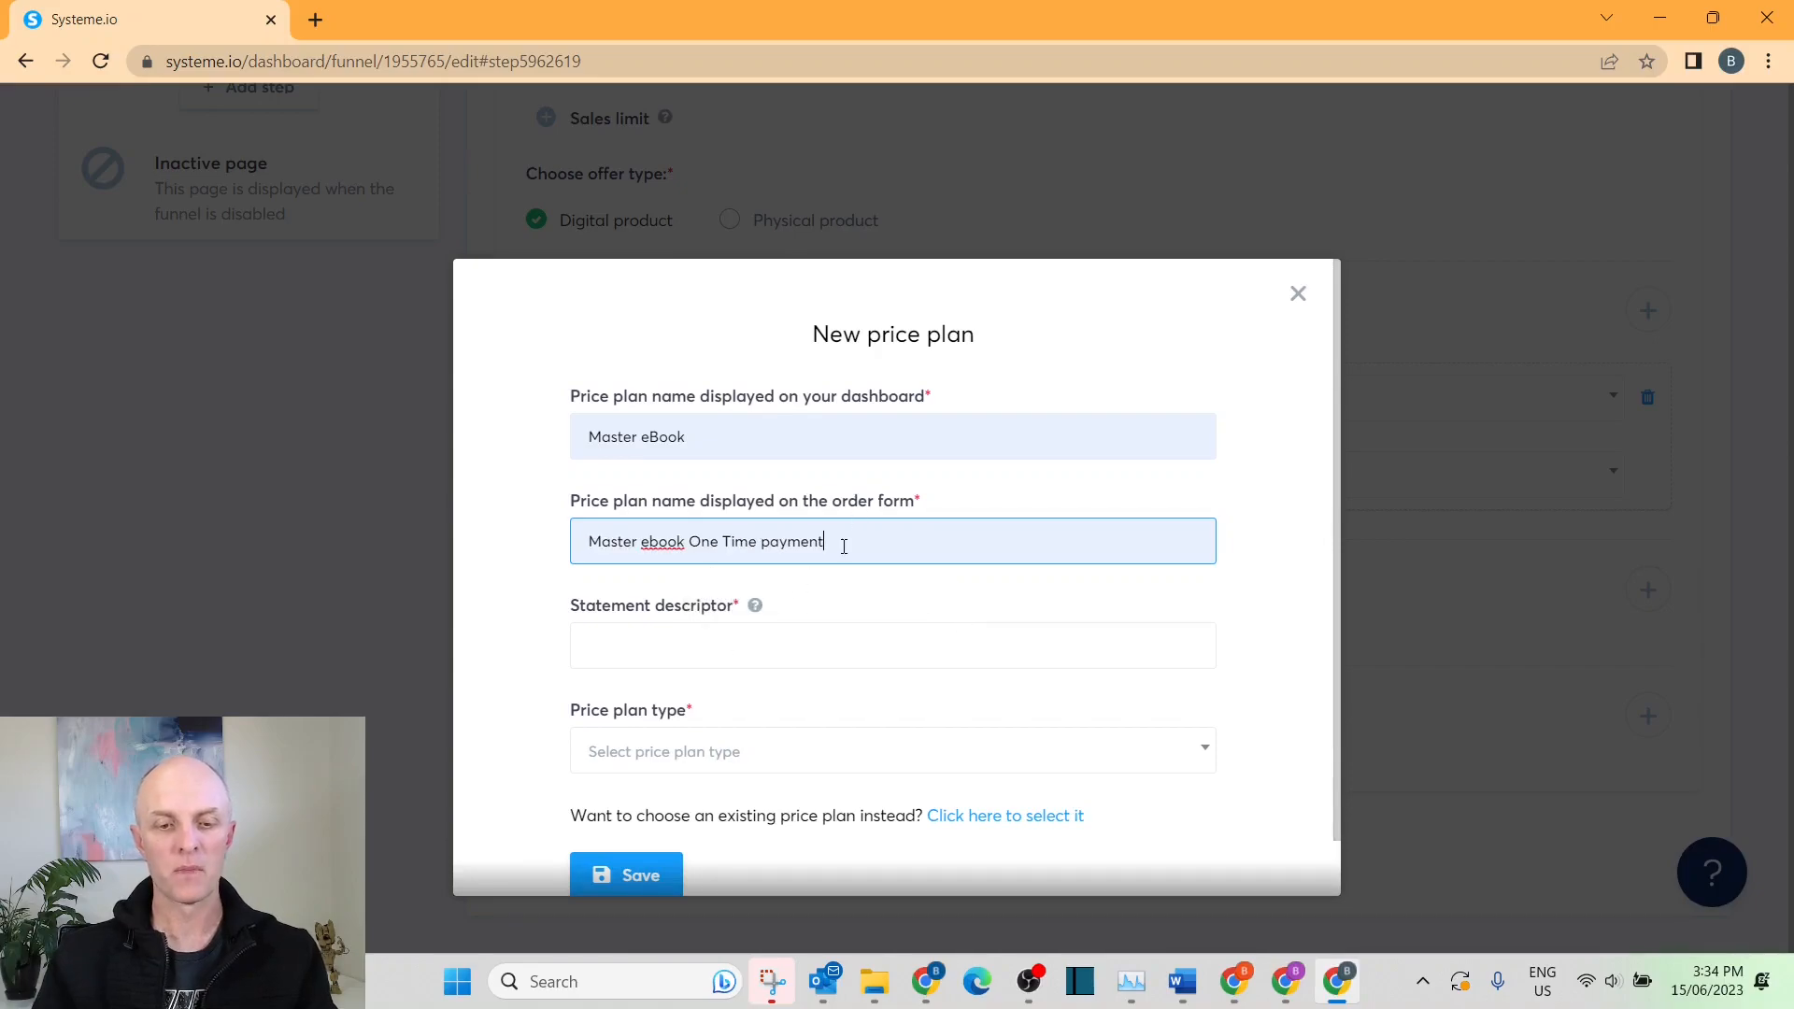
Set the new price plan's statement descriptor to "Company Product".
scroll(783, 601, "down", 1)
left_click(821, 578)
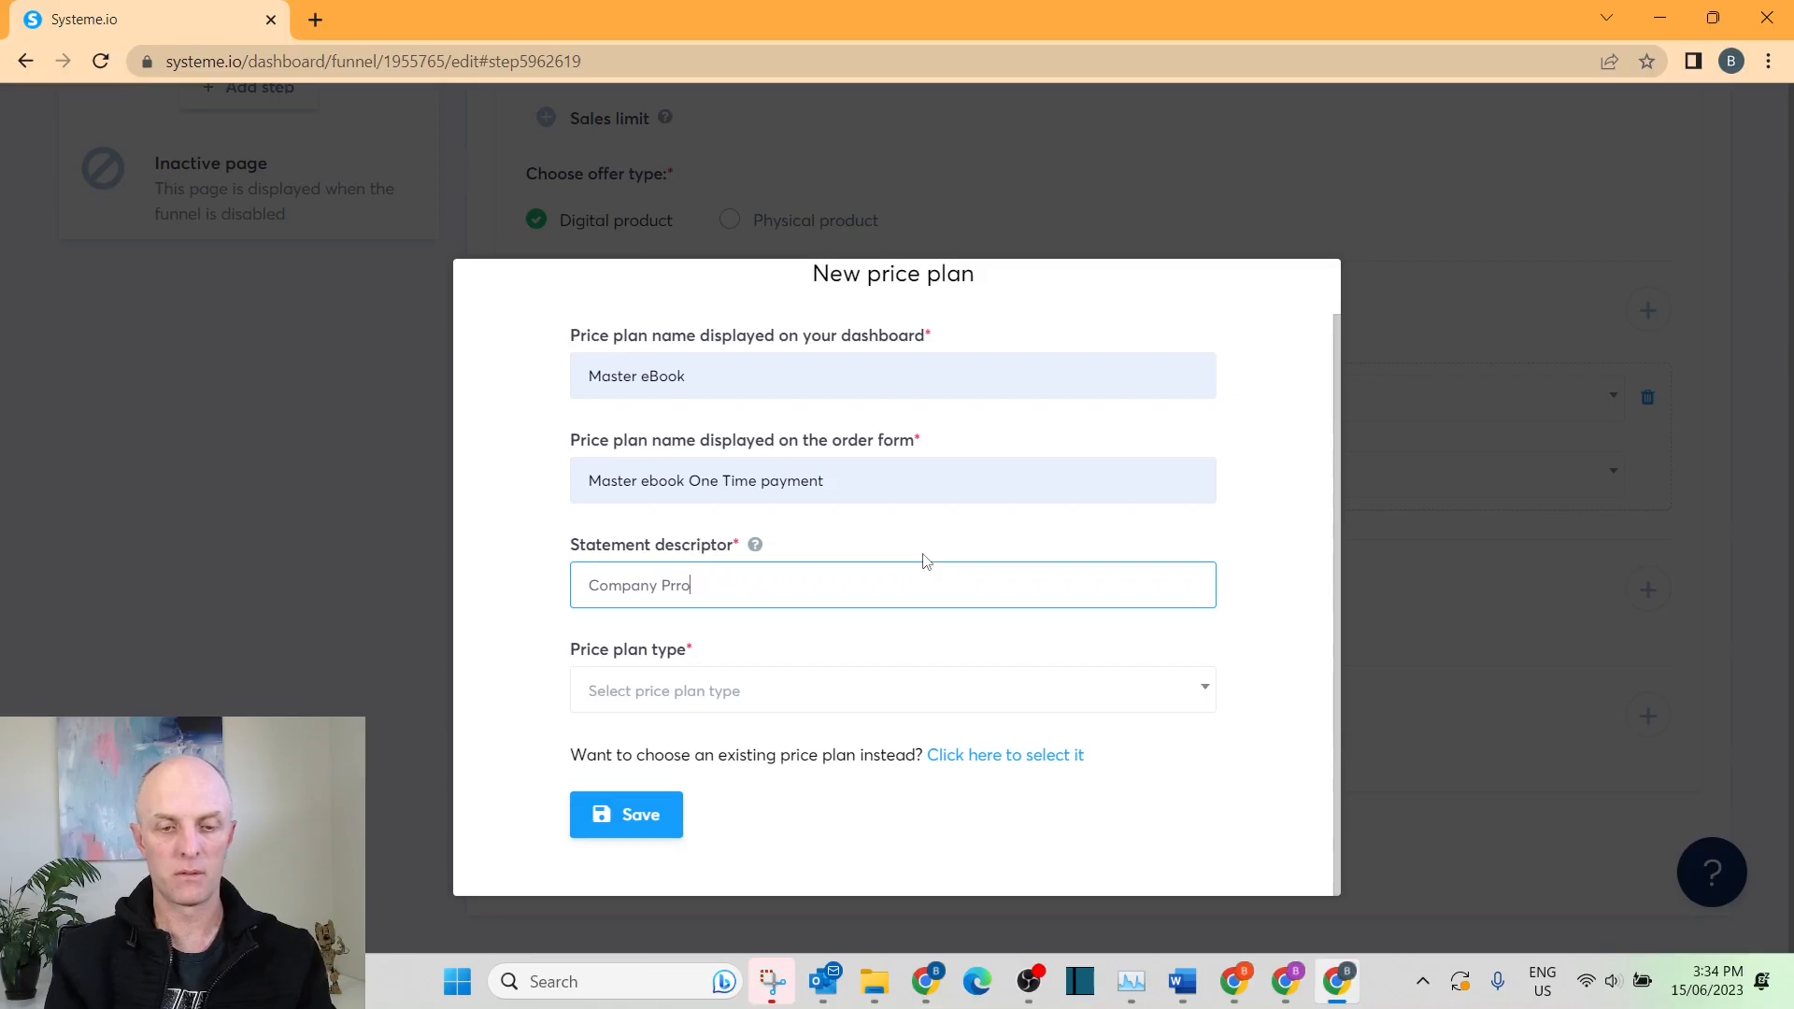
type("t")
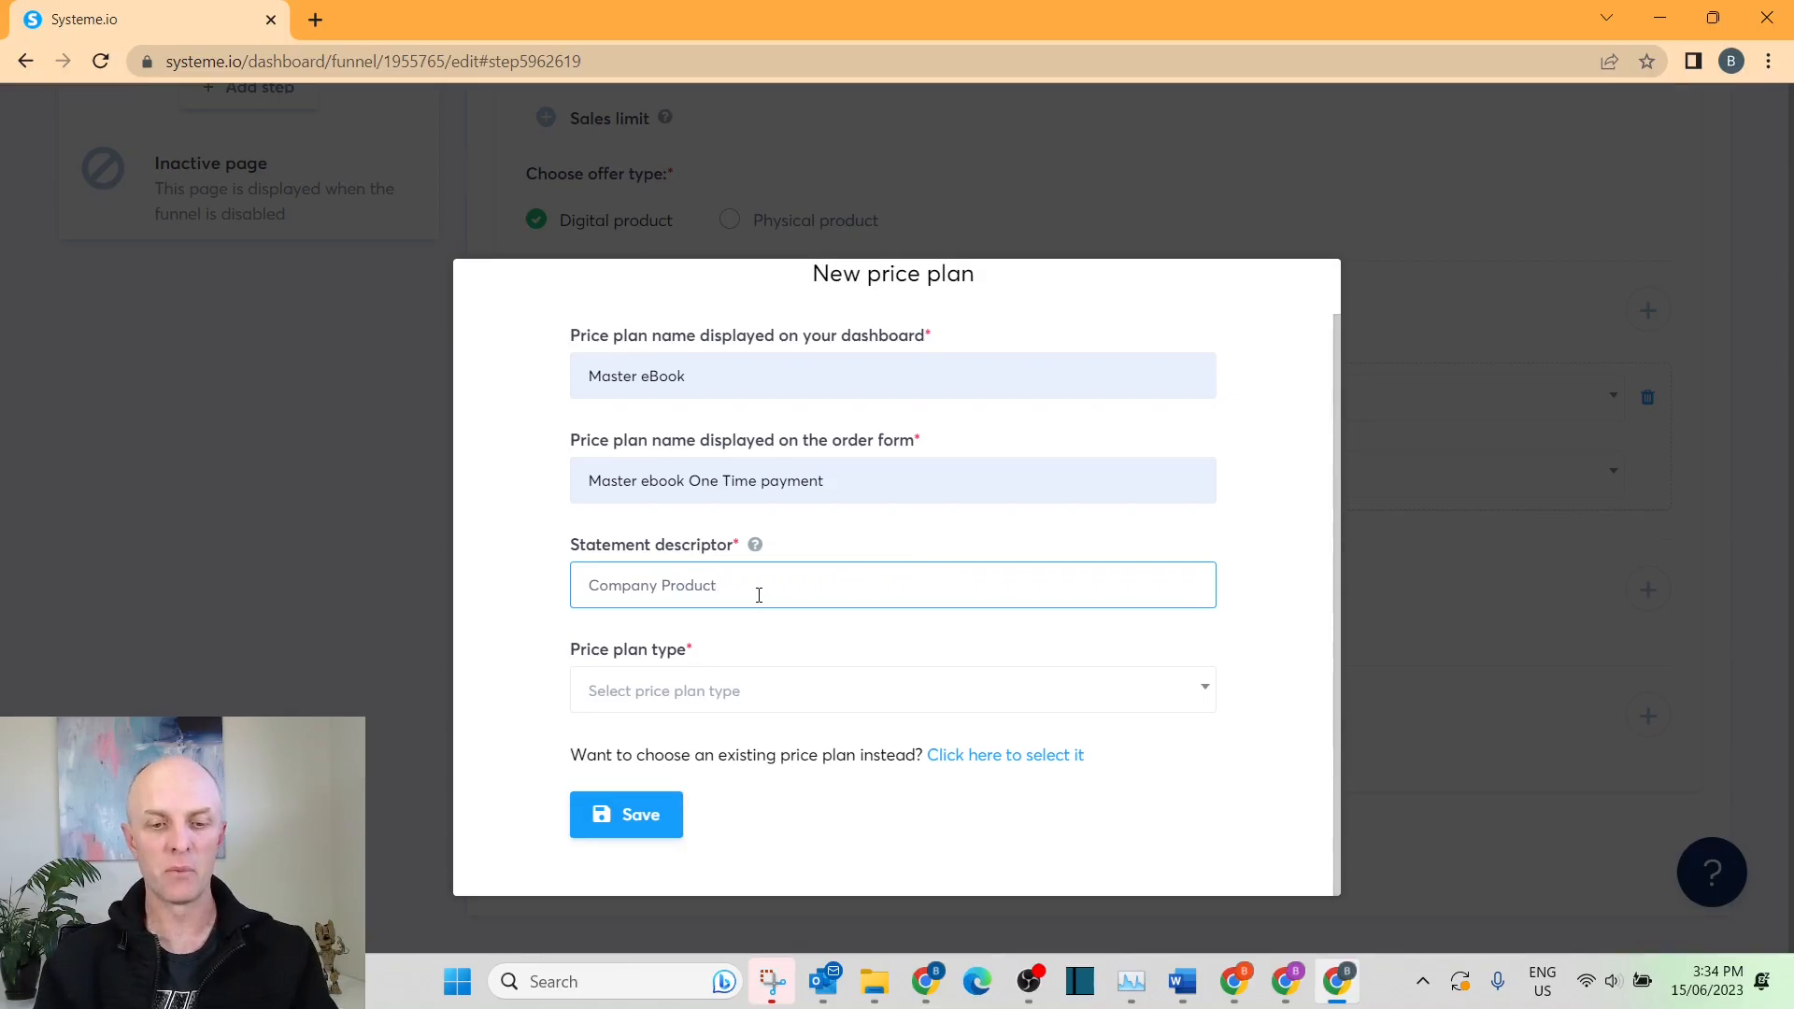
left_click(755, 545)
left_click(777, 589)
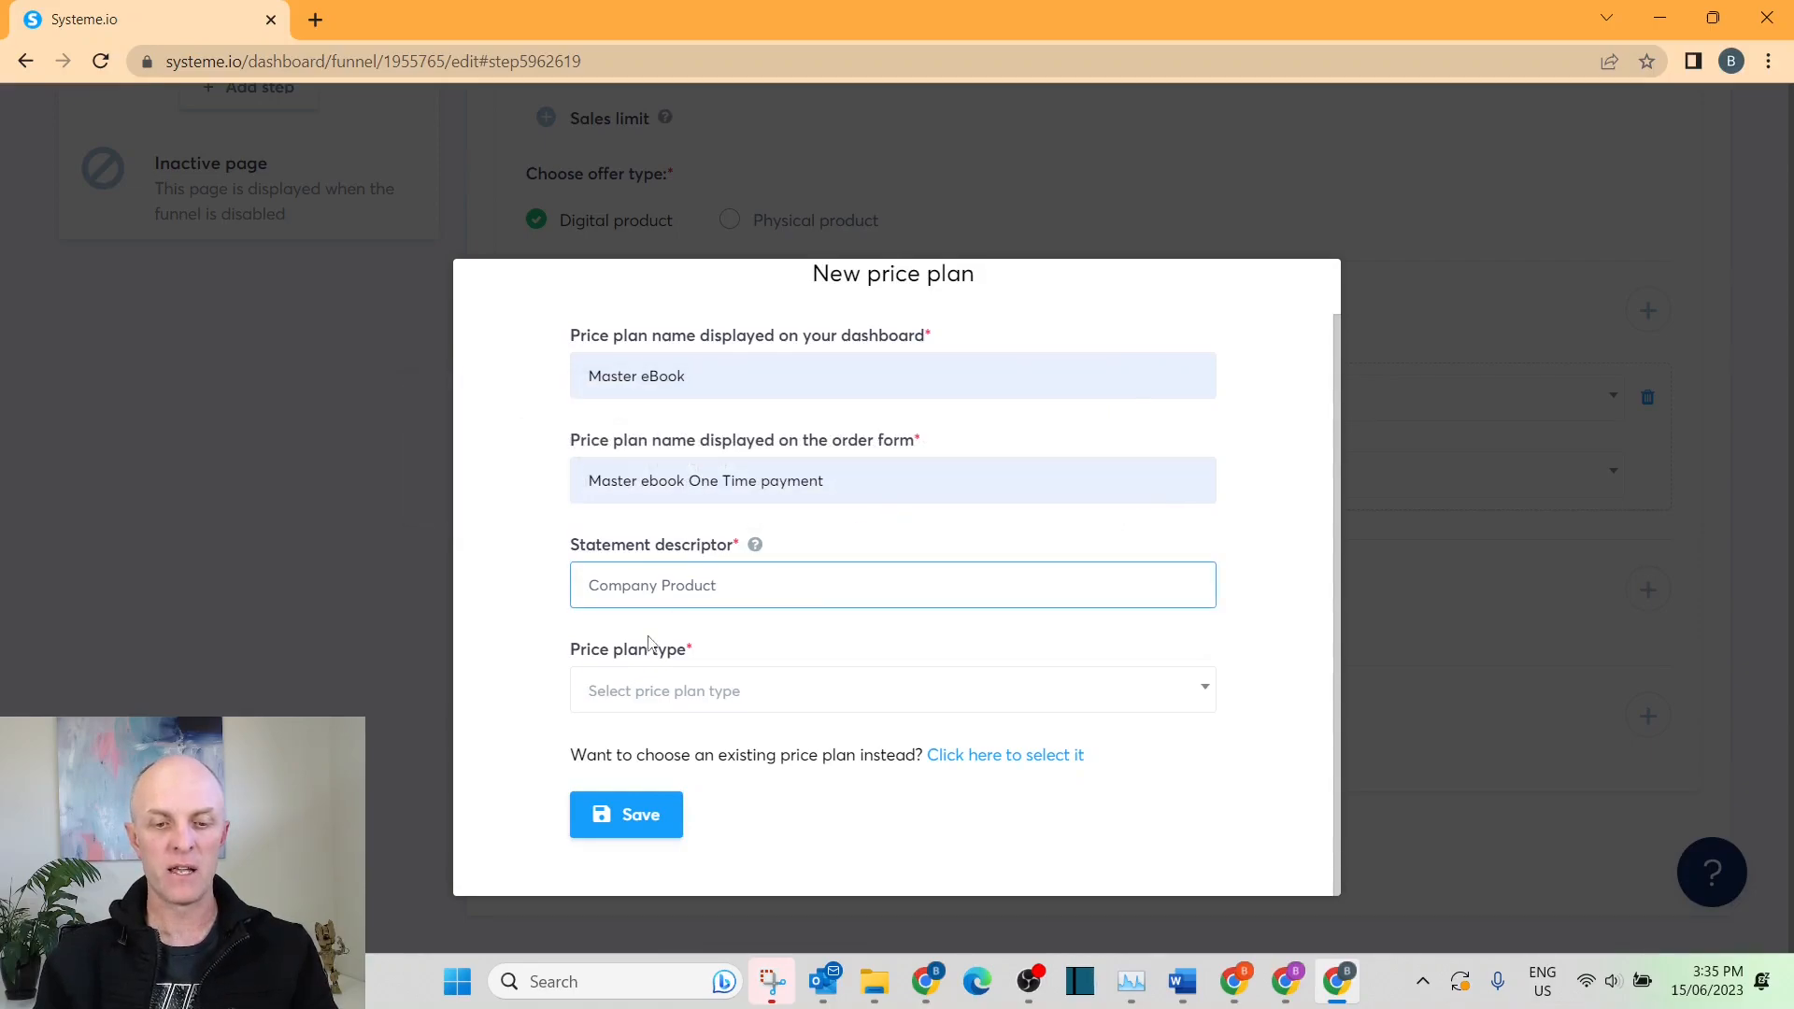
Set the price plan type to One-time payment with a payment amount of $27 and save the plan.
left_click(810, 710)
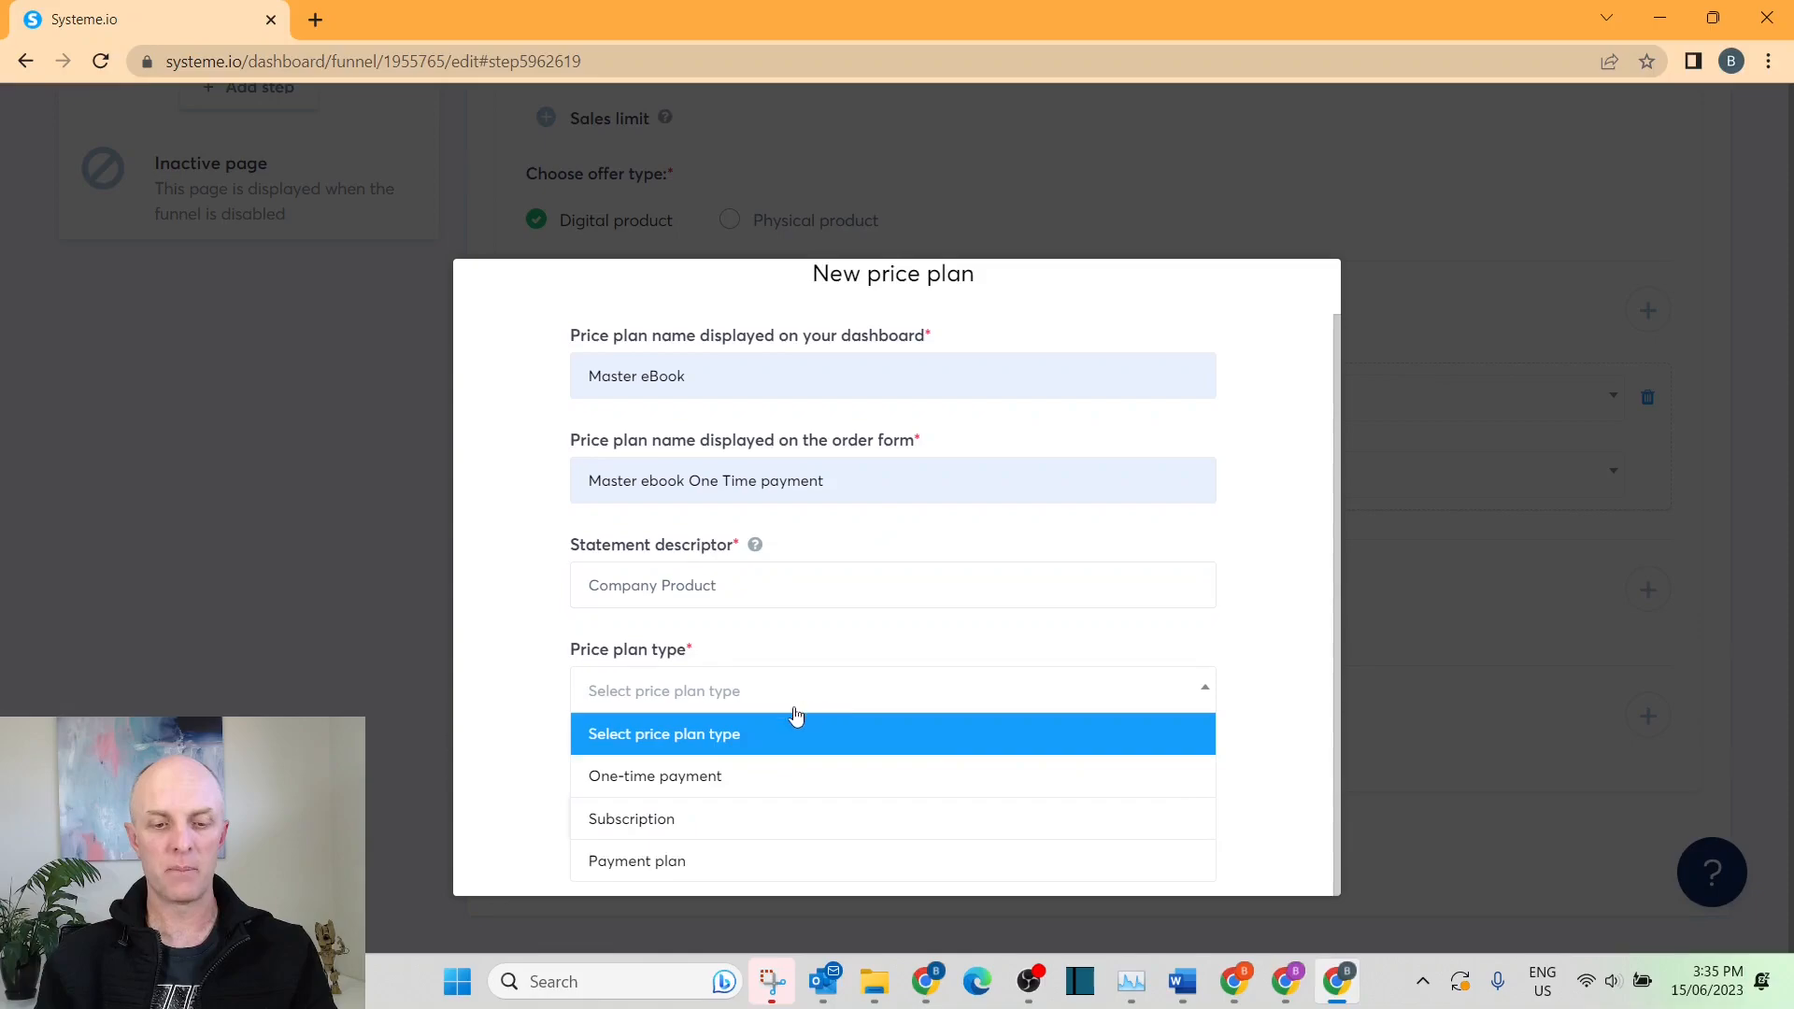
left_click(696, 787)
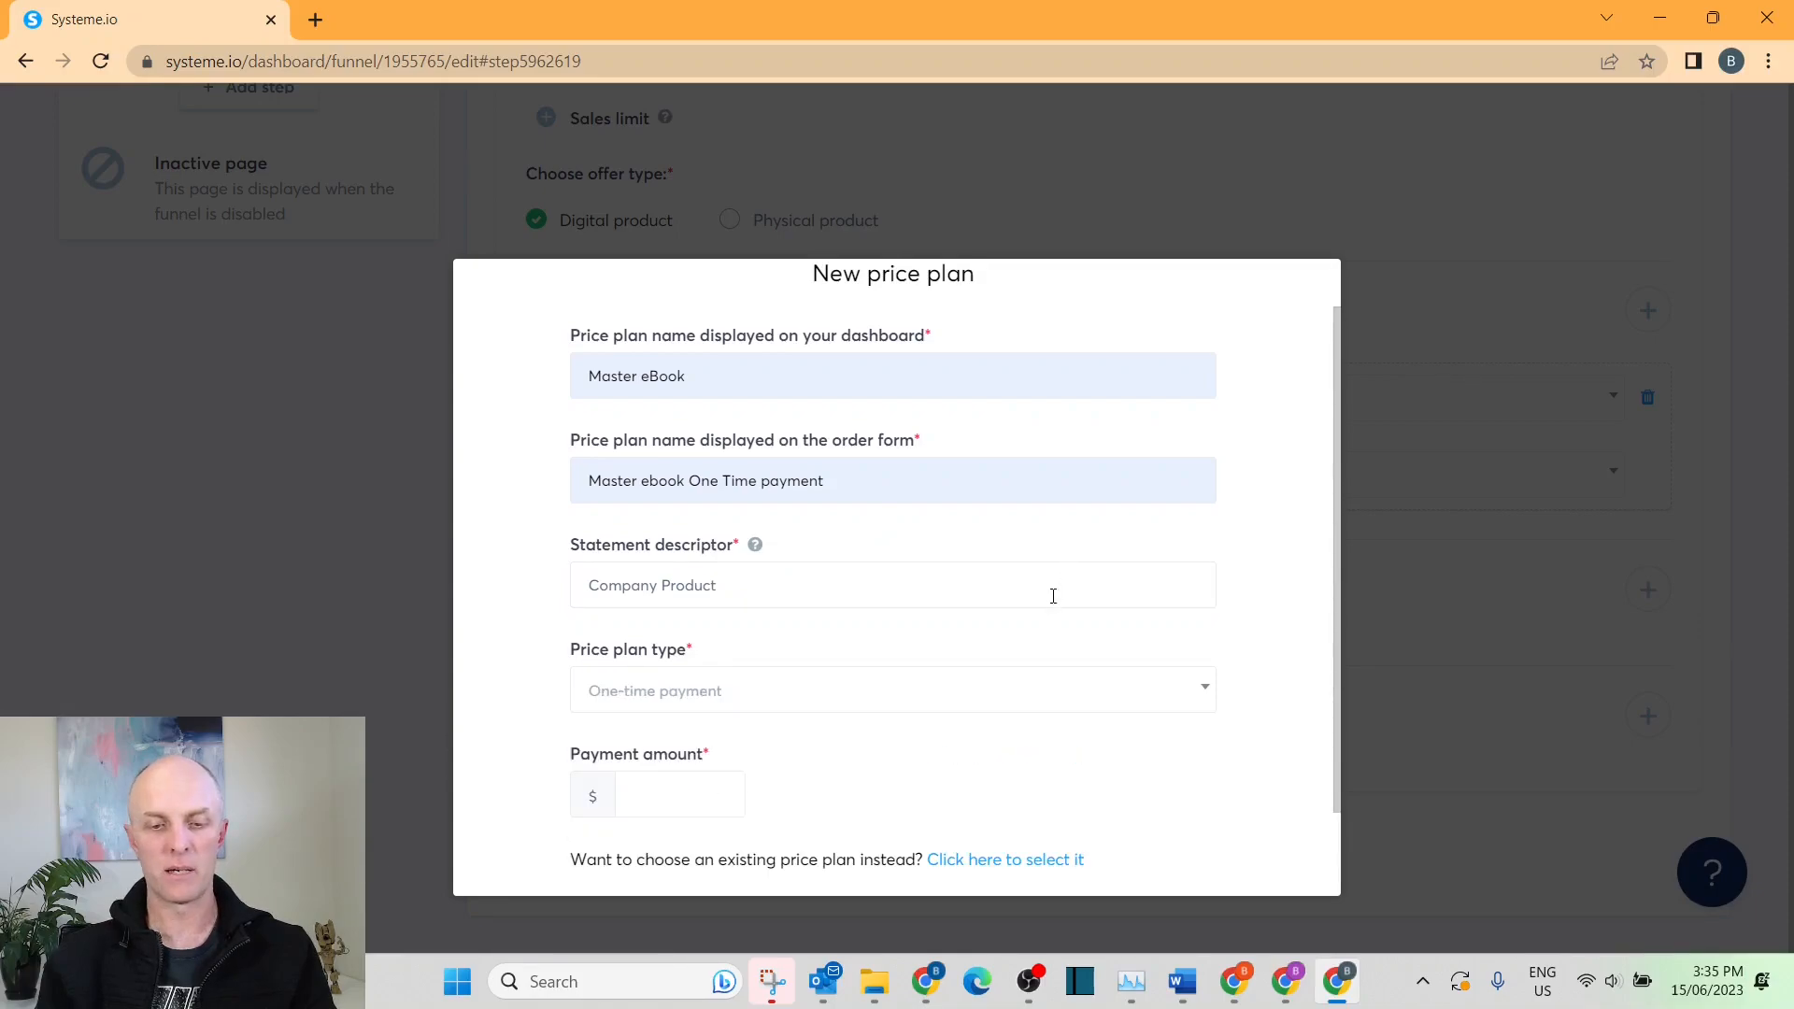
scroll(982, 654, "down", 2)
left_click(649, 690)
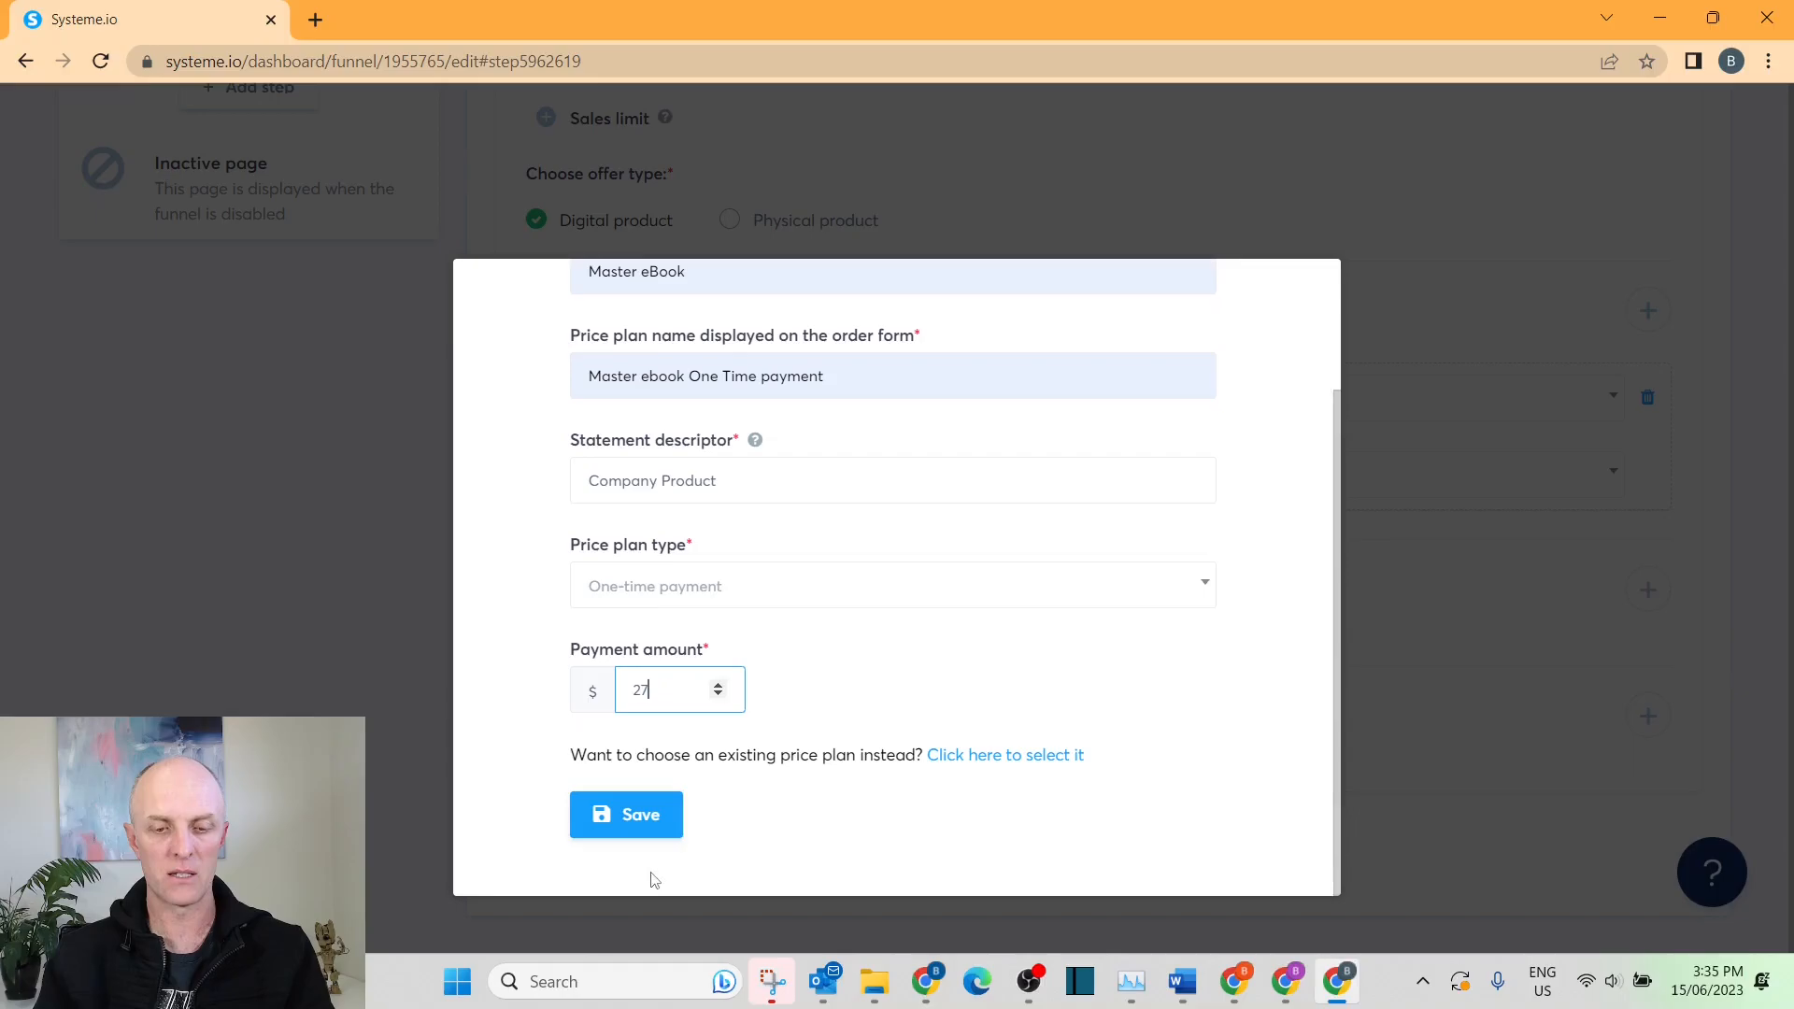
left_click(636, 815)
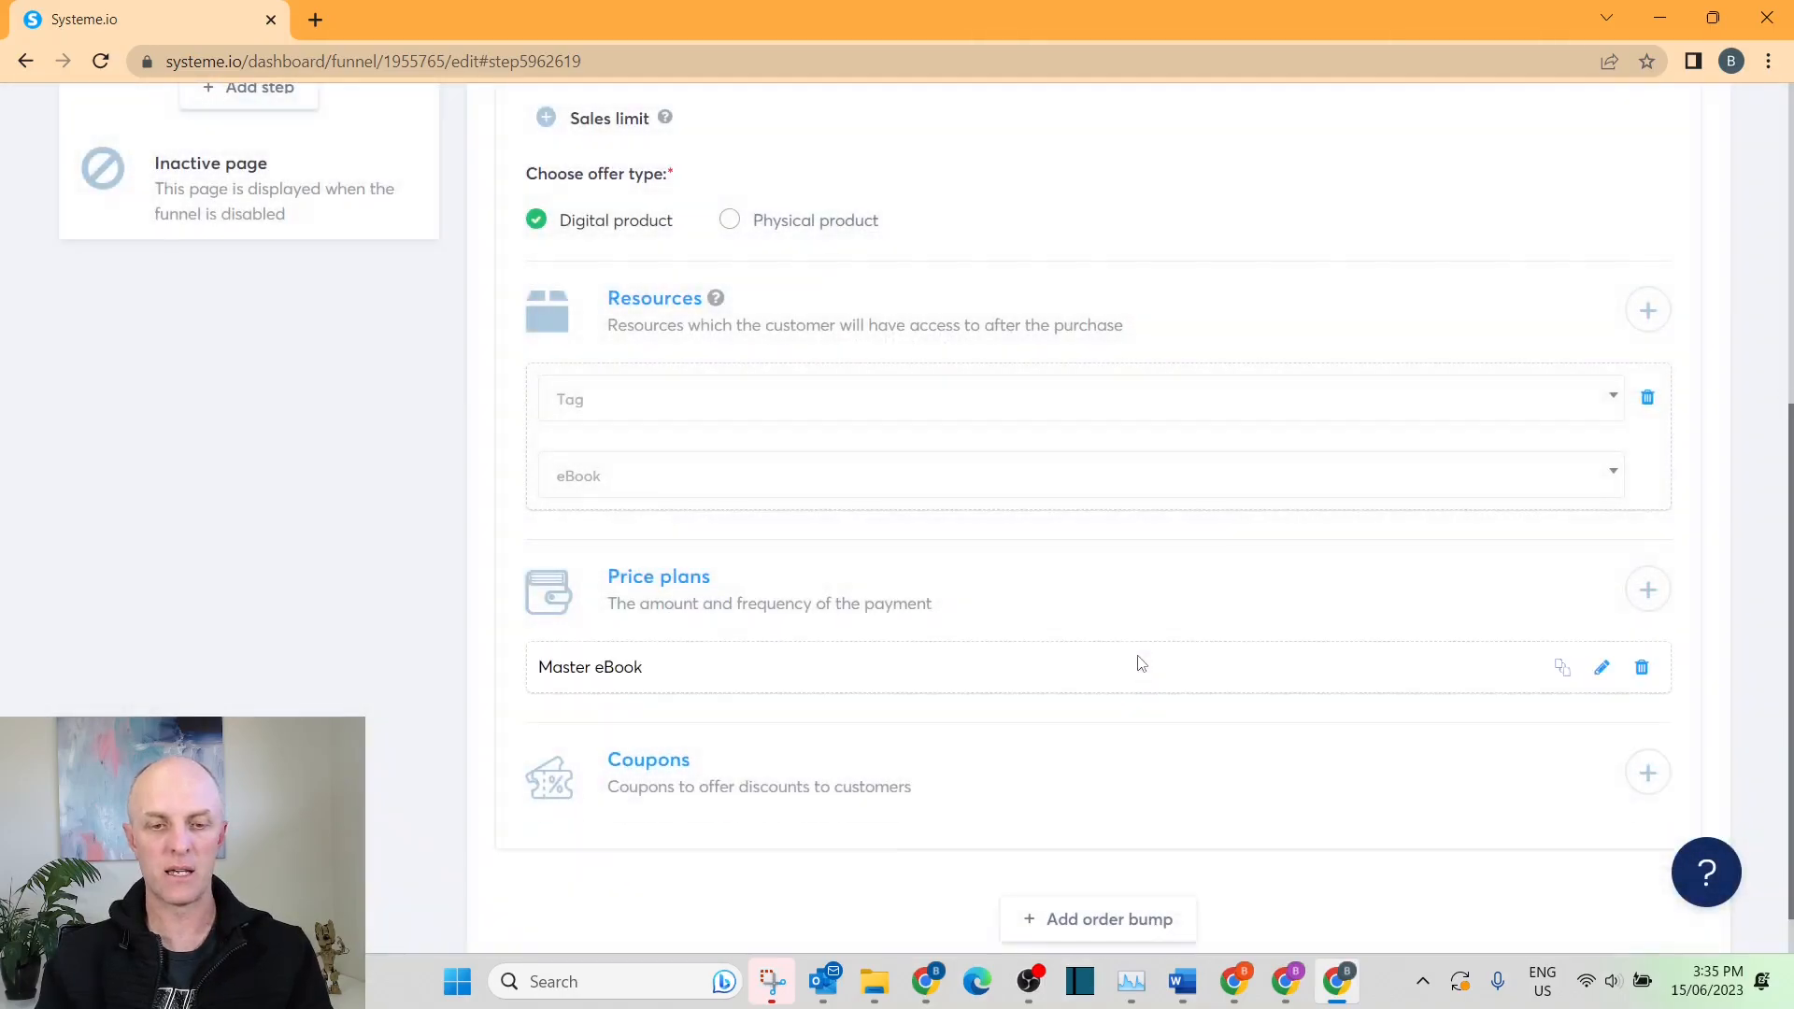
Save the Order Forms step's configuration and open the order form page for editing.
scroll(902, 635, "down", 1)
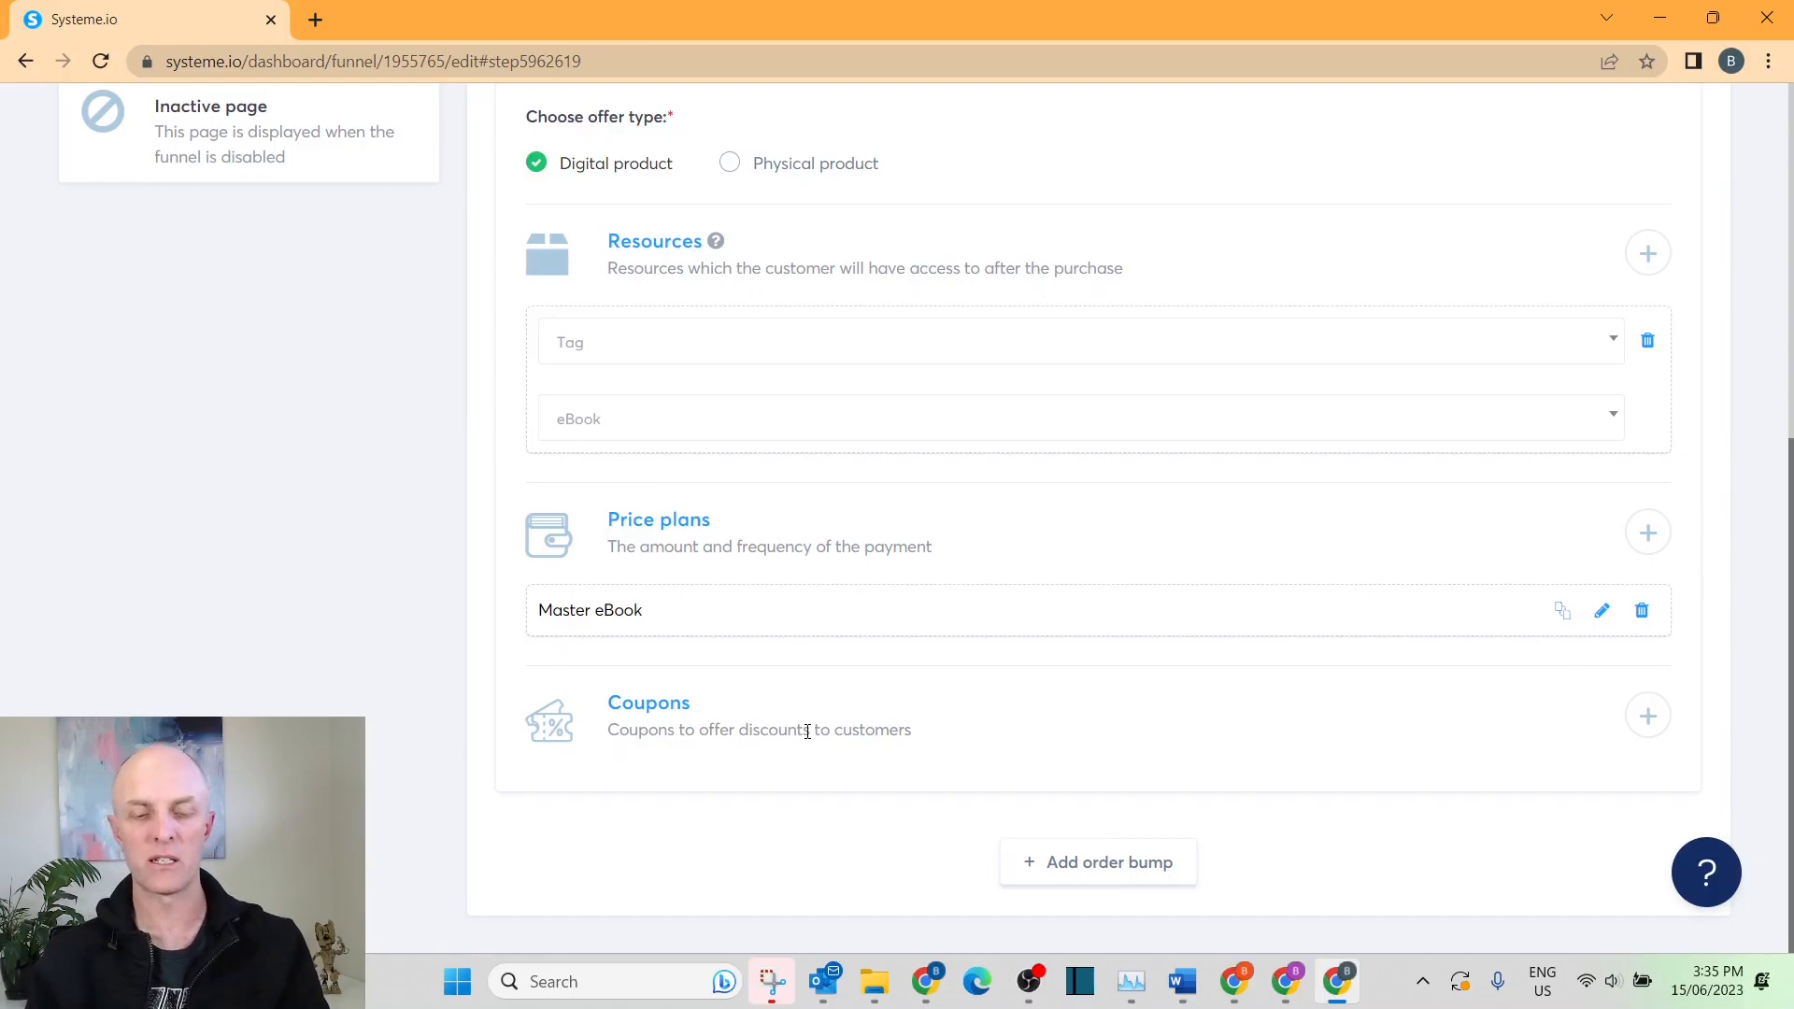
scroll(1129, 641, "up", 5)
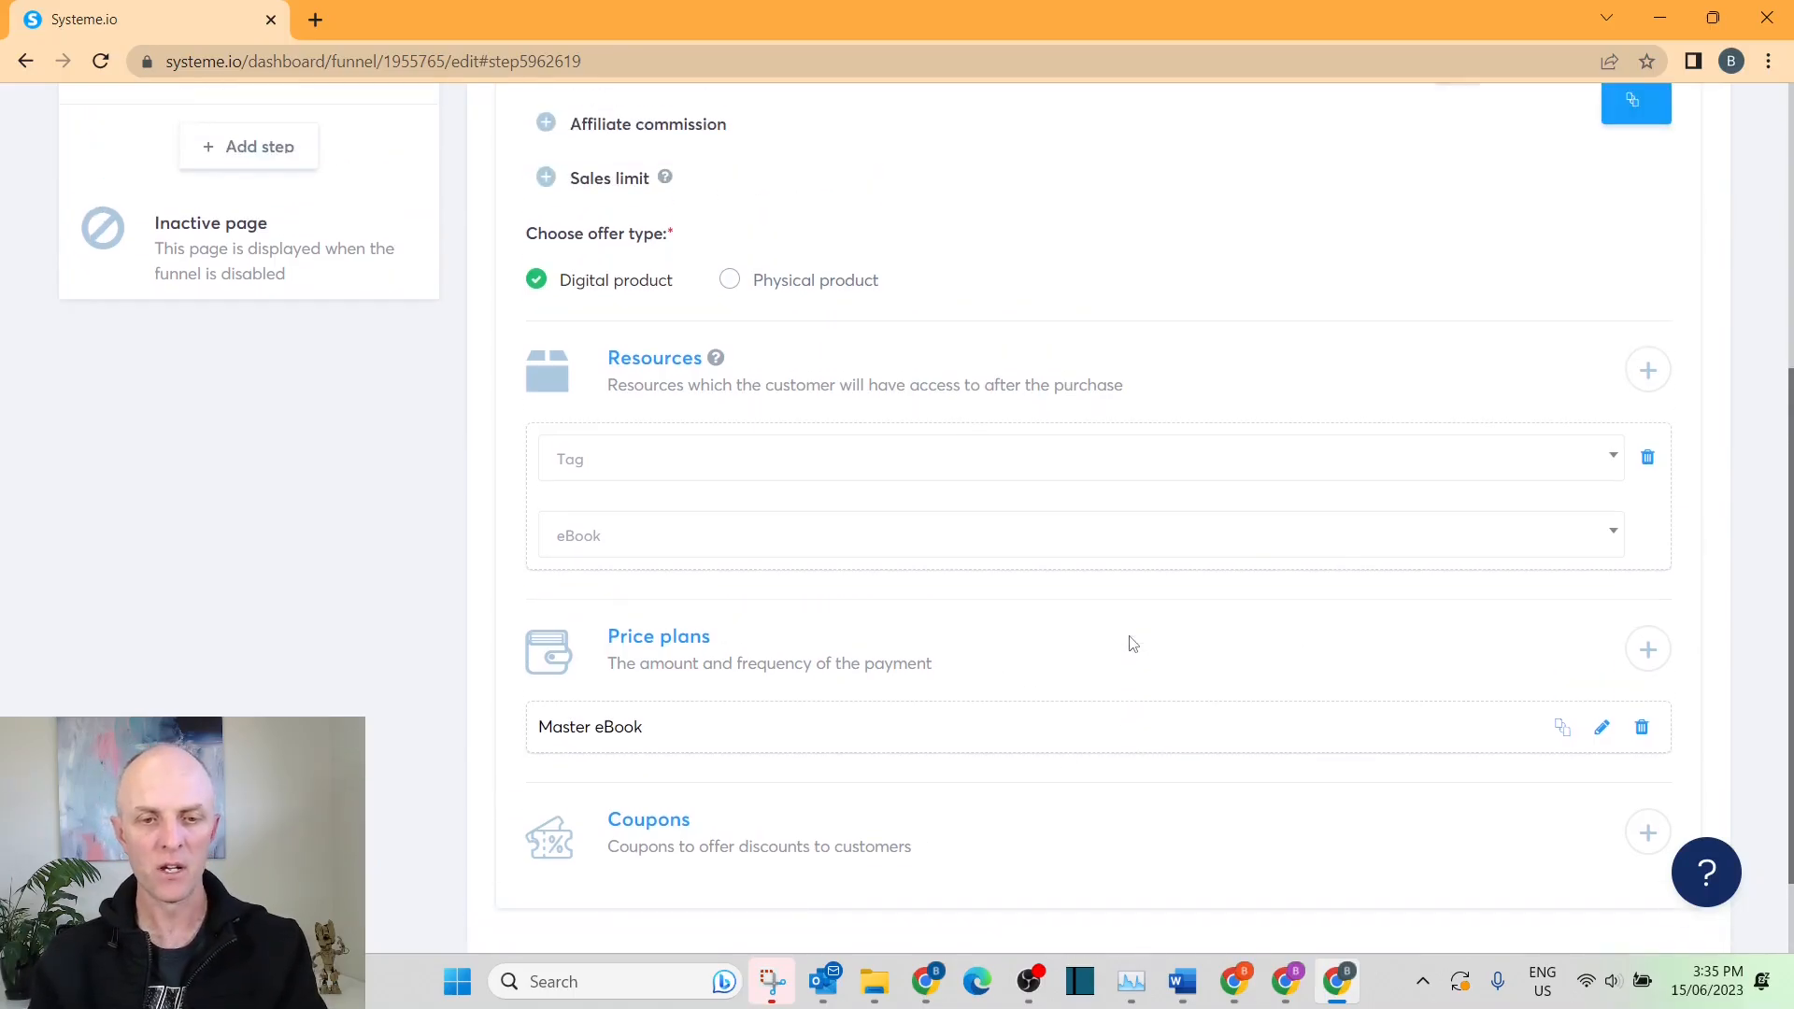
scroll(1130, 643, "up", 2)
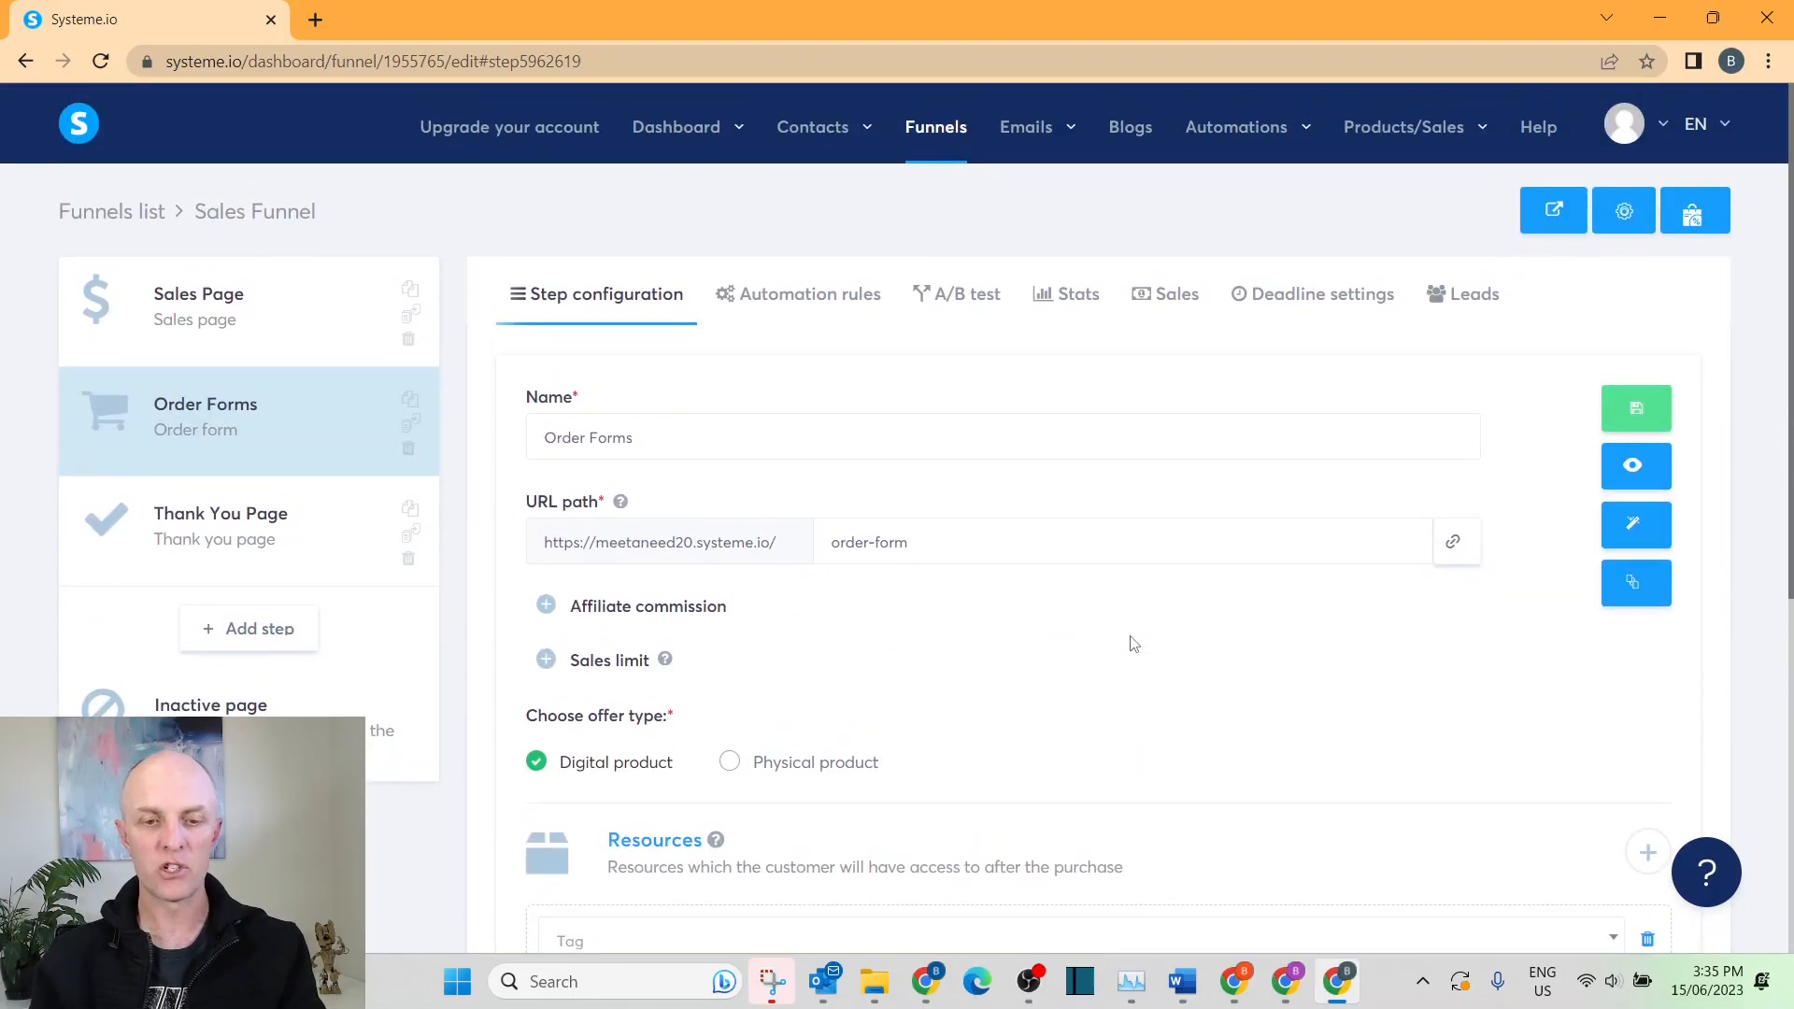
left_click(1637, 411)
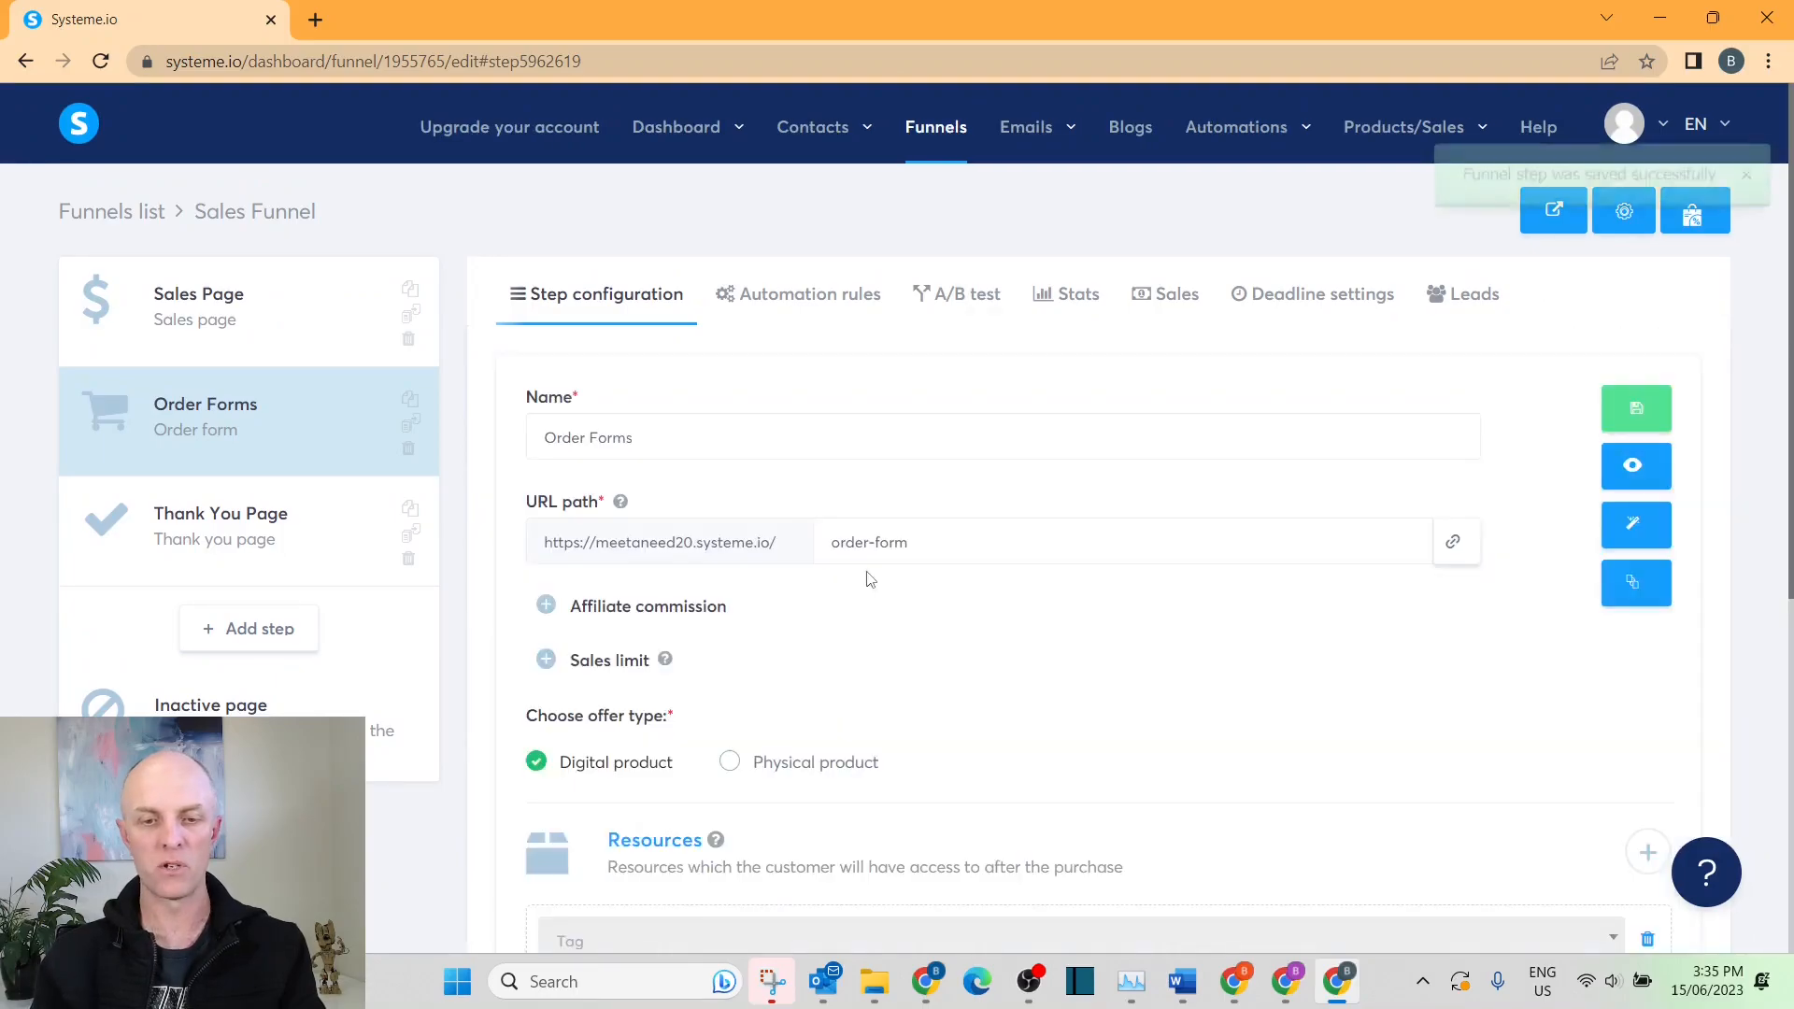
left_click(1636, 524)
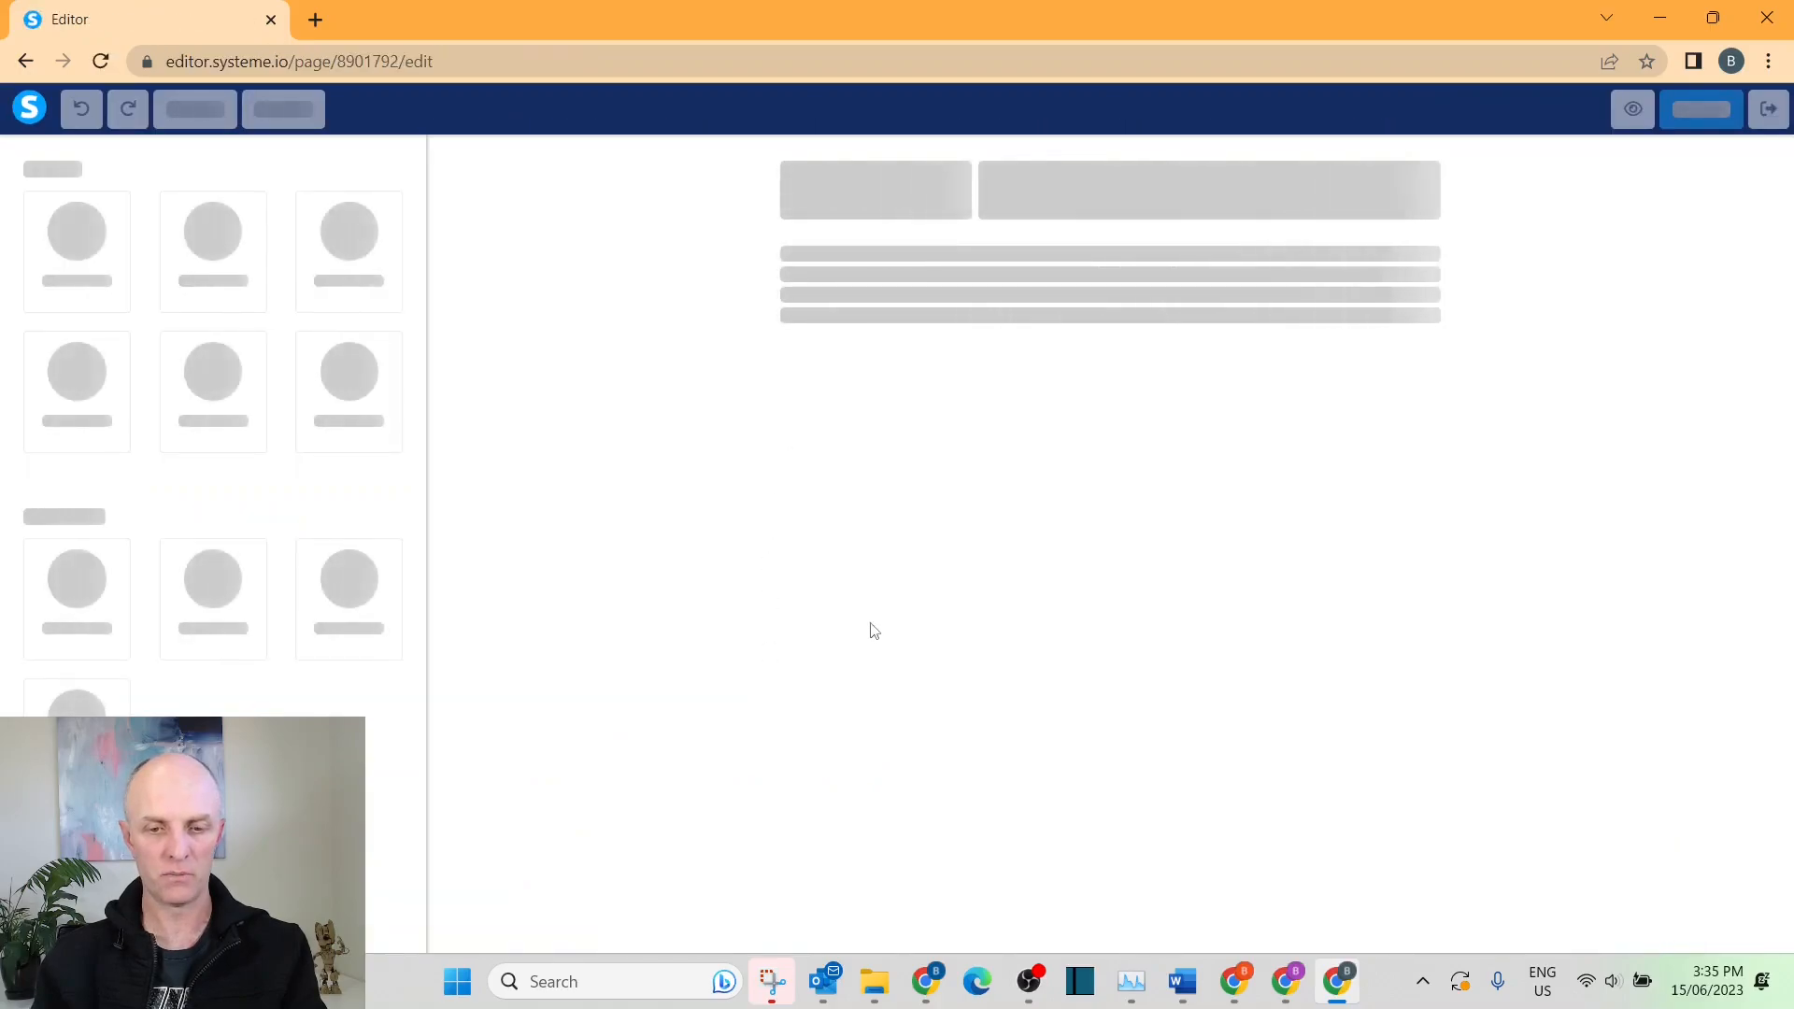
Delete the Product element beneath the "Here's what you get:" heading on the order form page.
scroll(1193, 445, "down", 4)
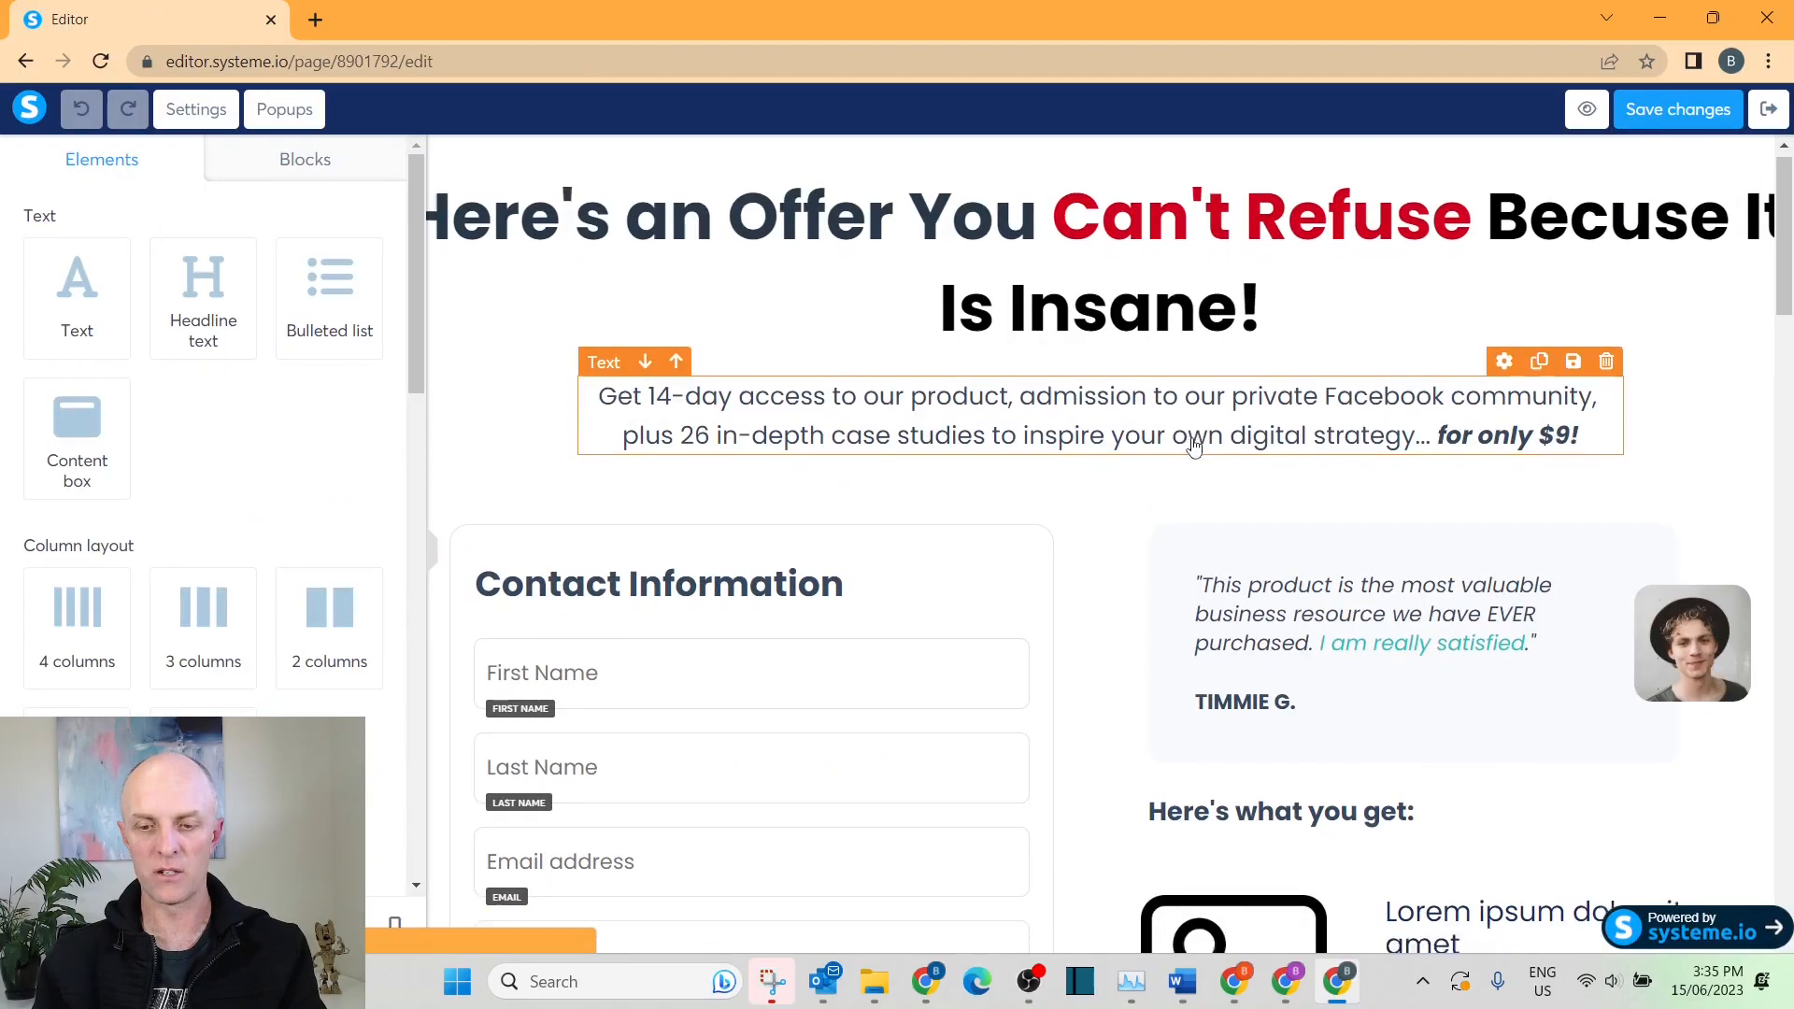
scroll(1308, 645, "down", 1)
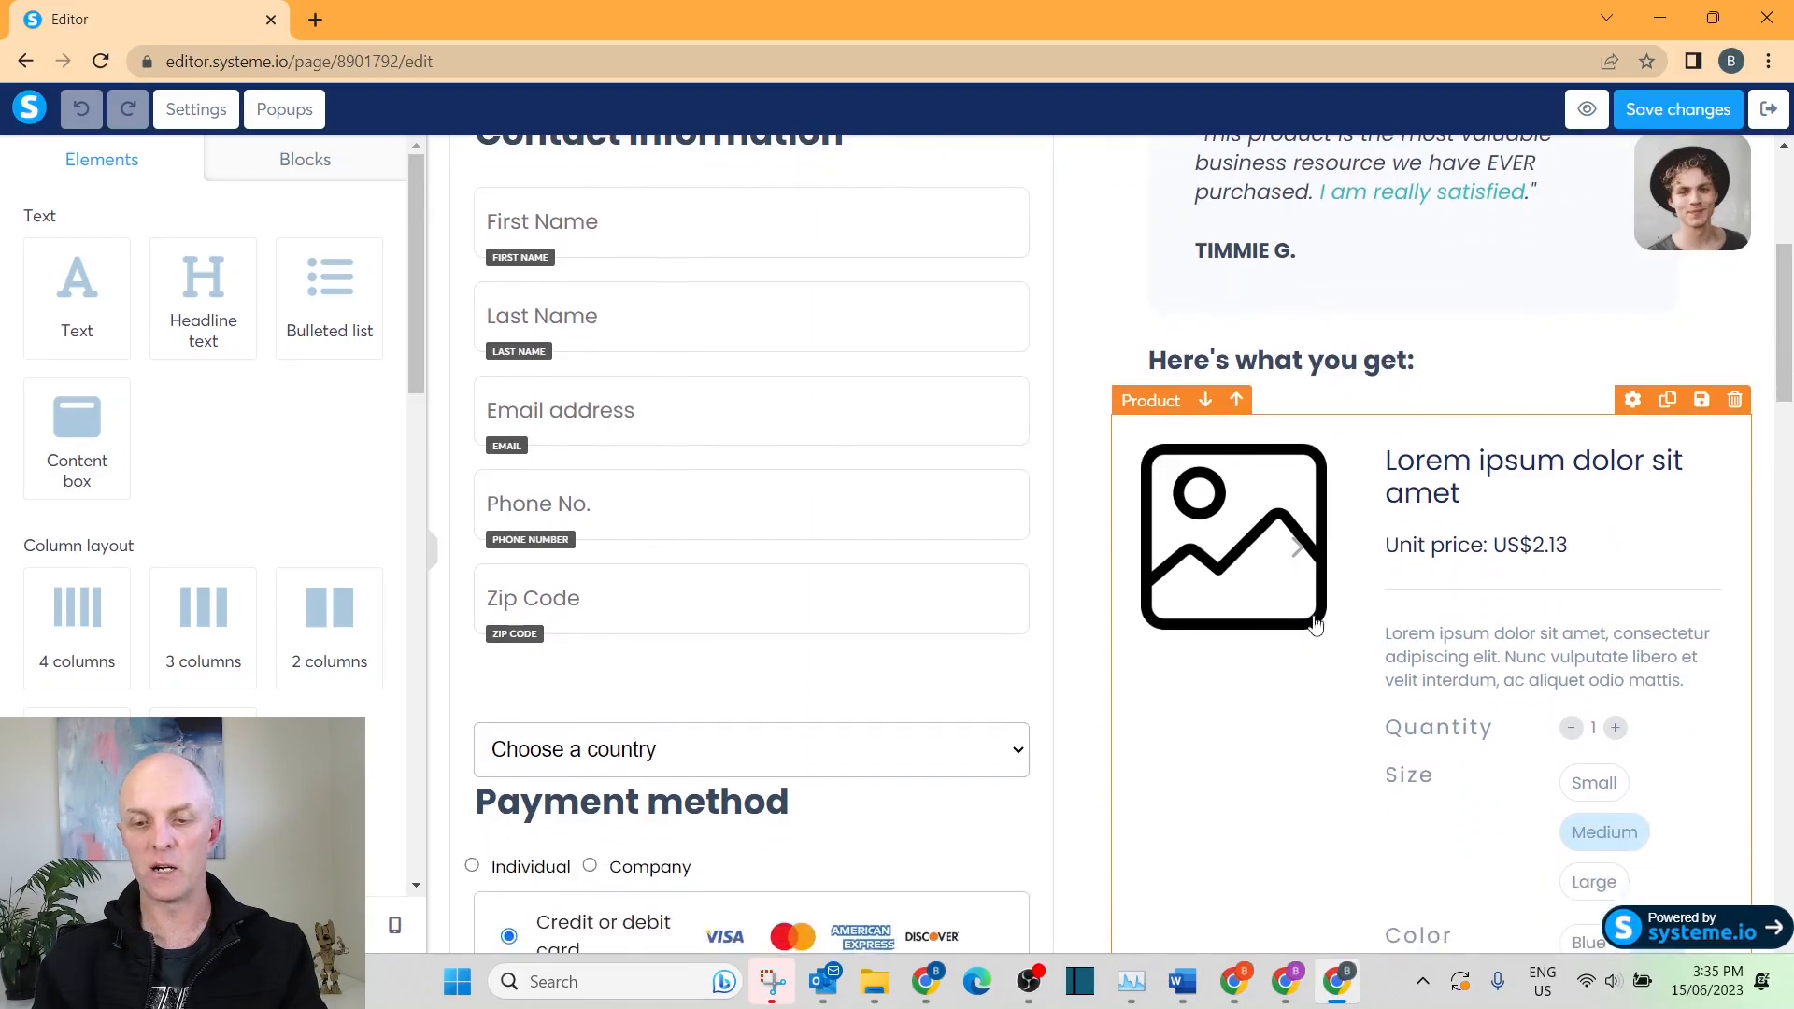
scroll(1242, 572, "down", 1)
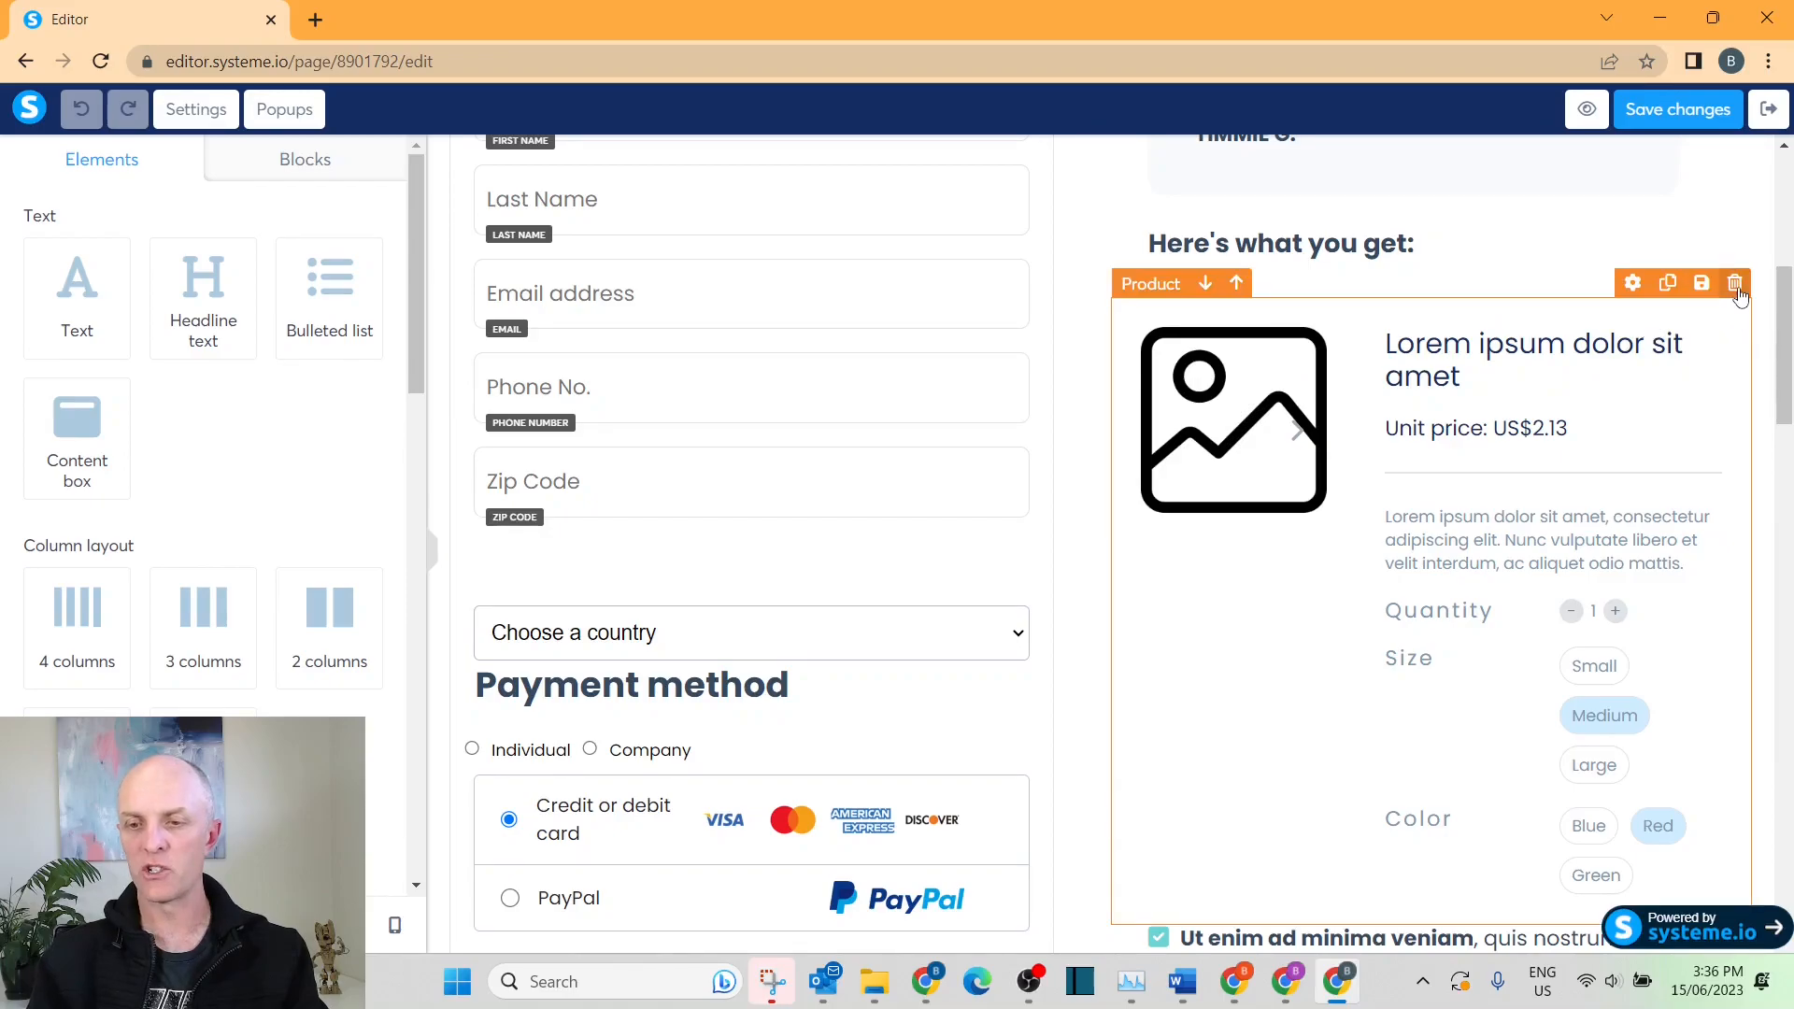
left_click(1736, 283)
left_click(1009, 197)
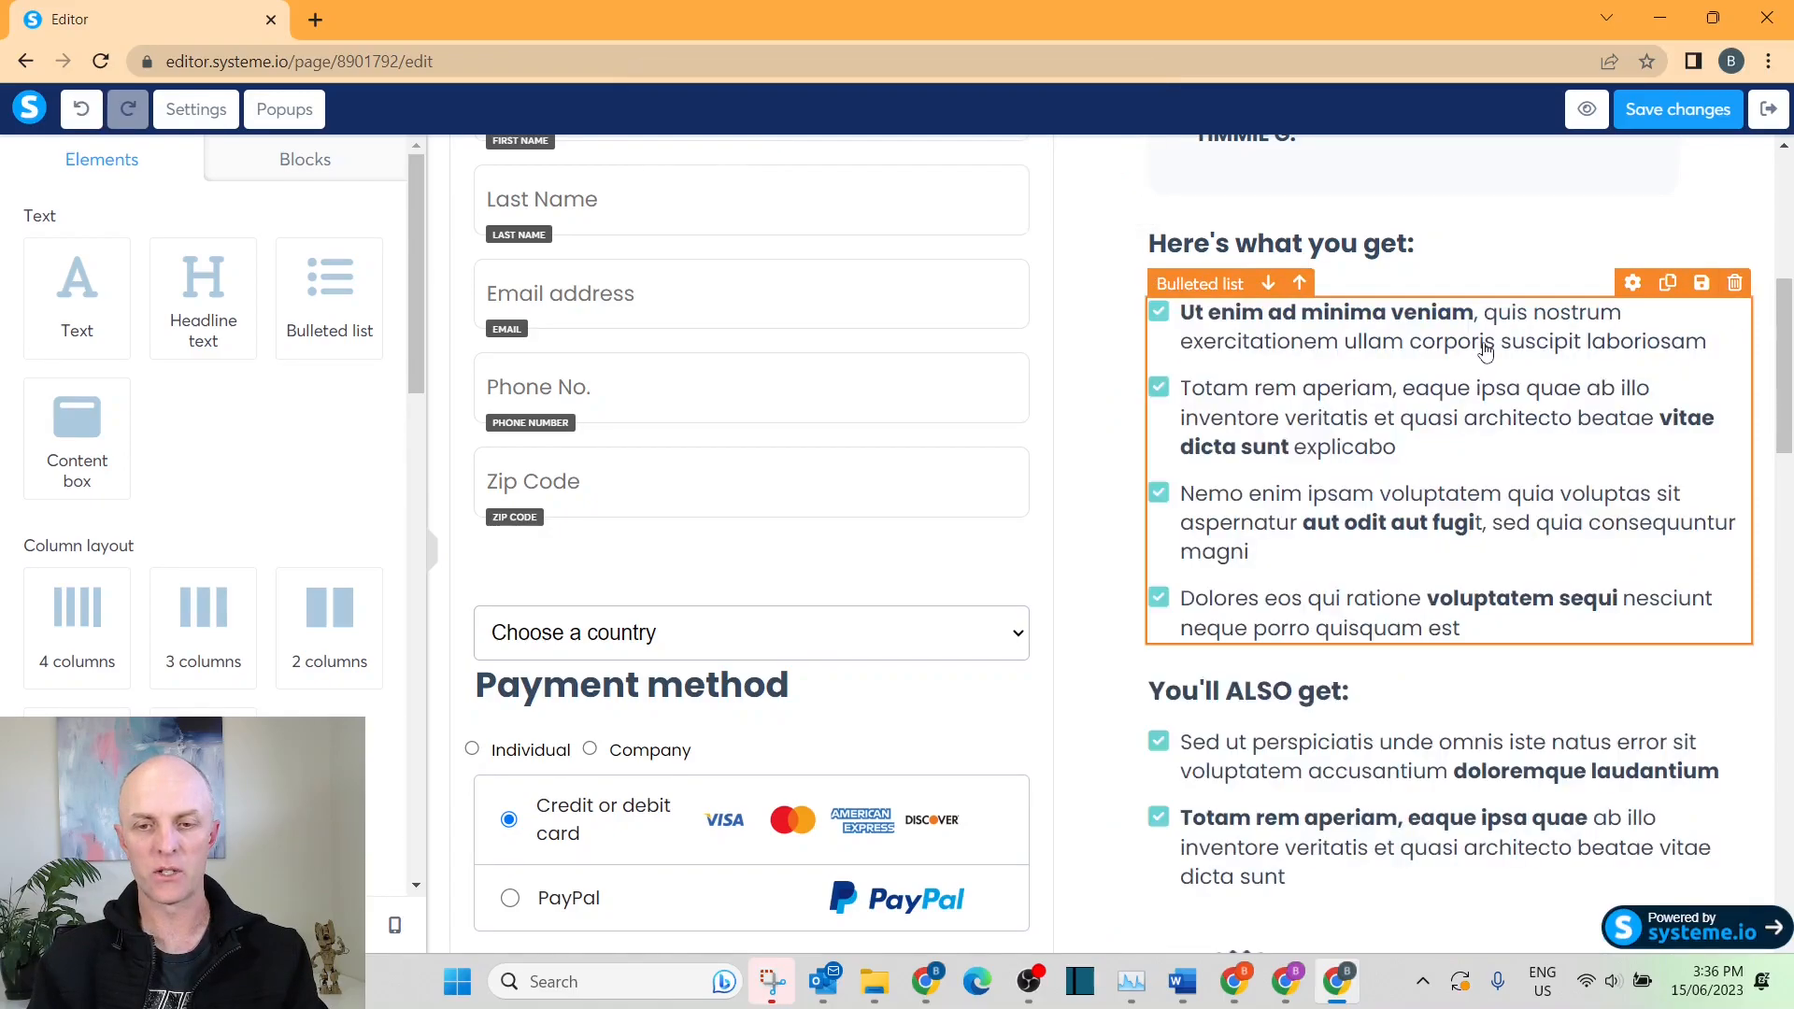
Insert an Image element between the "Here's what you get:" heading and the bulleted list and open its settings.
left_click_drag(417, 248, 419, 553)
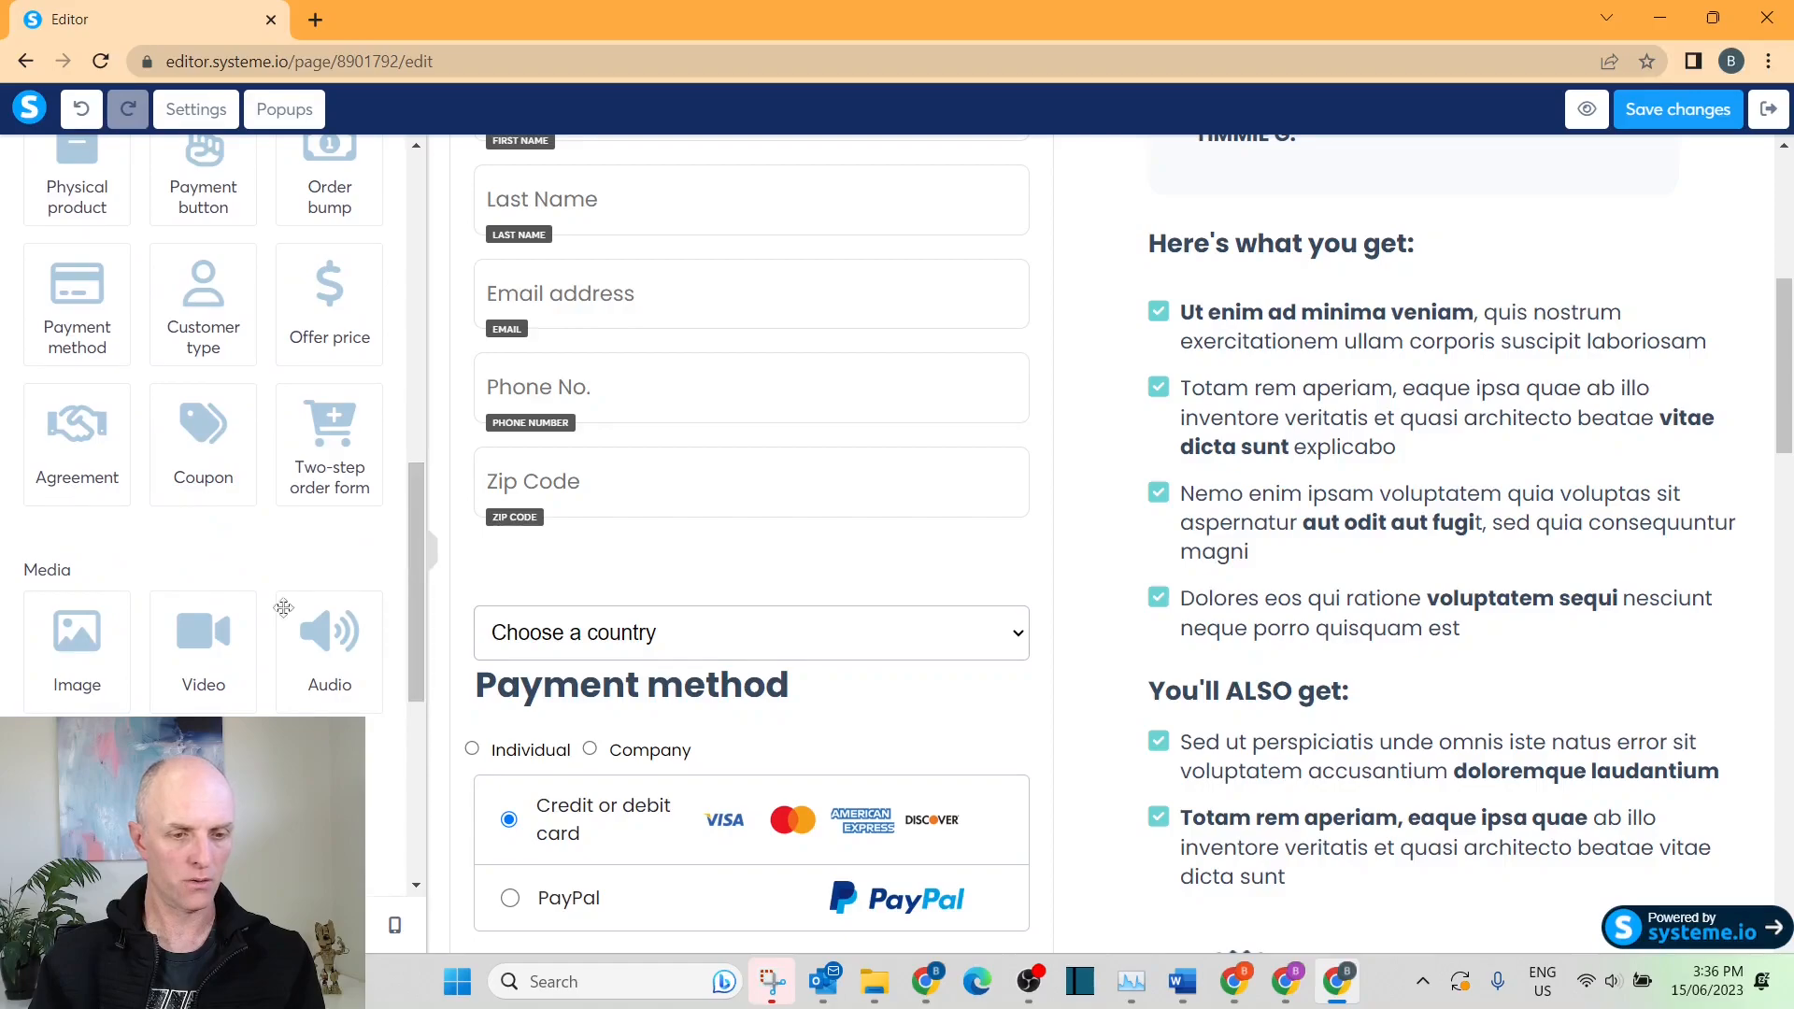
left_click_drag(75, 648, 1348, 261)
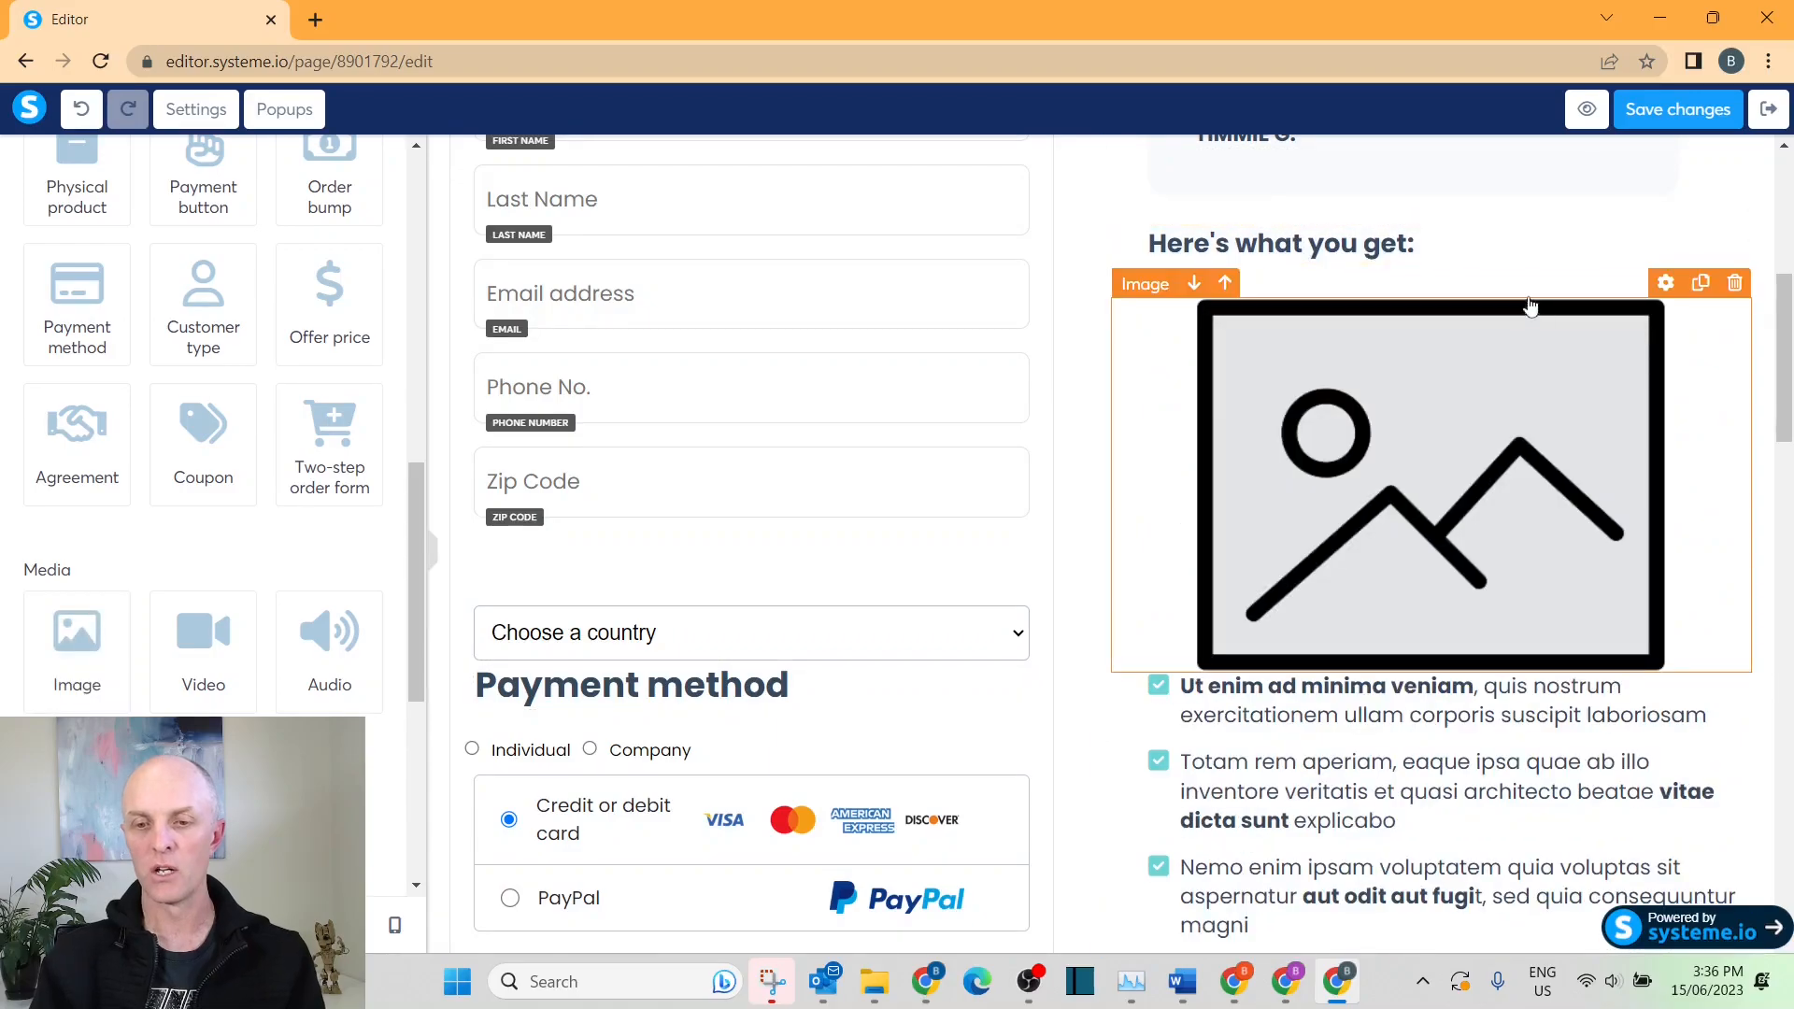
left_click(1471, 459)
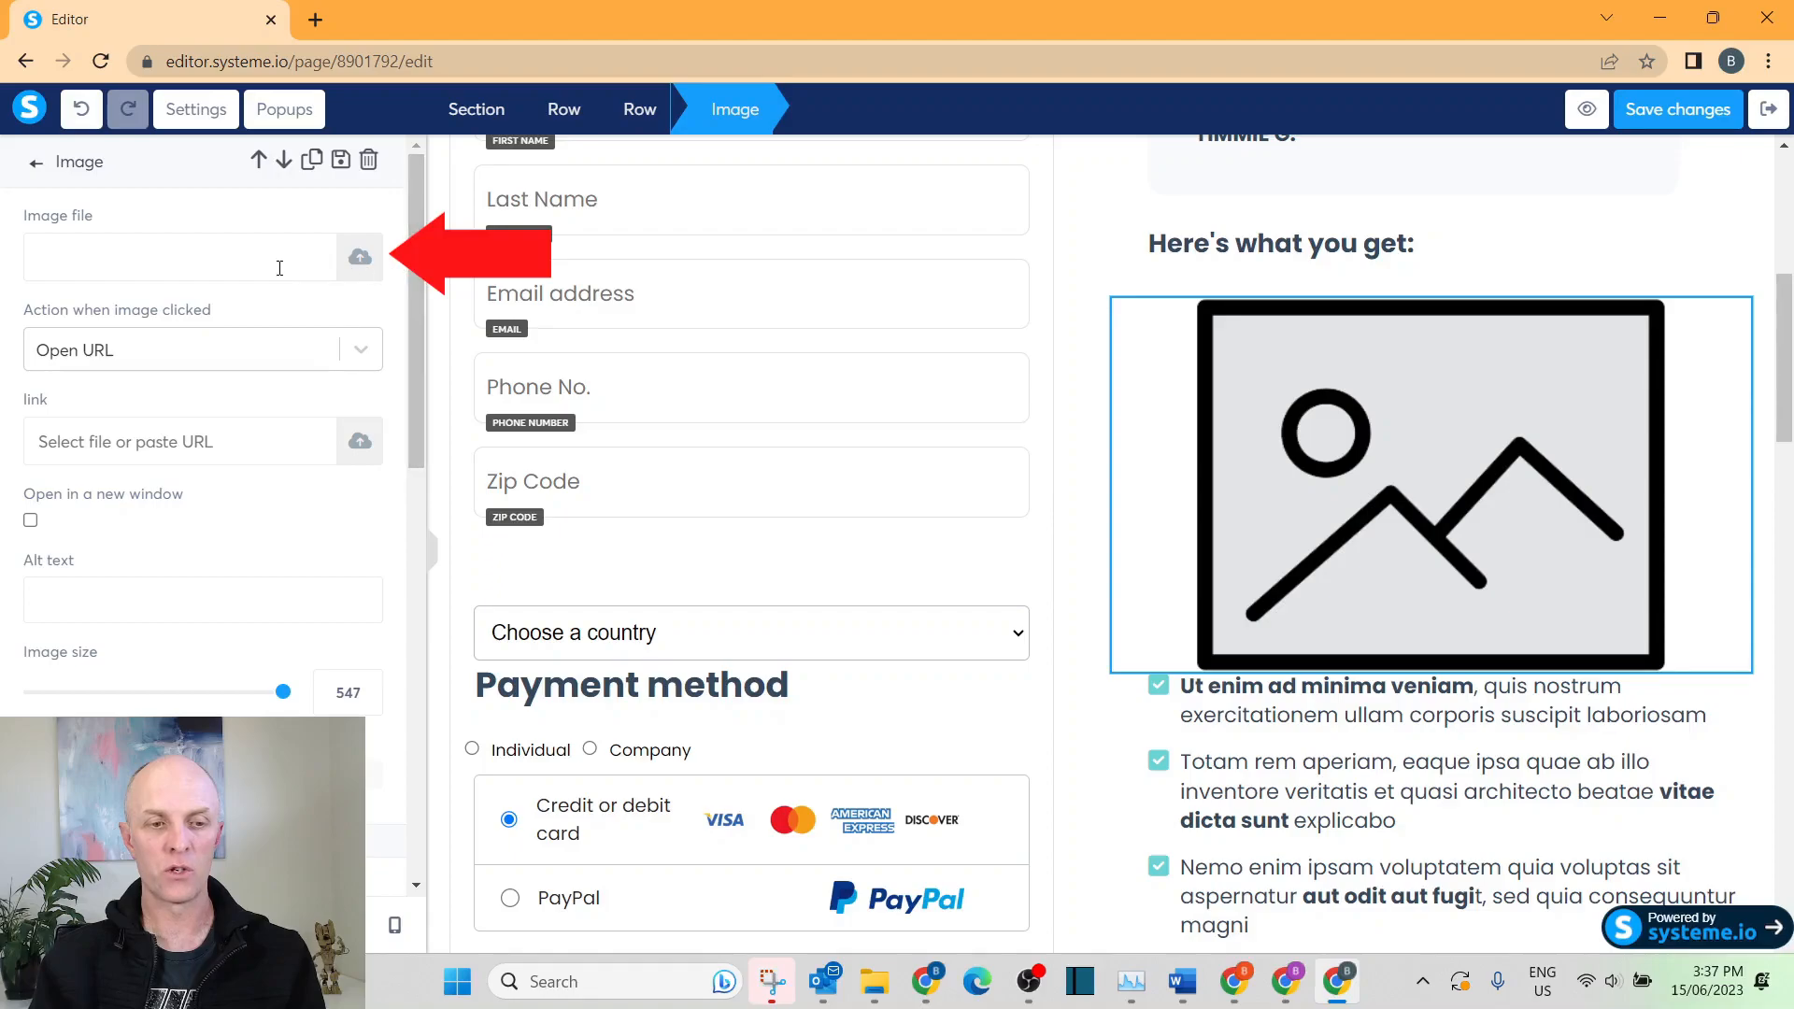
Upload Emails.png from the Downloads folder into the image element and set its image size to 405.
left_click(362, 261)
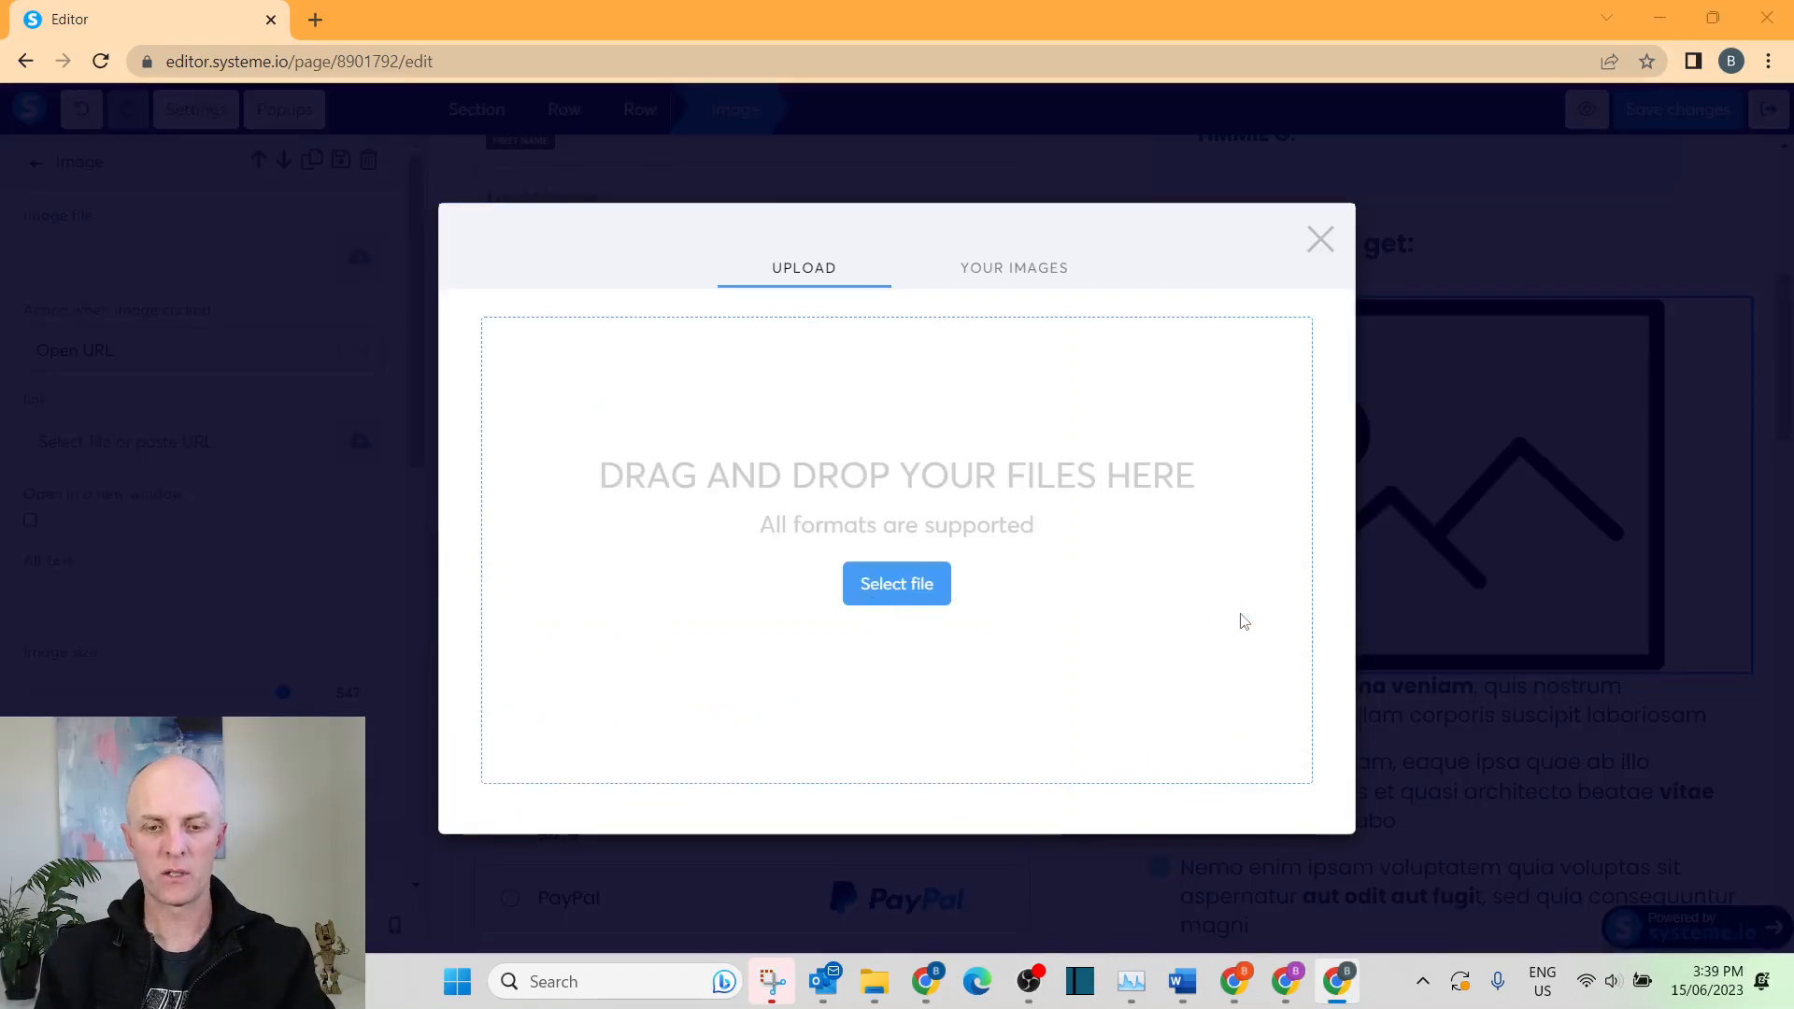
left_click(1244, 622)
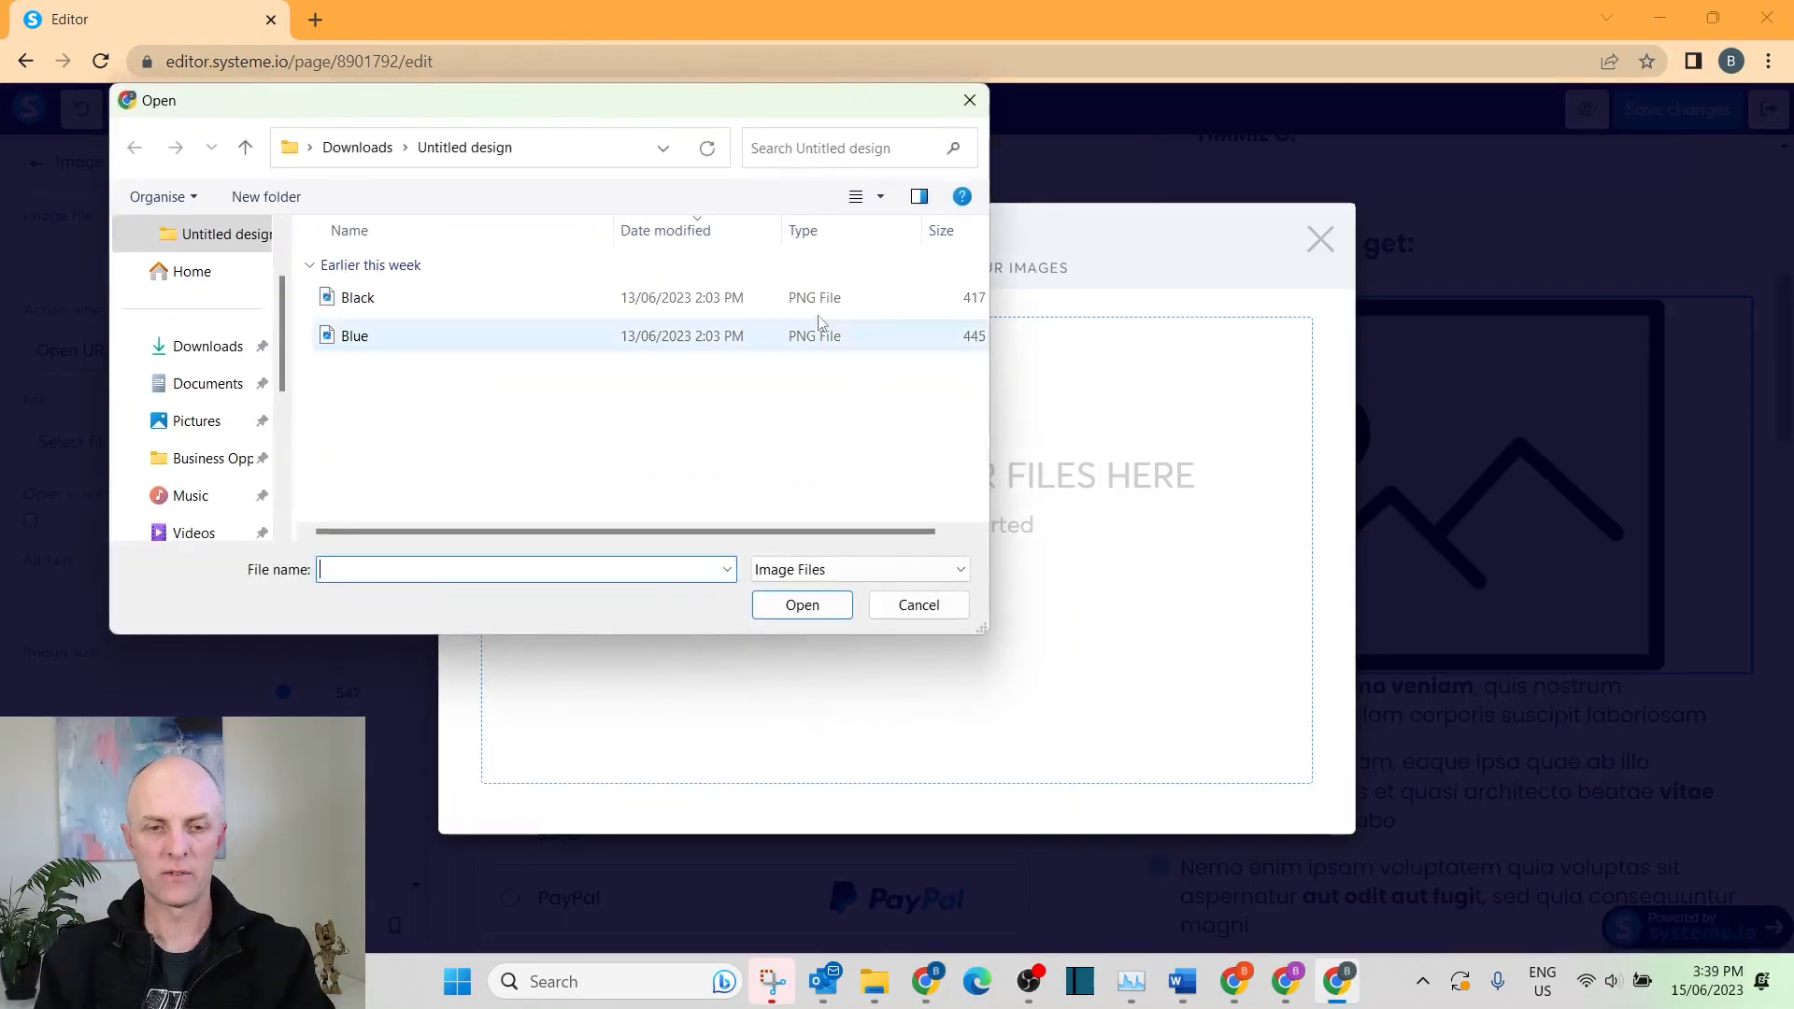
left_click(360, 150)
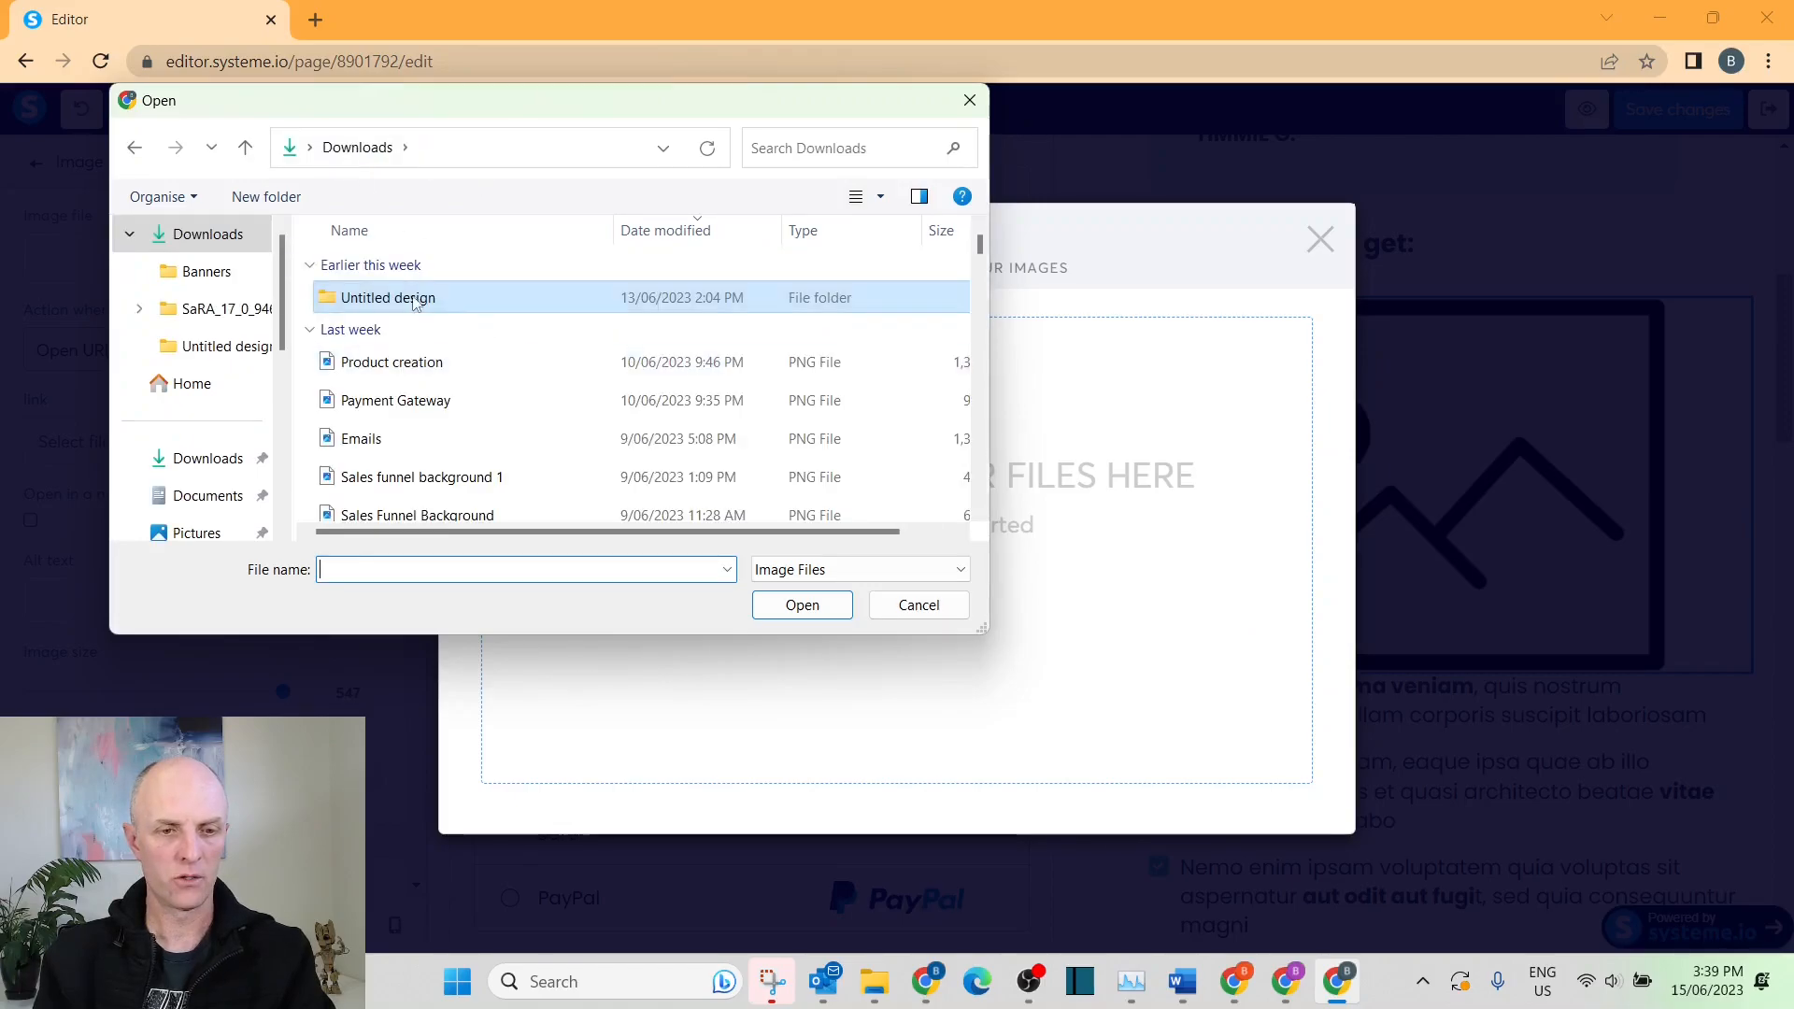
double_click(396, 441)
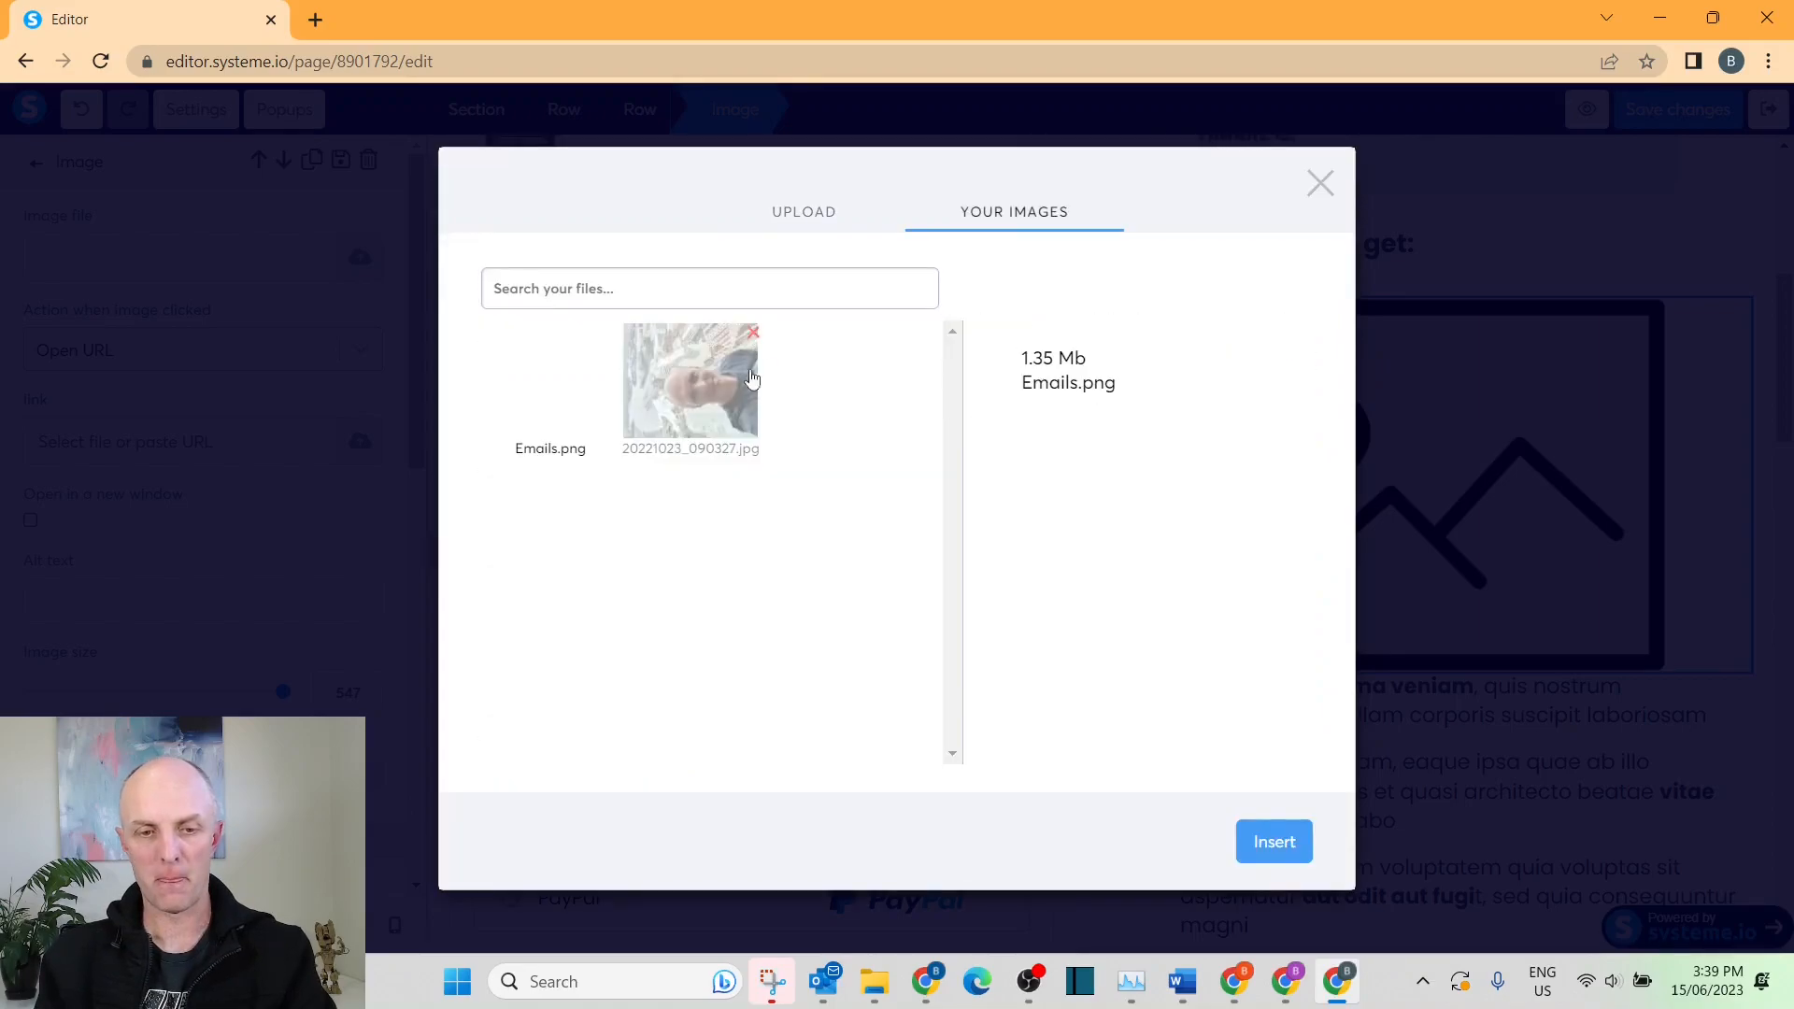
left_click(1275, 842)
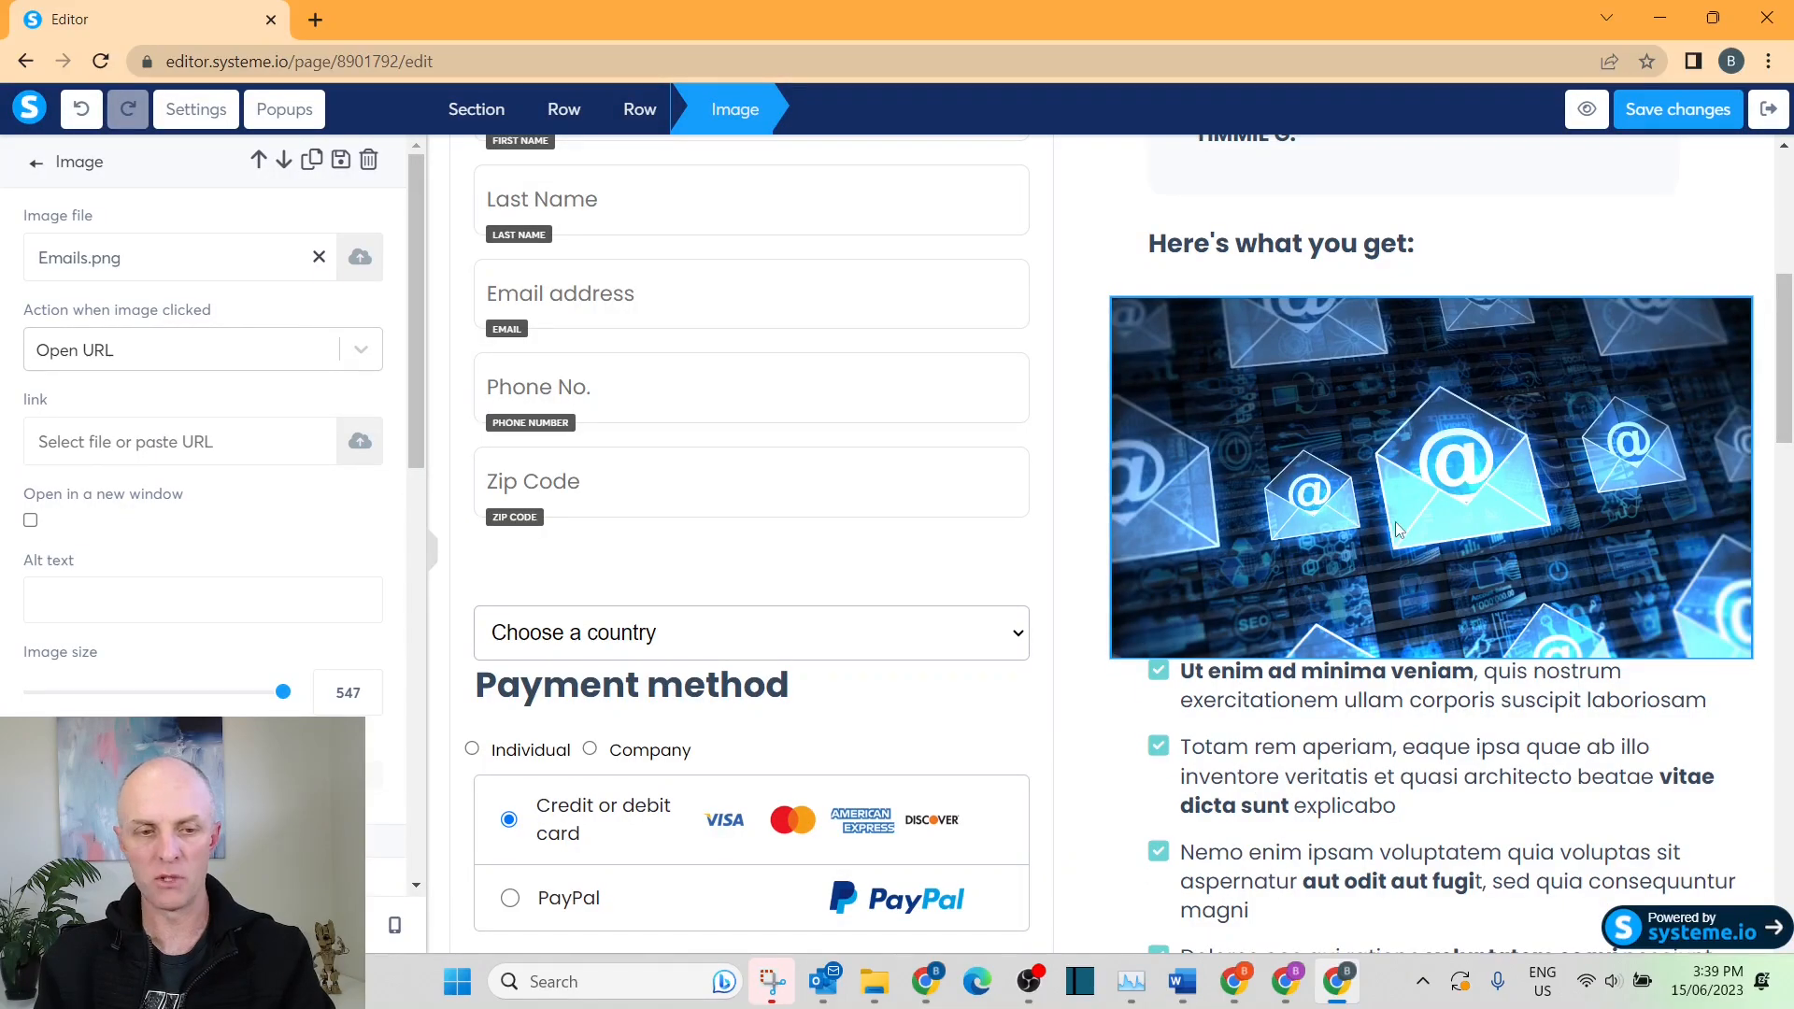
left_click_drag(283, 694, 220, 693)
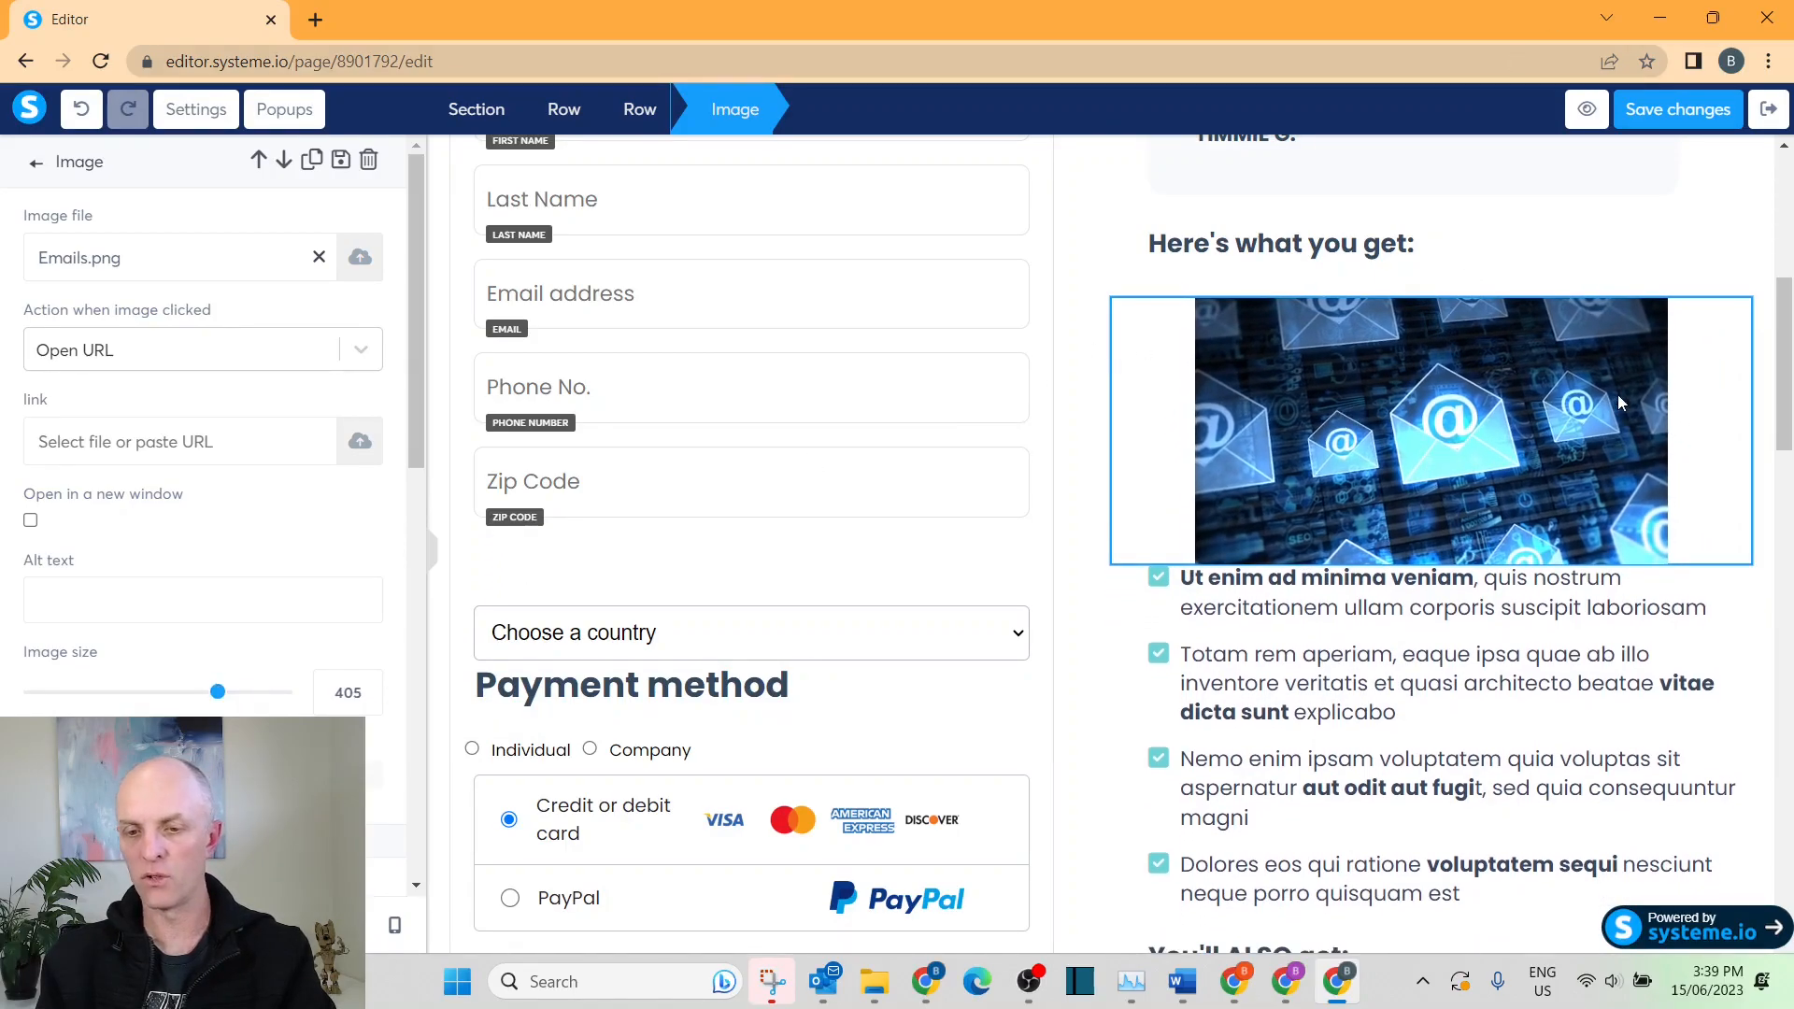
Save the order form page and preview it, checking the new image, the payment method section and the total price section.
left_click(1661, 121)
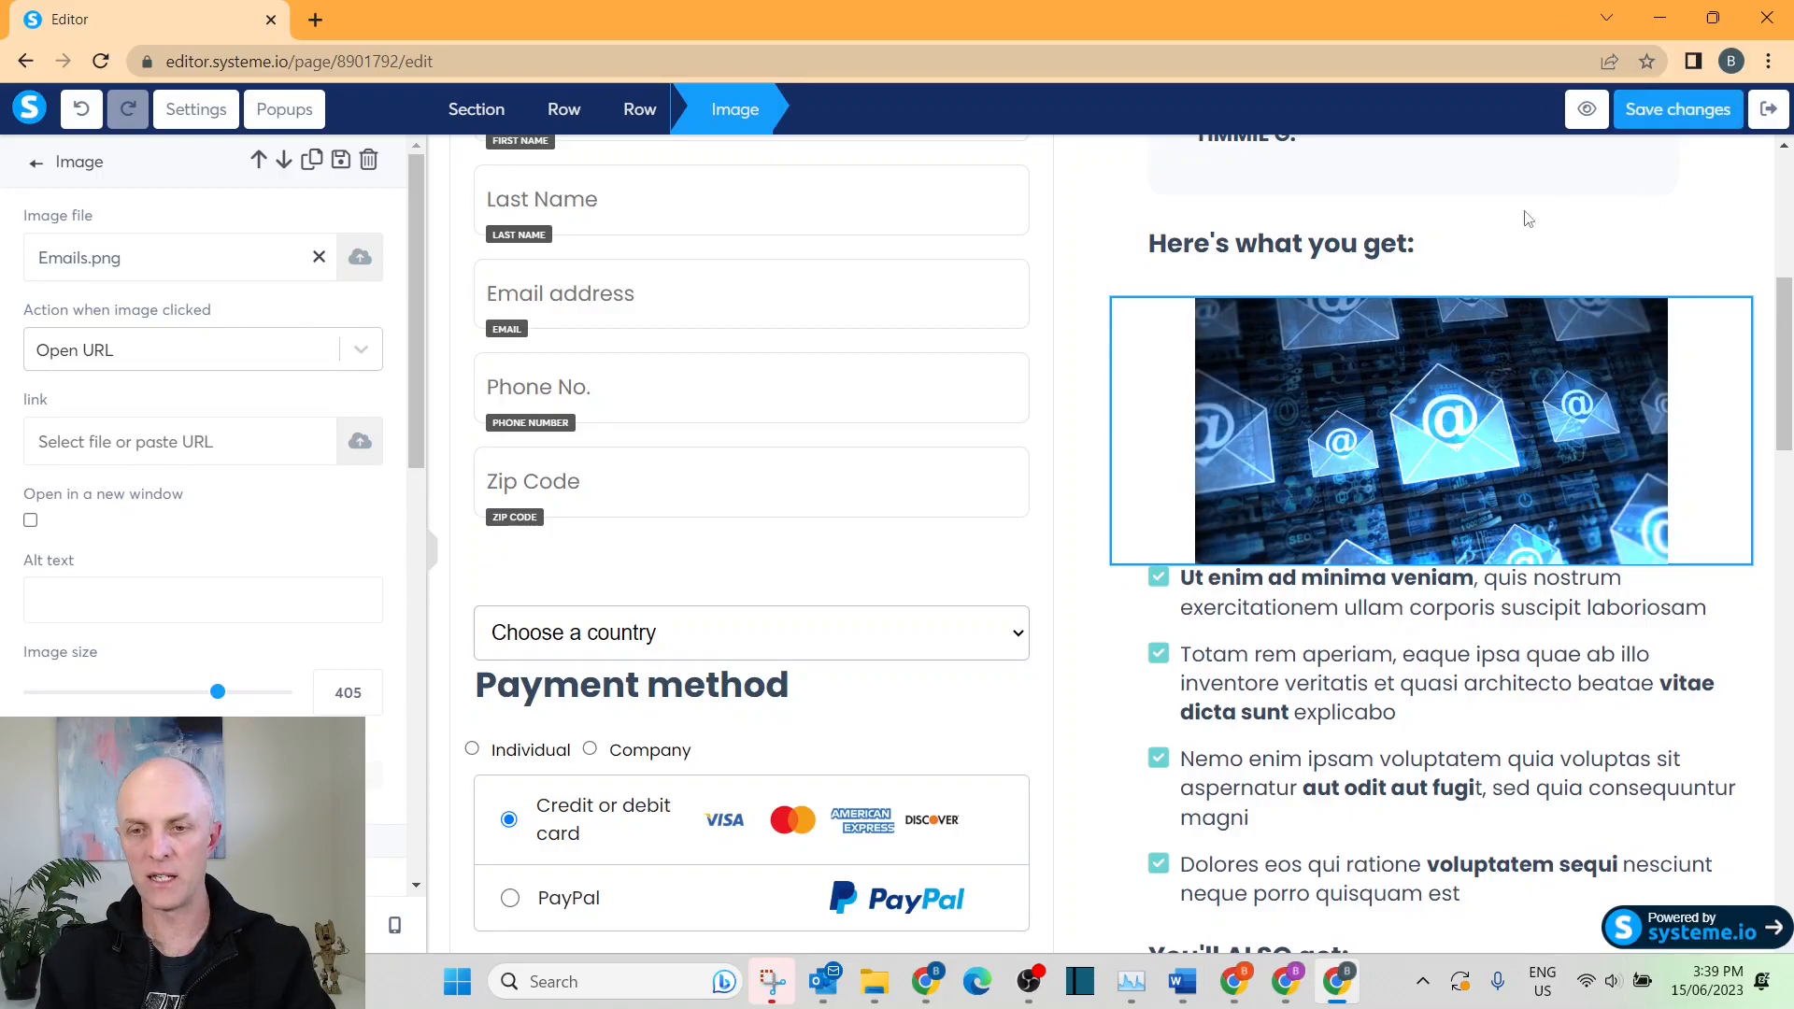
left_click(1587, 110)
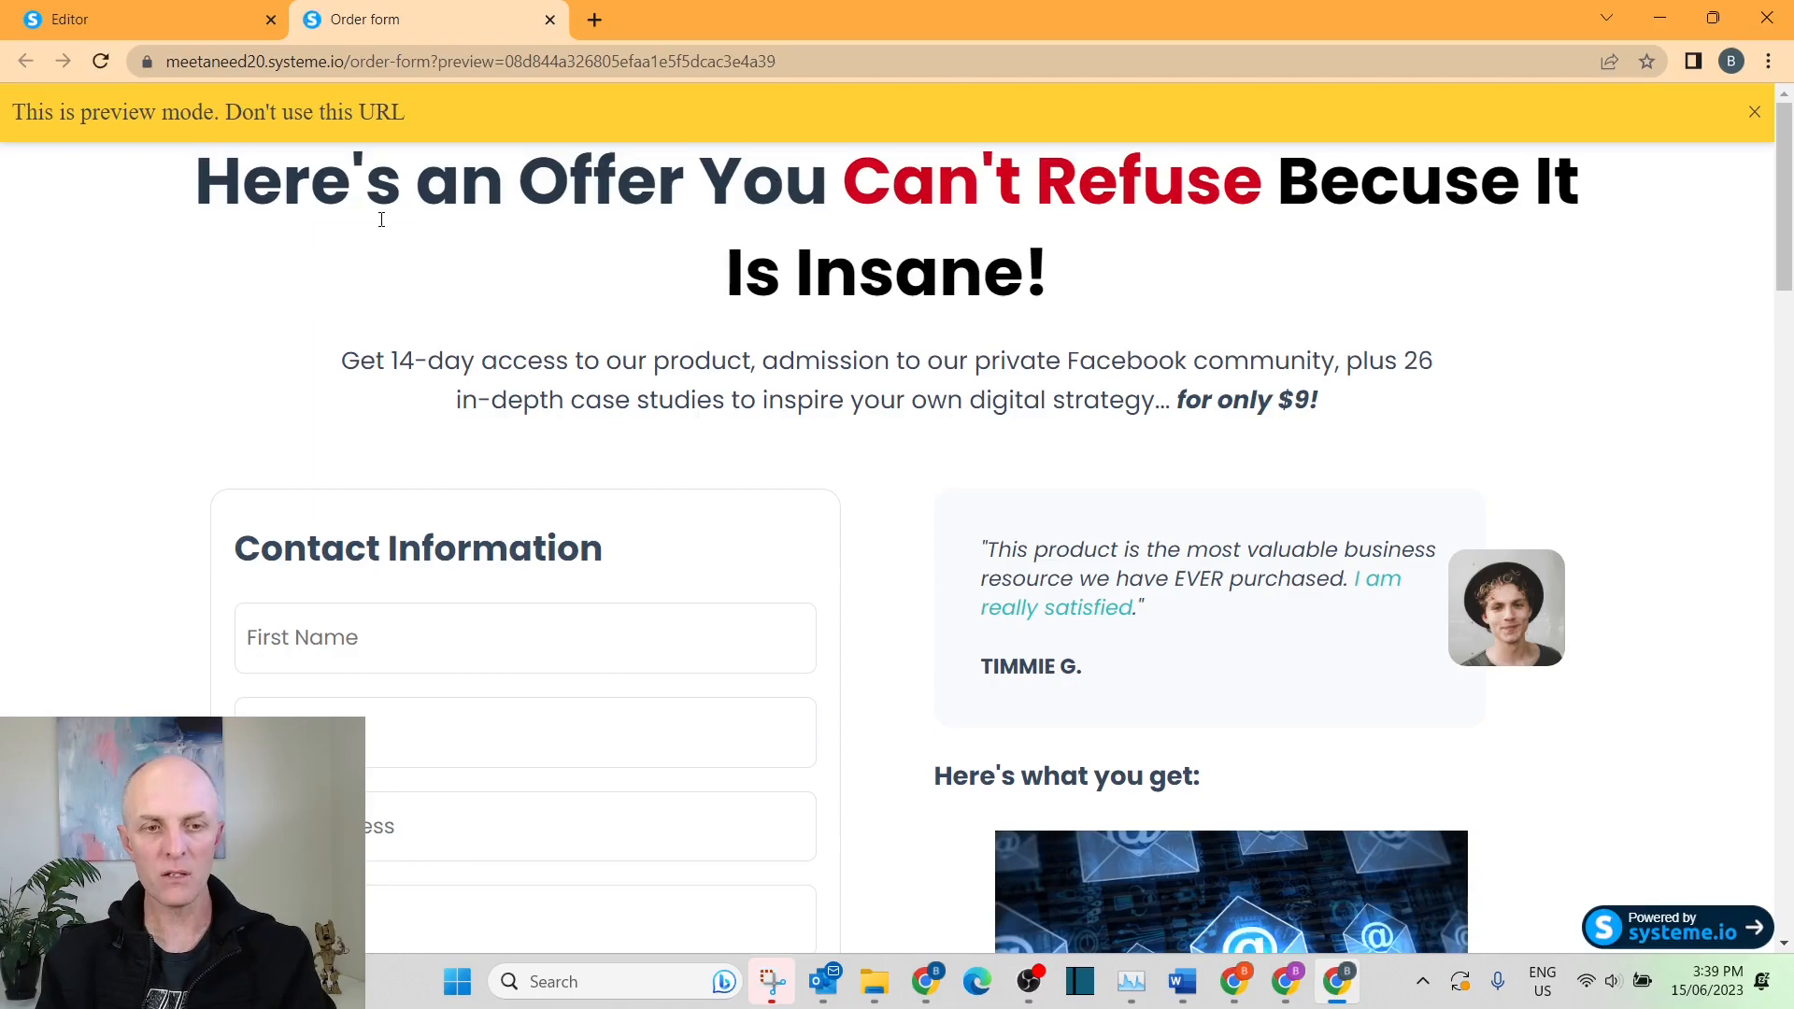
scroll(1112, 286, "down", 4)
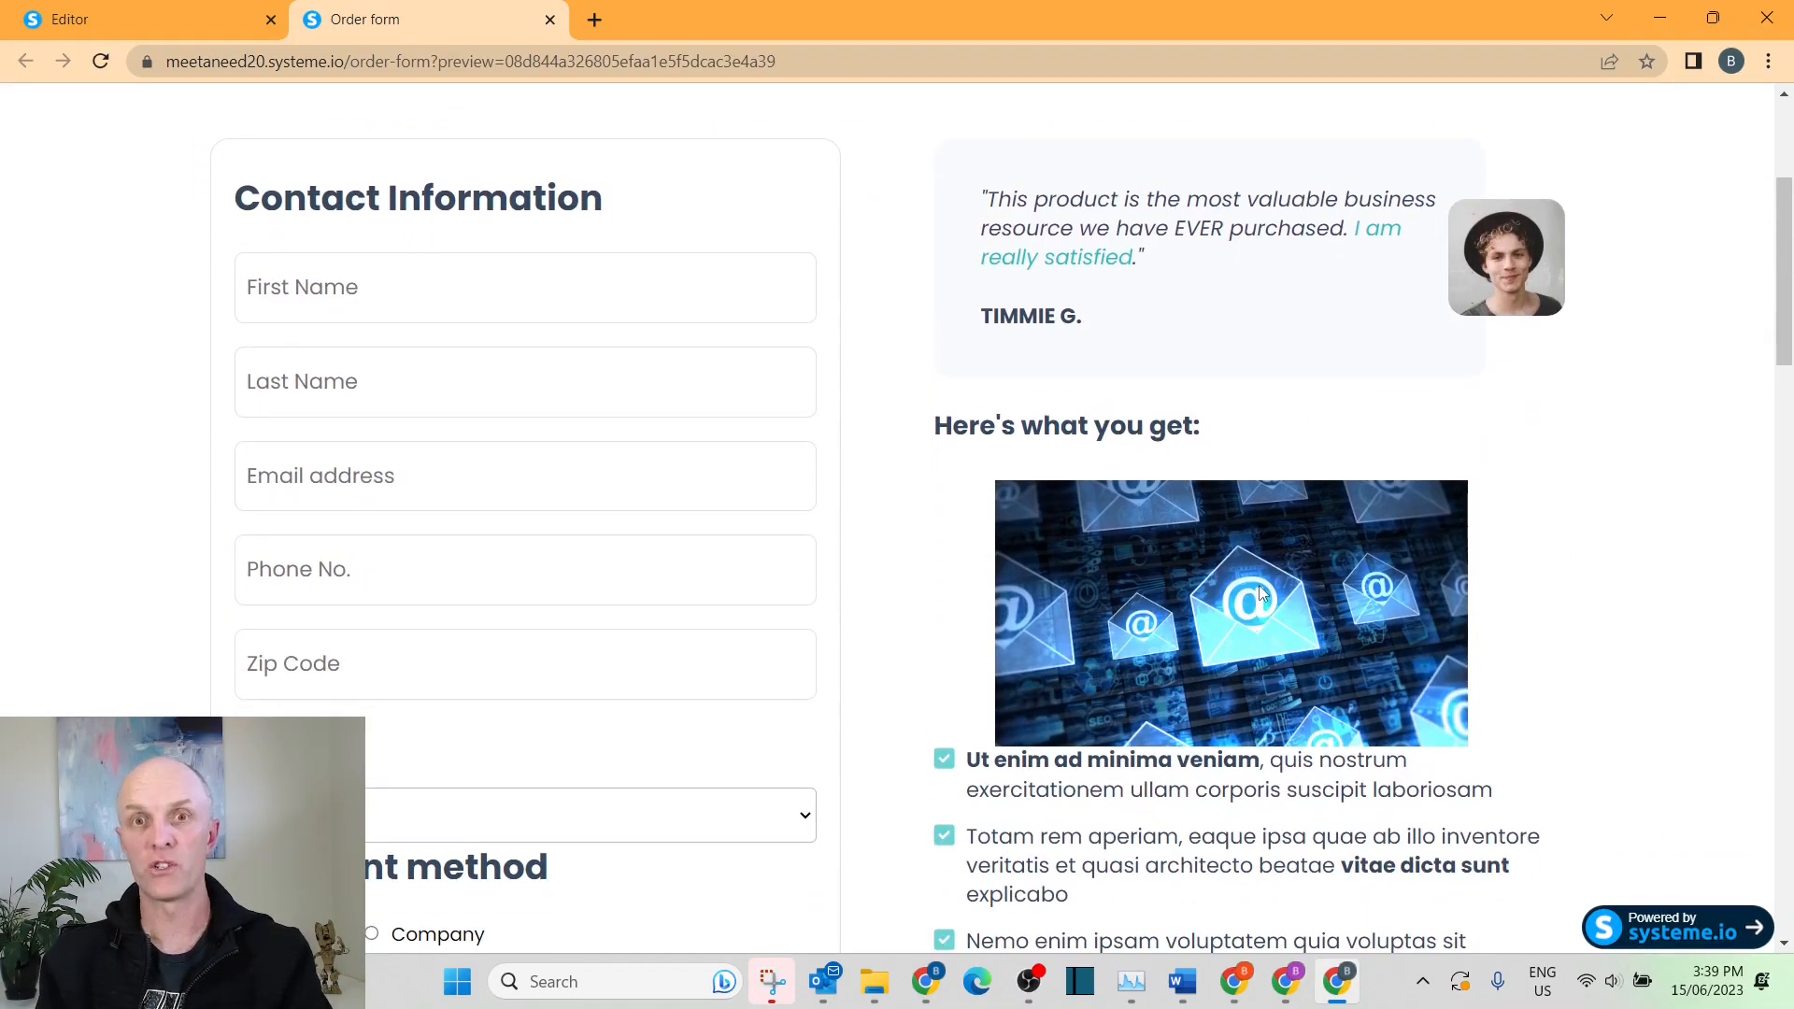
scroll(1346, 573, "down", 3)
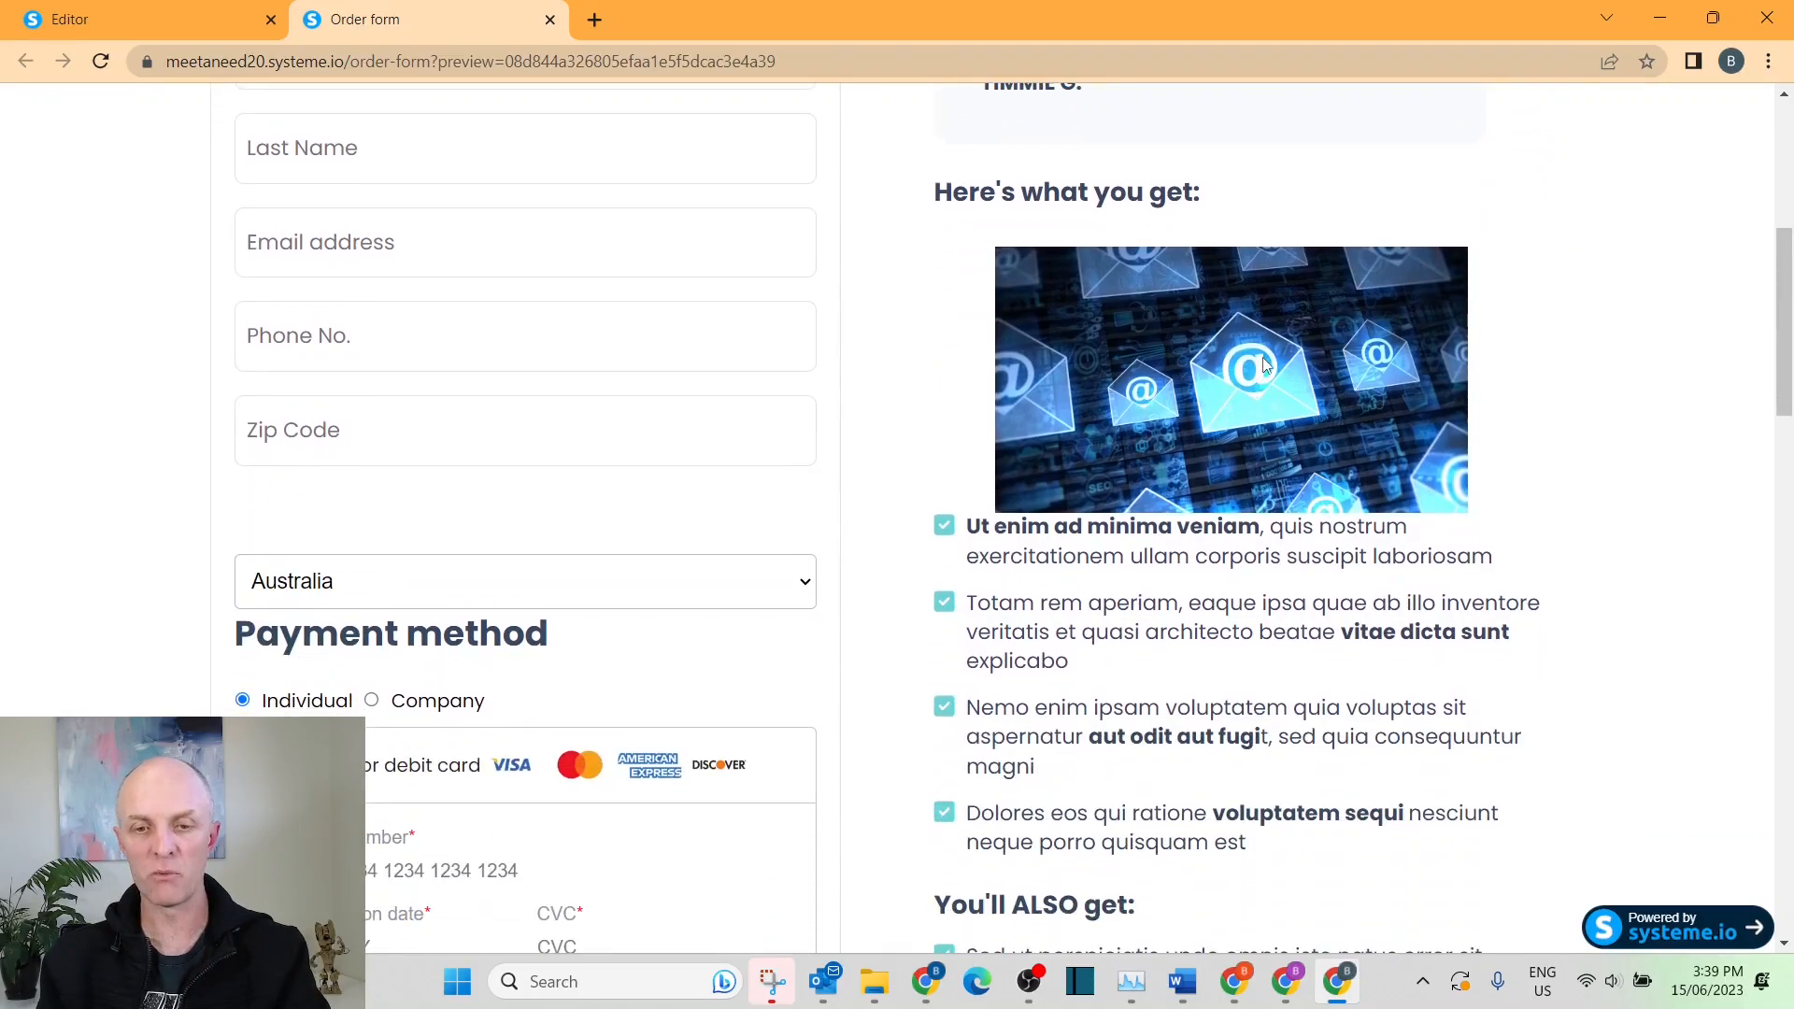
scroll(1263, 365, "down", 1)
scroll(1263, 365, "down", 4)
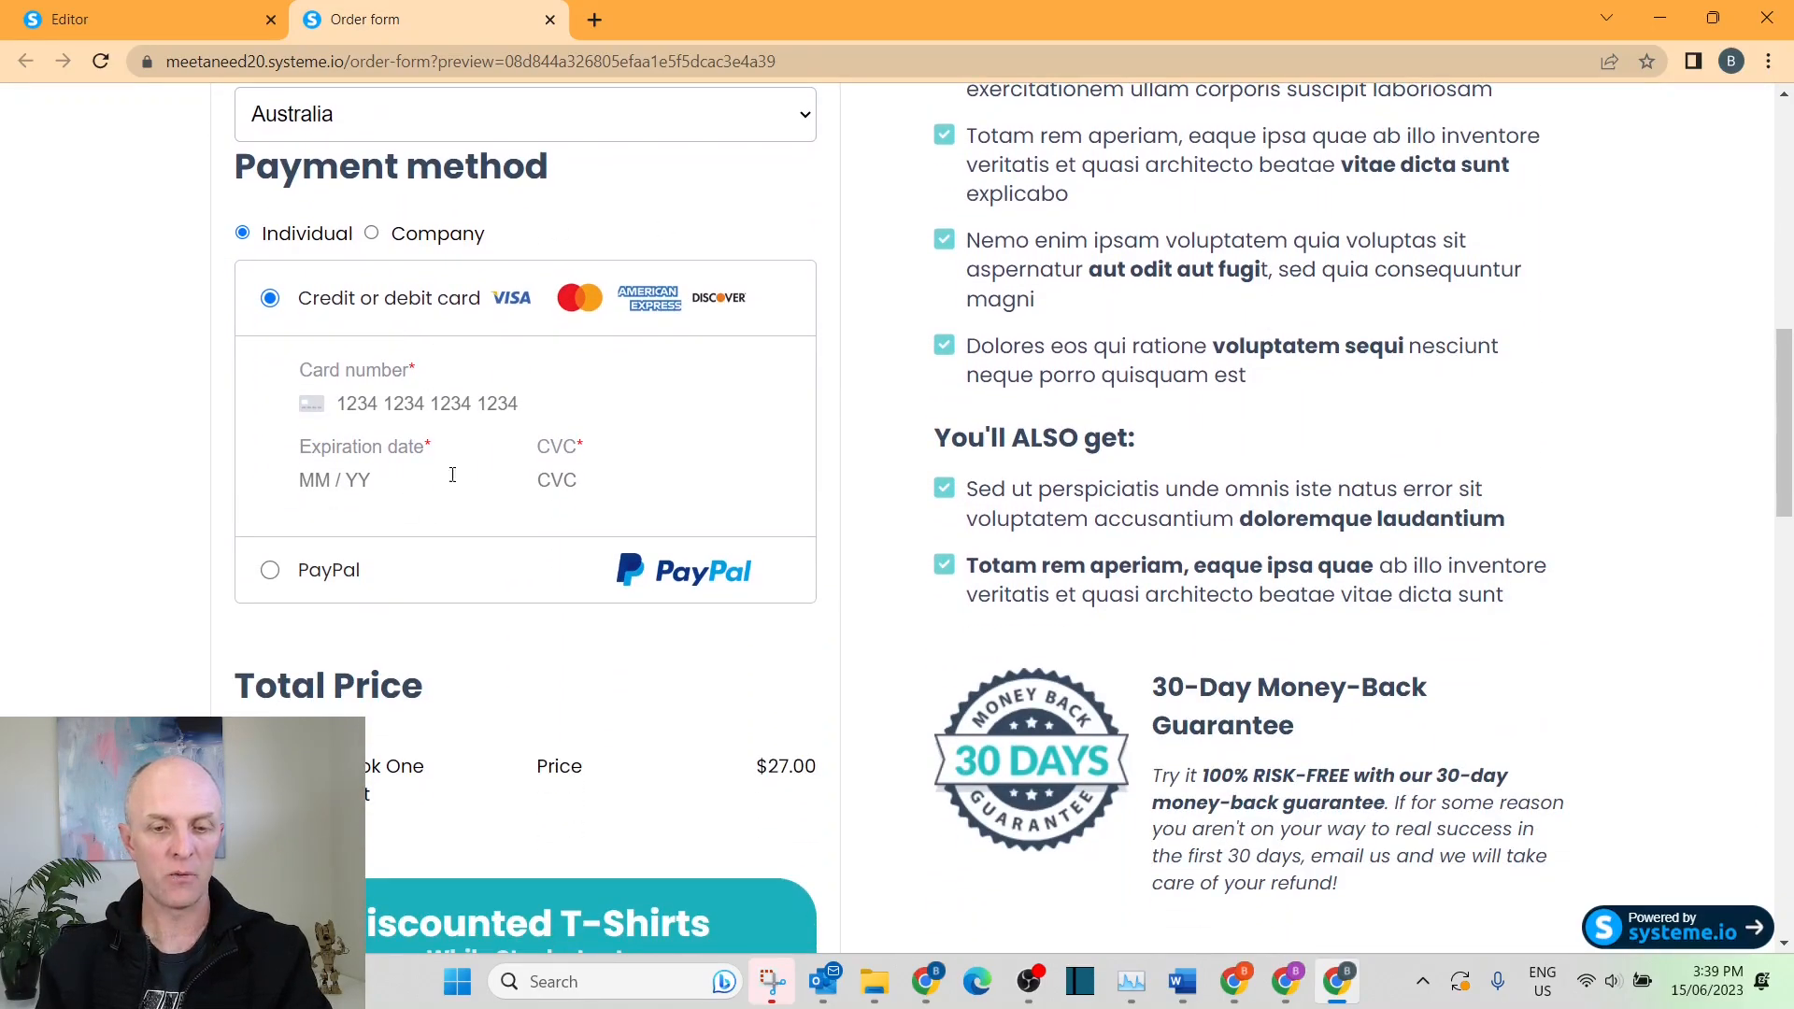
scroll(341, 558, "down", 1)
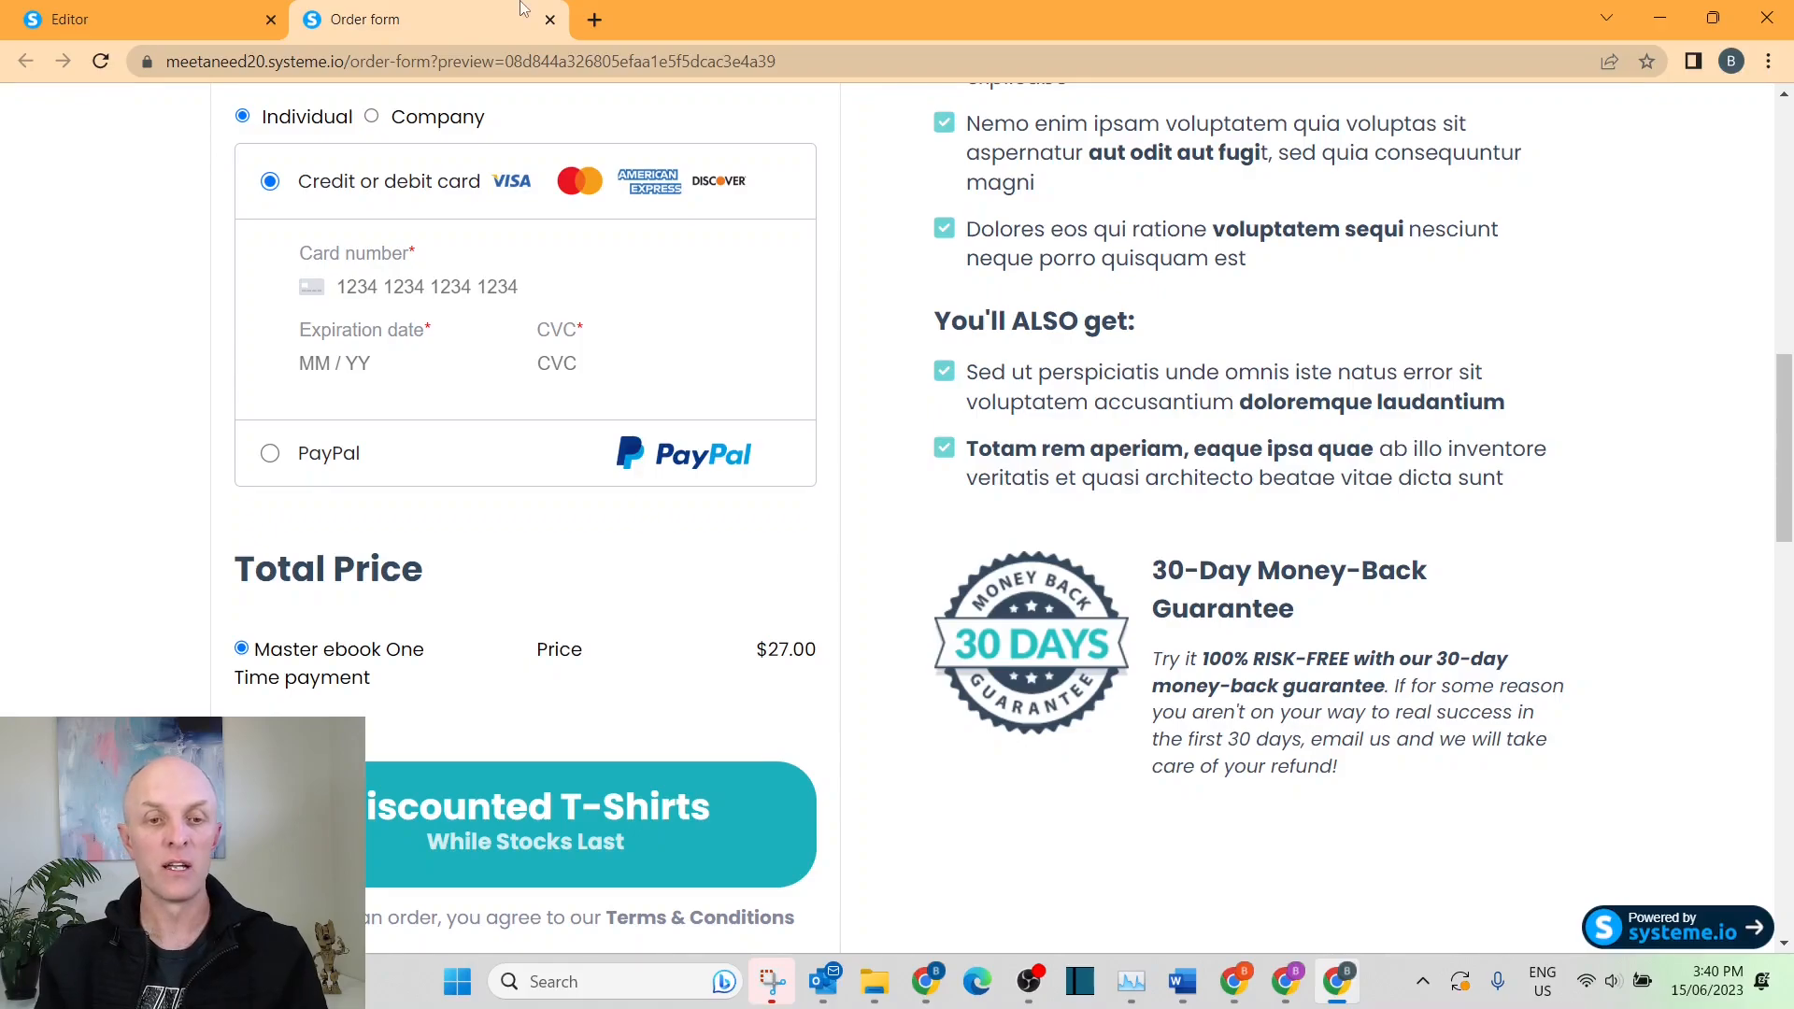
Close the order form preview, save the page again and exit the editor to the funnel's step configuration.
left_click(550, 19)
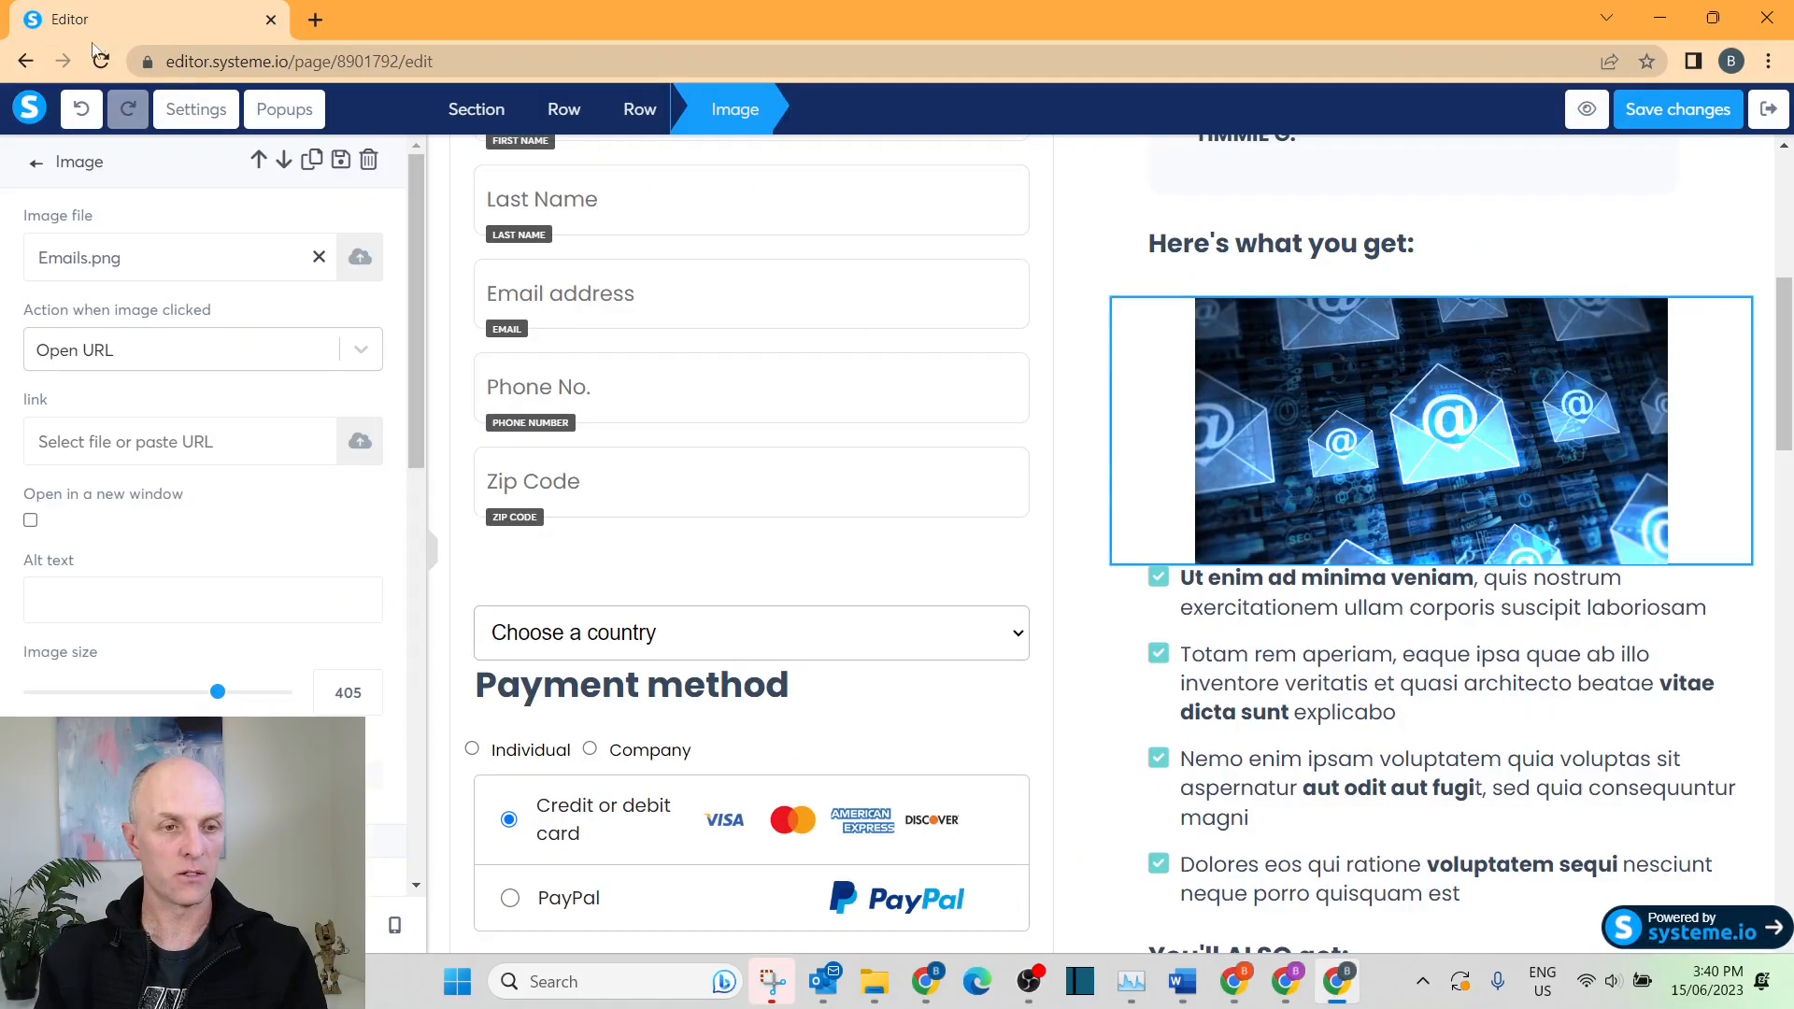
left_click(1664, 109)
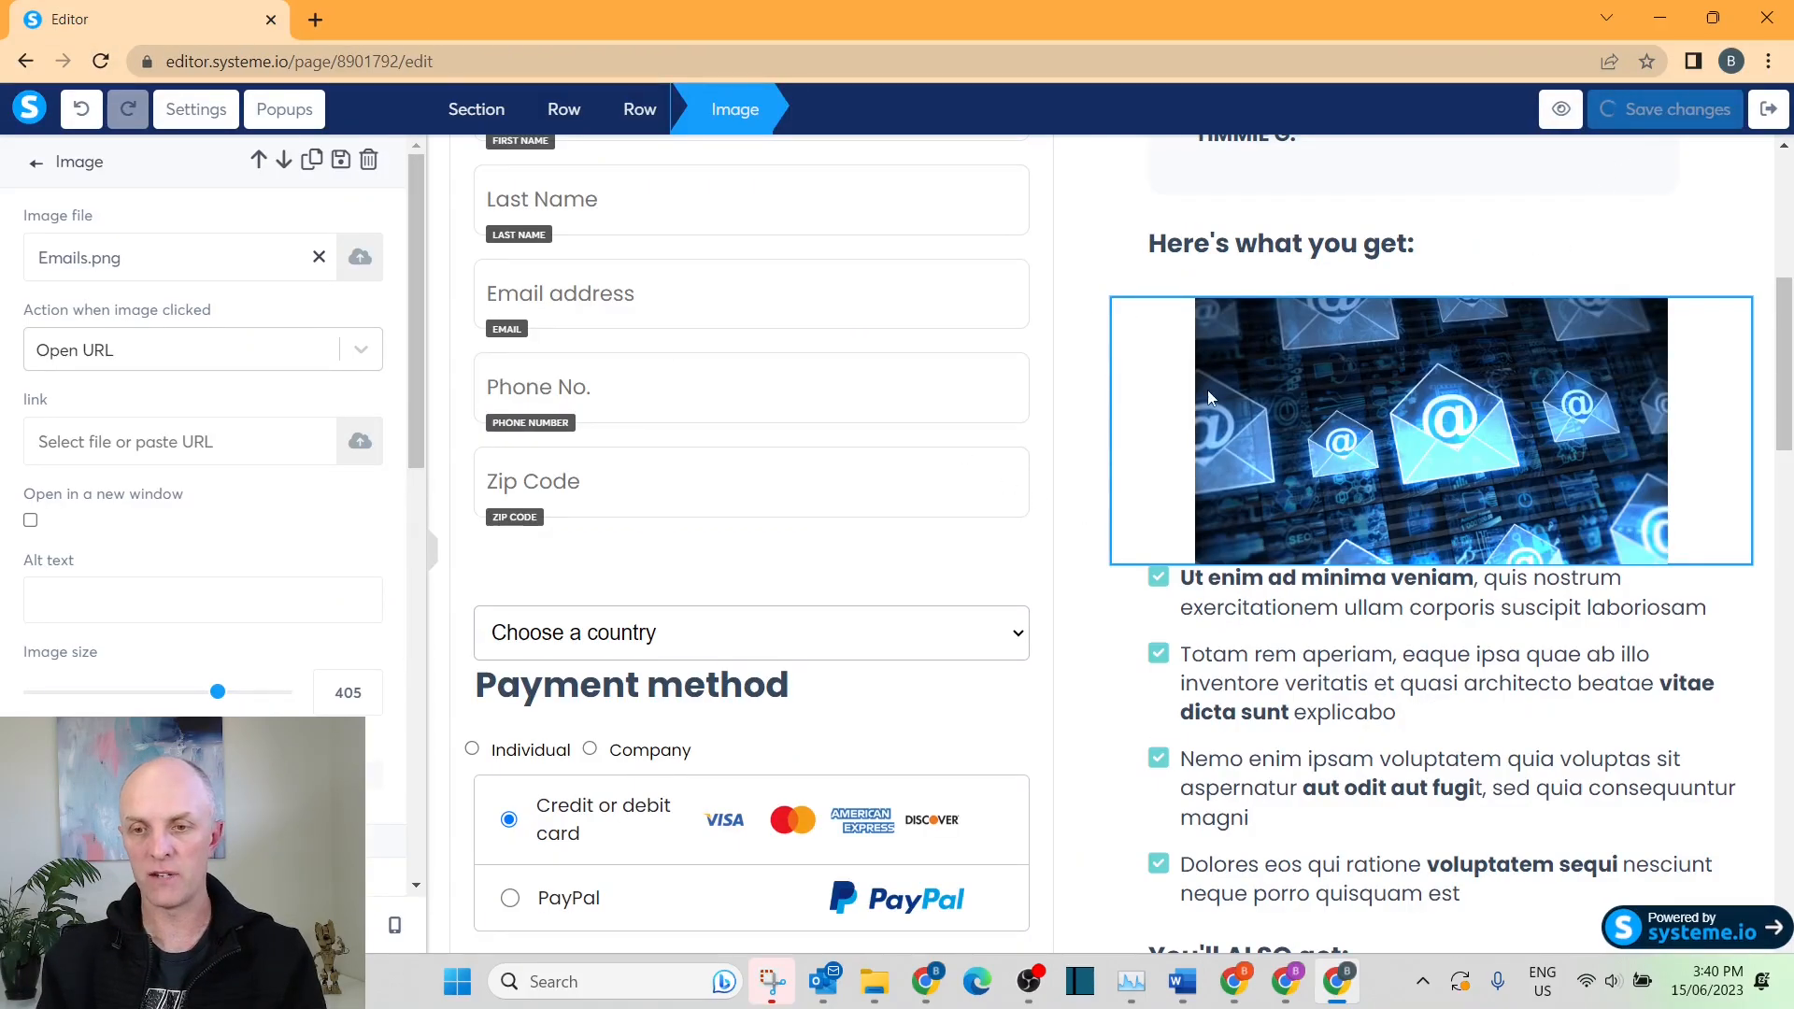
left_click(1769, 109)
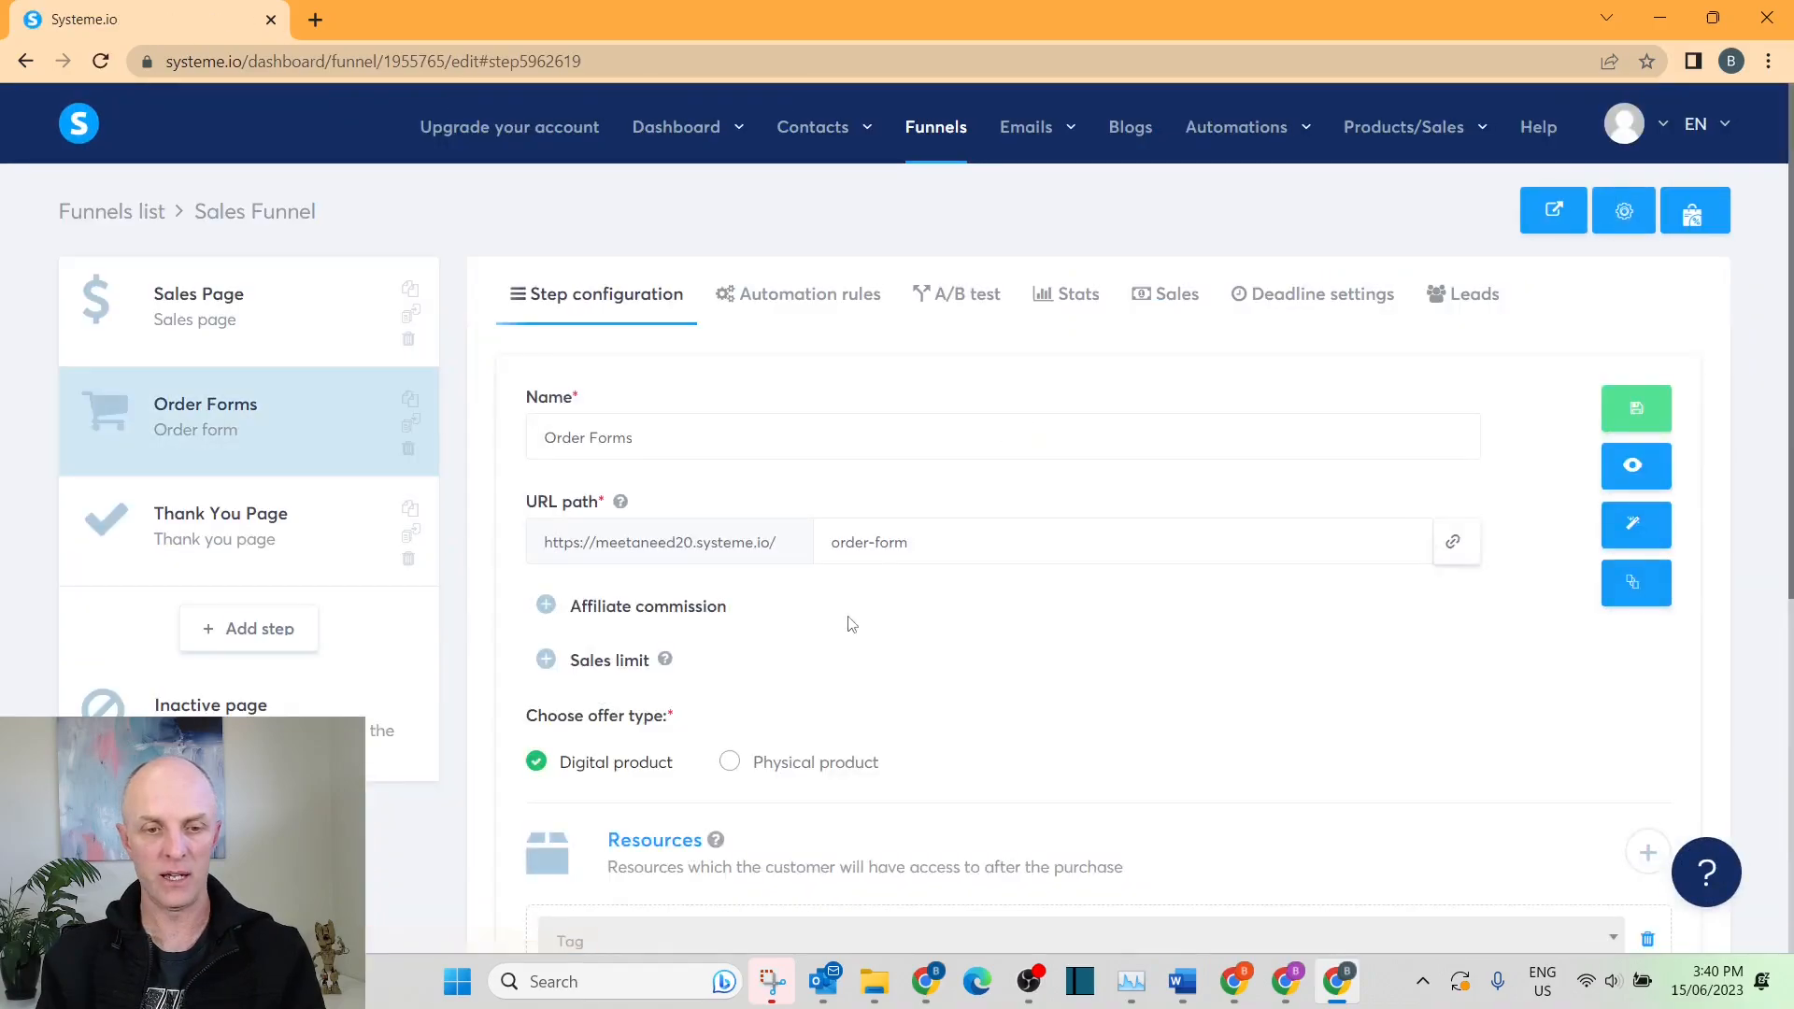